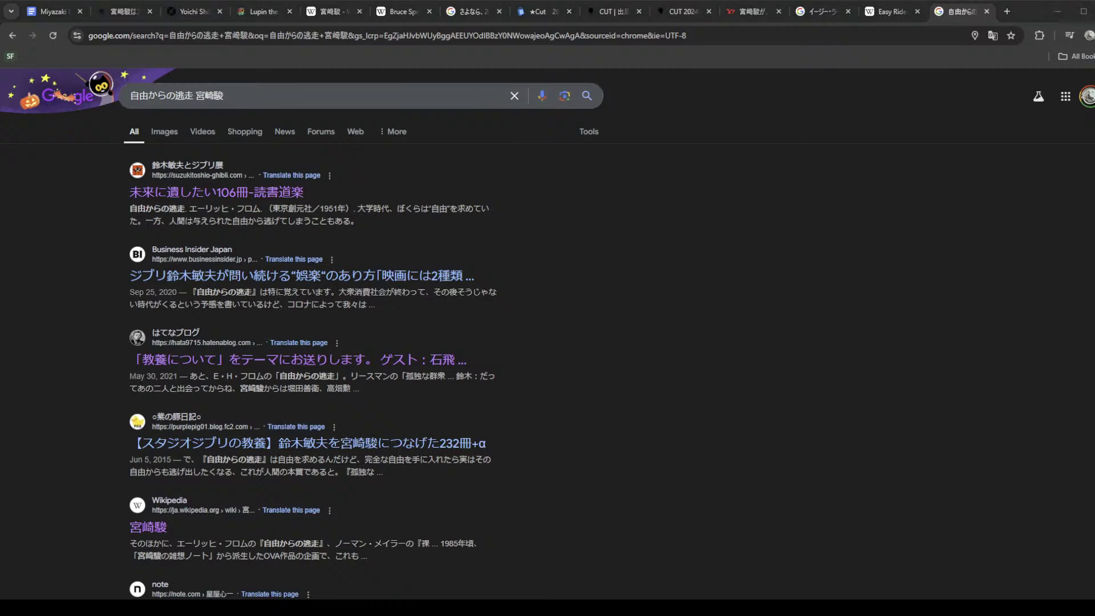
# Step: Open the Miyazaki Beatles document and paste the copied screenshot captioned with the Beatles quote above the otaku screenshots
pyautogui.click(54, 12)
pyautogui.scroll(-6, 736, 342)
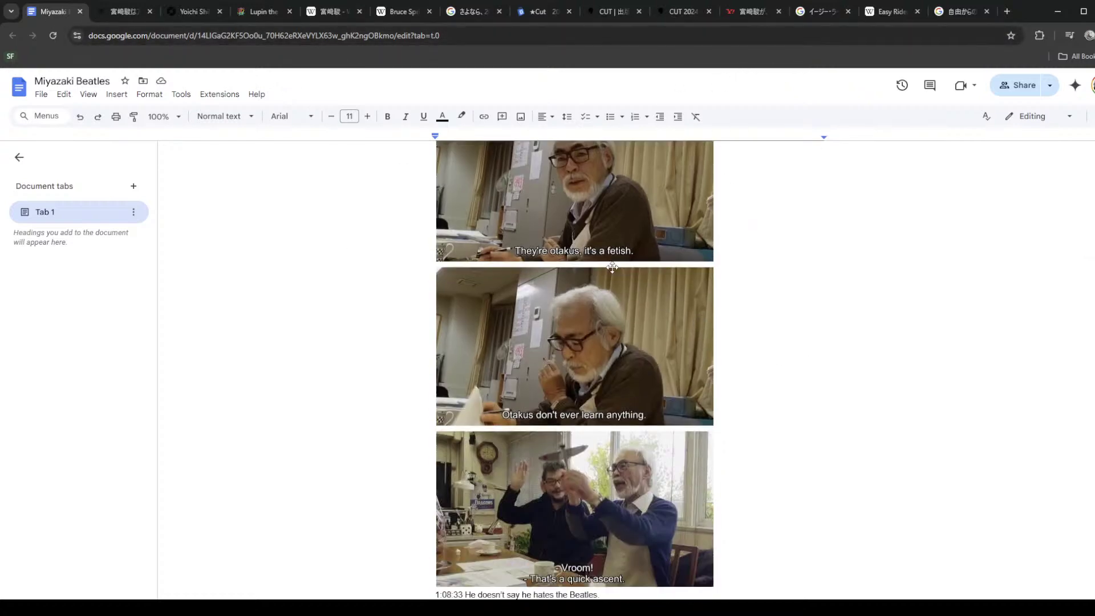
pyautogui.scroll(2, 618, 273)
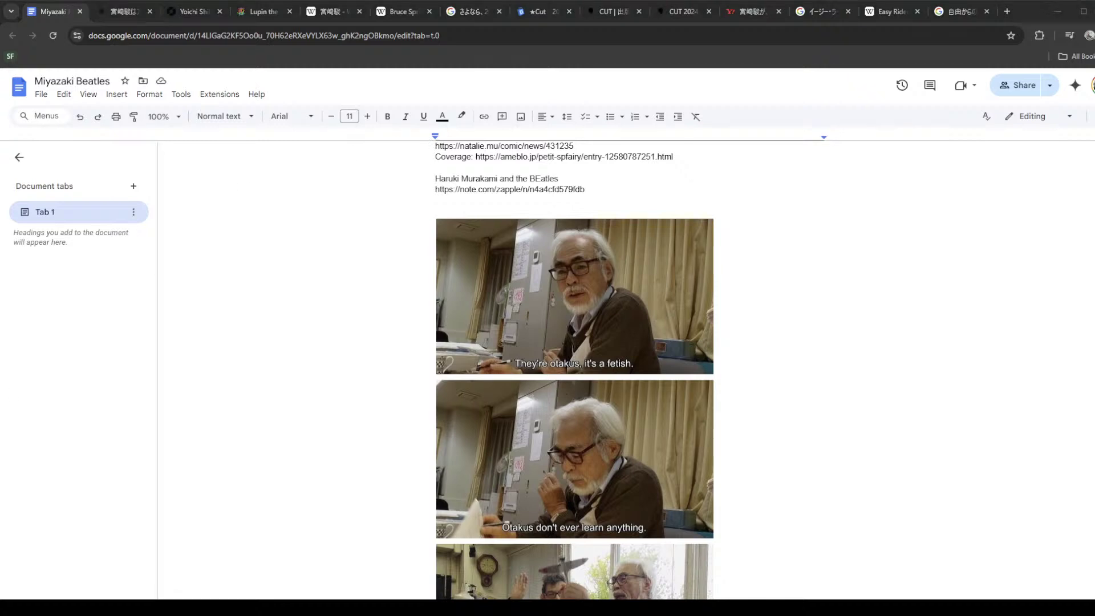
pyautogui.scroll(-3, 574, 370)
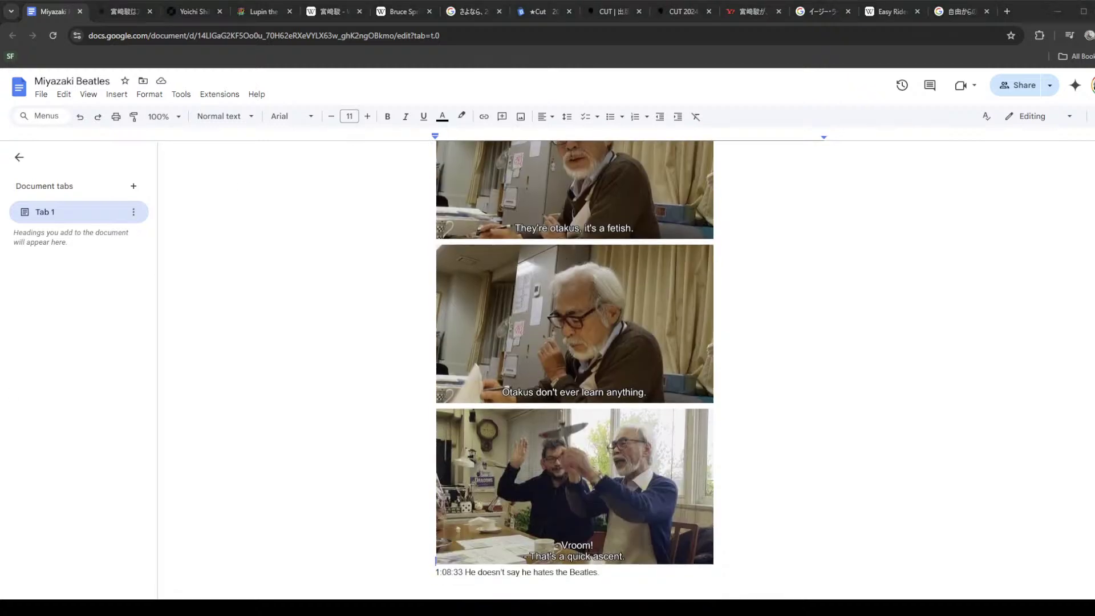
pyautogui.hotkey('ctrl', 'v')
pyautogui.scroll(2, 755, 458)
pyautogui.click(1029, 406)
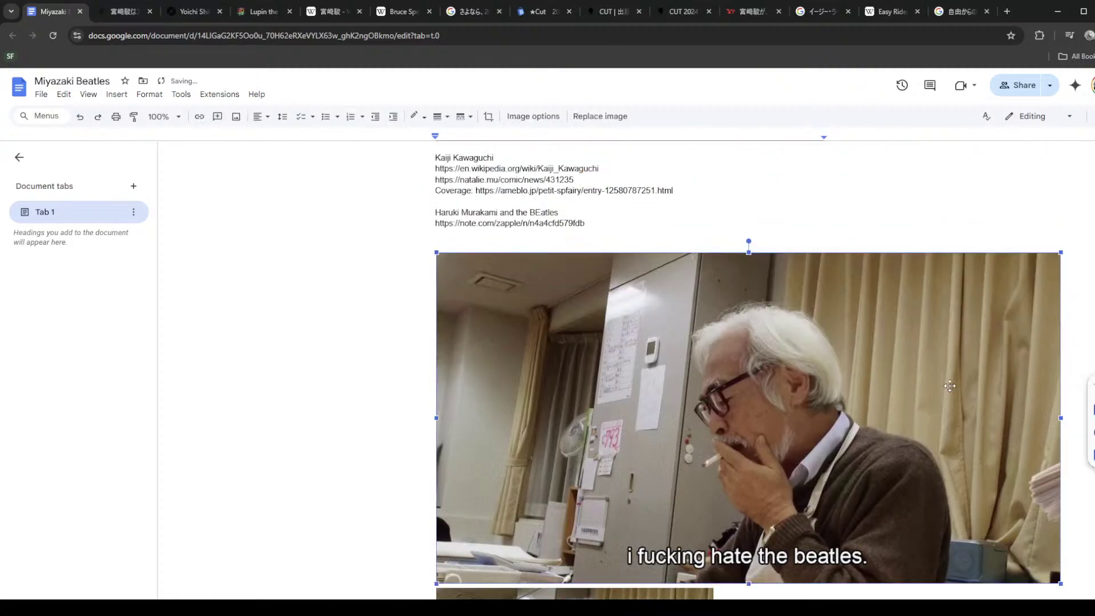
# Step: Shrink the pasted Beatles-quote screenshot proportionally until it is only slightly wider than the document's text column
pyautogui.moveTo(1059, 252); pyautogui.dragTo(863, 356)
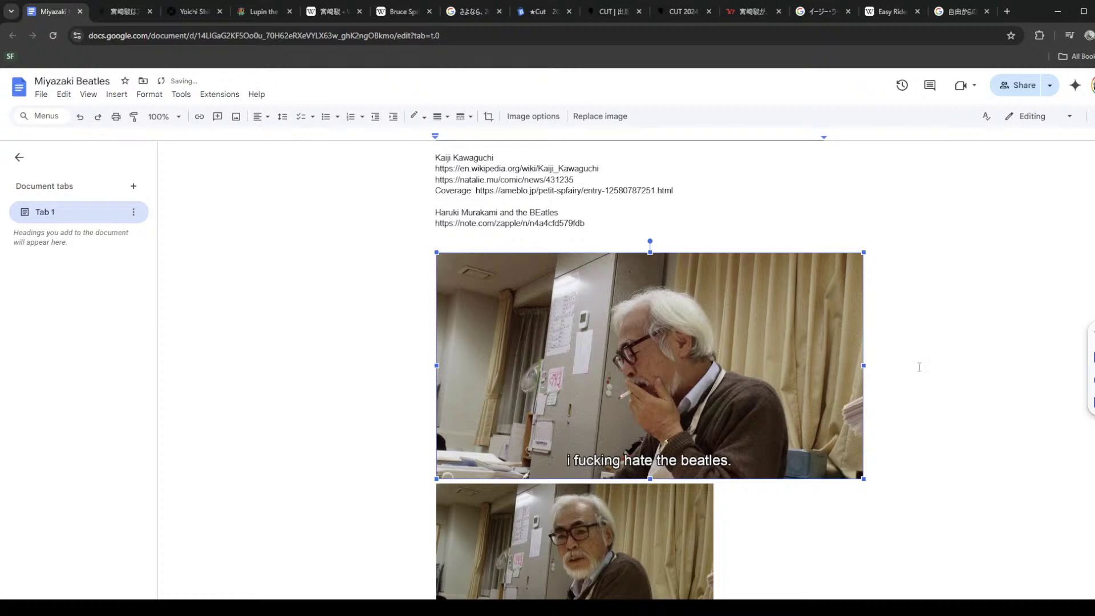
pyautogui.scroll(-7, 889, 479)
pyautogui.click(855, 409)
pyautogui.scroll(5, 878, 370)
pyautogui.click(912, 335)
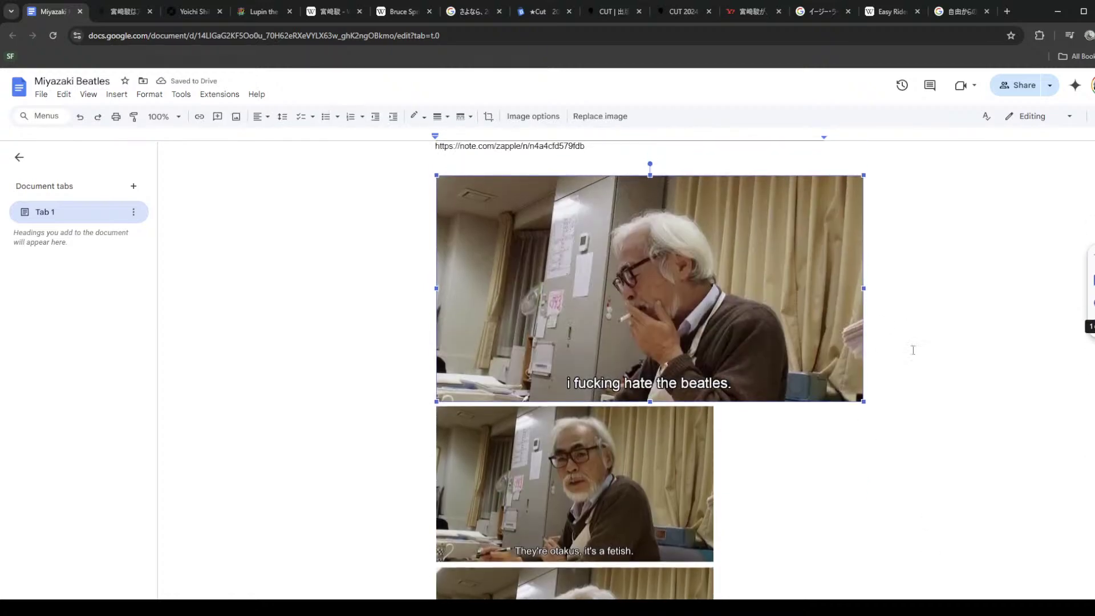
pyautogui.scroll(2, 912, 342)
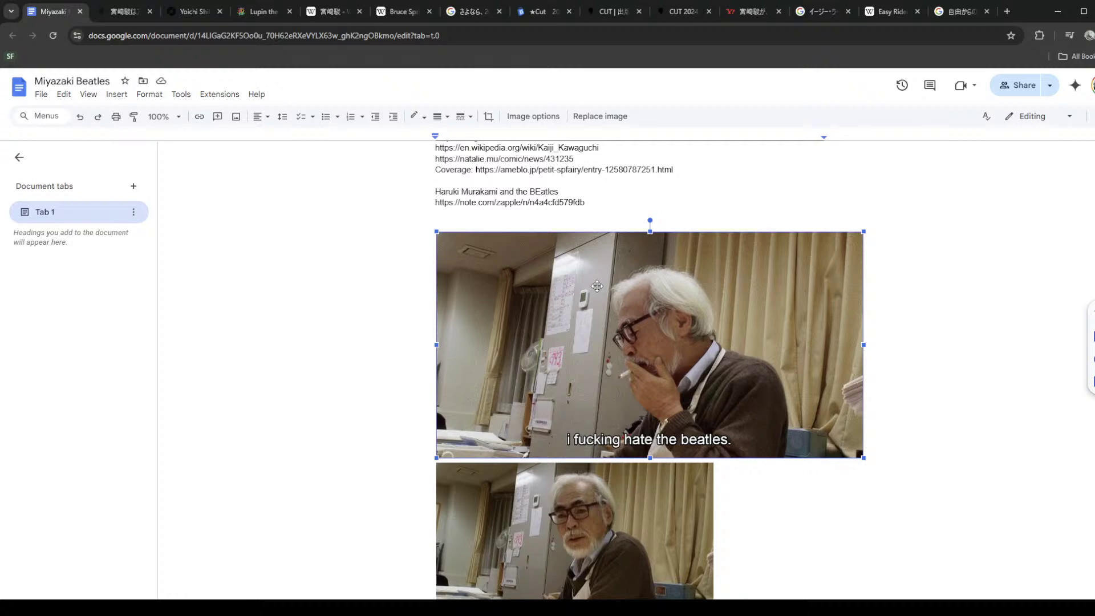
pyautogui.scroll(4, 597, 286)
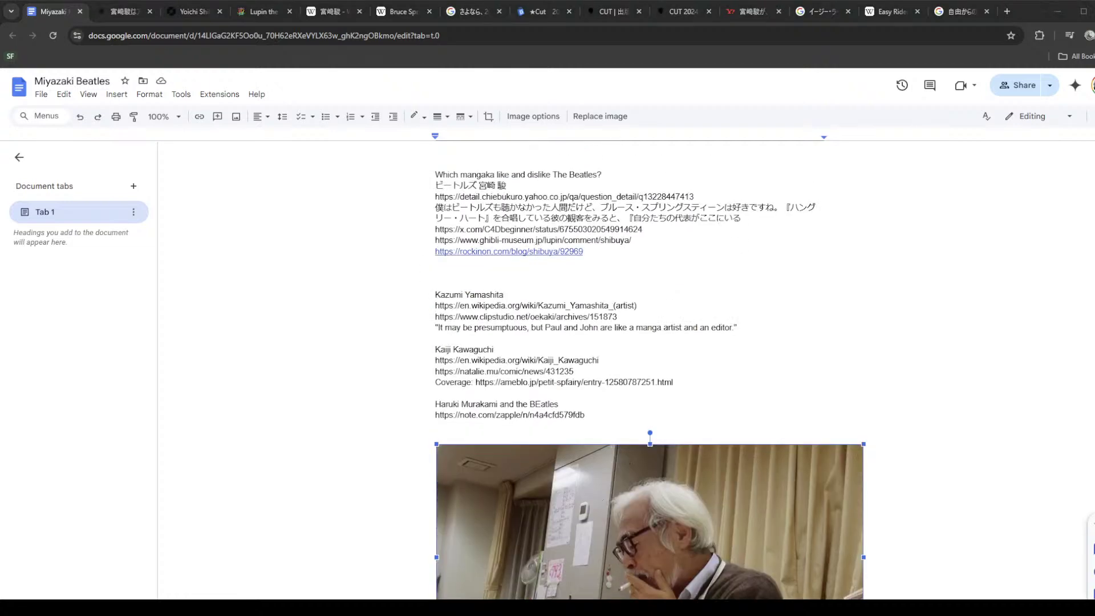
pyautogui.doubleClick(660, 268)
pyautogui.moveTo(660, 268); pyautogui.dragTo(674, 383)
pyautogui.click(561, 254)
pyautogui.moveTo(644, 276); pyautogui.dragTo(648, 418)
pyautogui.hotkey('ctrl', 'c')
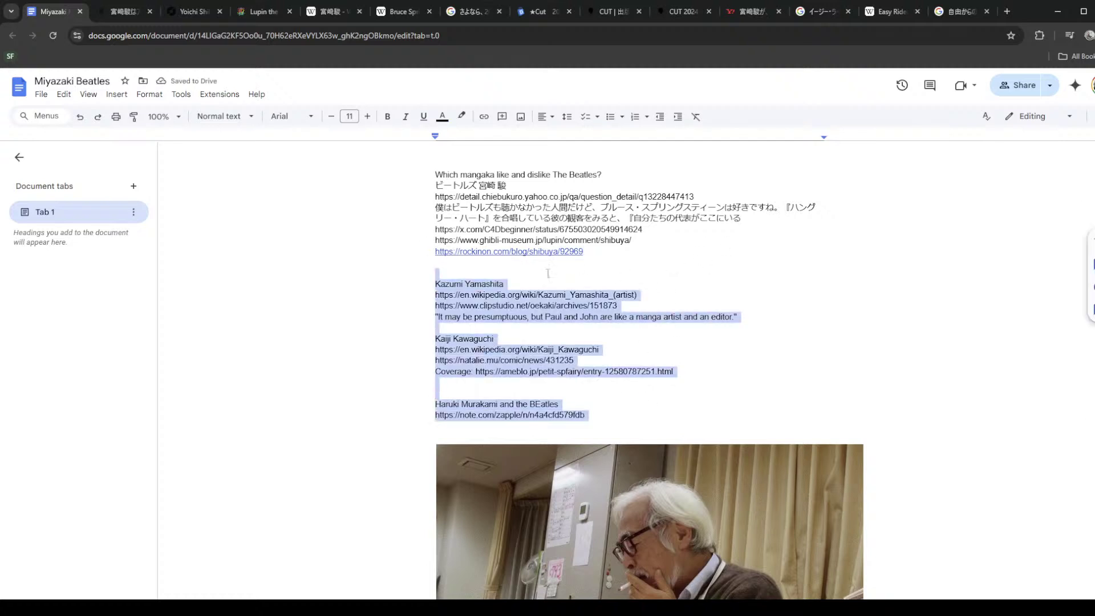
pyautogui.press('Delete')
pyautogui.hotkey('ctrl', 'z')
pyautogui.click(502, 285)
pyautogui.moveTo(619, 420); pyautogui.dragTo(444, 272)
# Step: Copy the note.com/zapple link under the Haruki Murakami heading and open it in a new browser tab
pyautogui.doubleClick(486, 414)
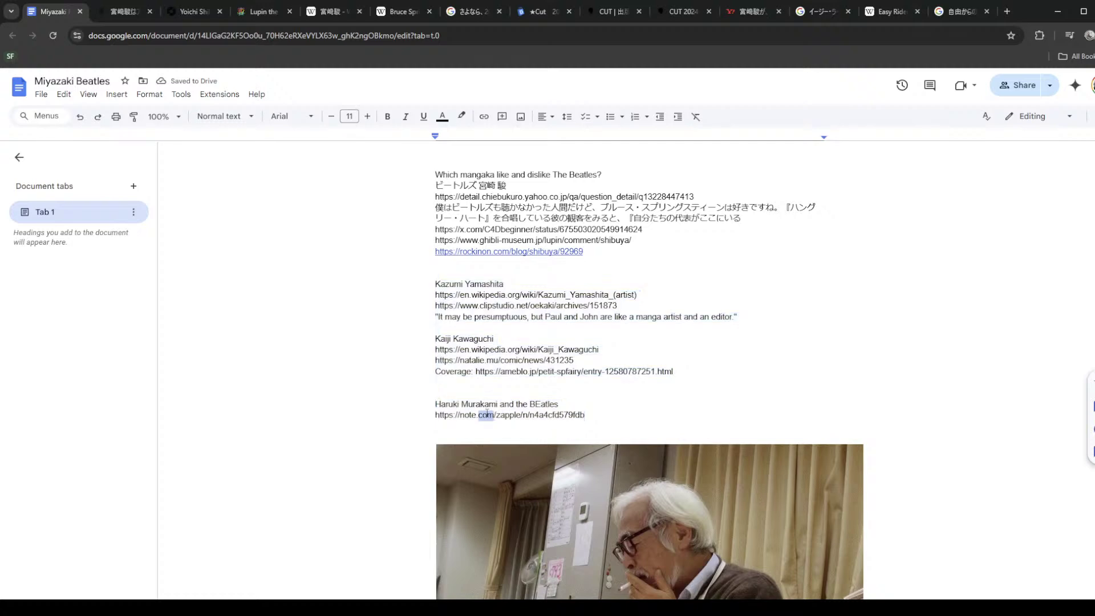
pyautogui.moveTo(591, 415); pyautogui.dragTo(593, 404)
pyautogui.hotkey('ctrl', 'c')
pyautogui.hotkey('ctrl', 't')
pyautogui.hotkey('ctrl', 'v')
pyautogui.press('Return')
# Step: Skim the note.com article on Haruki Murakami and the Beatles, including its English translation, and close its tab
pyautogui.scroll(-20, 593, 371)
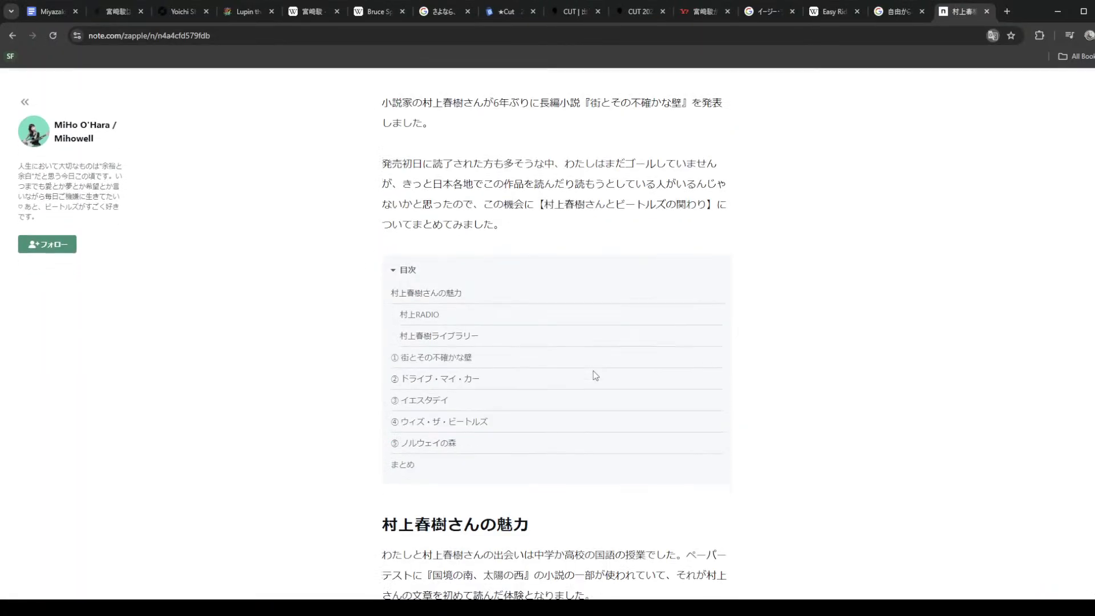
pyautogui.scroll(-20, 590, 374)
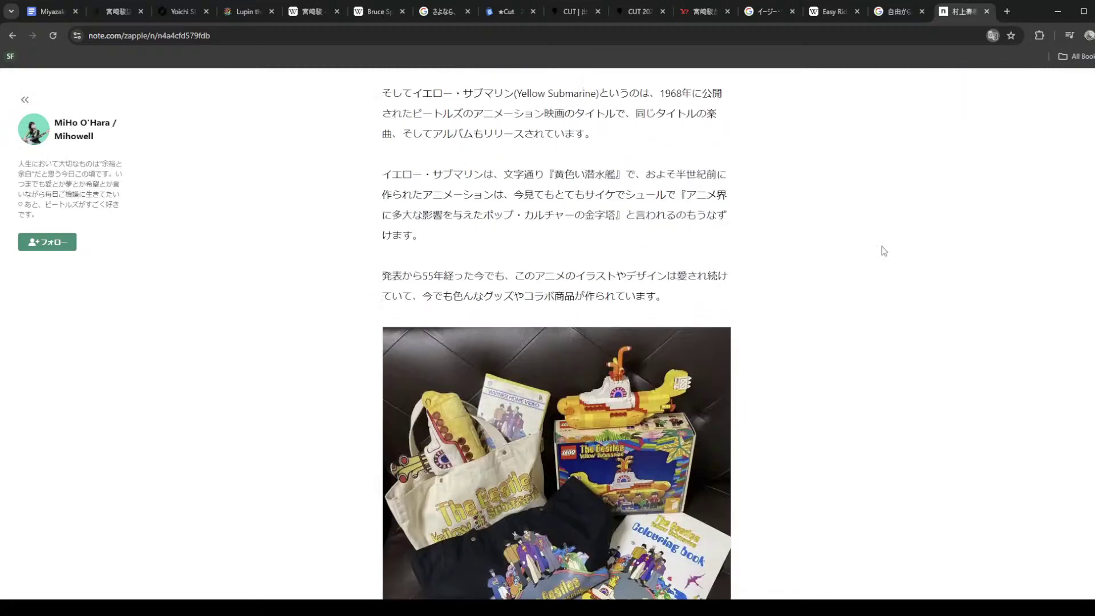
pyautogui.scroll(-10, 825, 363)
pyautogui.scroll(-10, 816, 356)
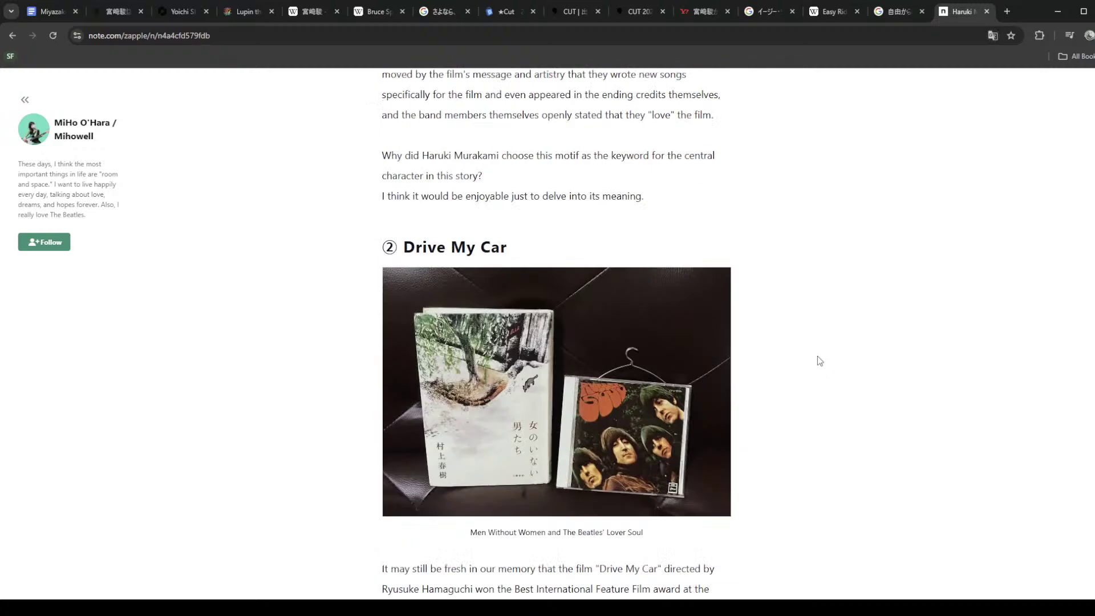
pyautogui.scroll(20, 816, 356)
pyautogui.scroll(10, 755, 322)
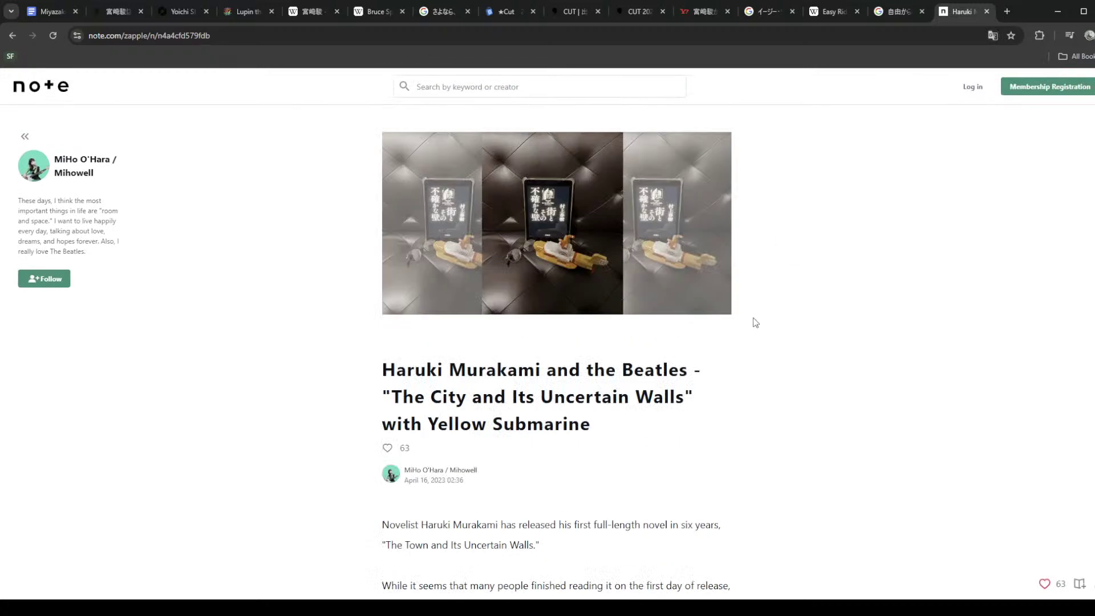
pyautogui.hotkey('ctrl', 'w')
# Step: Move the Haruki Murakami heading and its link to the end of the document, below the 1:08:33 note
pyautogui.moveTo(588, 406); pyautogui.dragTo(434, 393)
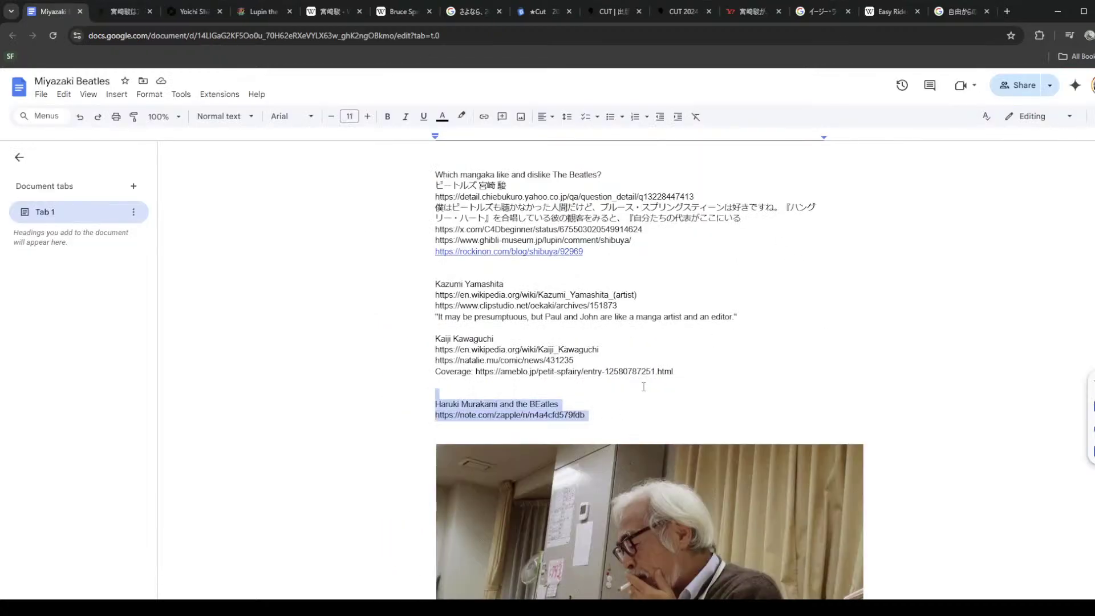
pyautogui.press('BackSpace')
pyautogui.scroll(-14, 695, 377)
pyautogui.click(724, 459)
pyautogui.hotkey('ctrl', 'v')
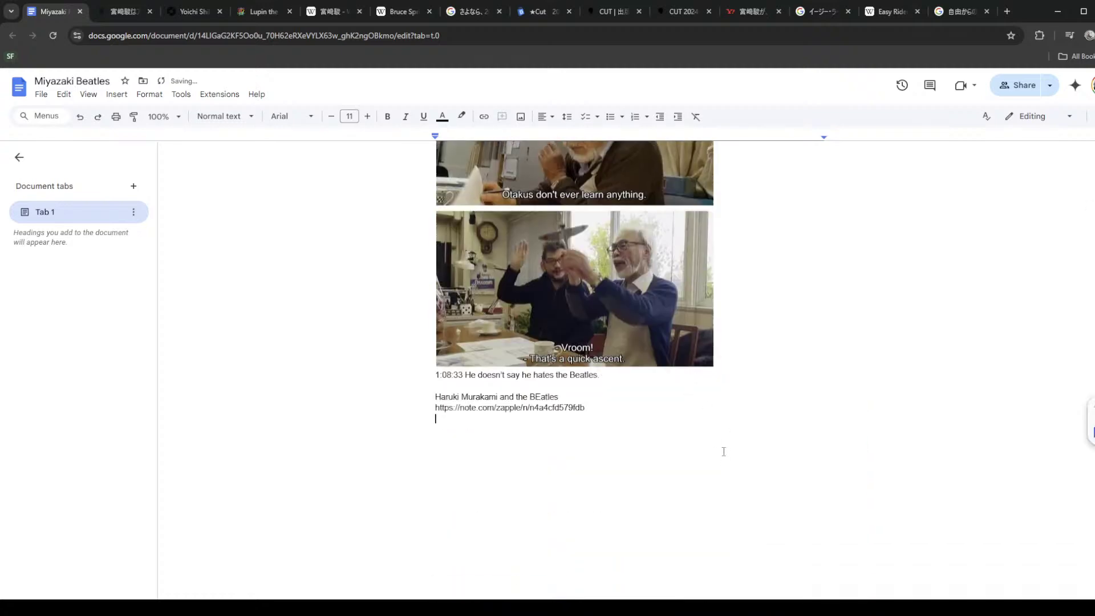
# Step: Move the Kazumi Yamashita and Kaiji Kawaguchi notes to the end of the document, below the Haruki Murakami link
pyautogui.scroll(7, 731, 402)
pyautogui.scroll(6, 730, 399)
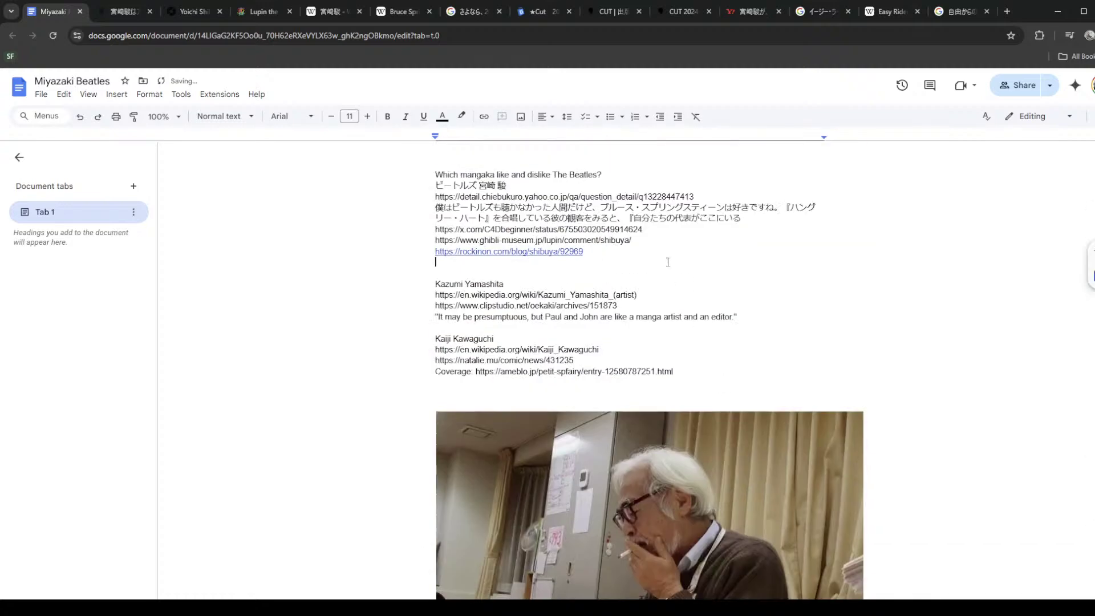
pyautogui.moveTo(663, 277); pyautogui.dragTo(435, 172)
pyautogui.moveTo(508, 265); pyautogui.dragTo(792, 380)
pyautogui.press('BackSpace')
pyautogui.scroll(-10, 741, 376)
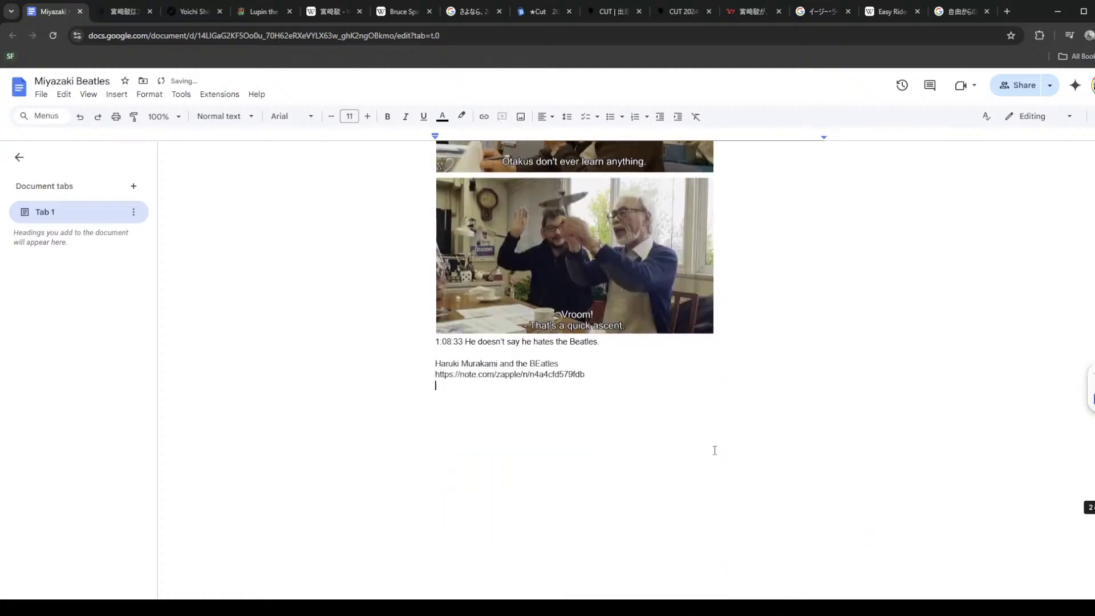
pyautogui.scroll(5, 699, 350)
pyautogui.scroll(5, 699, 349)
pyautogui.moveTo(604, 256); pyautogui.dragTo(442, 163)
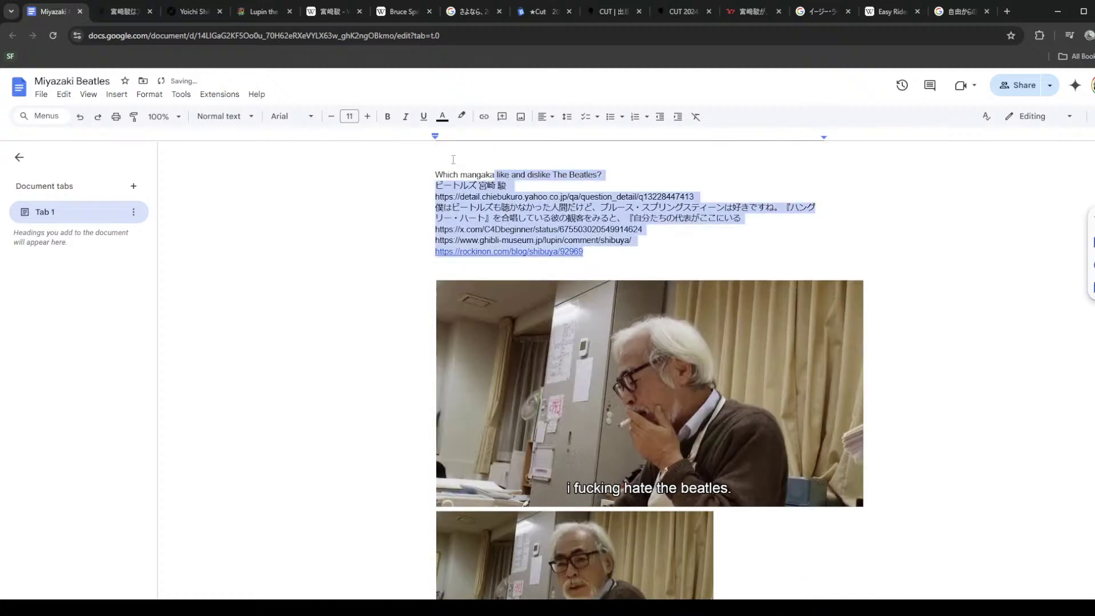
pyautogui.click(711, 200)
pyautogui.moveTo(753, 178); pyautogui.dragTo(750, 257)
pyautogui.click(746, 258)
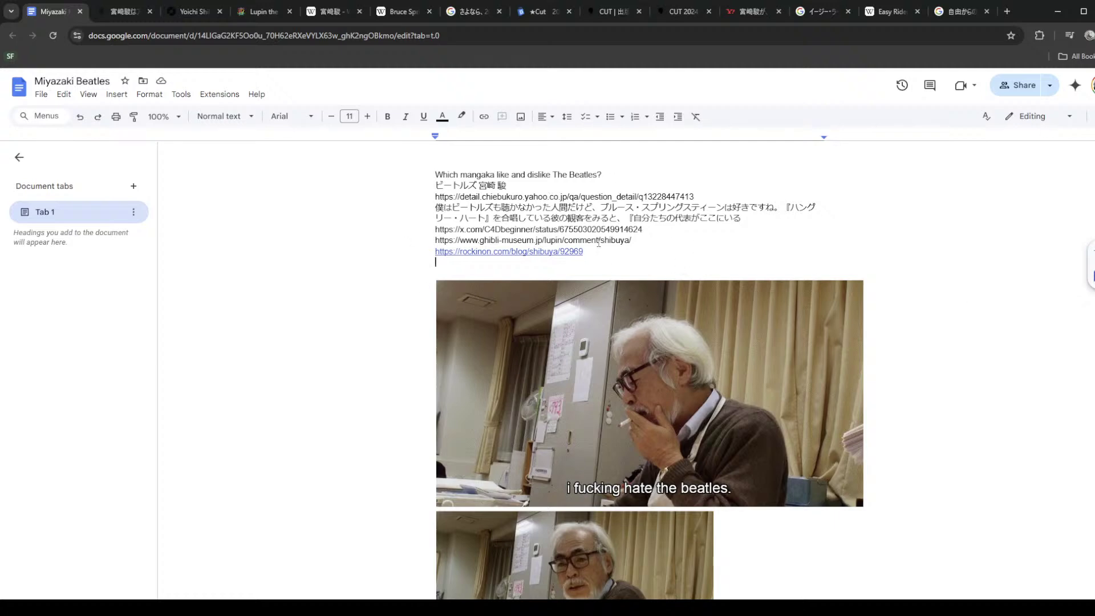
pyautogui.moveTo(592, 255); pyautogui.dragTo(337, 159)
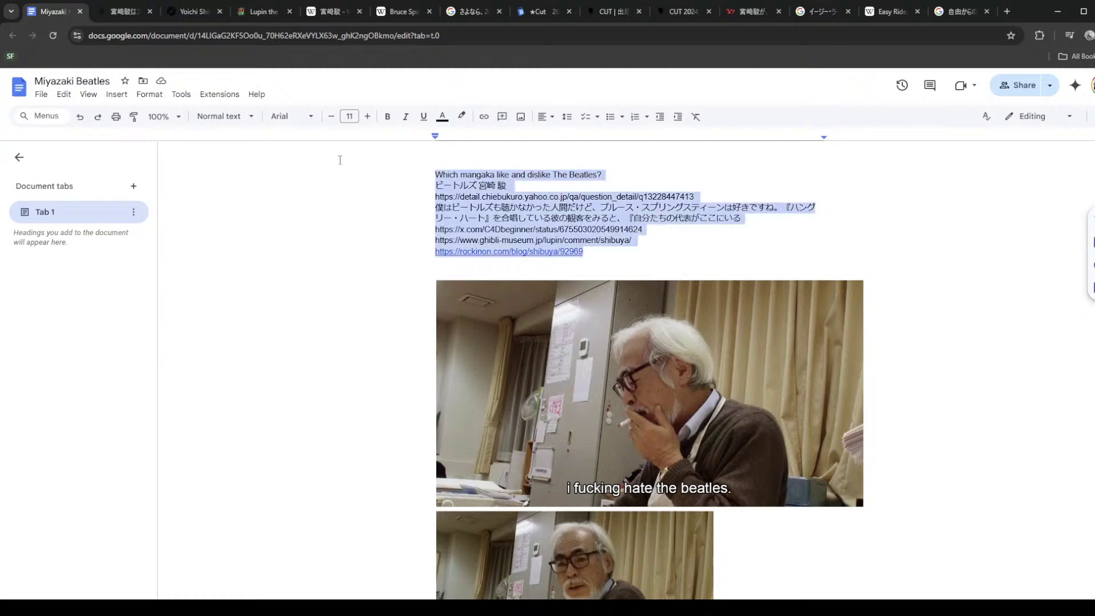
pyautogui.click(643, 194)
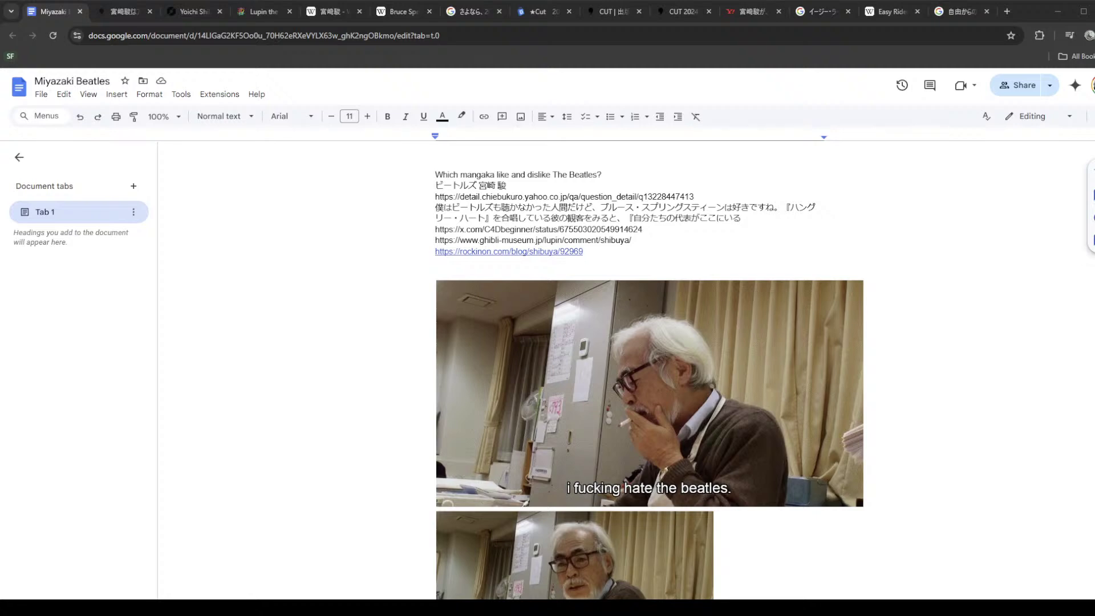
# Step: Insert an empty line between the rockinon.com link and the Beatles-quote screenshot
pyautogui.doubleClick(438, 262)
pyautogui.click(518, 262)
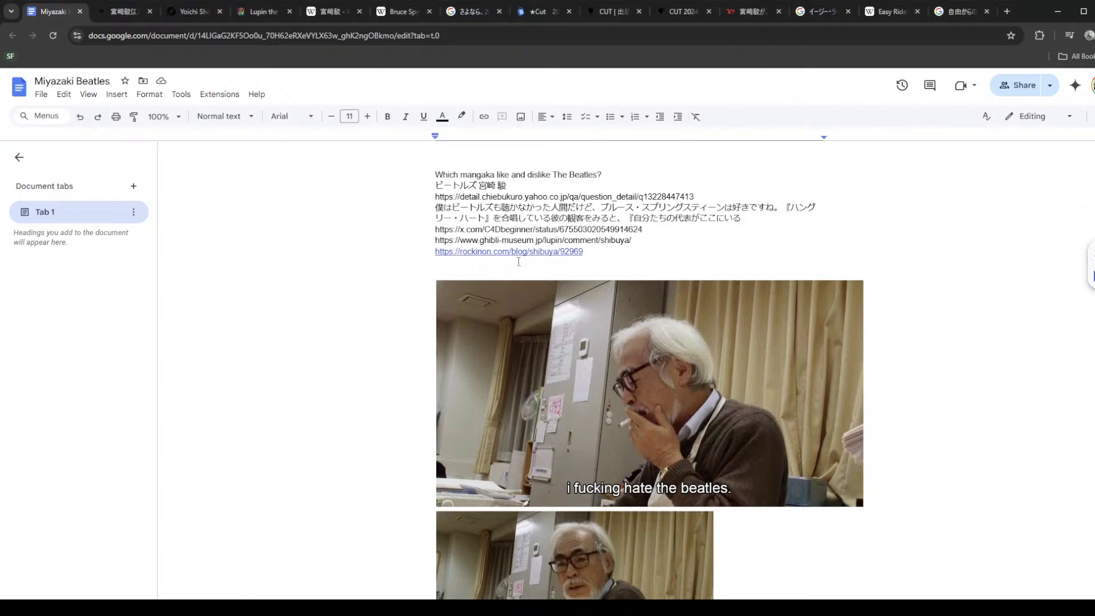
pyautogui.press('Return')
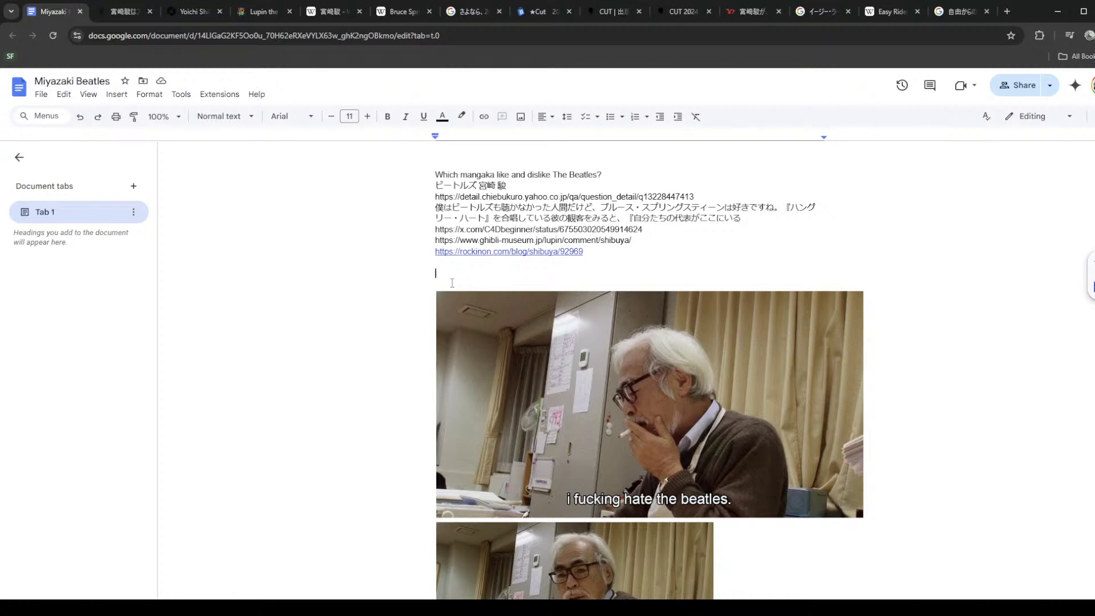
pyautogui.scroll(-2, 638, 272)
pyautogui.click(643, 330)
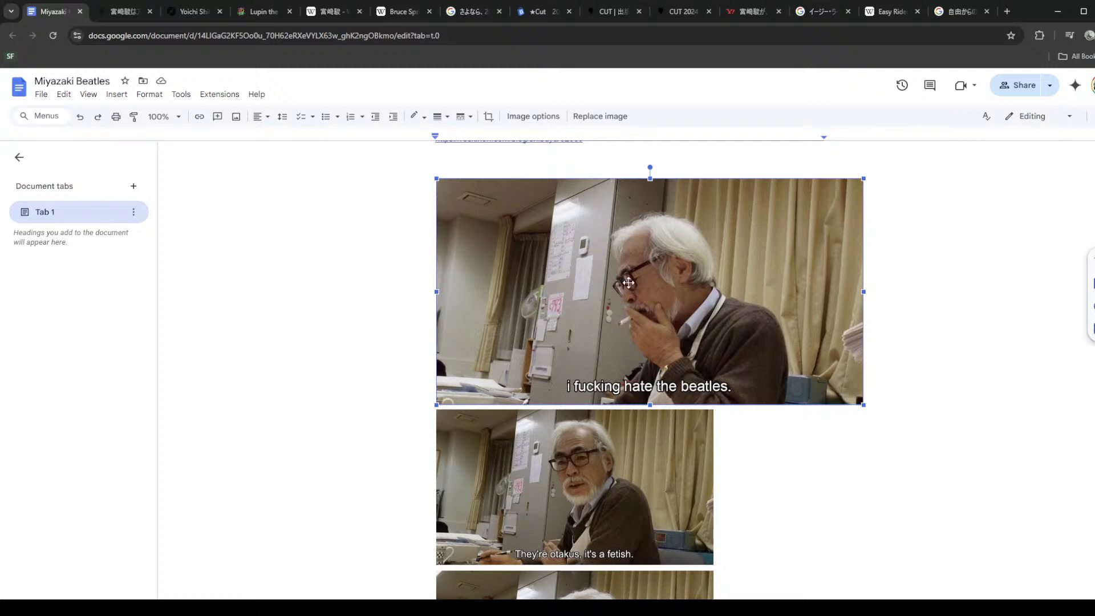
pyautogui.scroll(-2, 612, 317)
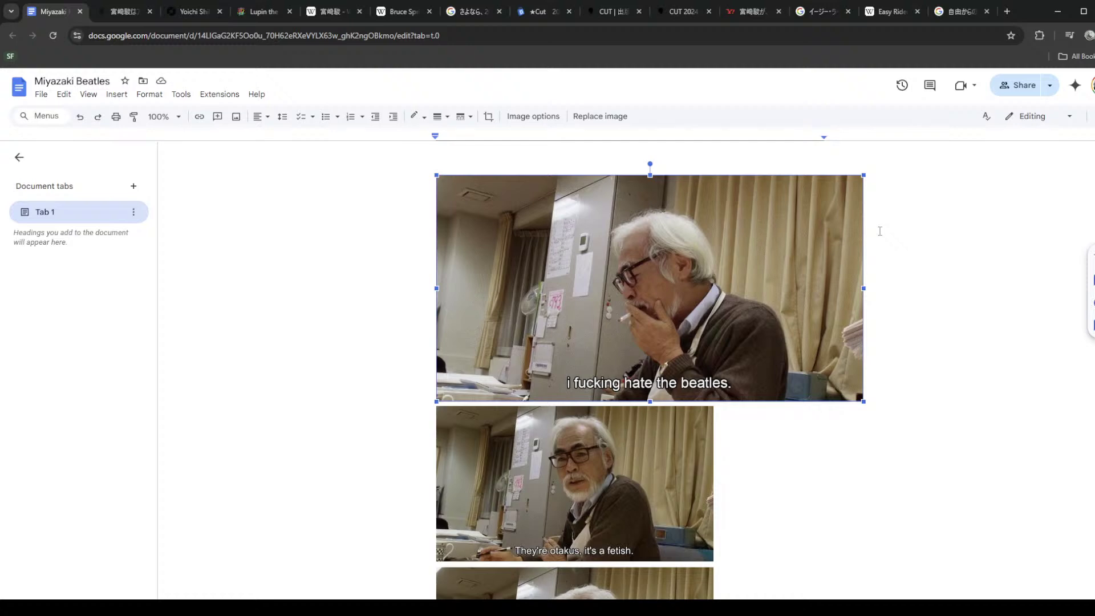
pyautogui.hotkey('ctrl', 'z')
pyautogui.hotkey('ctrl', 'y')
# Step: Add a new line below the otaku screenshots and paste the copied "Anime was a mistake" screenshot there, above the 1:08:33 note
pyautogui.scroll(-5, 926, 409)
pyautogui.click(920, 443)
pyautogui.press('Return')
pyautogui.hotkey('alt', 'Tab')
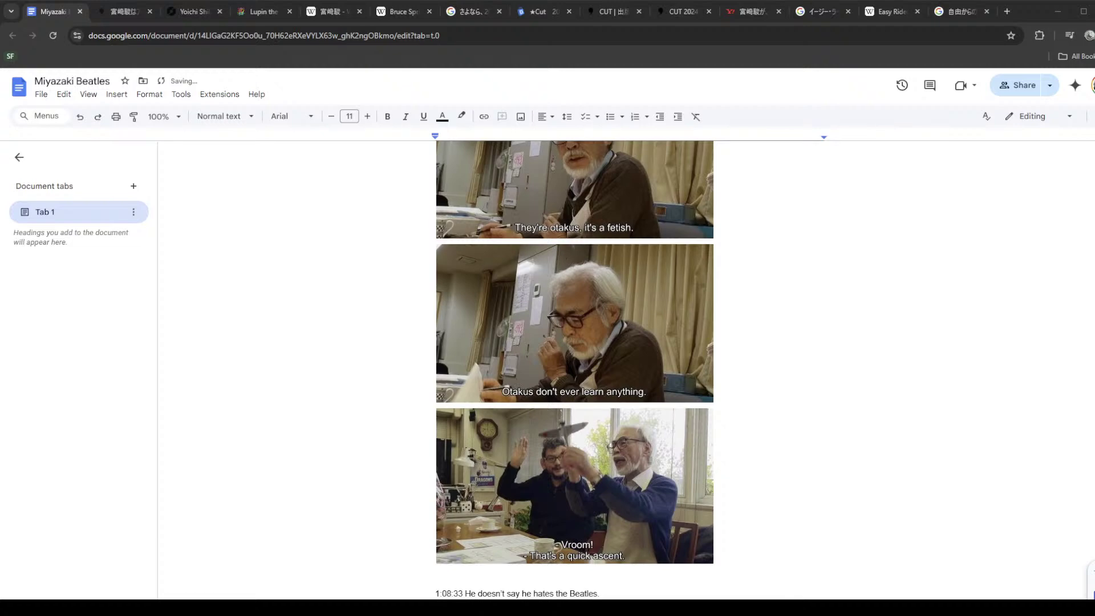
pyautogui.hotkey('ctrl', 'v')
pyautogui.scroll(-3, 561, 376)
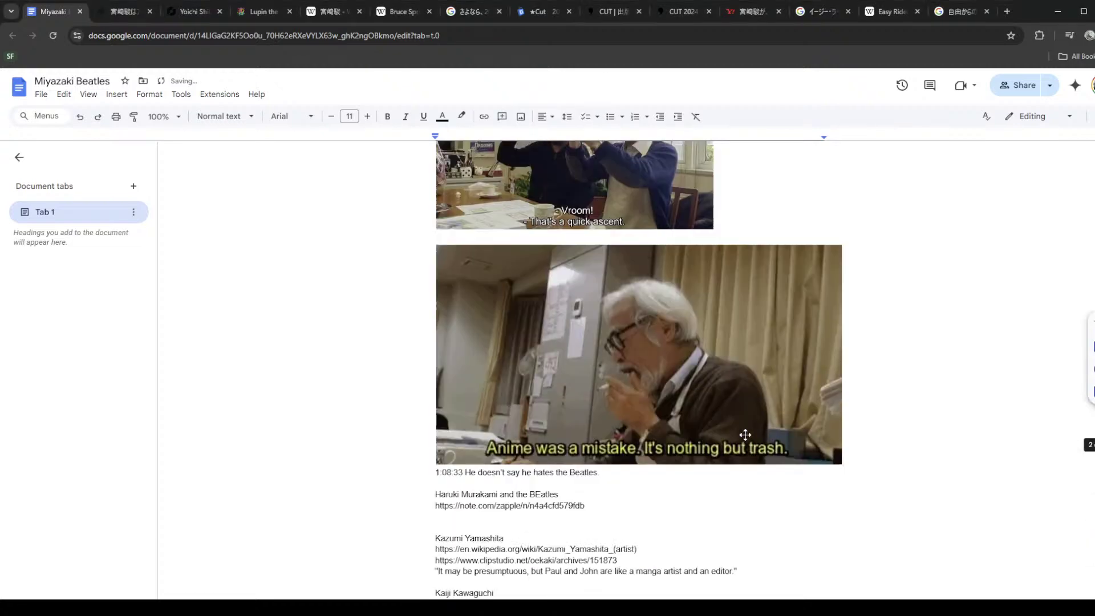
# Step: Compare the captions of the "Anime was a mistake" screenshot, the otaku screenshots and the Beatles-quote screenshot
pyautogui.scroll(4, 765, 361)
pyautogui.click(722, 475)
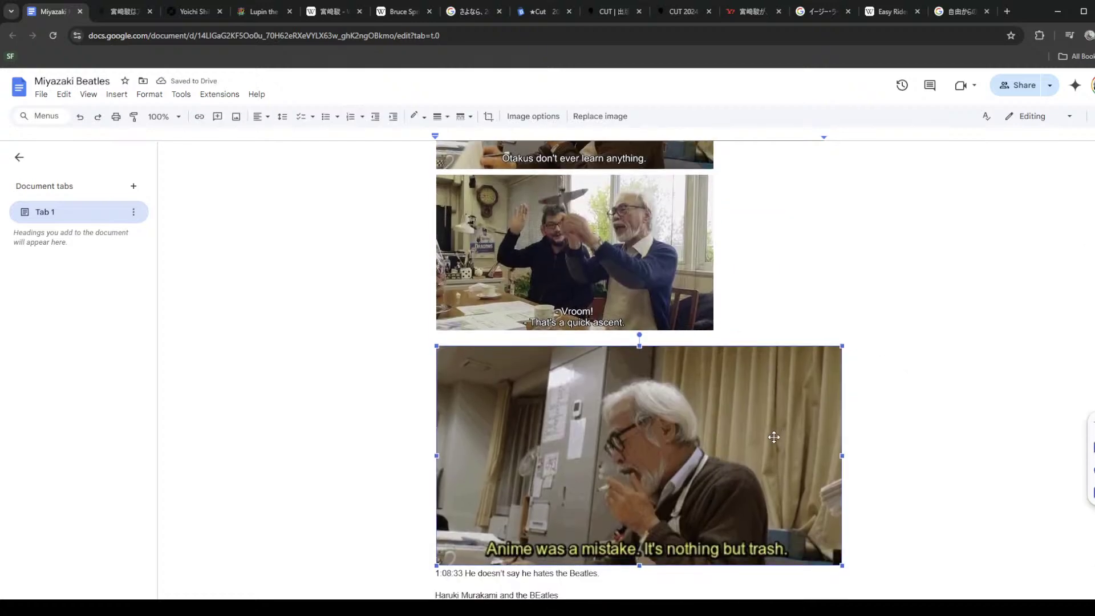
pyautogui.scroll(3, 753, 472)
pyautogui.scroll(2, 635, 349)
pyautogui.click(635, 349)
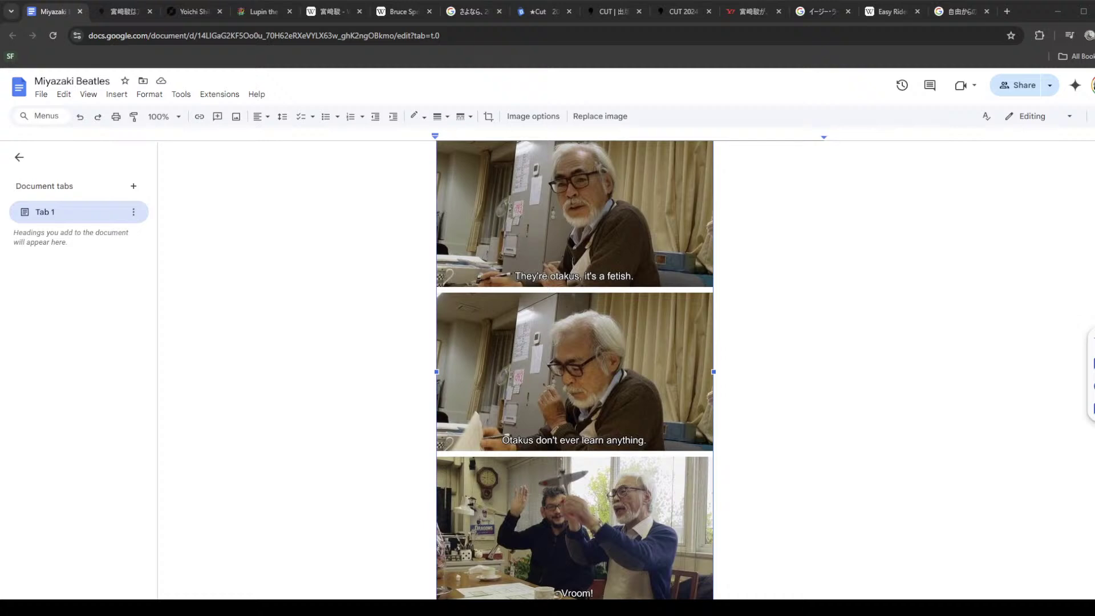
pyautogui.scroll(-8, 584, 427)
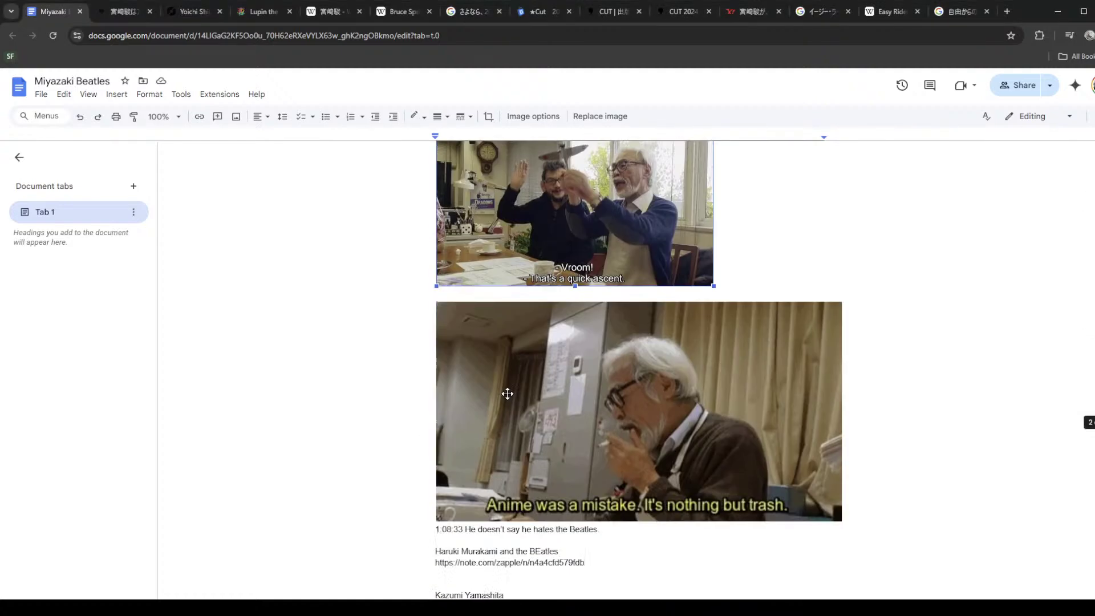
pyautogui.scroll(11, 583, 428)
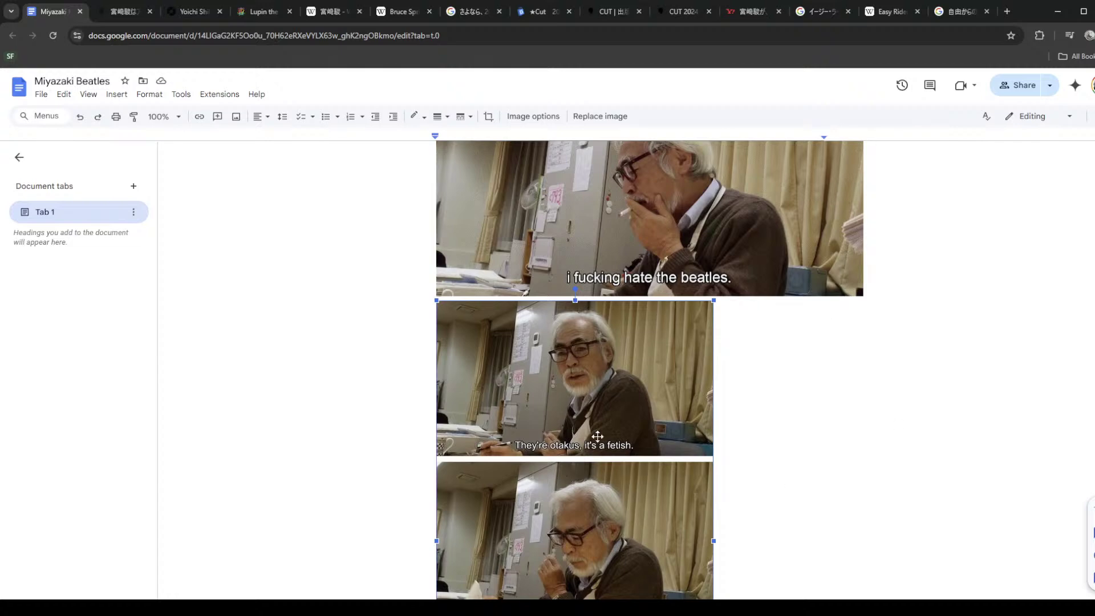
pyautogui.scroll(-1, 626, 437)
pyautogui.scroll(-2, 626, 437)
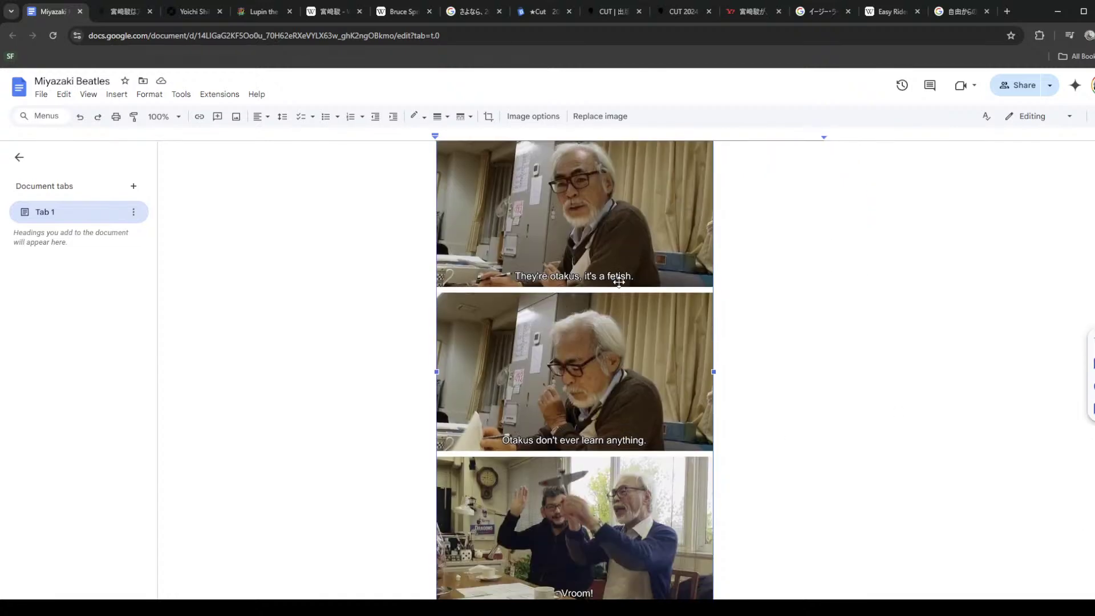
pyautogui.click(758, 422)
pyautogui.scroll(-1, 758, 422)
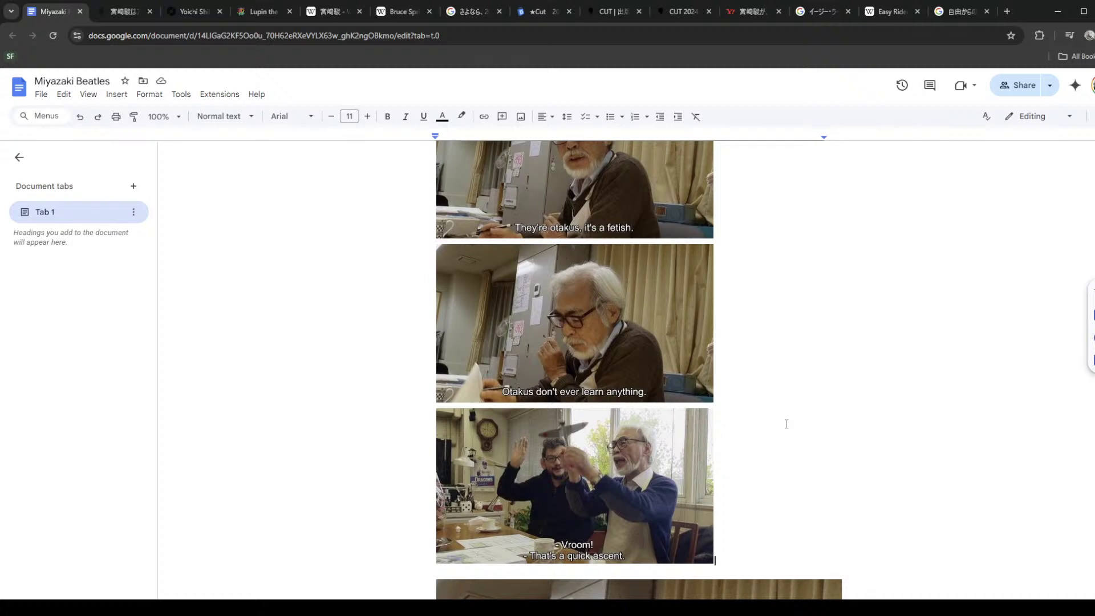
pyautogui.scroll(3, 609, 413)
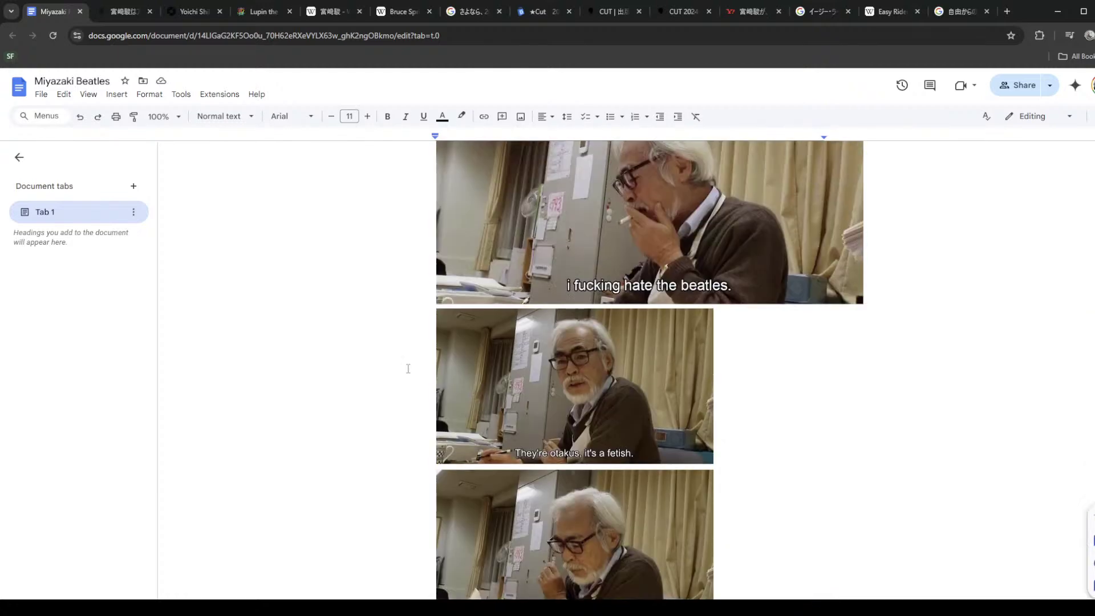
# Step: Review the Beatles-quote screenshot, the otaku screenshots beneath it and the source links above it
pyautogui.scroll(-2, 575, 372)
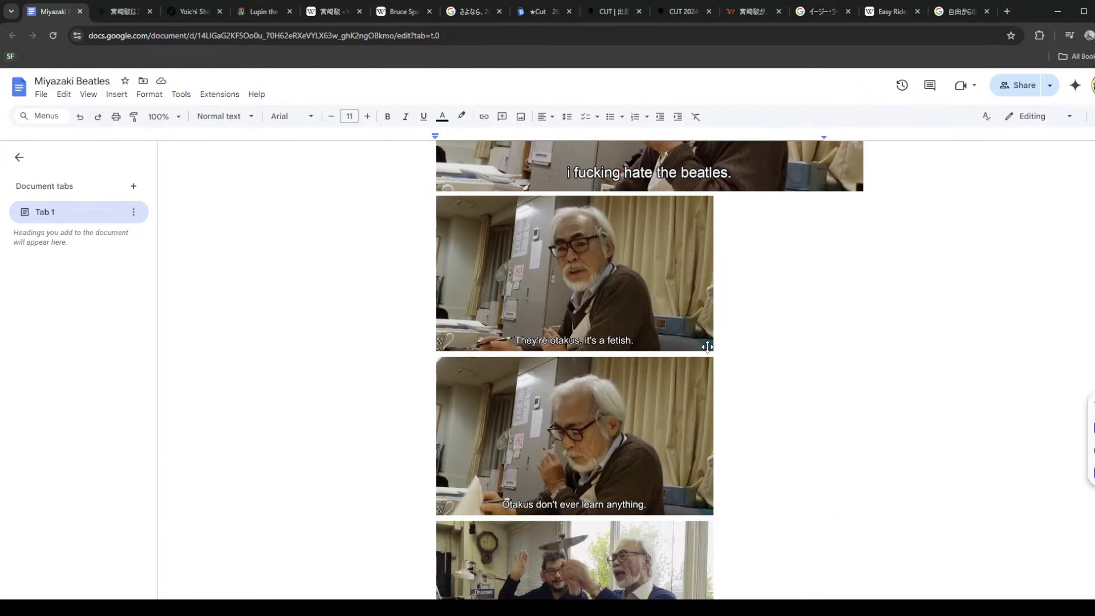
pyautogui.scroll(-1, 738, 343)
pyautogui.scroll(3, 814, 313)
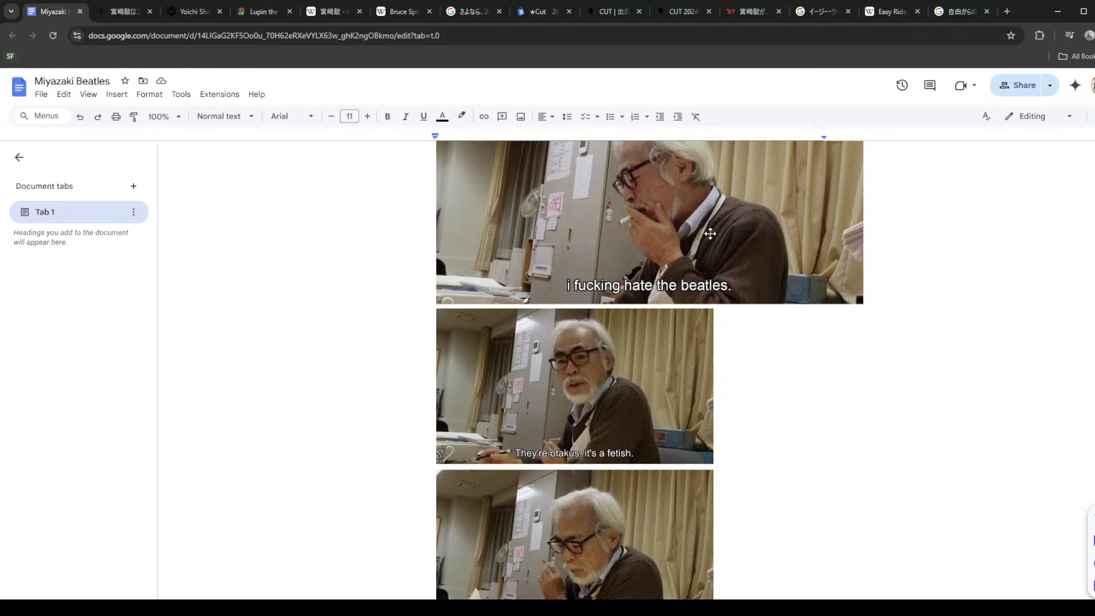
pyautogui.click(720, 238)
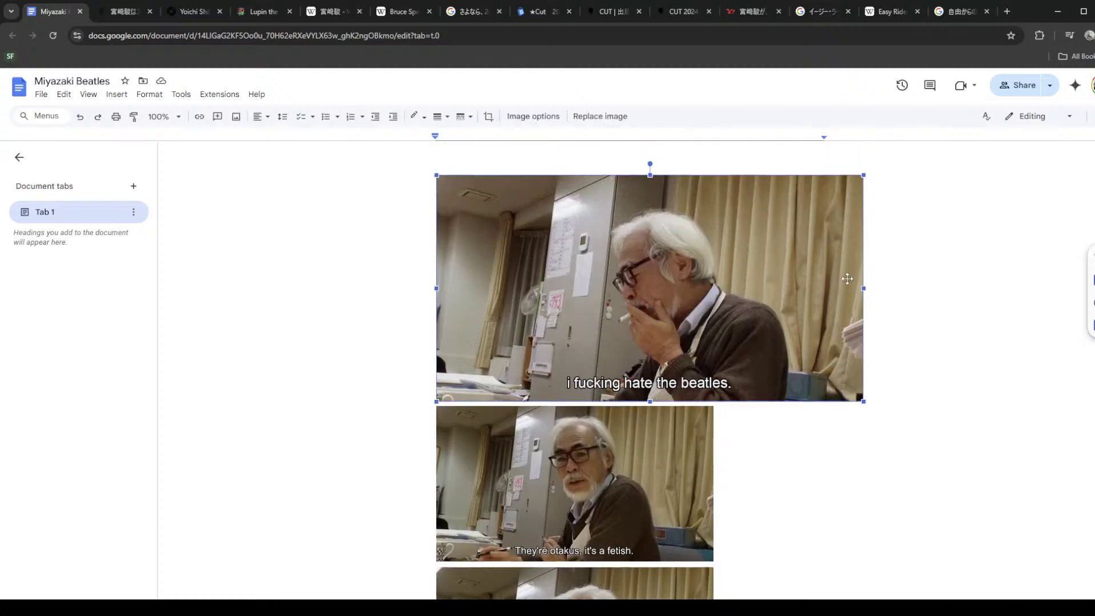
pyautogui.click(899, 525)
pyautogui.scroll(-9, 899, 525)
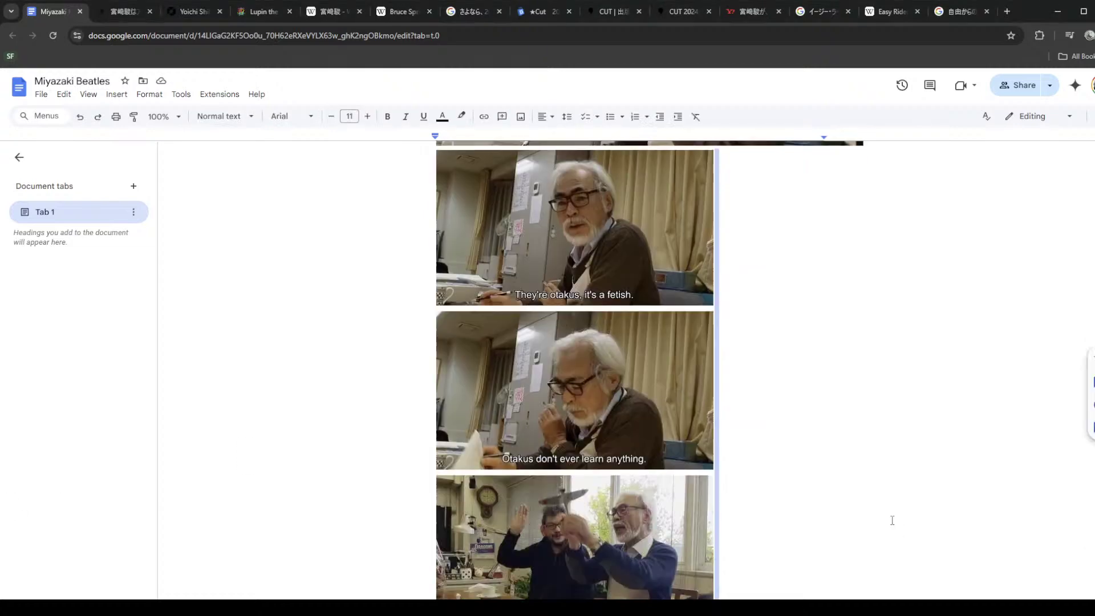
pyautogui.scroll(8, 692, 310)
pyautogui.click(720, 300)
pyautogui.scroll(2, 789, 296)
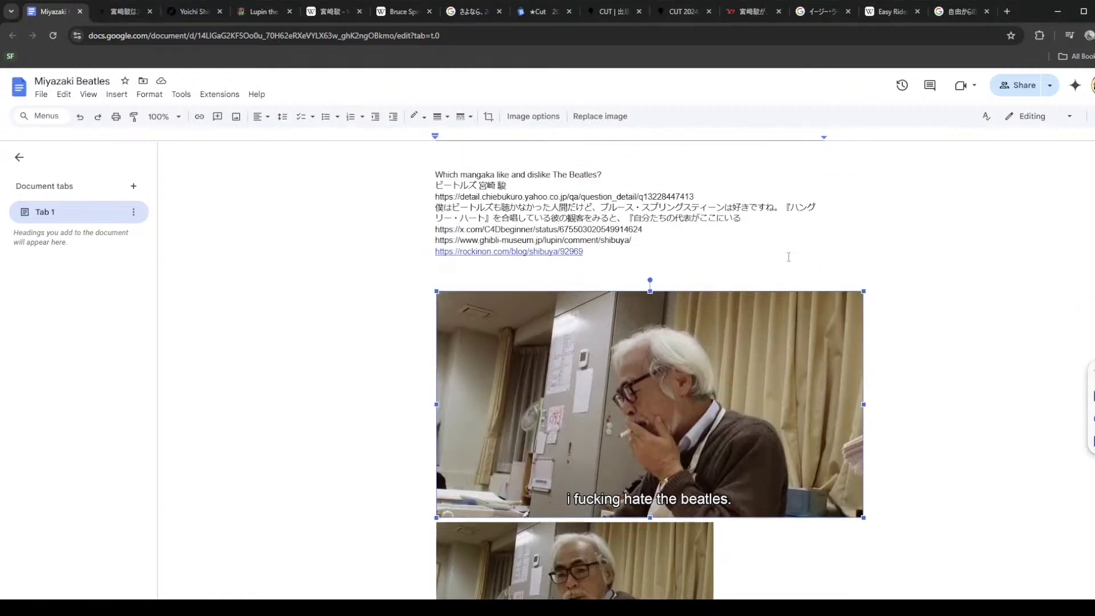
pyautogui.click(776, 273)
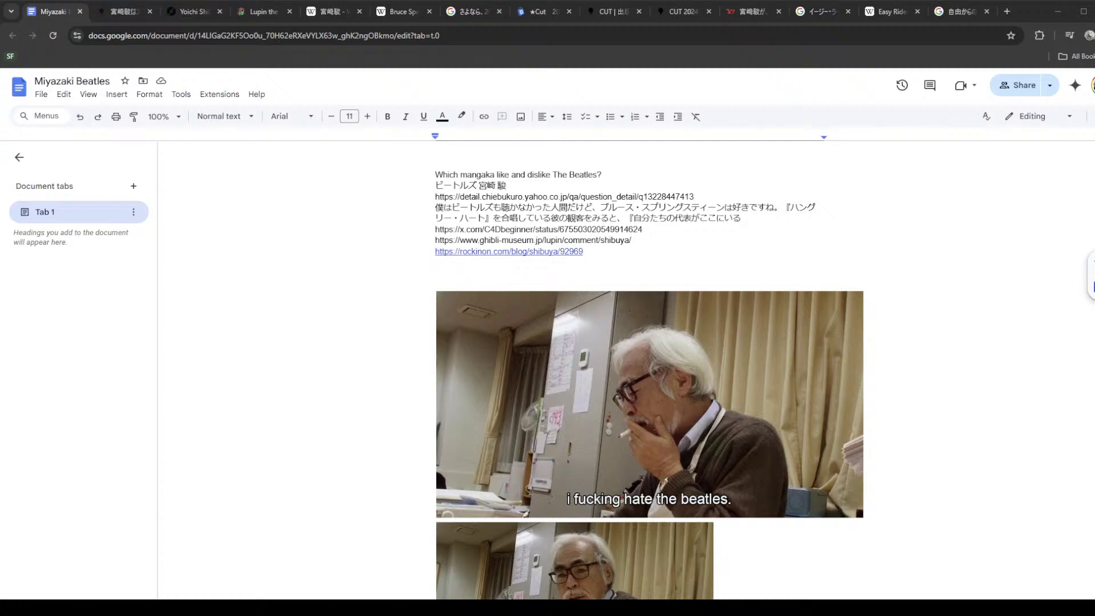
# Step: Write the question "Does Hayao Miyazaki hate the Beatles?" on the empty line above the Beatles-quote screenshot
pyautogui.doubleClick(450, 274)
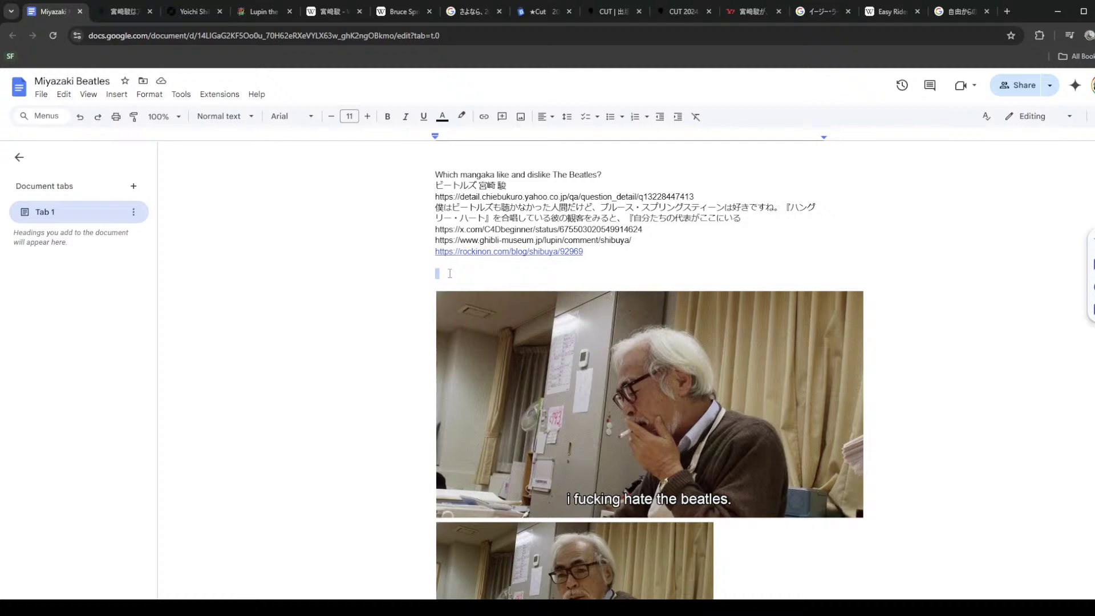
pyautogui.click(450, 273)
pyautogui.write('Does hayao')
pyautogui.press('BackSpace')
pyautogui.press('BackSpace')
pyautogui.press('BackSpace')
pyautogui.press('BackSpace')
pyautogui.press('BackSpace')
pyautogui.write('hayao')
pyautogui.press('BackSpace')
pyautogui.press('BackSpace')
pyautogui.press('BackSpace')
pyautogui.press('BackSpace')
pyautogui.press('BackSpace')
pyautogui.write('Hayao miya')
pyautogui.press('BackSpace')
pyautogui.press('BackSpace')
pyautogui.press('BackSpace')
pyautogui.press('BackSpace')
pyautogui.write('Miyazaki hate the ')
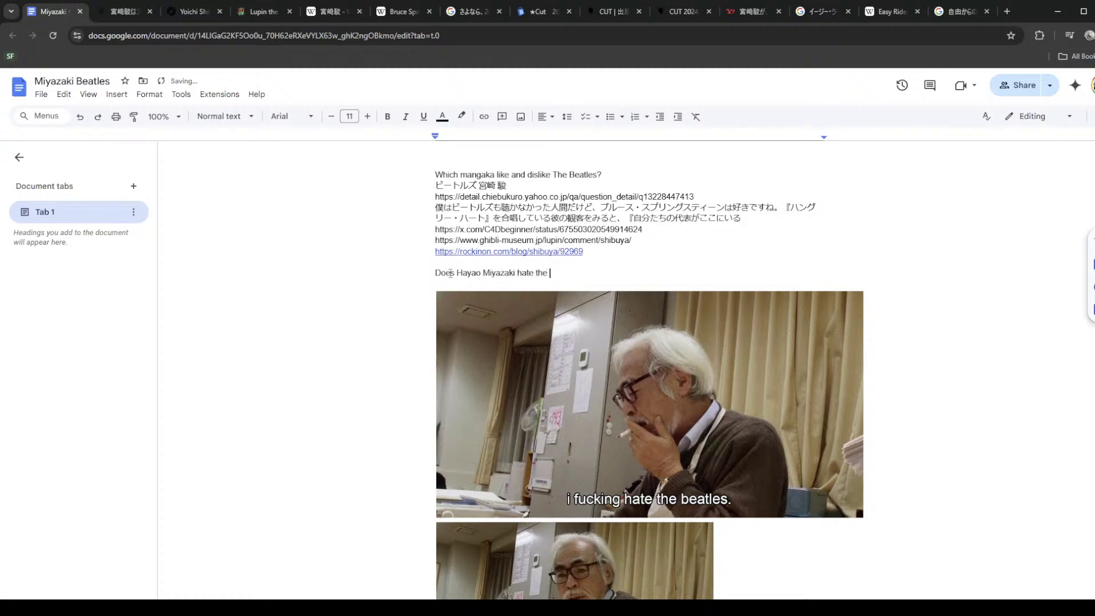
pyautogui.write('Beatles? And')
# Step: Continue the line with "And if not, what does the think about the Beatles?" after the first question
pyautogui.hotkey('ctrl', 'shift', 'Left')
pyautogui.press('BackSpace')
pyautogui.press('BackSpace')
pyautogui.write('And if not, what does the think a')
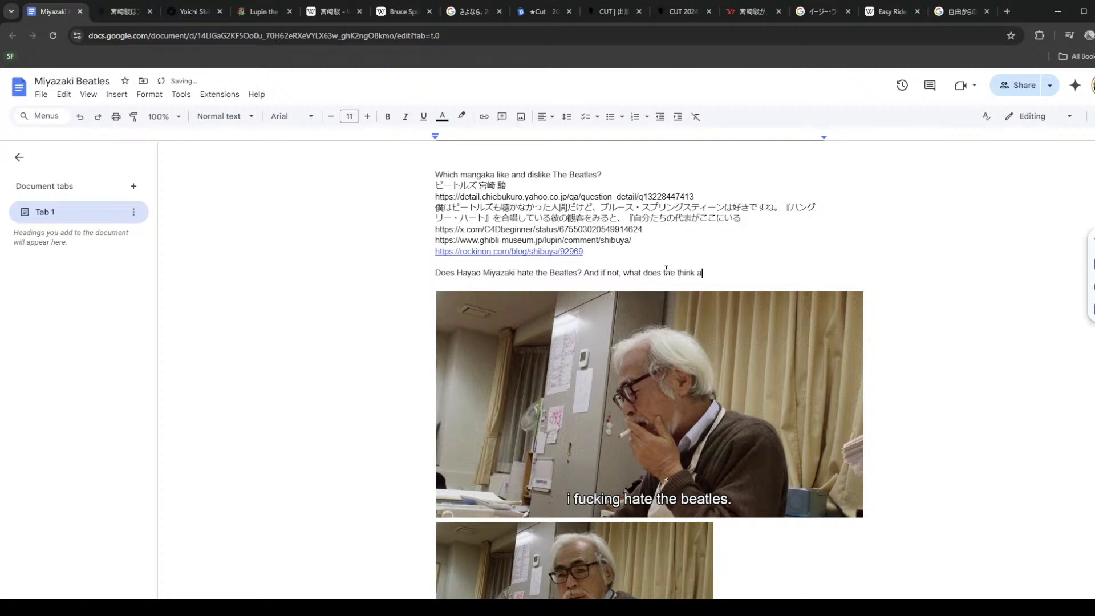
pyautogui.write('bout the Beatles?')
pyautogui.moveTo(796, 272); pyautogui.dragTo(409, 274)
pyautogui.click(830, 275)
pyautogui.click(409, 274)
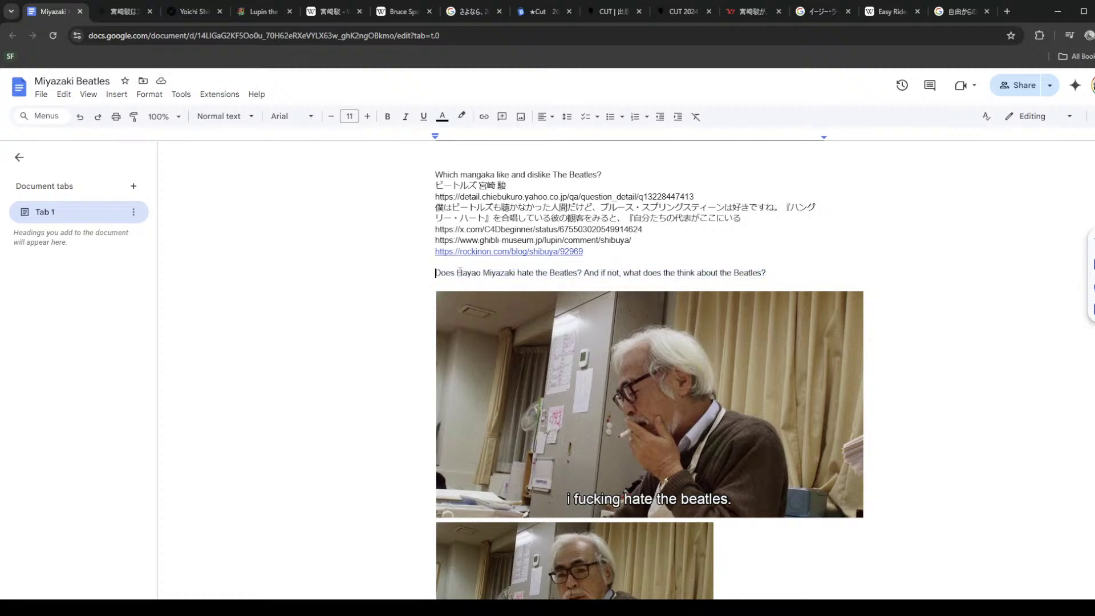
# Step: Move the "And if not" question to its own paragraph with a blank line before it, and add an empty line above the first question
pyautogui.click(585, 271)
pyautogui.press('BackSpace')
pyautogui.press('Return')
pyautogui.press('Return')
pyautogui.click(599, 261)
pyautogui.press('Return')
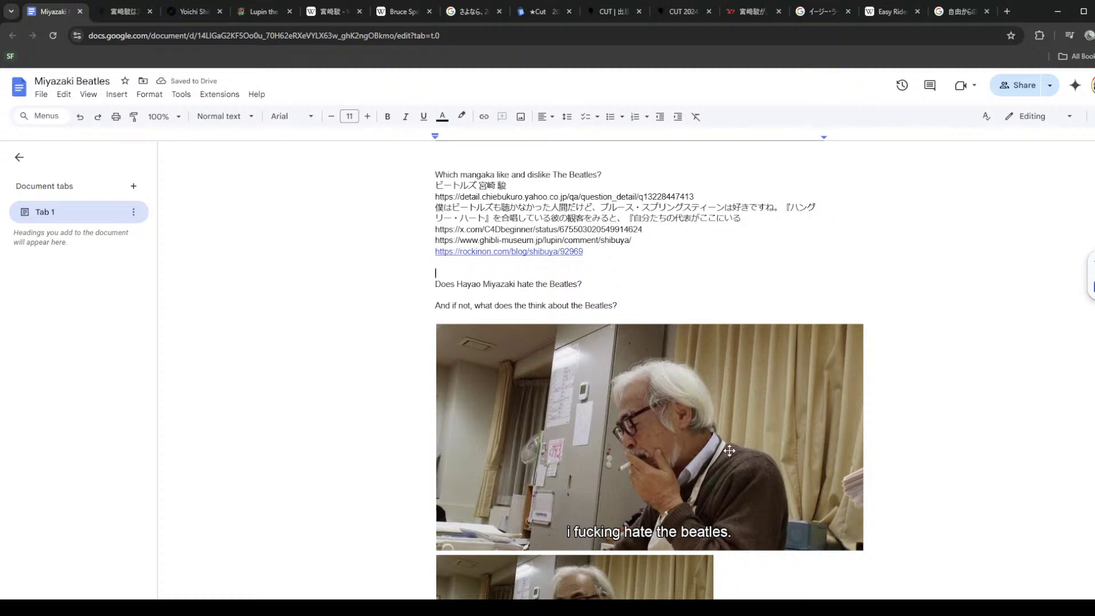
# Step: Write the question Did Miyazaki say "i fucking hate the beatles"? on the empty line above the other questions
pyautogui.write('Dod <o')
pyautogui.press('BackSpace')
pyautogui.press('BackSpace')
pyautogui.press('BackSpace')
pyautogui.press('BackSpace')
pyautogui.press('BackSpace')
pyautogui.write('id Miyazaki say')
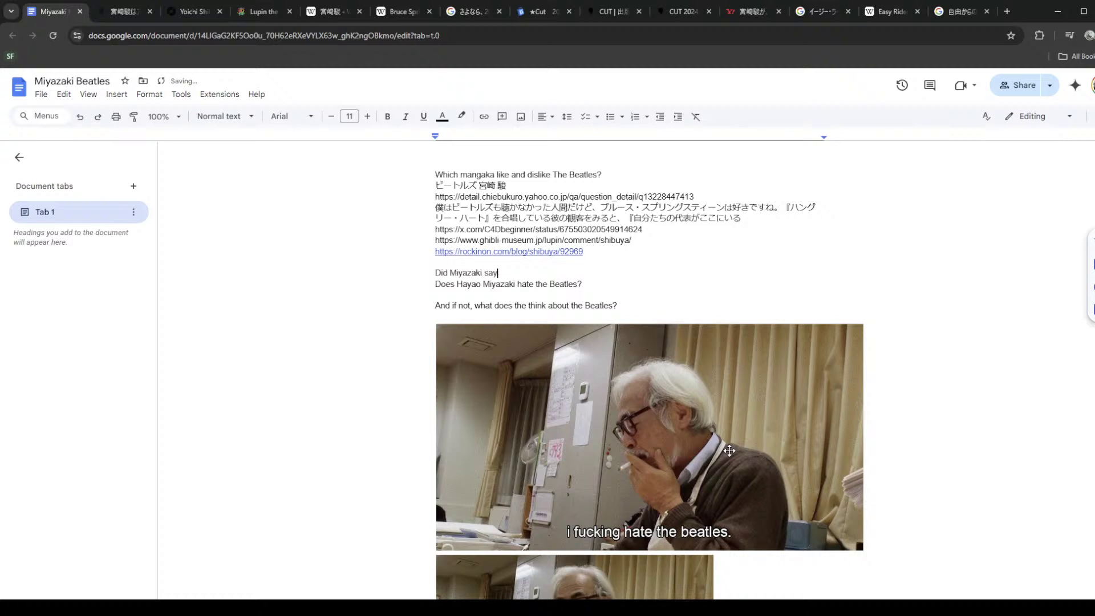
pyautogui.write(' "i fucking hate the beatles"?')
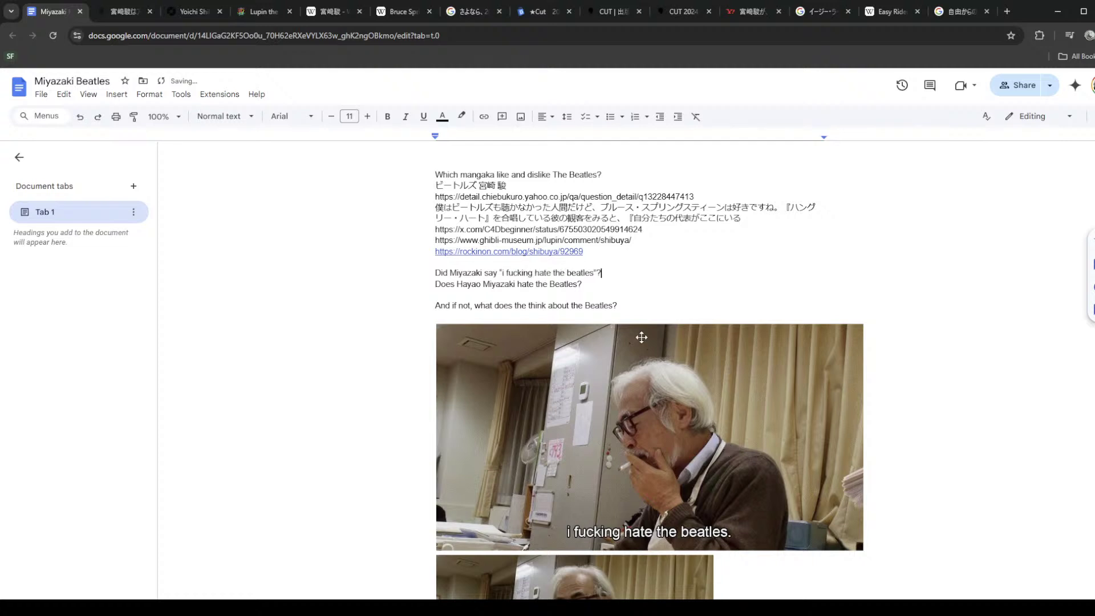
pyautogui.moveTo(627, 272); pyautogui.dragTo(650, 276)
pyautogui.click(405, 278)
pyautogui.click(629, 272)
pyautogui.click(652, 272)
pyautogui.moveTo(506, 273); pyautogui.dragTo(607, 275)
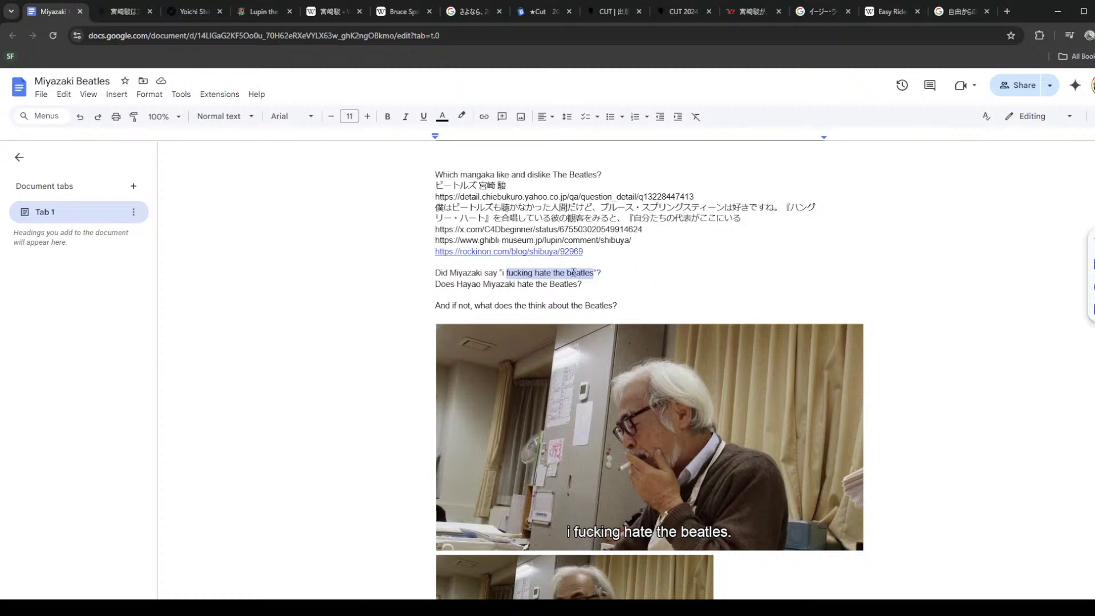
# Step: Add a new line below the "Did Miyazaki say" question and paste a copy of that question there
pyautogui.click(653, 274)
pyautogui.press('Return')
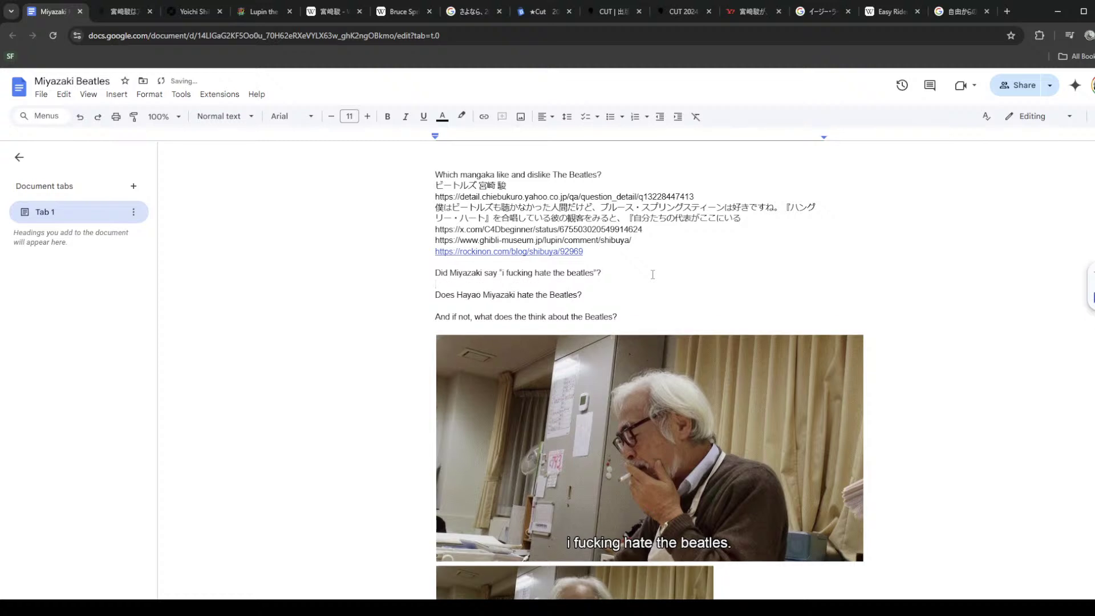
pyautogui.write('Did miya')
pyautogui.press('BackSpace')
pyautogui.press('BackSpace')
pyautogui.press('BackSpace')
pyautogui.press('BackSpace')
pyautogui.write('Miyazaki say "')
pyautogui.tripleClick(652, 272)
pyautogui.hotkey('ctrl', 'c')
pyautogui.click(504, 283)
pyautogui.moveTo(504, 283); pyautogui.dragTo(435, 272)
pyautogui.hotkey('ctrl', 'v')
# Step: Censor the swear word in the copied question as "f******" and remove the blank line above it
pyautogui.doubleClick(522, 294)
pyautogui.press('BackSpace')
pyautogui.write('f******')
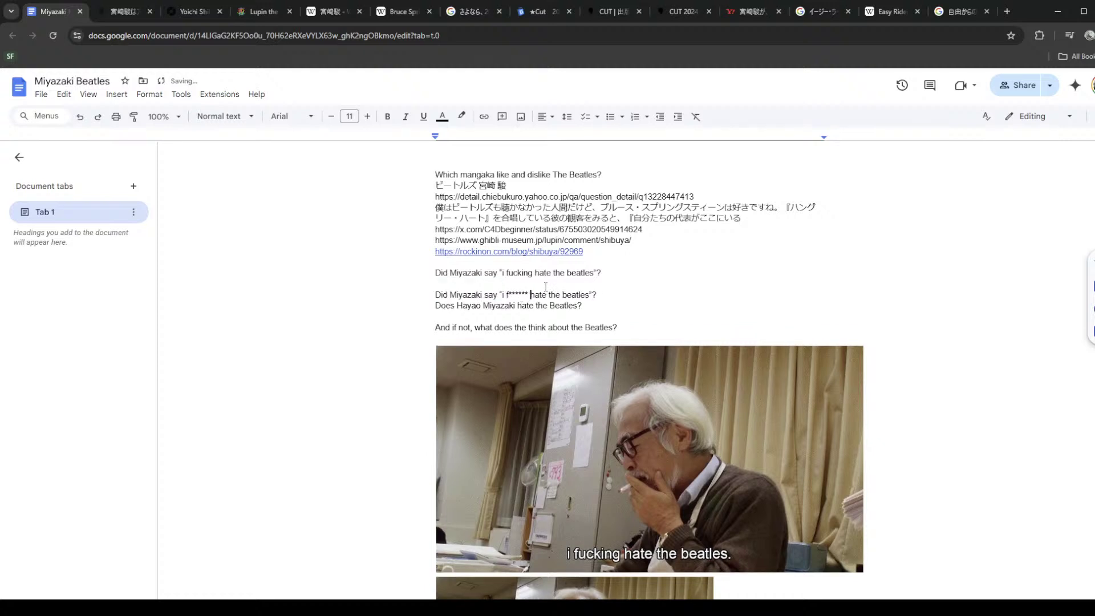
pyautogui.click(549, 283)
pyautogui.press('BackSpace')
pyautogui.click(638, 280)
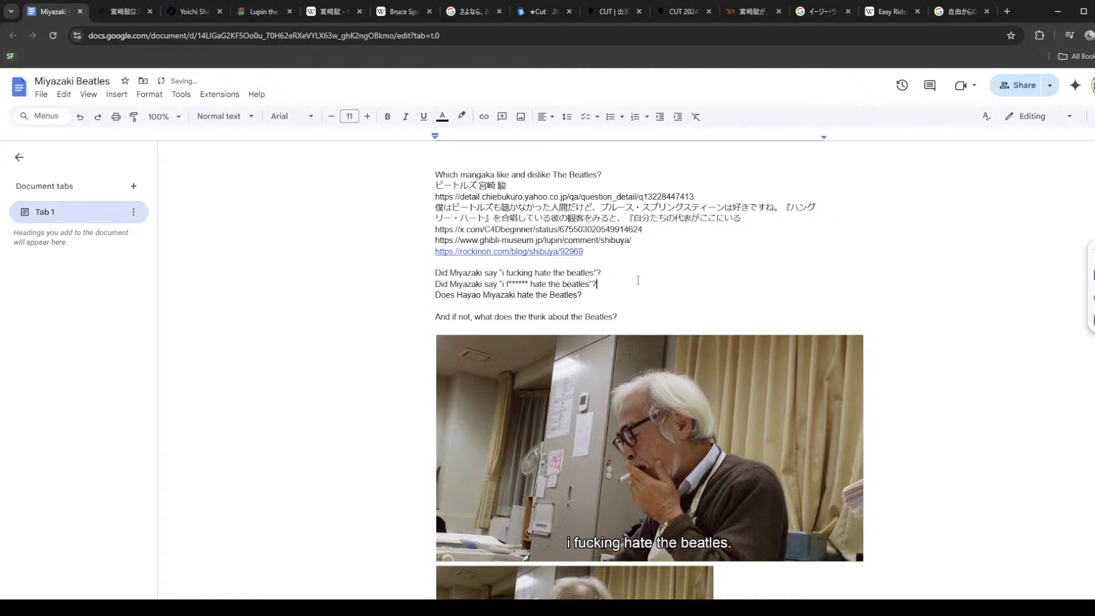
# Step: Copy the censored question and paste it below "Does Hayao Miyazaki hate the Beatles?", leaving blank lines between them
pyautogui.doubleClick(519, 273)
pyautogui.click(662, 274)
pyautogui.click(614, 285)
pyautogui.tripleClick(615, 285)
pyautogui.press('Right')
pyautogui.tripleClick(627, 285)
pyautogui.click(641, 274)
pyautogui.moveTo(641, 274); pyautogui.dragTo(640, 282)
pyautogui.hotkey('ctrl', 'c')
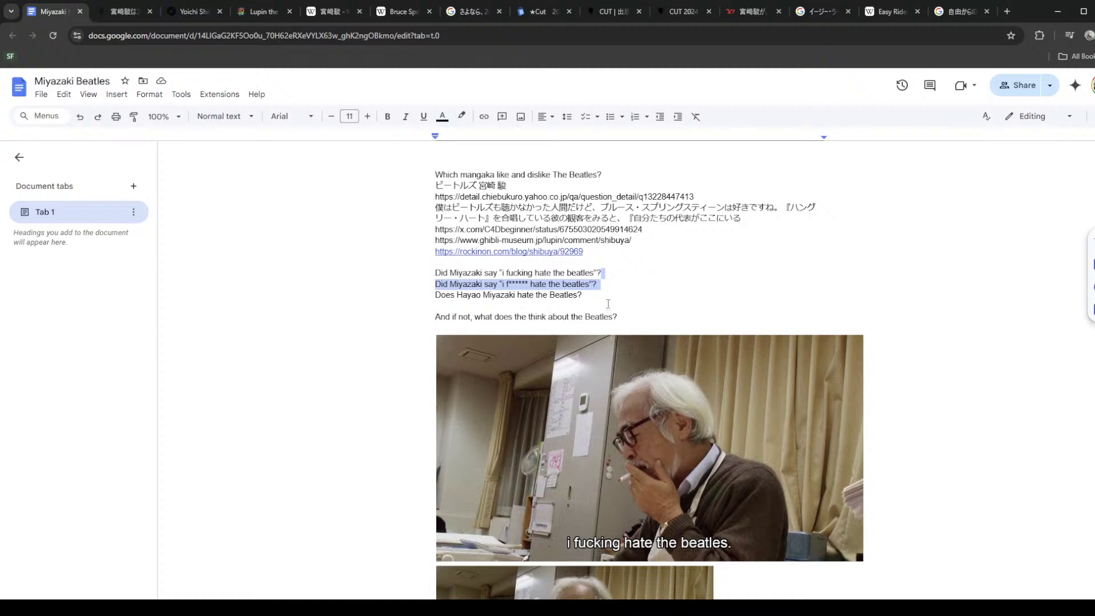
pyautogui.press('BackSpace')
pyautogui.hotkey('ctrl', 'z')
pyautogui.click(624, 290)
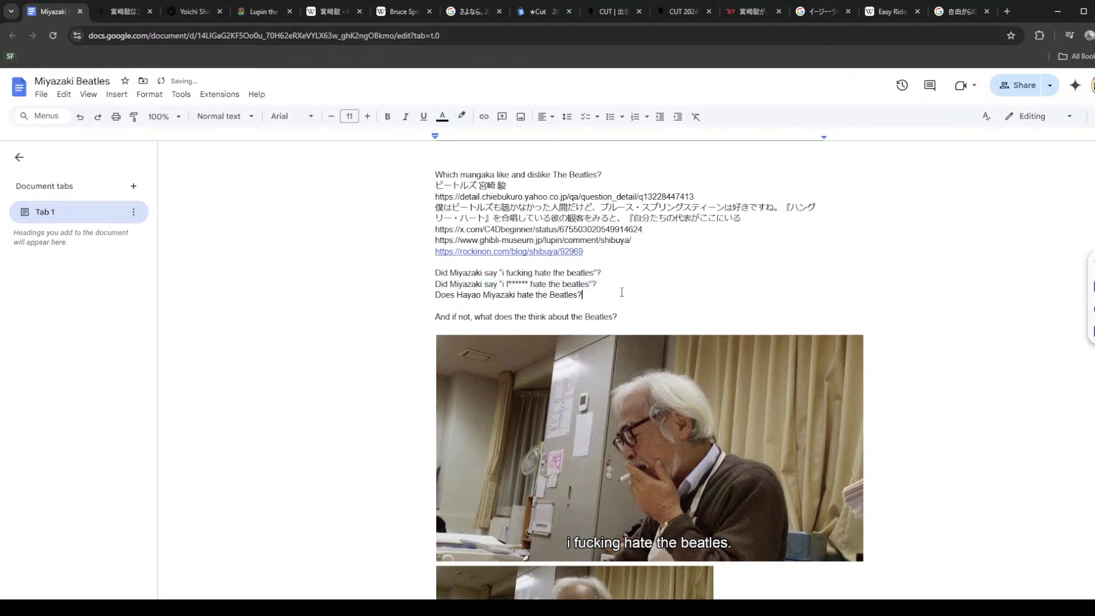
pyautogui.press('Return')
pyautogui.press('Return')
pyautogui.hotkey('ctrl', 'v')
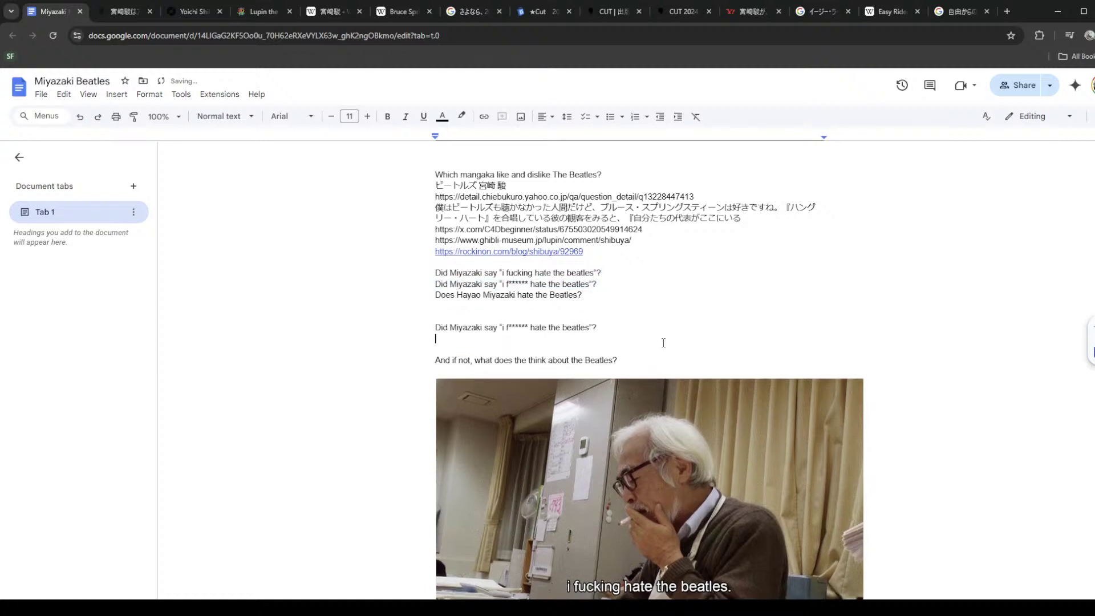
pyautogui.press('BackSpace')
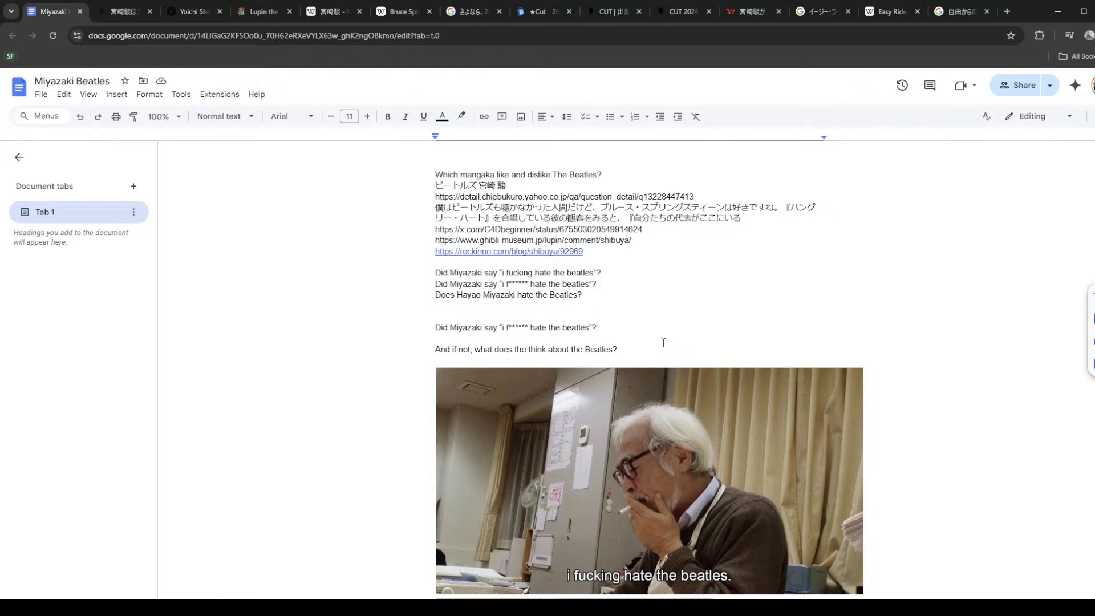
# Step: Remove the blank line between the pasted censored question and the "And if not" question
pyautogui.scroll(-2, 645, 319)
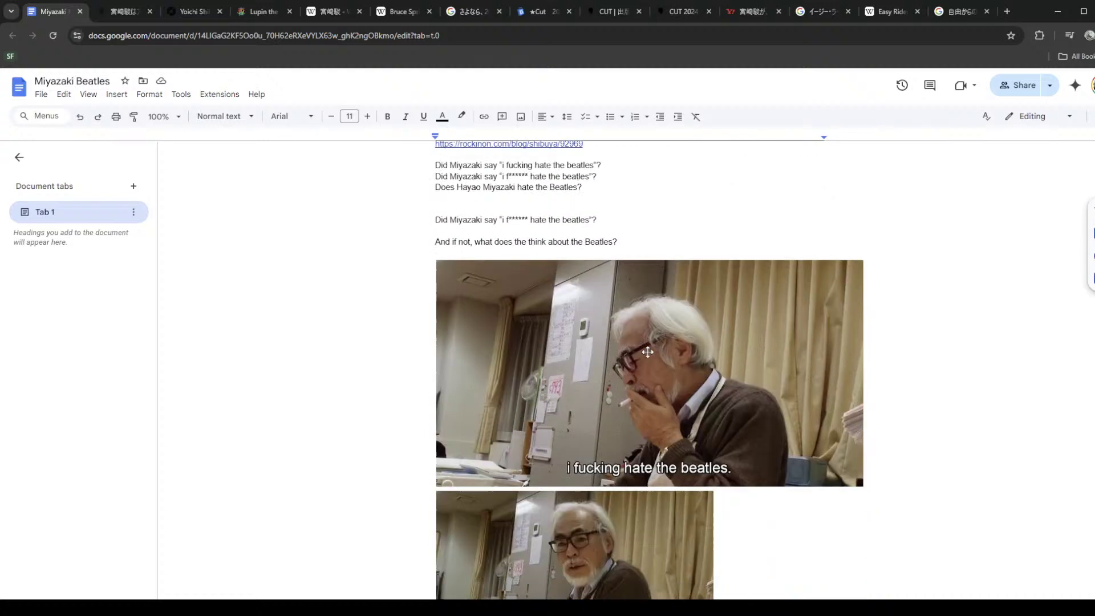
pyautogui.click(637, 237)
pyautogui.keyDown('shift'); pyautogui.click(431, 215); pyautogui.keyUp('shift')
pyautogui.click(633, 222)
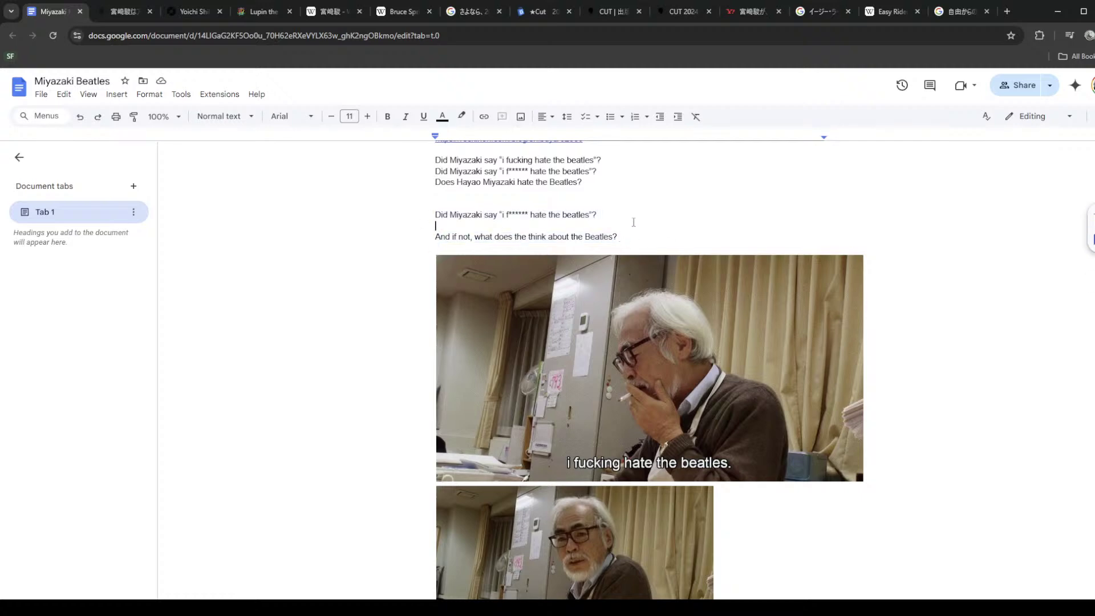
pyautogui.press('BackSpace')
# Step: Add a paragraph below the "And if not" question reading "You might have seen this screenshot or this meme"
pyautogui.click(633, 222)
pyautogui.press('Return')
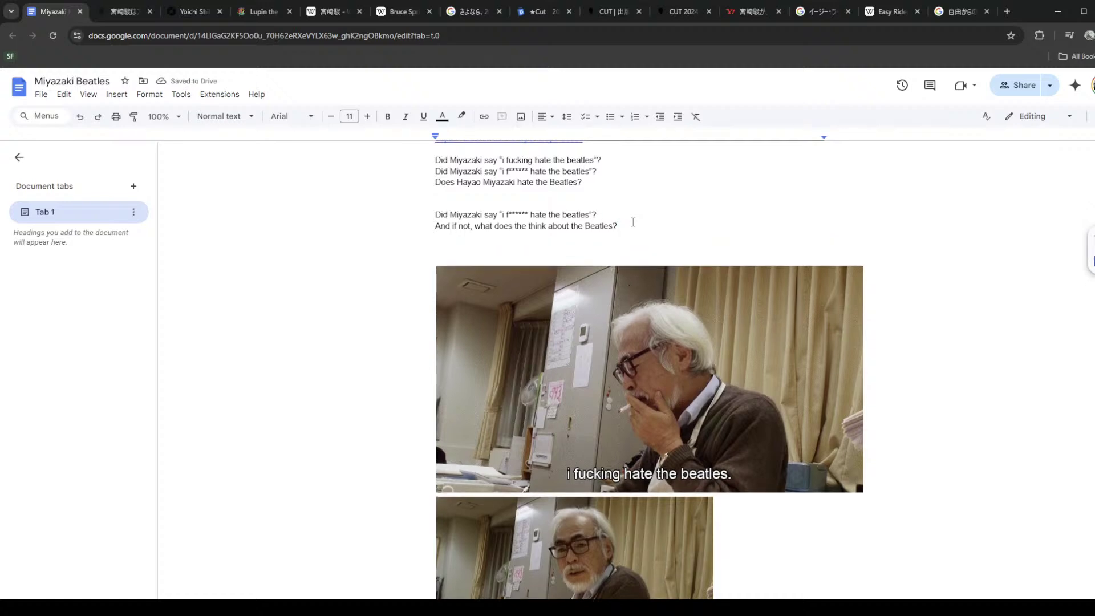
pyautogui.write('You might h')
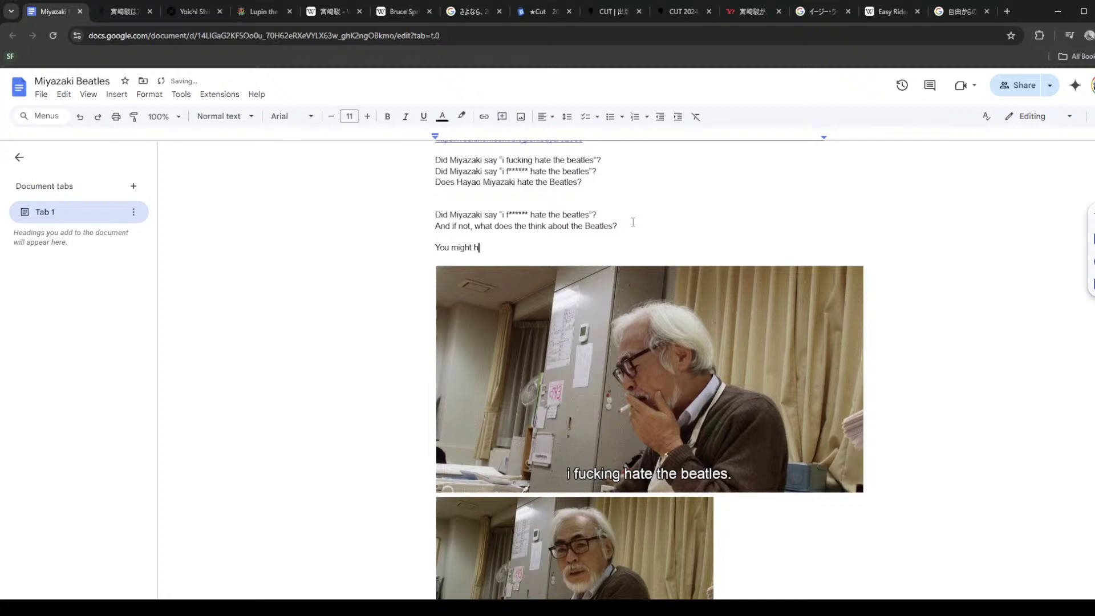
pyautogui.write('ave seen this screenshot or this meme')
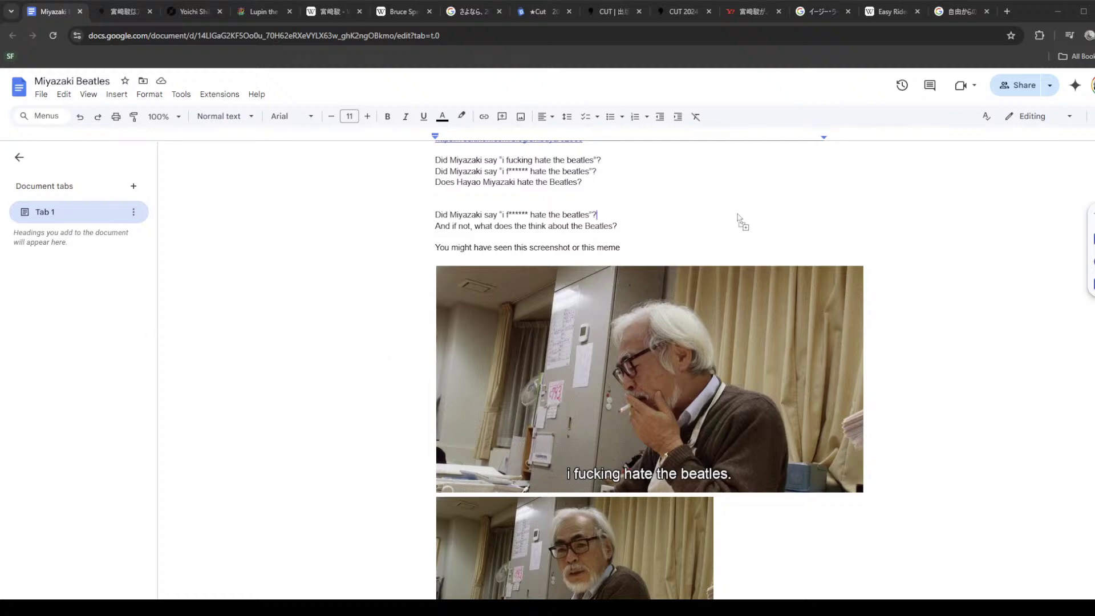
# Step: Insert the Junji Ito // Hayao Miyazaki meme below the second censored question and shrink it to about two-thirds of its size
pyautogui.hotkey('ctrl', 'v')
pyautogui.click(819, 451)
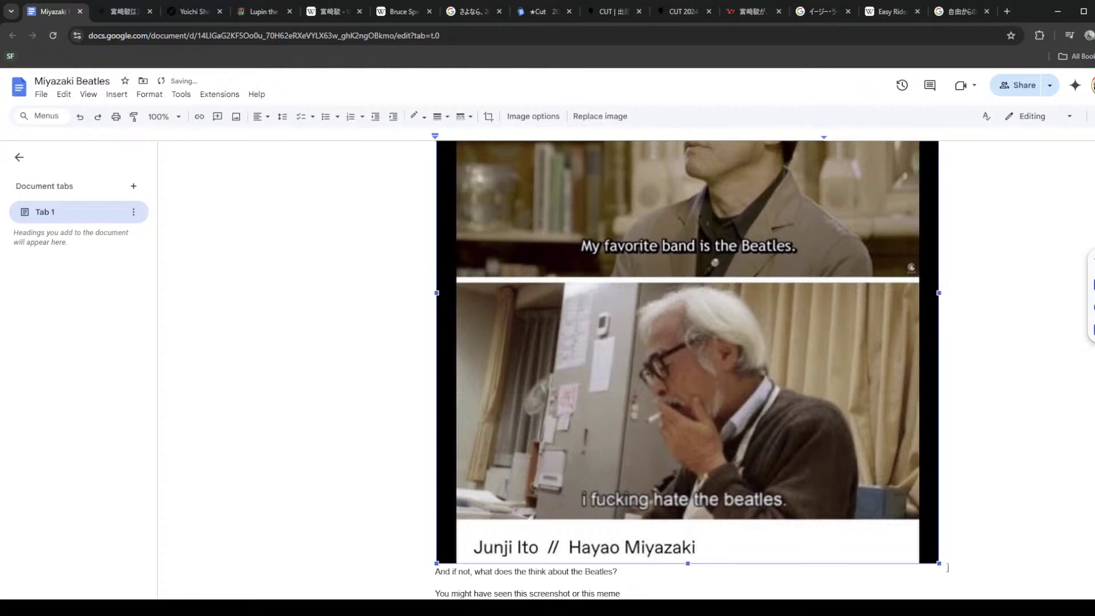
pyautogui.moveTo(938, 562); pyautogui.dragTo(782, 396)
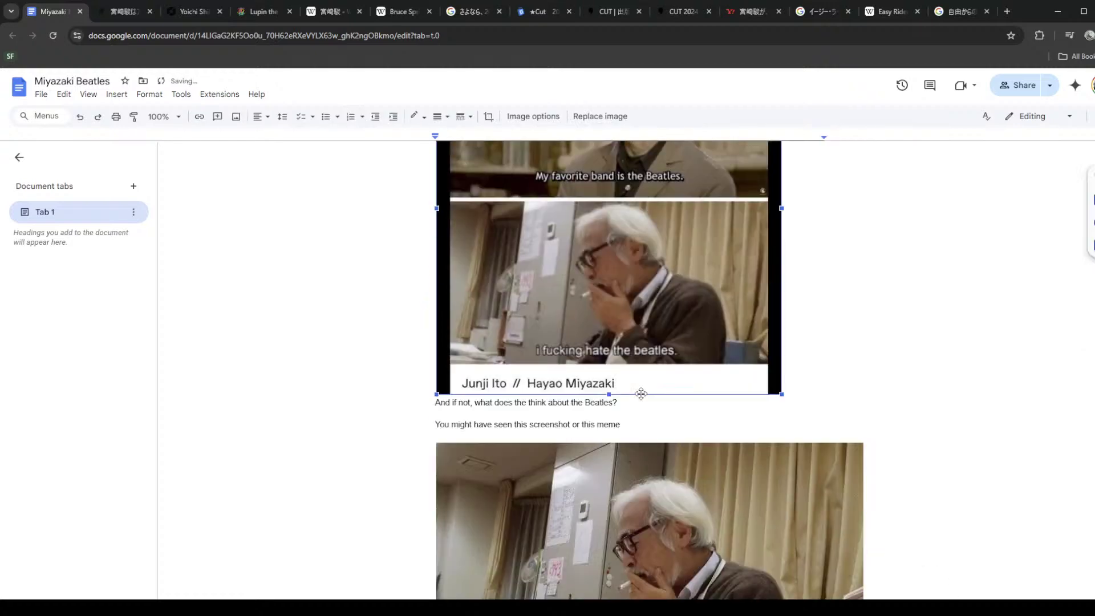
# Step: Examine the inserted meme's two captions and its placement among the questions
pyautogui.scroll(5, 741, 371)
pyautogui.scroll(-2, 863, 383)
pyautogui.click(864, 383)
pyautogui.click(611, 313)
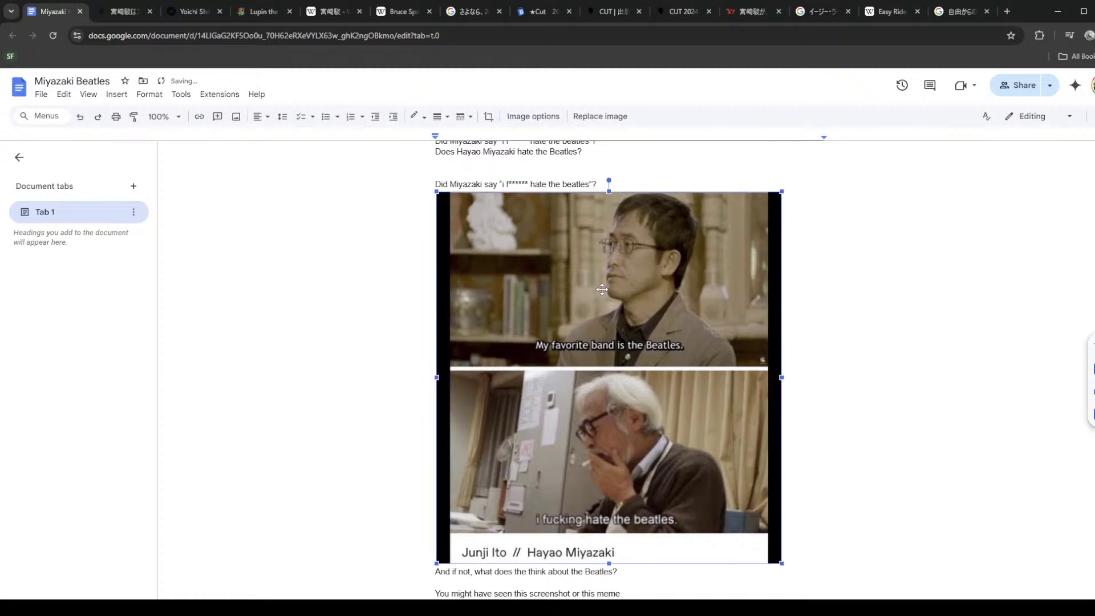
pyautogui.click(899, 379)
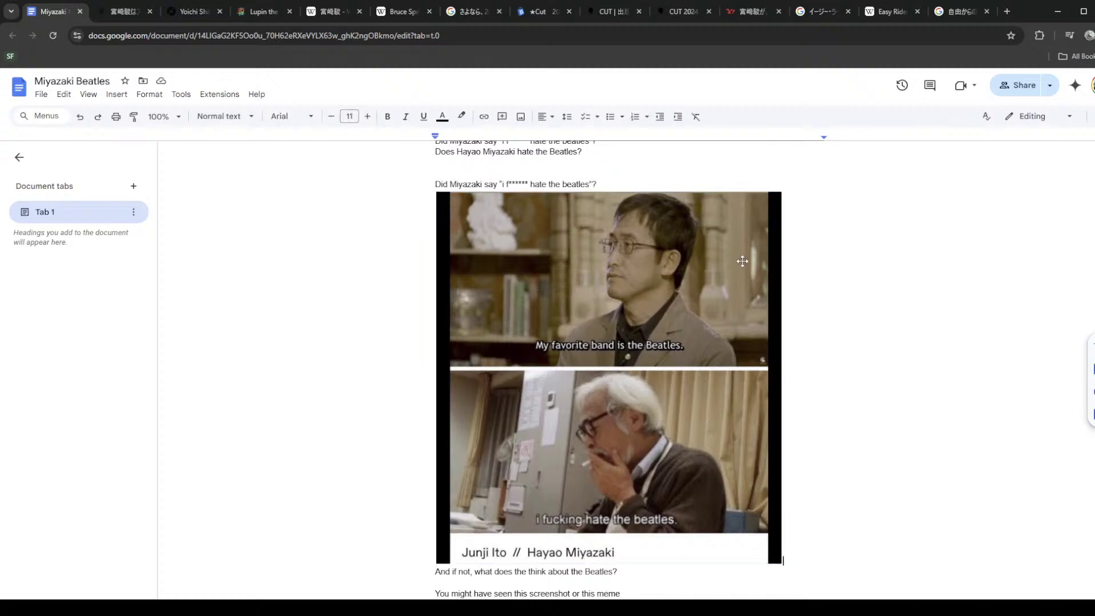
pyautogui.click(690, 256)
pyautogui.click(867, 323)
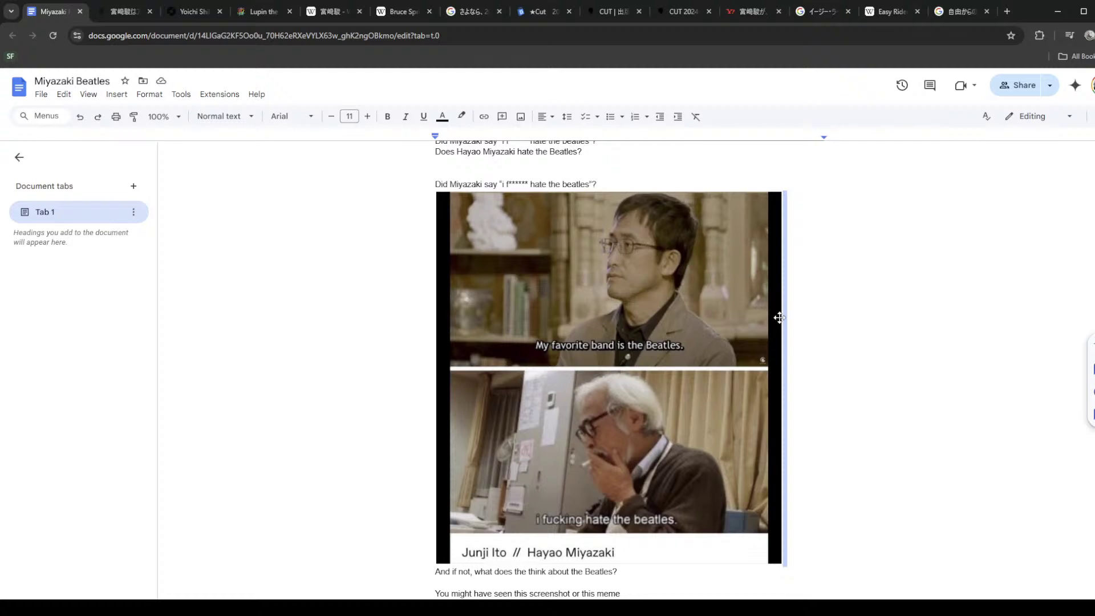
pyautogui.click(655, 184)
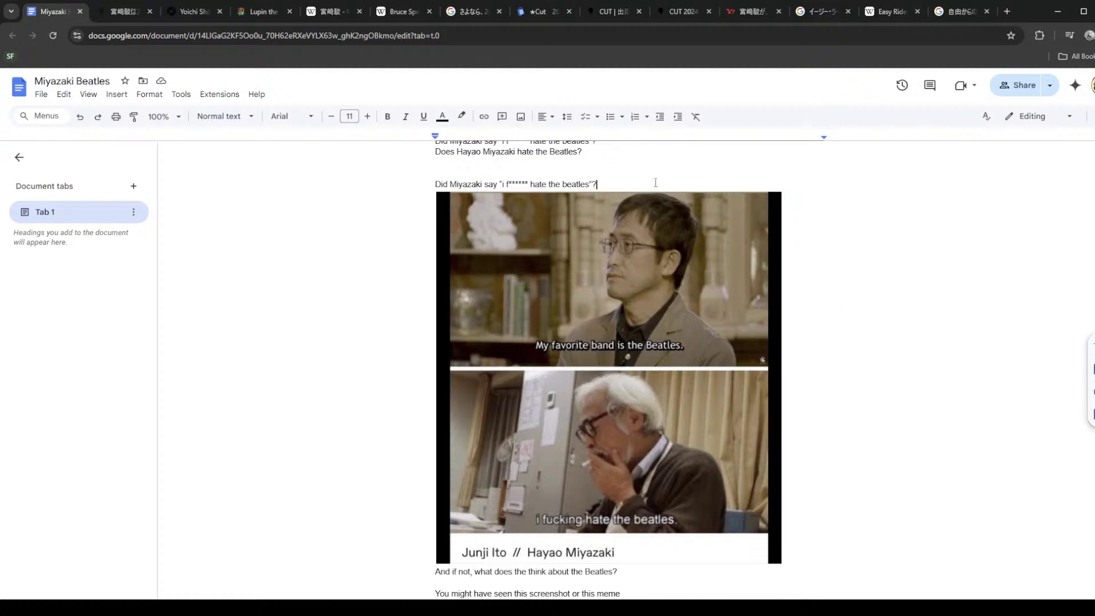
pyautogui.scroll(3, 761, 420)
pyautogui.scroll(-2, 791, 427)
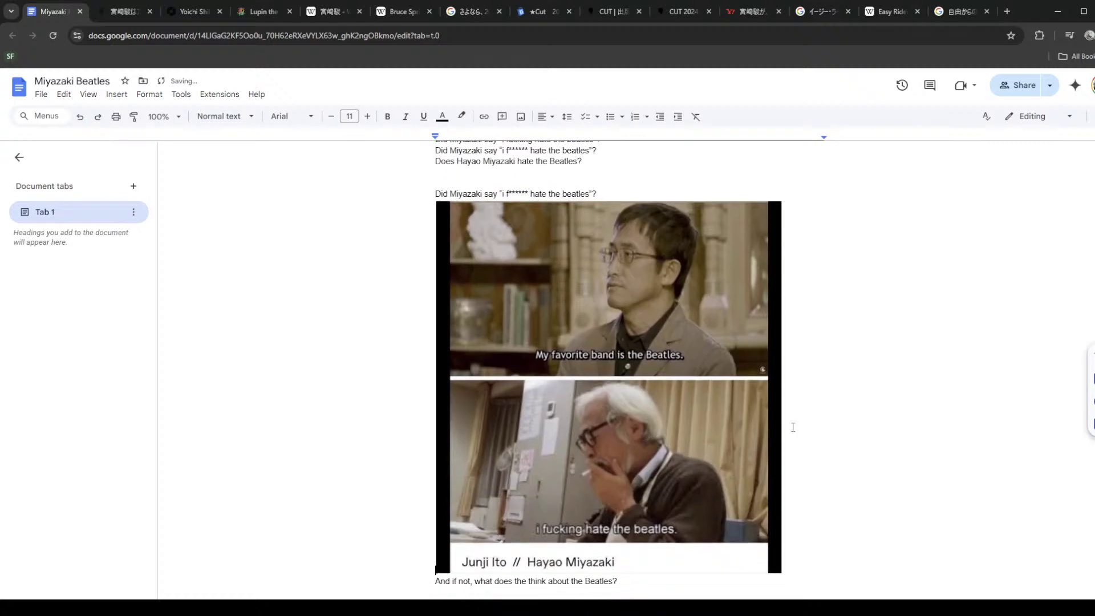
# Step: Extend the "You might have seen this screenshot" paragraph with "of Miyazaki saying he hates the Beatles in the"
pyautogui.scroll(-1, 698, 534)
pyautogui.scroll(-1, 701, 536)
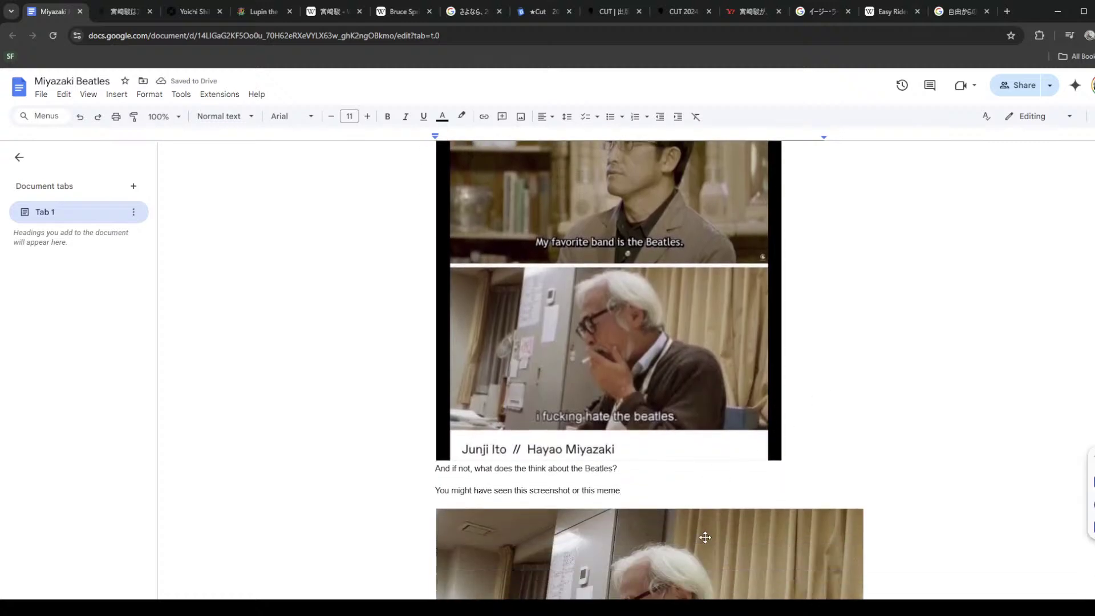
pyautogui.click(569, 491)
pyautogui.write('of Miyazaki')
pyautogui.write(' saying ')
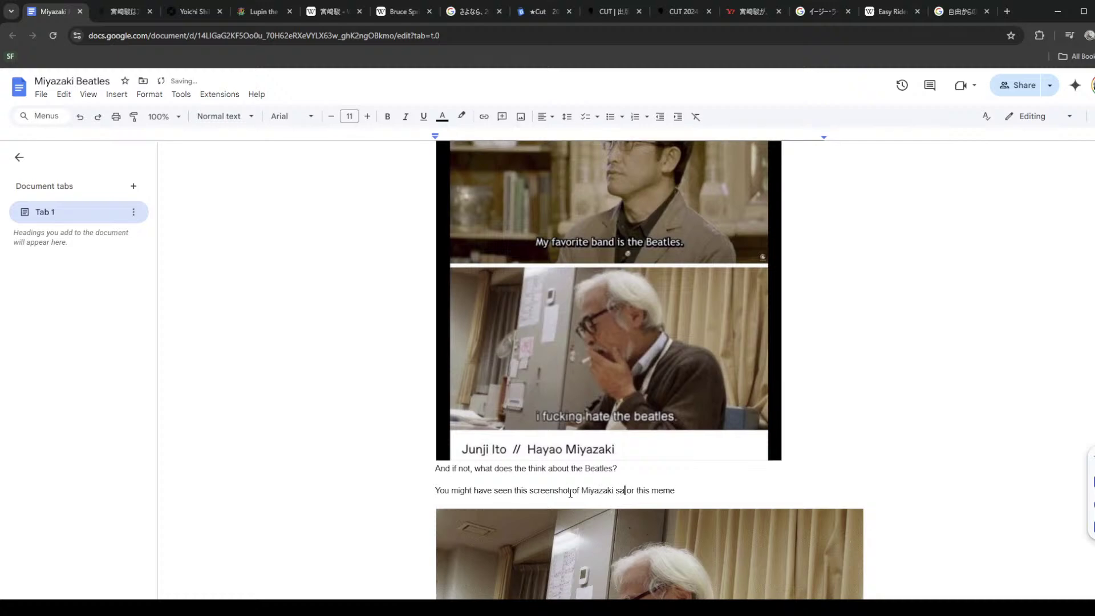
pyautogui.write('he hates the beat')
pyautogui.press('BackSpace')
pyautogui.press('BackSpace')
pyautogui.press('BackSpace')
pyautogui.press('BackSpace')
pyautogui.write('Beatles in the ')
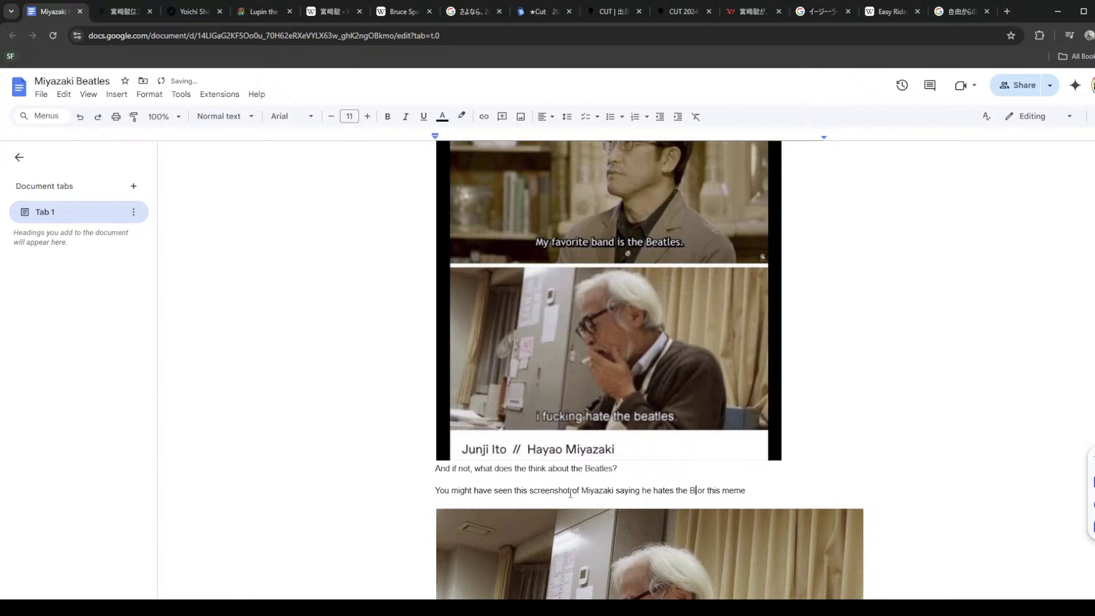
# Step: Continue the sentence with "context of a meme comparing him", replacing the leftover "or this meme"
pyautogui.write('context of')
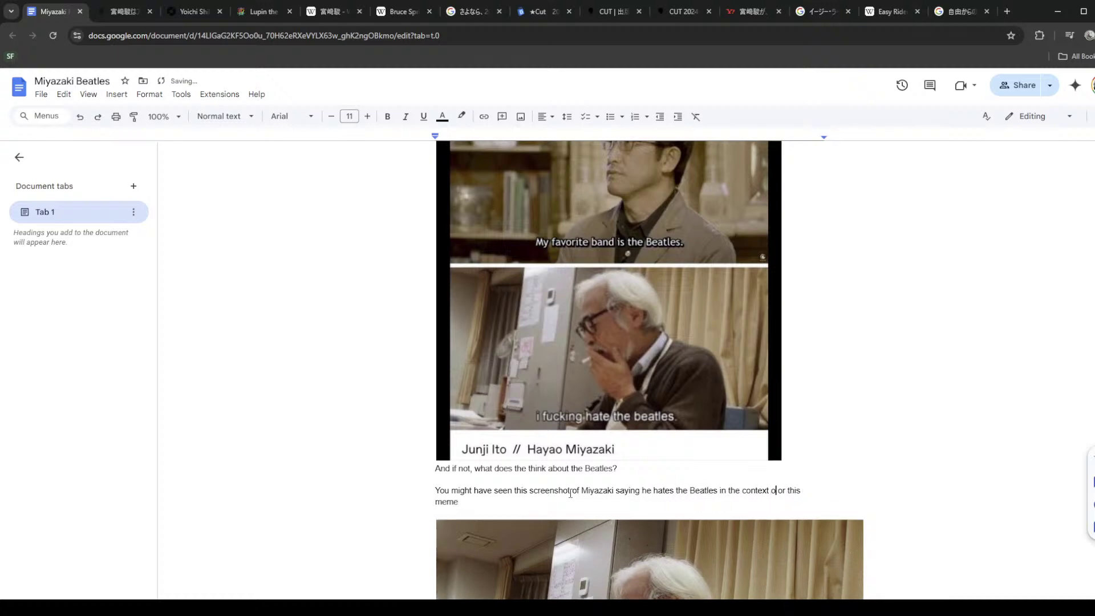
pyautogui.hotkey('shift', 'Down')
pyautogui.write('this ')
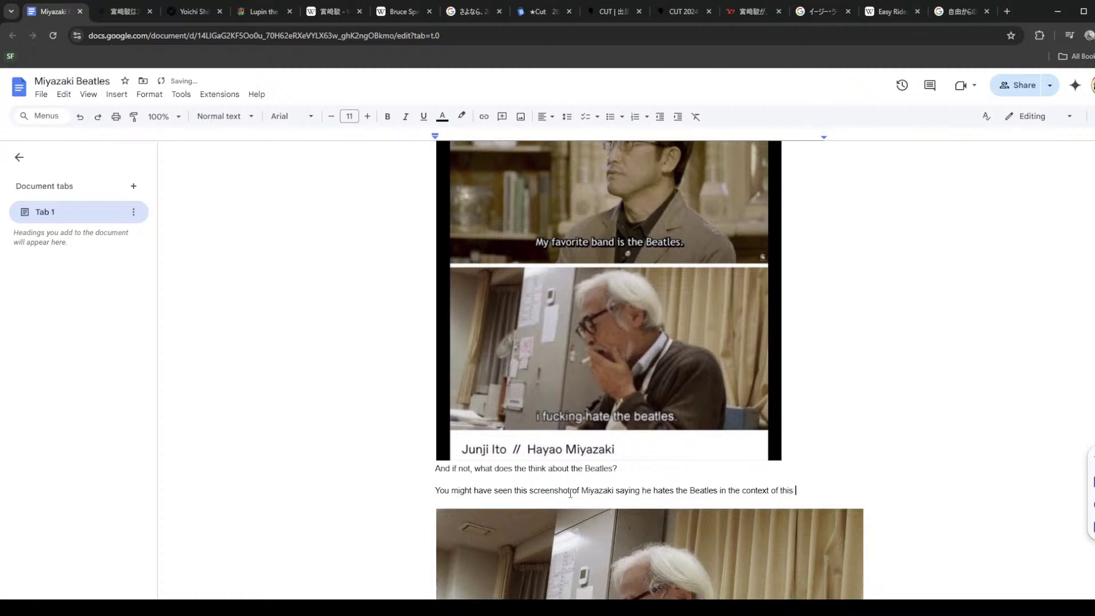
pyautogui.write('meme comparing him')
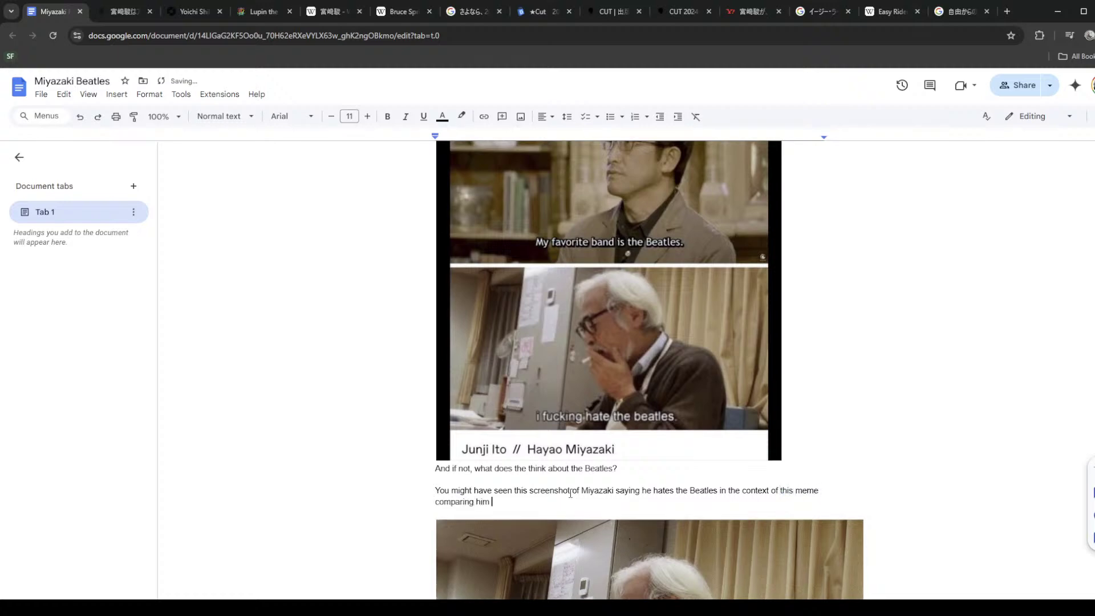
pyautogui.doubleClick(786, 491)
pyautogui.write('a')
# Step: Move the Junji Ito // Hayao Miyazaki meme from under the censored question to below the "You might have seen" paragraph
pyautogui.scroll(5, 764, 424)
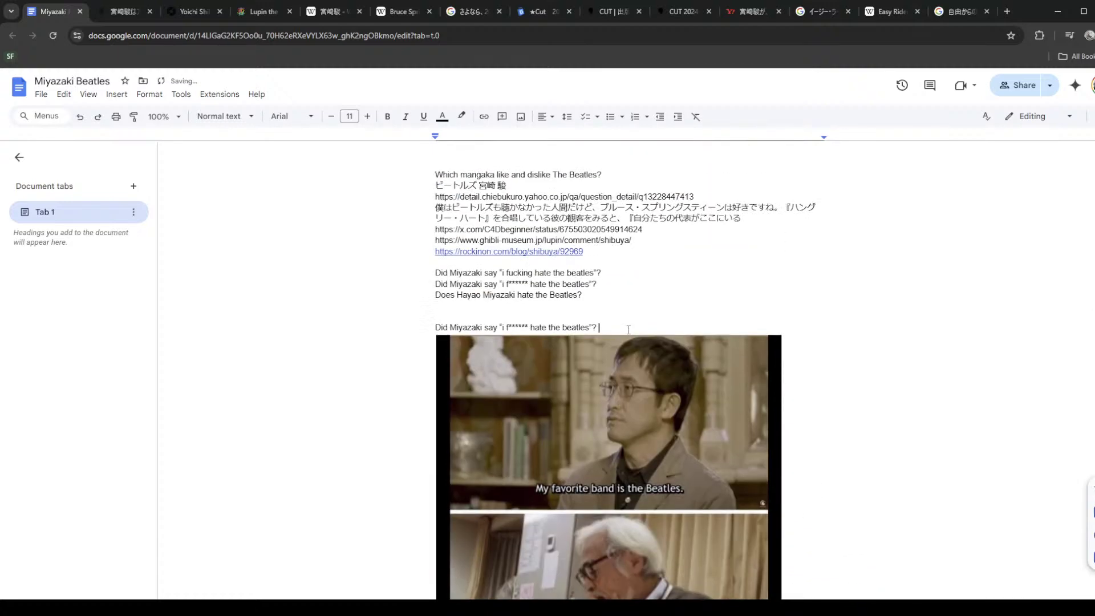
pyautogui.scroll(-3, 626, 341)
pyautogui.scroll(3, 604, 326)
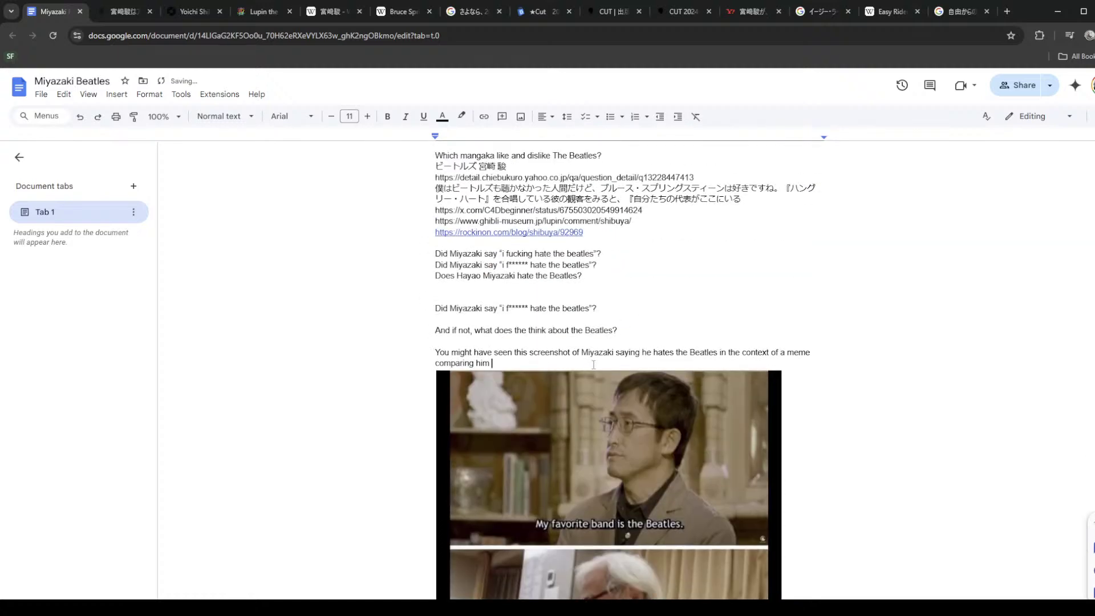
# Step: Add "to Junji Ito or in this" after "comparing him" above the meme
pyautogui.scroll(-2, 593, 365)
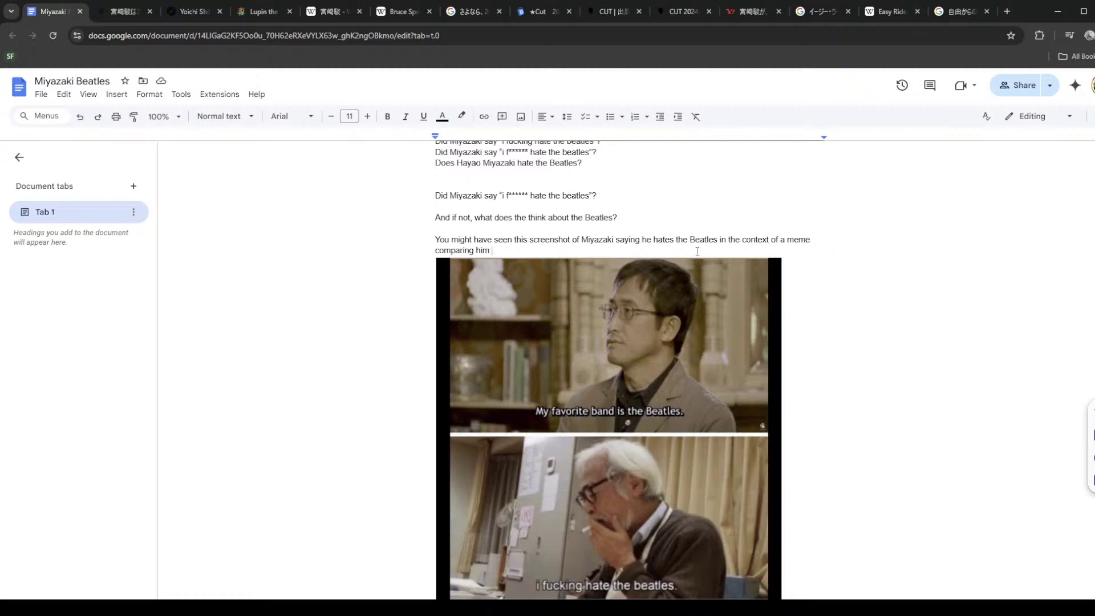
pyautogui.scroll(-1, 769, 243)
pyautogui.write('to J')
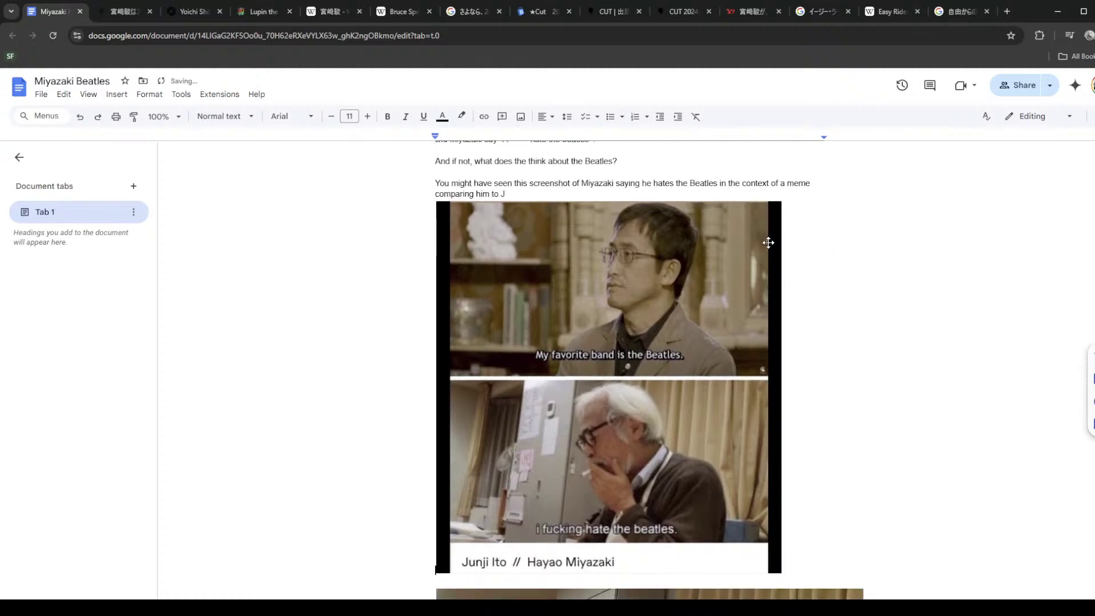
pyautogui.write('unji Ito or in this')
# Step: Insert "this screenshot, maybe in" before "the context", replace the trailing "or in this" with ". But did he say it?", and start a new line
pyautogui.click(731, 185)
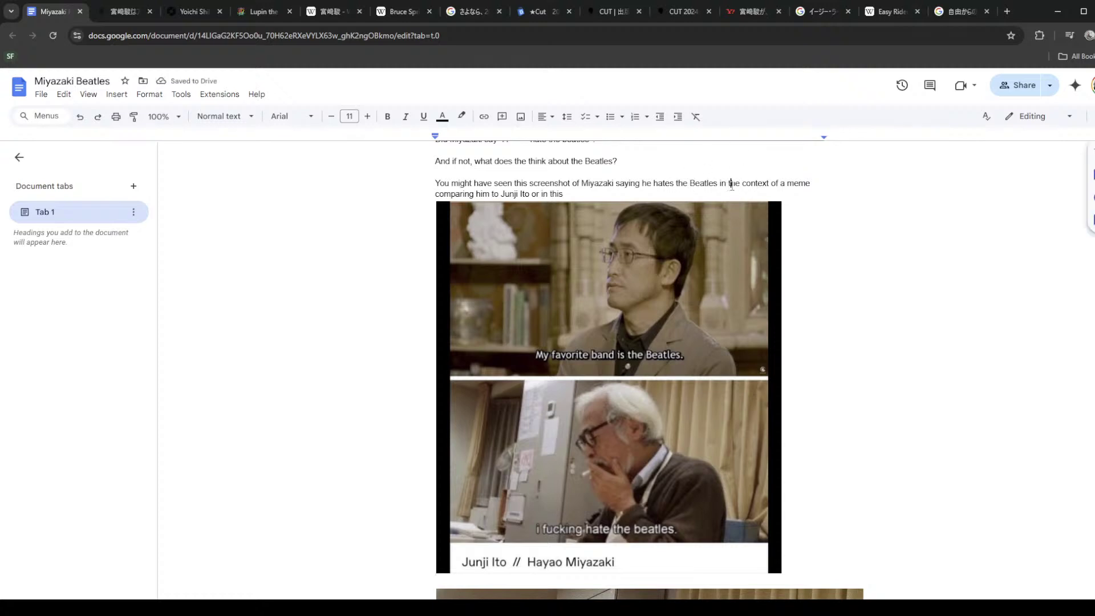
pyautogui.write('his screenshot t')
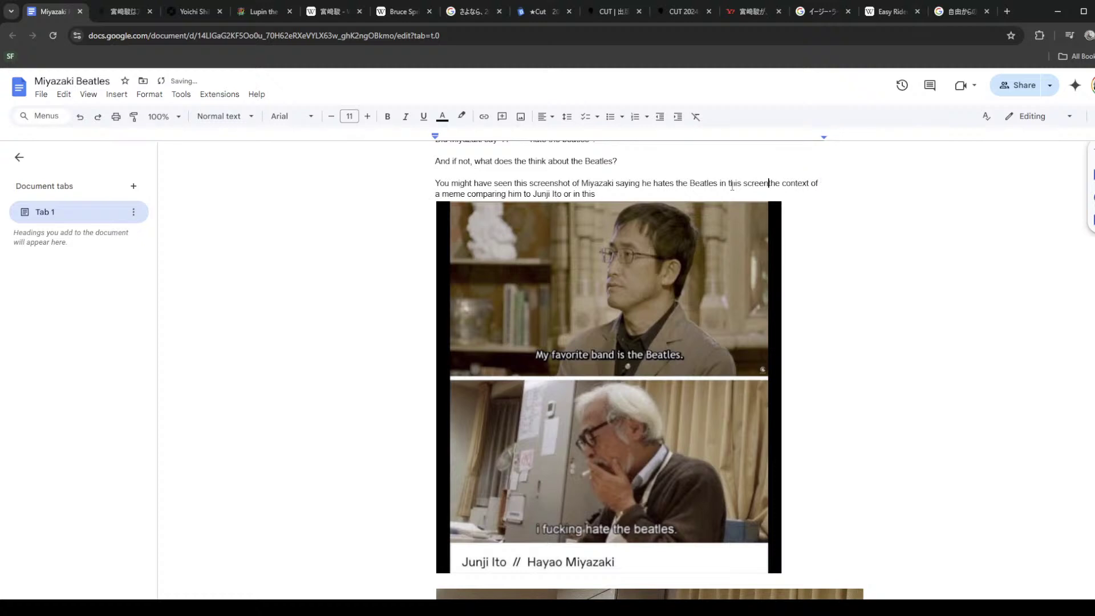
pyautogui.write(', maybe in')
pyautogui.moveTo(648, 194); pyautogui.dragTo(614, 194)
pyautogui.write('. But did he say it?')
pyautogui.press('Return')
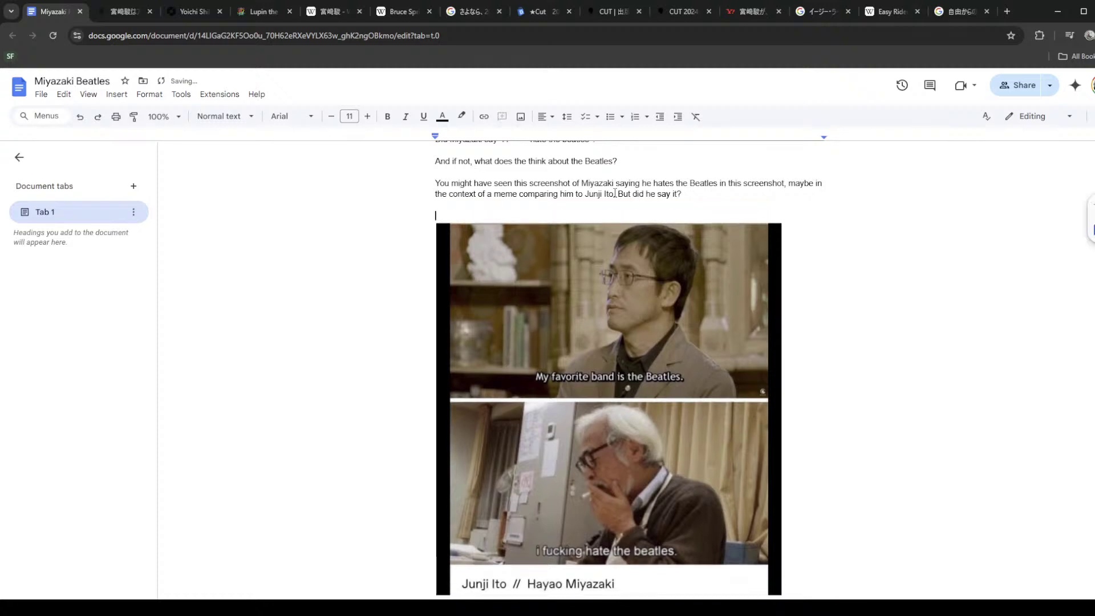
# Step: Write on the new line "One thing is for sure, he did NOT say it in this still image. This is from the 2013 documentary"
pyautogui.write('One thing i')
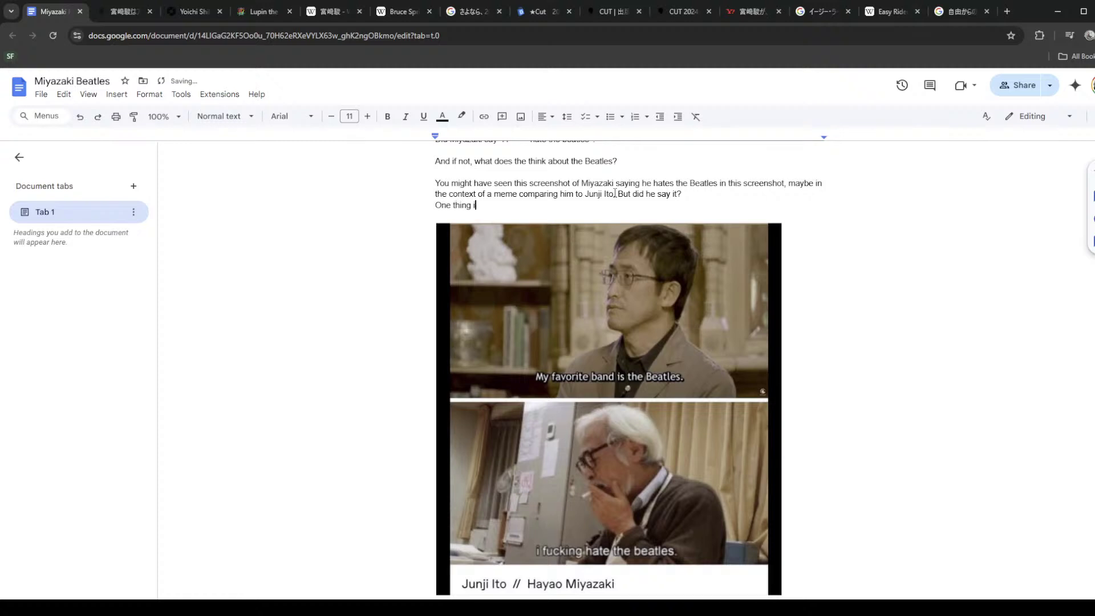
pyautogui.write('s for sure, he did NOT say it in this')
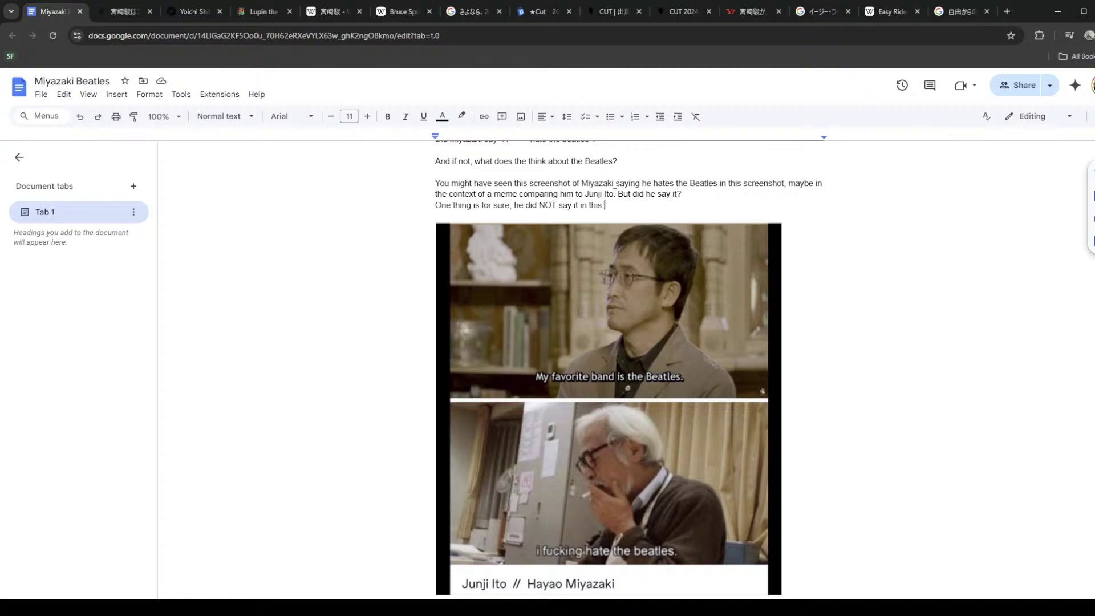
pyautogui.write('still')
pyautogui.write('image. This is from the')
pyautogui.write('2013 documentary')
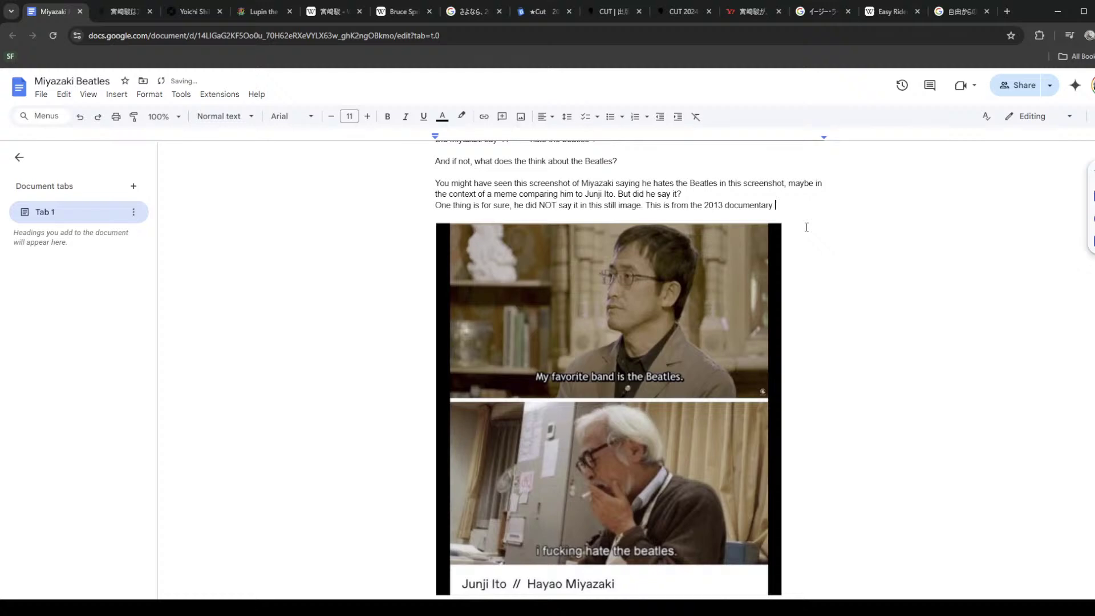
# Step: Add the title "The Kingdom of Dreams and Madness" to the documentary sentence and open the film's Wikipedia article in a new tab
pyautogui.hotkey('ctrl', 't')
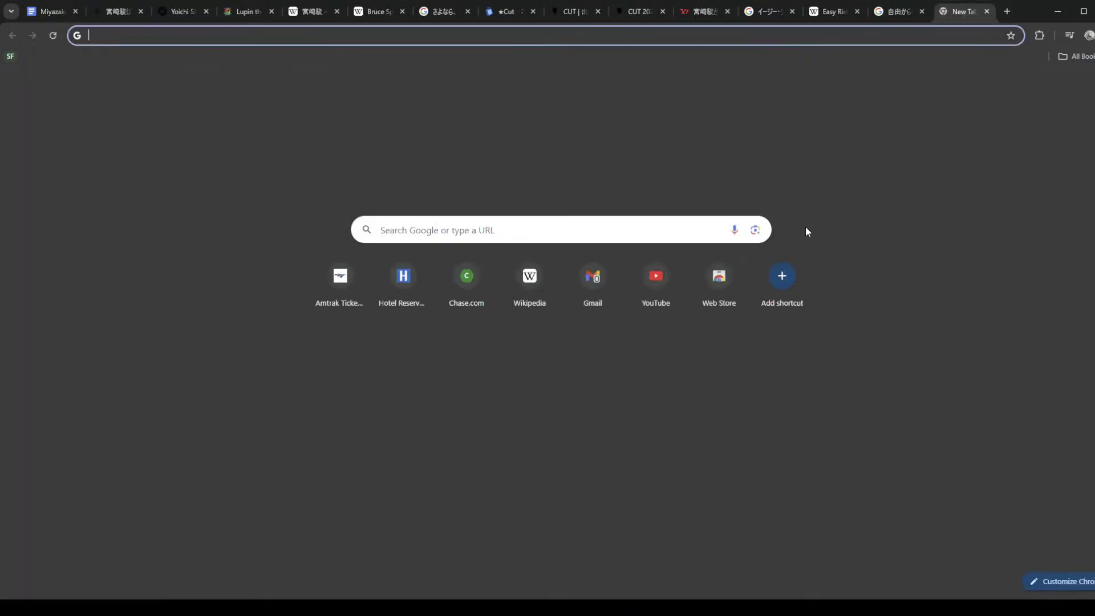
pyautogui.hotkey('ctrl', 'w')
pyautogui.write('The Kingdom of Dreams and Madness')
pyautogui.hotkey('ctrl', 't')
pyautogui.write('The Kingdom of Dreams and Madness')
pyautogui.press('Return')
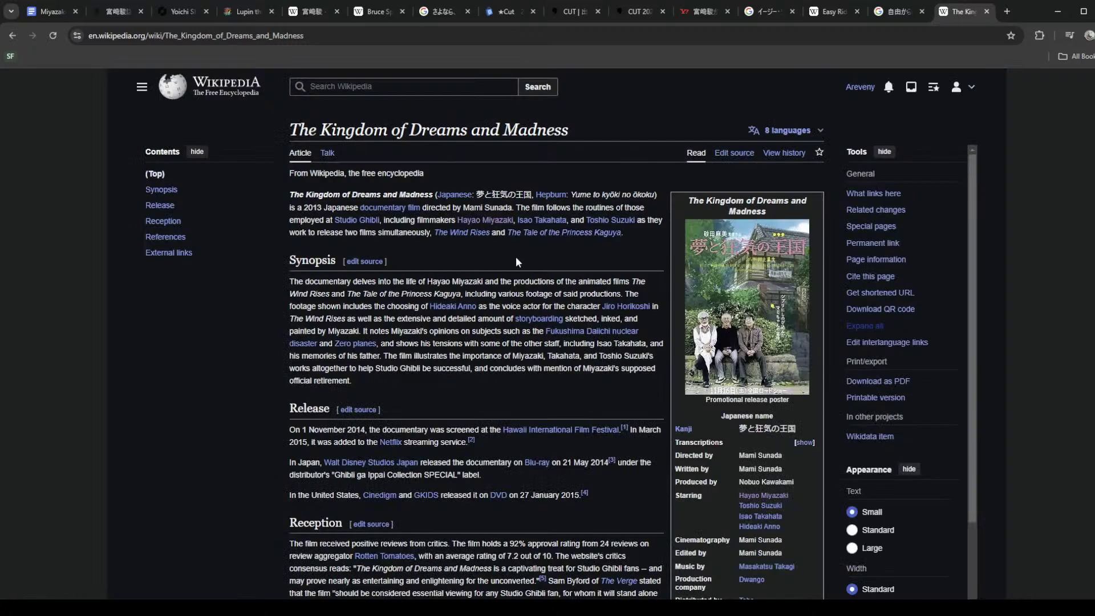
# Step: Examine the documentary's Wikipedia article, including its introduction, synopsis and release details
pyautogui.scroll(-1, 488, 209)
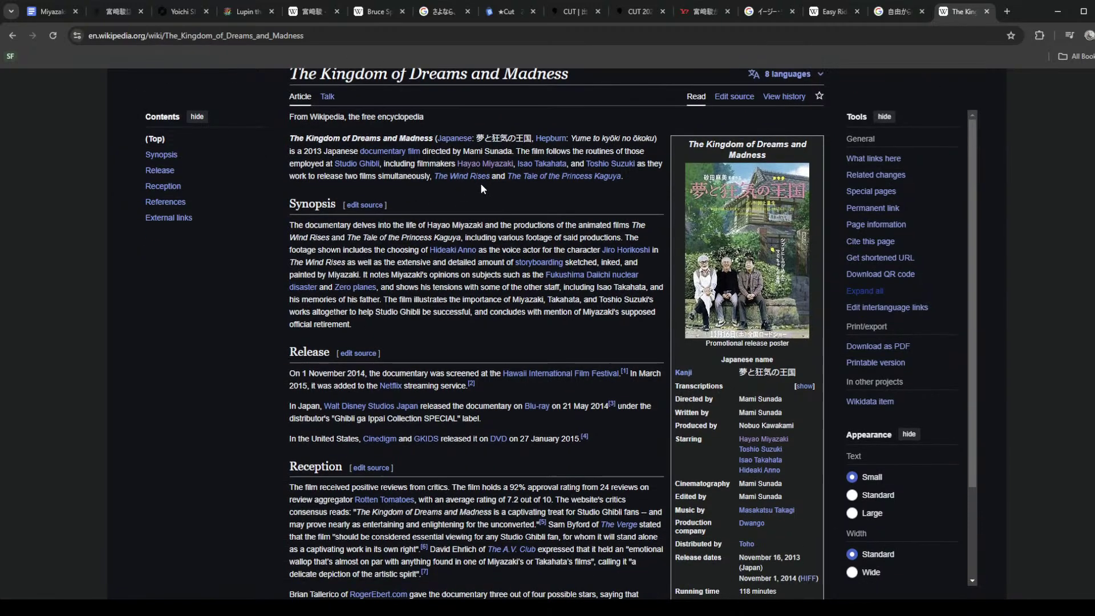
pyautogui.moveTo(480, 183); pyautogui.dragTo(548, 114)
pyautogui.click(553, 173)
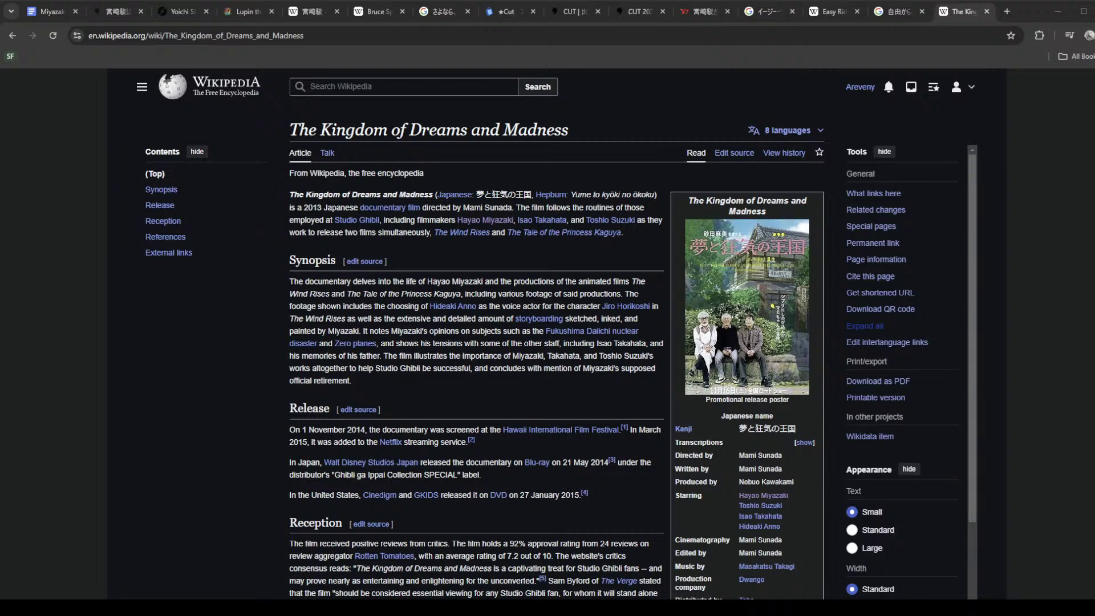
pyautogui.click(762, 170)
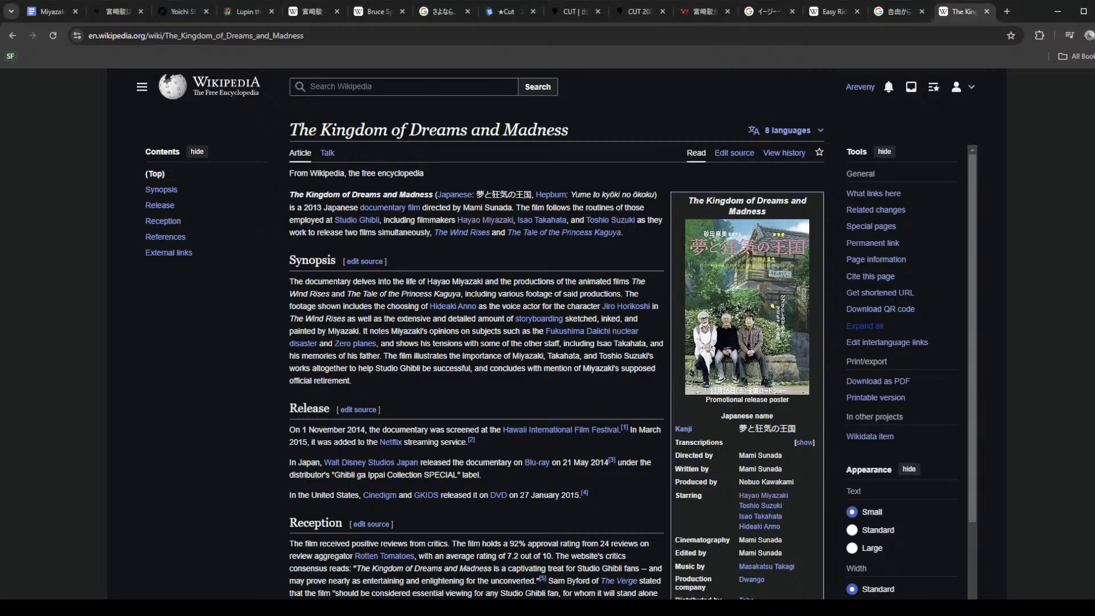
pyautogui.click(758, 181)
pyautogui.moveTo(635, 180); pyautogui.dragTo(635, 238)
pyautogui.click(638, 227)
pyautogui.moveTo(395, 331); pyautogui.dragTo(543, 331)
pyautogui.click(544, 332)
pyautogui.moveTo(462, 261)
pyautogui.mouseDown()
pyautogui.moveTo(483, 402)
pyautogui.moveTo(481, 262)
pyautogui.mouseUp()
pyautogui.click(484, 396)
pyautogui.scroll(-4, 484, 396)
pyautogui.scroll(5, 484, 396)
# Step: Check the release year in The Wind Rises' linked article, close it, and reread the documentary's title and synopsis
pyautogui.click(485, 259)
pyautogui.middleClick(456, 233)
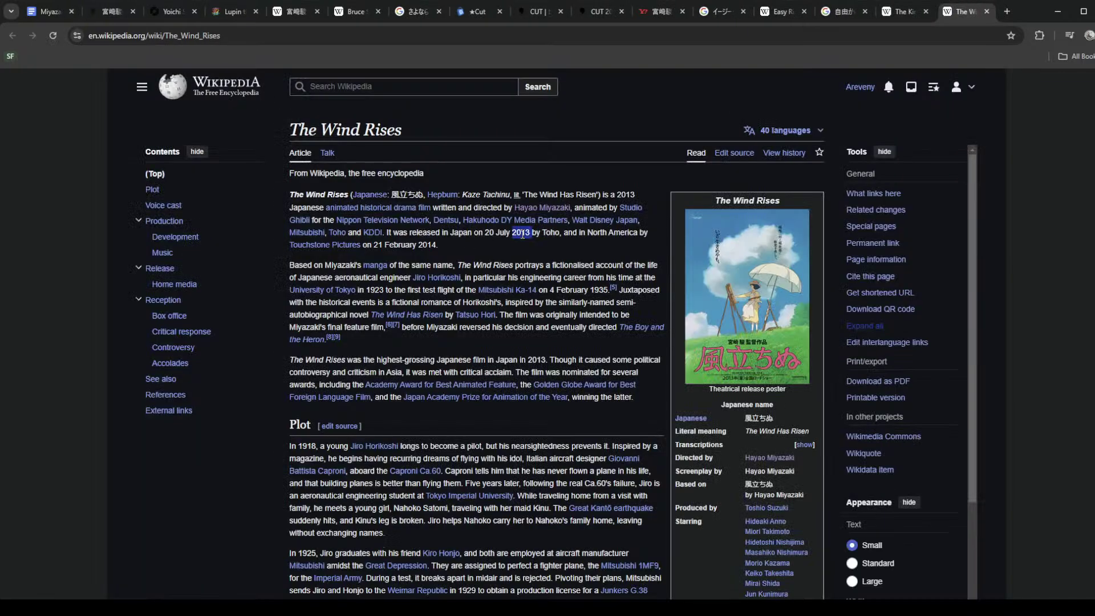
pyautogui.hotkey('ctrl', 'w')
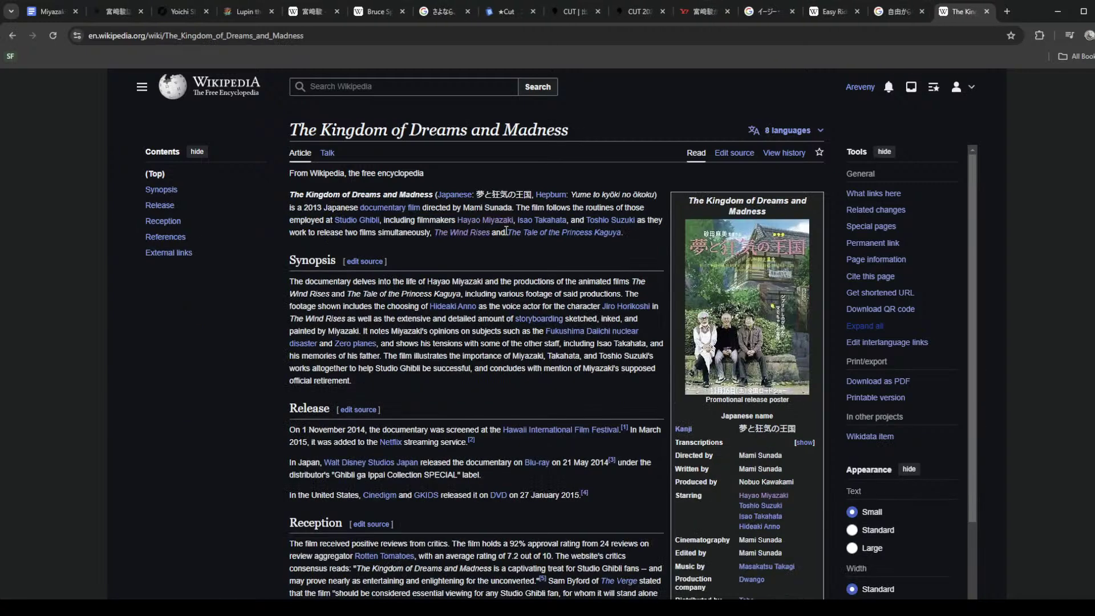
pyautogui.moveTo(499, 226)
pyautogui.moveTo(562, 337)
pyautogui.moveTo(508, 115); pyautogui.dragTo(289, 131)
pyautogui.click(598, 291)
pyautogui.moveTo(289, 281); pyautogui.dragTo(601, 285)
pyautogui.click(601, 308)
# Step: Return to the Miyazaki Beatles document and continue after the documentary title with "In this scene, he complains about otaku"
pyautogui.hotkey('ctrl', '1')
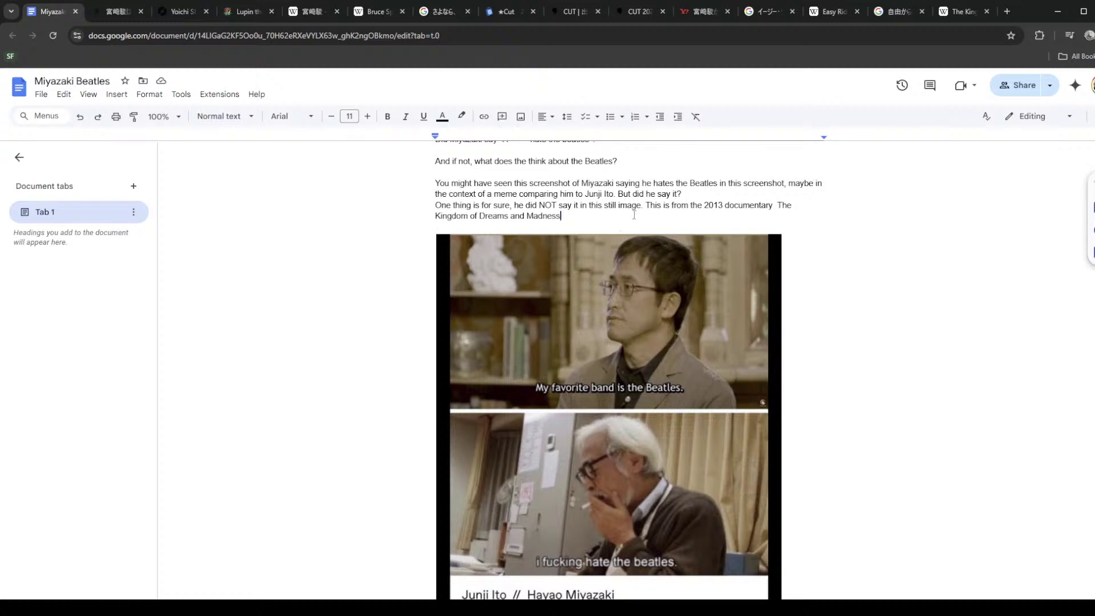
pyautogui.write('.')
pyautogui.write('In this scene, he complains about otaku')
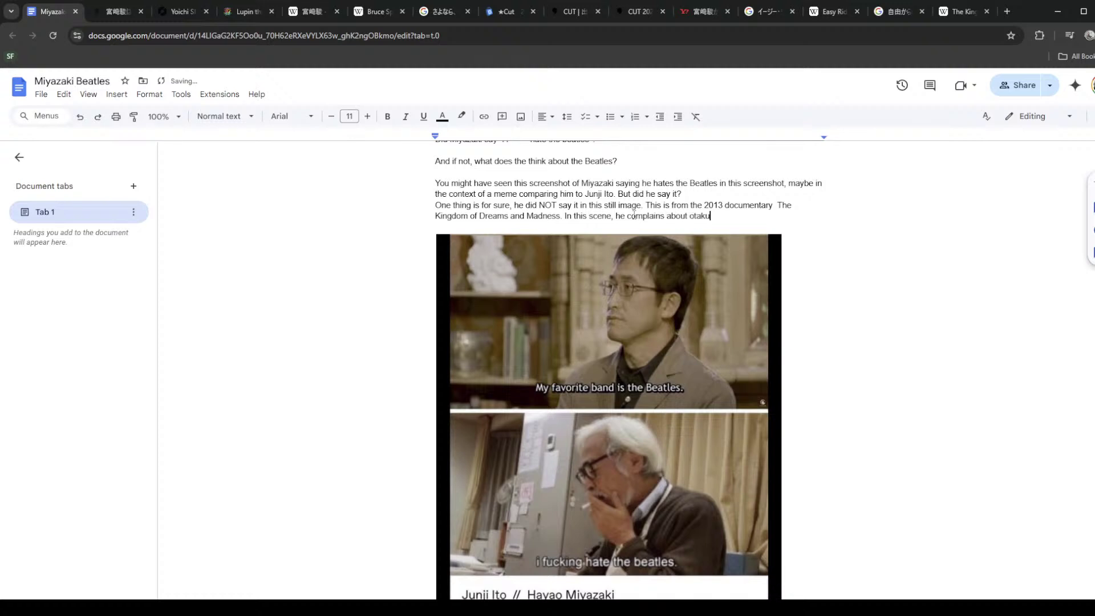
# Step: Extend the "still image" sentence with ", which has also been associated with the phrase" and an opening quotation mark
pyautogui.click(616, 215)
pyautogui.write('T')
pyautogui.press('BackSpace')
pyautogui.click(643, 205)
pyautogui.press('BackSpace')
pyautogui.write(', which has also ')
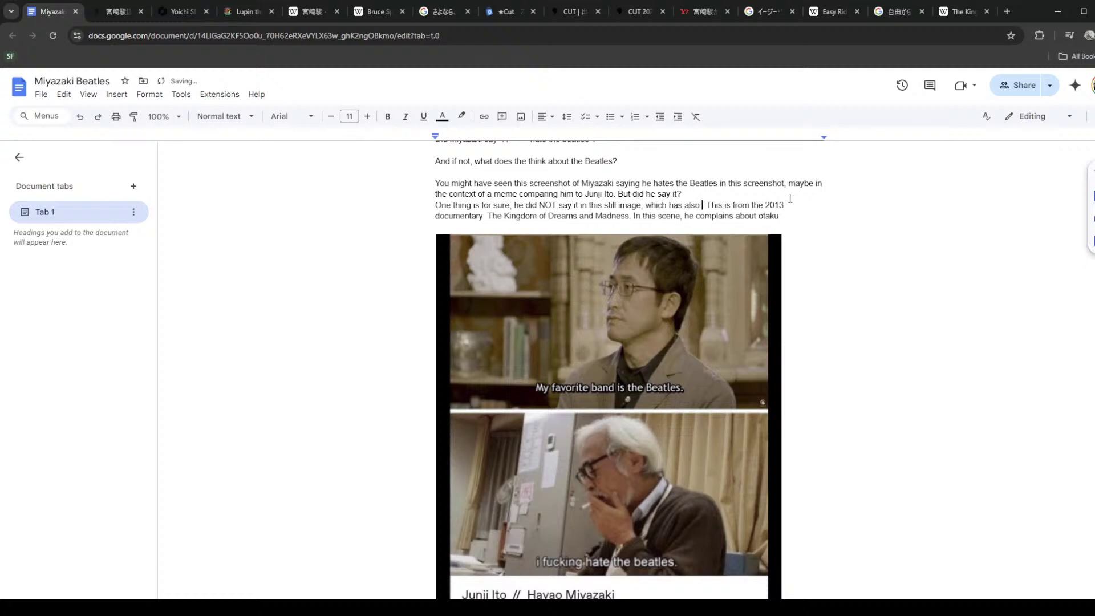
pyautogui.write('been associated wit')
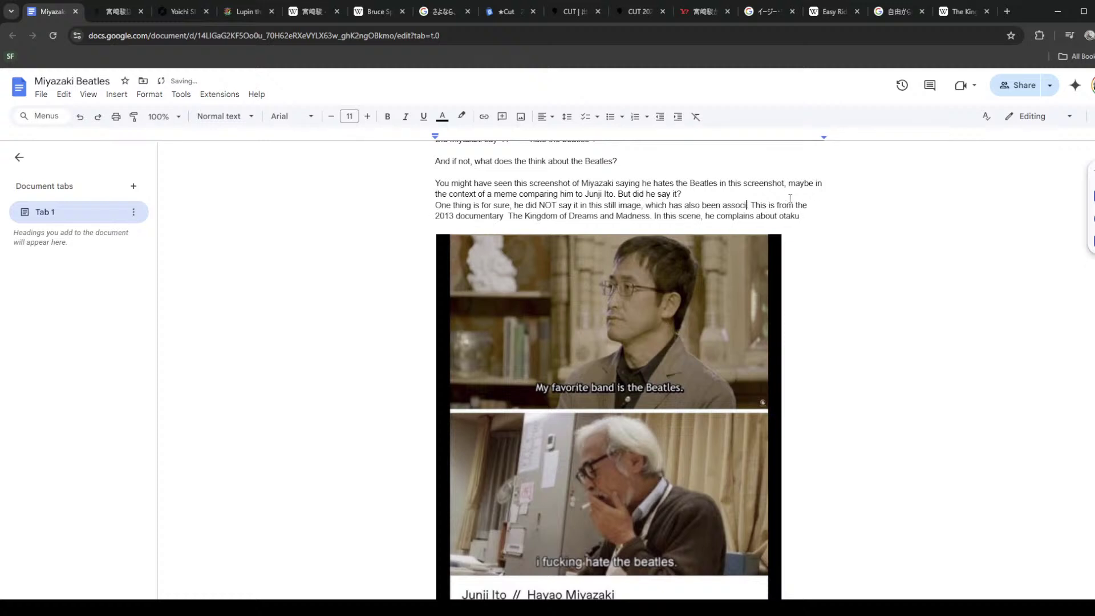
pyautogui.write('h the phrase "')
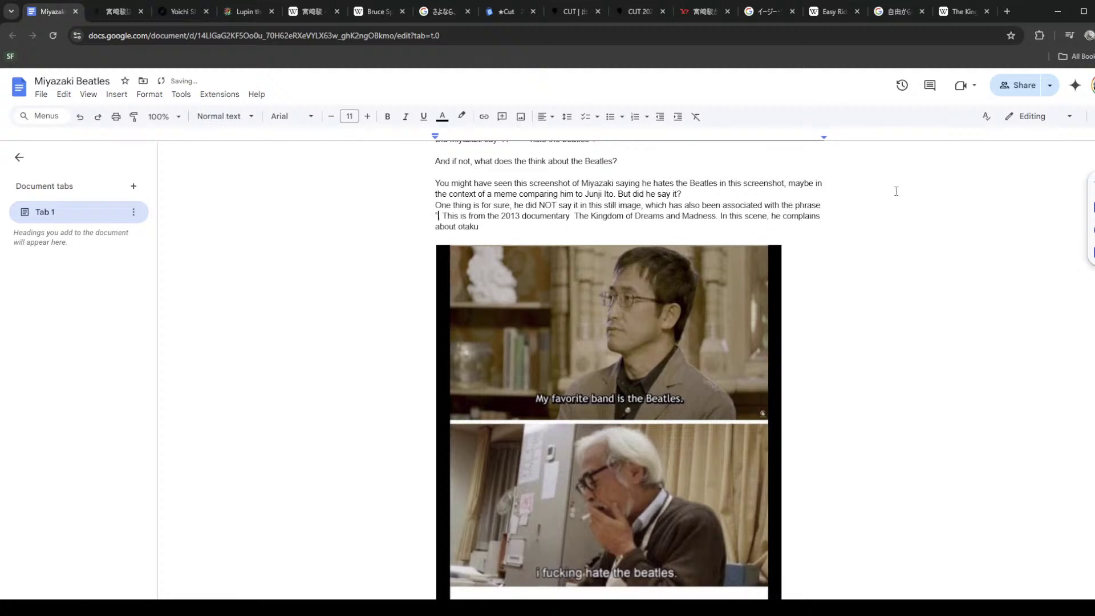
# Step: Find the exact wording in the captioned still further down and complete the quote as "Anime was a mistake, it's nothing but trash."
pyautogui.scroll(-7, 901, 228)
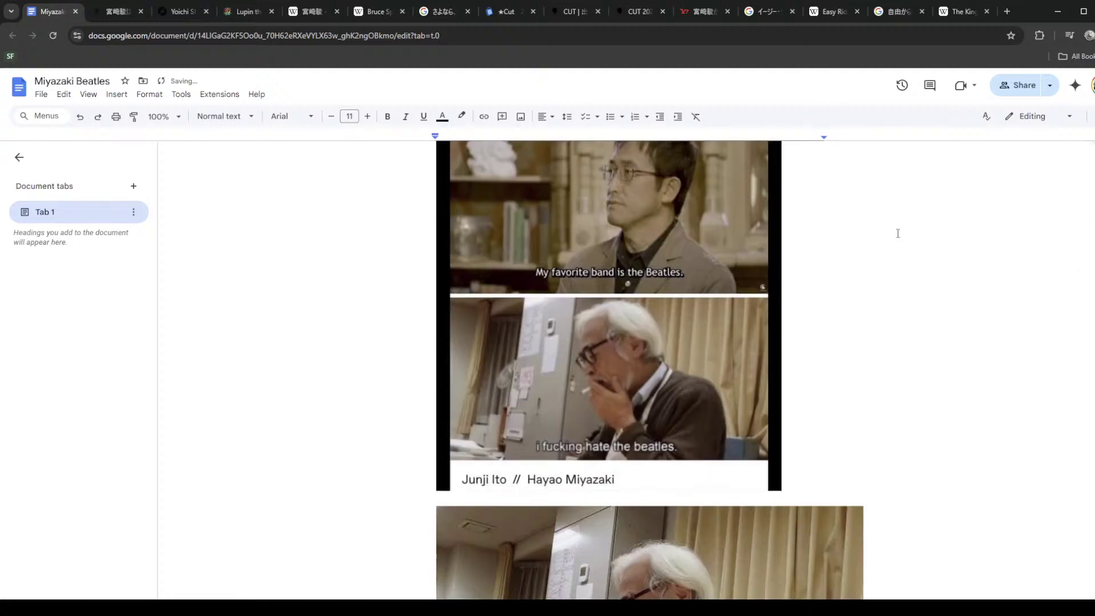
pyautogui.scroll(-6, 855, 285)
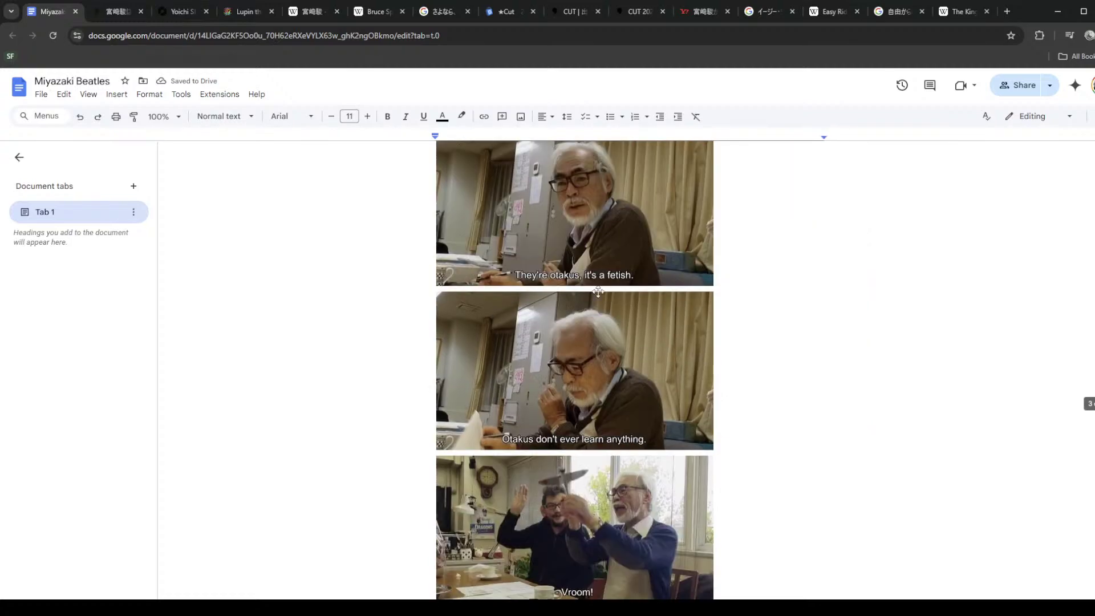
pyautogui.scroll(-10, 538, 373)
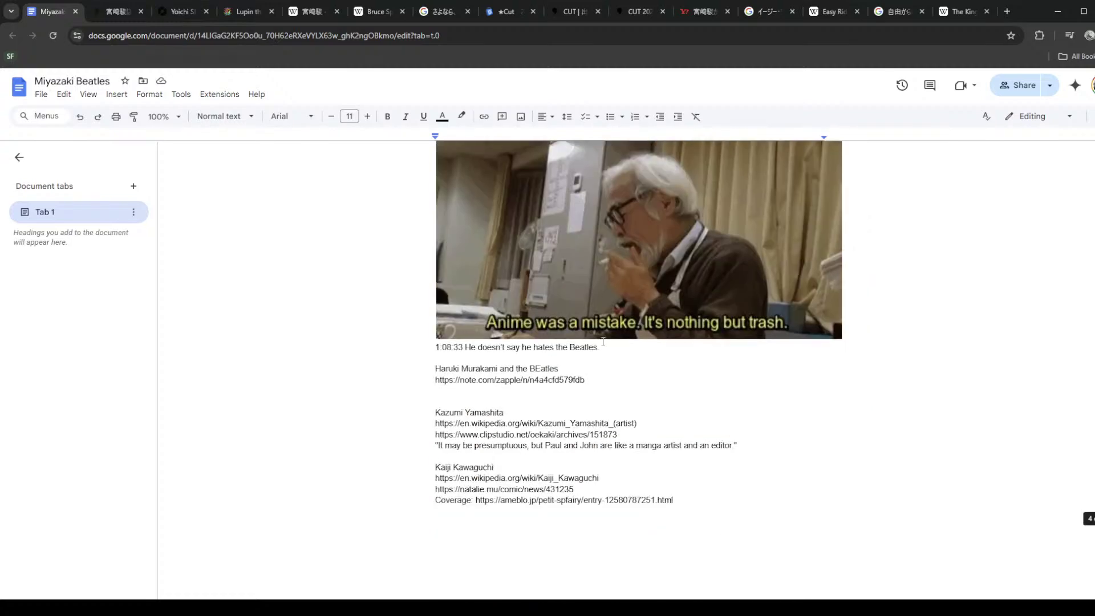
pyautogui.write('Anime was a mistake, it\'s nothing but trash"')
pyautogui.press('BackSpace')
pyautogui.press('Right')
pyautogui.write('"')
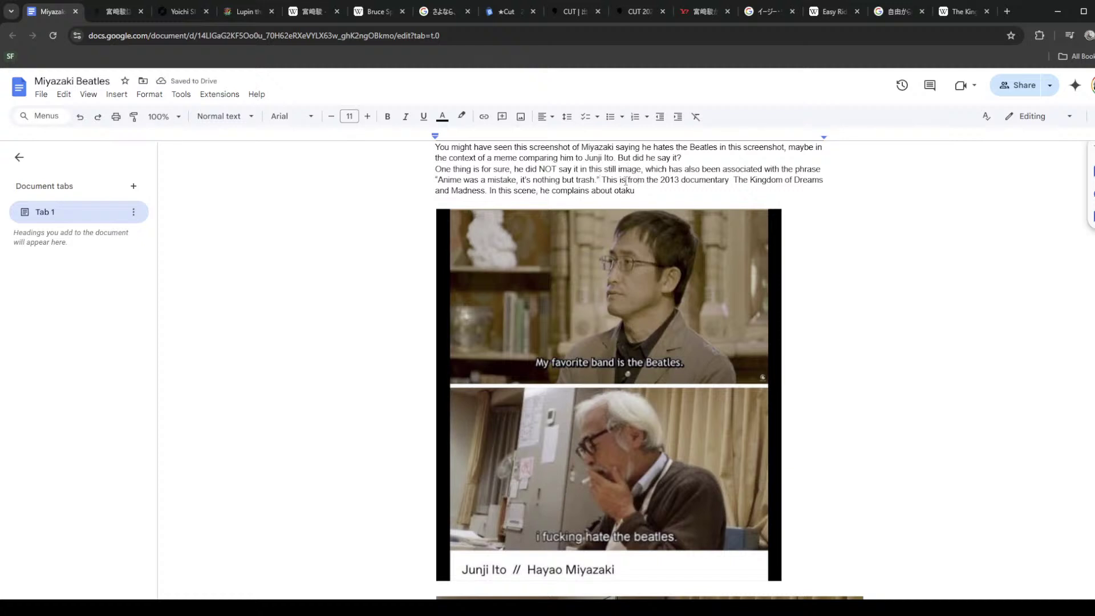
# Step: Reword the start of the documentary sentence from "This is from" to "This still is from"
pyautogui.write(' scene is')
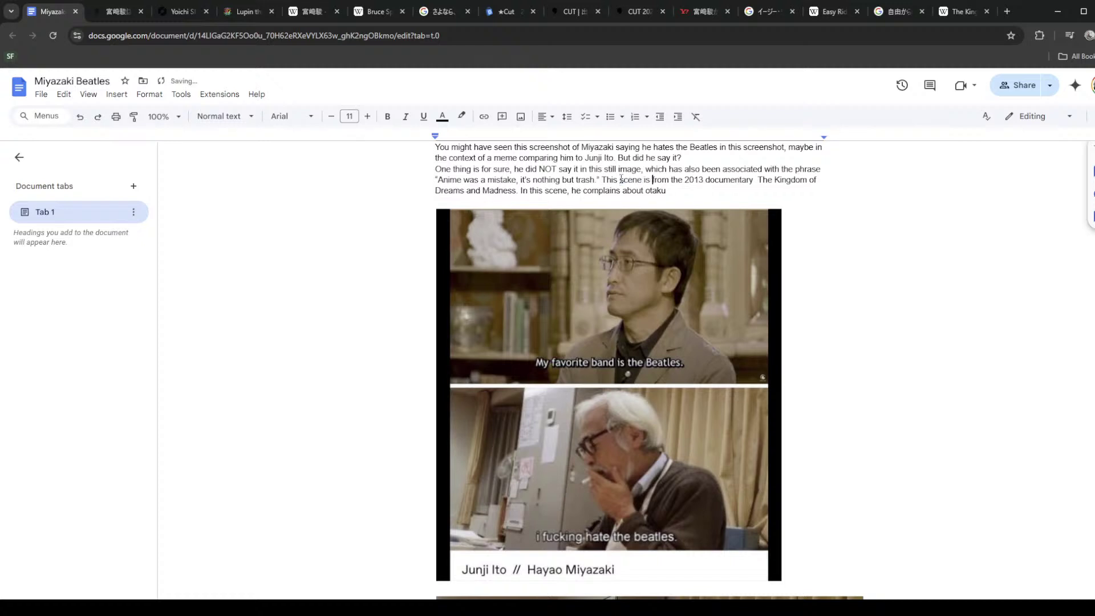
pyautogui.moveTo(678, 190); pyautogui.dragTo(518, 190)
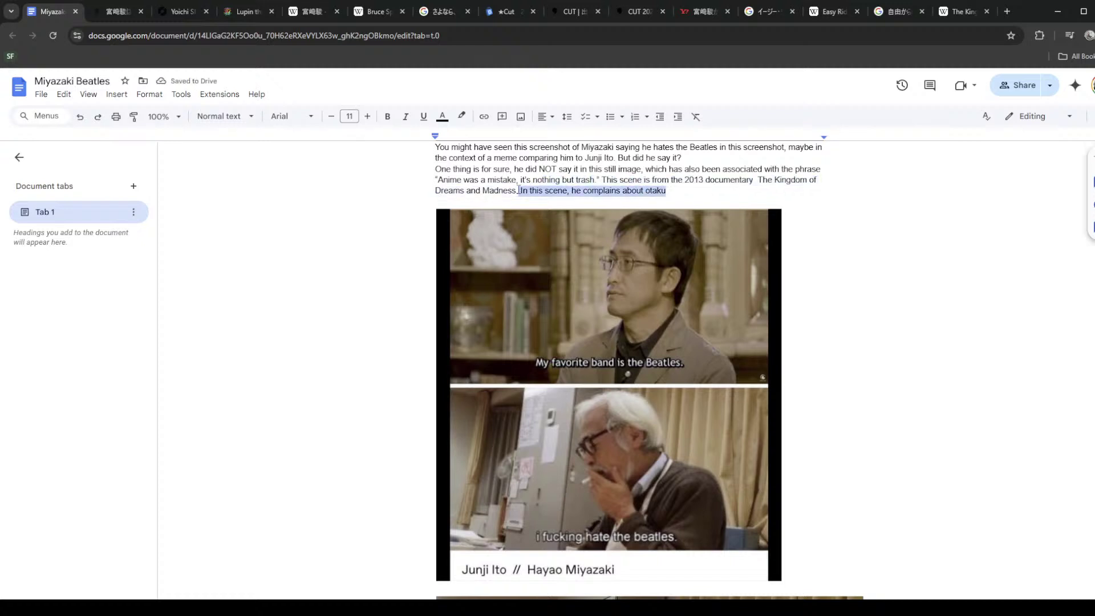
pyautogui.doubleClick(633, 180)
pyautogui.write('still')
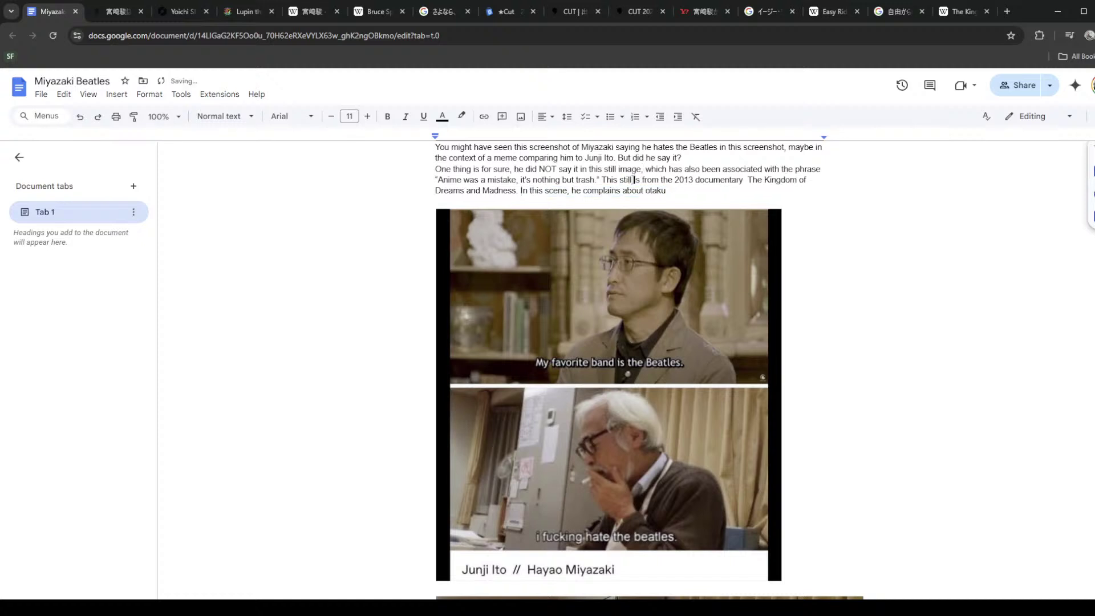
# Step: Remove the extra space before "The Kingdom of Dreams and Madness" and end the otaku sentence with "and their ability to be creative."
pyautogui.press('BackSpace')
pyautogui.scroll(-7, 881, 250)
pyautogui.scroll(-7, 826, 345)
pyautogui.scroll(2, 826, 345)
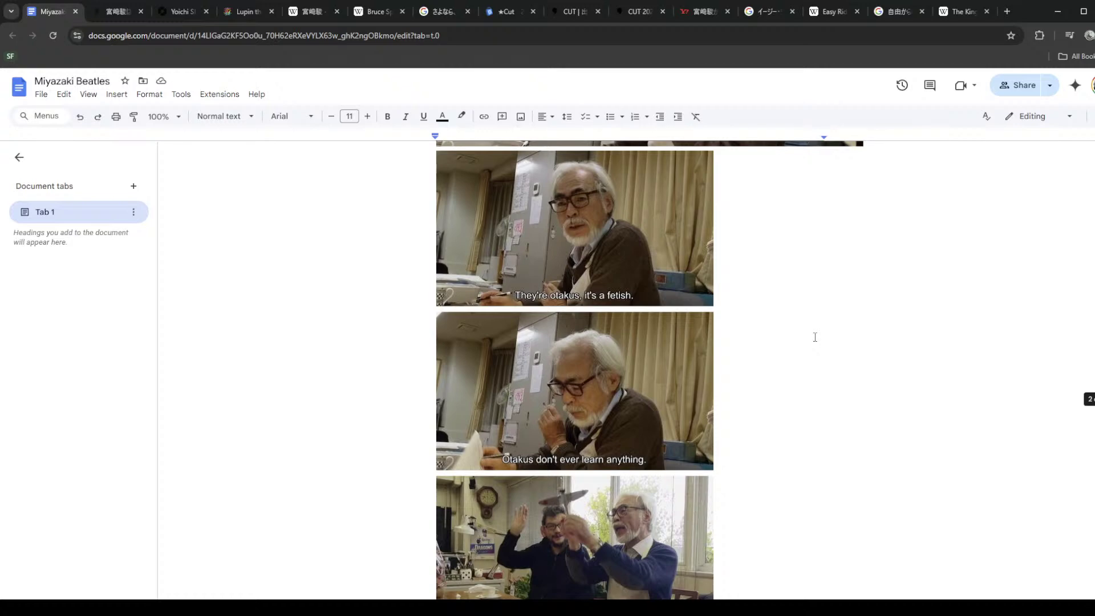
pyautogui.scroll(15, 814, 337)
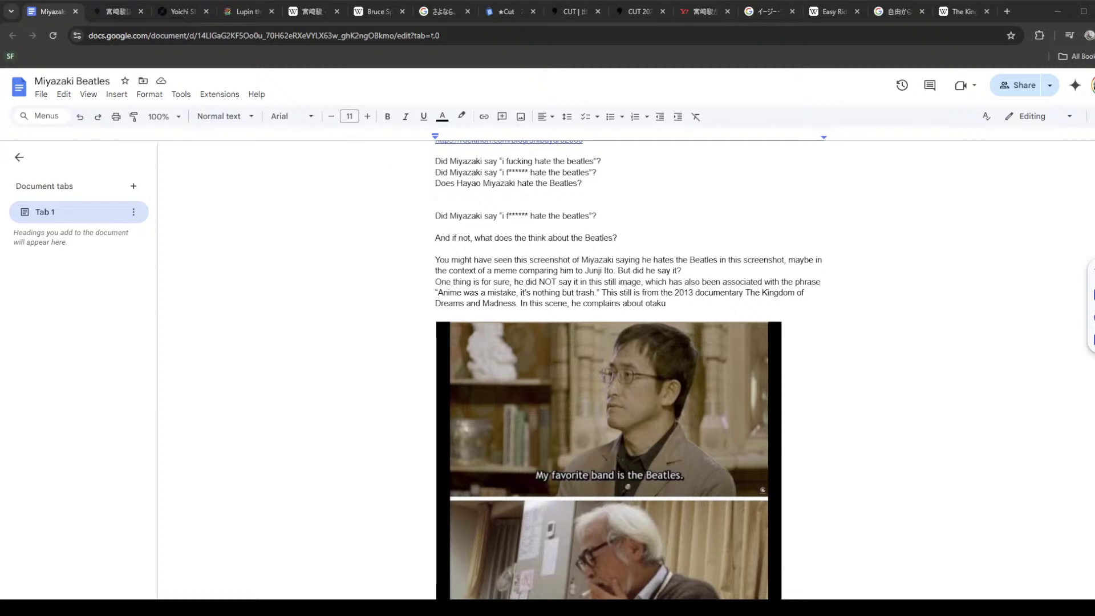
pyautogui.click(768, 304)
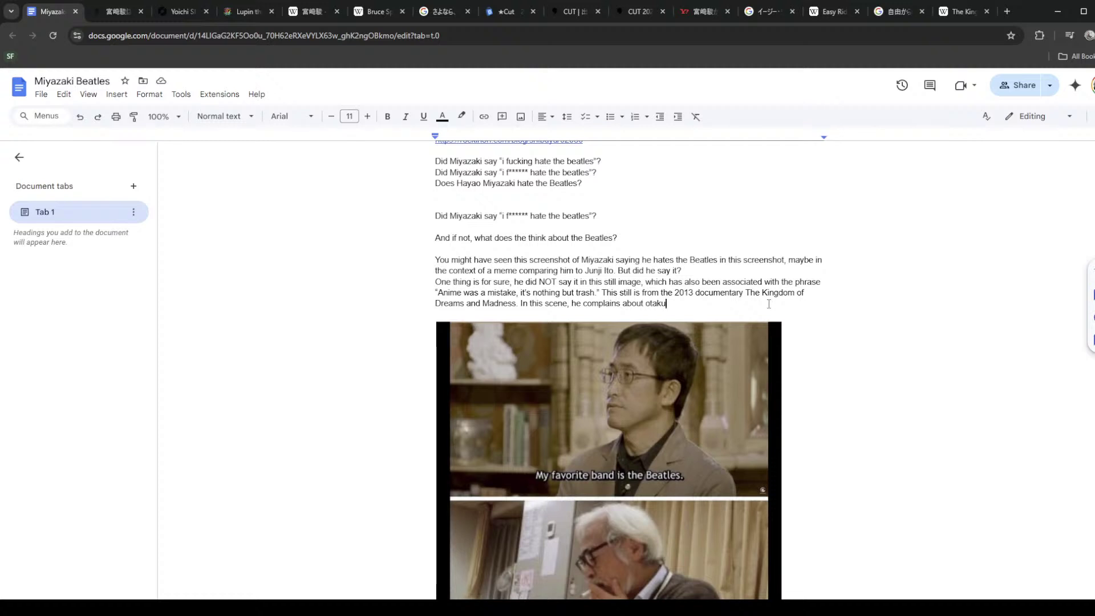
pyautogui.write('and their ability to be creative.')
# Step: Check the word count of the draft from the "Did Miyazaki say" heading to the otaku sentence
pyautogui.moveTo(816, 304); pyautogui.dragTo(413, 214)
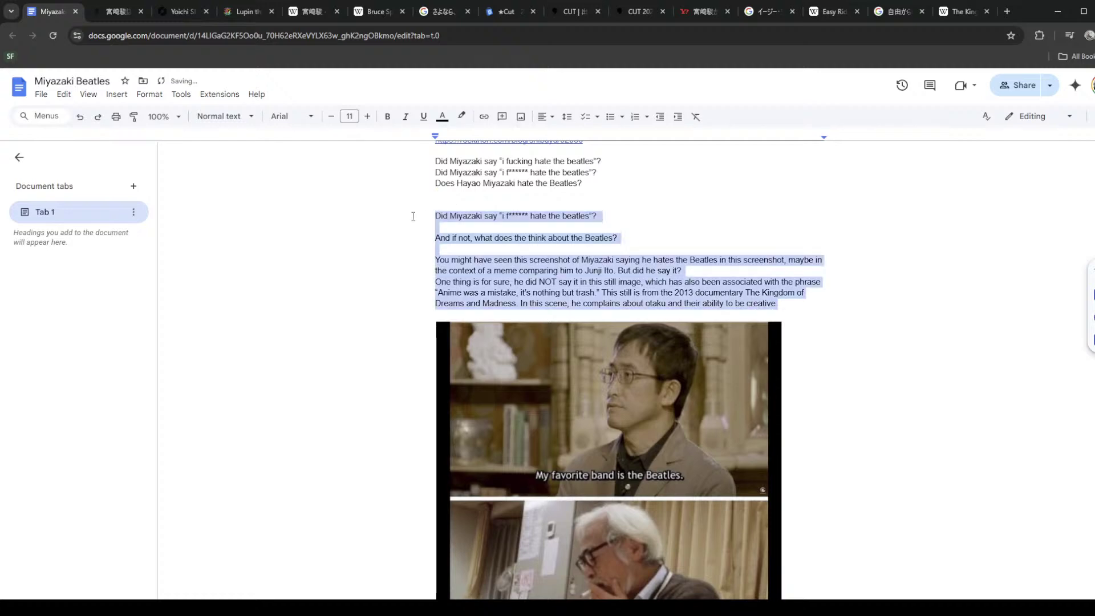
pyautogui.hotkey('ctrl', 'shift', 'c')
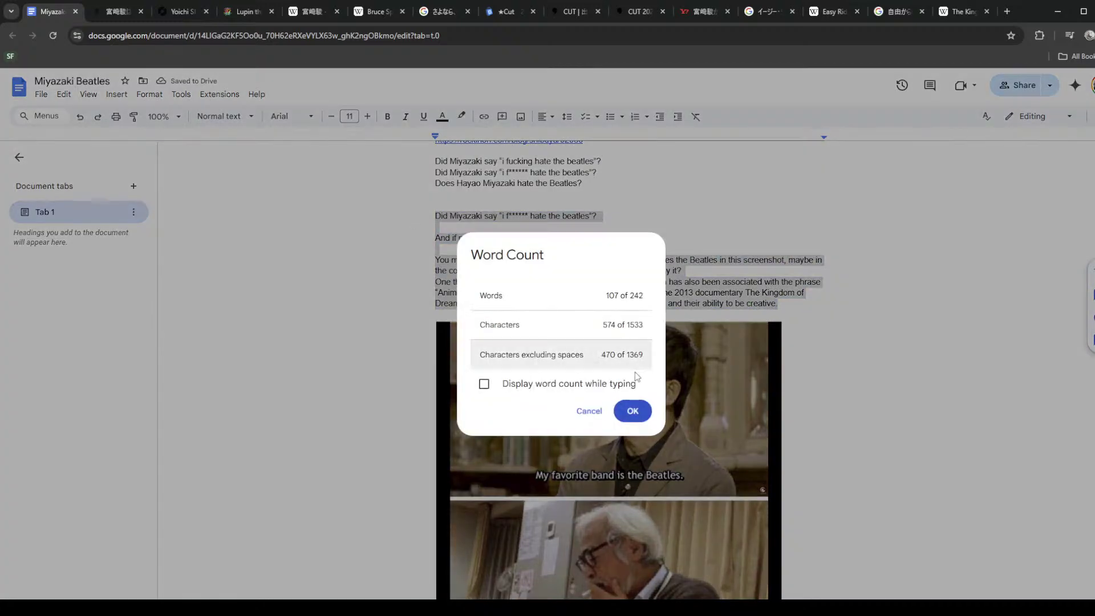
pyautogui.click(642, 408)
# Step: Continue the paragraph after the otaku sentence with "I won't get into that, but he clearly"
pyautogui.click(803, 308)
pyautogui.doubleClick(803, 308)
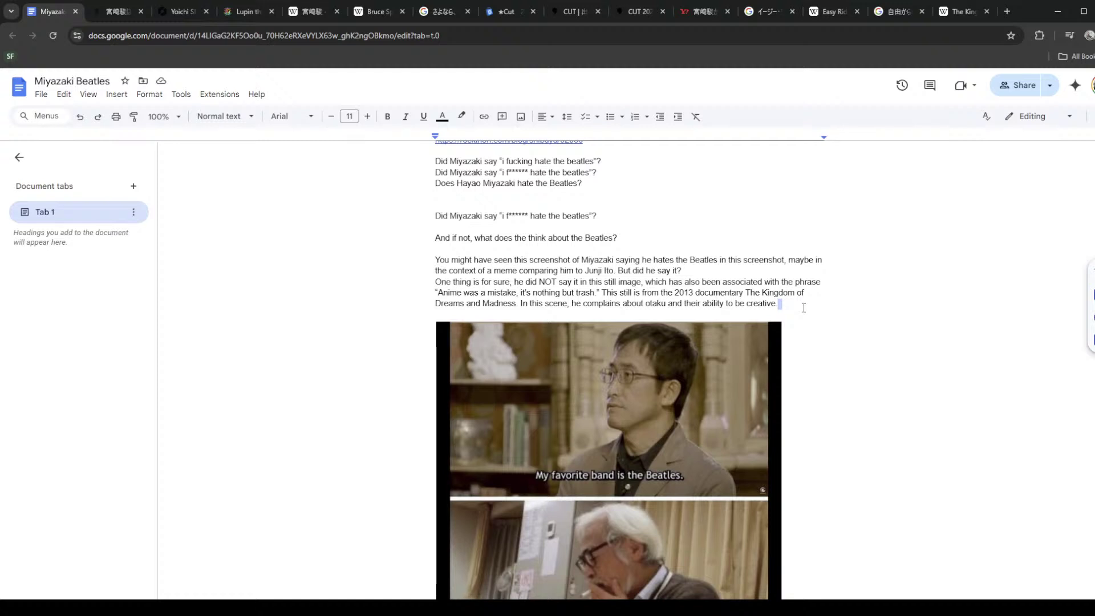
pyautogui.write('I w')
pyautogui.press('BackSpace')
pyautogui.press('BackSpace')
pyautogui.press('BackSpace')
pyautogui.write("I won't get into th")
pyautogui.write('at, but he clearly')
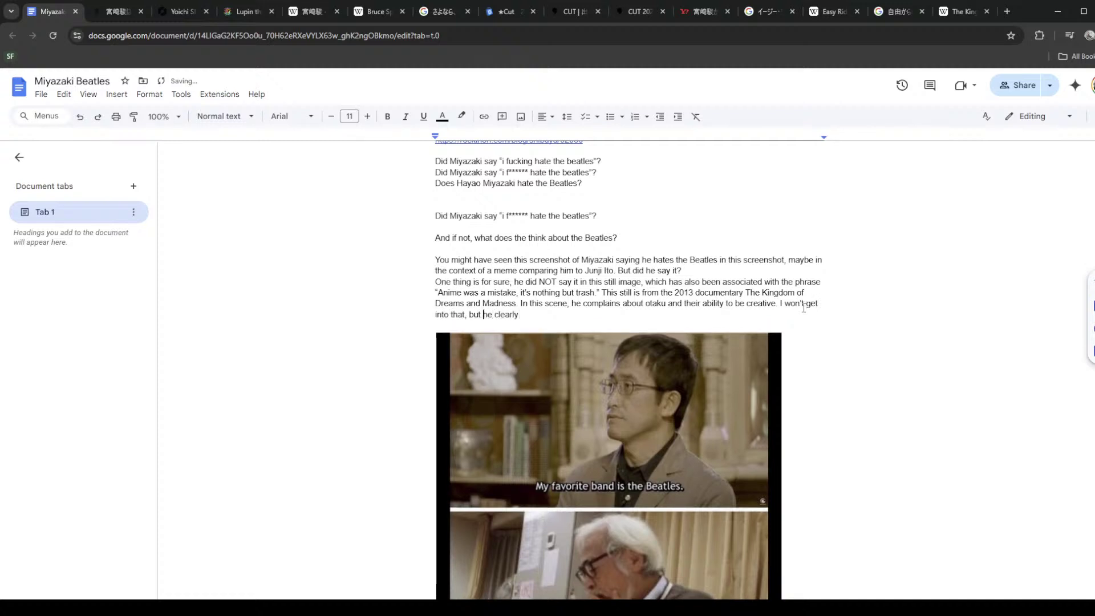
# Step: Reword the sentence to "I won't get into what he meant by that, but he clearly did not talk about The Beatles." and start a new paragraph
pyautogui.press('BackSpace')
pyautogui.press('BackSpace')
pyautogui.press('BackSpace')
pyautogui.press('BackSpace')
pyautogui.press('BackSpace')
pyautogui.write('what hem')
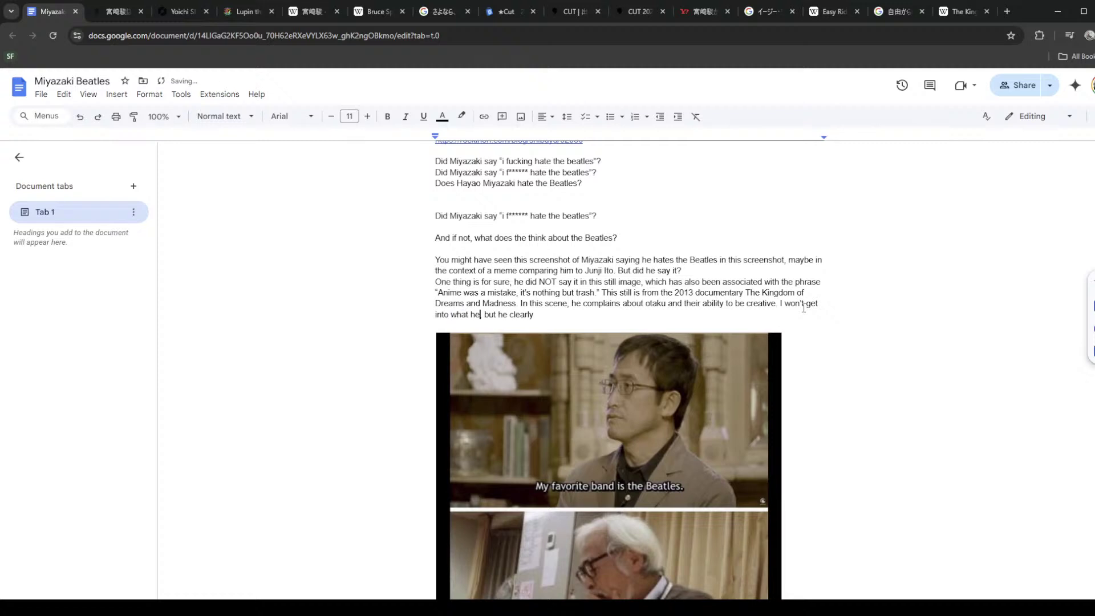
pyautogui.press('BackSpace')
pyautogui.write('meant by that, but he clearly did not talk about The Beatles.')
pyautogui.press('Return')
pyautogui.press('Return')
# Step: Write "So what does he think? We might actually know." as the new paragraph
pyautogui.write('So what d')
pyautogui.write('i')
pyautogui.press('BackSpace')
pyautogui.write('does he think? ')
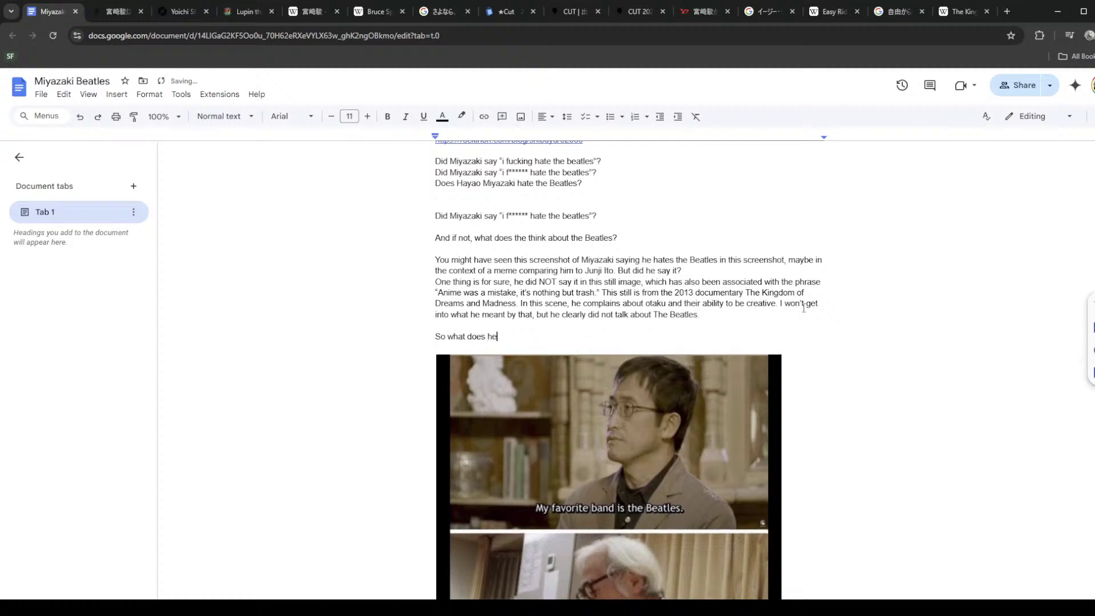
pyautogui.write('Well,')
pyautogui.press('BackSpace')
pyautogui.press('BackSpace')
pyautogui.write('W')
pyautogui.hotkey('ctrl', 'shift', 'Left')
pyautogui.write('We might actually know.')
pyautogui.press('Return')
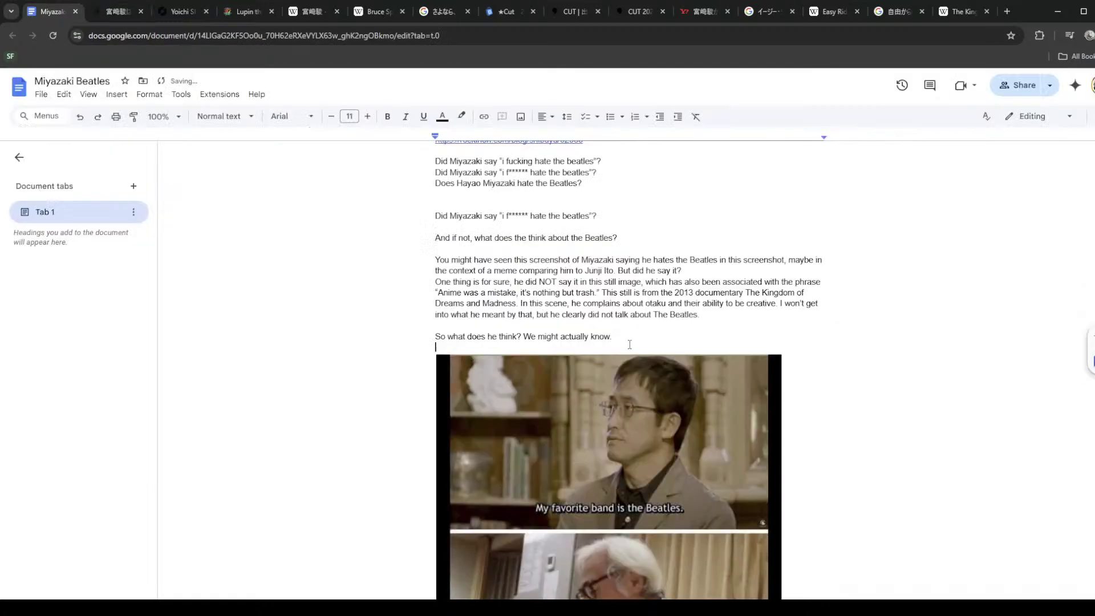
# Step: Replace the "So what does he think?" paragraph with "But, I think I know how he does feel. In"
pyautogui.moveTo(629, 344); pyautogui.dragTo(526, 336)
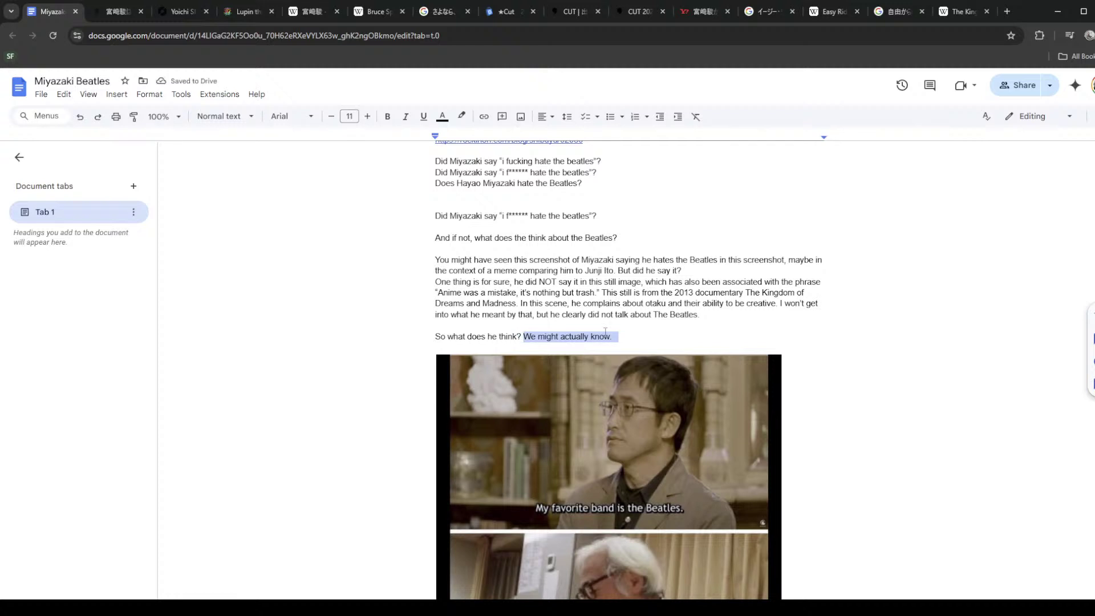
pyautogui.moveTo(640, 335); pyautogui.dragTo(394, 332)
pyautogui.write('B')
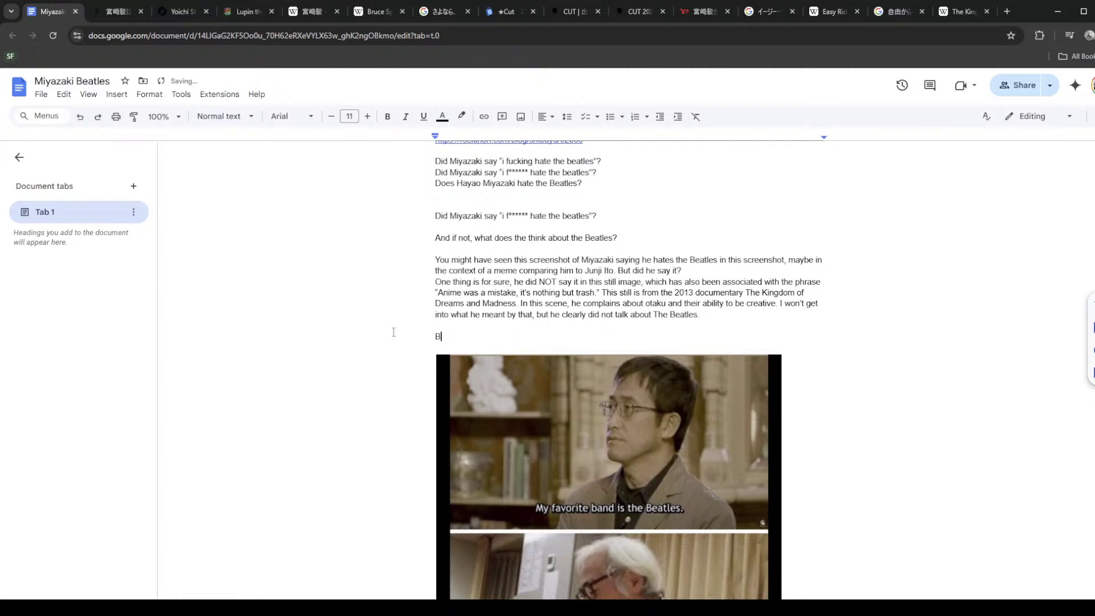
pyautogui.write('ut, I think I know how he does feel')
pyautogui.scroll(2, 658, 321)
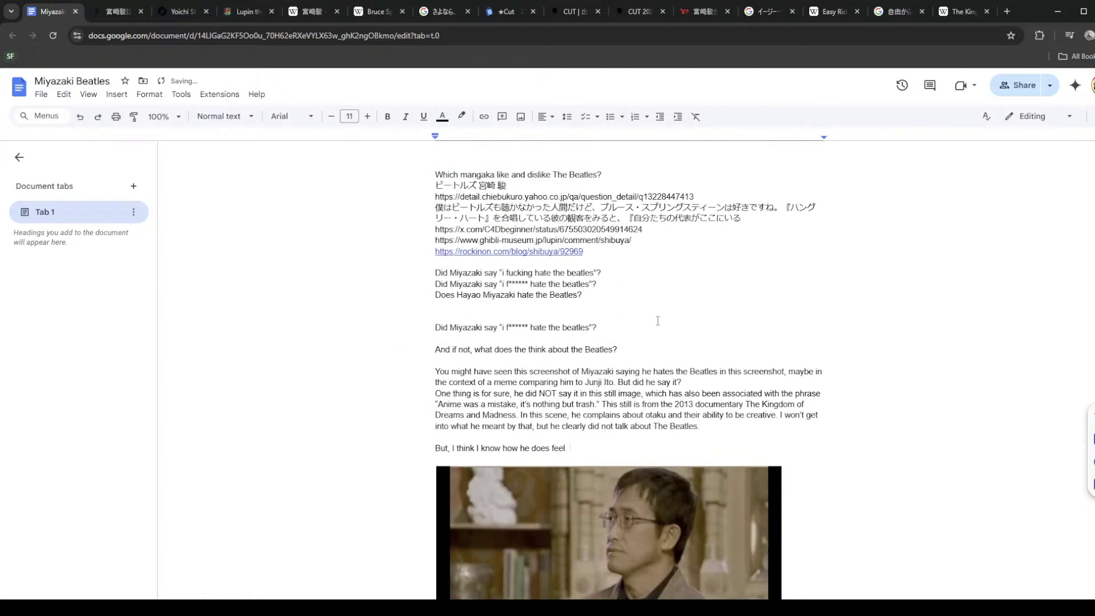
# Step: Look through the open rockin'on and Discogs source pages, and return to the Miyazaki Beatles document
pyautogui.hotkey('ctrl', 'Tab')
pyautogui.hotkey('ctrl', 'Tab')
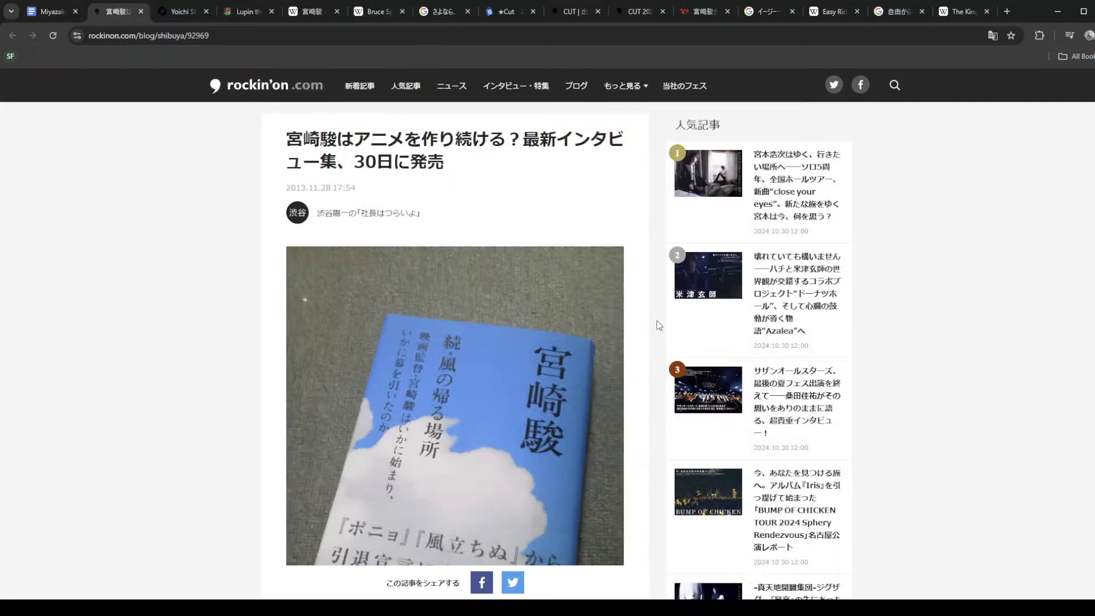
pyautogui.click(501, 240)
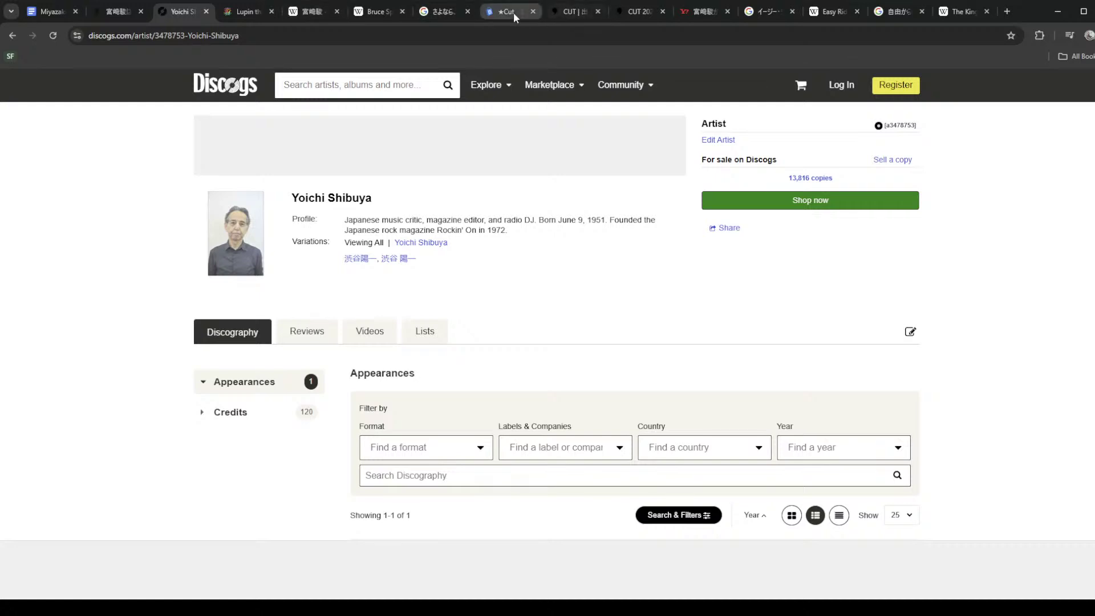
pyautogui.click(35, 12)
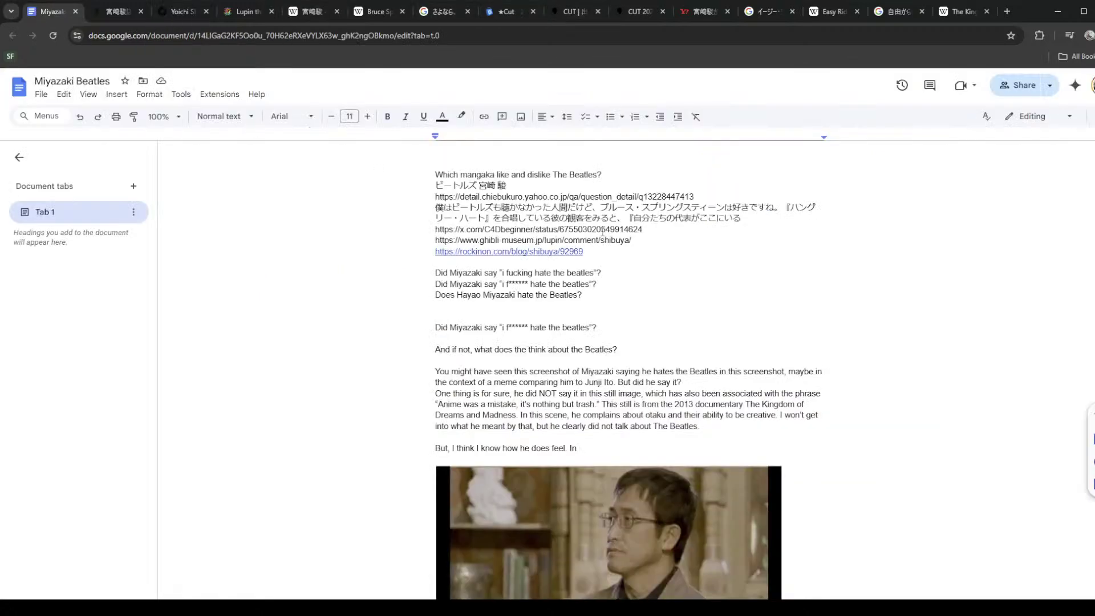
# Step: Open the Yahoo Chiebukuro question link from the document's source notes in a new tab
pyautogui.moveTo(699, 194); pyautogui.dragTo(435, 196)
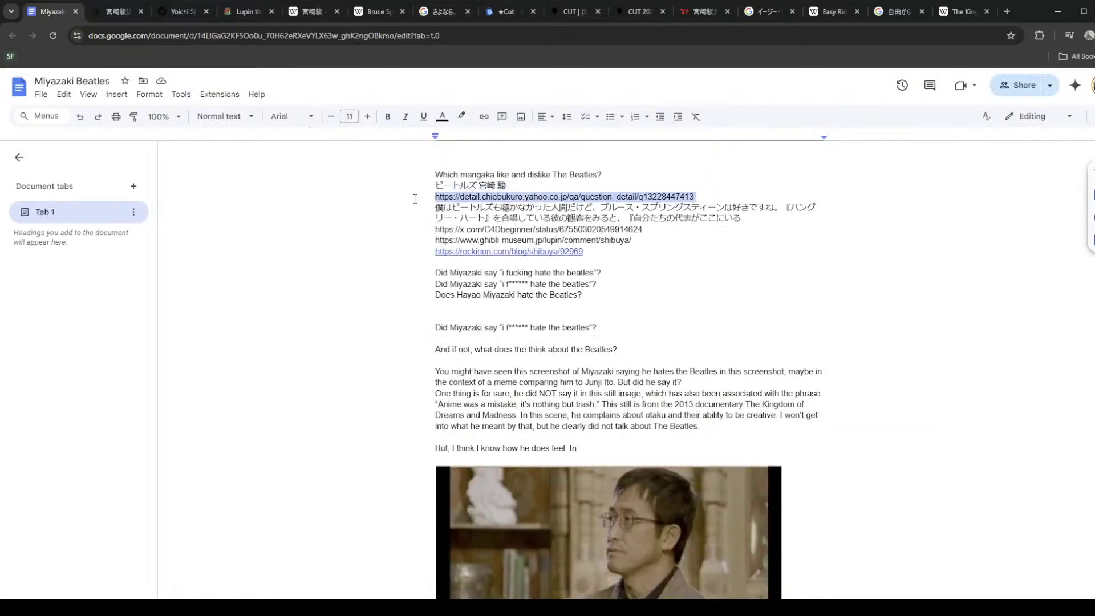
pyautogui.hotkey('ctrl', 'c')
pyautogui.hotkey('ctrl', 't')
pyautogui.hotkey('ctrl', 'v')
pyautogui.press('Return')
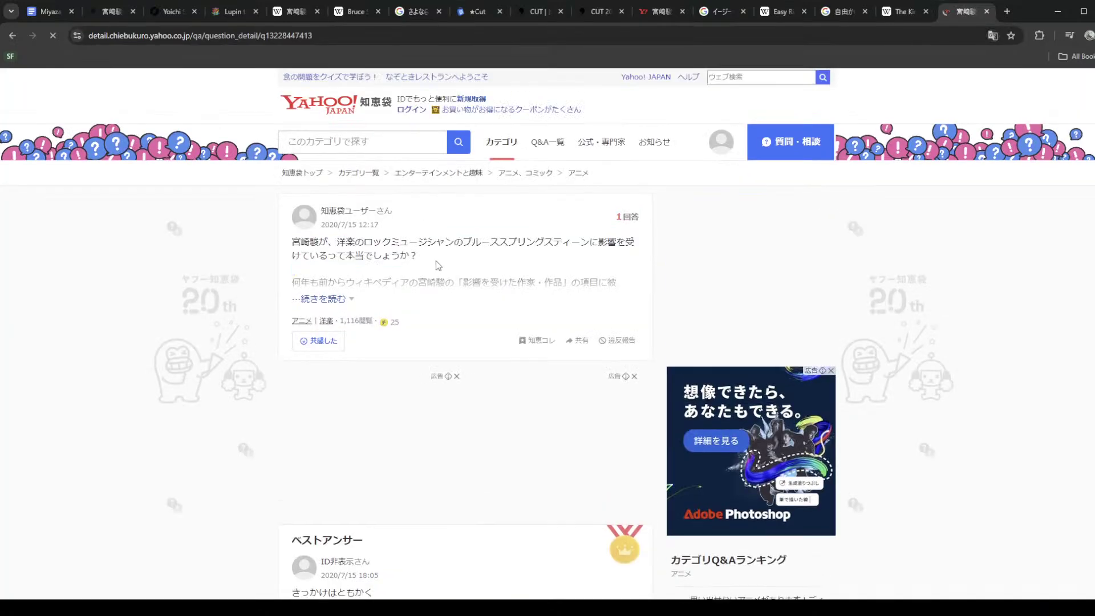
# Step: Read the Chiebukuro question about Bruce Springsteen's influence on Miyazaki and its best answer
pyautogui.moveTo(435, 260); pyautogui.dragTo(436, 242)
pyautogui.click(377, 301)
pyautogui.scroll(-6, 371, 297)
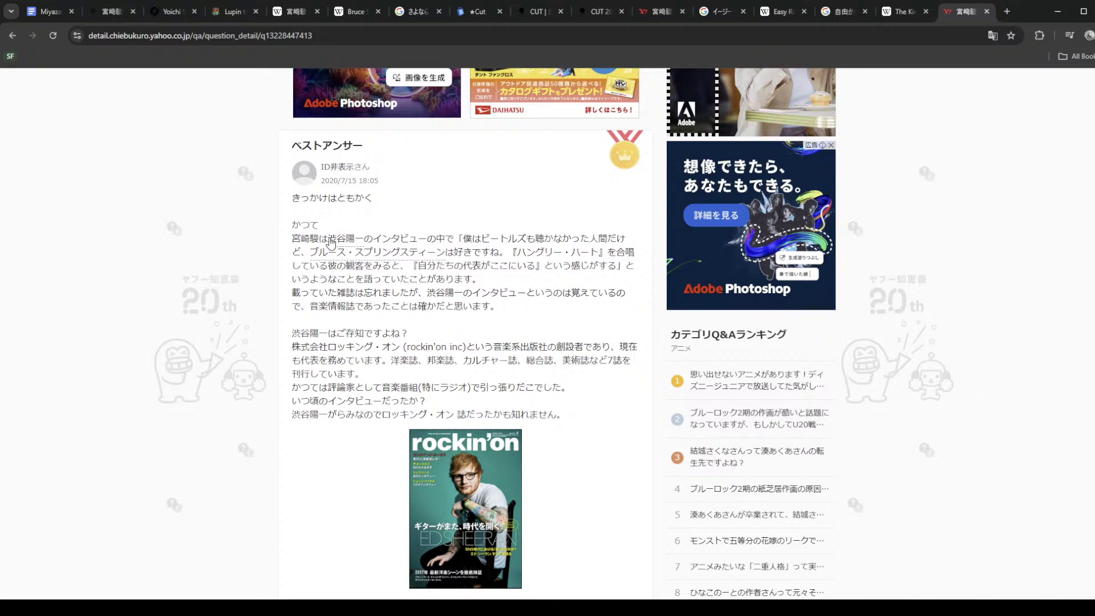
pyautogui.moveTo(404, 230); pyautogui.dragTo(517, 325)
pyautogui.click(517, 326)
pyautogui.scroll(-4, 477, 319)
pyautogui.scroll(-5, 478, 319)
pyautogui.scroll(9, 443, 335)
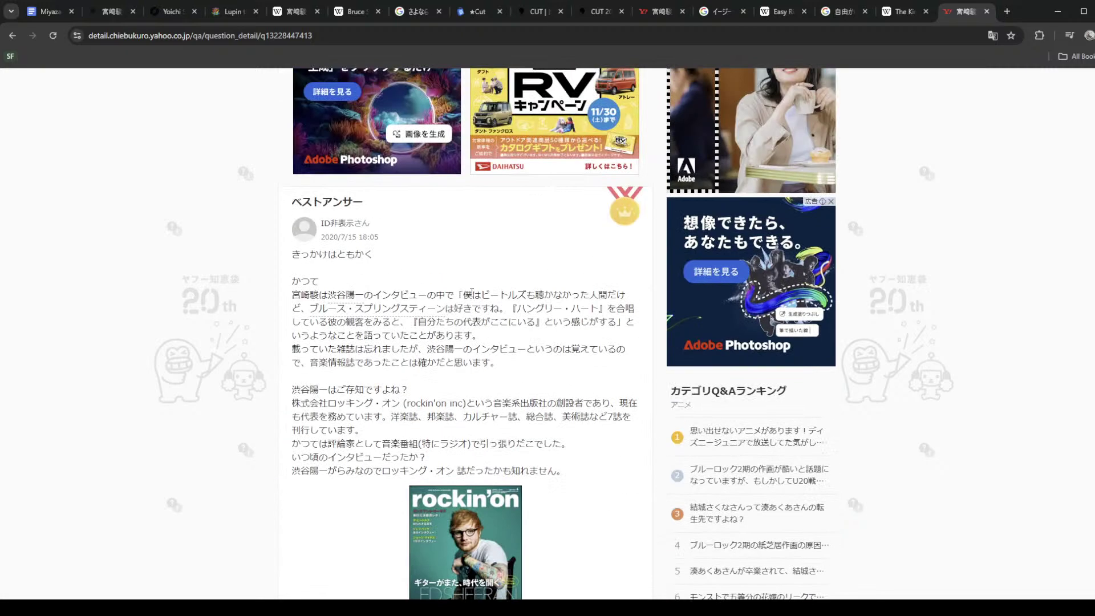
# Step: Examine Miyazaki's quote about the Beatles and Bruce Springsteen in the best answer, translating the page into English
pyautogui.moveTo(463, 294); pyautogui.dragTo(499, 308)
pyautogui.click(505, 307)
pyautogui.moveTo(463, 294); pyautogui.dragTo(612, 296)
pyautogui.click(611, 297)
pyautogui.moveTo(463, 294); pyautogui.dragTo(298, 308)
pyautogui.click(549, 302)
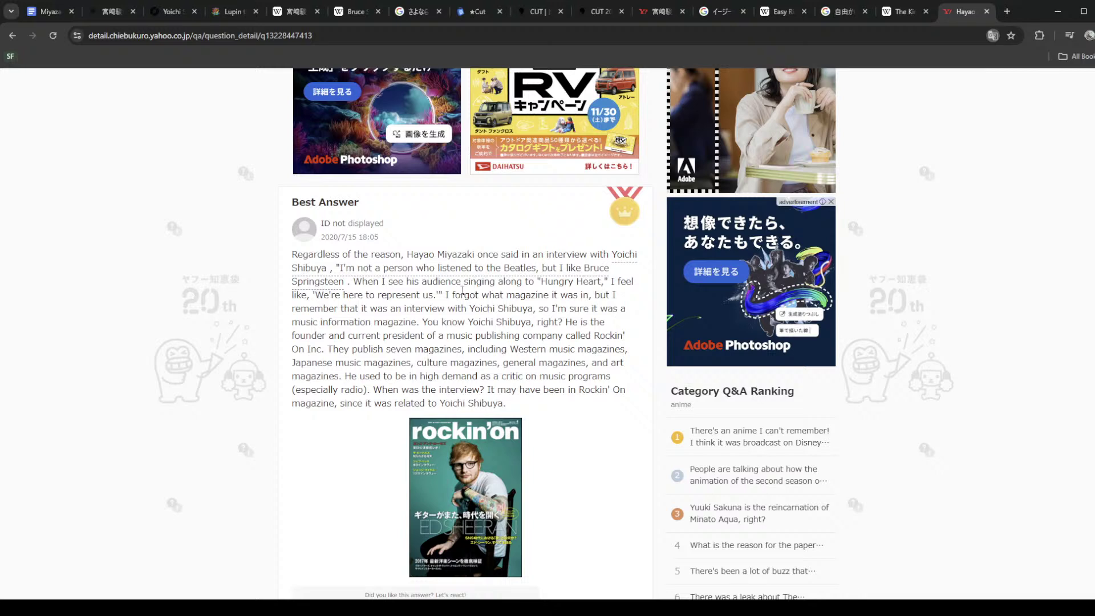
pyautogui.doubleClick(362, 281)
pyautogui.moveTo(364, 281); pyautogui.dragTo(452, 295)
pyautogui.click(451, 296)
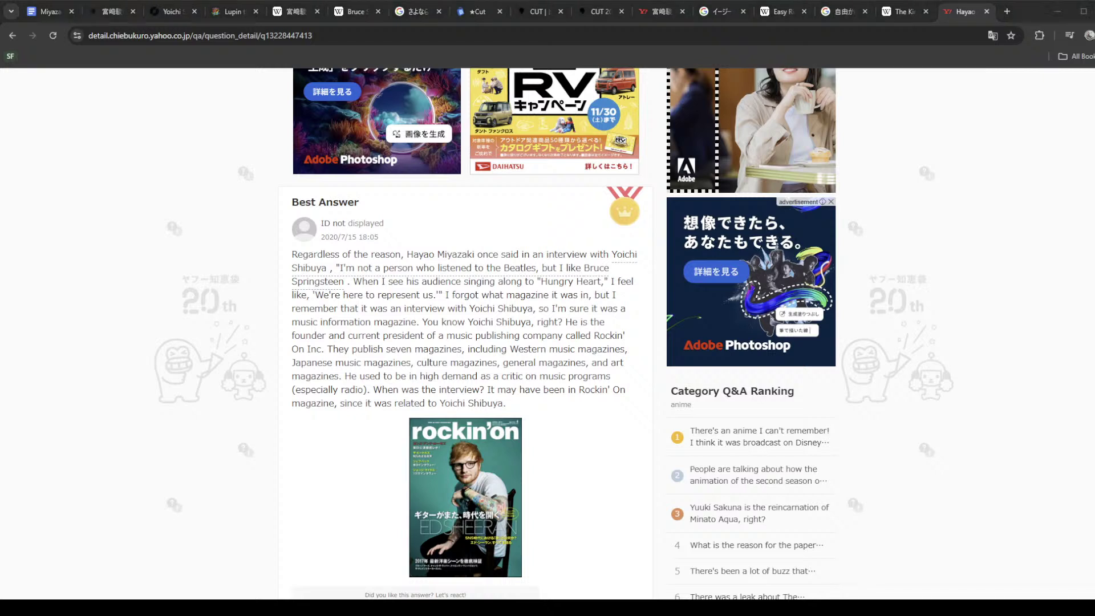
# Step: Examine the answer's remarks on the interviewer and source magazine, and restore the page to Japanese
pyautogui.click(449, 305)
pyautogui.moveTo(481, 305)
pyautogui.mouseDown()
pyautogui.moveTo(472, 335)
pyautogui.moveTo(451, 333)
pyautogui.moveTo(498, 308)
pyautogui.mouseUp()
pyautogui.click(472, 335)
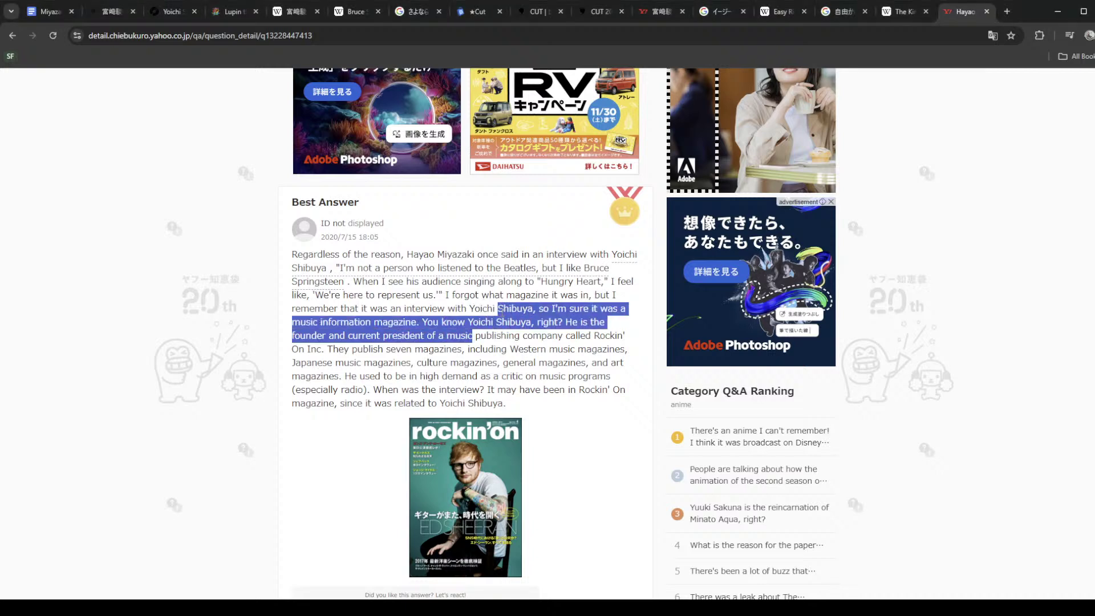
pyautogui.click(478, 328)
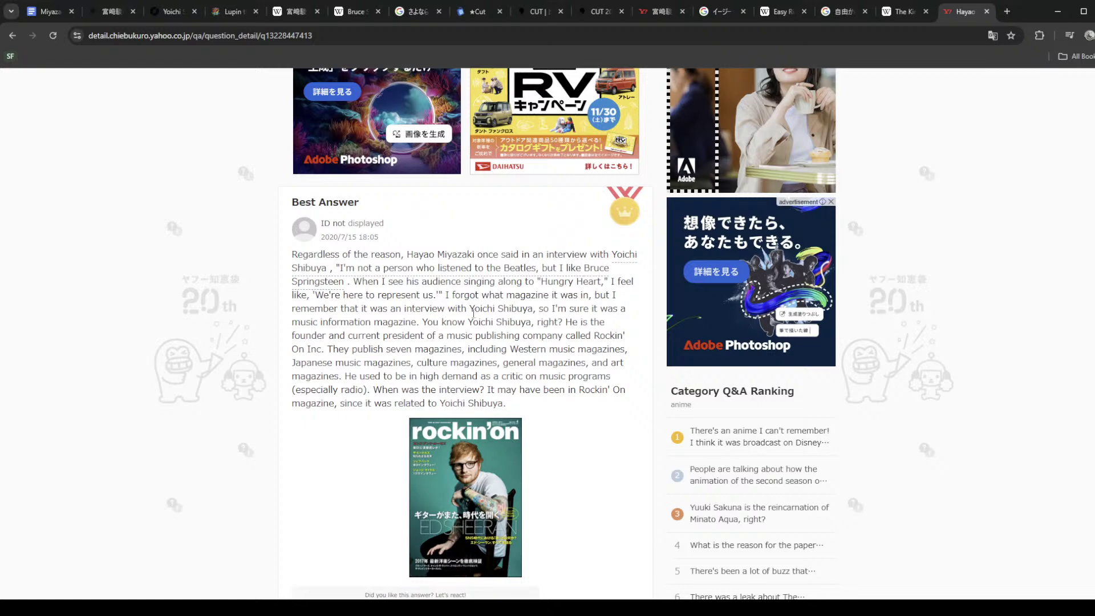
pyautogui.click(993, 35)
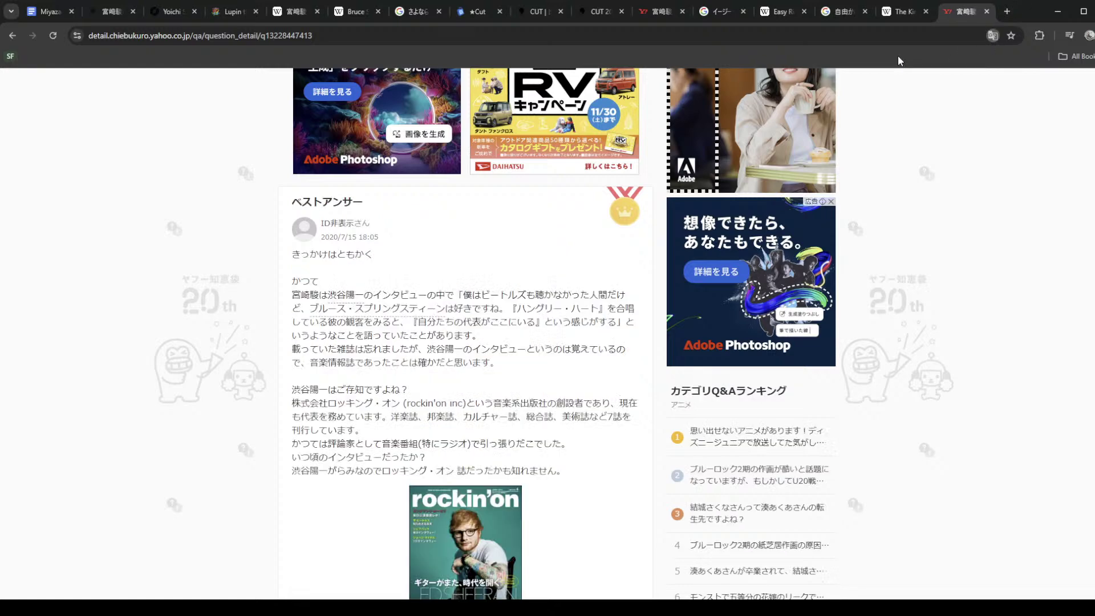
# Step: Recheck the question and best answer in the original Japanese
pyautogui.moveTo(499, 274); pyautogui.dragTo(598, 349)
pyautogui.click(415, 256)
pyautogui.scroll(5, 306, 161)
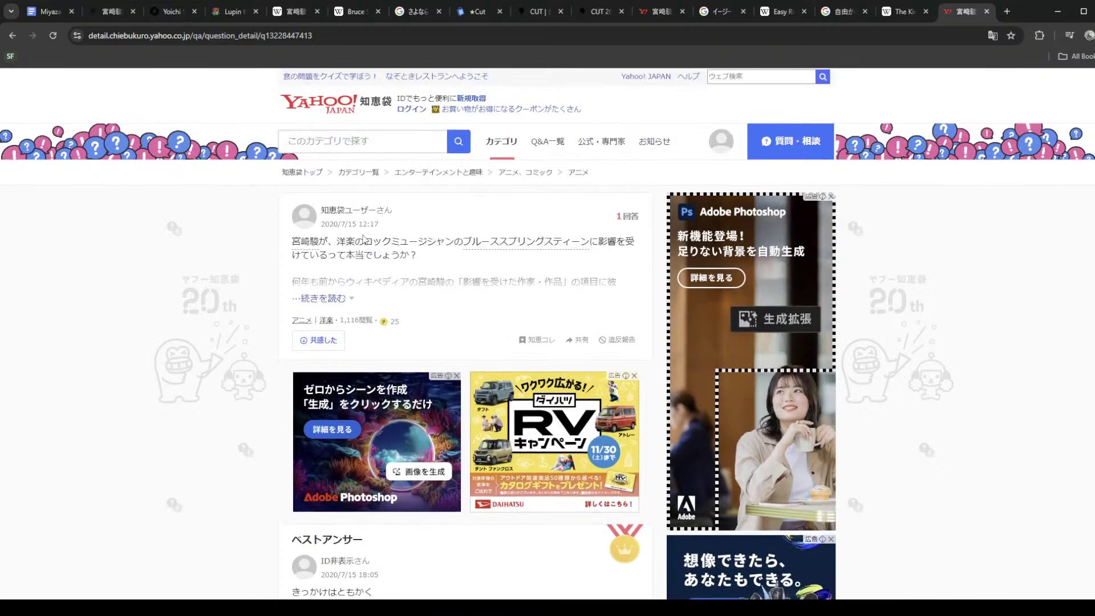
pyautogui.scroll(-5, 319, 117)
pyautogui.moveTo(519, 231); pyautogui.dragTo(528, 276)
pyautogui.click(534, 373)
pyautogui.click(527, 276)
# Step: Return to the Miyazaki Beatles document, open the X post linked in its source notes in a new tab, and read it
pyautogui.click(50, 17)
pyautogui.click(597, 229)
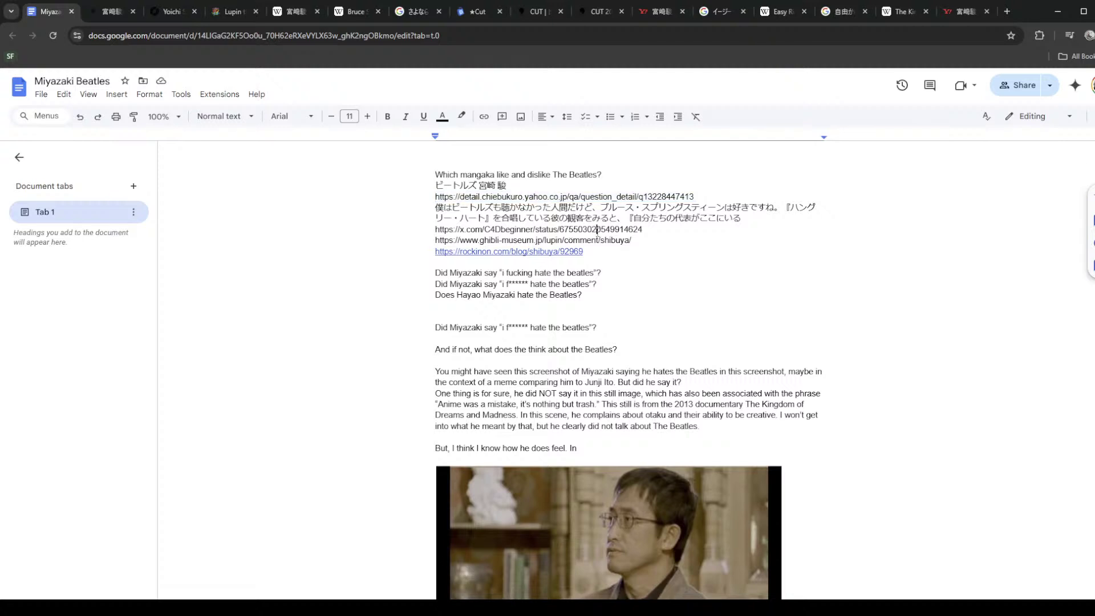
pyautogui.moveTo(433, 206); pyautogui.dragTo(741, 218)
pyautogui.click(643, 229)
pyautogui.moveTo(646, 228); pyautogui.dragTo(387, 229)
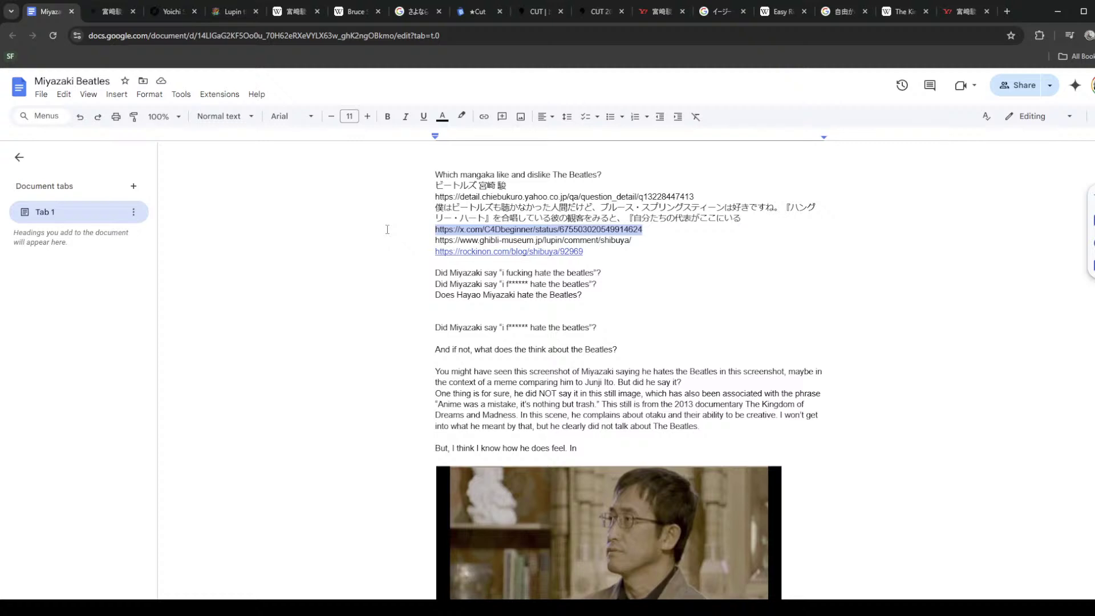
pyautogui.hotkey('ctrl', 'c')
pyautogui.hotkey('ctrl', 't')
pyautogui.hotkey('ctrl', 'v')
pyautogui.press('Return')
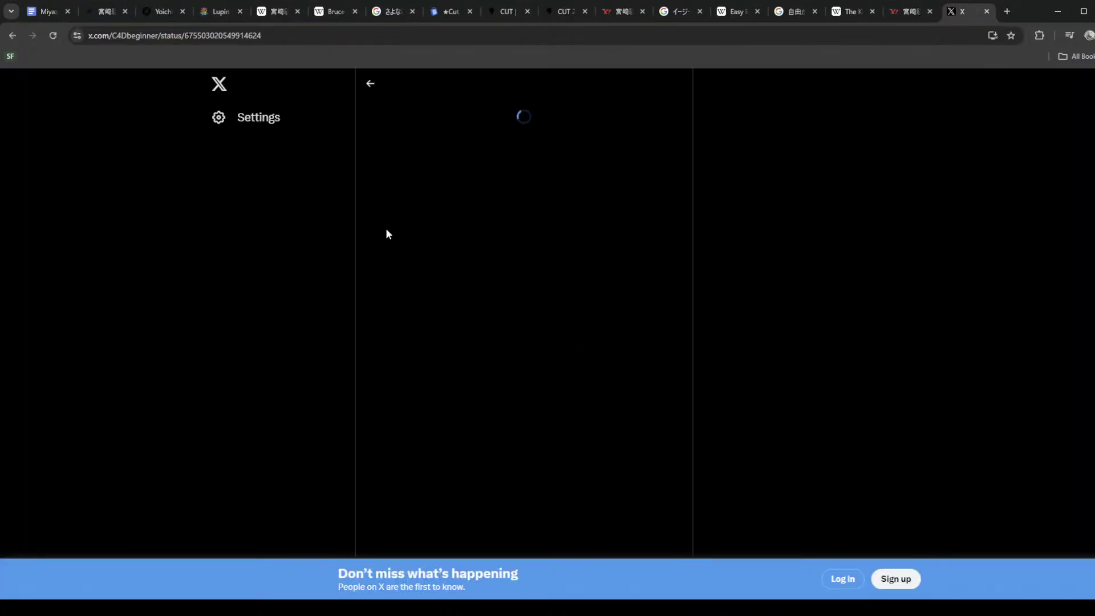
pyautogui.moveTo(497, 157); pyautogui.dragTo(489, 180)
pyautogui.click(505, 180)
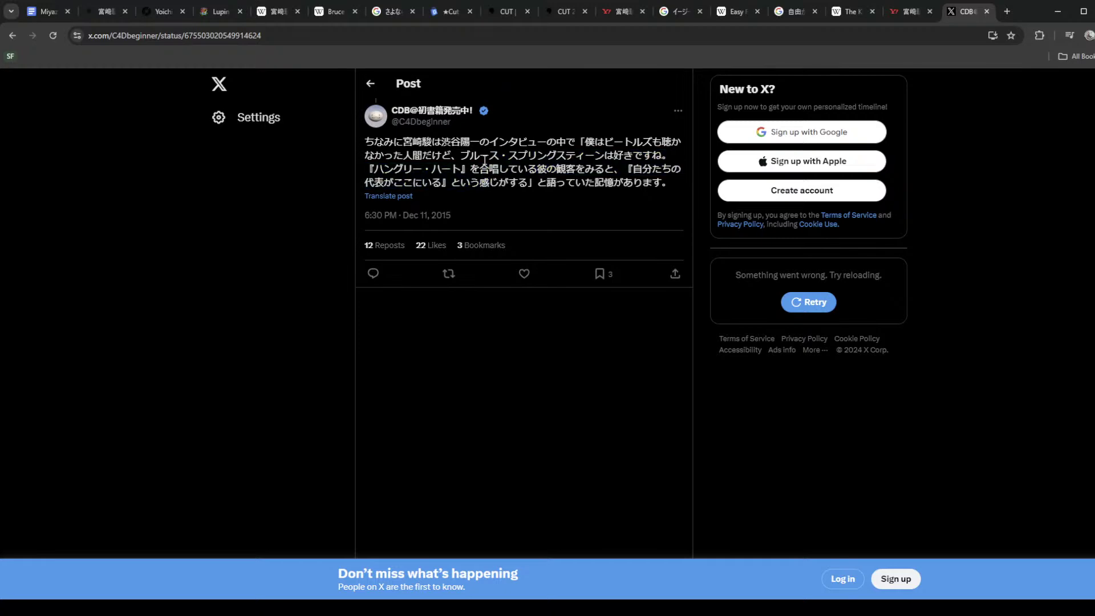
# Step: Switch to the Japanese Wikipedia article on Miyazaki, find the other influences section, and translate the page into English
pyautogui.click(276, 12)
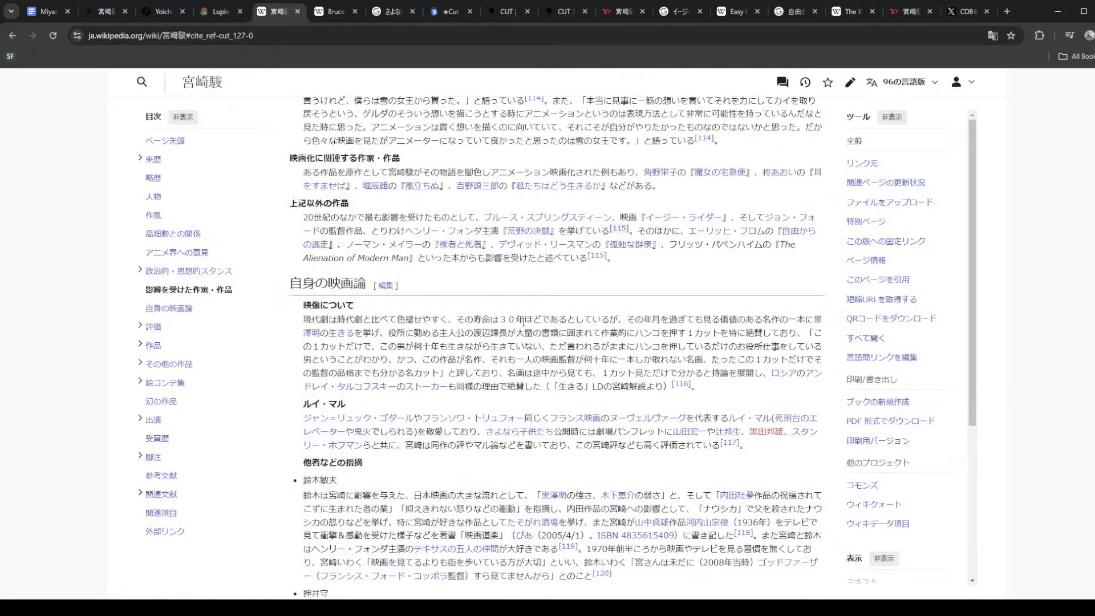
pyautogui.scroll(2, 455, 331)
pyautogui.moveTo(632, 374); pyautogui.dragTo(291, 325)
pyautogui.click(290, 325)
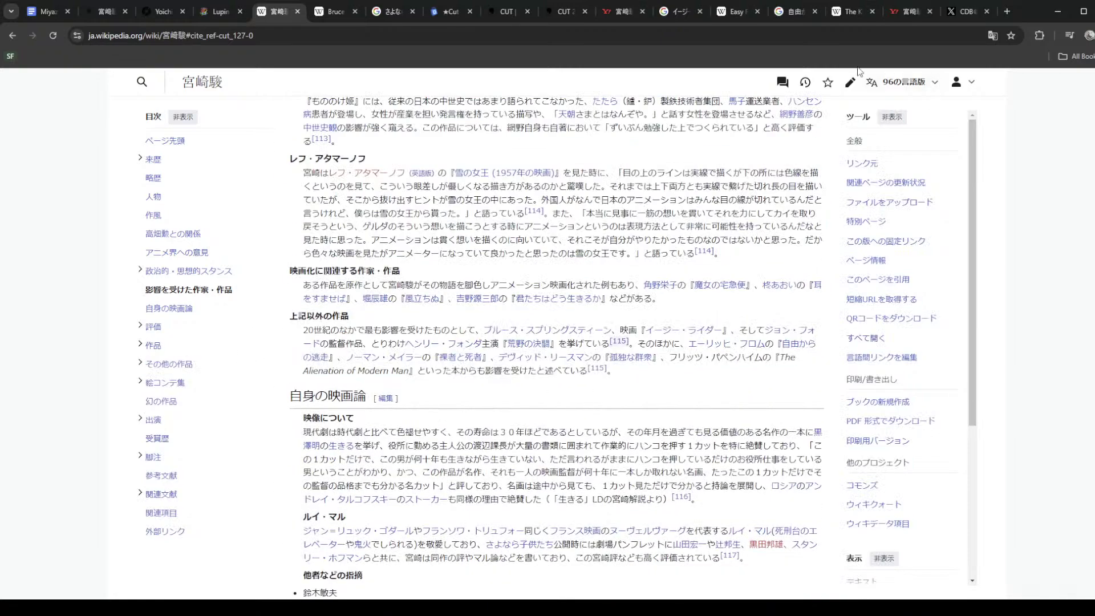
pyautogui.click(881, 85)
pyautogui.click(889, 82)
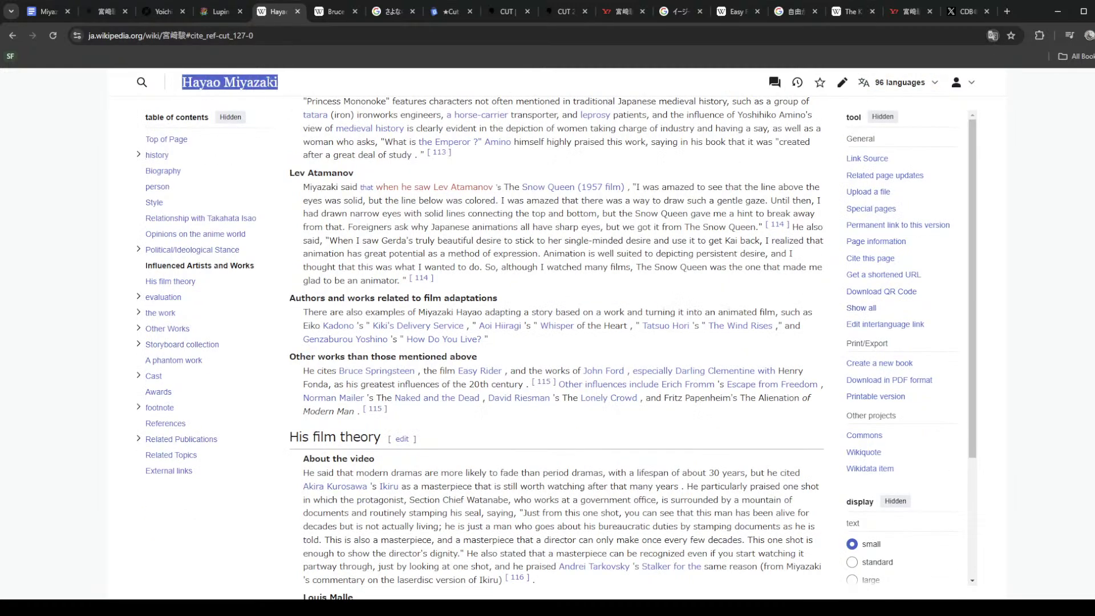
# Step: Read the passage on works outside the named categories that influenced Miyazaki, check its citation, and restore the article to Japanese
pyautogui.moveTo(290, 356); pyautogui.dragTo(443, 422)
pyautogui.click(443, 415)
pyautogui.moveTo(308, 370); pyautogui.dragTo(424, 370)
pyautogui.click(425, 371)
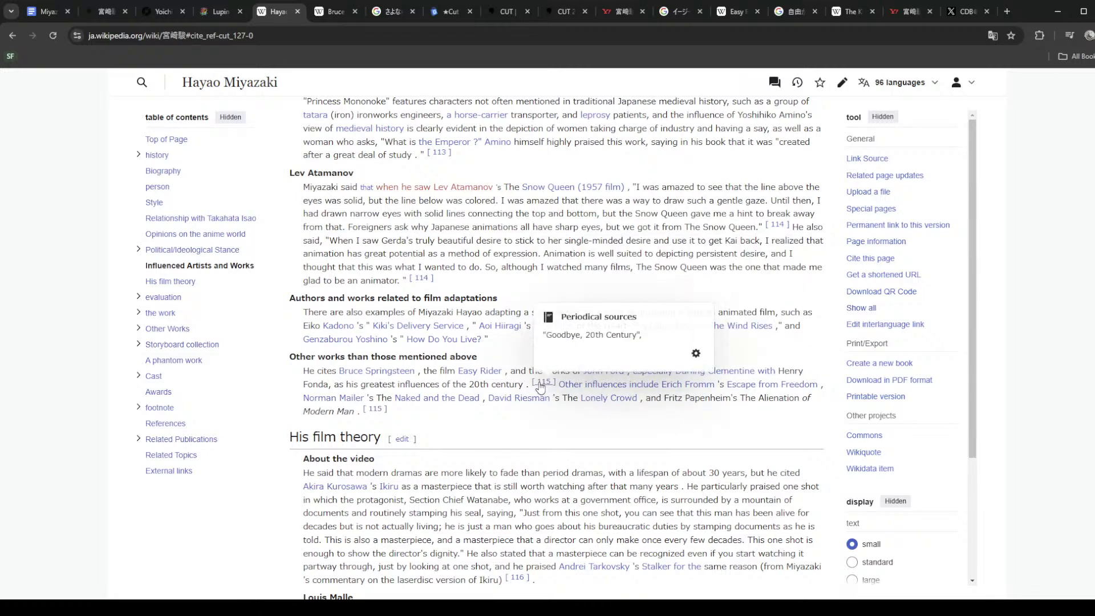
pyautogui.click(1000, 30)
pyautogui.click(993, 36)
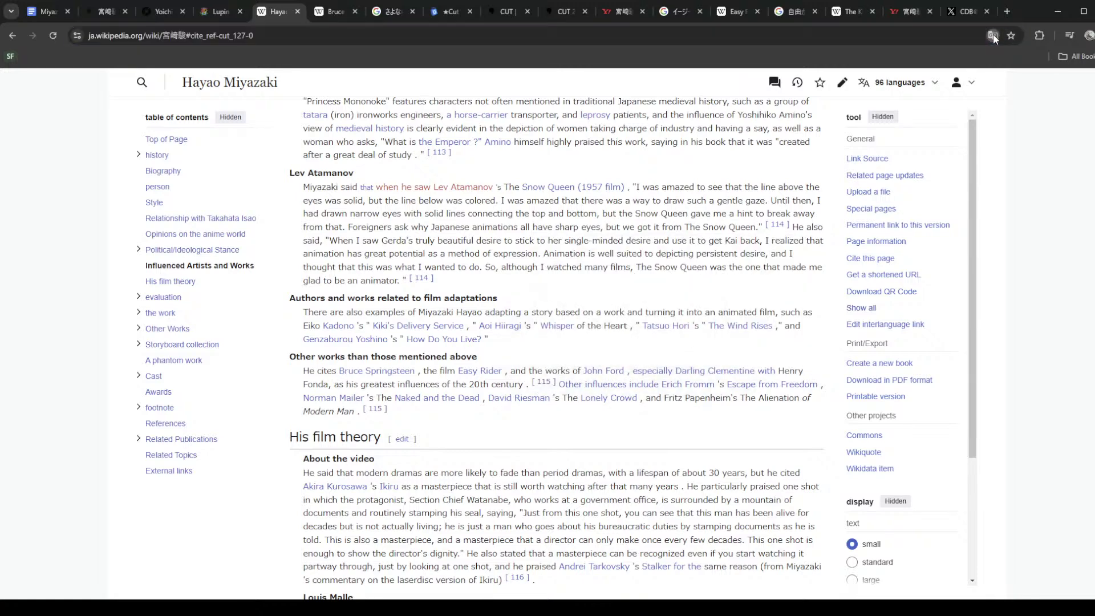
pyautogui.click(901, 59)
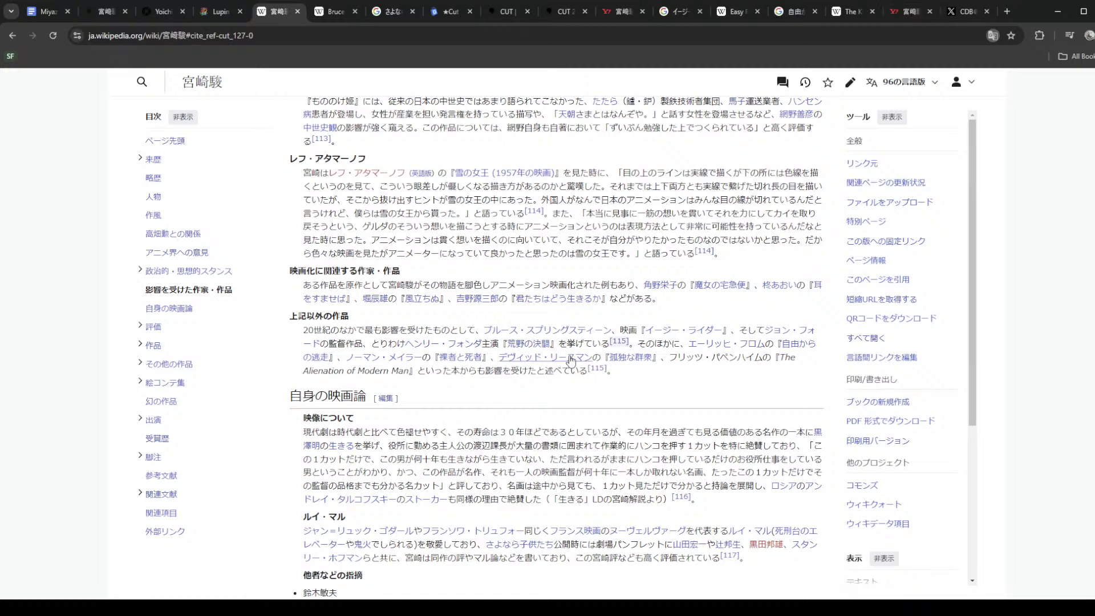
# Step: Preview the citation for the Springsteen influence and examine its feature title, magazine, issue date and pages
pyautogui.moveTo(621, 347)
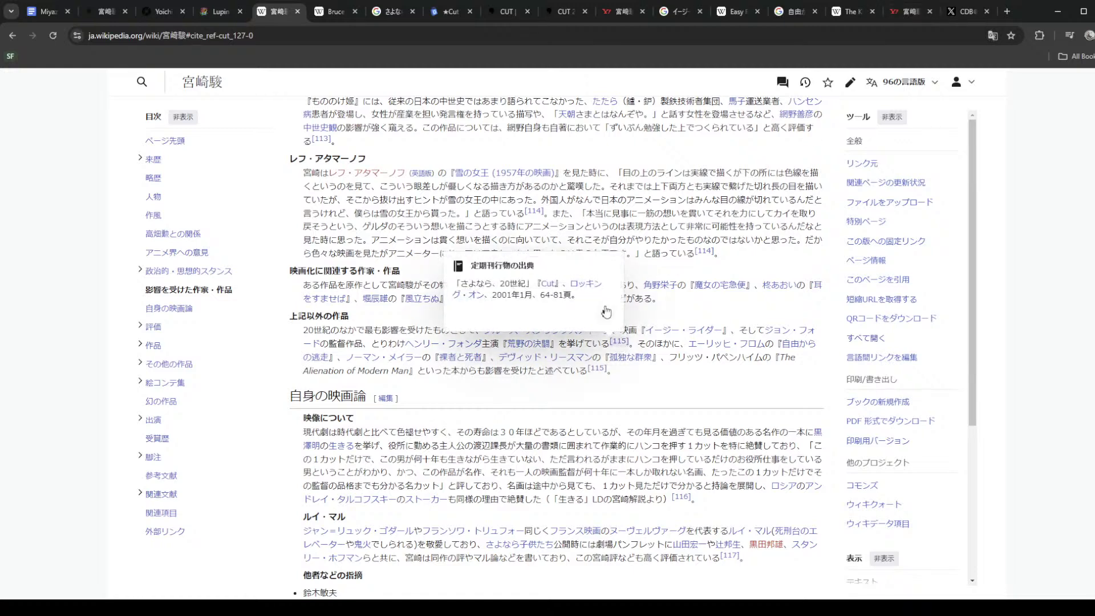
pyautogui.moveTo(563, 284); pyautogui.dragTo(535, 294)
pyautogui.click(536, 285)
pyautogui.moveTo(464, 282); pyautogui.dragTo(526, 283)
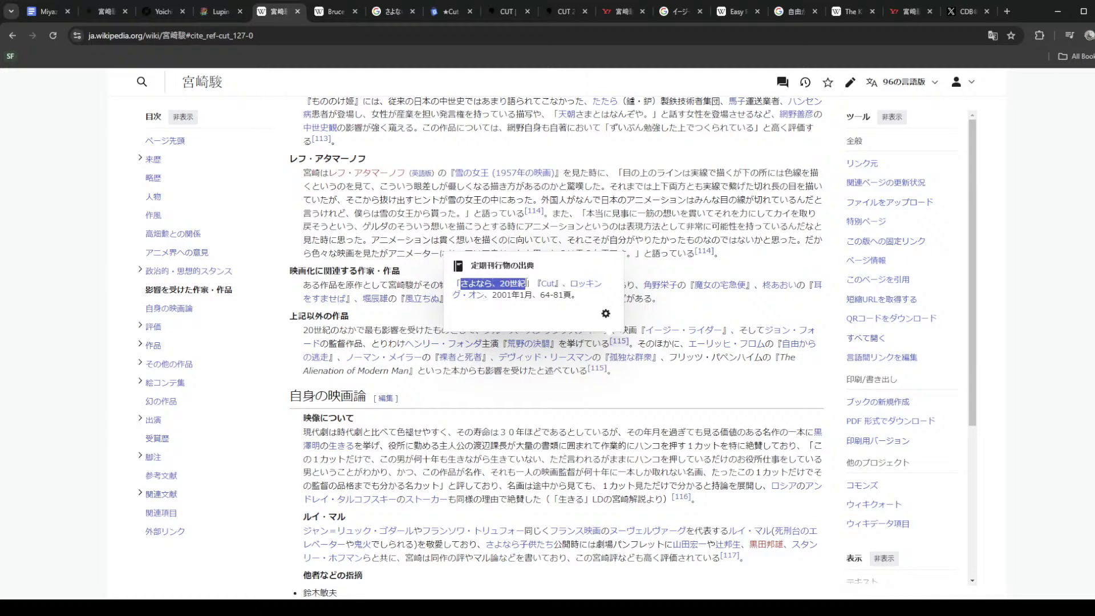
pyautogui.click(527, 282)
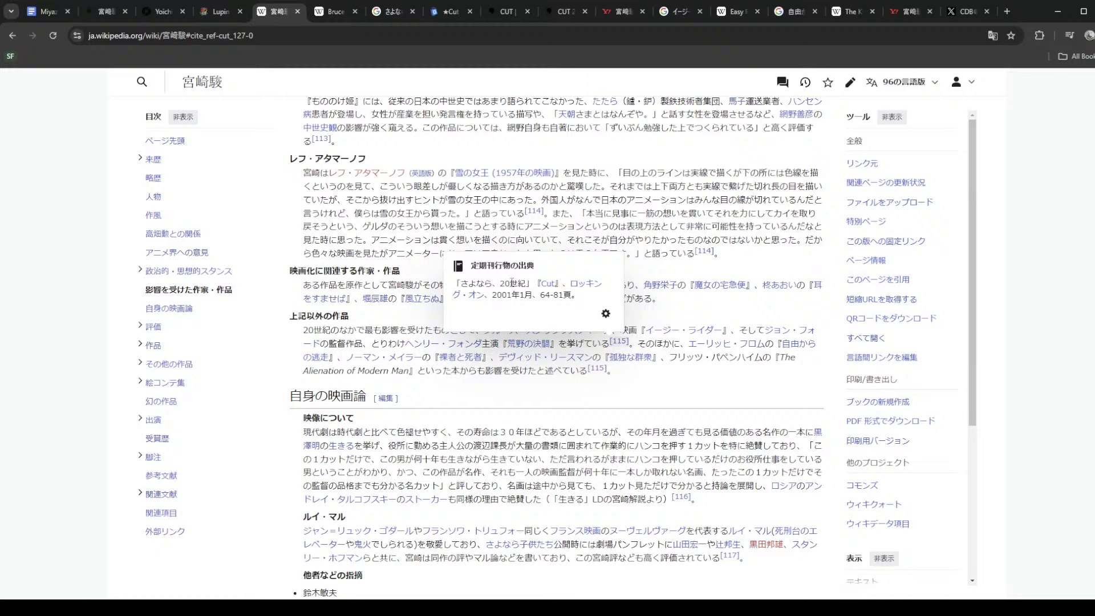
pyautogui.doubleClick(511, 282)
pyautogui.moveTo(526, 283); pyautogui.dragTo(461, 285)
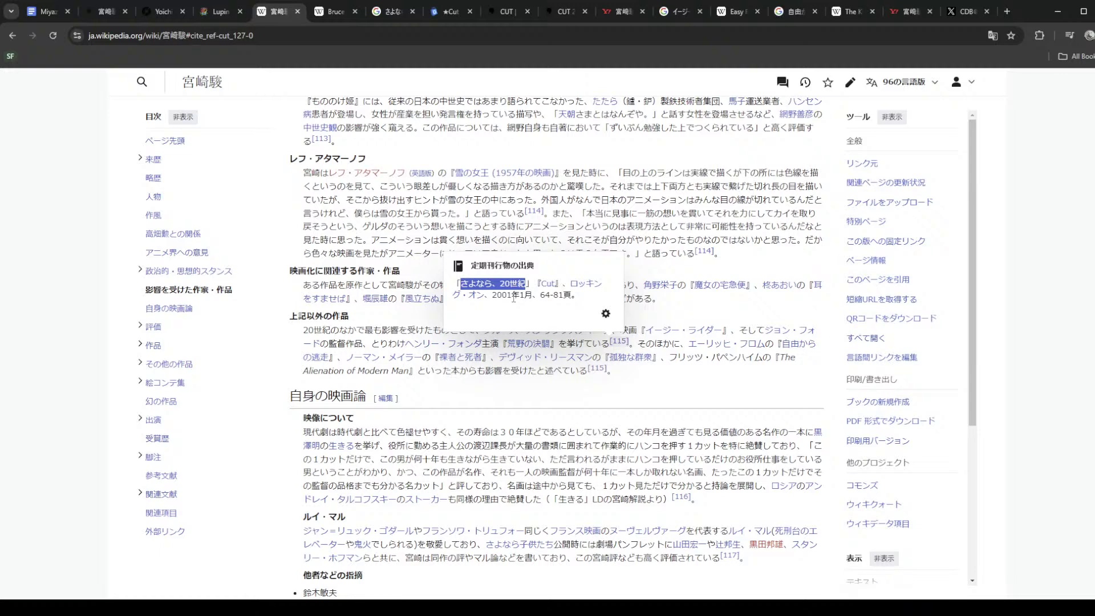
pyautogui.moveTo(531, 294)
pyautogui.mouseDown()
pyautogui.moveTo(491, 298)
pyautogui.moveTo(572, 308)
pyautogui.moveTo(540, 295)
pyautogui.moveTo(579, 316)
pyautogui.moveTo(539, 295)
pyautogui.mouseUp()
pyautogui.click(494, 299)
pyautogui.doubleClick(509, 294)
pyautogui.click(513, 294)
pyautogui.doubleClick(509, 294)
pyautogui.click(531, 290)
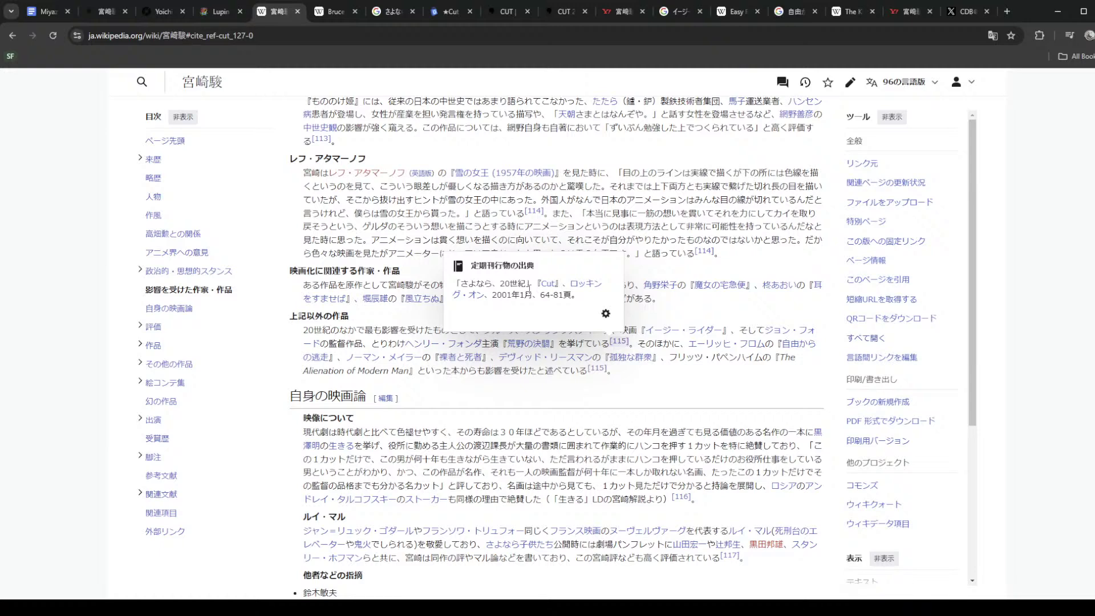
pyautogui.moveTo(527, 282); pyautogui.dragTo(467, 284)
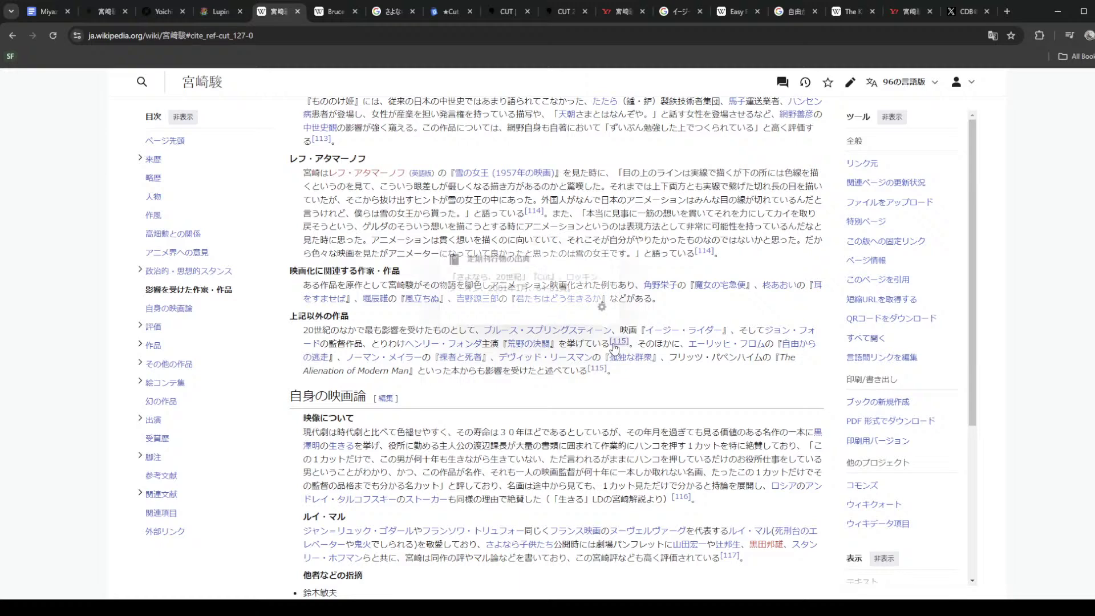
# Step: Switch to the publisher's CUT magazine pages and look over the June 2024 issue's entry
pyautogui.click(42, 18)
pyautogui.click(632, 291)
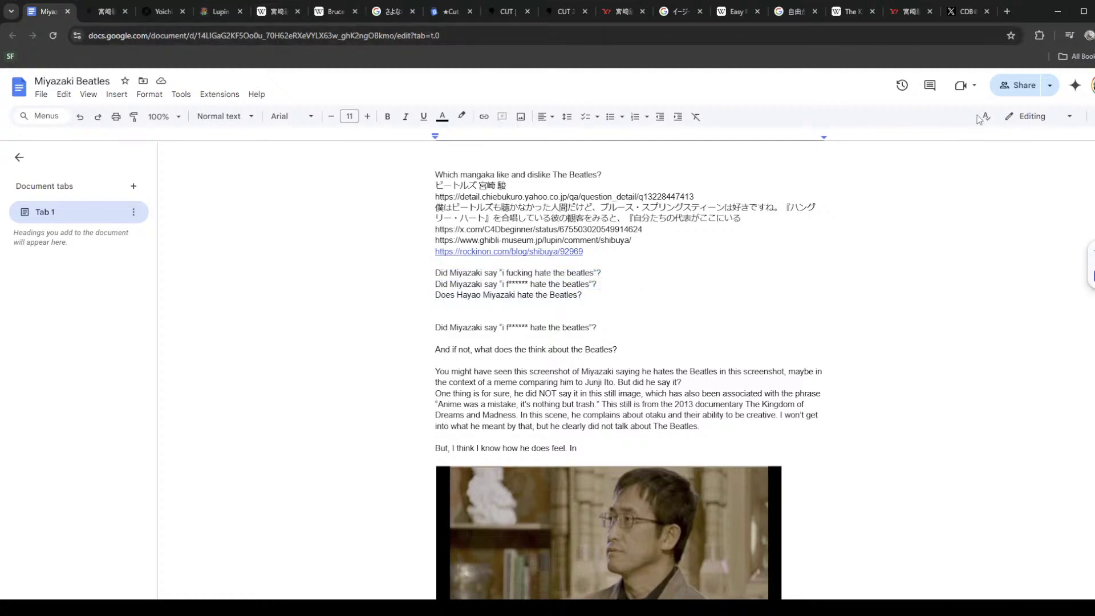
pyautogui.click(552, 12)
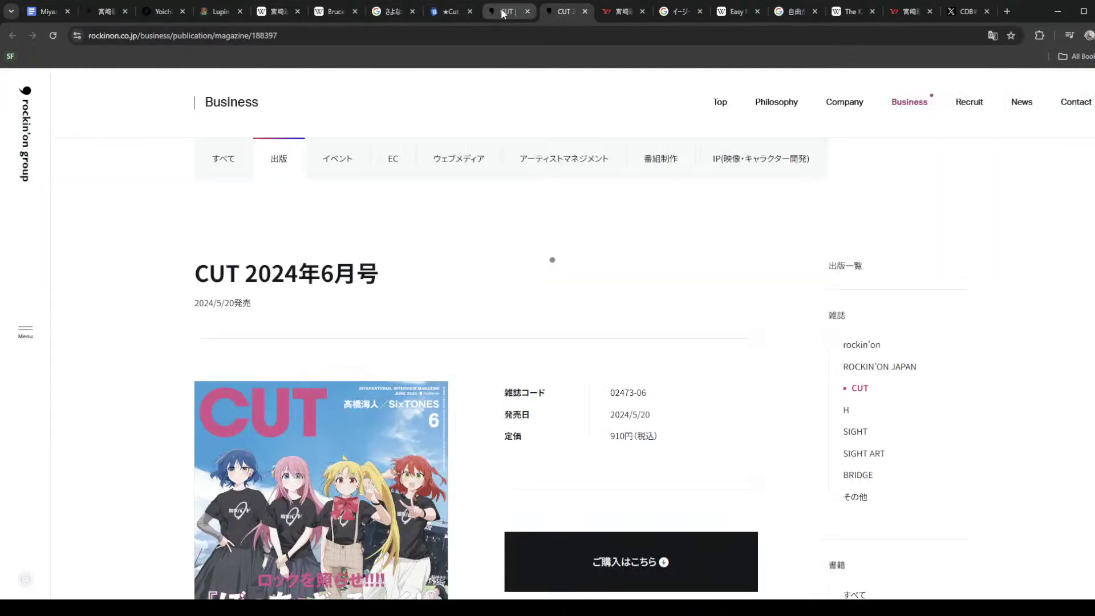
pyautogui.click(502, 13)
pyautogui.click(548, 12)
pyautogui.scroll(-6, 346, 193)
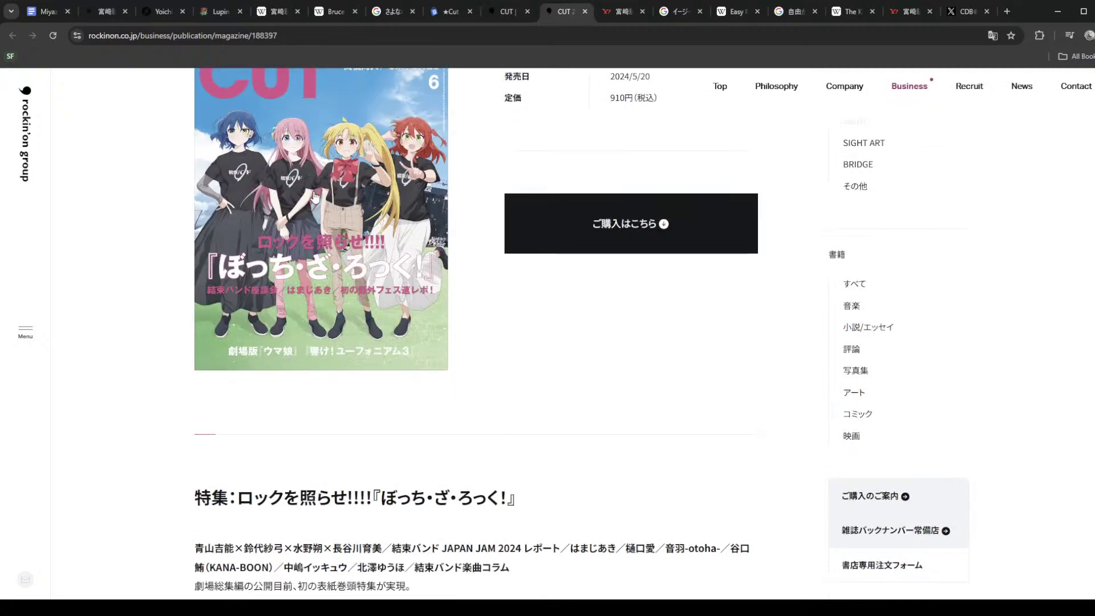
pyautogui.scroll(3, 347, 193)
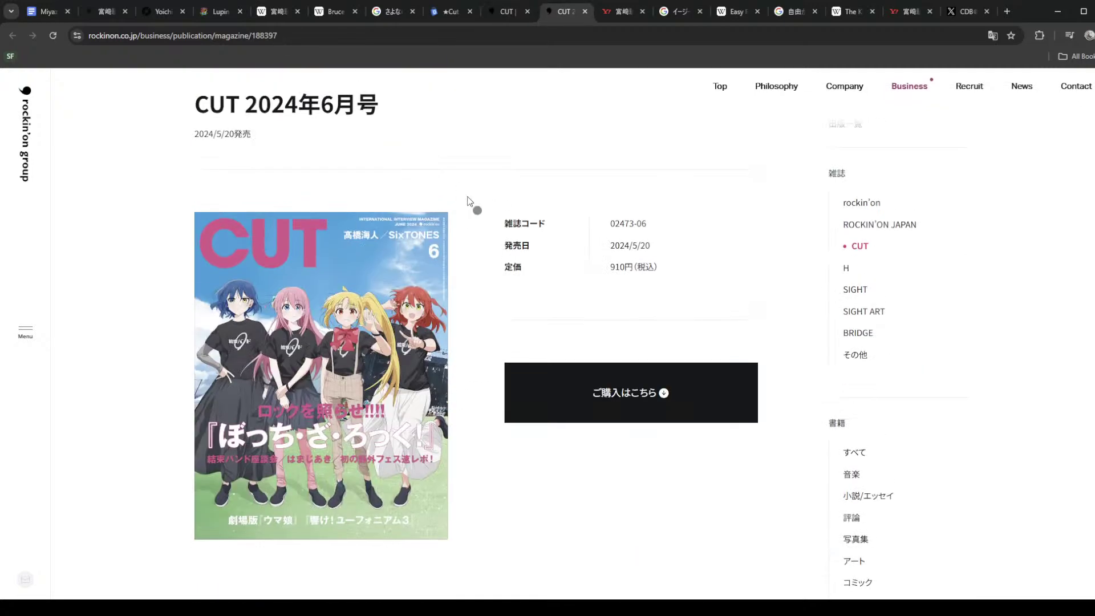
# Step: Open the auction listing for the January 2001 issue of Cut and browse its photos
pyautogui.click(445, 12)
pyautogui.click(711, 167)
pyautogui.scroll(-3, 636, 313)
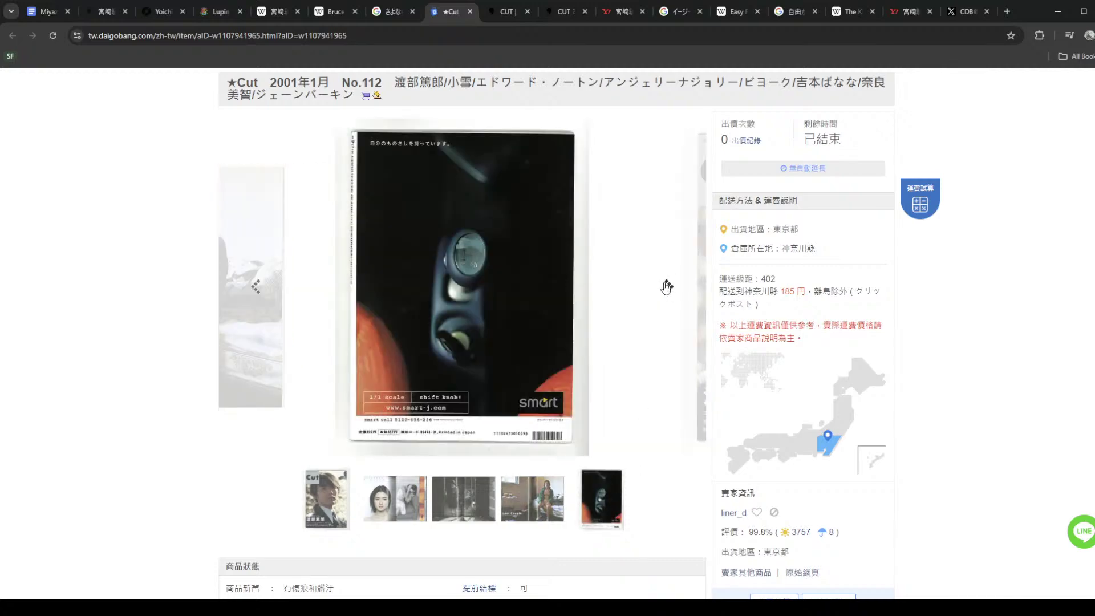
pyautogui.click(666, 286)
pyautogui.click(665, 285)
pyautogui.click(665, 285)
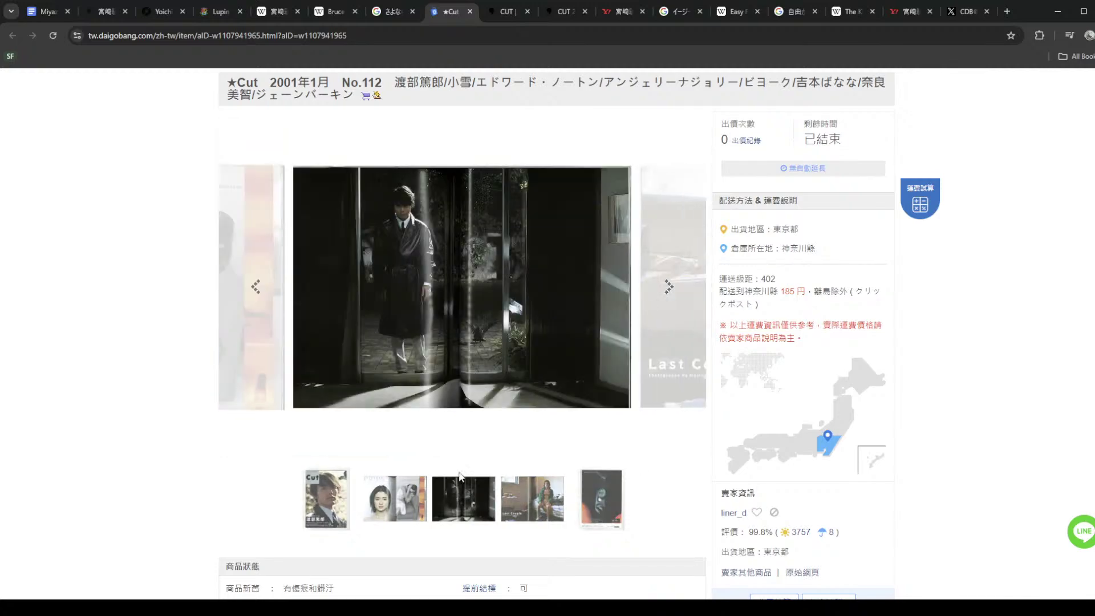
# Step: Read the listing's item description for the issue's special features, featured people and publication details
pyautogui.scroll(-5, 435, 344)
pyautogui.scroll(-4, 435, 343)
pyautogui.scroll(-4, 434, 341)
pyautogui.scroll(4, 434, 341)
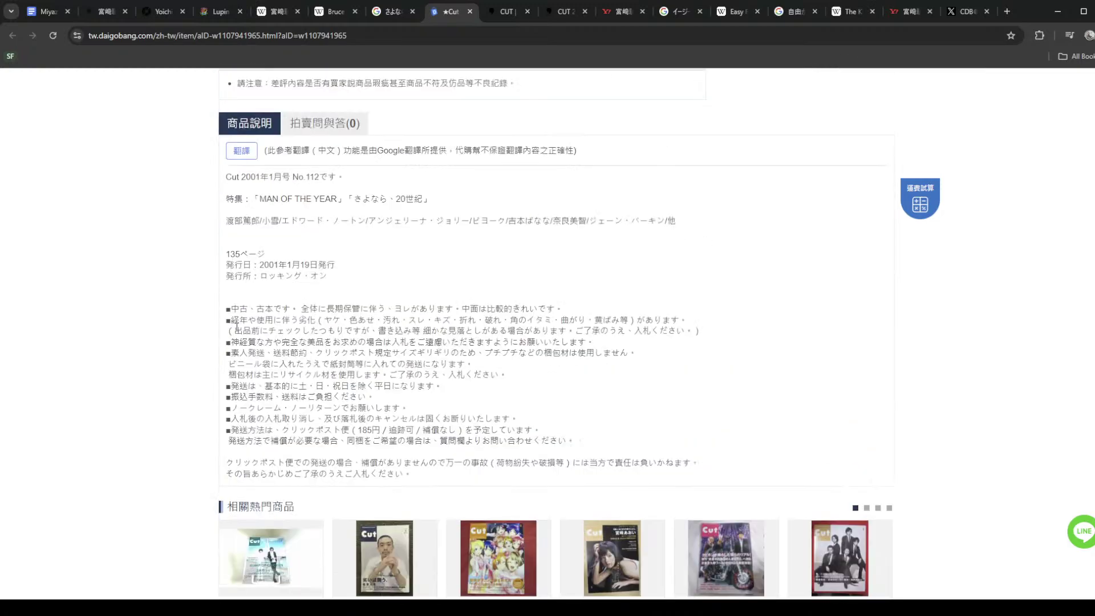
pyautogui.moveTo(237, 391); pyautogui.dragTo(370, 398)
pyautogui.click(313, 394)
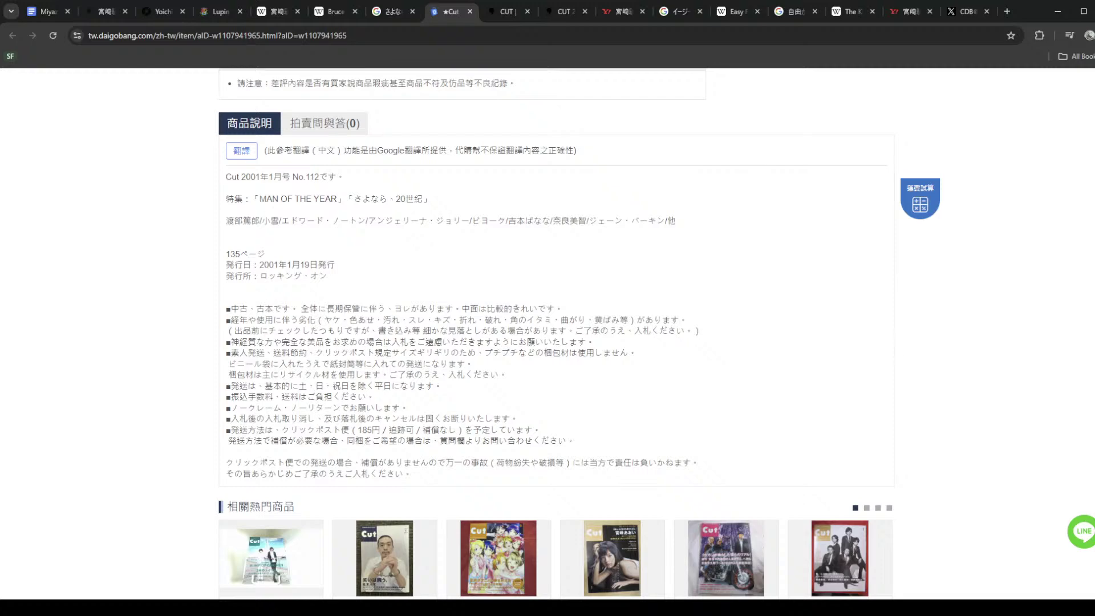
# Step: Copy the character 駿 from the rockin'on blog article's headline and search the Cut auction listing for it
pyautogui.click(106, 12)
pyautogui.moveTo(304, 138); pyautogui.dragTo(339, 140)
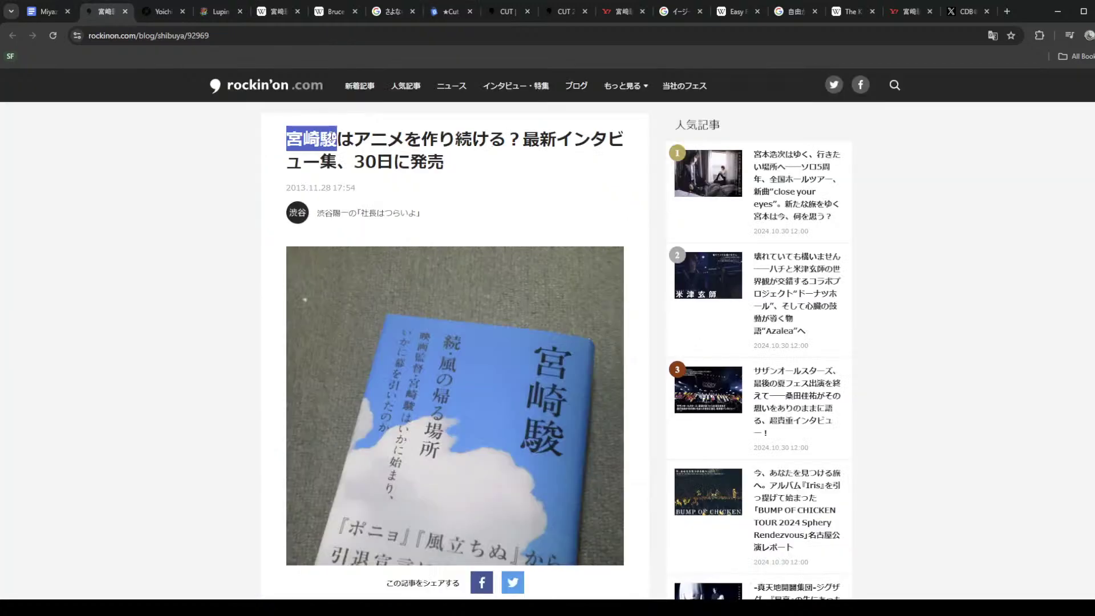
pyautogui.click(338, 140)
pyautogui.doubleClick(329, 139)
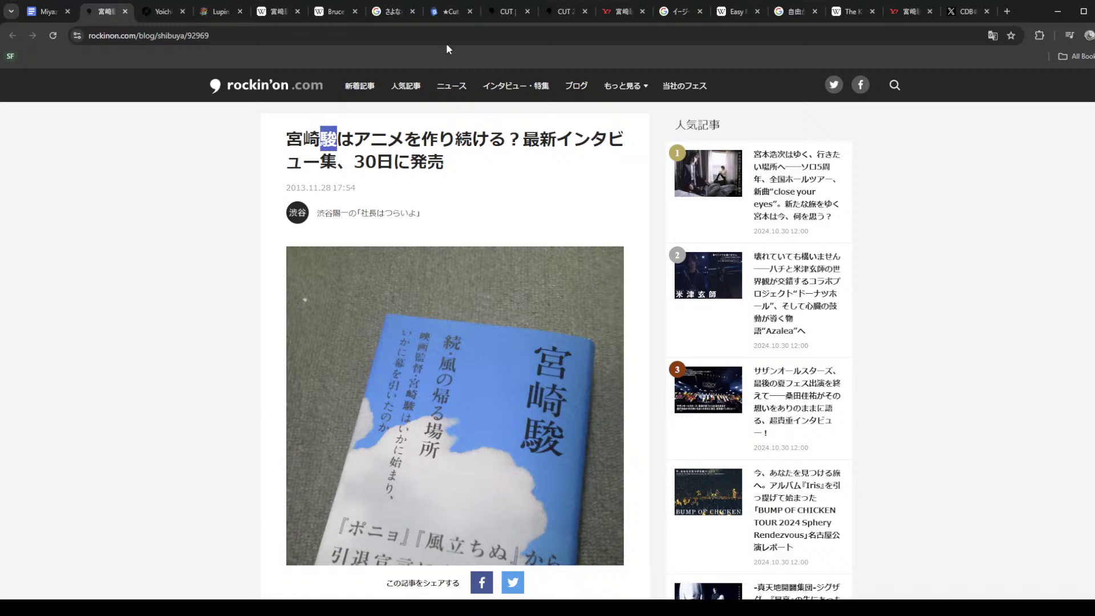
pyautogui.click(394, 12)
pyautogui.click(451, 11)
pyautogui.hotkey('ctrl', 'f')
pyautogui.hotkey('ctrl', 'v')
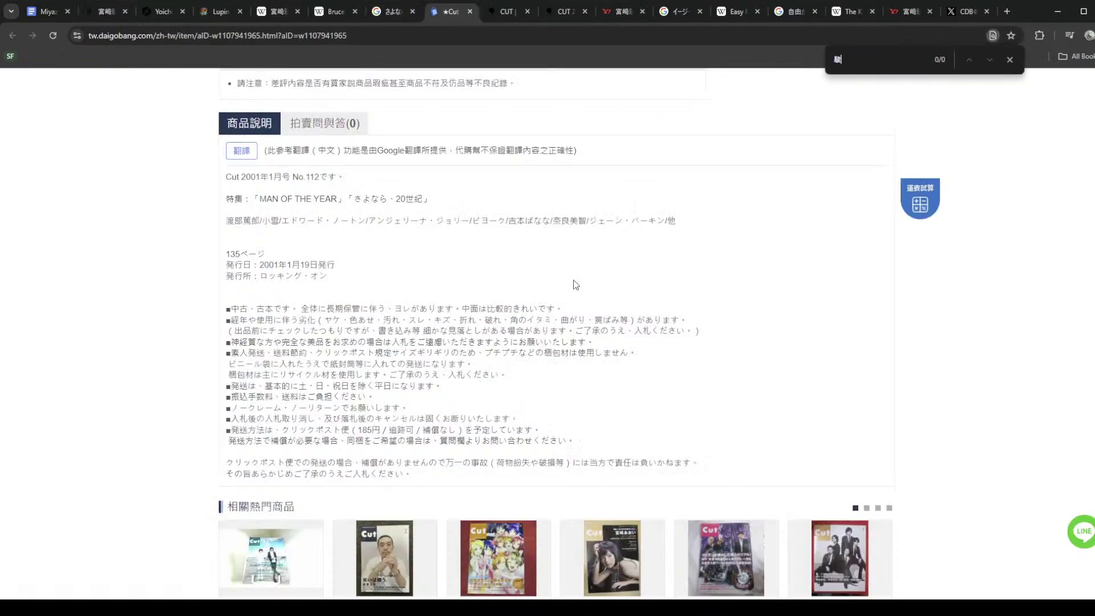
pyautogui.moveTo(575, 284); pyautogui.dragTo(580, 389)
pyautogui.click(509, 313)
pyautogui.click(550, 380)
pyautogui.moveTo(527, 287); pyautogui.dragTo(692, 285)
pyautogui.click(552, 429)
pyautogui.click(569, 273)
pyautogui.click(569, 450)
pyautogui.click(584, 299)
pyautogui.click(587, 433)
pyautogui.click(691, 285)
# Step: Return to the top of the auction listing and examine the issue date, number and names in its title
pyautogui.scroll(-4, 700, 432)
pyautogui.scroll(15, 711, 412)
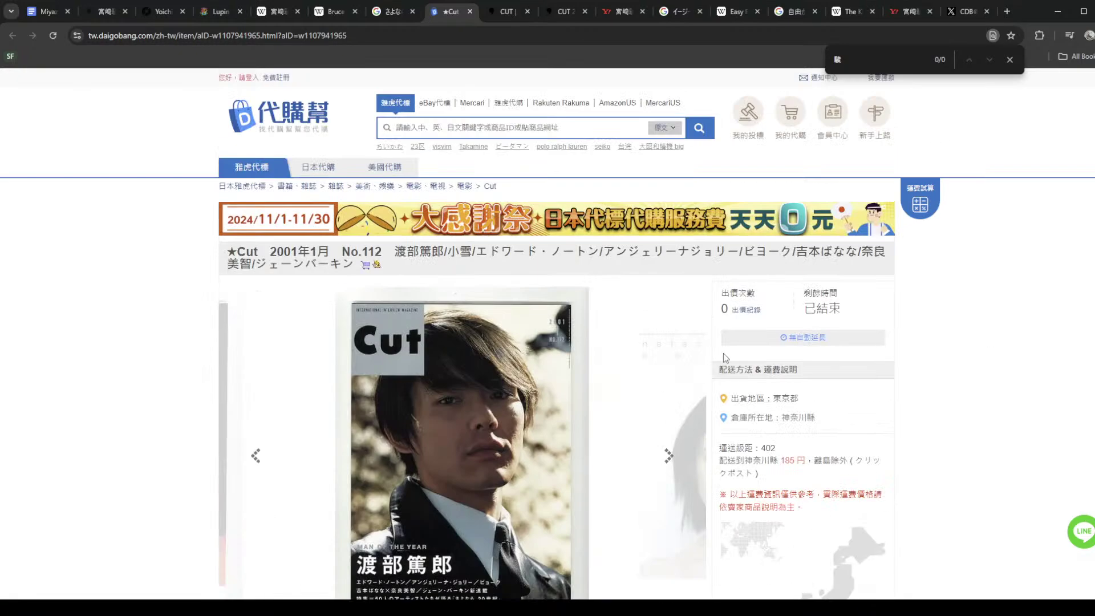
pyautogui.moveTo(329, 249); pyautogui.dragTo(276, 249)
pyautogui.click(278, 247)
pyautogui.click(299, 248)
pyautogui.click(276, 249)
pyautogui.tripleClick(365, 251)
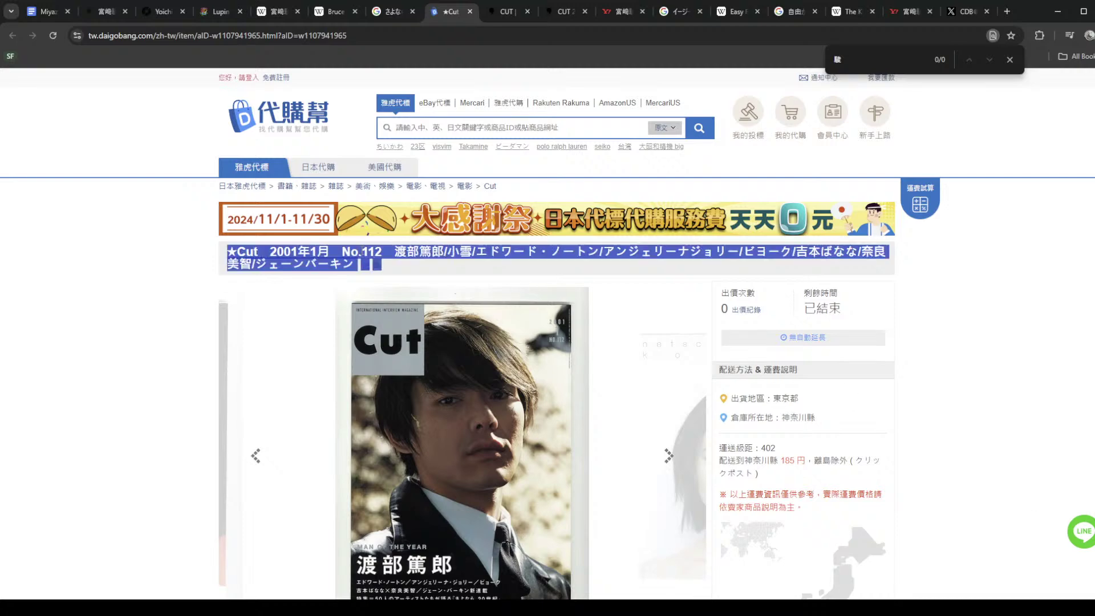
pyautogui.hotkey('alt', 'Tab')
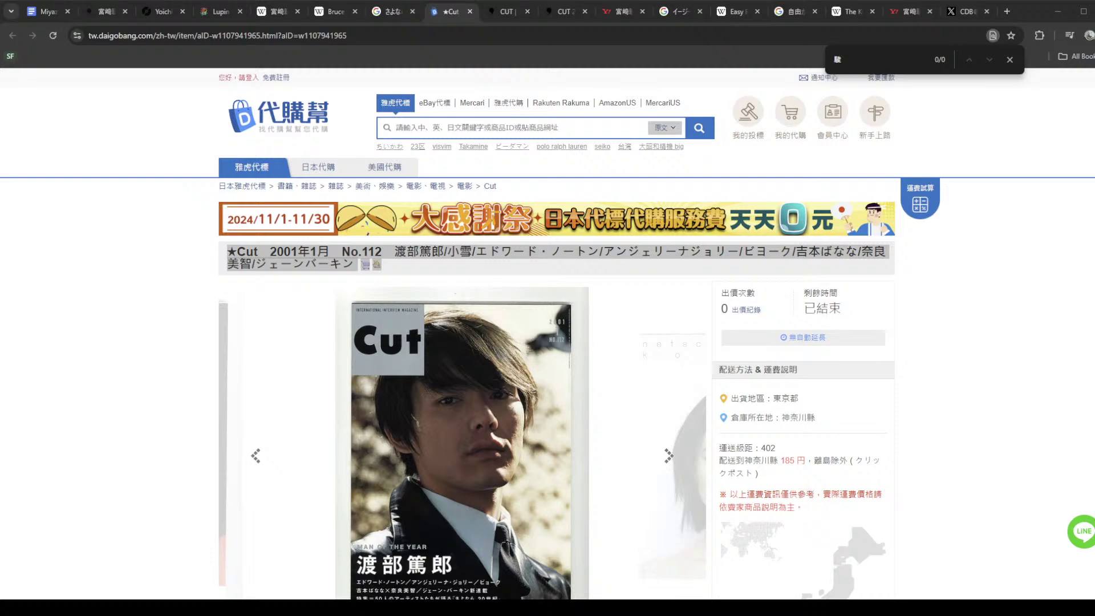
pyautogui.hotkey('alt', 'Tab')
# Step: In the Miyazaki Beatles document, replace the trailing "In" with "There is a quote attributed to Miyazaki that explicitly says,"
pyautogui.hotkey('ctrl', '1')
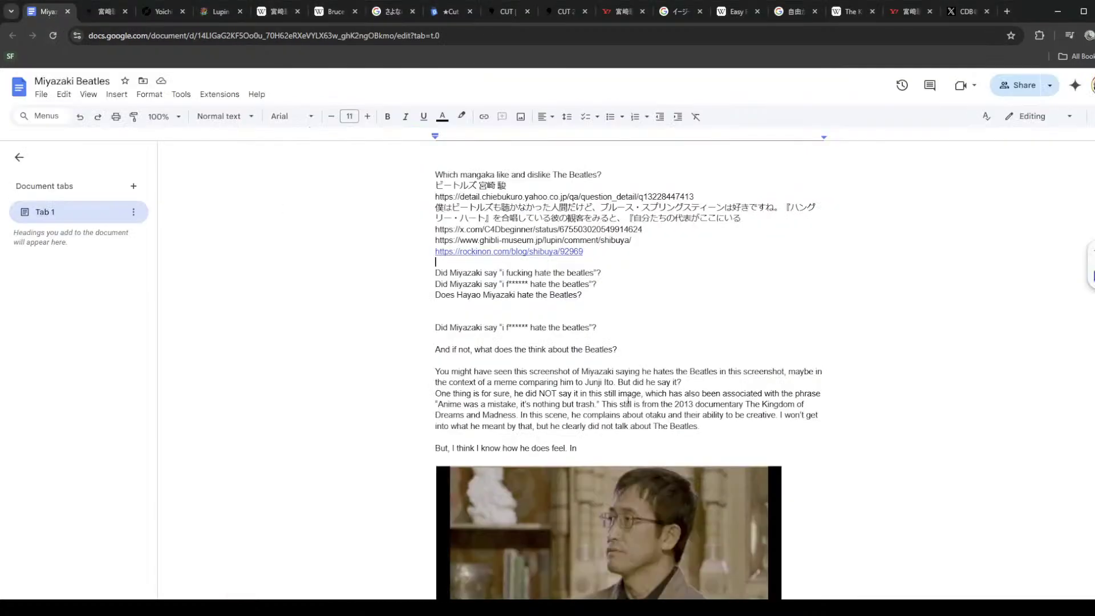
pyautogui.click(652, 446)
pyautogui.press('BackSpace')
pyautogui.press('BackSpace')
pyautogui.write('There is a ')
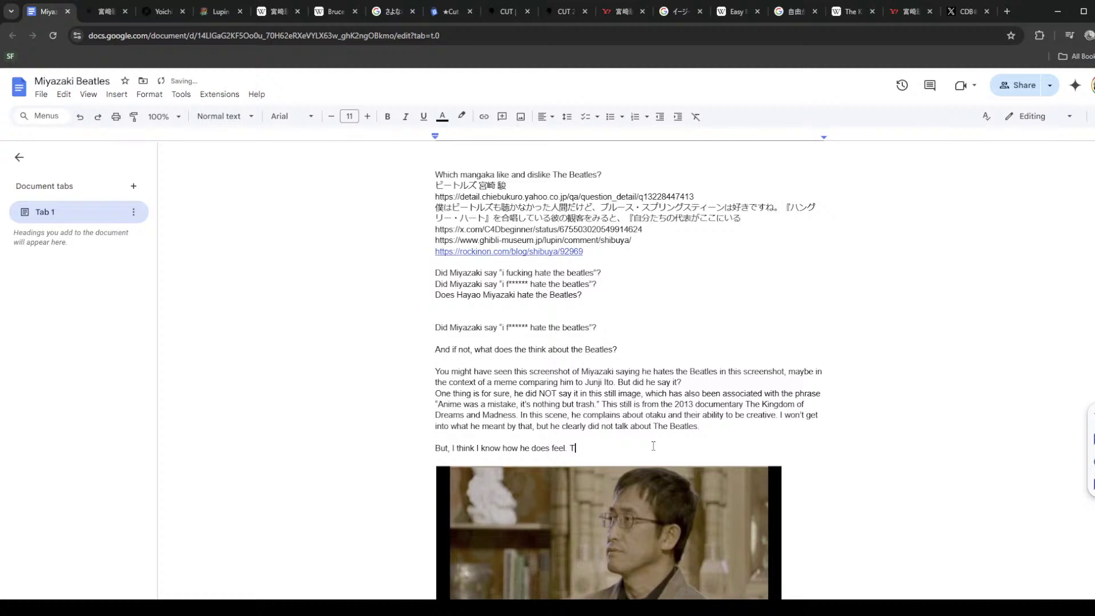
pyautogui.write('quote attributed to Miyazaki that says,')
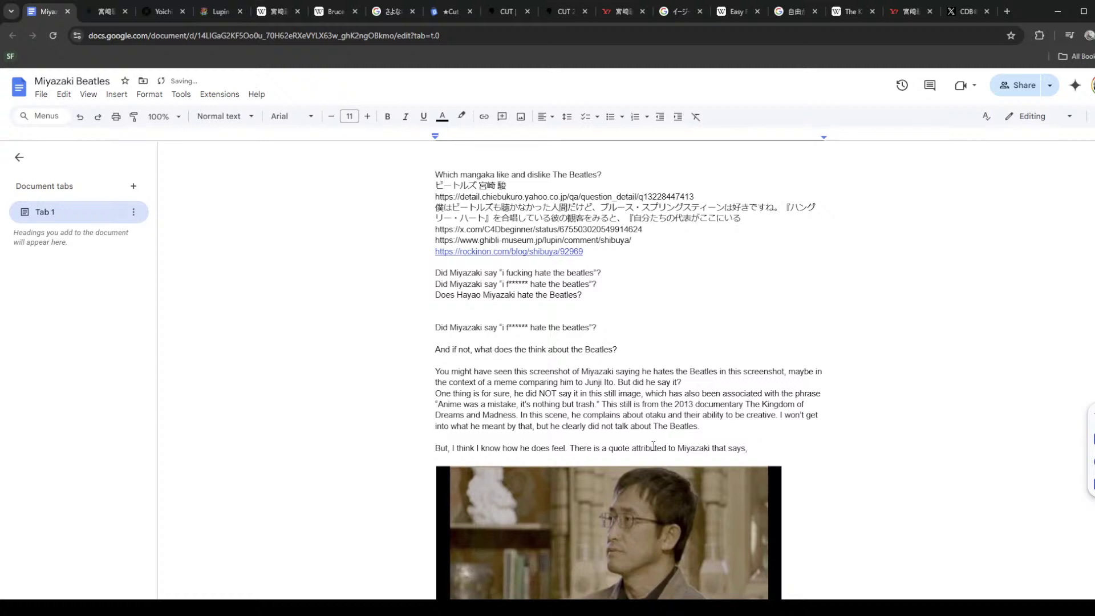
pyautogui.press('BackSpace')
pyautogui.press('BackSpace')
pyautogui.press('BackSpace')
pyautogui.press('BackSpace')
pyautogui.press('BackSpace')
pyautogui.write('explicitly says,')
# Step: Look through the open research tabs and move the イージー・ライダー search tab to just after the Easy Rider article
pyautogui.hotkey('ctrl', 'shift', 'Tab')
pyautogui.hotkey('ctrl', 'Tab')
pyautogui.hotkey('ctrl', 'shift', 'Tab')
pyautogui.hotkey('ctrl', 'shift', 'Tab')
pyautogui.hotkey('ctrl', 'Tab')
pyautogui.hotkey('ctrl', 'shift', 'Tab')
pyautogui.hotkey('ctrl', 'shift', 'Tab')
pyautogui.hotkey('ctrl', 'shift', 'Tab')
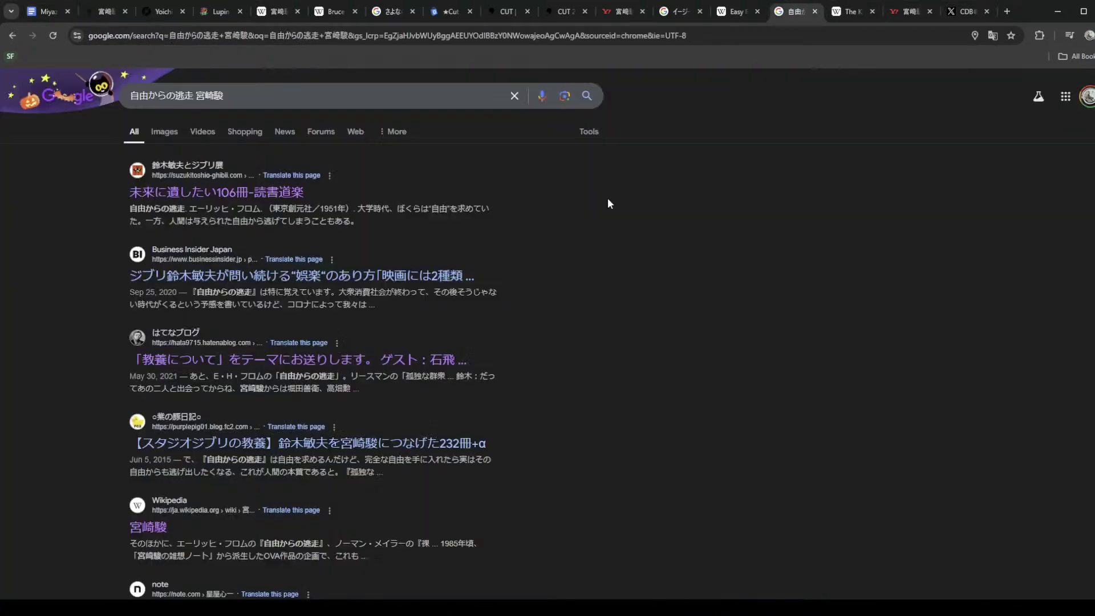
pyautogui.hotkey('ctrl', 'shift', 'Tab')
pyautogui.click(691, 16)
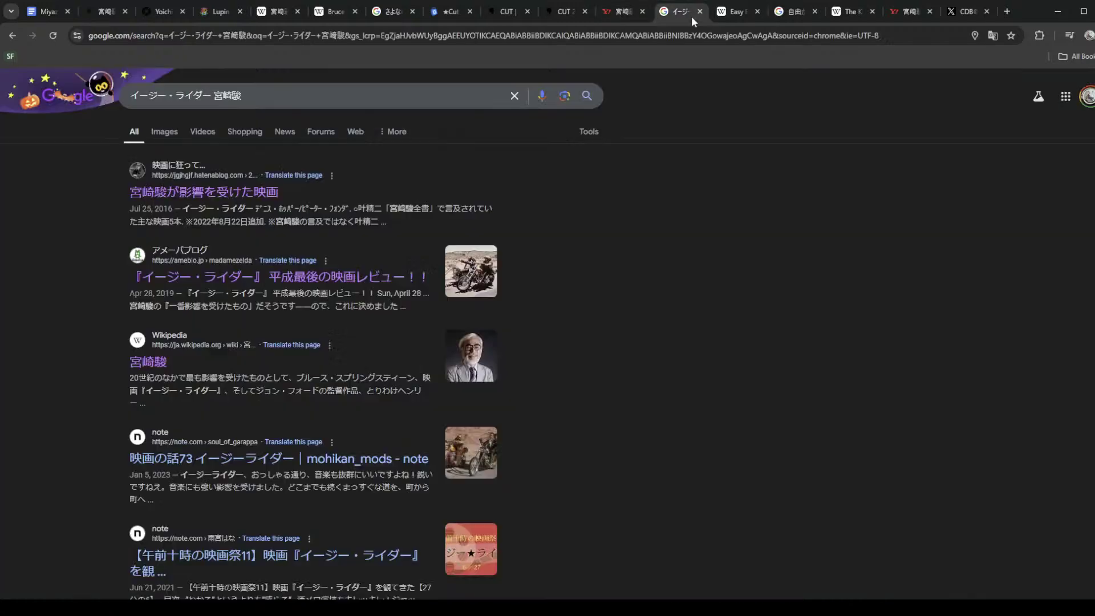
pyautogui.moveTo(691, 16); pyautogui.dragTo(744, 17)
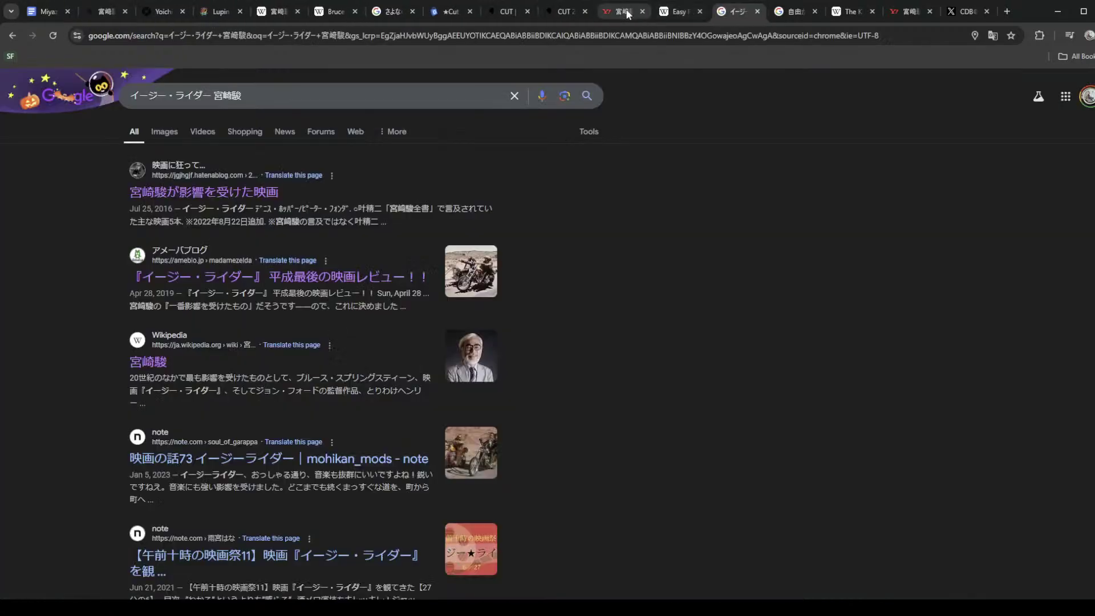
# Step: Place the Yahoo question page's tab directly before the document's tab and bring the best answer into view
pyautogui.click(626, 12)
pyautogui.moveTo(626, 13); pyautogui.dragTo(48, 11)
pyautogui.scroll(-5, 454, 341)
pyautogui.scroll(-1, 455, 341)
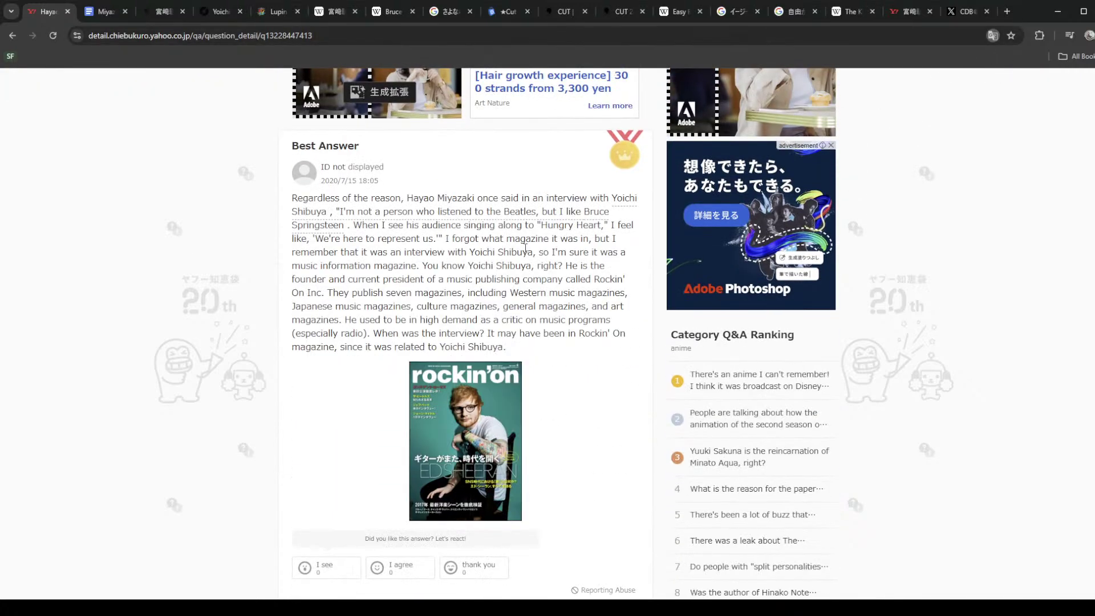
# Step: Add the quote "I'm not a person who listens to the Beatles, but I like Bruce Springsteen." to the document, checking it against the best answer
pyautogui.hotkey('ctrl', 'Tab')
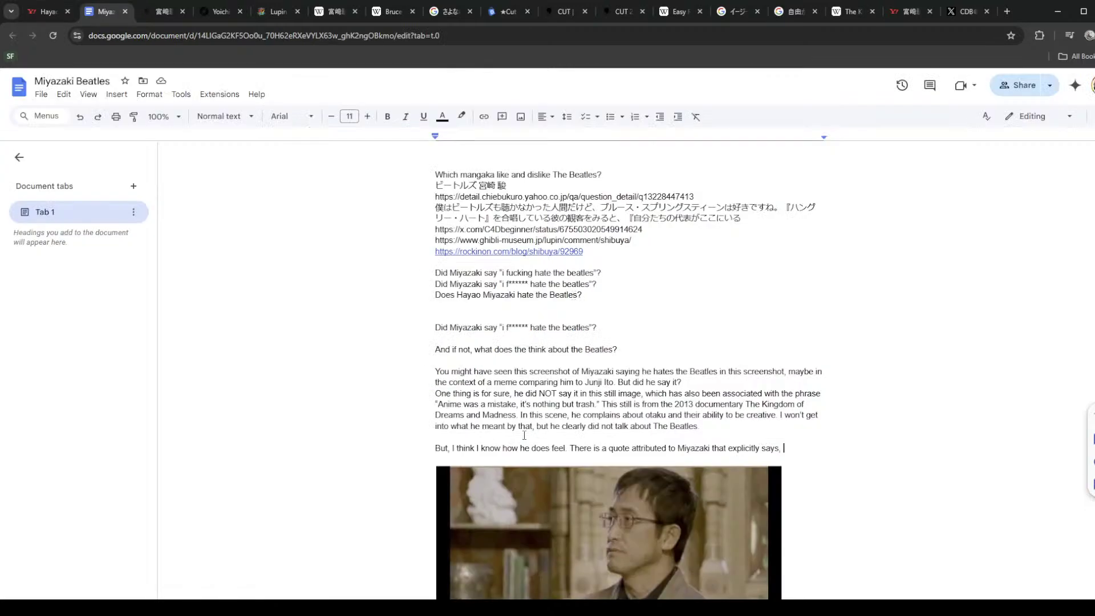
pyautogui.write('"I\'m not a person who l')
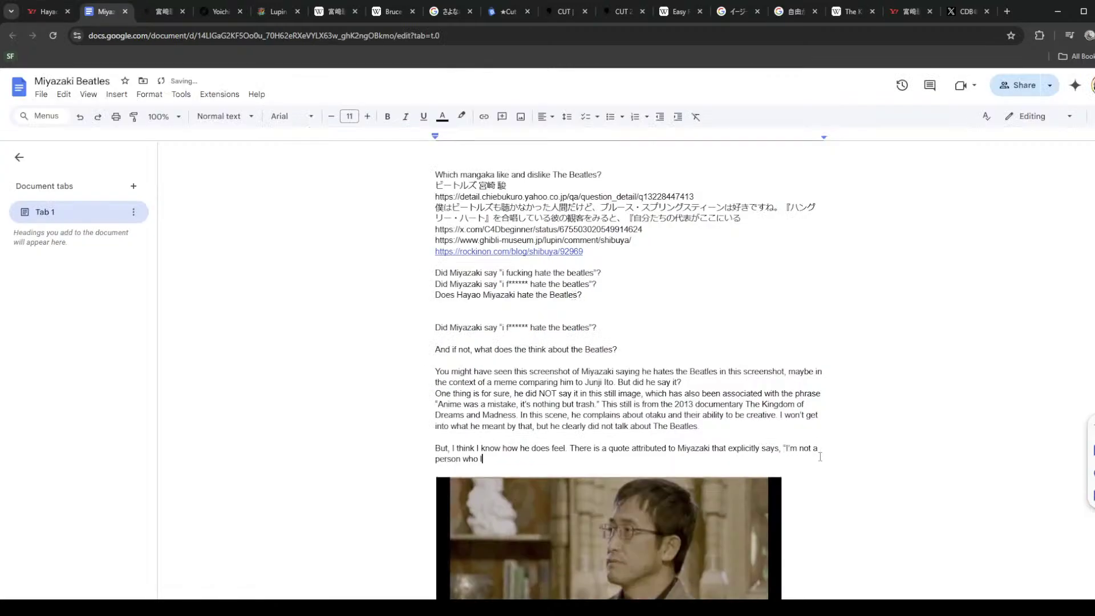
pyautogui.write('istens to the Beatles')
pyautogui.hotkey('ctrl', 'shift', 'Tab')
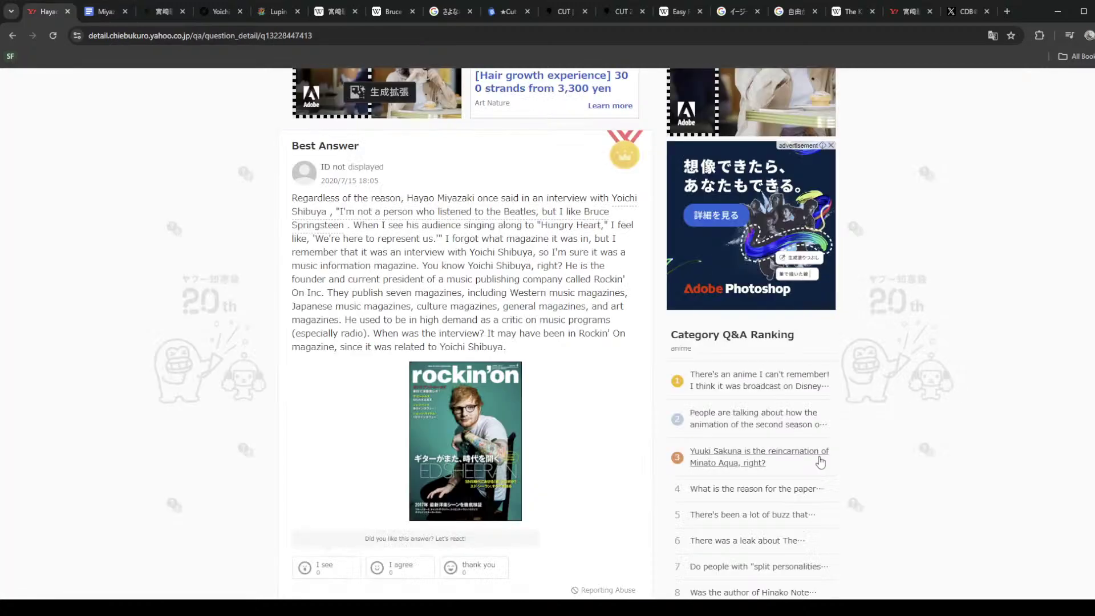
pyautogui.hotkey('ctrl', 'Tab')
pyautogui.write(', but I ')
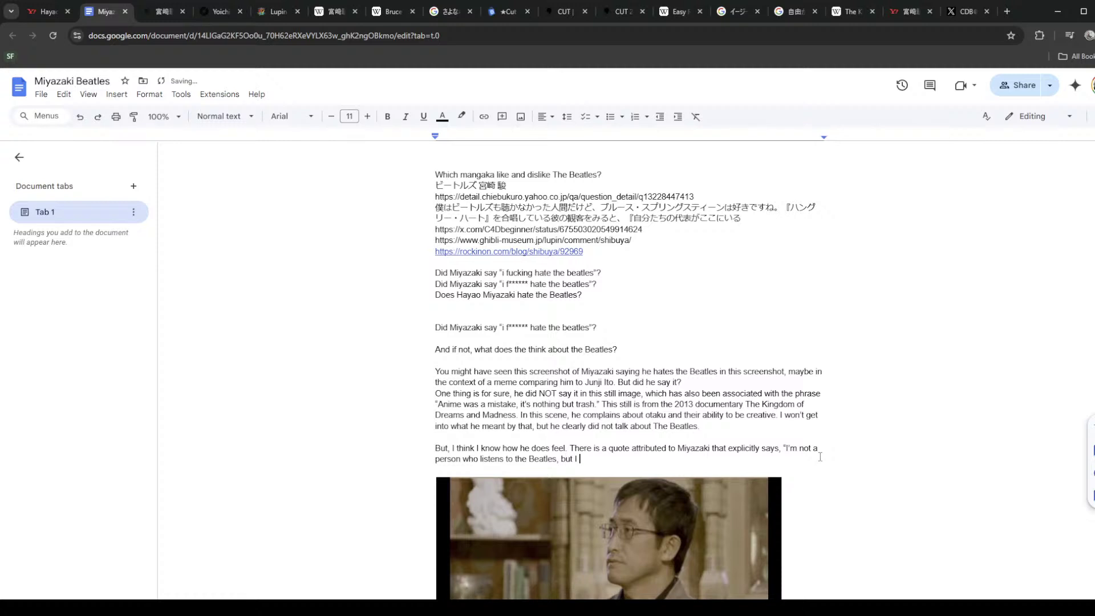
pyautogui.write('like Bruce Springstee')
pyautogui.write('n." ')
# Step: Continue the Springsteen quote paragraph with "This is cited as being from an interview with"
pyautogui.write('This sup')
pyautogui.press('BackSpace')
pyautogui.press('BackSpace')
pyautogui.press('BackSpace')
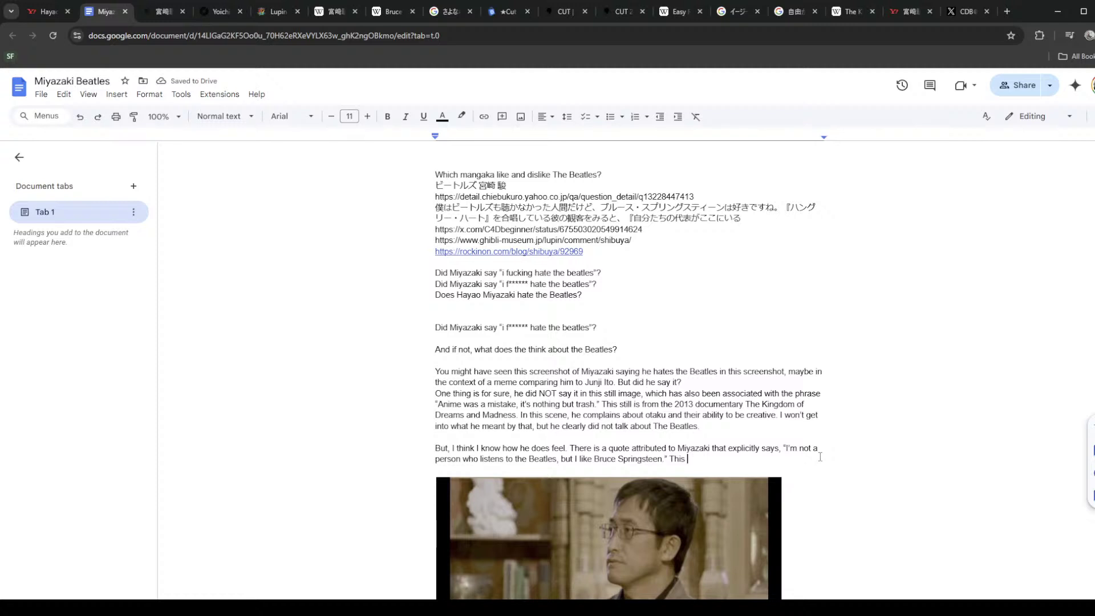
pyautogui.write('is cited as being in')
pyautogui.write('a')
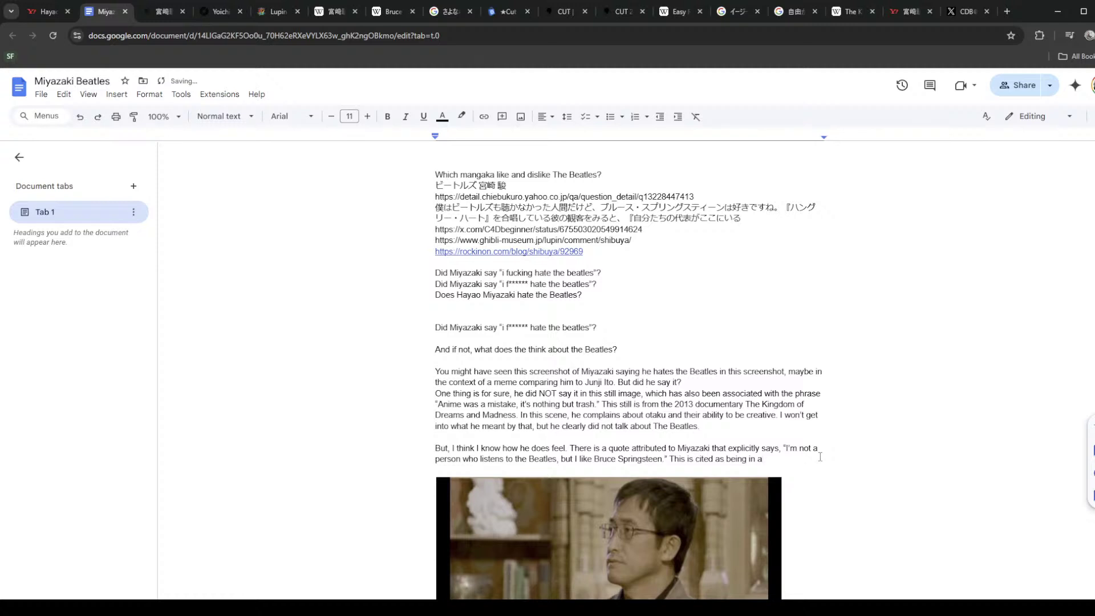
pyautogui.write('n interview')
pyautogui.hotkey('ctrl', 'shift', 'Left')
pyautogui.hotkey('ctrl', 'shift', 'Left')
pyautogui.hotkey('ctrl', 'shift', 'Left')
pyautogui.write('from an interview with')
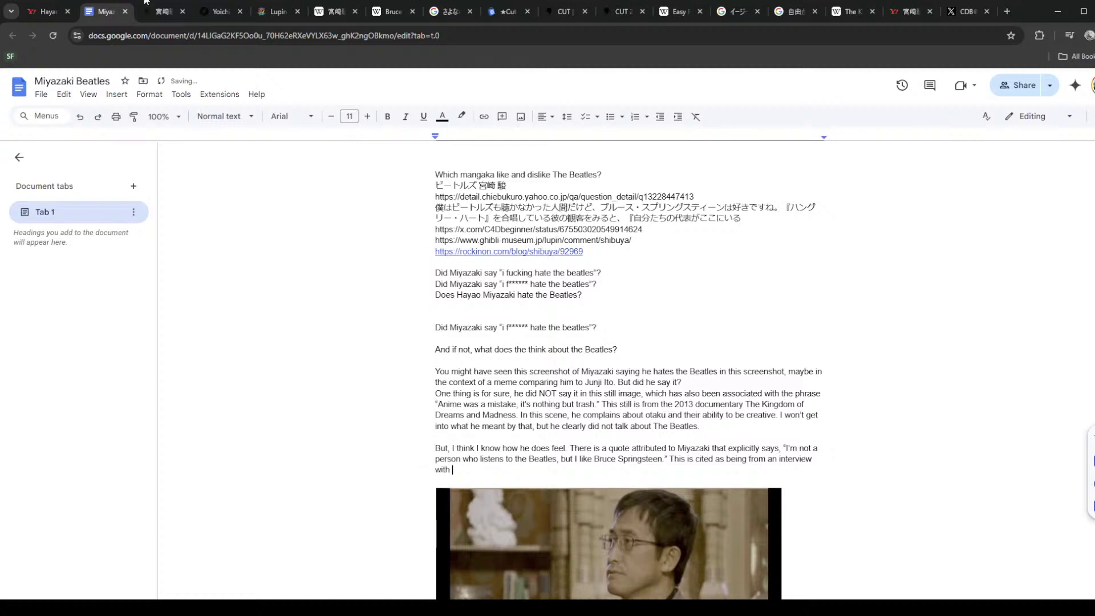
# Step: Check the interviewer's profession in the Yoichi Shibuya article and add "music critic and editor Yoichi Shibuya" to the sentence
pyautogui.click(220, 11)
pyautogui.moveTo(408, 203); pyautogui.dragTo(520, 248)
pyautogui.click(376, 228)
pyautogui.moveTo(382, 220)
pyautogui.mouseDown()
pyautogui.moveTo(422, 221)
pyautogui.moveTo(382, 221)
pyautogui.mouseUp()
pyautogui.click(419, 221)
pyautogui.click(383, 221)
pyautogui.click(114, 4)
pyautogui.write('music critic and editor Yoichi Shibuya')
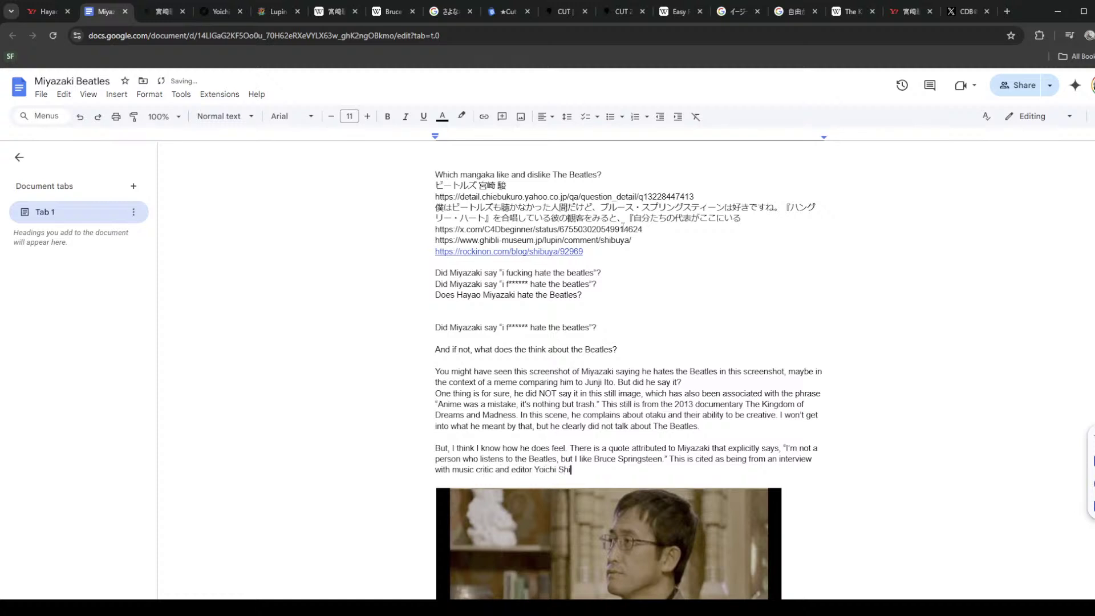
# Step: Complete the interview sentence with "from the January 2001 edition of his magazine Cut."
pyautogui.write('rom his 2001')
pyautogui.hotkey('ctrl', 'shift', 'Left')
pyautogui.hotkey('ctrl', 'shift', 'Left')
pyautogui.press('BackSpace')
pyautogui.write('the ')
pyautogui.write('200')
pyautogui.write('January')
pyautogui.press('End')
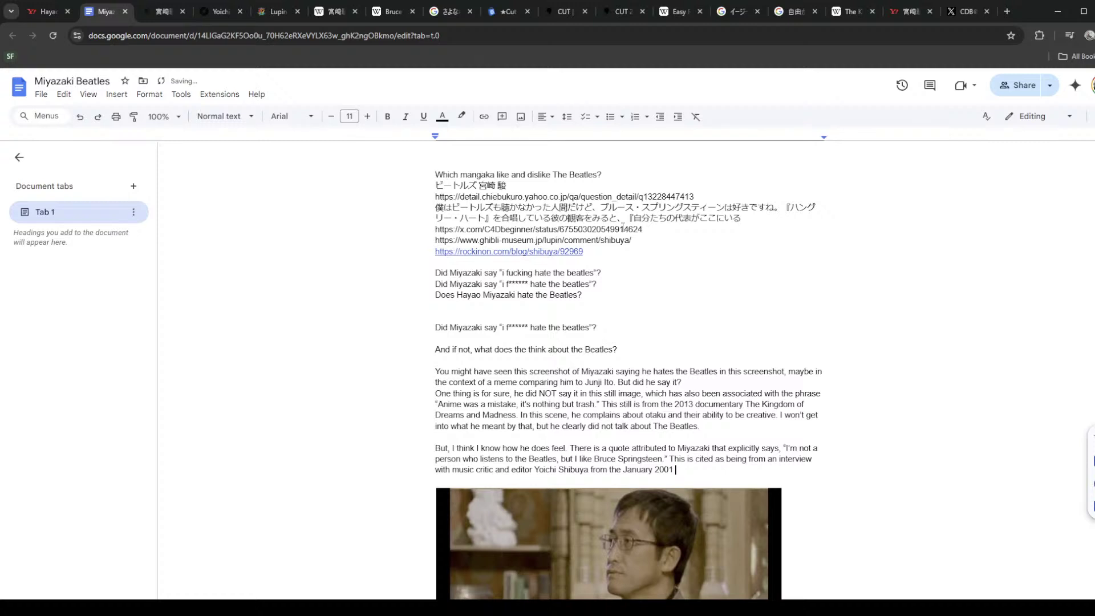
pyautogui.write('edition of his h')
pyautogui.press('BackSpace')
pyautogui.write('magazine Cut.')
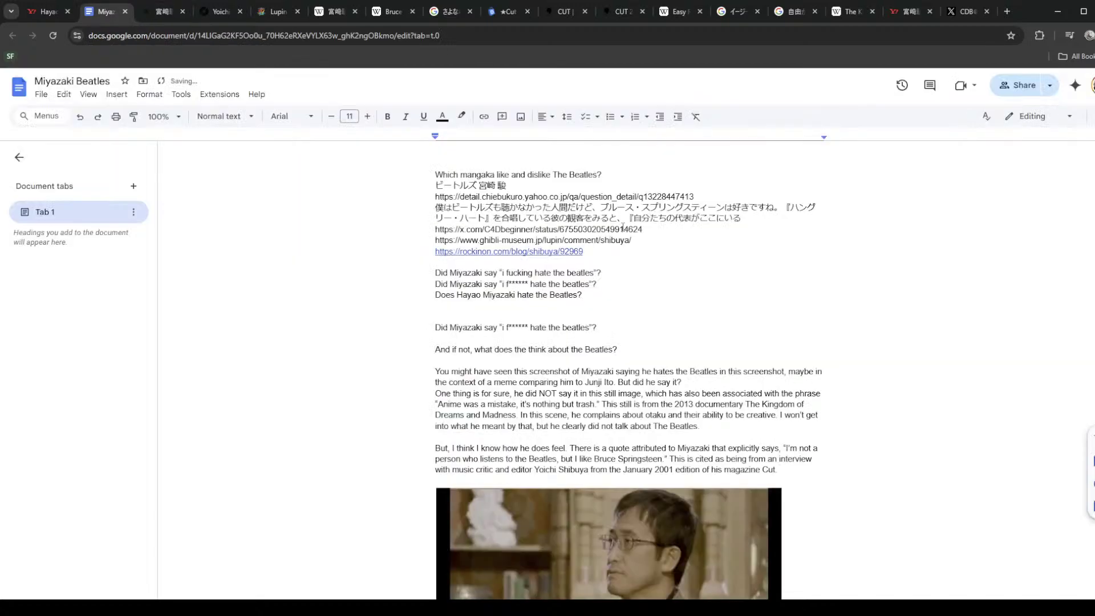
# Step: Add "I don't have a copy, but it seems reputable. There are multiple sources attesting to Miyazaki saying this in Cut,"
pyautogui.write("I don't have a copy,")
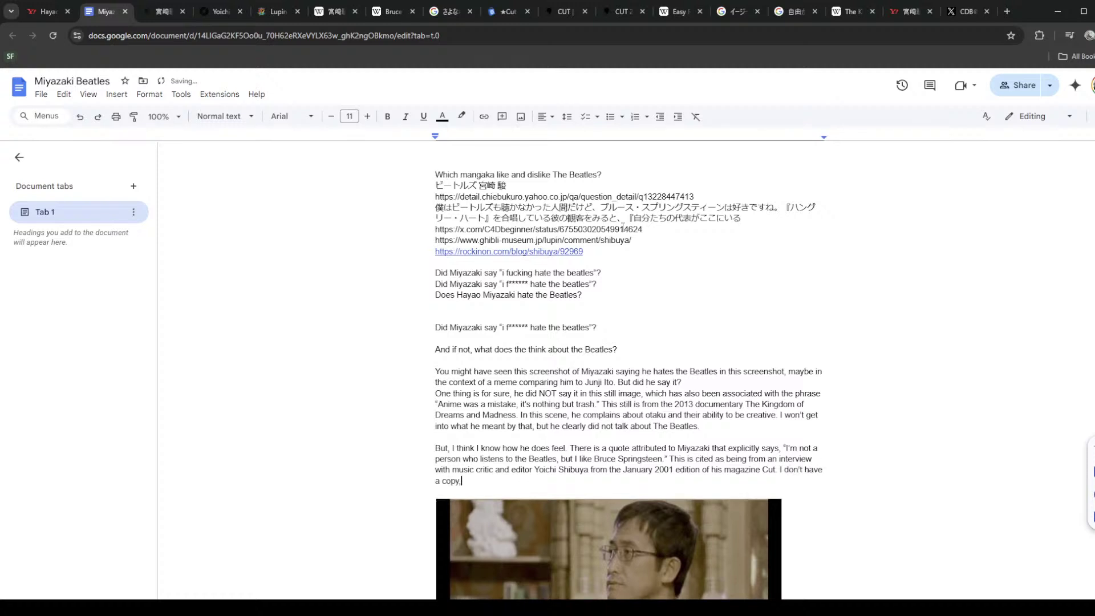
pyautogui.write(' but it seems reputable. There are multi')
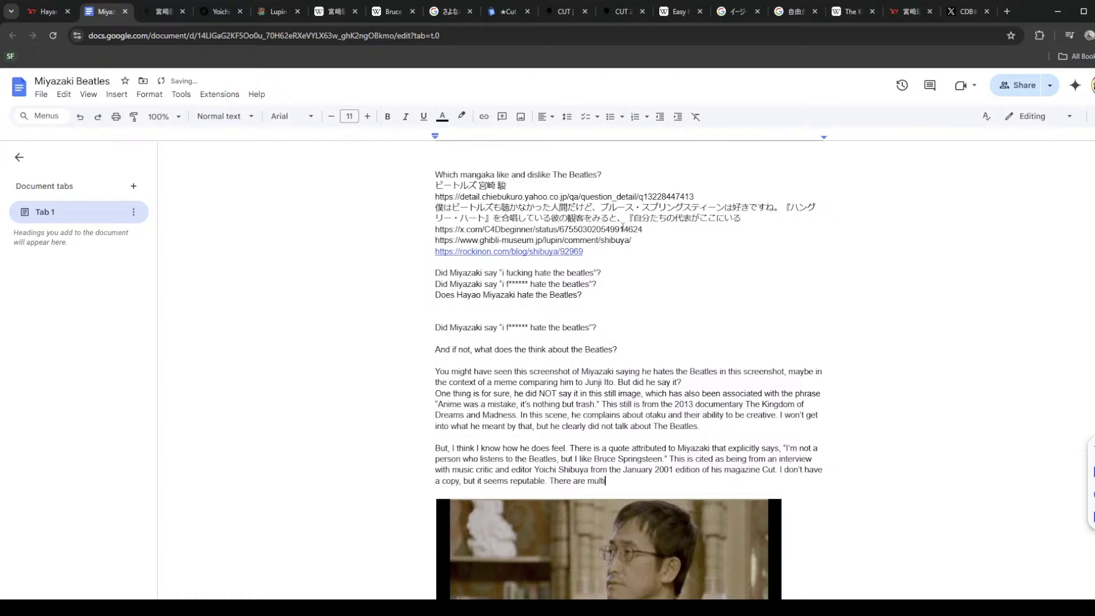
pyautogui.write('ple sources attesting to Miyazaki ')
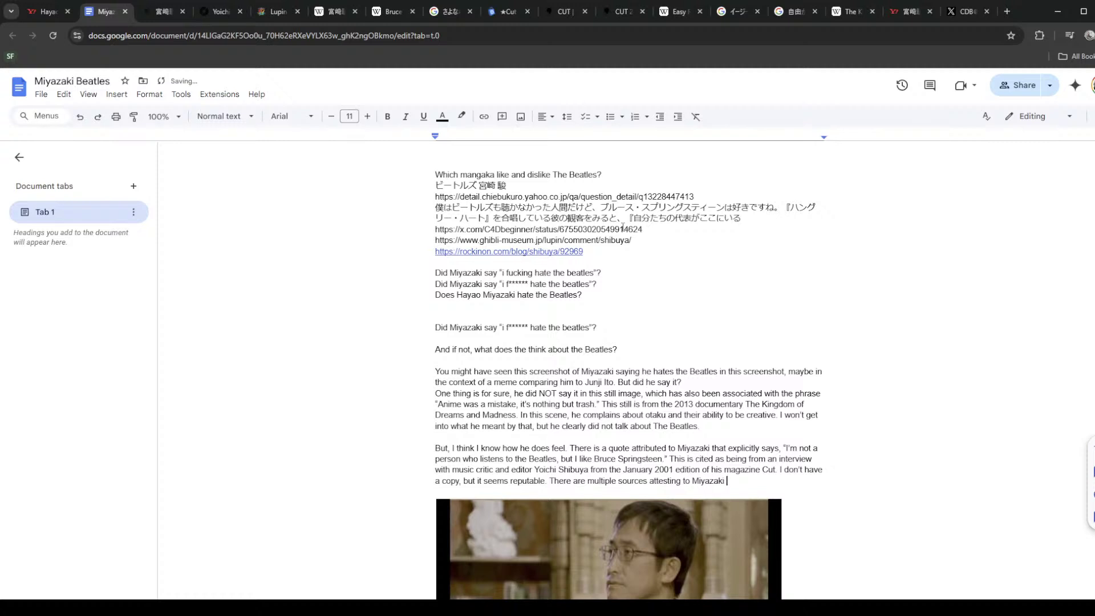
pyautogui.write('saying this in Cut,')
# Step: Reword the end of the sources sentence to "saying this quote in particular or being fond of Bruce Springsteen in this issue"
pyautogui.hotkey('ctrl', 'Tab')
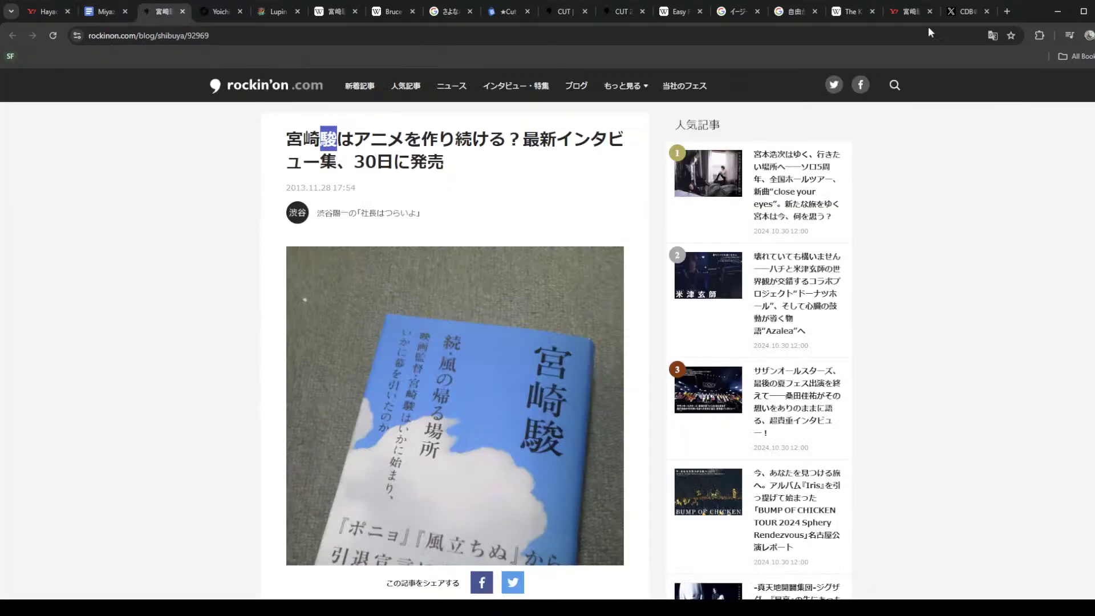
pyautogui.click(910, 9)
pyautogui.click(856, 11)
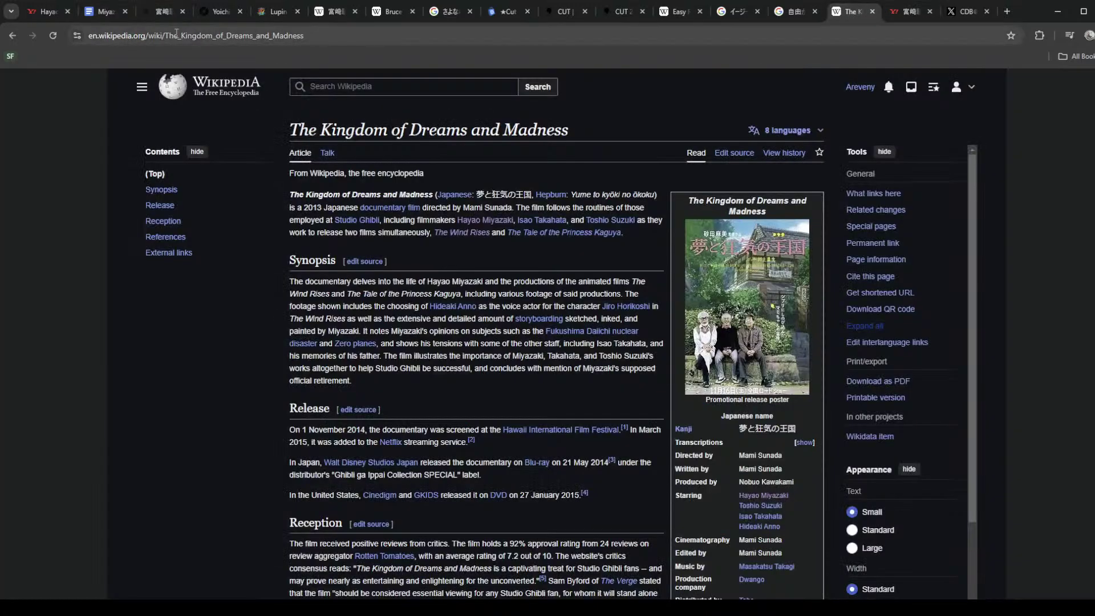
pyautogui.click(105, 17)
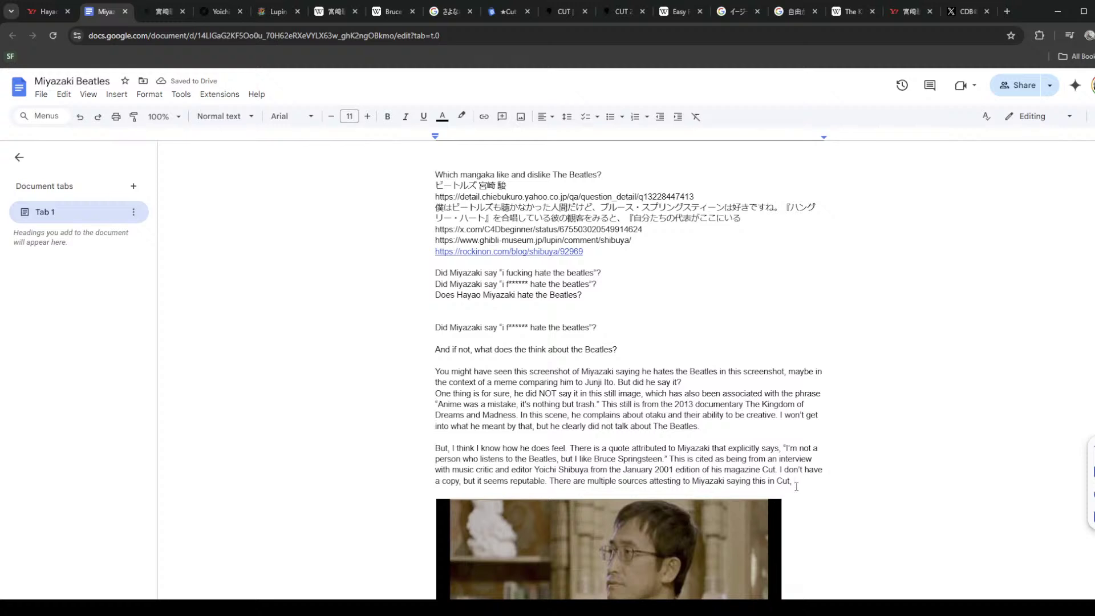
pyautogui.hotkey('ctrl', 'Left')
pyautogui.hotkey('ctrl', 'shift', 'Left')
pyautogui.hotkey('ctrl', 'shift', 'Left')
pyautogui.write('saying this quote in particu')
pyautogui.write('lar or being fond')
pyautogui.write(' of Bruce ')
pyautogui.write('Springsteen')
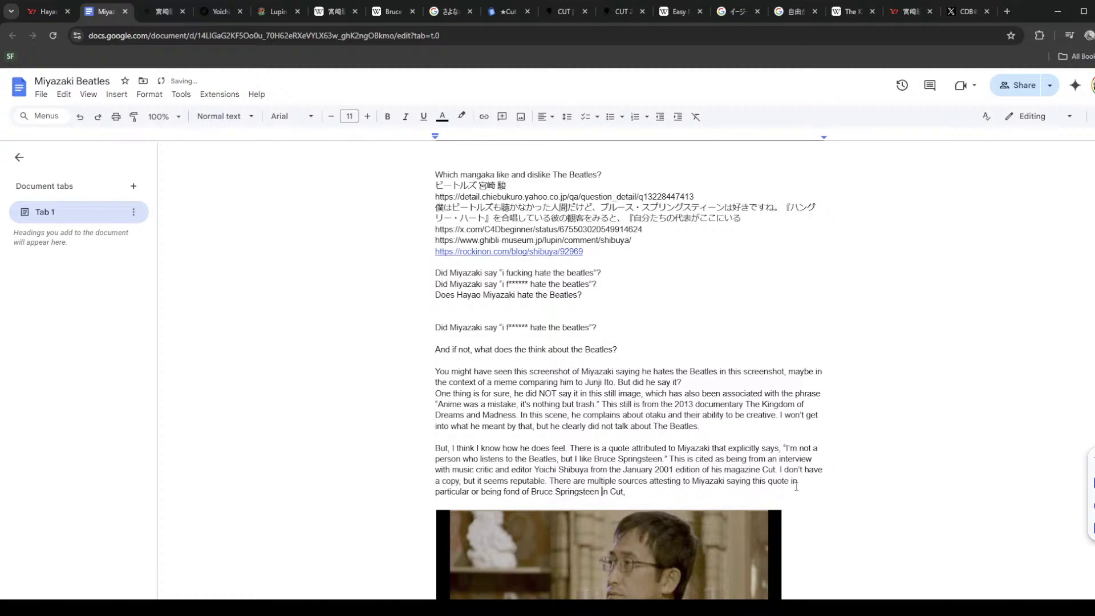
pyautogui.hotkey('ctrl', 'shift', 'Right')
pyautogui.write('this issue')
# Step: Look up the release year of Easy Rider in its Wikipedia article and return to the document
pyautogui.hotkey('ctrl', 'shift', 'Tab')
pyautogui.hotkey('ctrl', 'shift', 'Tab')
pyautogui.hotkey('ctrl', 'shift', 'Tab')
pyautogui.hotkey('ctrl', 'shift', 'Tab')
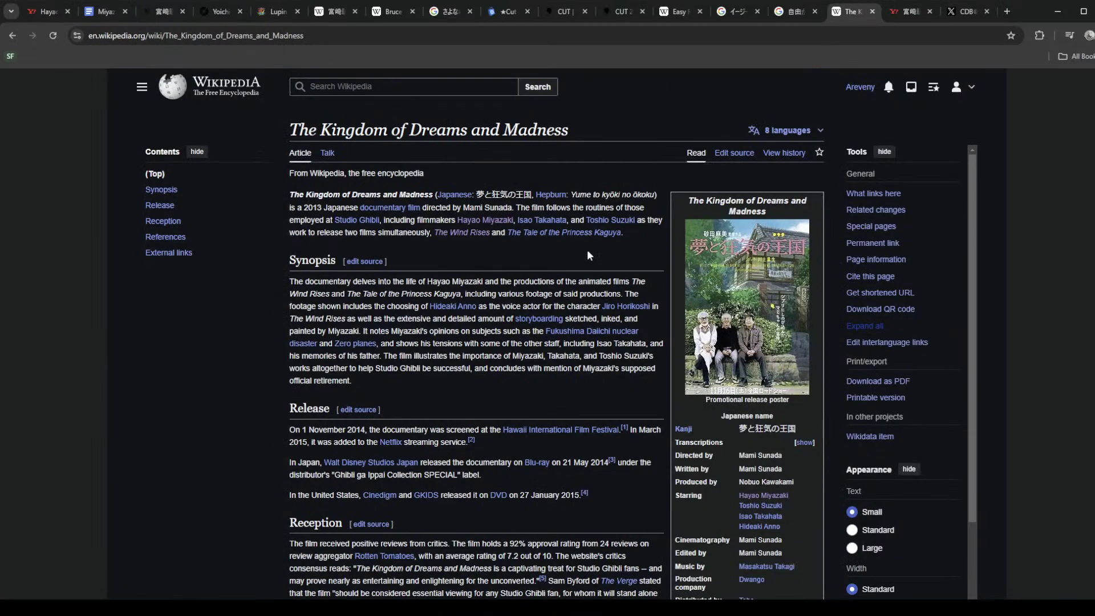
pyautogui.click(678, 11)
pyautogui.moveTo(387, 133); pyautogui.dragTo(573, 239)
pyautogui.click(563, 236)
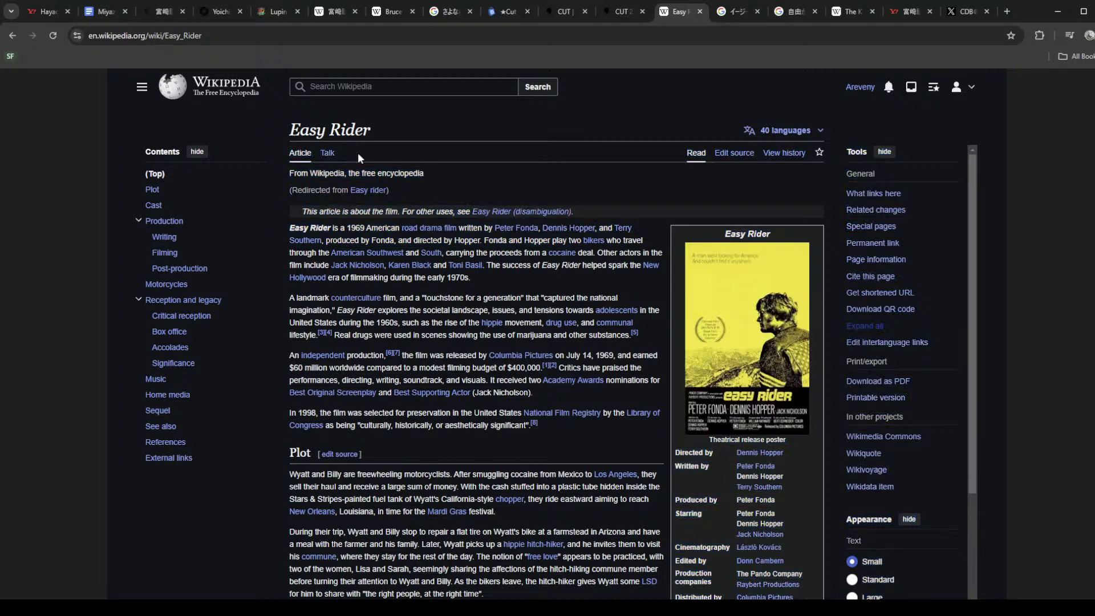
pyautogui.doubleClick(353, 227)
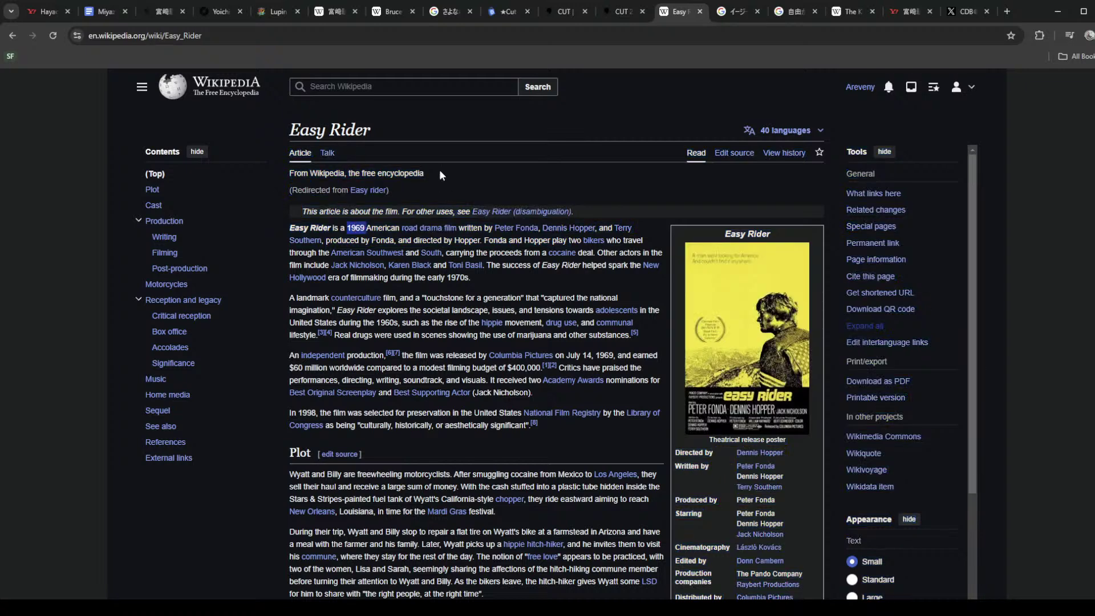
pyautogui.click(41, 12)
pyautogui.hotkey('ctrl', 'Tab')
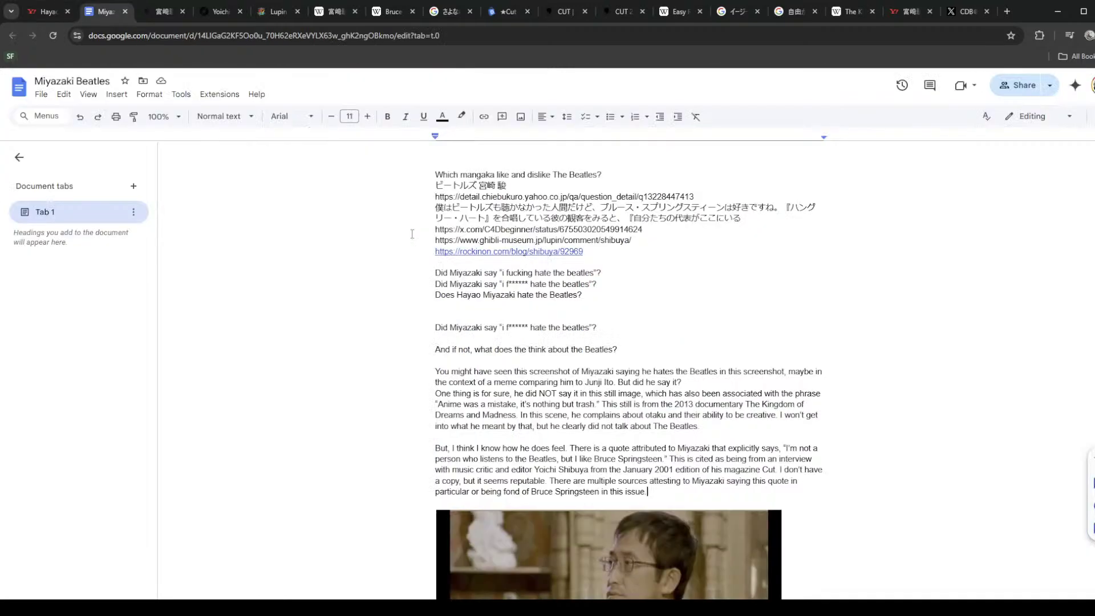
# Step: Add the sentence "He also cites that he enjoys the 1969 film Easy Rider." and start a new paragraph below it
pyautogui.write('issue. He also cites that 1969')
pyautogui.press('Left')
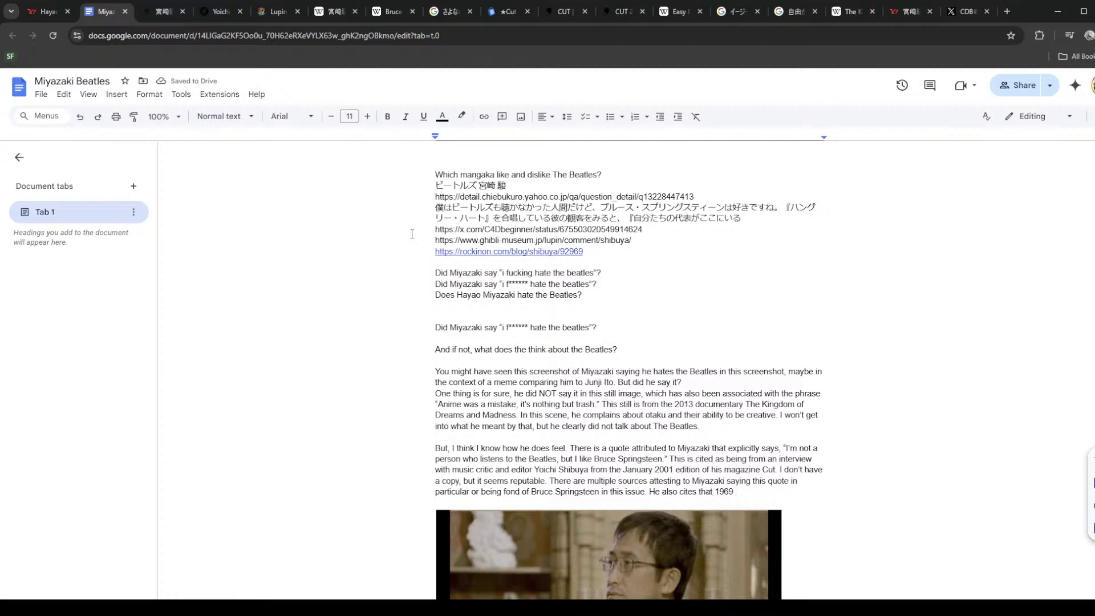
pyautogui.write('he enjoys the')
pyautogui.press('End')
pyautogui.write('film Eas')
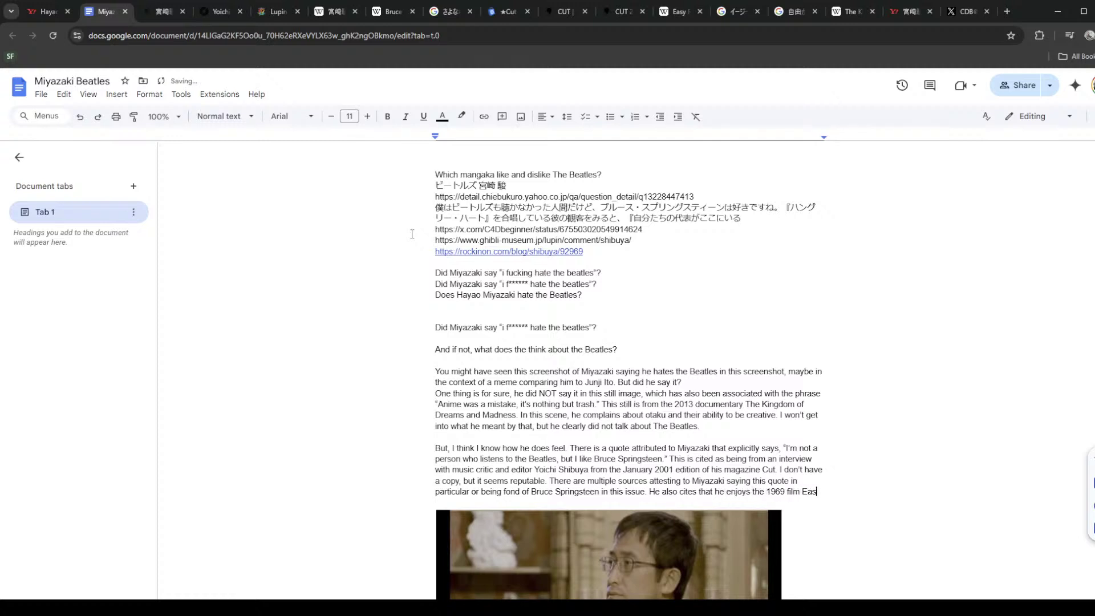
pyautogui.write('y Rider')
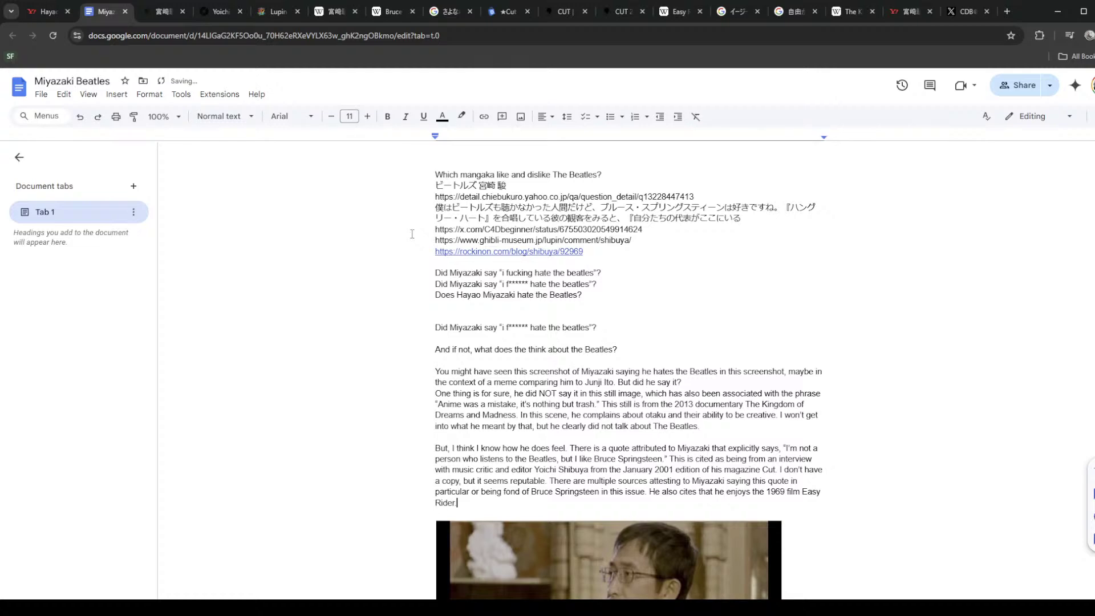
pyautogui.write('.')
pyautogui.press('Return')
pyautogui.press('Return')
# Step: Replace "He also cites" with "Where he also said" in the Easy Rider sentence
pyautogui.scroll(-2, 499, 273)
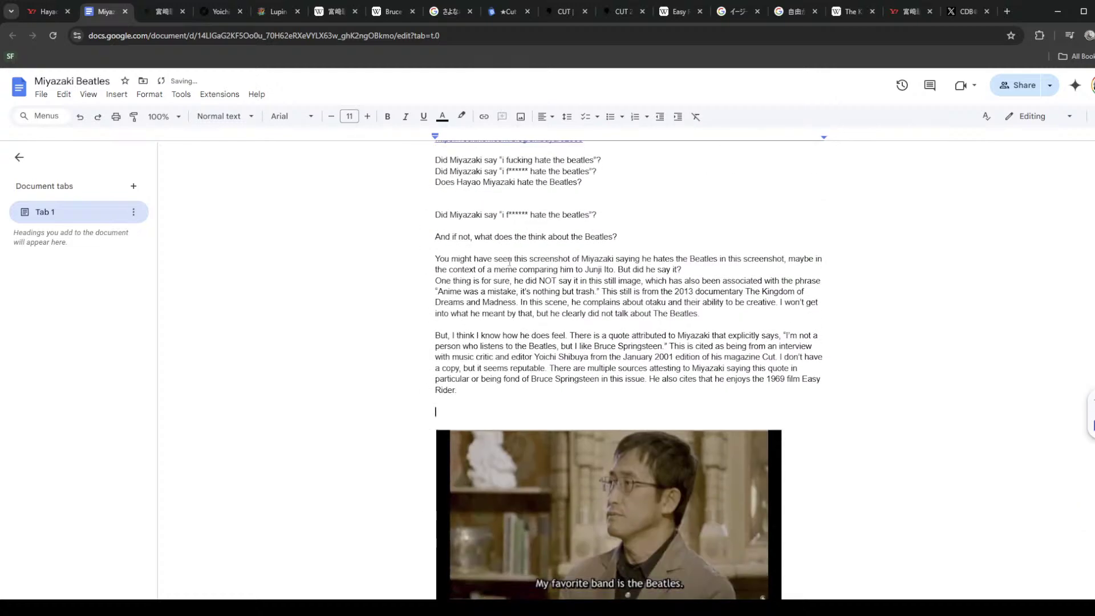
pyautogui.moveTo(712, 379); pyautogui.dragTo(649, 379)
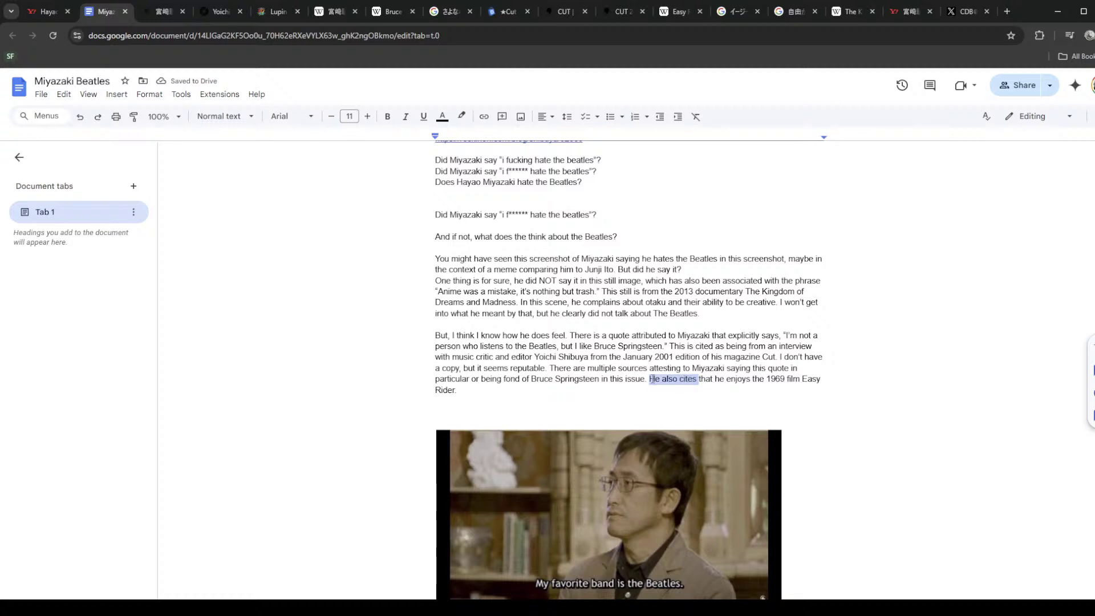
pyautogui.write('Whathere he als')
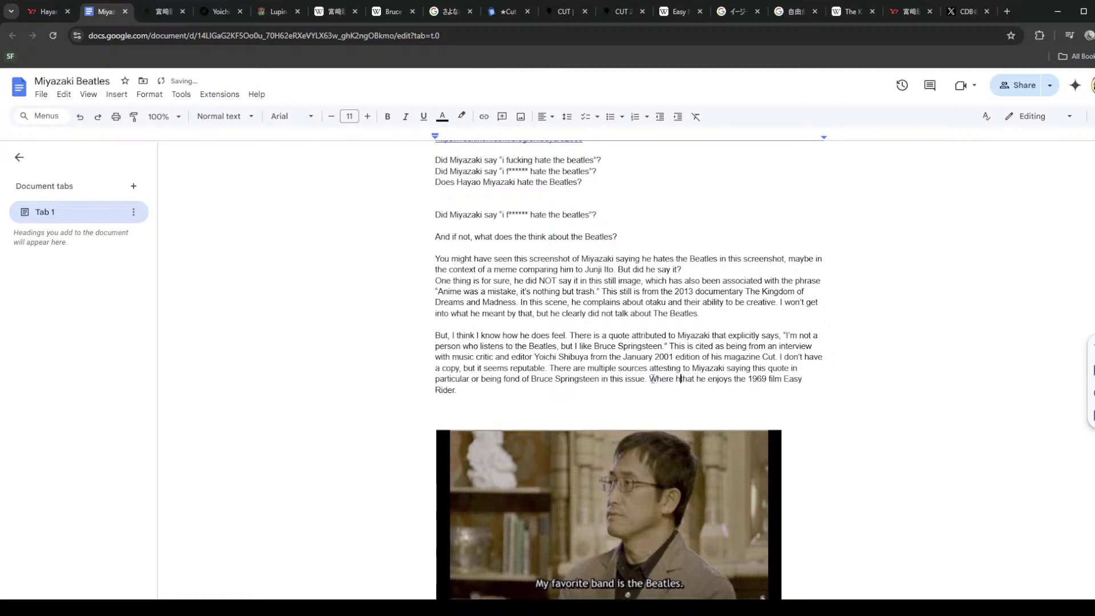
pyautogui.write('o said t')
pyautogui.press('Down')
pyautogui.press('Down')
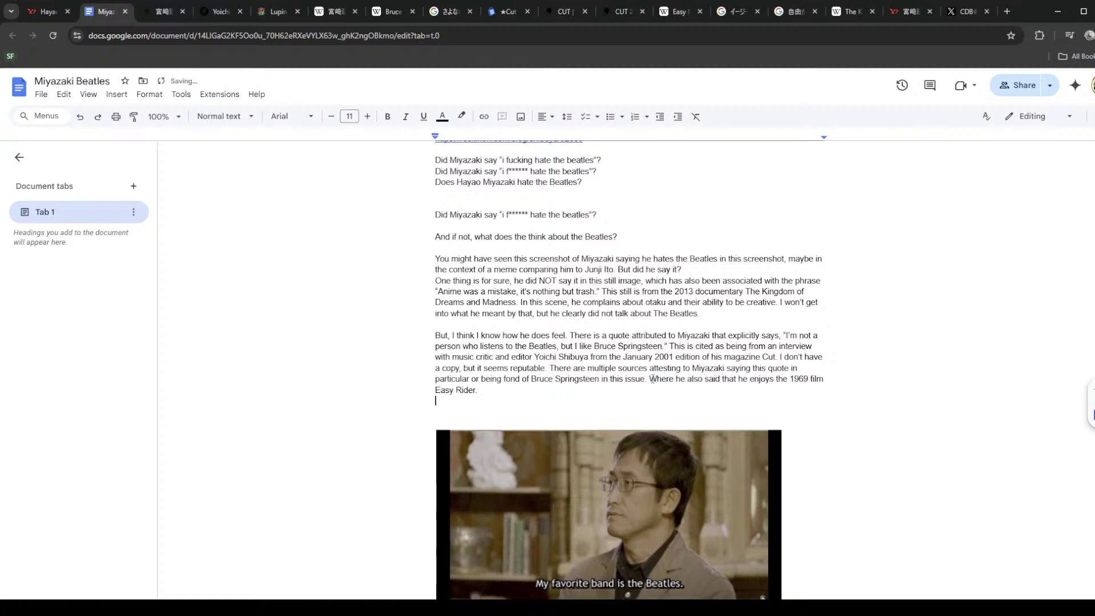
# Step: Write the closing sentence "So to summarize, he probably doesn't fucking hate the beatles." above the meme image
pyautogui.press('Return')
pyautogui.write("So to summarize, he doesn't")
pyautogui.scroll(-5, 679, 331)
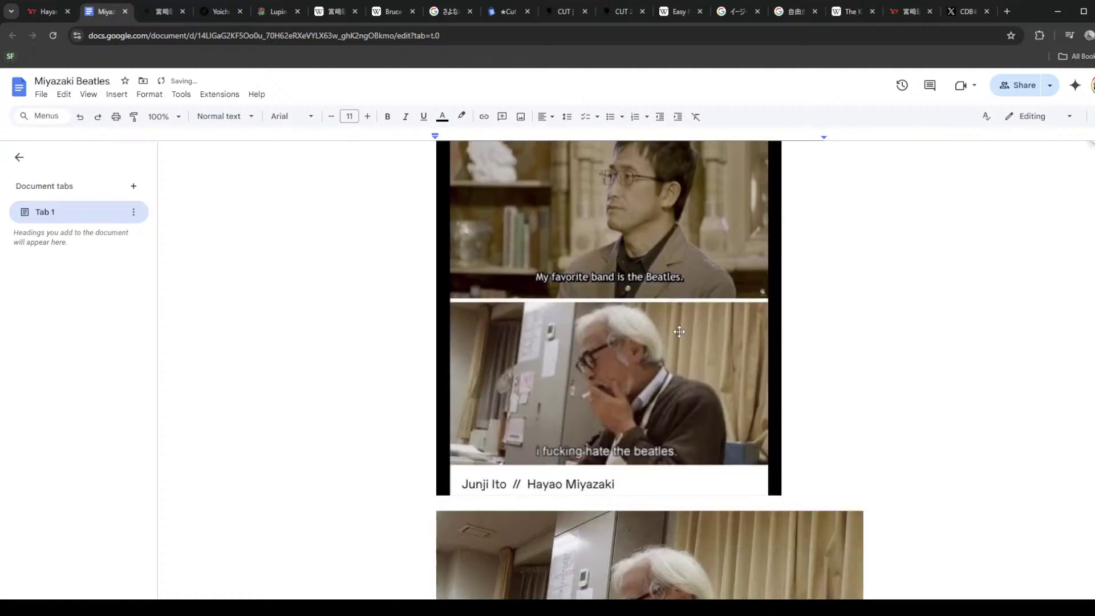
pyautogui.scroll(-1, 679, 331)
pyautogui.write('fucking hate the beatle')
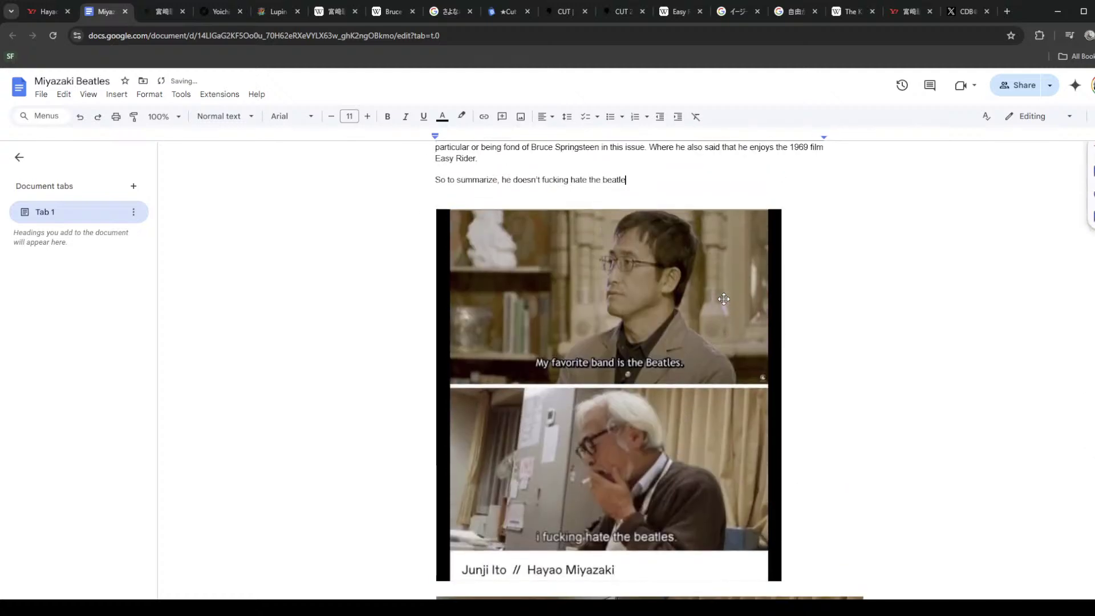
pyautogui.write('s. But h')
pyautogui.click(511, 178)
pyautogui.write('probably')
# Step: Finish the summary paragraph with "But he doesn't listen to them either."
pyautogui.press('Down')
pyautogui.press('Left')
pyautogui.write("e'")
pyautogui.press('BackSpace')
pyautogui.write("doesn't listen ot ")
pyautogui.write('the')
pyautogui.press('BackSpace')
pyautogui.press('BackSpace')
pyautogui.press('BackSpace')
pyautogui.press('BackSpace')
pyautogui.press('BackSpace')
pyautogui.press('BackSpace')
pyautogui.write('to them either.')
# Step: Check the word count of the script, from the censored "Did Miyazaki say" line above the body text through the summary
pyautogui.scroll(4, 570, 228)
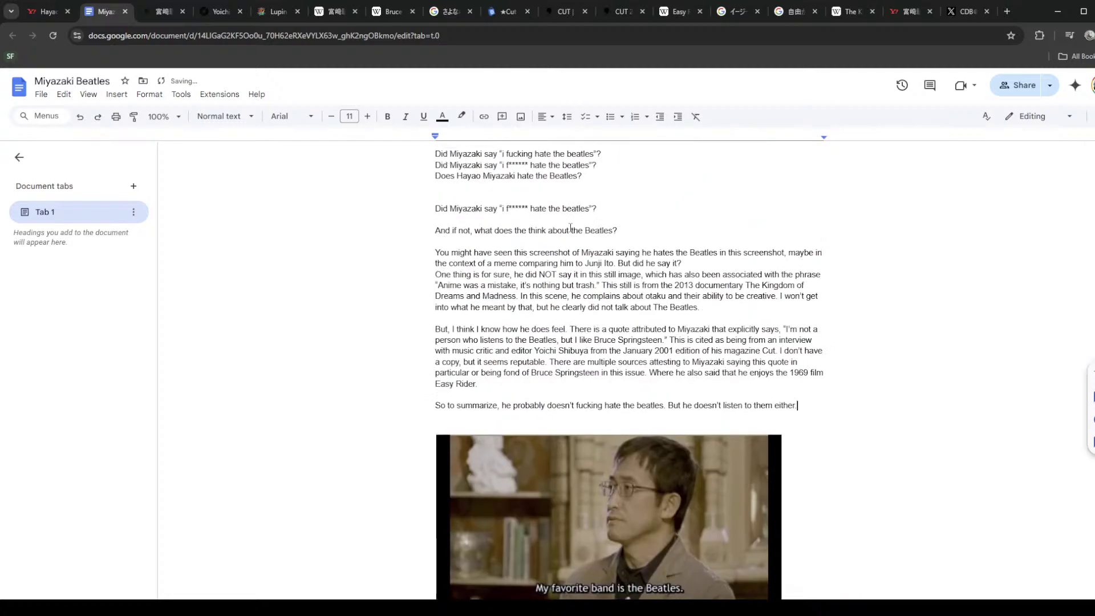
pyautogui.moveTo(856, 413); pyautogui.dragTo(370, 210)
pyautogui.hotkey('ctrl', 'shift', 'c')
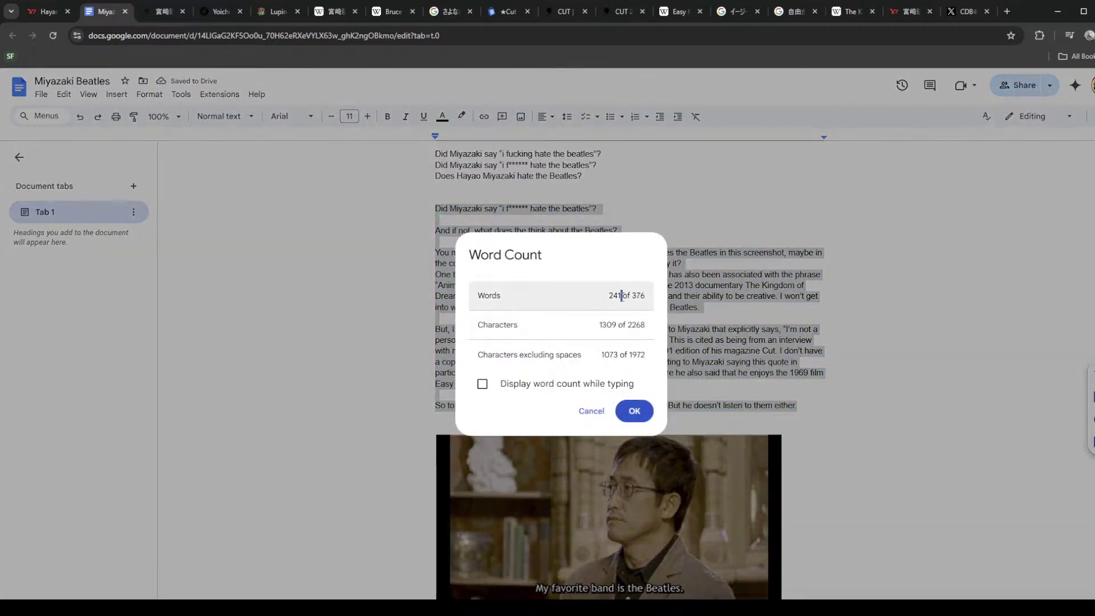
pyautogui.click(634, 411)
pyautogui.click(740, 351)
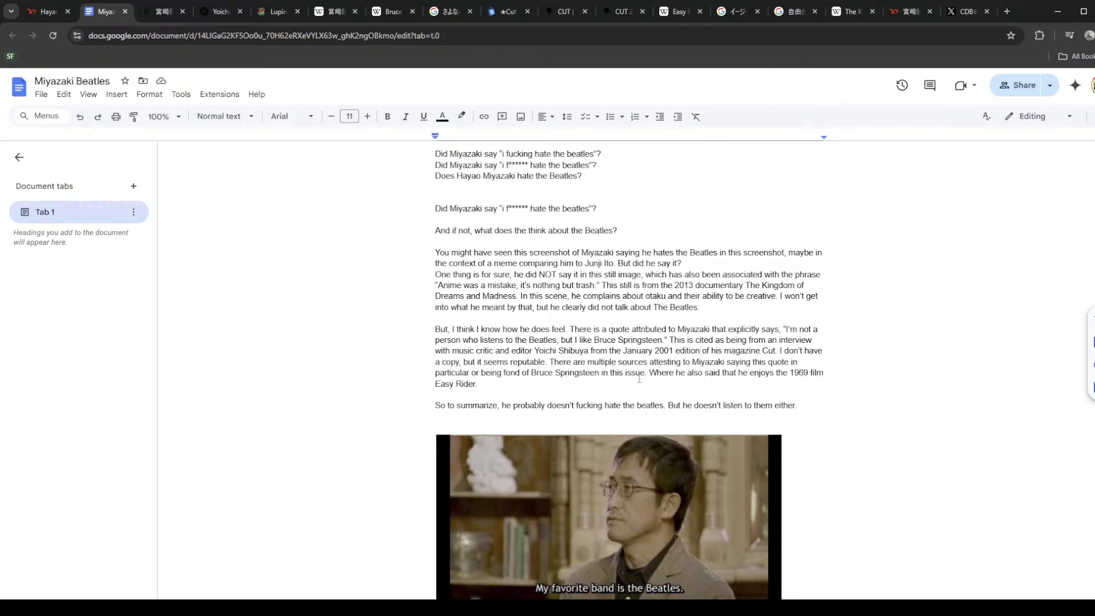
pyautogui.moveTo(646, 374); pyautogui.dragTo(651, 383)
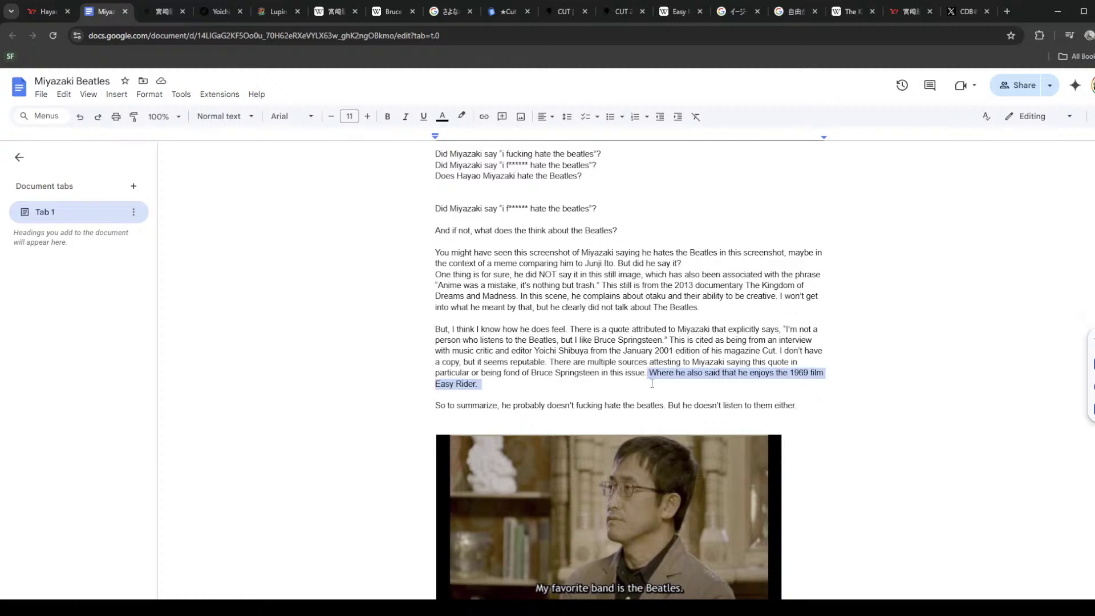
pyautogui.press('BackSpace')
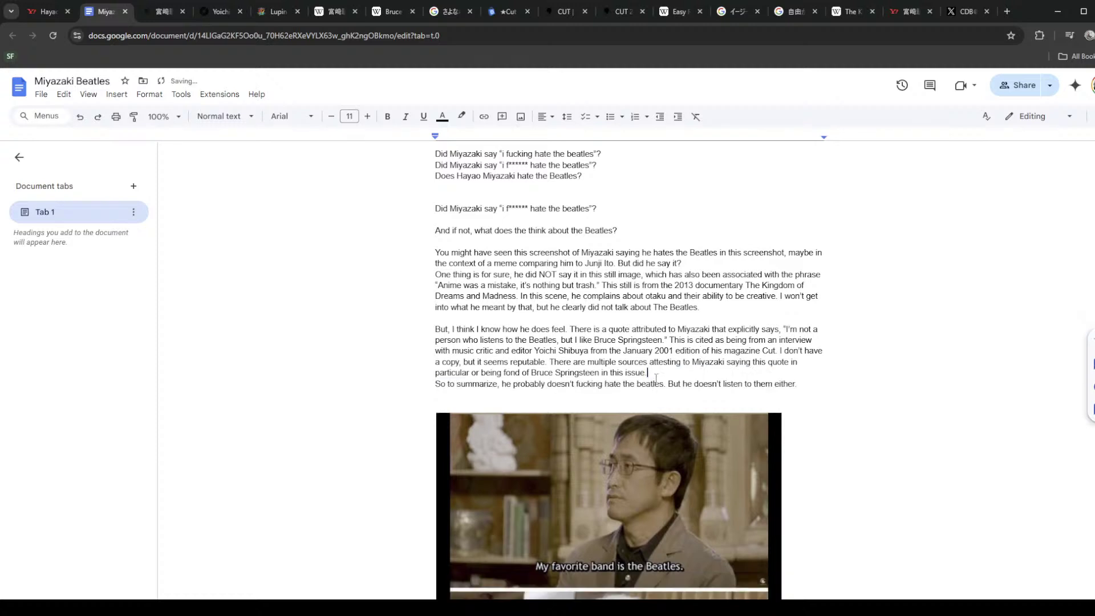
pyautogui.hotkey('ctrl', 'z')
# Step: Copy the whole script text and add a Heading 3 reading "Original" above it
pyautogui.moveTo(799, 405); pyautogui.dragTo(419, 212)
pyautogui.hotkey('ctrl', 'c')
pyautogui.click(419, 212)
pyautogui.press('Return')
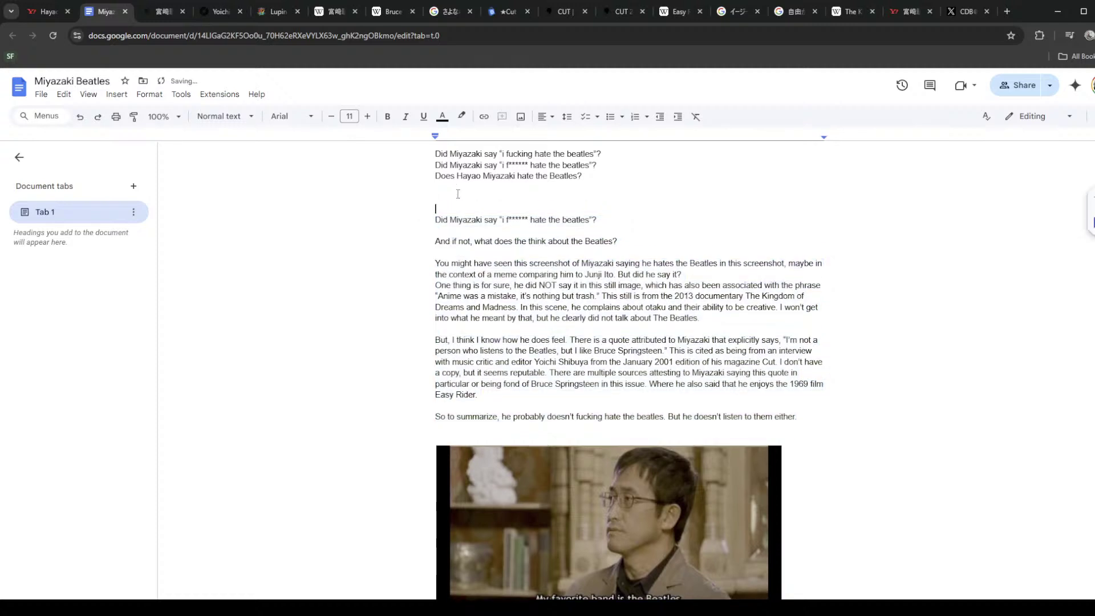
pyautogui.click(223, 116)
pyautogui.moveTo(239, 312)
pyautogui.click(240, 345)
pyautogui.write('Original')
# Step: Add a "Cuts" heading above the Original heading and paste the copied script beneath it
pyautogui.press('Home')
pyautogui.press('Return')
pyautogui.press('Up')
pyautogui.write('Cuts')
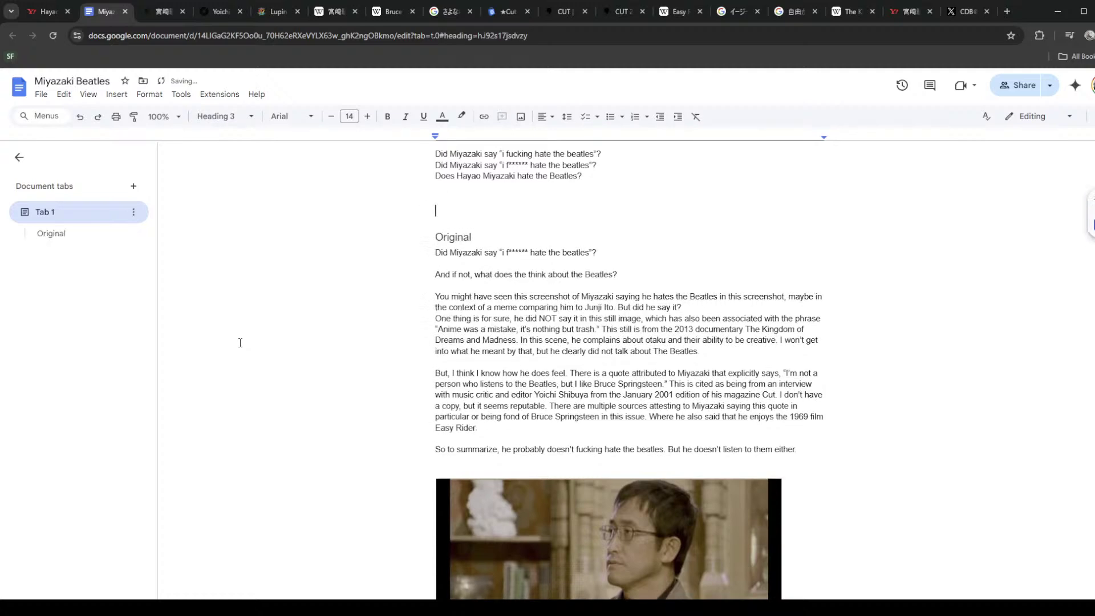
pyautogui.press('Return')
pyautogui.hotkey('ctrl', 'v')
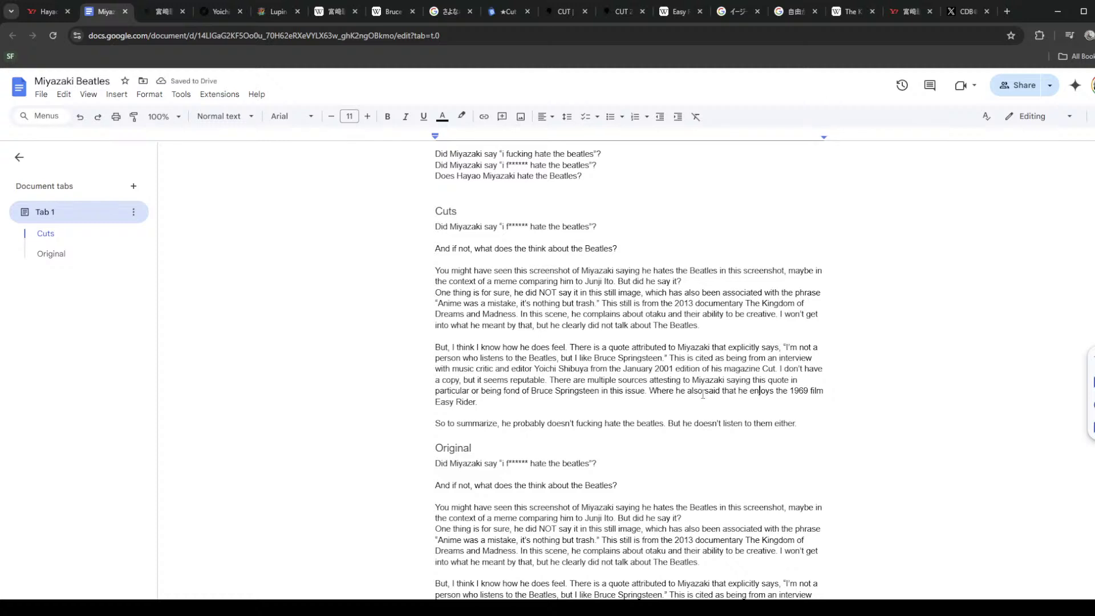
# Step: Delete the Easy Rider sentence from the Cuts version, keeping a blank line before the summary
pyautogui.click(699, 410)
pyautogui.click(688, 393)
pyautogui.hotkey('shift', 'Down')
pyautogui.hotkey('shift', 'Down')
pyautogui.press('BackSpace')
pyautogui.press('Return')
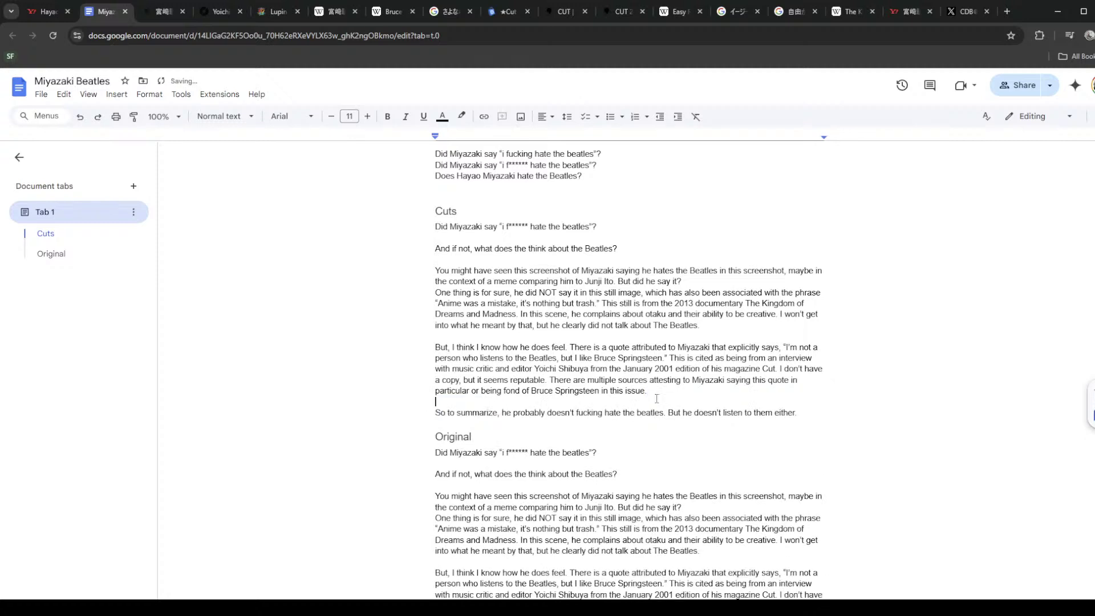
# Step: Merge the Cuts sourcing sentences by replacing "it seems reputable. There are multiple sources" with "there are multiple online sources"
pyautogui.doubleClick(631, 390)
pyautogui.moveTo(631, 391); pyautogui.dragTo(551, 381)
pyautogui.click(551, 380)
pyautogui.moveTo(478, 379); pyautogui.dragTo(577, 390)
pyautogui.click(576, 390)
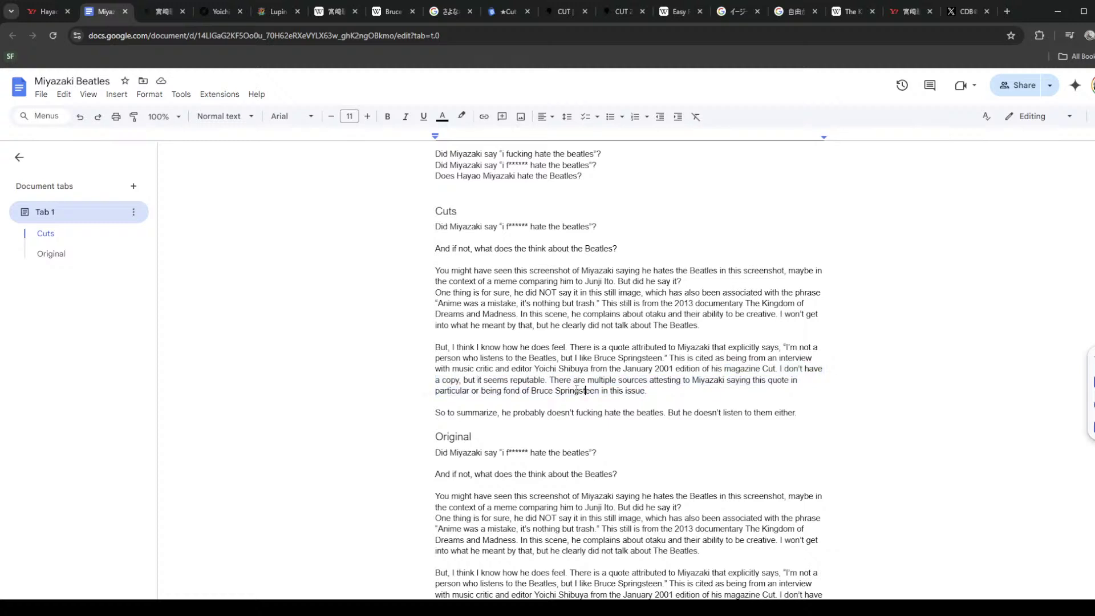
pyautogui.click(551, 380)
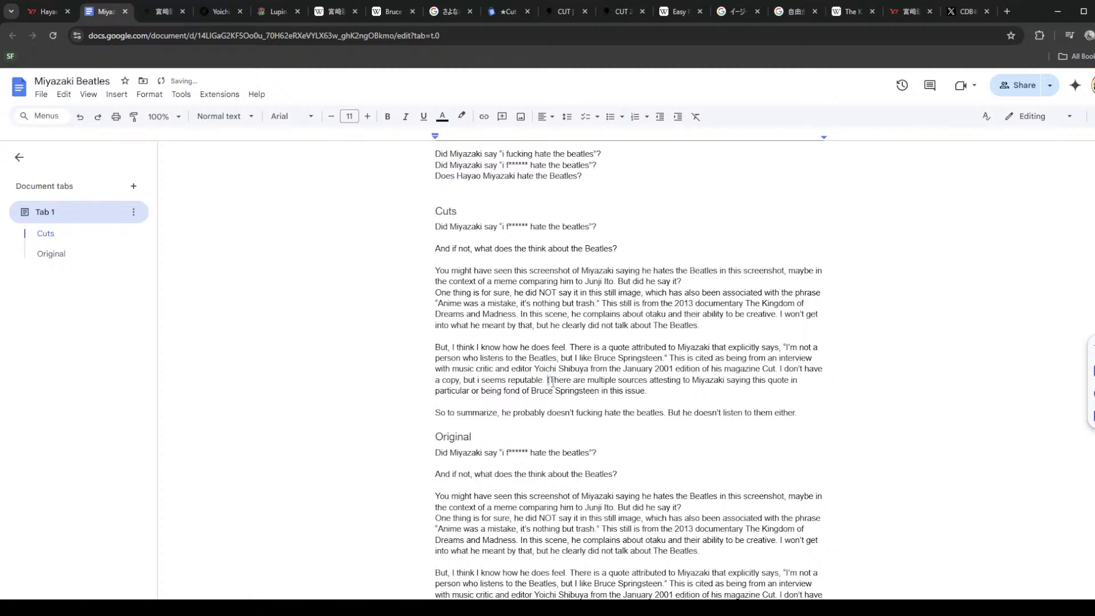
pyautogui.doubleClick(550, 380)
pyautogui.keyDown('shift'); pyautogui.click(479, 380); pyautogui.keyUp('shift')
pyautogui.write('there')
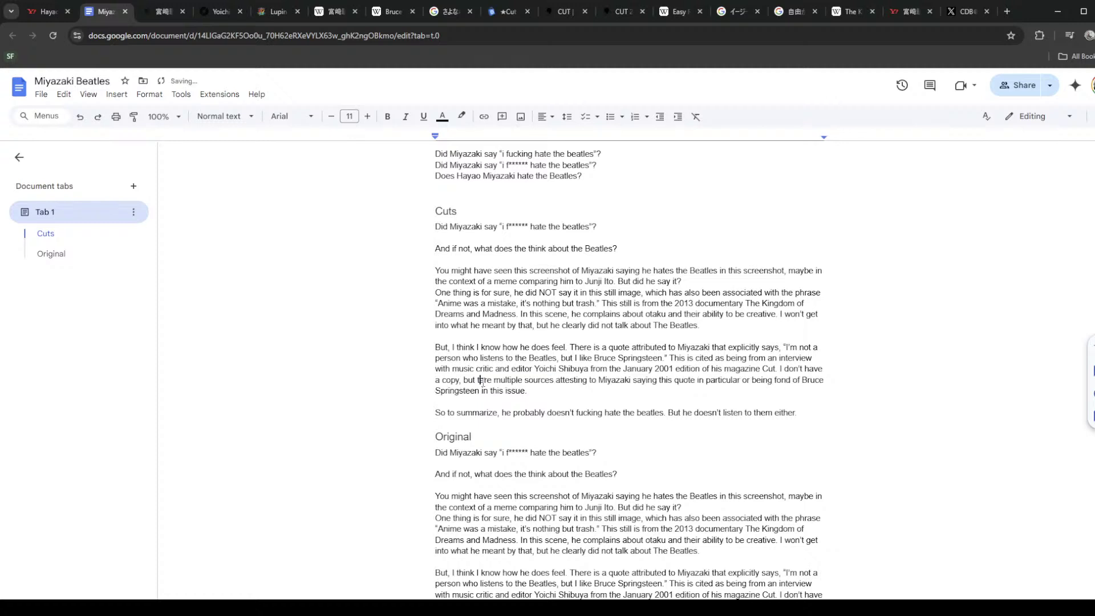
pyautogui.write(' are')
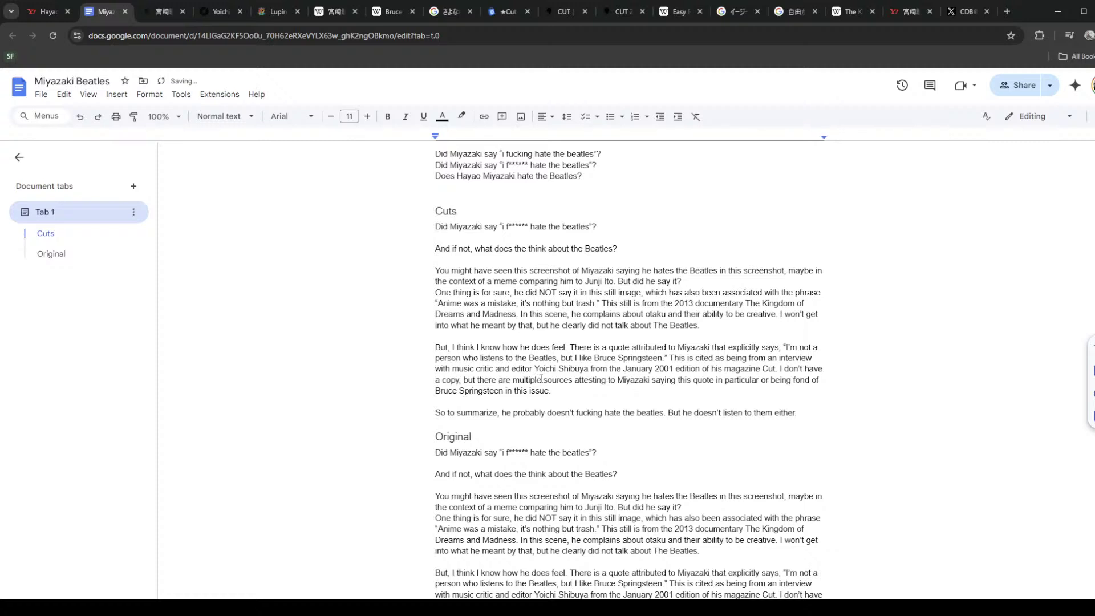
pyautogui.write(' multiple online')
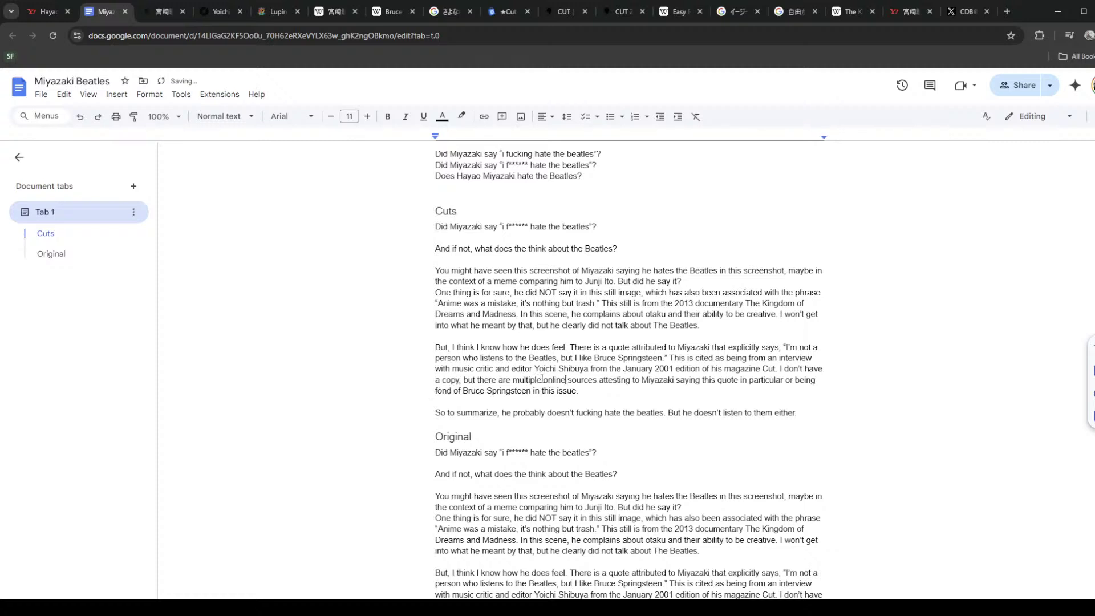
# Step: Delete "in particular" after "saying this quote" in the Cuts sourcing sentence
pyautogui.doubleClick(777, 381)
pyautogui.click(755, 381)
pyautogui.moveTo(739, 381); pyautogui.dragTo(785, 380)
pyautogui.press('BackSpace')
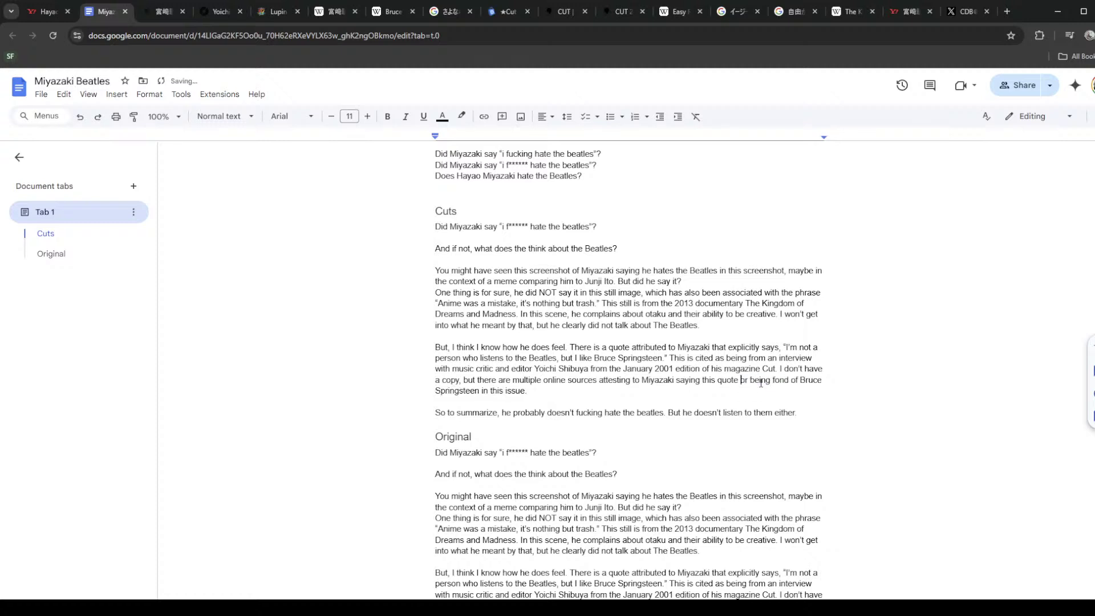
# Step: Reword the end of the Cuts sourcing sentence to "or that he enjoys Bruce Springsteen in this issue."
pyautogui.moveTo(525, 390); pyautogui.dragTo(481, 390)
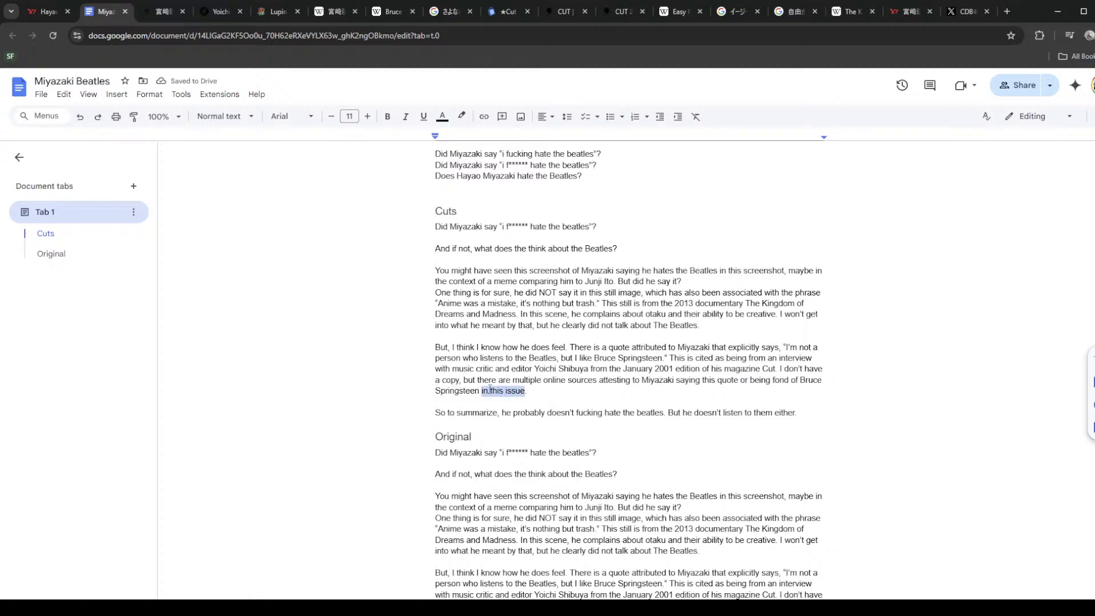
pyautogui.press('BackSpace')
pyautogui.doubleClick(761, 379)
pyautogui.write('that he enjoys')
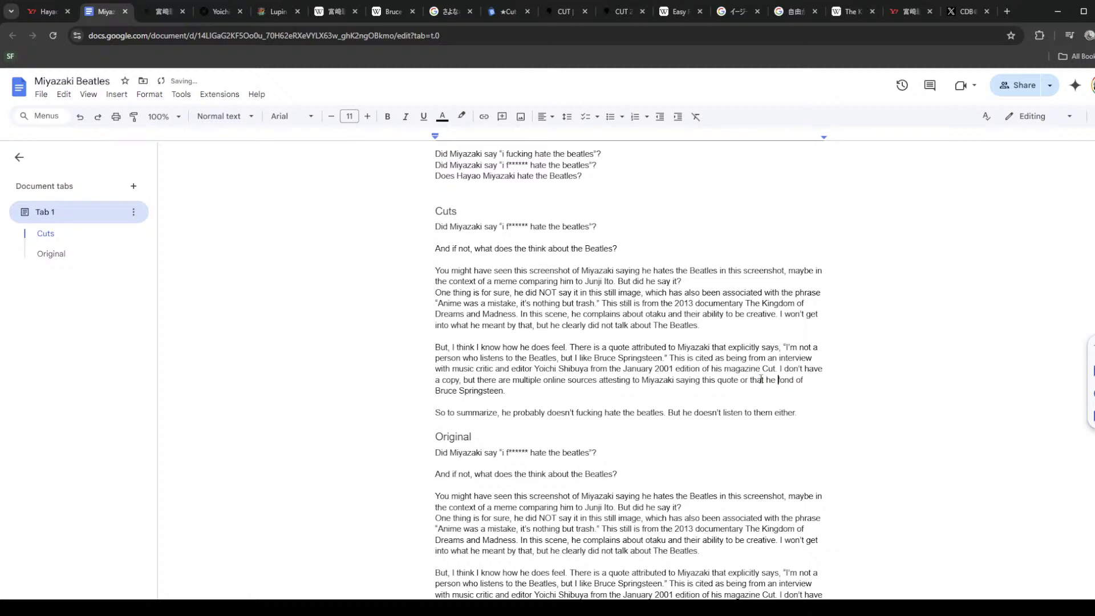
pyautogui.hotkey('ctrl', 'shift', 'Right')
pyautogui.press('BackSpace')
pyautogui.hotkey('ctrl', 'shift', 'Right')
pyautogui.press('BackSpace')
pyautogui.press('Down')
pyautogui.press('Left')
pyautogui.press('Left')
pyautogui.write('in this issue')
# Step: Check the word count of the Cuts version from its censored title question through the summary
pyautogui.click(795, 294)
pyautogui.moveTo(423, 231); pyautogui.dragTo(804, 413)
pyautogui.hotkey('ctrl', 'shift', 'c')
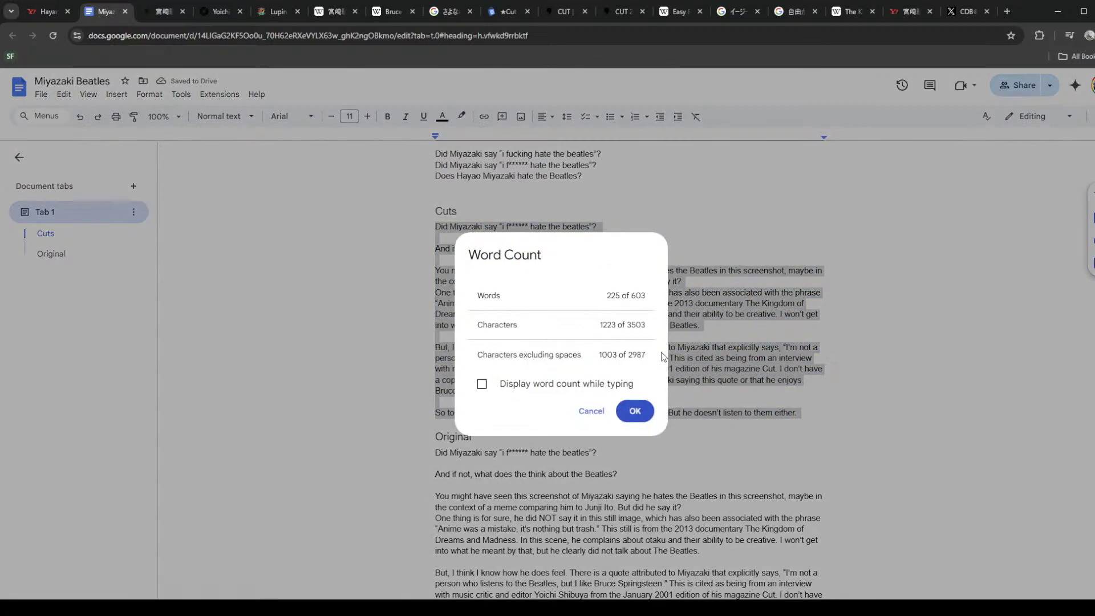
pyautogui.click(635, 410)
# Step: Change the start of the Cuts summary line from "So to summarize" to "To summarize"
pyautogui.click(438, 427)
pyautogui.moveTo(451, 415); pyautogui.dragTo(435, 413)
pyautogui.write('T')
pyautogui.click(612, 389)
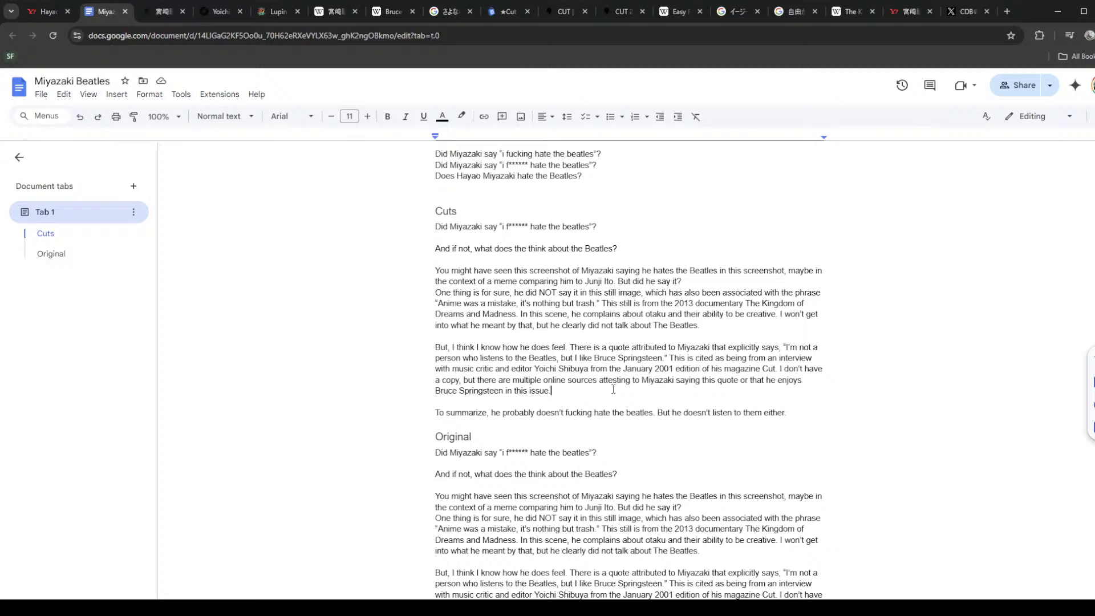
# Step: Shorten "And if not" to "If not" in the second question of the Cuts version
pyautogui.click(449, 248)
pyautogui.moveTo(447, 249); pyautogui.dragTo(503, 272)
pyautogui.write('I')
pyautogui.click(699, 262)
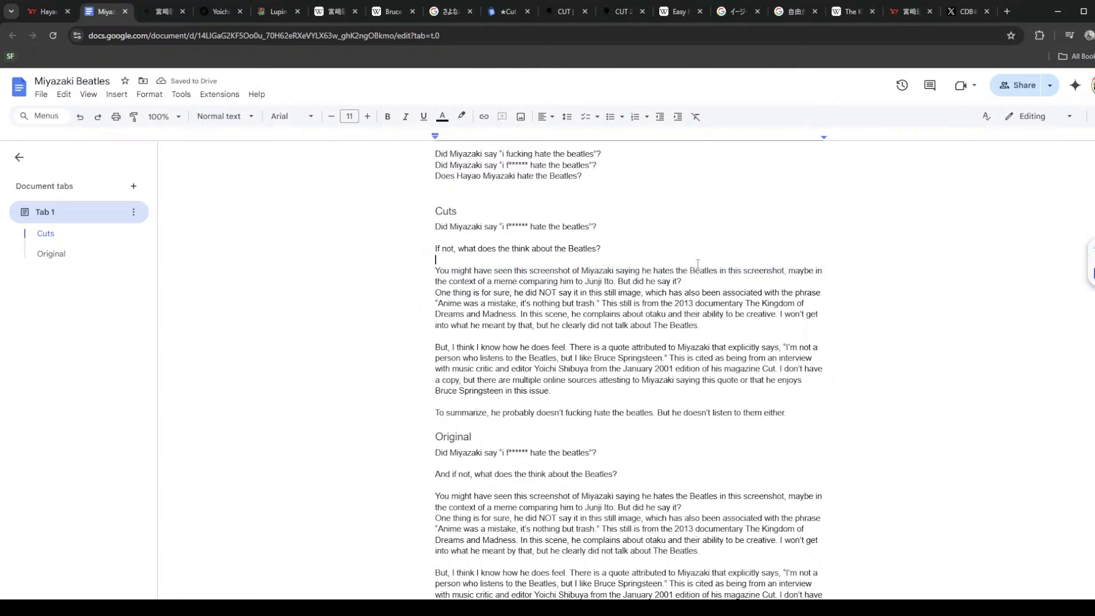
# Step: Reword the opening of the Cuts body paragraph to "You may have seen Miyazaki saying he hates the Beatles"
pyautogui.doubleClick(479, 270)
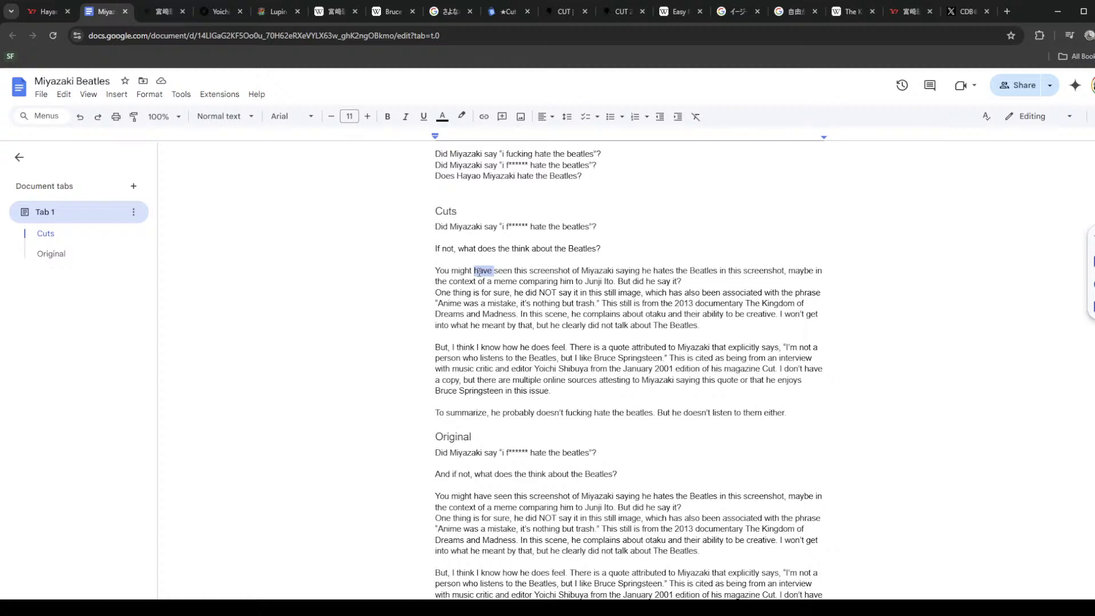
pyautogui.moveTo(479, 271); pyautogui.dragTo(576, 270)
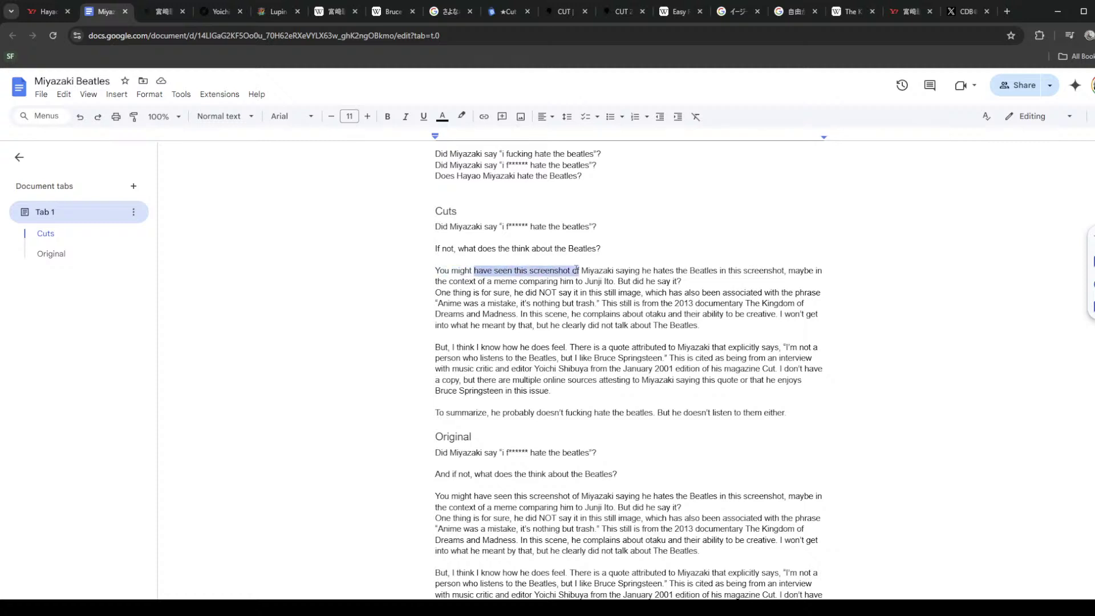
pyautogui.click(576, 270)
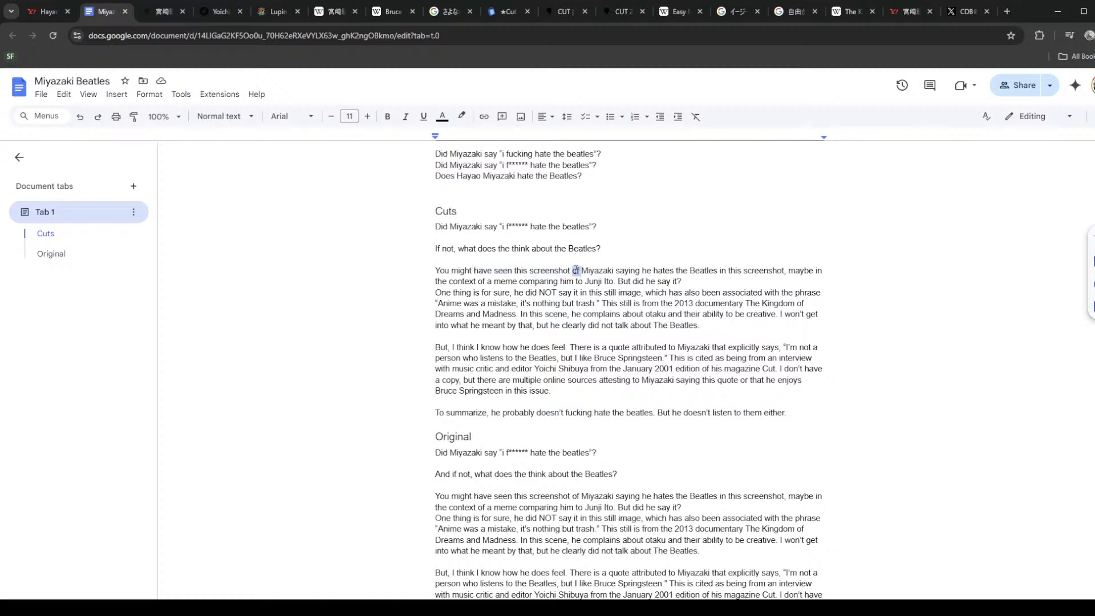
pyautogui.moveTo(576, 271); pyautogui.dragTo(383, 266)
pyautogui.write('Have you seen')
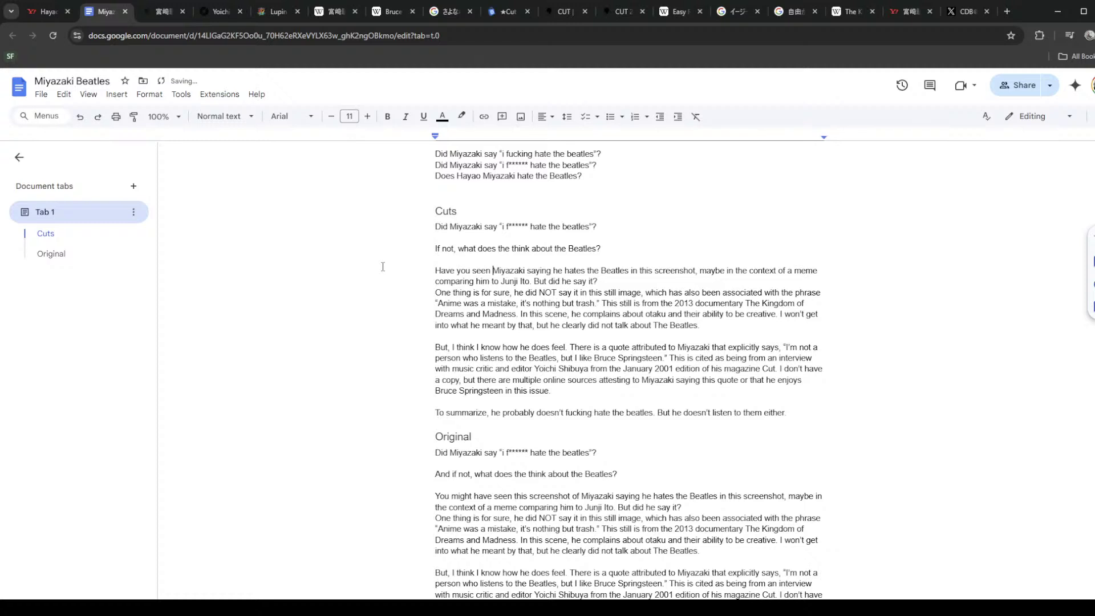
pyautogui.moveTo(734, 281); pyautogui.dragTo(645, 274)
pyautogui.click(646, 272)
pyautogui.moveTo(442, 270); pyautogui.dragTo(467, 271)
pyautogui.write('You may have')
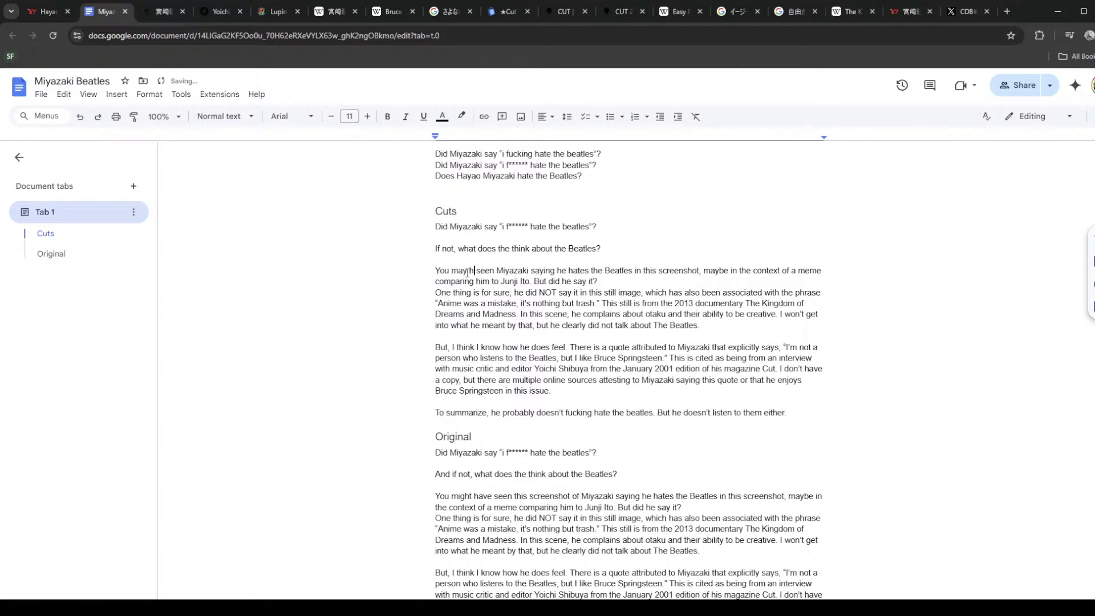
# Step: Reread the opening lines of the Cuts version, from the title question through "But did he say it?"
pyautogui.moveTo(452, 272); pyautogui.dragTo(602, 272)
pyautogui.click(596, 272)
pyautogui.doubleClick(593, 272)
pyautogui.click(600, 273)
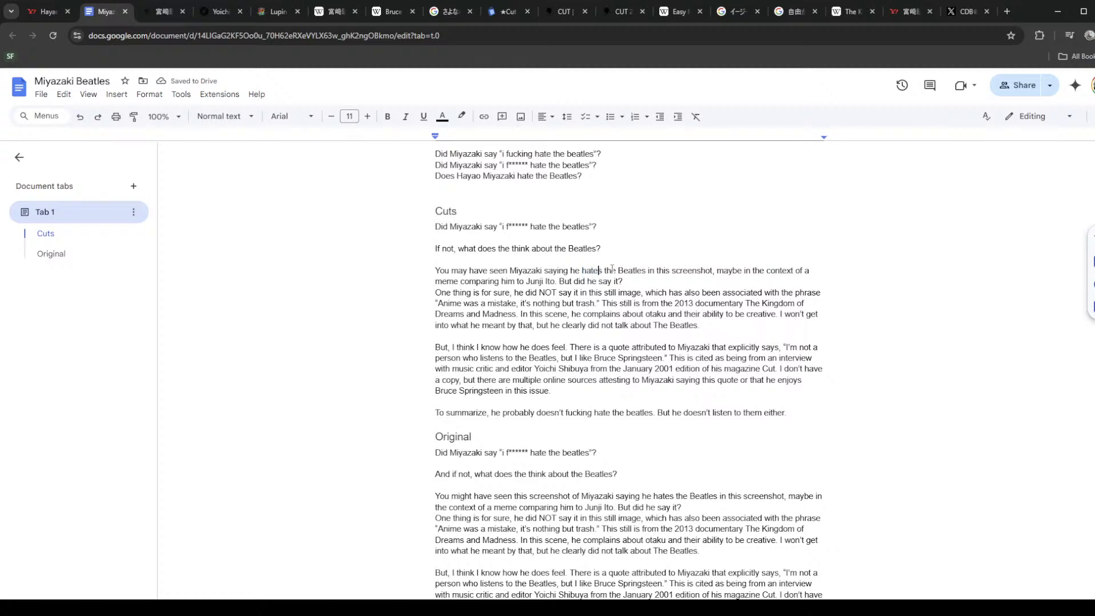
pyautogui.doubleClick(610, 271)
pyautogui.moveTo(451, 271); pyautogui.dragTo(719, 276)
pyautogui.click(719, 275)
pyautogui.doubleClick(729, 271)
pyautogui.click(812, 271)
pyautogui.doubleClick(731, 271)
pyautogui.click(815, 272)
pyautogui.moveTo(477, 282); pyautogui.dragTo(557, 281)
pyautogui.tripleClick(581, 282)
pyautogui.click(654, 271)
pyautogui.tripleClick(622, 281)
pyautogui.moveTo(431, 212); pyautogui.dragTo(589, 226)
pyautogui.click(635, 247)
pyautogui.click(646, 225)
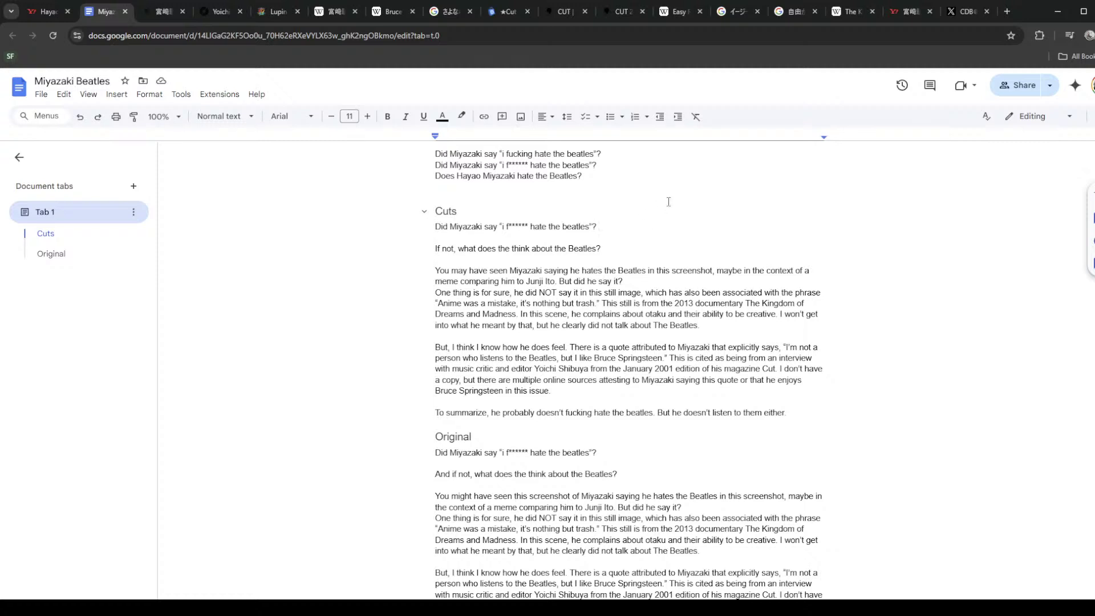
# Step: Replace "in this still image" with "here" in the Cuts sentence beginning "One thing is for sure"
pyautogui.moveTo(639, 280)
pyautogui.mouseDown()
pyautogui.moveTo(414, 262)
pyautogui.moveTo(646, 280)
pyautogui.mouseUp()
pyautogui.click(664, 280)
pyautogui.moveTo(436, 293); pyautogui.dragTo(511, 293)
pyautogui.click(502, 292)
pyautogui.doubleClick(502, 292)
pyautogui.click(502, 292)
pyautogui.moveTo(637, 293); pyautogui.dragTo(582, 293)
pyautogui.write('here')
pyautogui.doubleClick(684, 293)
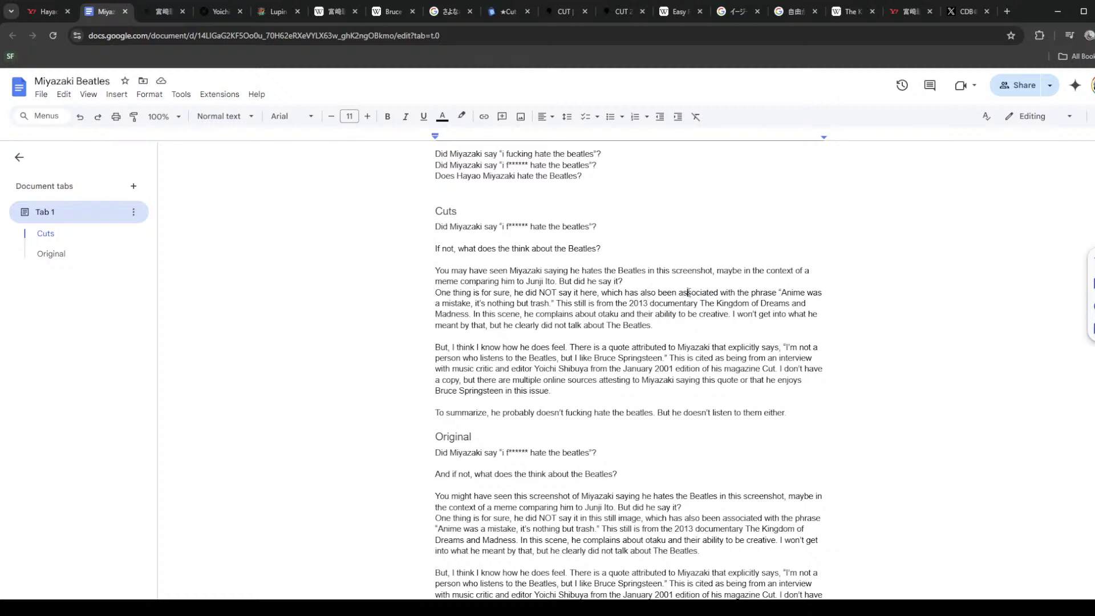
# Step: Replace "still" with "scene" in the Cuts sentence about the 2013 documentary
pyautogui.hotkey('alt', 'Tab')
pyautogui.click(435, 313)
pyautogui.doubleClick(564, 304)
pyautogui.moveTo(563, 304); pyautogui.dragTo(665, 308)
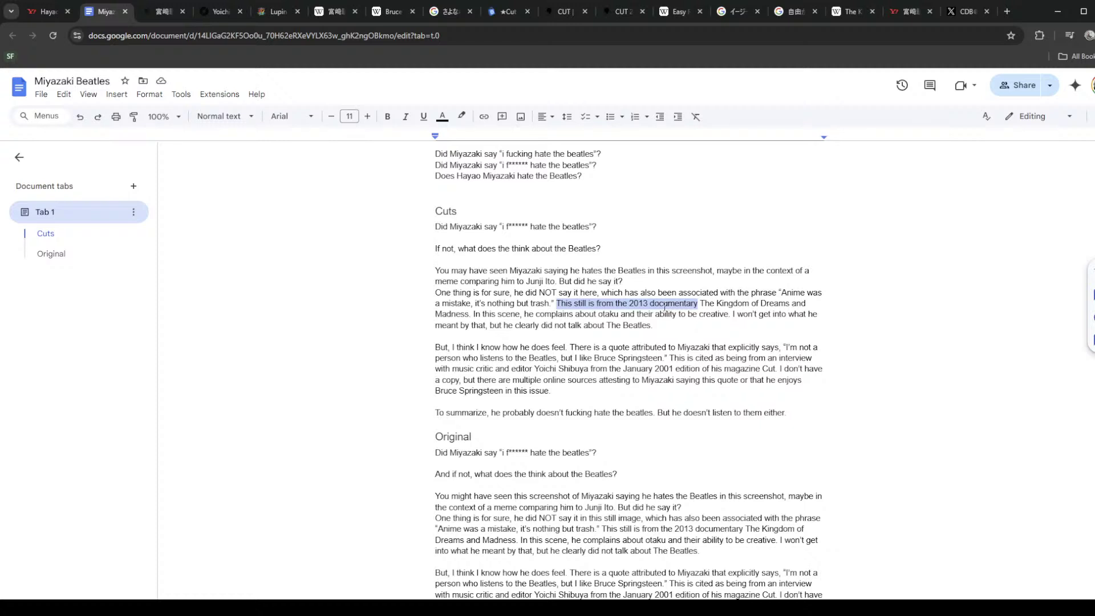
pyautogui.click(665, 306)
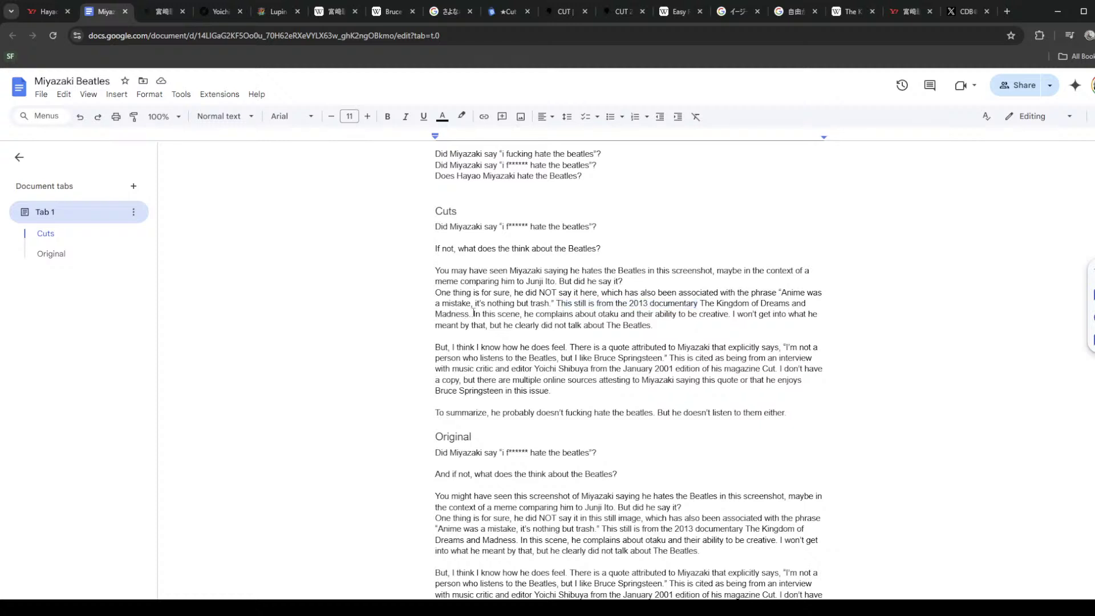
pyautogui.moveTo(470, 313); pyautogui.dragTo(518, 314)
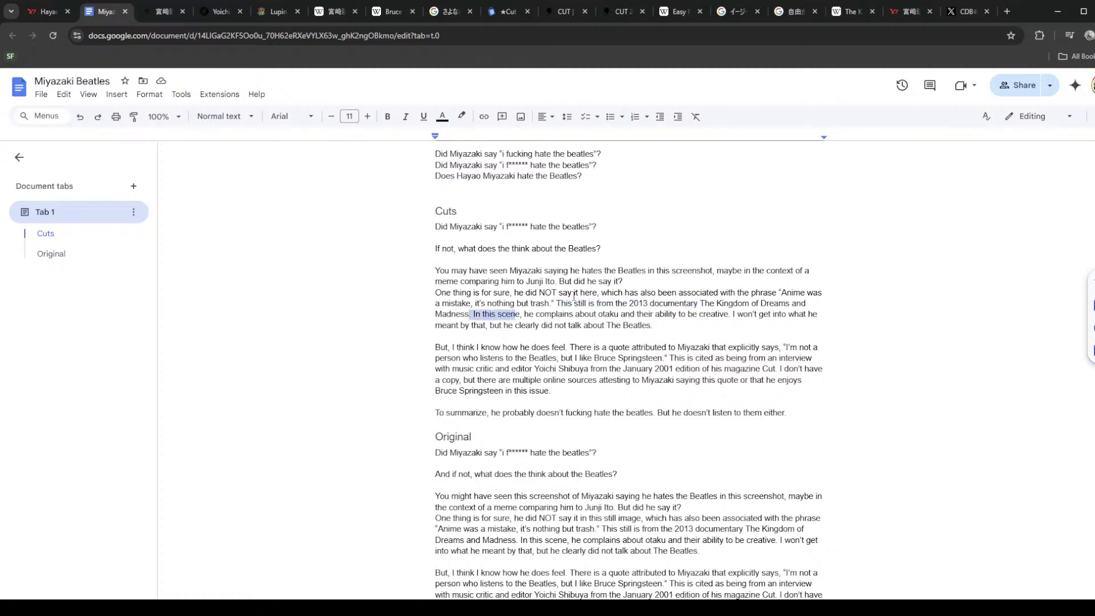
pyautogui.click(579, 303)
pyautogui.write('s')
pyautogui.doubleClick(580, 303)
pyautogui.write('scheme')
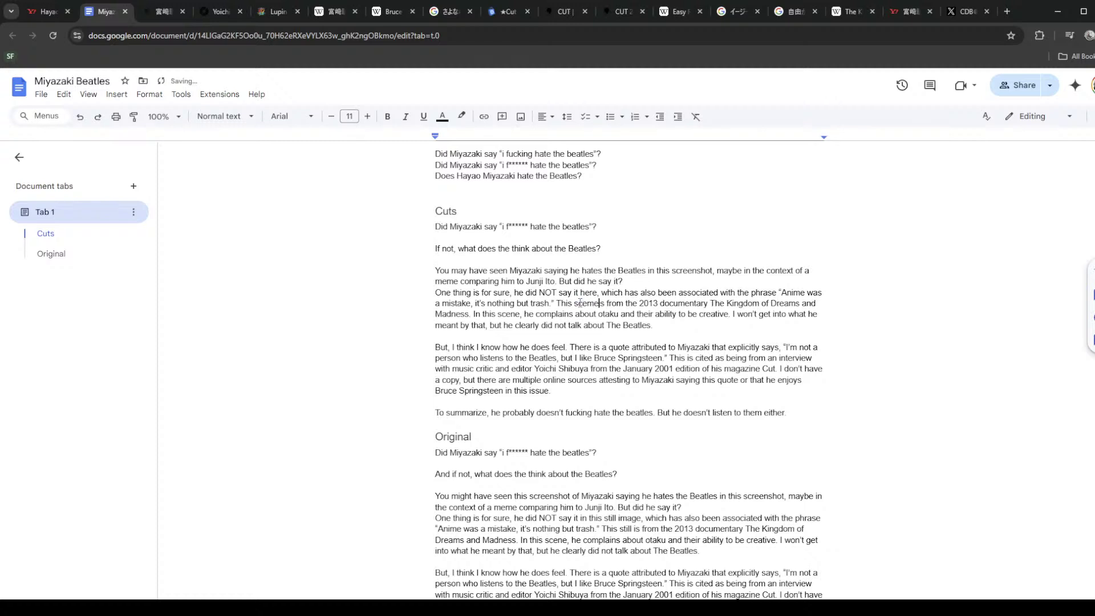
pyautogui.press('BackSpace')
pyautogui.press('BackSpace')
pyautogui.press('BackSpace')
pyautogui.press('BackSpace')
pyautogui.press('BackSpace')
pyautogui.press('BackSpace')
pyautogui.write('cene')
# Step: Join the otaku complaint to the documentary sentence with "where" and delete "and their ability to be creative"
pyautogui.moveTo(470, 315); pyautogui.dragTo(520, 316)
pyautogui.write('where')
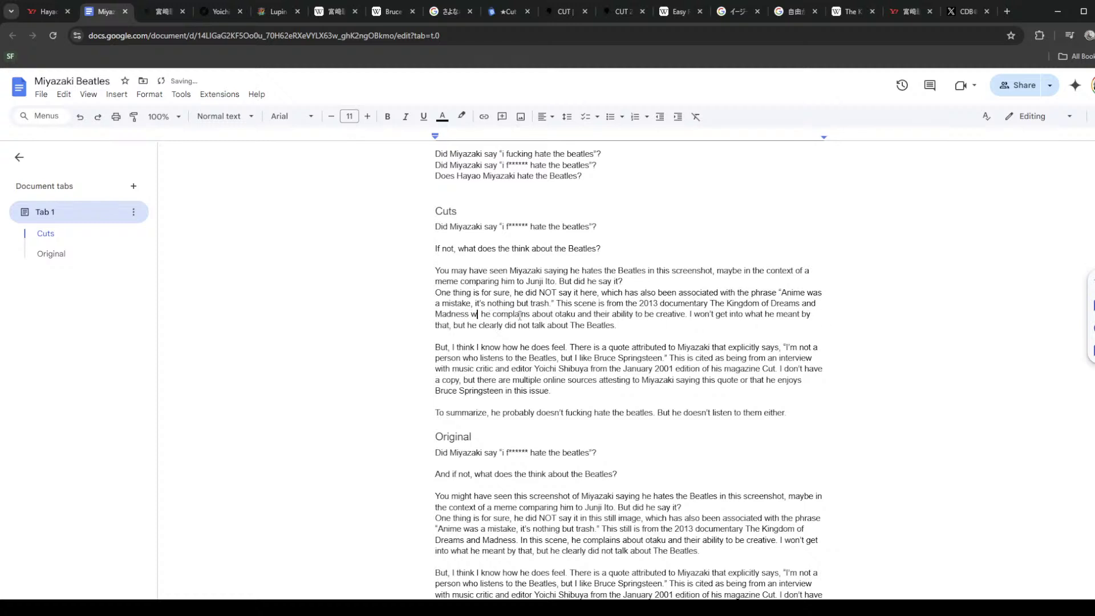
pyautogui.press('BackSpace')
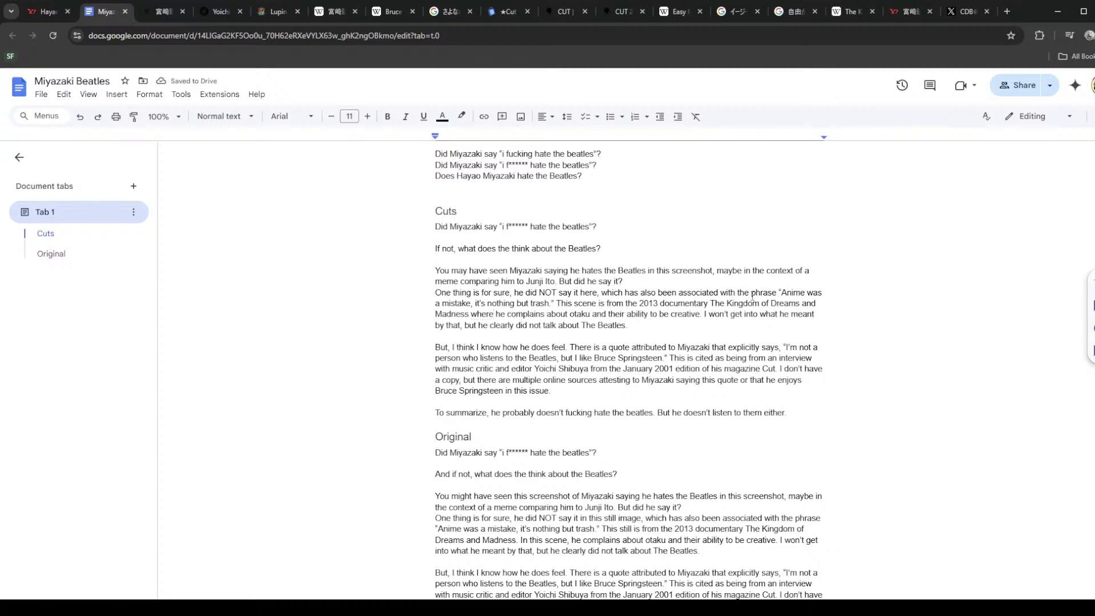
pyautogui.moveTo(700, 316); pyautogui.dragTo(671, 270)
pyautogui.press('BackSpace')
pyautogui.click(671, 270)
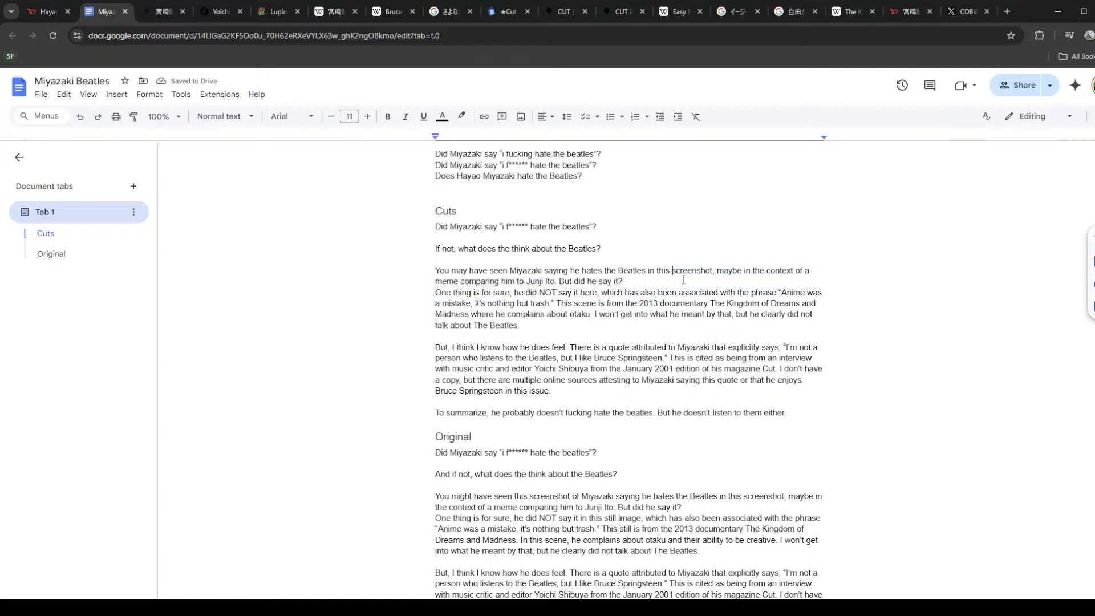
# Step: Shorten "I won't get into what he meant by that" to "I won't get into that" in the Cuts version
pyautogui.moveTo(731, 315); pyautogui.dragTo(622, 281)
pyautogui.write('that')
pyautogui.click(659, 315)
pyautogui.moveTo(825, 313); pyautogui.dragTo(435, 292)
pyautogui.click(679, 315)
pyautogui.moveTo(679, 315); pyautogui.dragTo(690, 291)
pyautogui.click(689, 291)
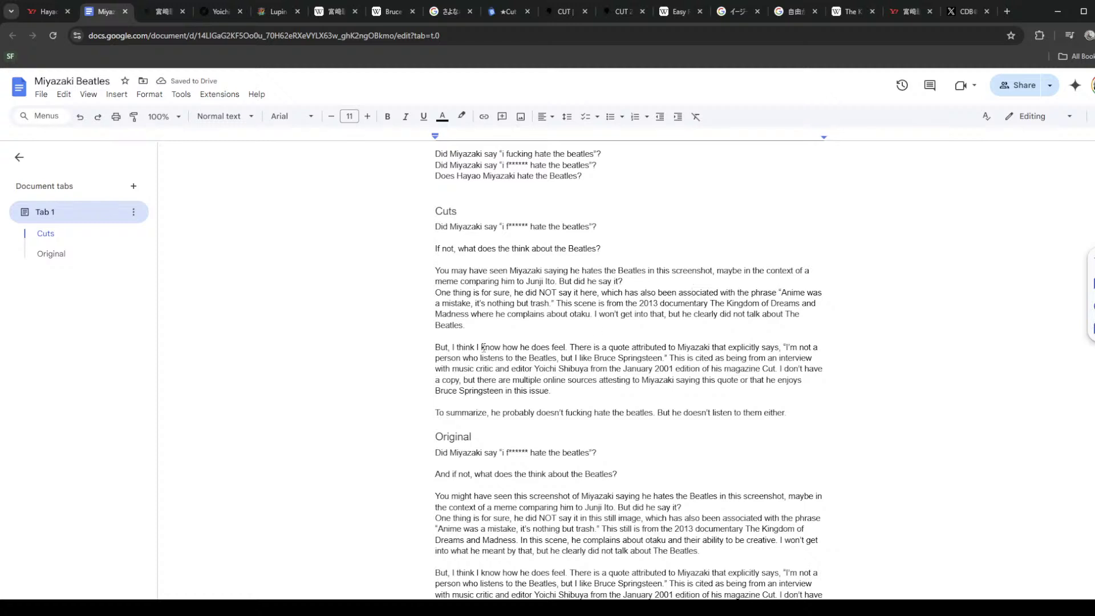
# Step: Replace "But" with "However" at the start of the Cuts paragraph on how Miyazaki does feel
pyautogui.doubleClick(442, 347)
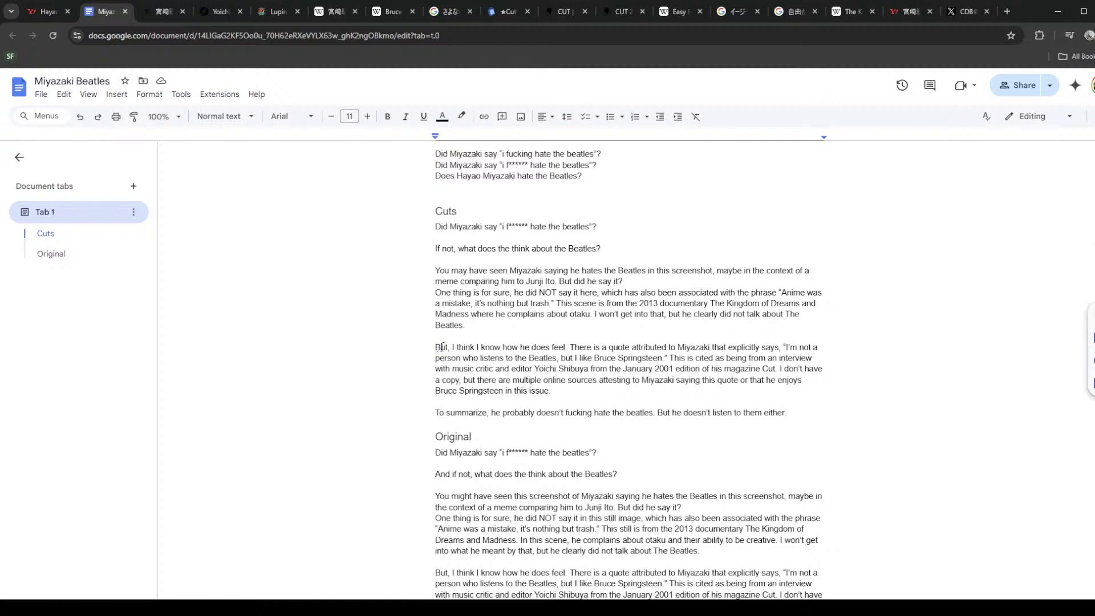
pyautogui.write('However')
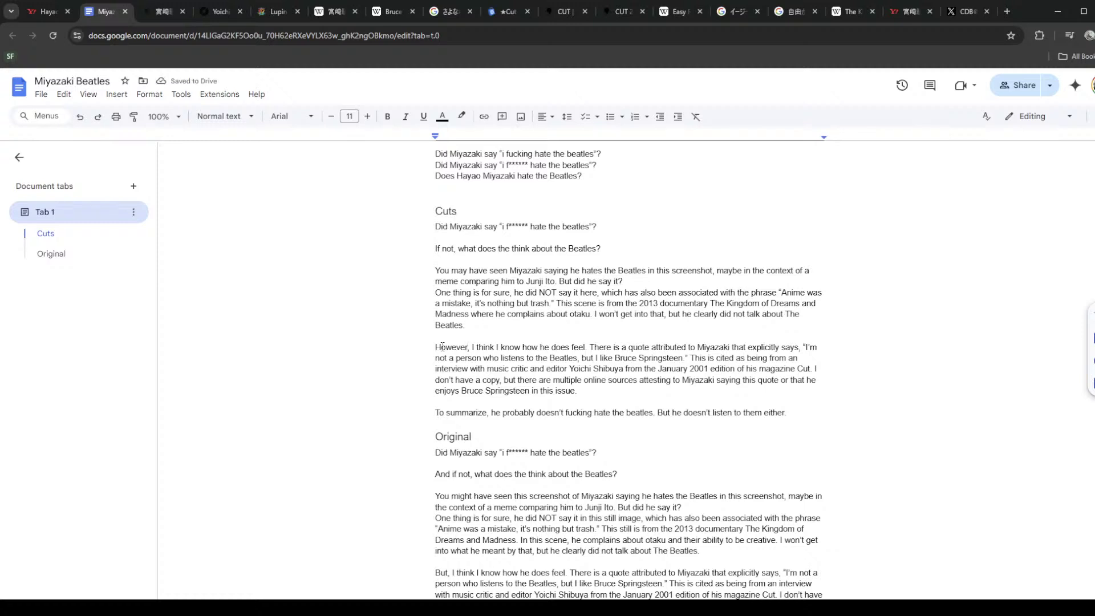
pyautogui.click(512, 361)
pyautogui.doubleClick(512, 361)
pyautogui.moveTo(512, 362); pyautogui.dragTo(523, 369)
pyautogui.click(523, 369)
pyautogui.doubleClick(729, 359)
pyautogui.moveTo(728, 360); pyautogui.dragTo(709, 359)
pyautogui.click(721, 358)
# Step: Replace "attributed to" with "associated with" in the lead-in to the Springsteen quote
pyautogui.doubleClick(684, 346)
pyautogui.moveTo(683, 347); pyautogui.dragTo(691, 349)
pyautogui.write('asspcoa')
pyautogui.press('BackSpace')
pyautogui.press('BackSpace')
pyautogui.press('BackSpace')
pyautogui.press('BackSpace')
pyautogui.write('ociated with')
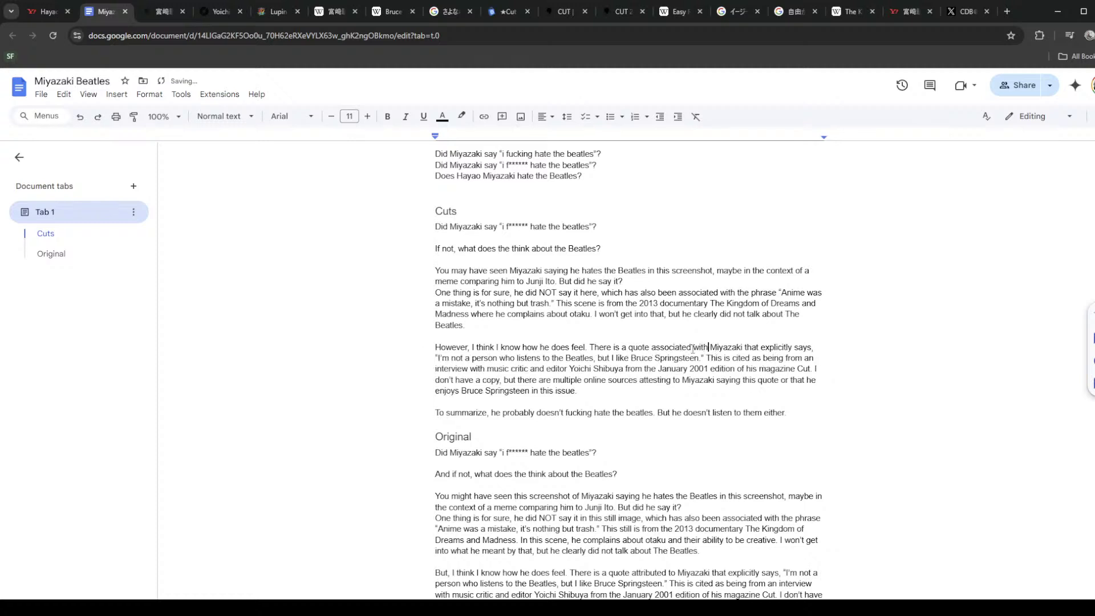
# Step: Delete "explicitly" before "says" and add "direct" before "quote" in the Springsteen quote's lead-in
pyautogui.doubleClick(779, 347)
pyautogui.press('BackSpace')
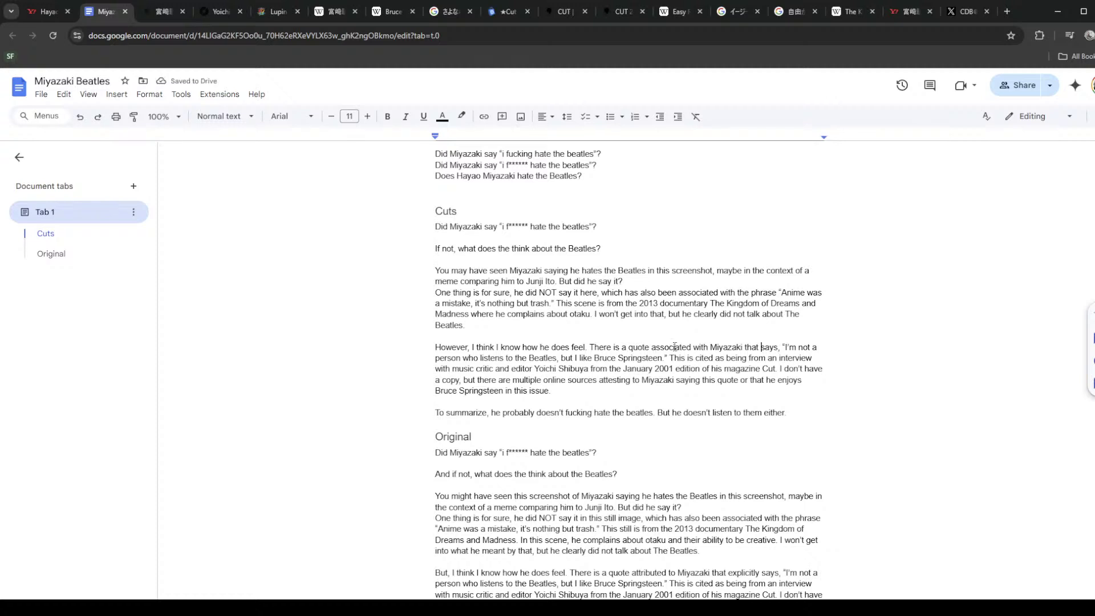
pyautogui.click(629, 346)
pyautogui.write('direct')
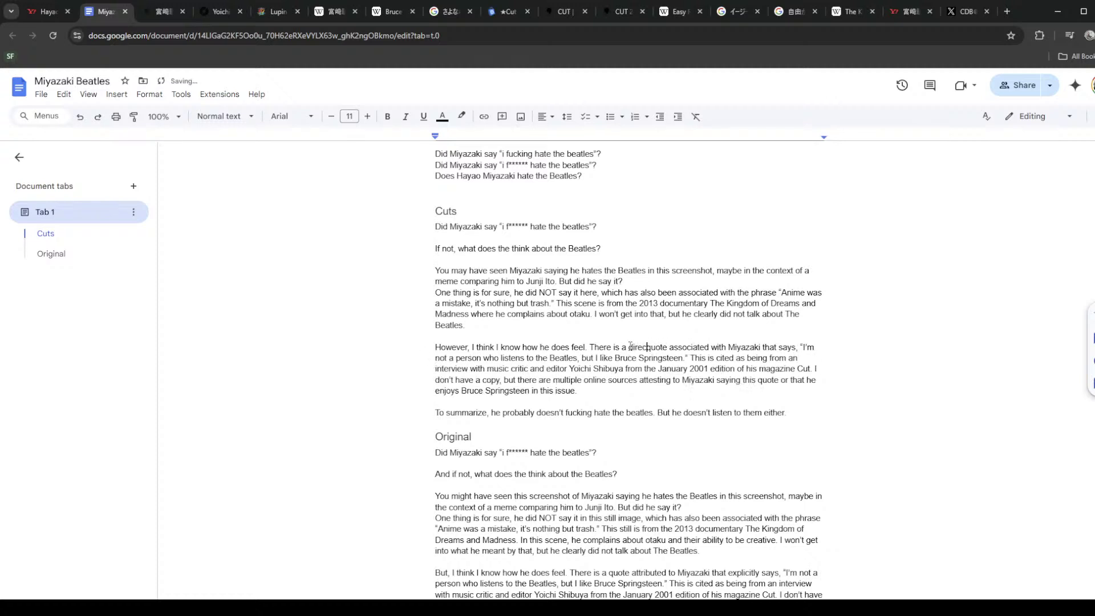
# Step: Replace the whole lead-in to the Springsteen quote with "Miyazaki is quoted as saying"
pyautogui.moveTo(622, 347); pyautogui.dragTo(614, 359)
pyautogui.click(614, 359)
pyautogui.doubleClick(790, 346)
pyautogui.moveTo(791, 346); pyautogui.dragTo(781, 347)
pyautogui.press('BackSpace')
pyautogui.write(':')
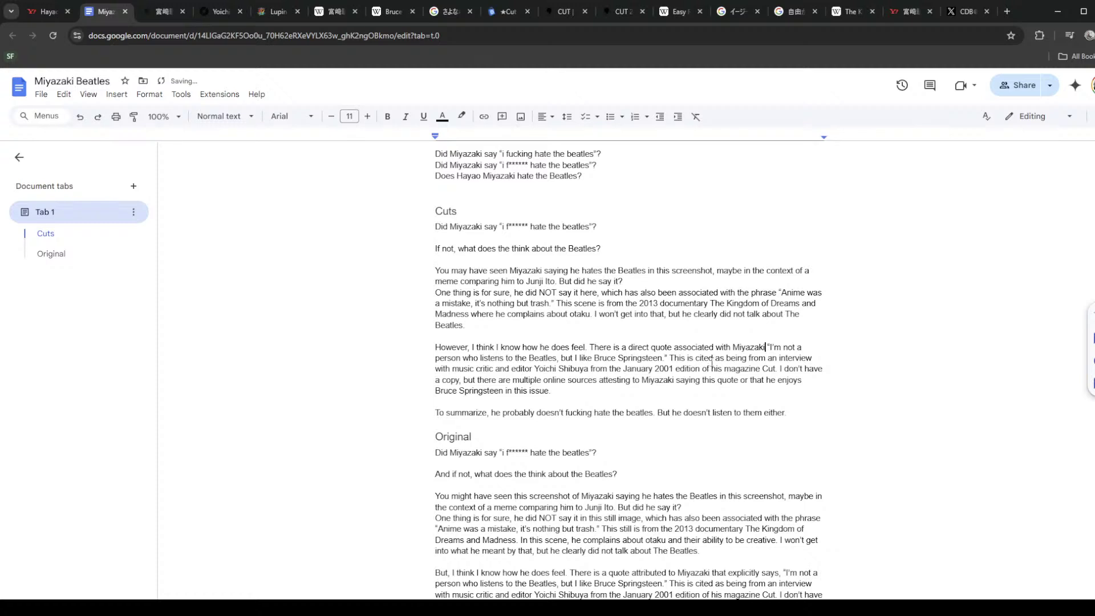
pyautogui.moveTo(732, 347); pyautogui.dragTo(589, 347)
pyautogui.press('BackSpace')
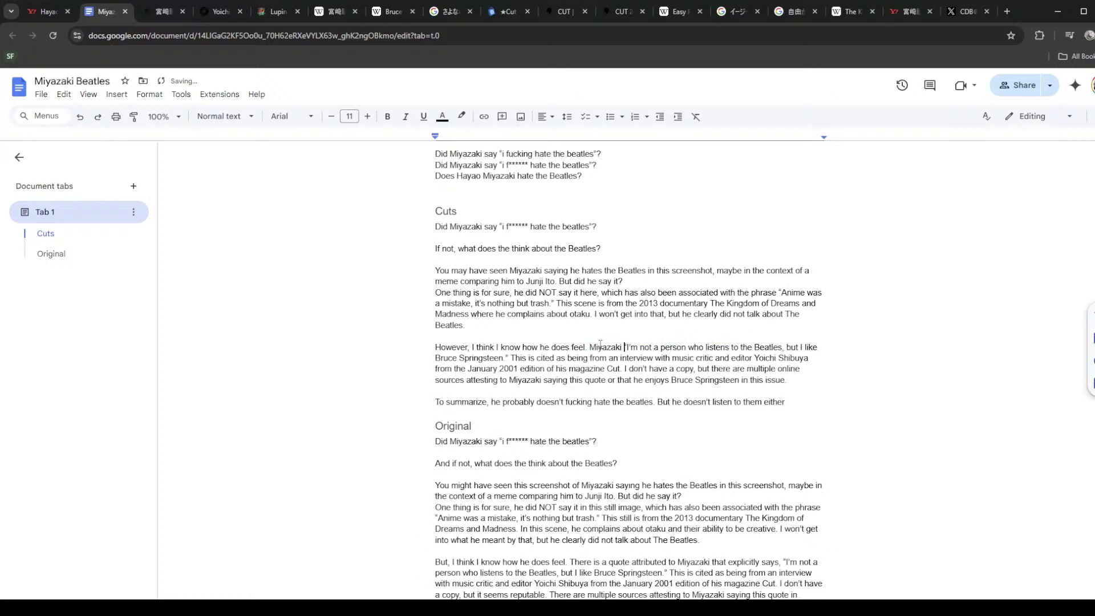
pyautogui.write('is quoted as saying')
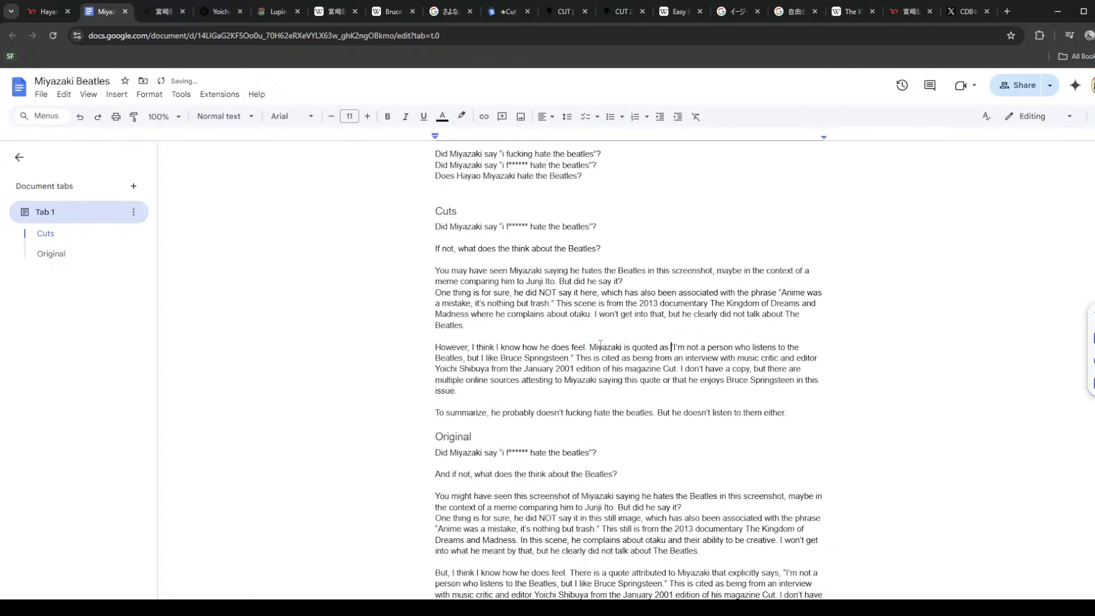
# Step: Replace "cited as being from" with "attributed to" in the Cuts sentence about the interview with the music critic
pyautogui.doubleClick(600, 347)
pyautogui.click(599, 358)
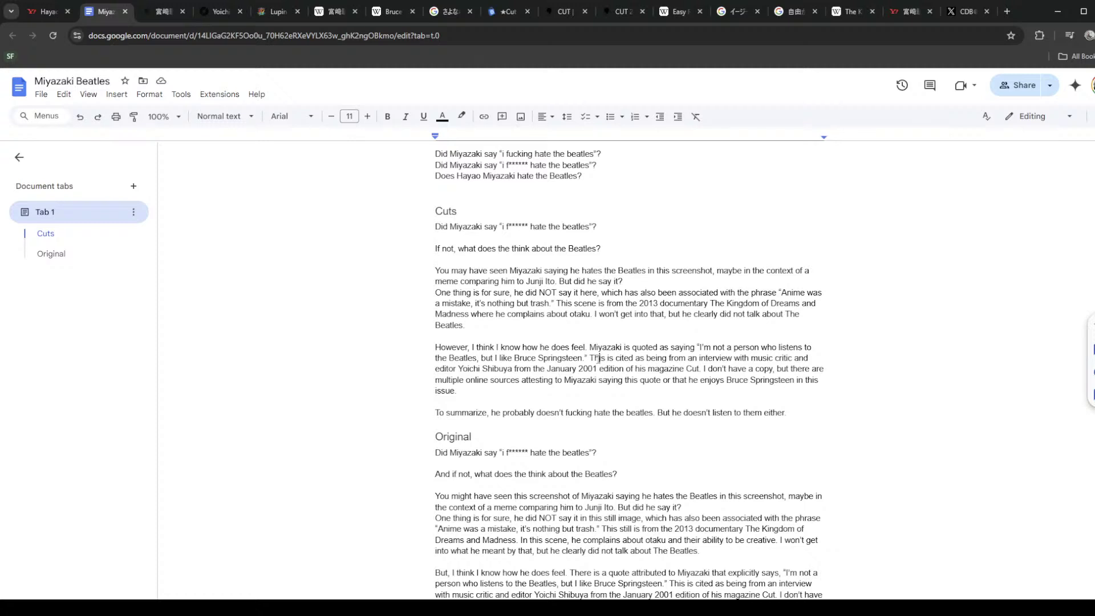
pyautogui.doubleClick(620, 360)
pyautogui.write('attributed to')
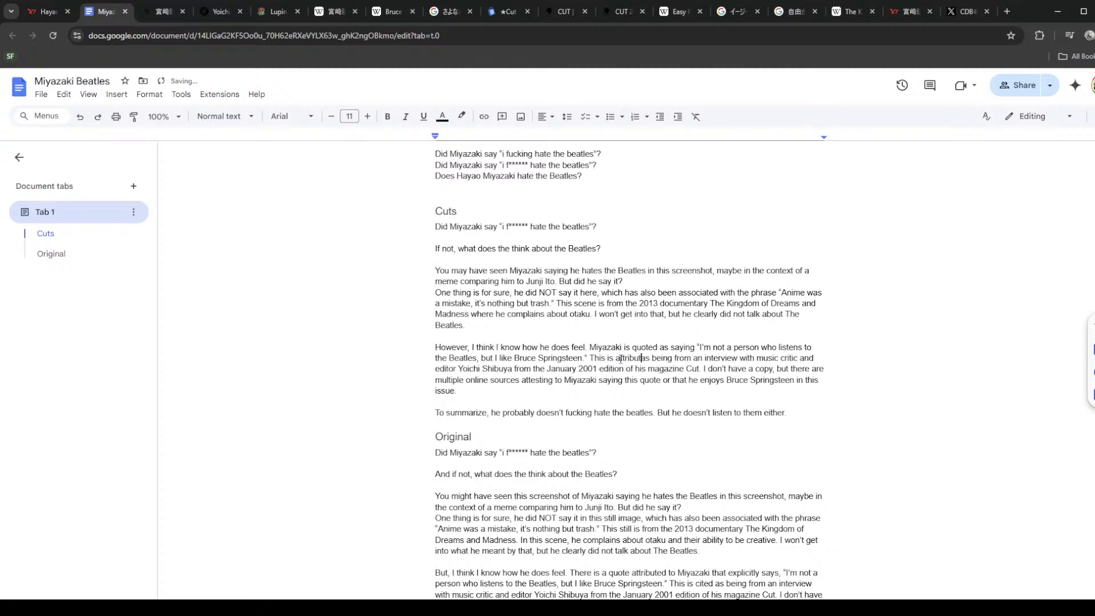
pyautogui.hotkey('ctrl', 'shift', 'Right')
pyautogui.hotkey('ctrl', 'shift', 'Right')
pyautogui.hotkey('ctrl', 'shift', 'Right')
pyautogui.press('BackSpace')
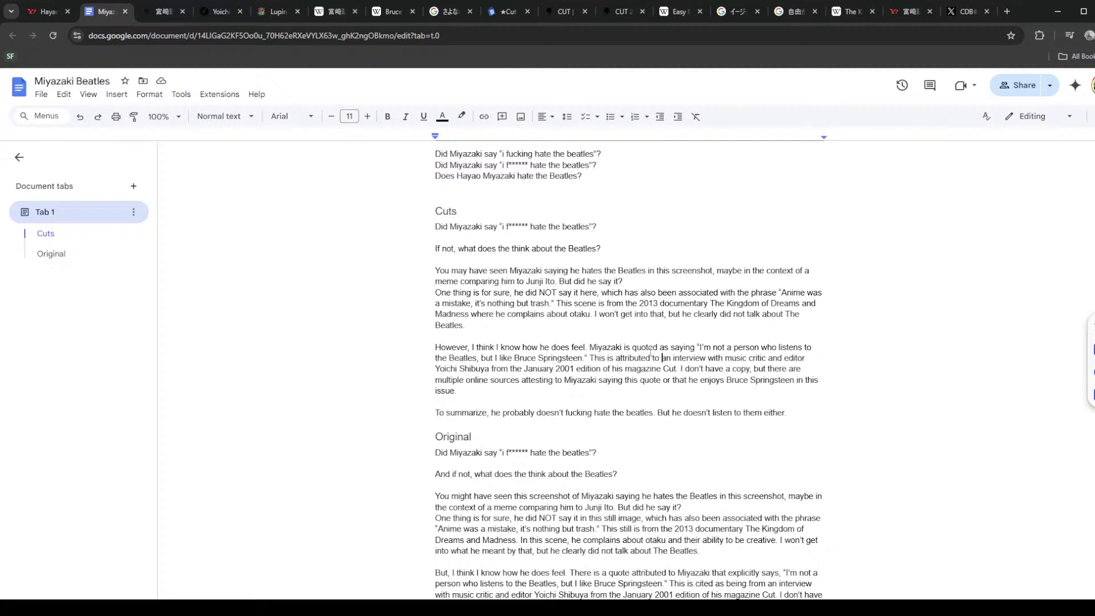
# Step: Delete "this quote" after "attesting to Miyazaki saying" and change the opening of the Cuts closing line to "So to summarize"
pyautogui.moveTo(656, 385); pyautogui.dragTo(627, 385)
pyautogui.press('BackSpace')
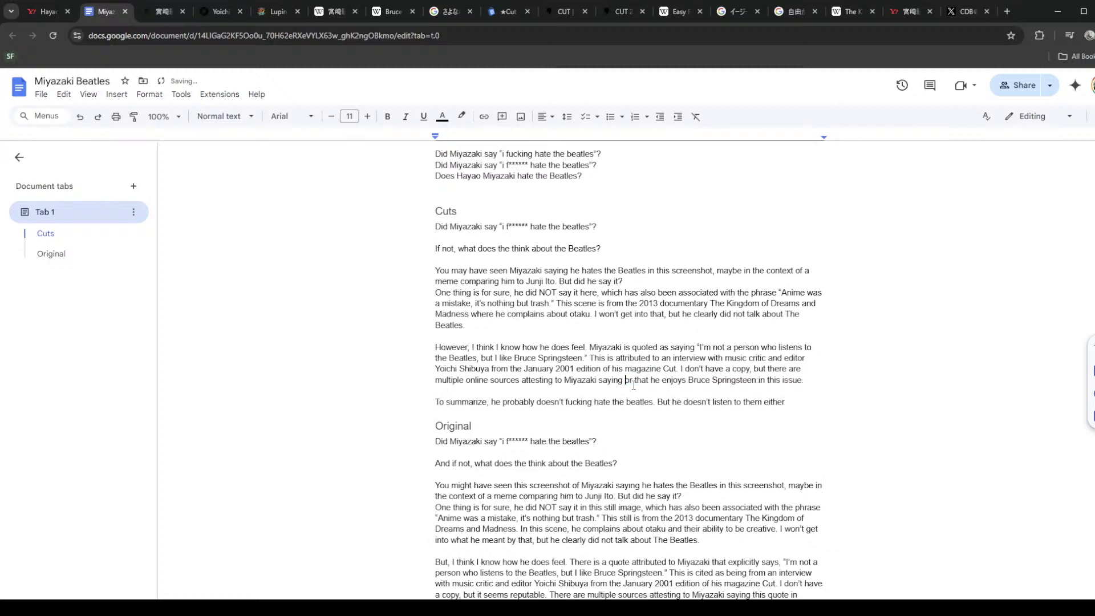
pyautogui.tripleClick(756, 365)
pyautogui.click(777, 388)
pyautogui.click(826, 353)
pyautogui.moveTo(435, 402); pyautogui.dragTo(444, 402)
pyautogui.write('So to')
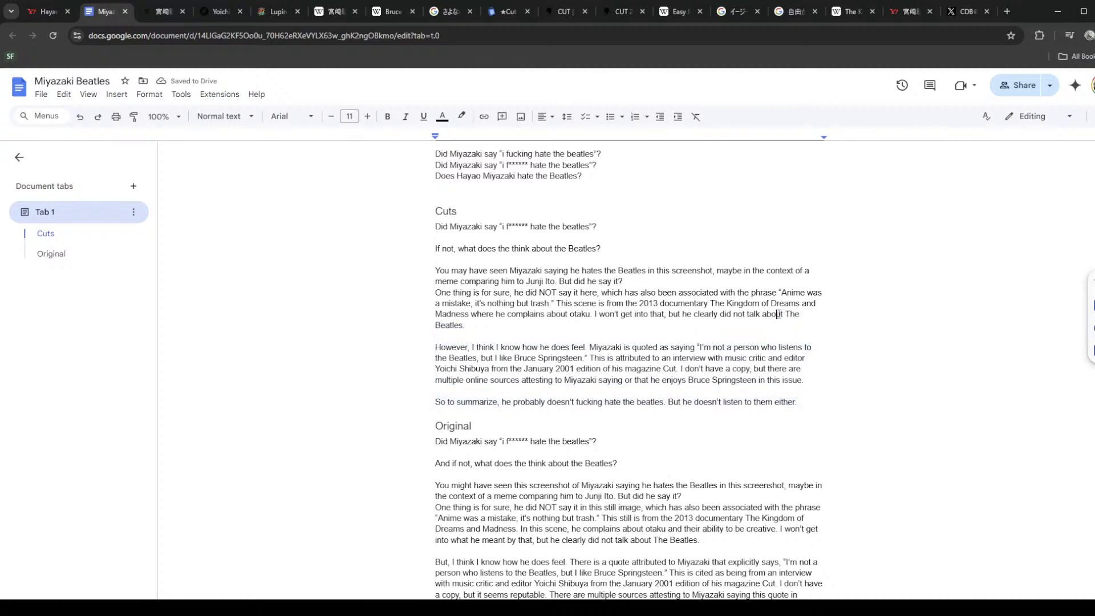
# Step: Check the word count of the Cuts version, from its title question to the closing summary line
pyautogui.moveTo(821, 402); pyautogui.dragTo(396, 232)
pyautogui.write('Did Miyazaki say "i f****** hate the beatles"?  And if not, what does the think about the Beatles?  You might have seen this screenshot of Miyazaki saying he hates the Beatles in this screenshot, maybe in the context of a meme comparing him to Junji Ito. But did he say it? One thing is for sure, he did NOT say it in this still image, which has also been associated with the phrase "Anime was a mistake, it’s nothing but trash." This still is from the 2013 documentary The Kingdom of Dreams and Madness. In this scene, he complains about otaku and their ability to be creative. I won’t get into what he meant by that, but he clearly did not talk about The Beatles.  But, I think I know how he does feel. There is a quote attributed to Miyazaki that explicitly says, "I’m not a person who listens to the Beatles, but I like Bruce Springsteen." This is cited as being from an interview with music critic and editor Yoichi Shibuya from the January 2001 edition of his magazine Cut. I don’t have a copy, but it seems reputable. There are multiple sources attesting to Miyazaki saying this quote in particular or being fond of Bruce Springsteen in this issue. Where he also said that he enjoys the 1969 film Easy Rider.  So to summarize, he probably doesn’t fucking hate the beatles. But he doesn’t listen to them either.')
pyautogui.hotkey('ctrl', 'z')
pyautogui.hotkey('ctrl', 'shift', 'c')
pyautogui.click(634, 411)
pyautogui.moveTo(797, 402); pyautogui.dragTo(435, 227)
pyautogui.hotkey('ctrl', 'shift', 'c')
pyautogui.moveTo(662, 296); pyautogui.dragTo(587, 300)
pyautogui.click(633, 411)
pyautogui.click(768, 369)
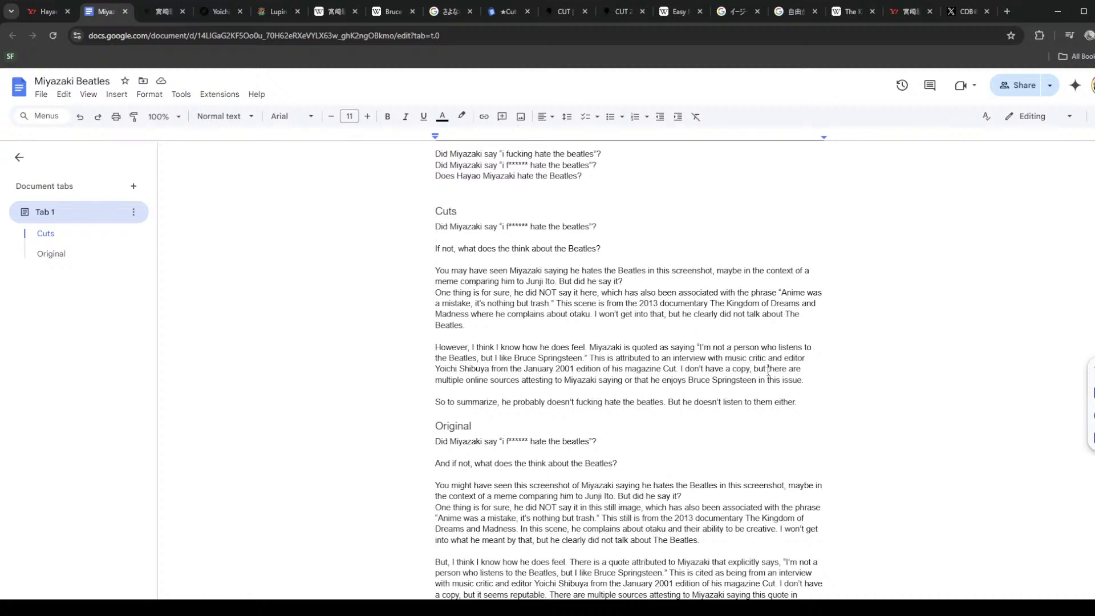
# Step: Delete "in this screenshot" after "he hates the Beatles" in the first Cuts paragraph
pyautogui.doubleClick(459, 270)
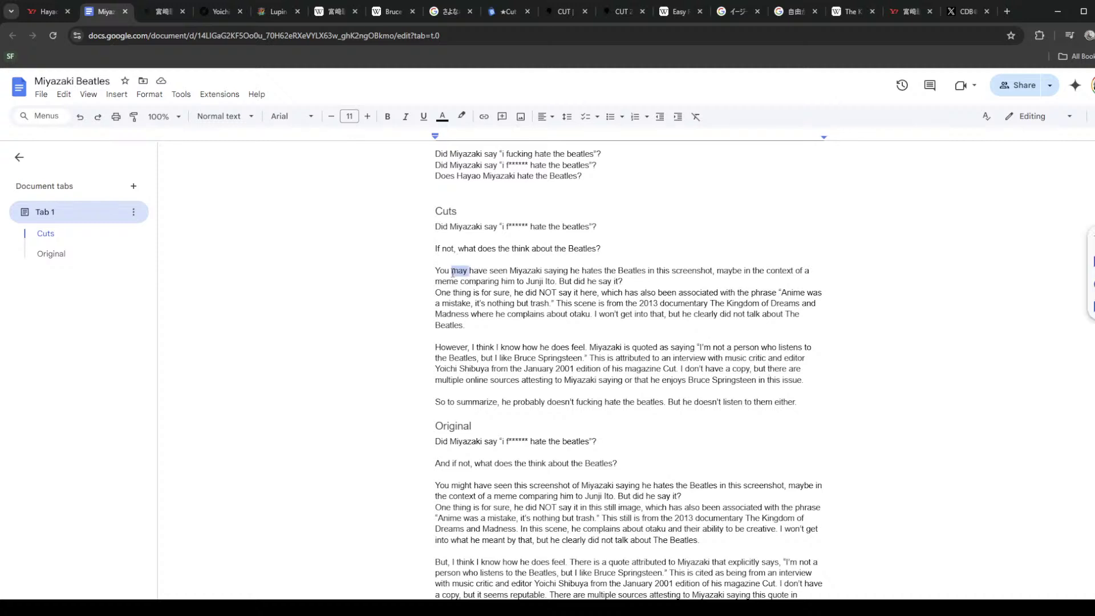
pyautogui.click(631, 272)
pyautogui.moveTo(711, 272); pyautogui.dragTo(647, 272)
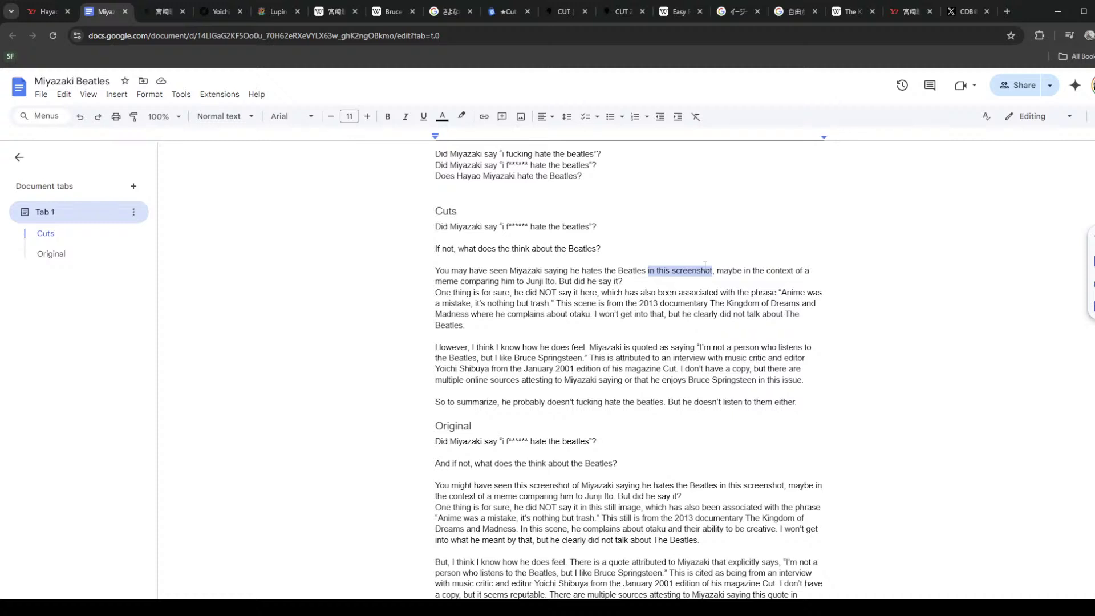
pyautogui.press('BackSpace')
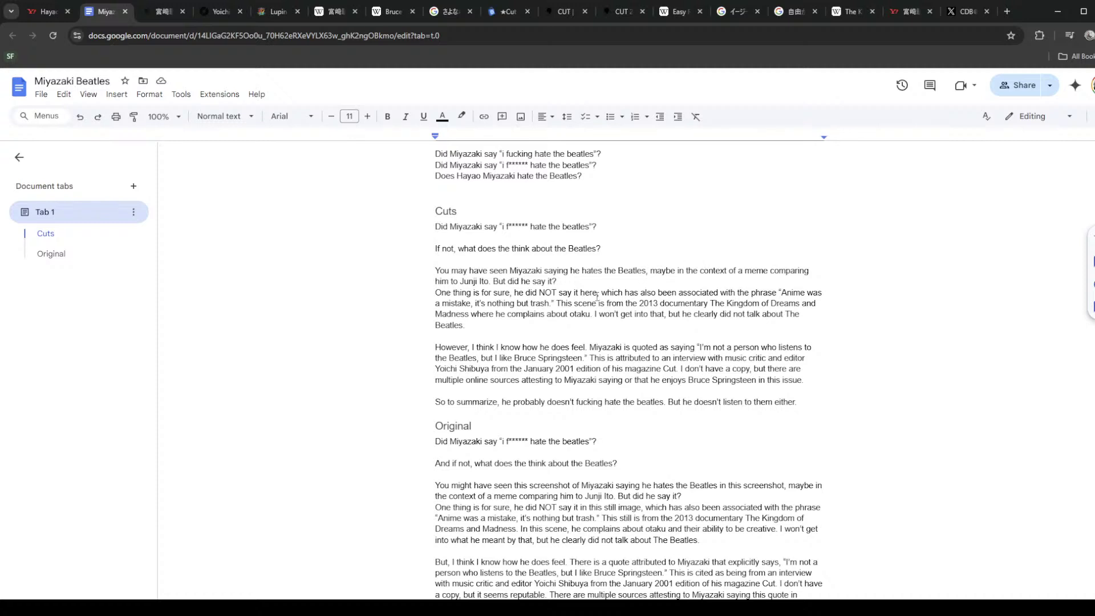
# Step: Replace "here" with "in this screenshot" after "he did NOT say it" in the Cuts version
pyautogui.doubleClick(589, 293)
pyautogui.write('in this screens')
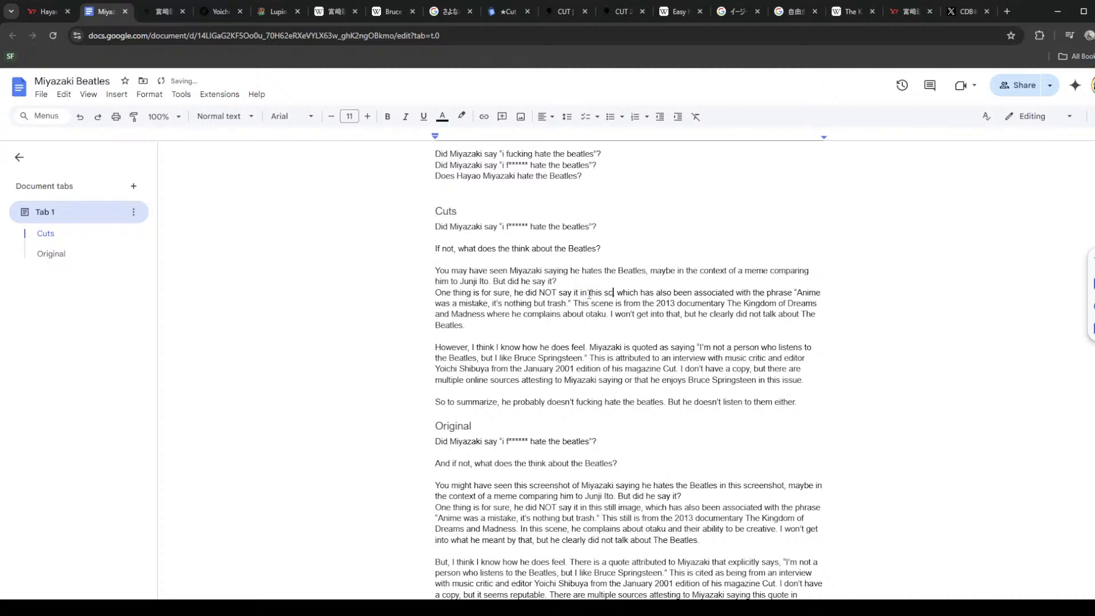
pyautogui.write('hot,')
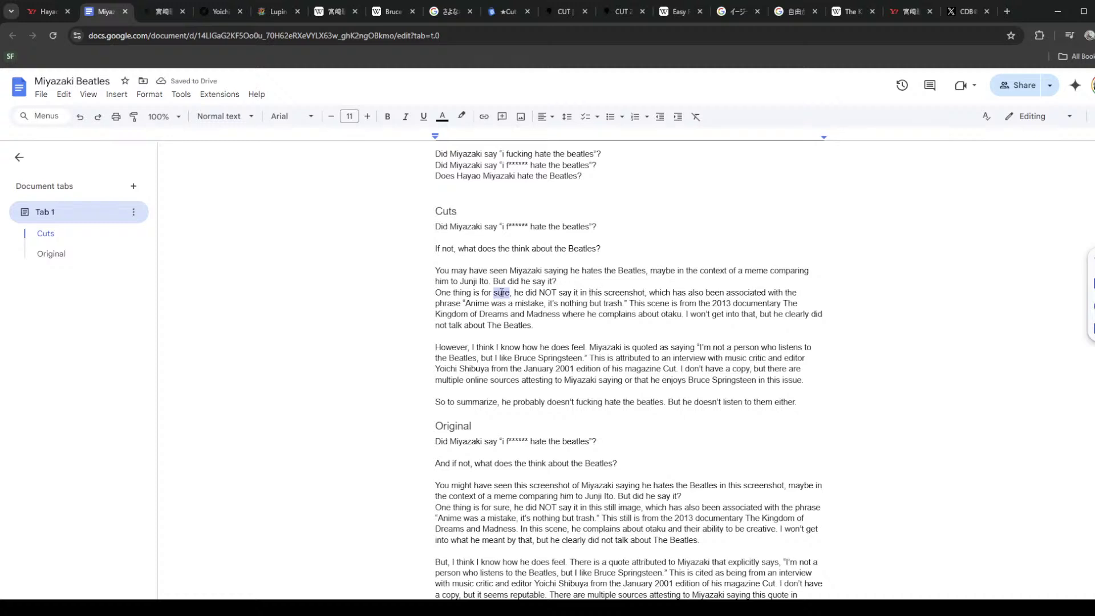
# Step: Reread the Cuts version, from its title question through the screenshot sentence to the closing summary
pyautogui.doubleClick(632, 294)
pyautogui.click(671, 291)
pyautogui.moveTo(706, 293); pyautogui.dragTo(627, 303)
pyautogui.click(626, 311)
pyautogui.click(633, 285)
pyautogui.click(629, 303)
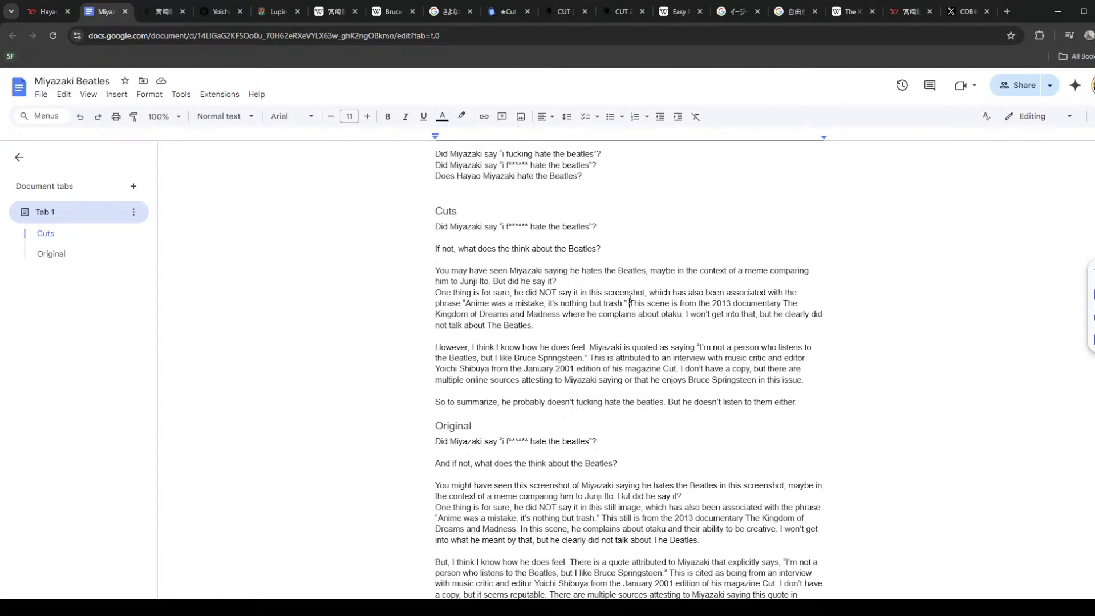
pyautogui.moveTo(435, 226); pyautogui.dragTo(927, 406)
pyautogui.click(927, 406)
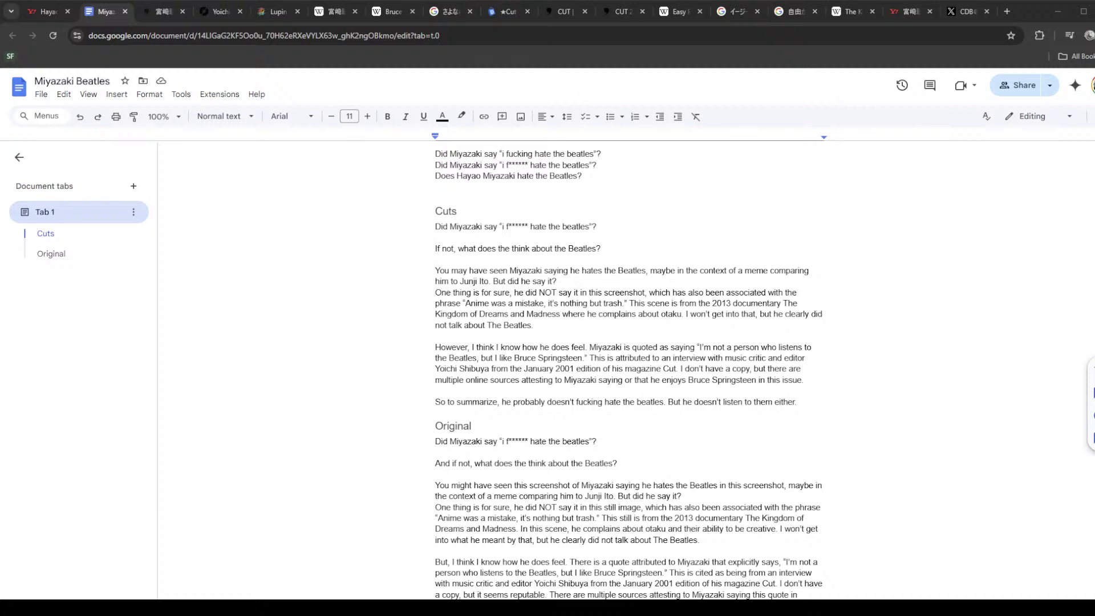
pyautogui.click(660, 336)
pyautogui.moveTo(648, 271); pyautogui.dragTo(663, 337)
pyautogui.click(663, 335)
pyautogui.click(673, 260)
pyautogui.click(663, 335)
# Step: Switch to Adobe Audition, delete all the existing audio in 0miyazaki.wav and save the emptied file
pyautogui.hotkey('alt', 'Tab')
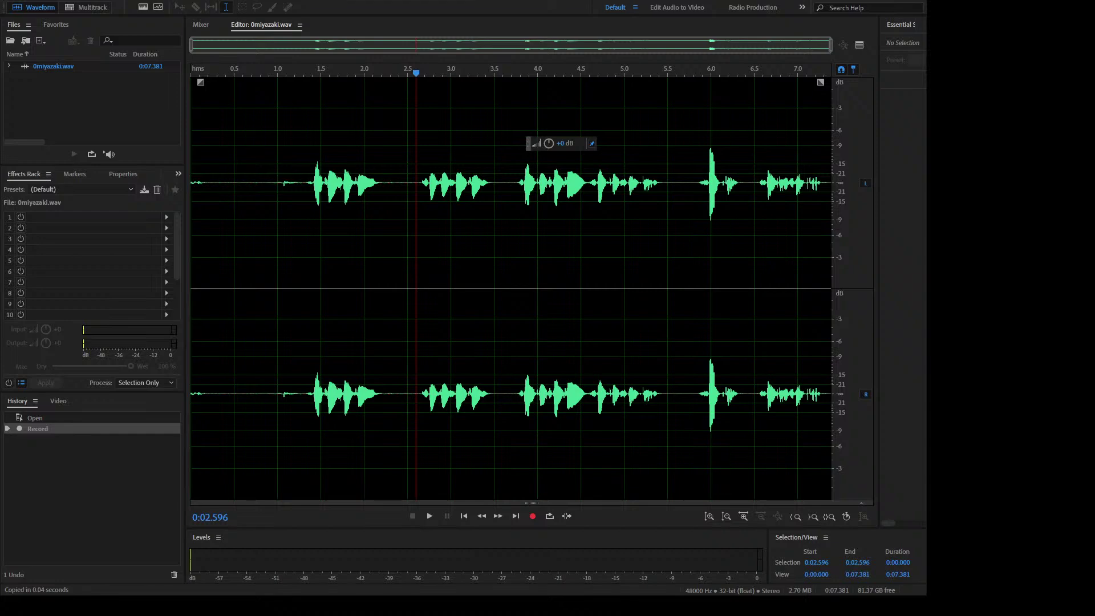
pyautogui.click(762, 429)
pyautogui.doubleClick(489, 220)
pyautogui.press('Delete')
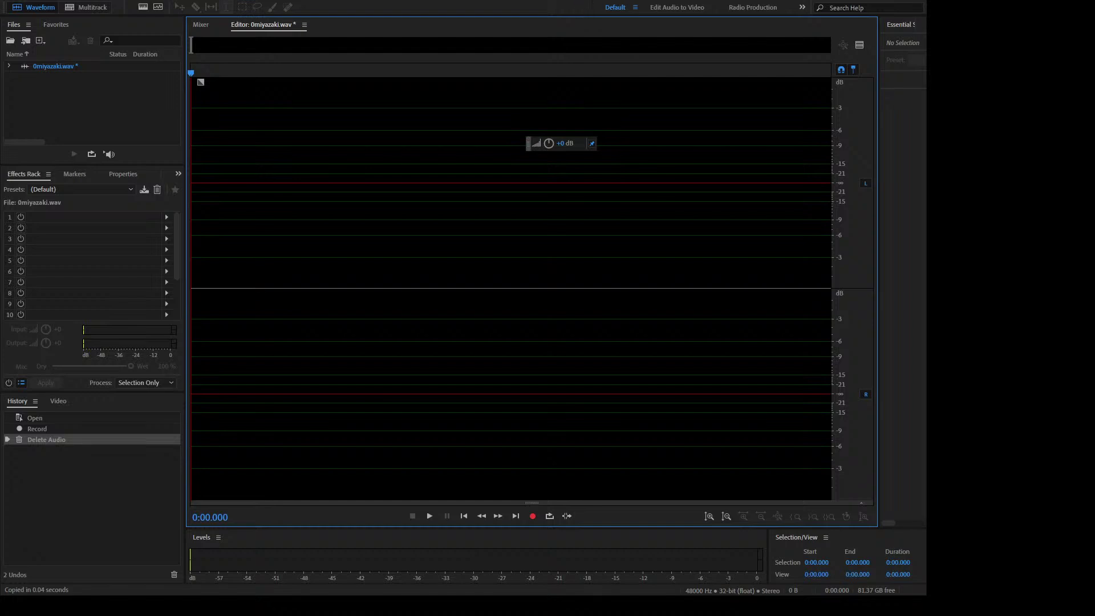
pyautogui.hotkey('ctrl', 's')
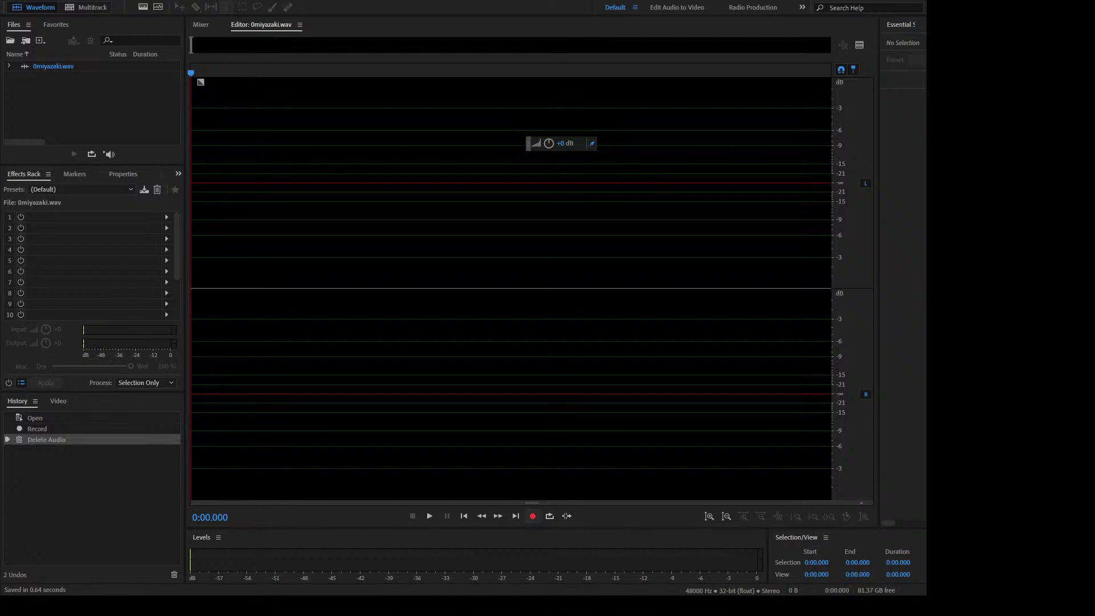
pyautogui.click(527, 518)
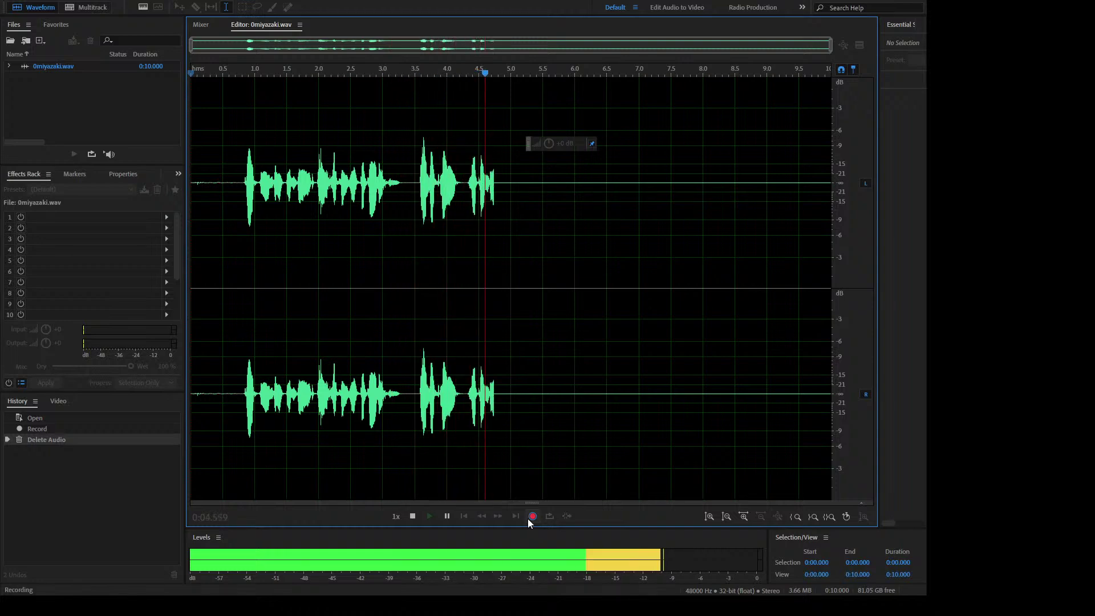
pyautogui.click(528, 518)
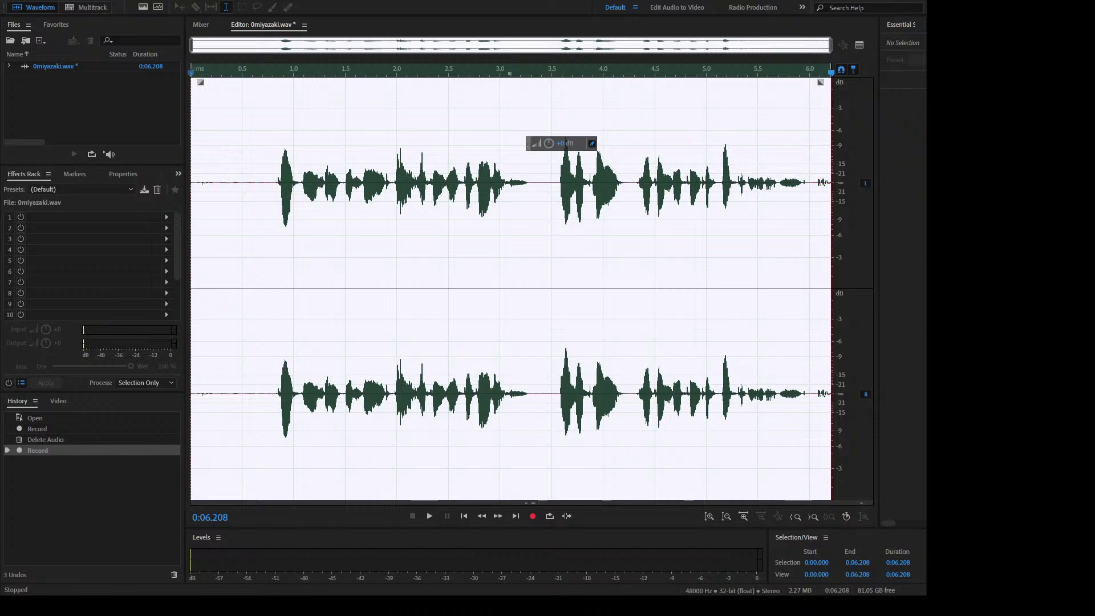
pyautogui.click(204, 342)
pyautogui.press('space')
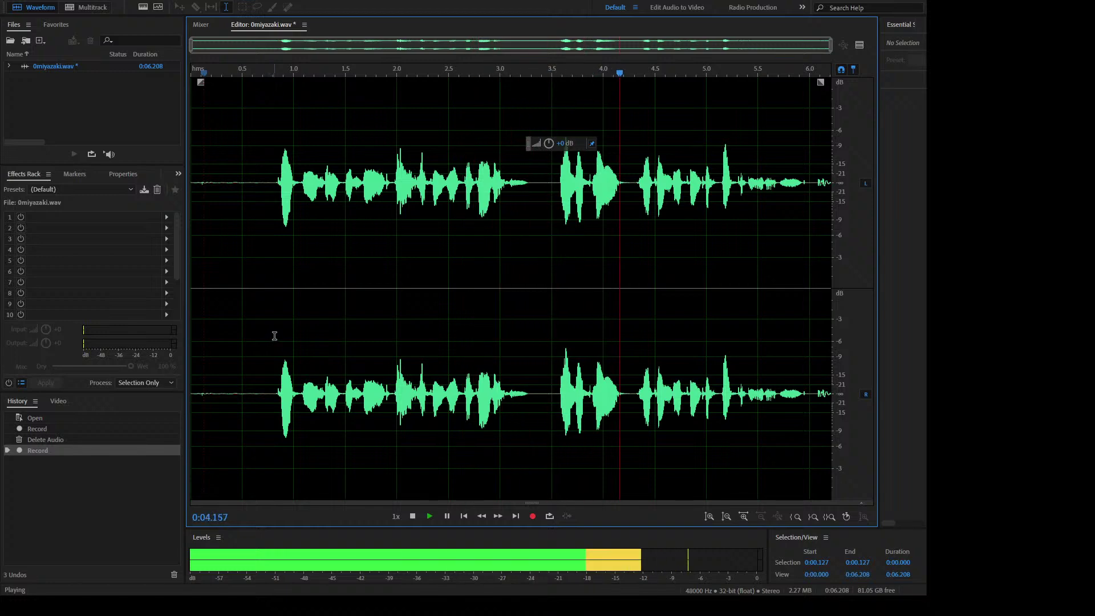
pyautogui.hotkey('ctrl', 'a')
pyautogui.press('Delete')
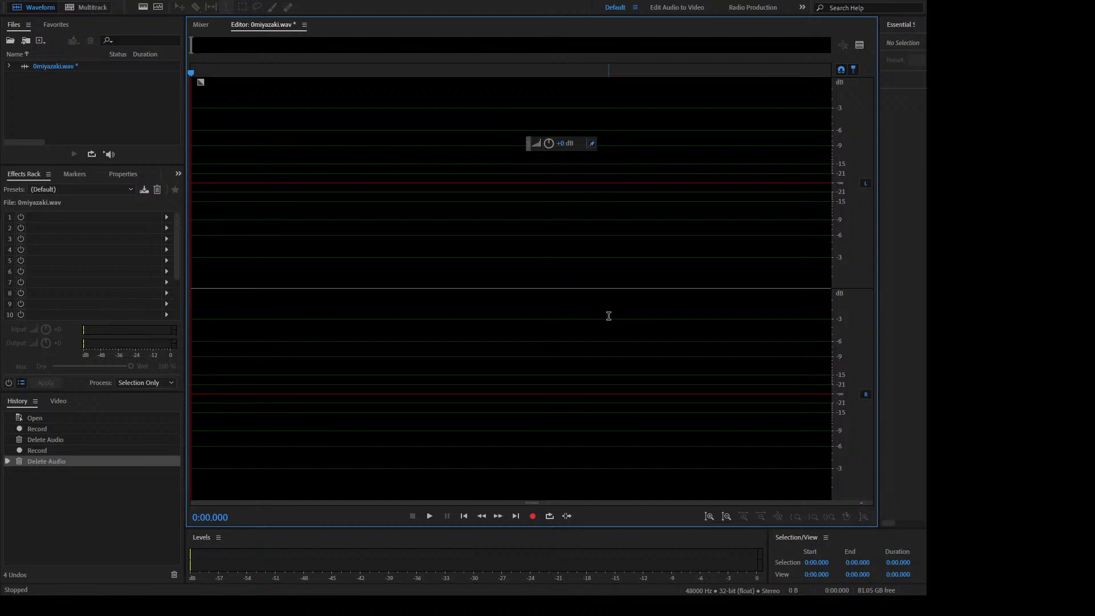
# Step: Record about the first 42 seconds of narration in two takes, starting the second at the end of the first
pyautogui.hotkey('shift', 'space')
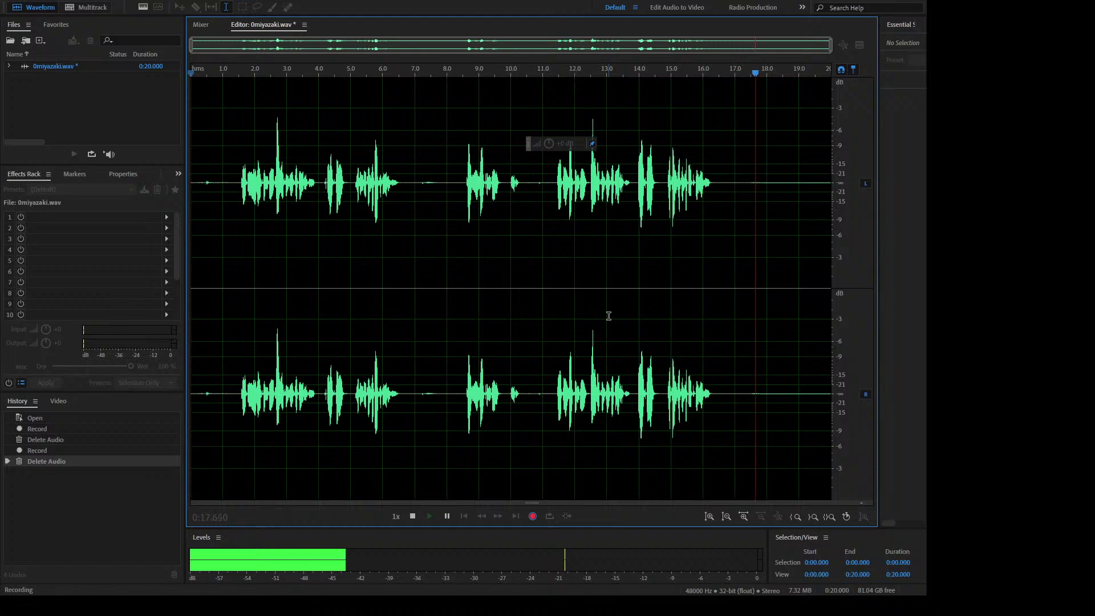
pyautogui.press('space')
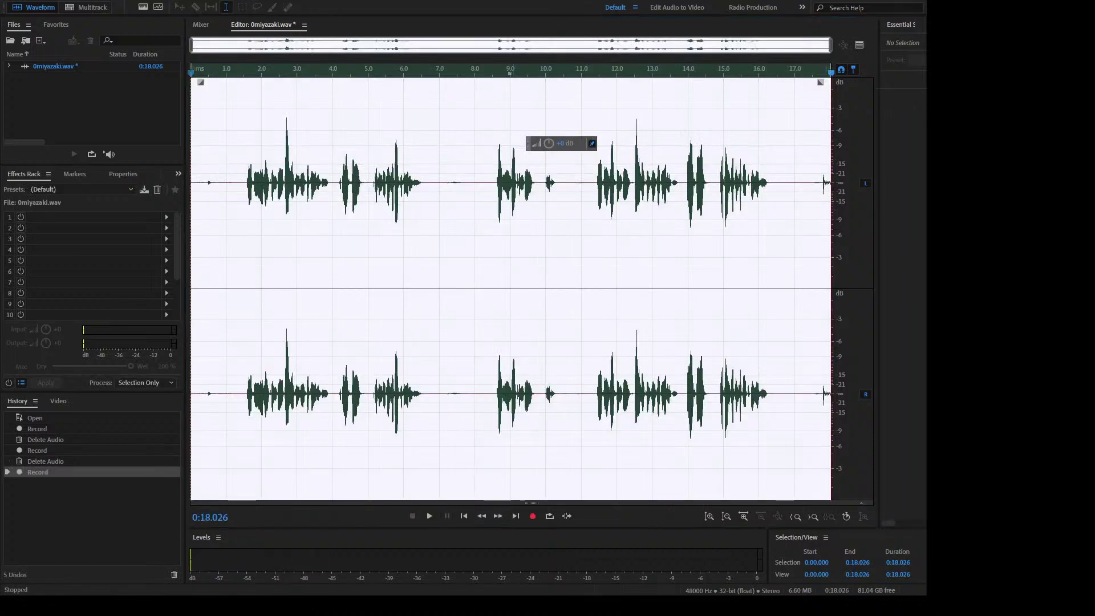
pyautogui.click(689, 251)
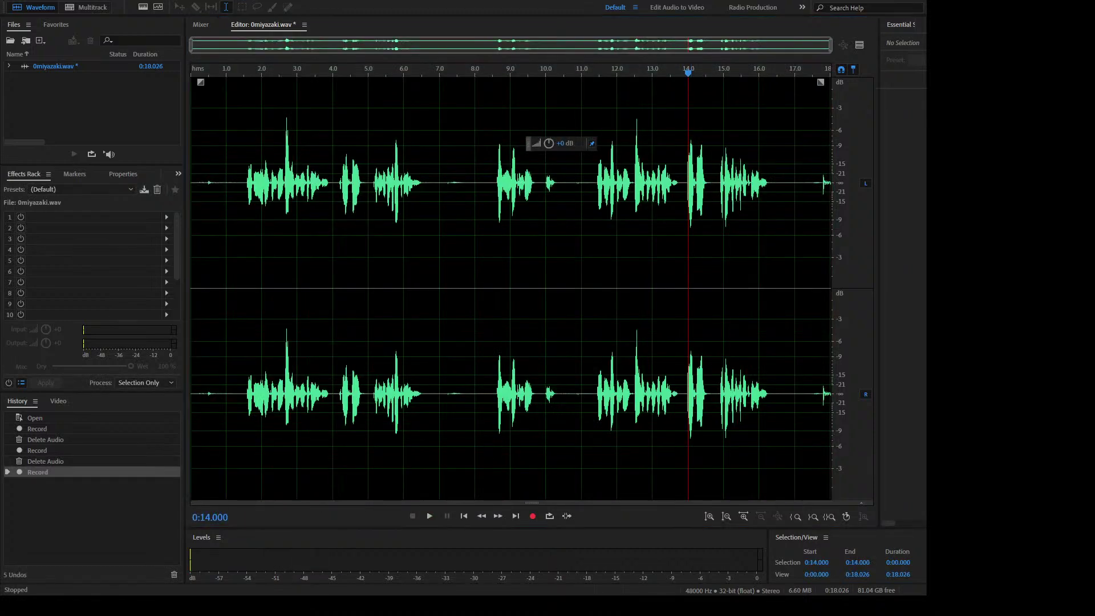
pyautogui.click(517, 240)
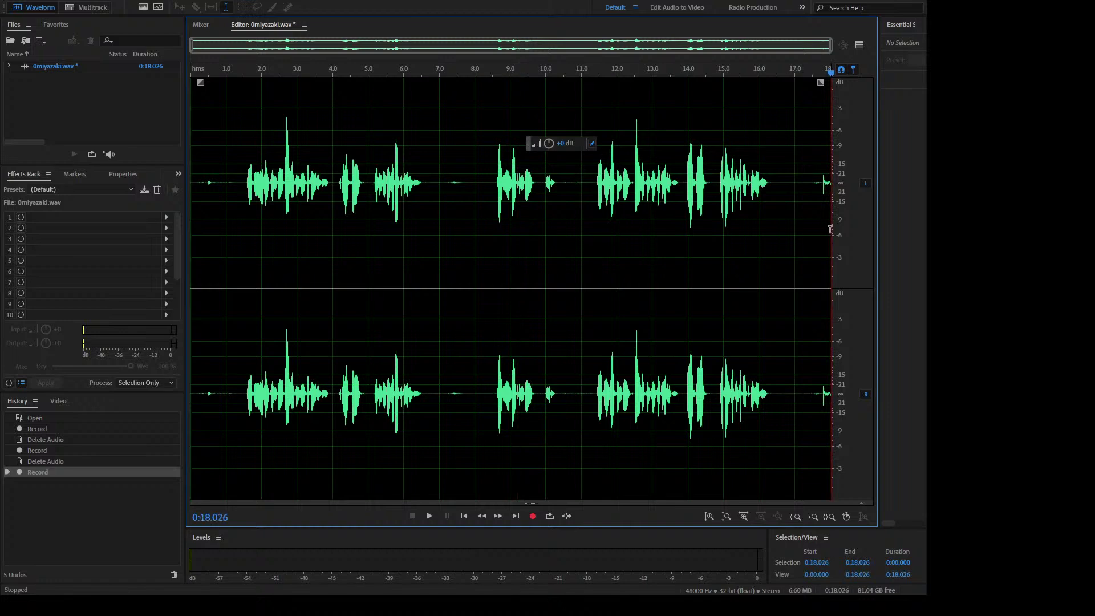
pyautogui.hotkey('shift', 'space')
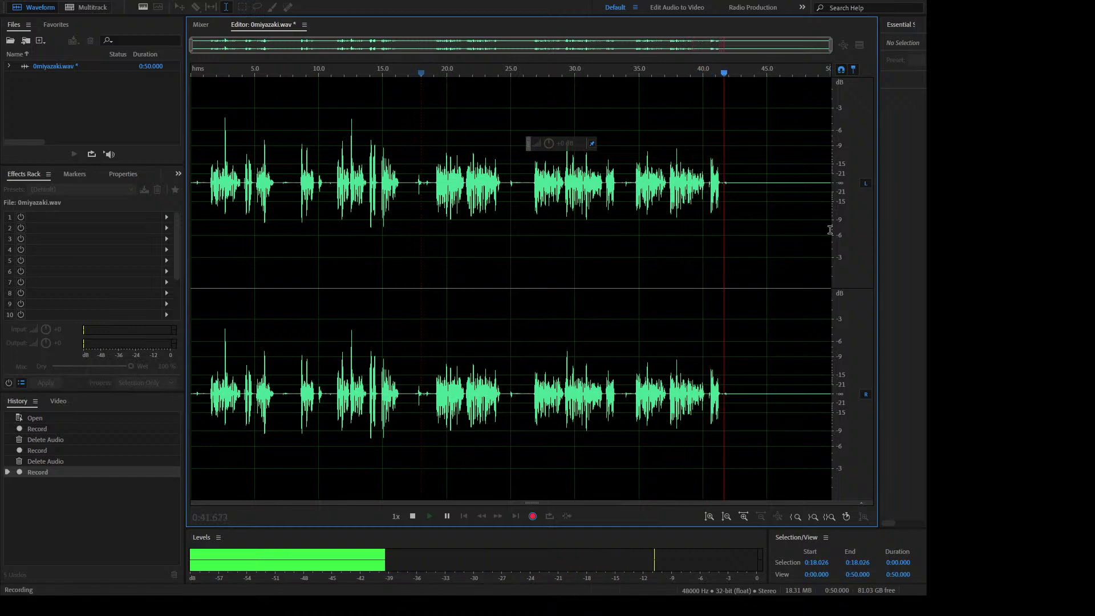
pyautogui.press('space')
# Step: Play back the recording from about 0:37 to its end and continue recording narration from there until about 2:04
pyautogui.click(752, 213)
pyautogui.press('space')
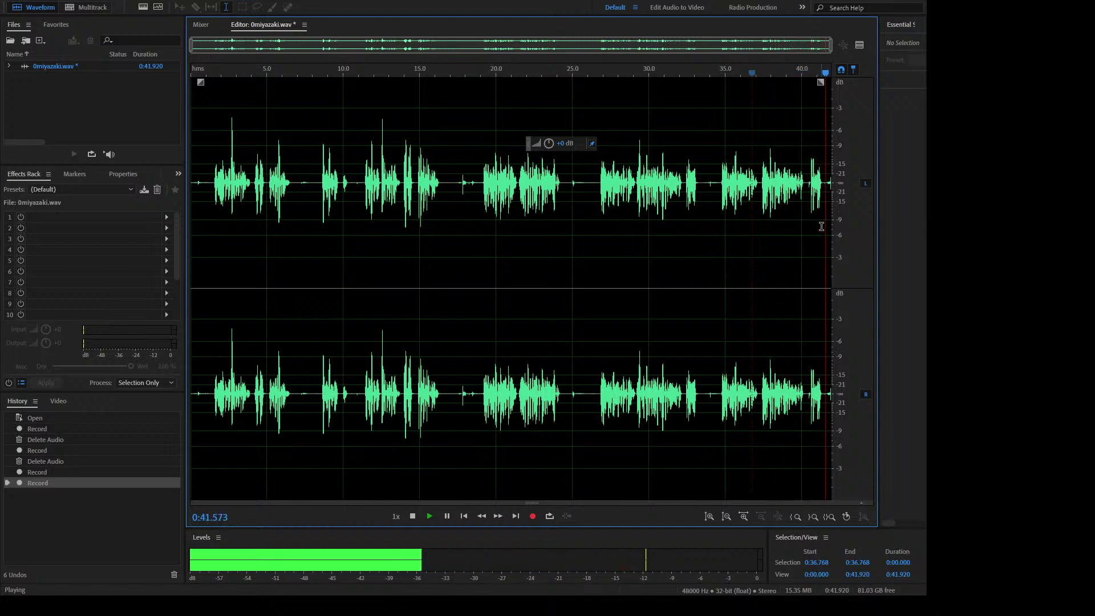
pyautogui.hotkey('shift', 'space')
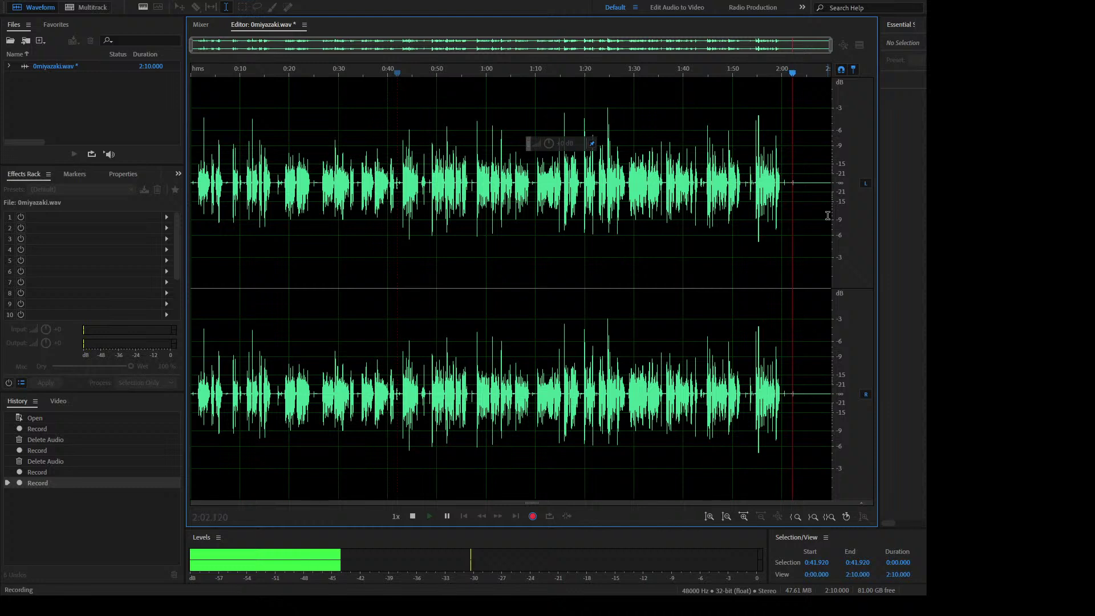
pyautogui.press('space')
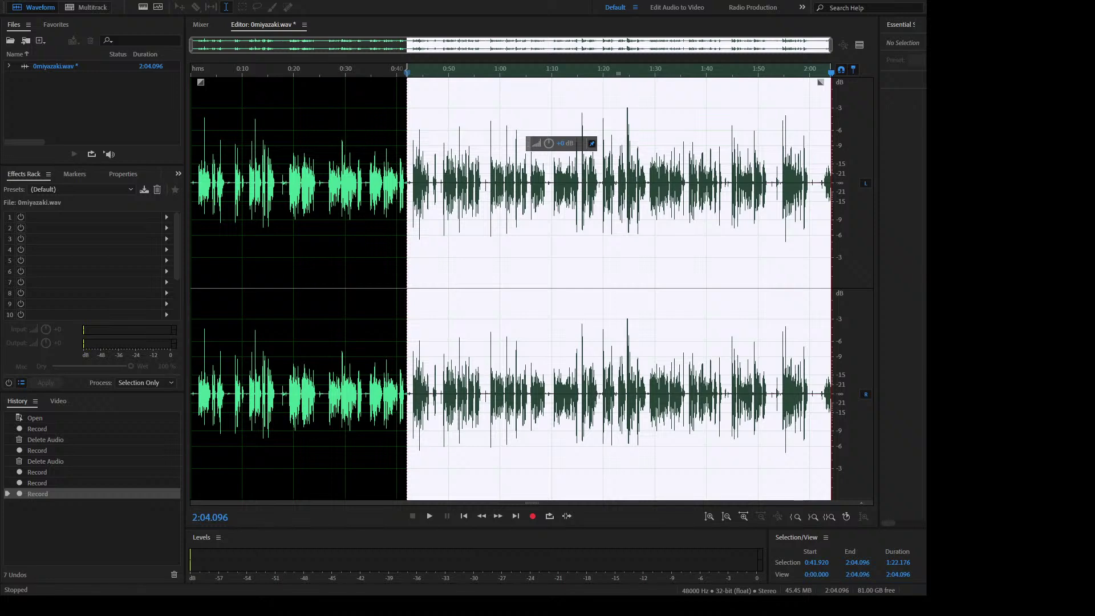
# Step: Play briefly near 1:43 to find the cut point and delete the audio from about 1:43 to the end
pyautogui.click(732, 265)
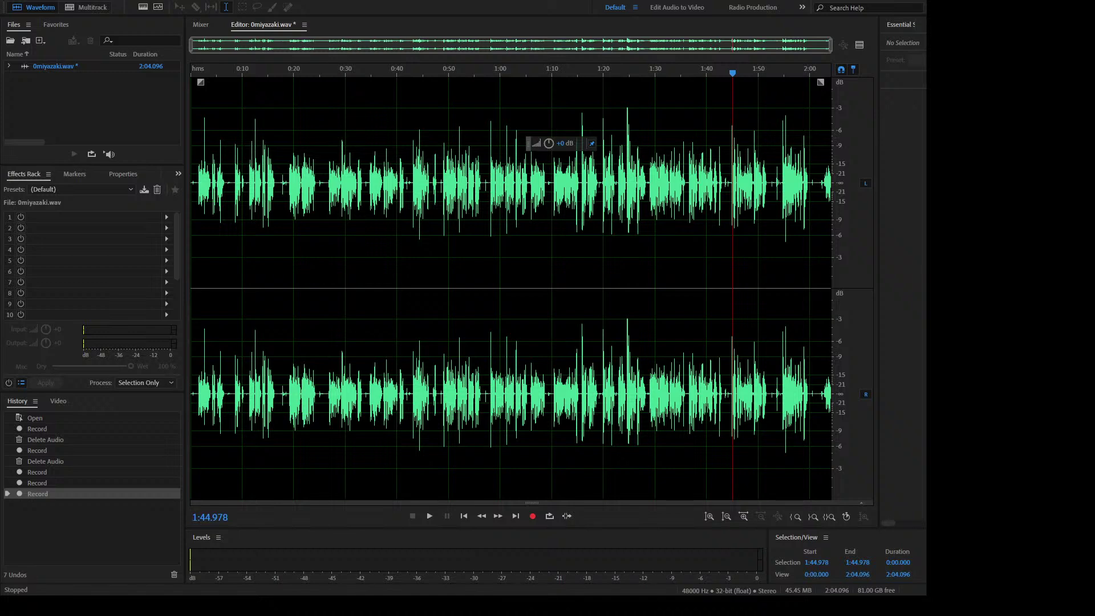
pyautogui.click(530, 251)
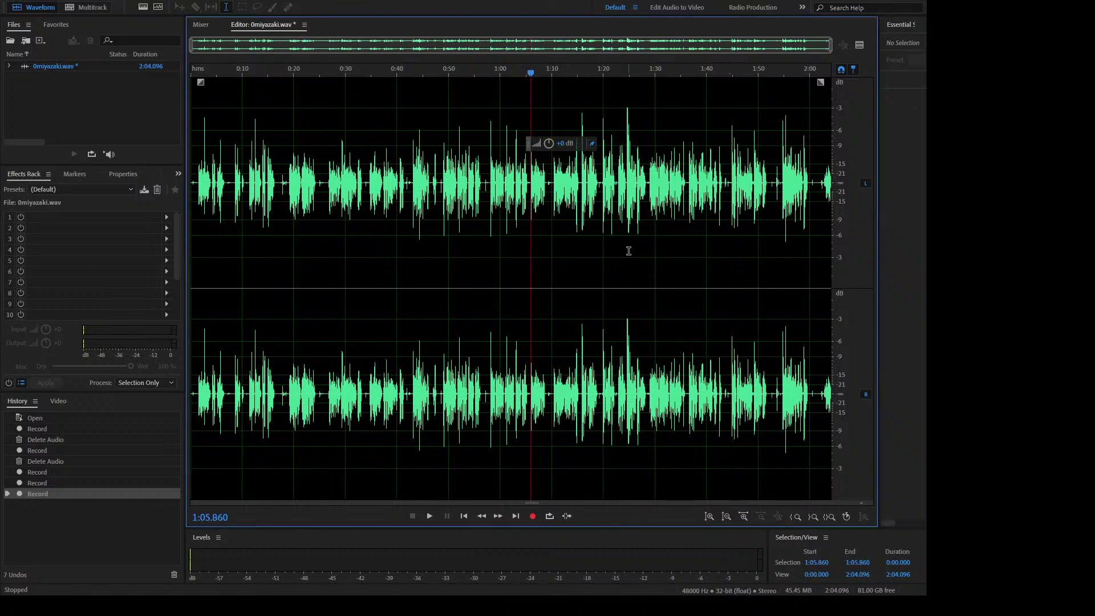
pyautogui.click(727, 180)
pyautogui.press('space')
pyautogui.press('space')
pyautogui.moveTo(724, 181); pyautogui.dragTo(833, 182)
pyautogui.press('Delete')
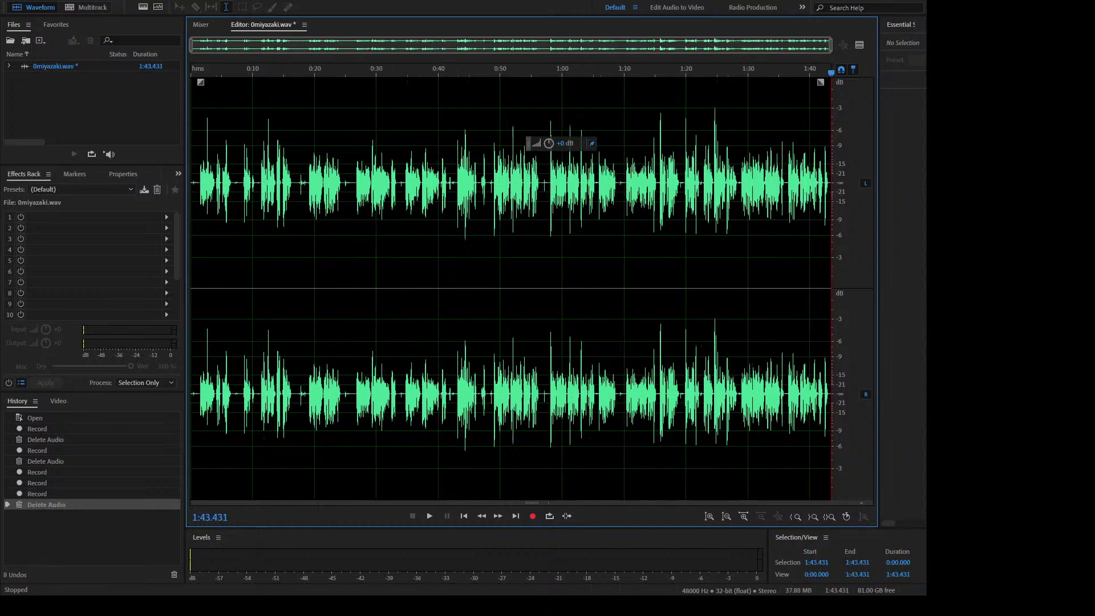
# Step: Record more narration from about 1:43 to 1:57 and play the recording from the beginning
pyautogui.hotkey('shift', 'space')
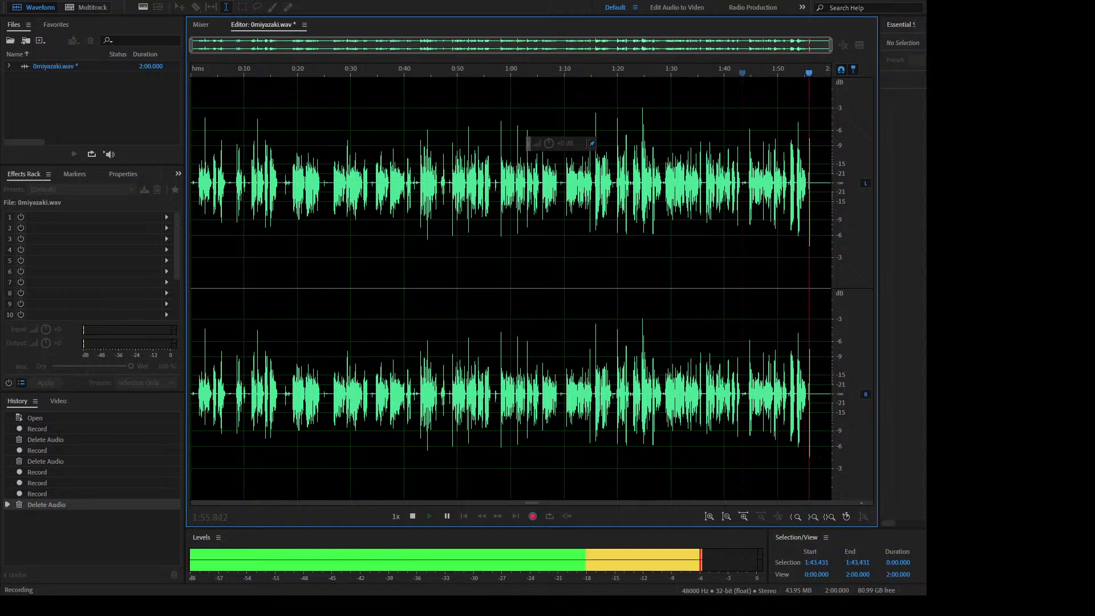
pyautogui.press('space')
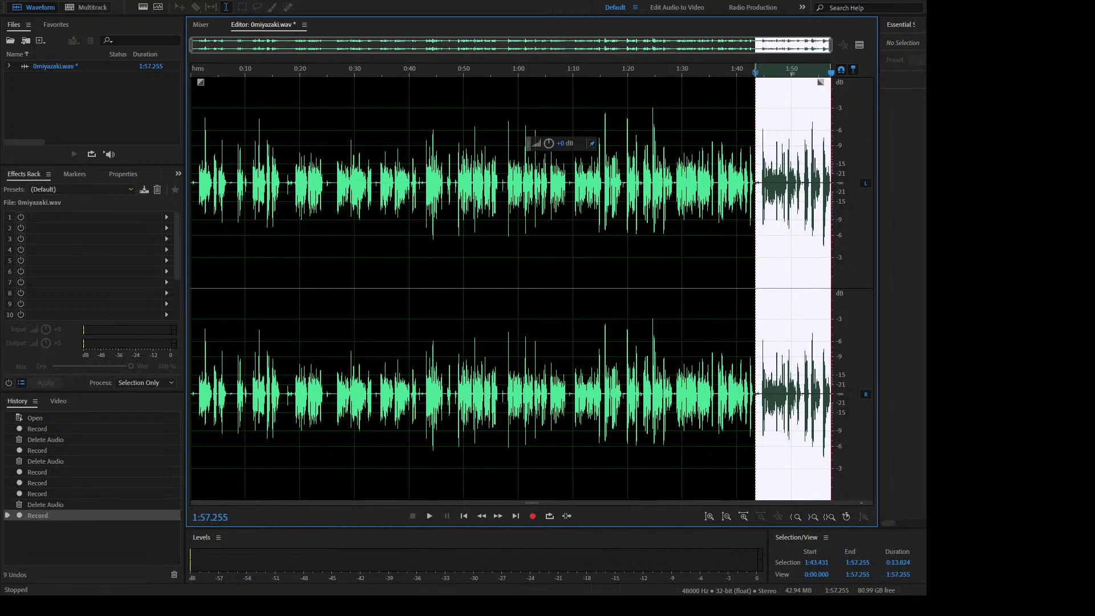
pyautogui.moveTo(463, 258); pyautogui.dragTo(191, 234)
pyautogui.click(371, 200)
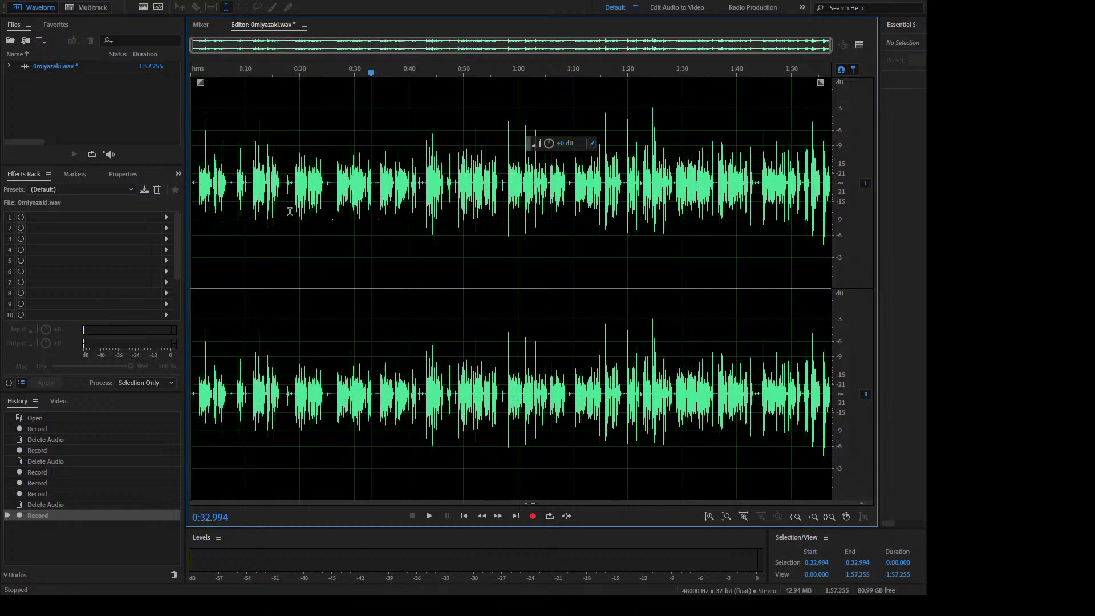
pyautogui.click(192, 190)
pyautogui.press('space')
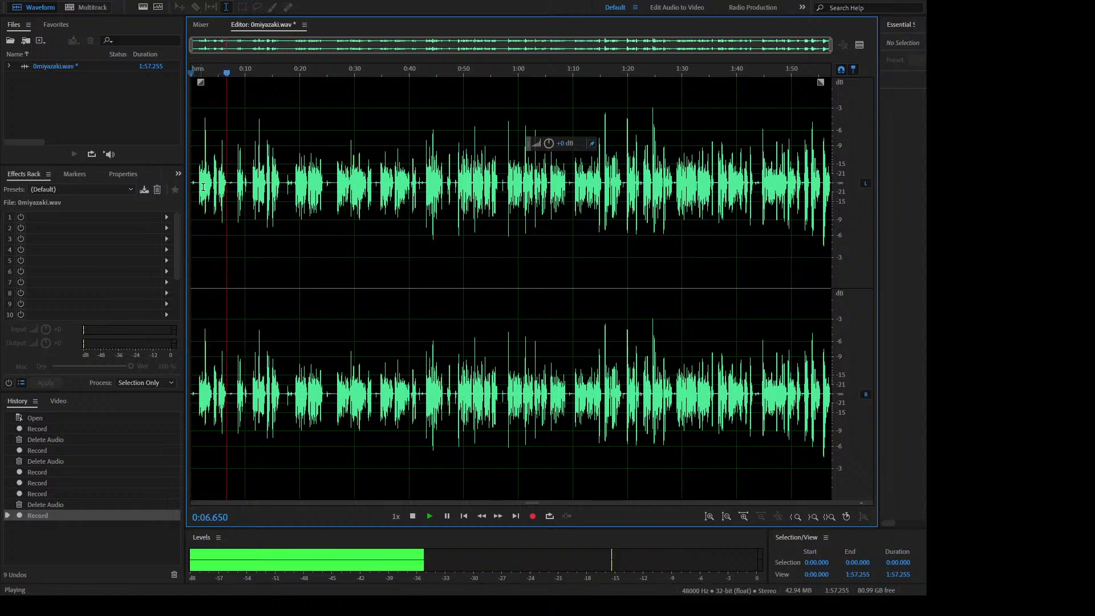
# Step: Play several spots to find where the good take starts, and delete about the first 11 seconds of the recording
pyautogui.click(233, 188)
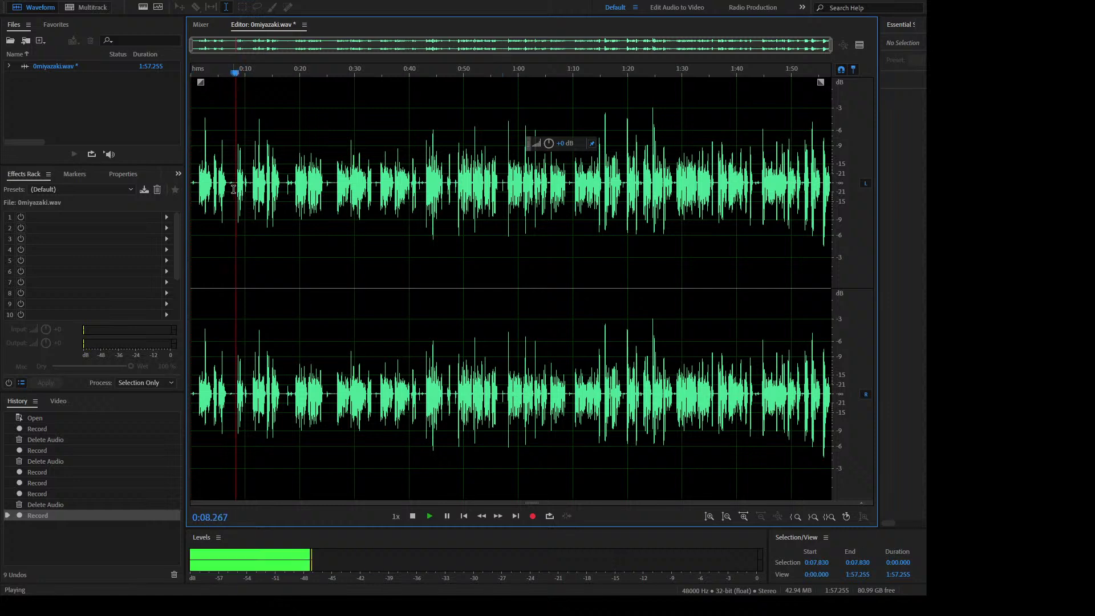
pyautogui.click(293, 186)
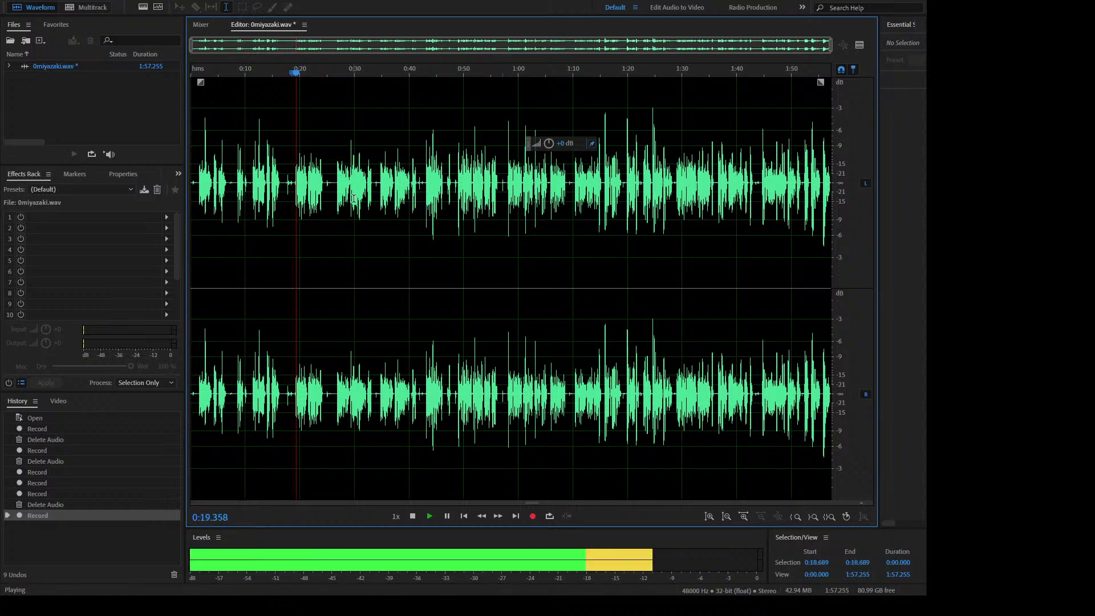
pyautogui.press('space')
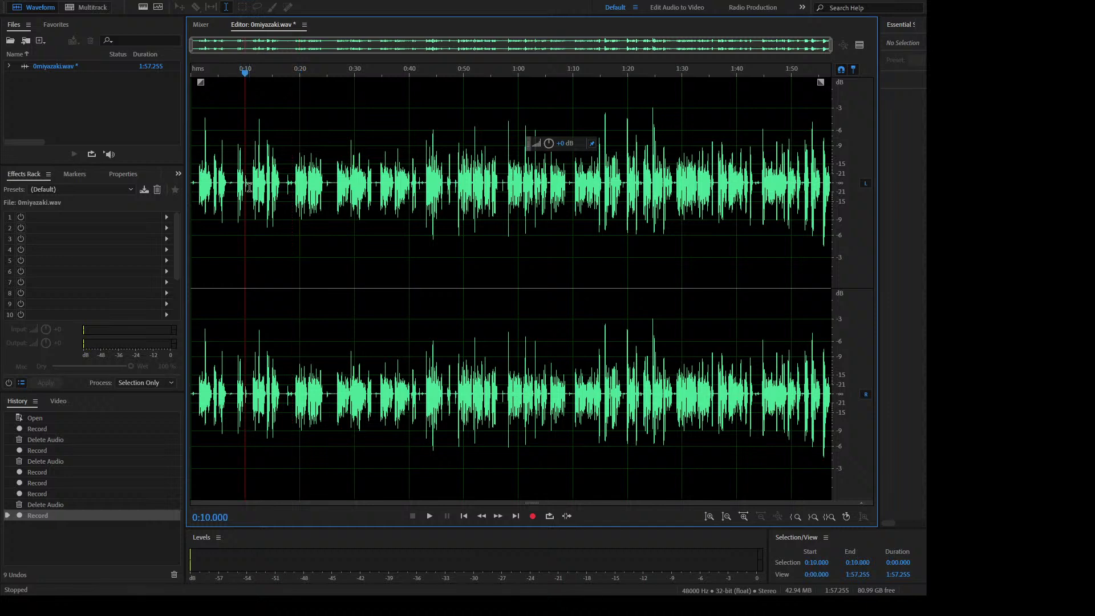
pyautogui.press('space')
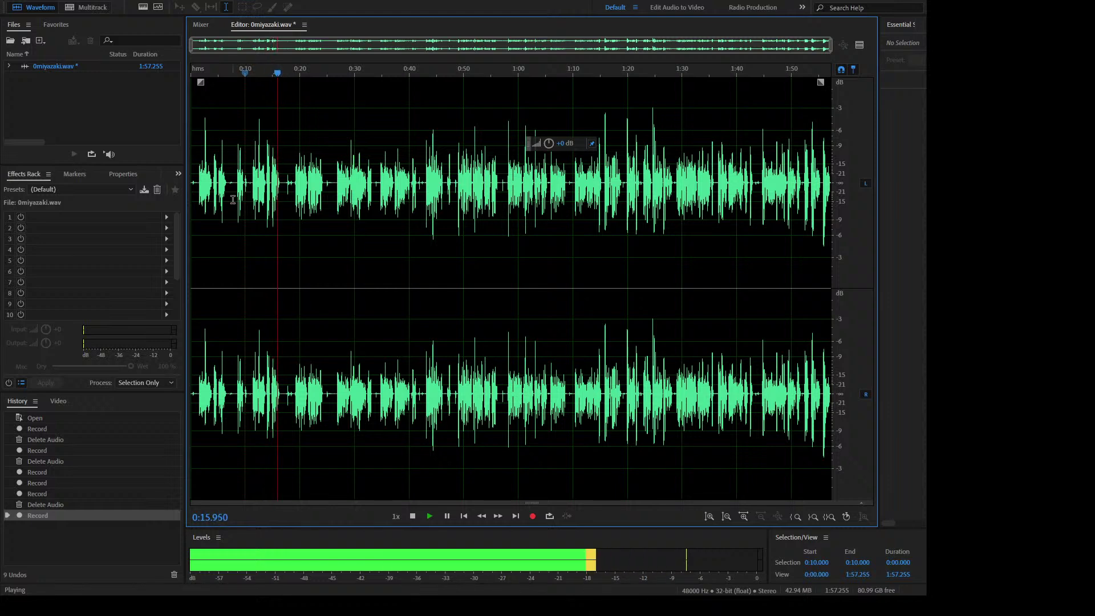
pyautogui.click(791, 184)
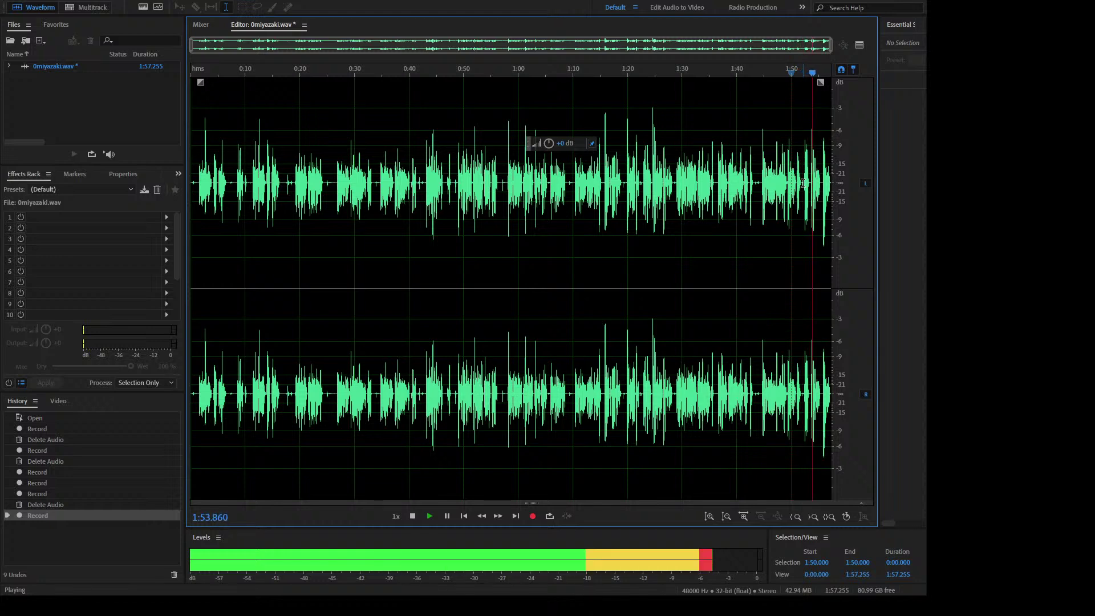
pyautogui.click(249, 188)
pyautogui.press('space')
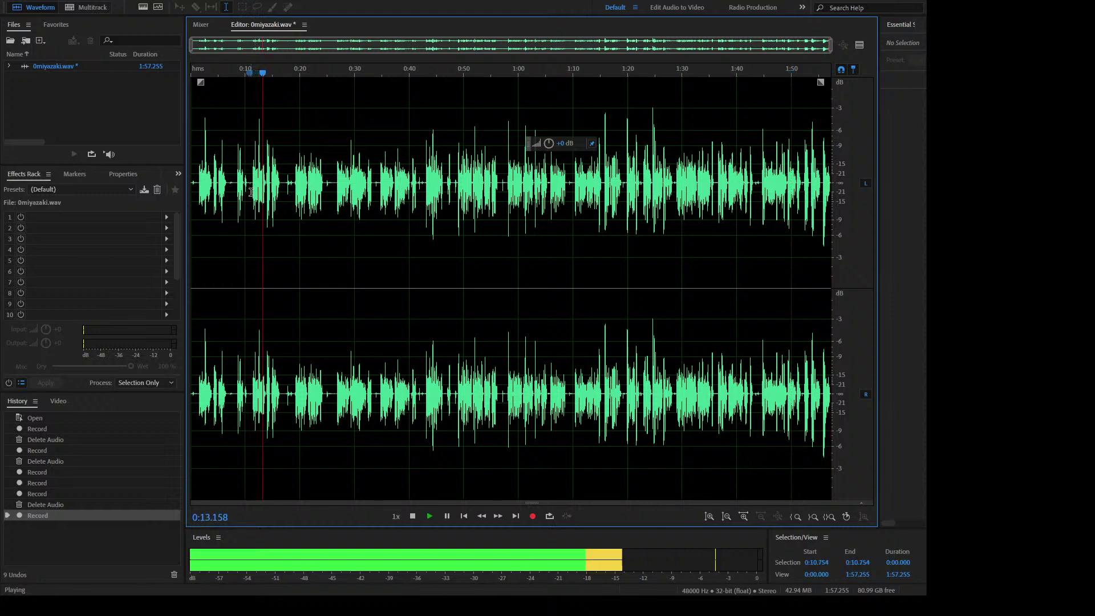
pyautogui.press('space')
pyautogui.moveTo(251, 189); pyautogui.dragTo(94, 202)
pyautogui.press('Delete')
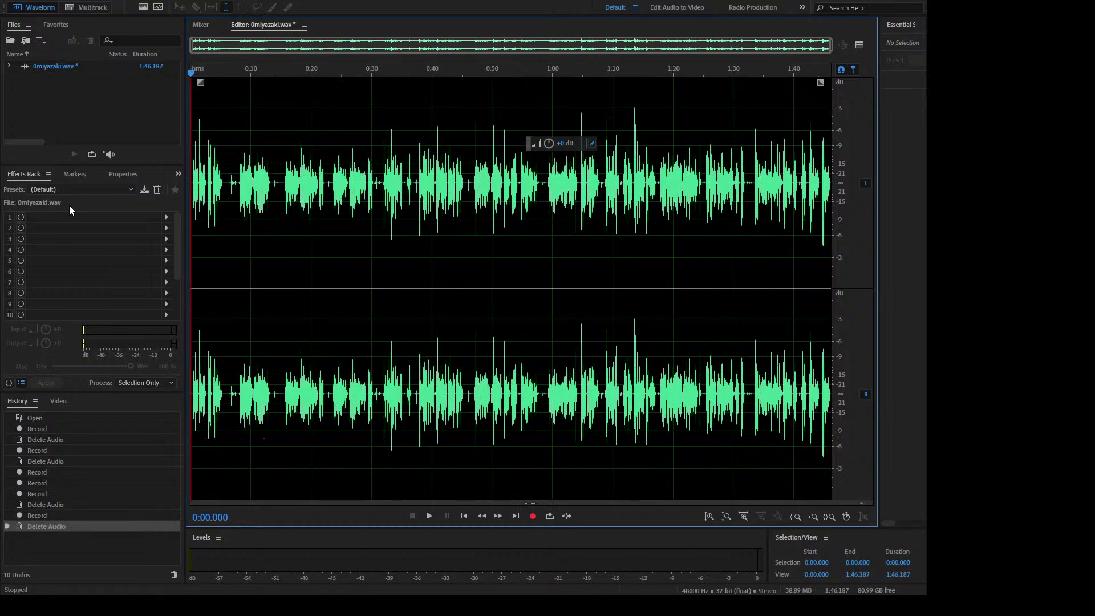
# Step: Play the trimmed opening and save 0miyazaki.wav
pyautogui.press('space')
pyautogui.scroll(5, 235, 172)
pyautogui.moveTo(222, 192); pyautogui.dragTo(69, 208)
pyautogui.click(616, 223)
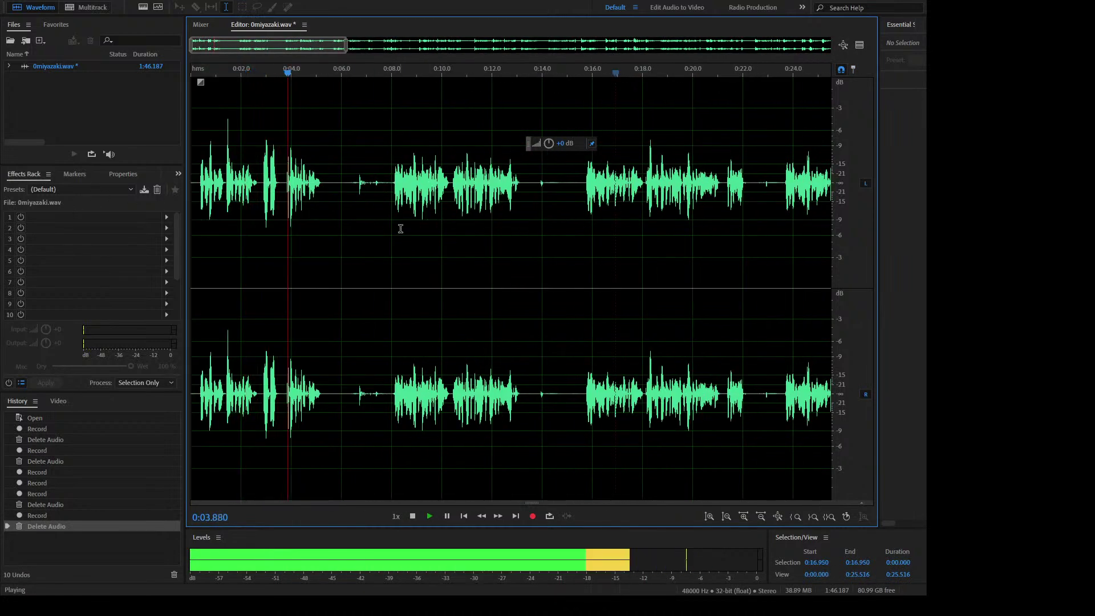
pyautogui.hotkey('ctrl', 's')
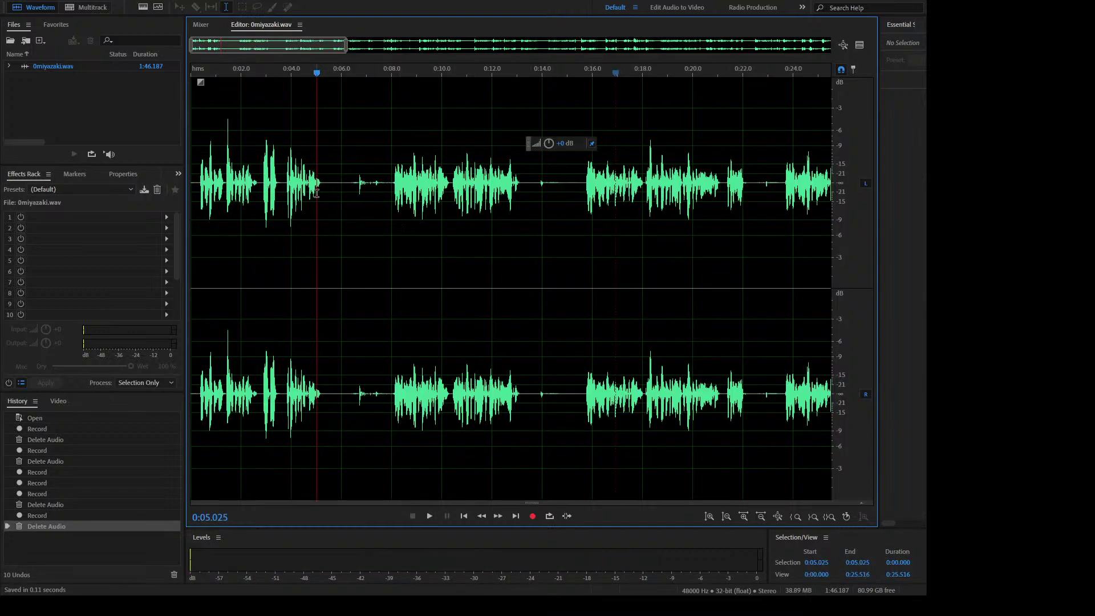
# Step: Capture a noise print from the silent gap at 0:05.43 to 0:06.29 and apply Noise Reduction to the whole recording
pyautogui.moveTo(326, 194); pyautogui.dragTo(348, 195)
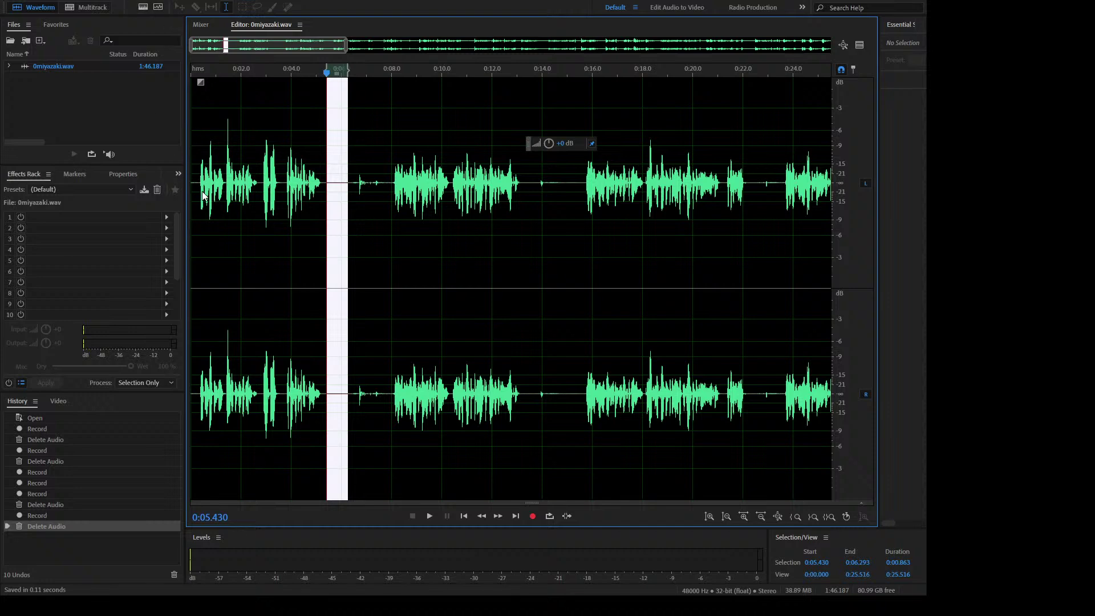
pyautogui.click(326, 194)
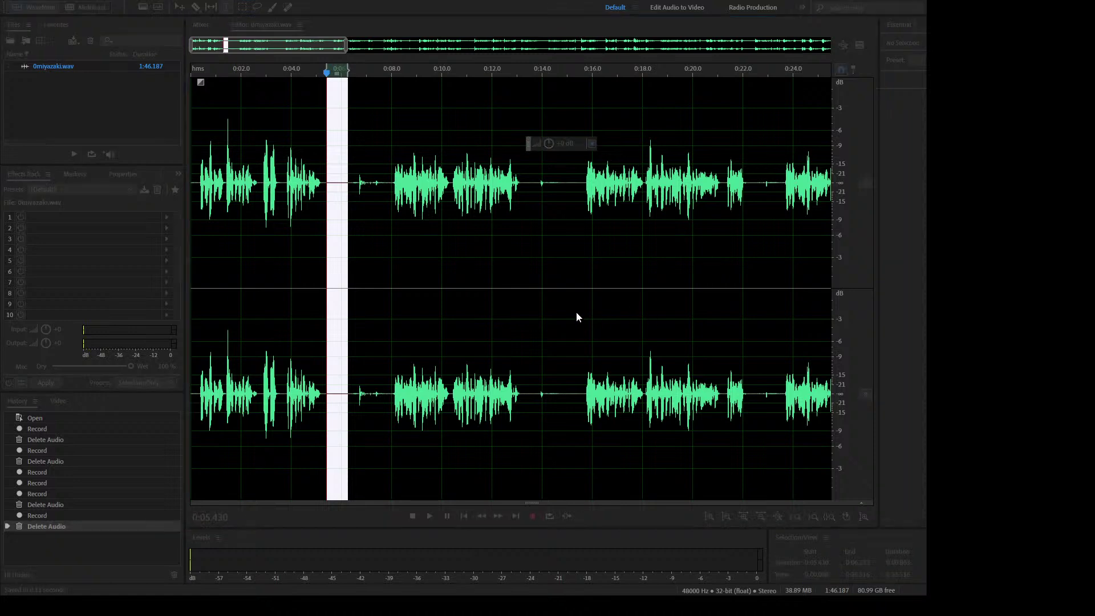
pyautogui.click(491, 245)
pyautogui.press('space')
pyautogui.press('space')
pyautogui.hotkey('ctrl', 'a')
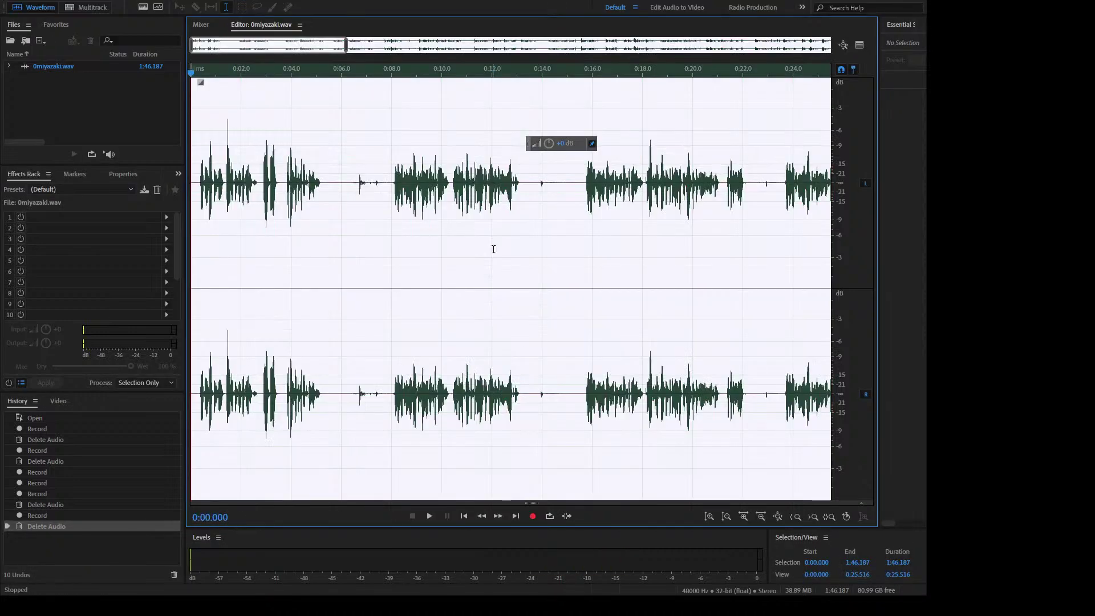
pyautogui.click(71, 497)
# Step: Play the pause after the first sentence and silence the breath noise from about 0:06.3 to 0:07.8
pyautogui.click(324, 186)
pyautogui.press('space')
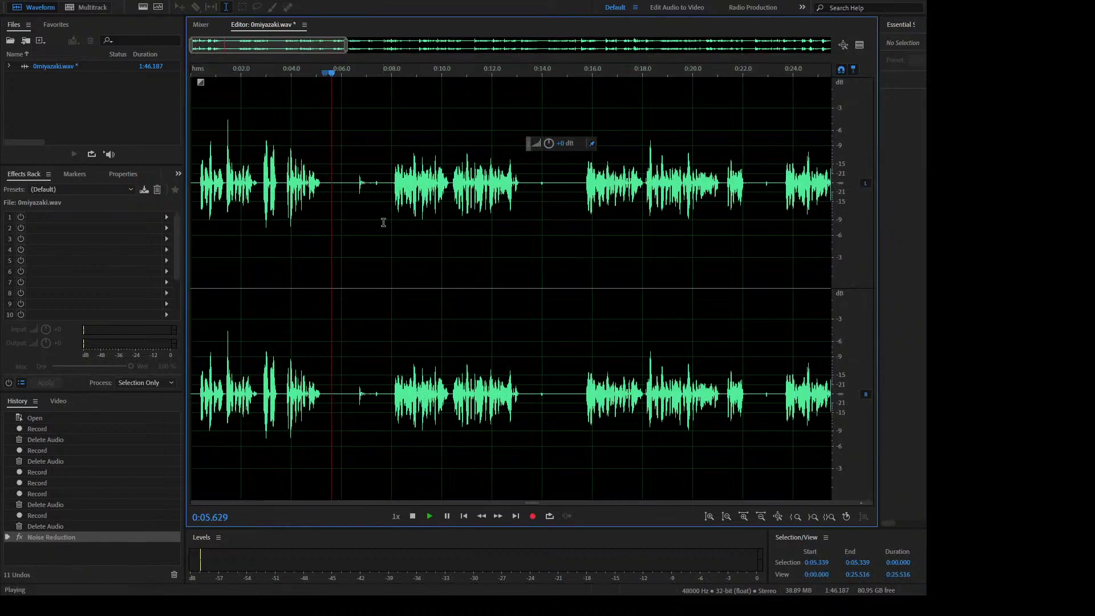
pyautogui.press('space')
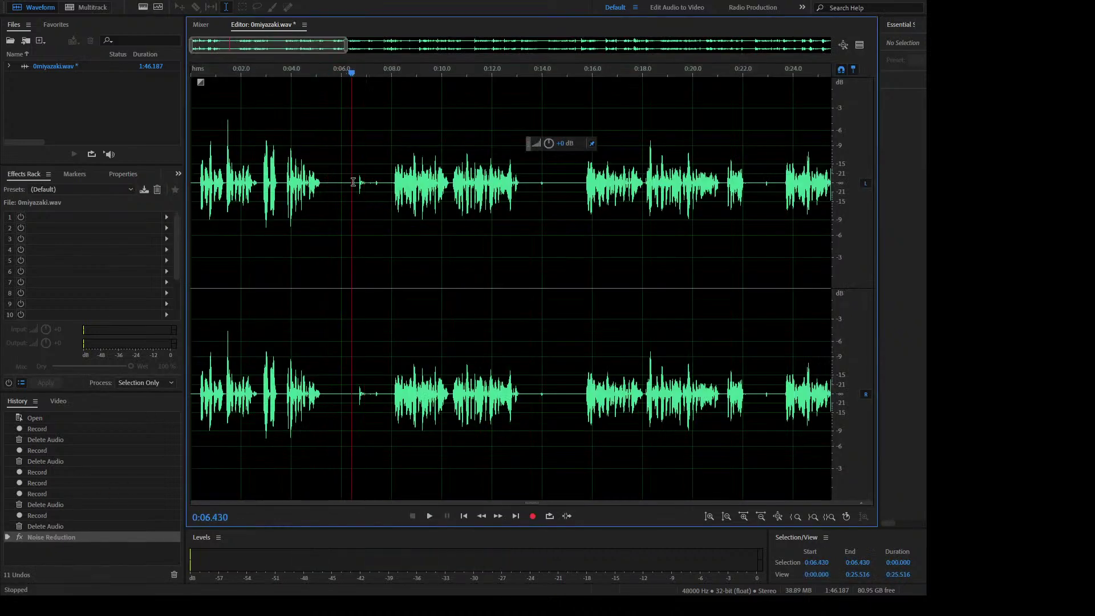
pyautogui.click(352, 182)
pyautogui.press('space')
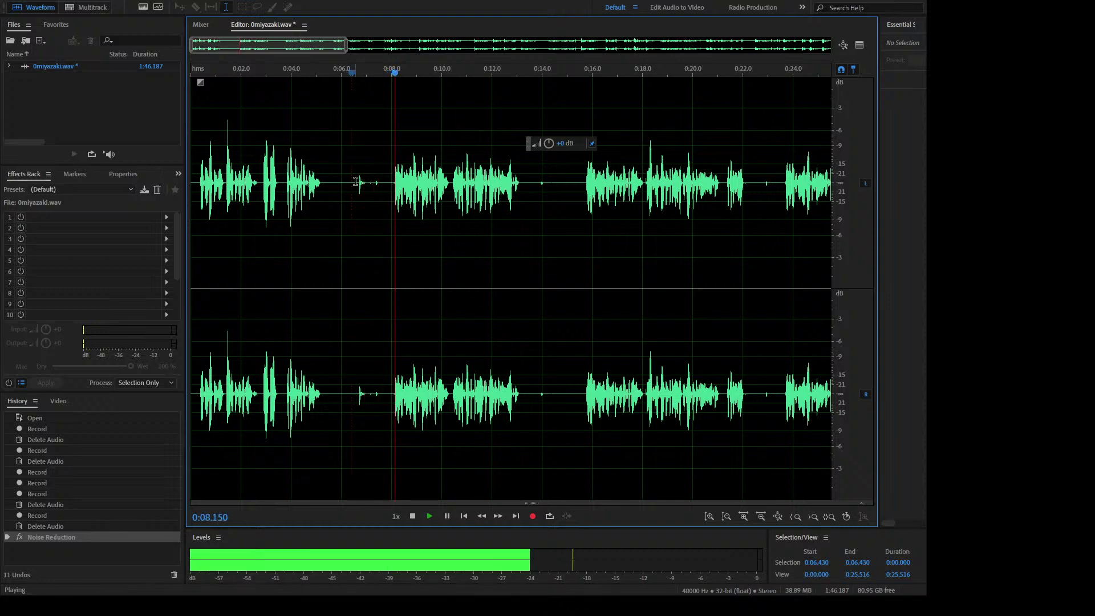
pyautogui.press('space')
pyautogui.click(356, 181)
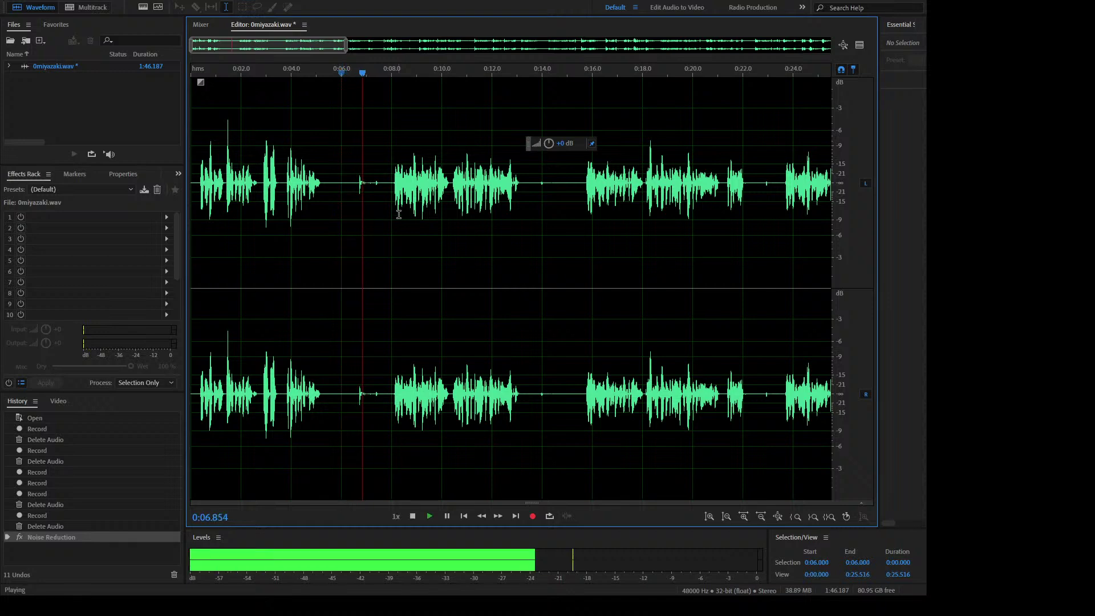
pyautogui.moveTo(387, 206); pyautogui.dragTo(347, 205)
pyautogui.press('s')
pyautogui.click(501, 154)
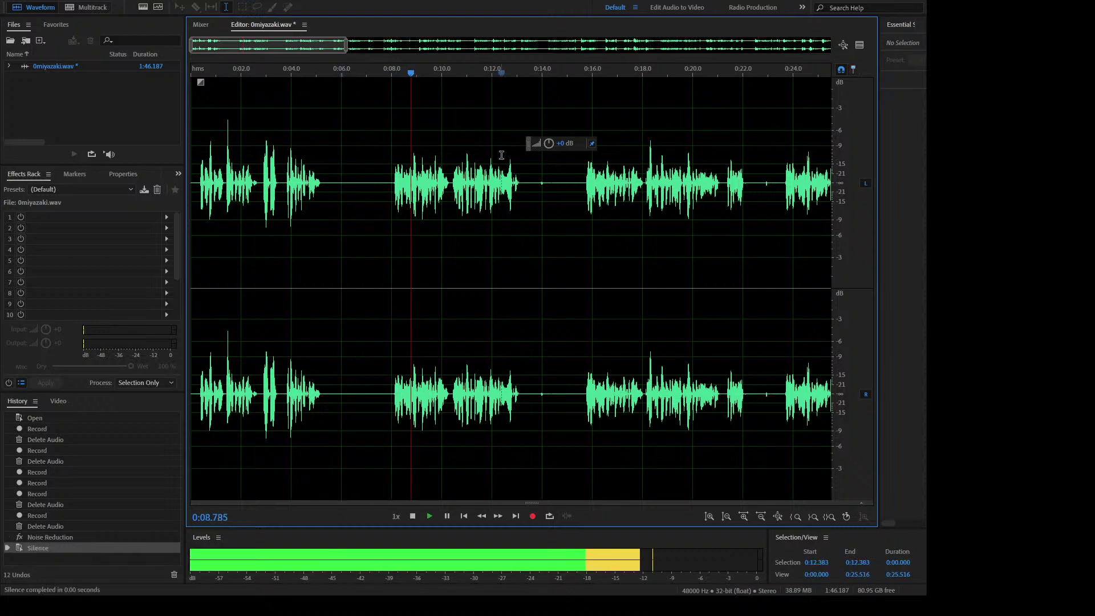
# Step: Shorten the pause after the first sentence by deleting the audio from about 0:05.5 to 0:07.3
pyautogui.click(359, 197)
pyautogui.press('space')
pyautogui.moveTo(232, 198); pyautogui.dragTo(113, 198)
pyautogui.moveTo(329, 183); pyautogui.dragTo(375, 186)
pyautogui.press('Delete')
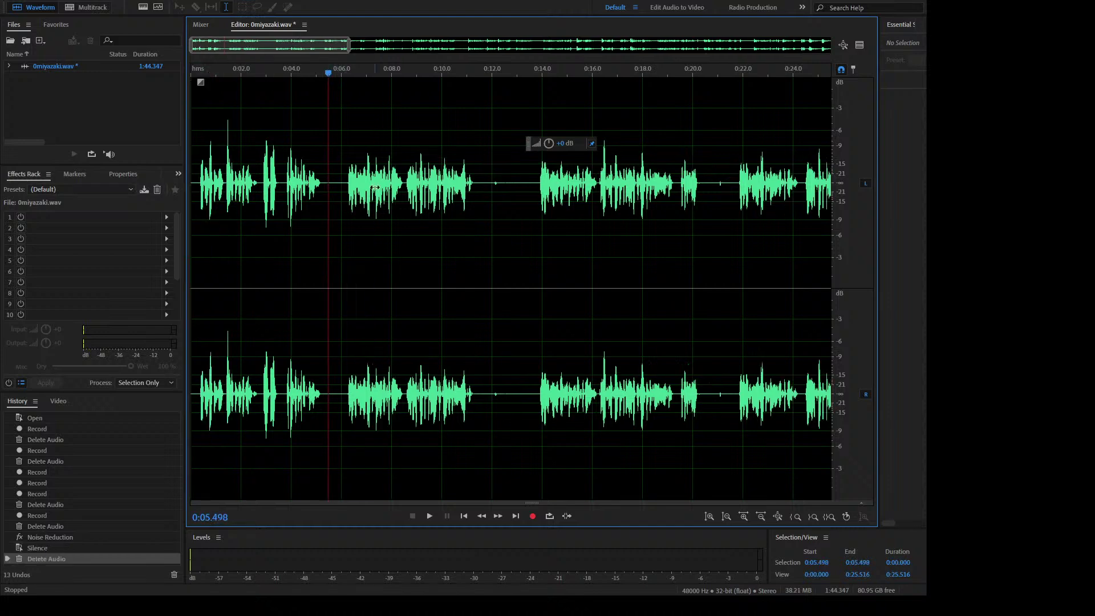
# Step: Silence the small noise in the pause from about 0:11.7 to 0:13.5
pyautogui.moveTo(483, 171); pyautogui.dragTo(530, 171)
pyautogui.hotkey('ctrl', 'shift', 'l')
pyautogui.click(499, 143)
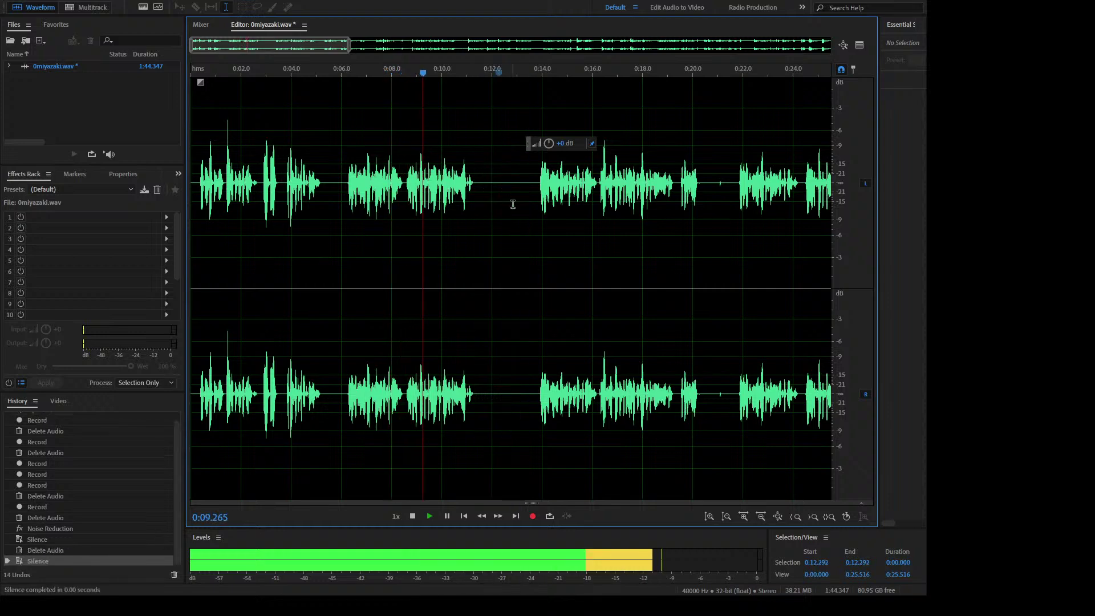
# Step: Listen ahead to find the good take, delete the audio from 0:05.77 to 0:21.54, and play across the join
pyautogui.click(533, 188)
pyautogui.press('space')
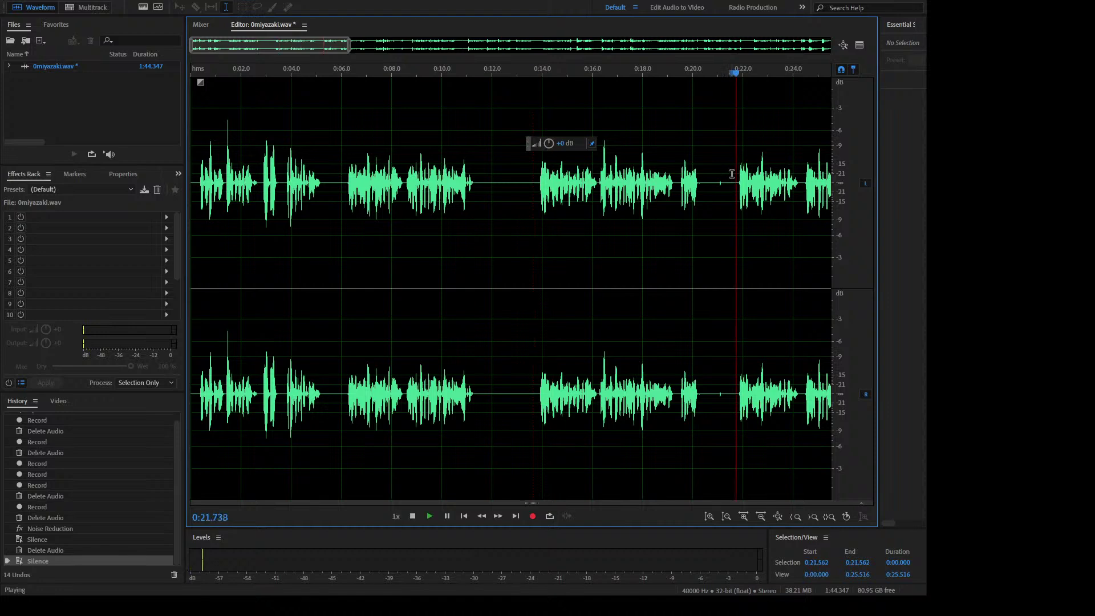
pyautogui.moveTo(731, 174); pyautogui.dragTo(336, 190)
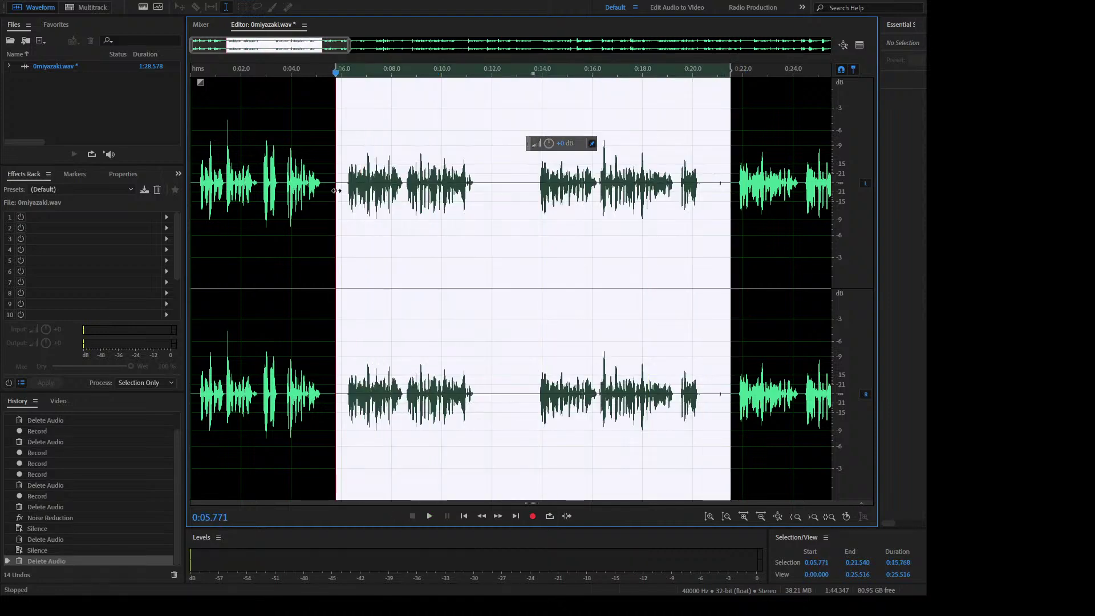
pyautogui.press('Delete')
pyautogui.press('space')
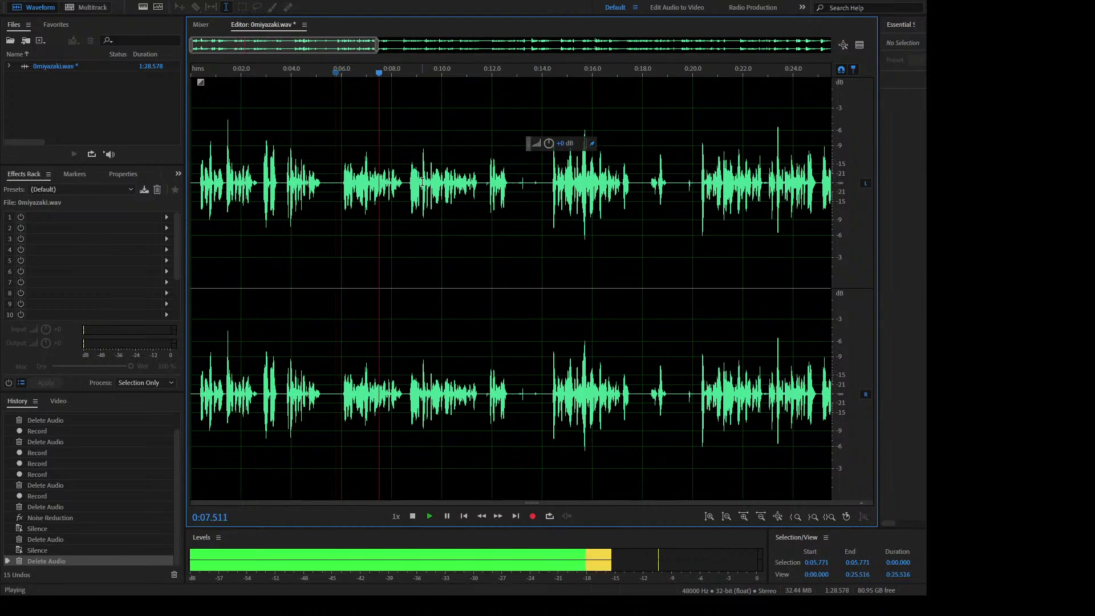
# Step: Silence the faint noise between the phrases from about 0:11.6 to 0:11.8
pyautogui.scroll(3, 423, 182)
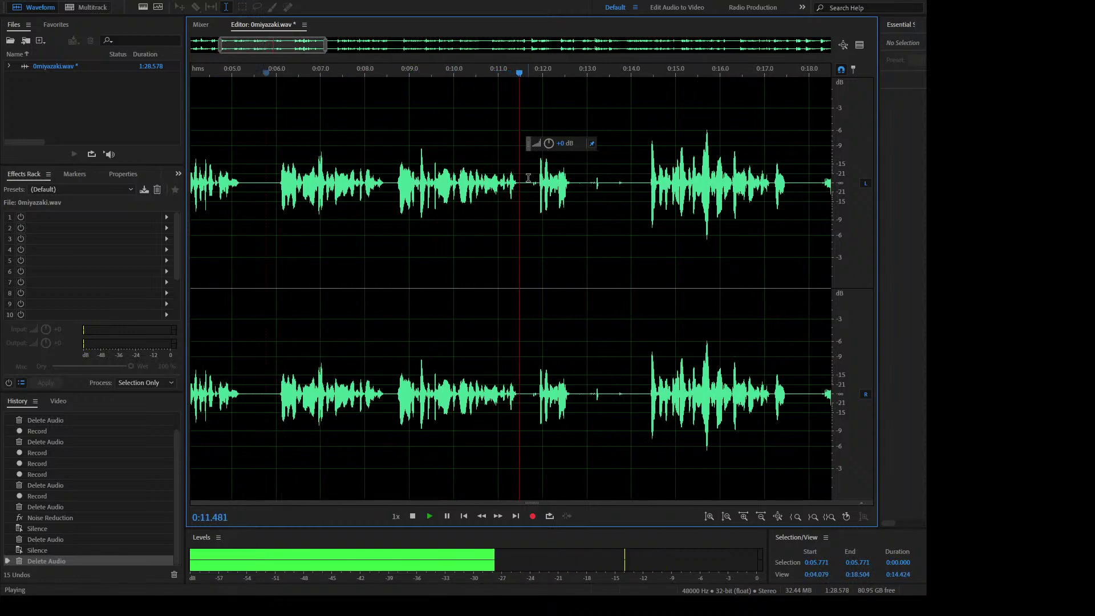
pyautogui.press('space')
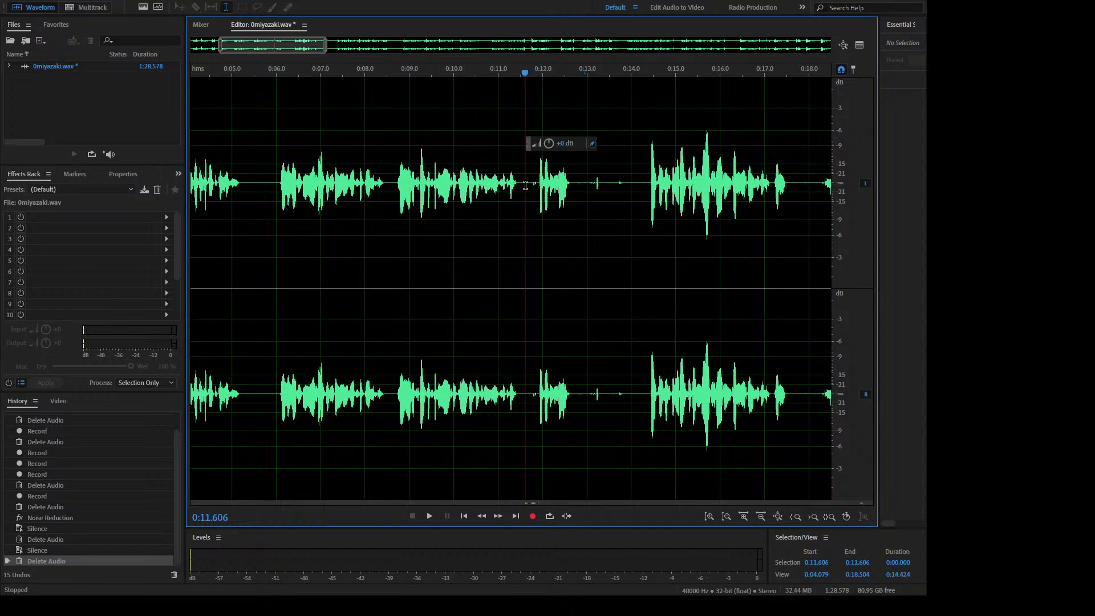
pyautogui.moveTo(525, 185); pyautogui.dragTo(536, 187)
pyautogui.hotkey('ctrl', 'shift', 's')
# Step: Play the opening from about 0:01.1 and delete the silence from 0:05.29 to 0:05.72
pyautogui.click(239, 199)
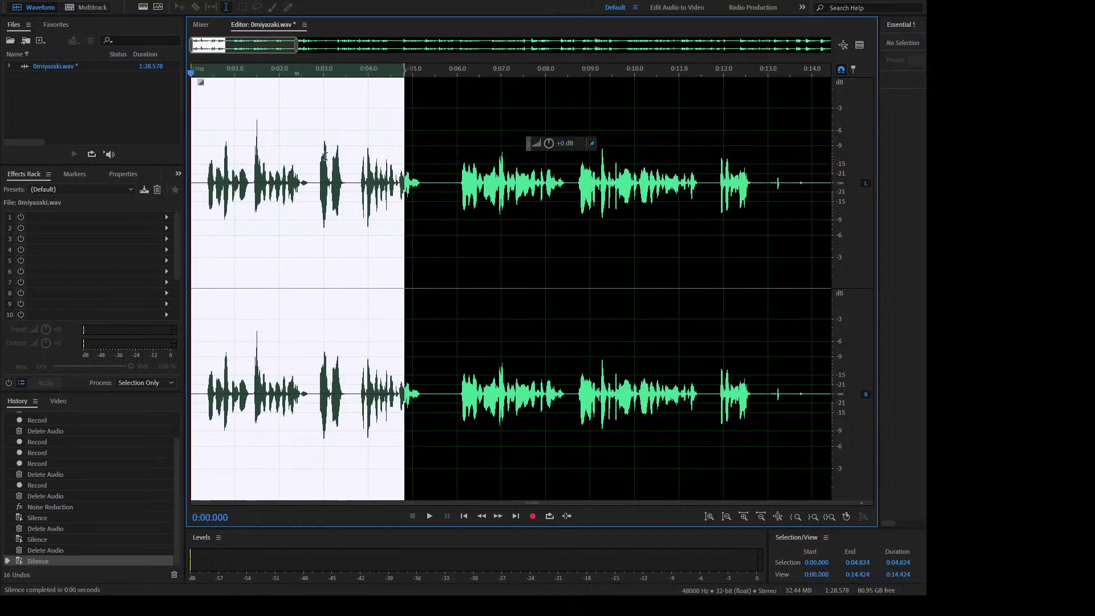
pyautogui.press('space')
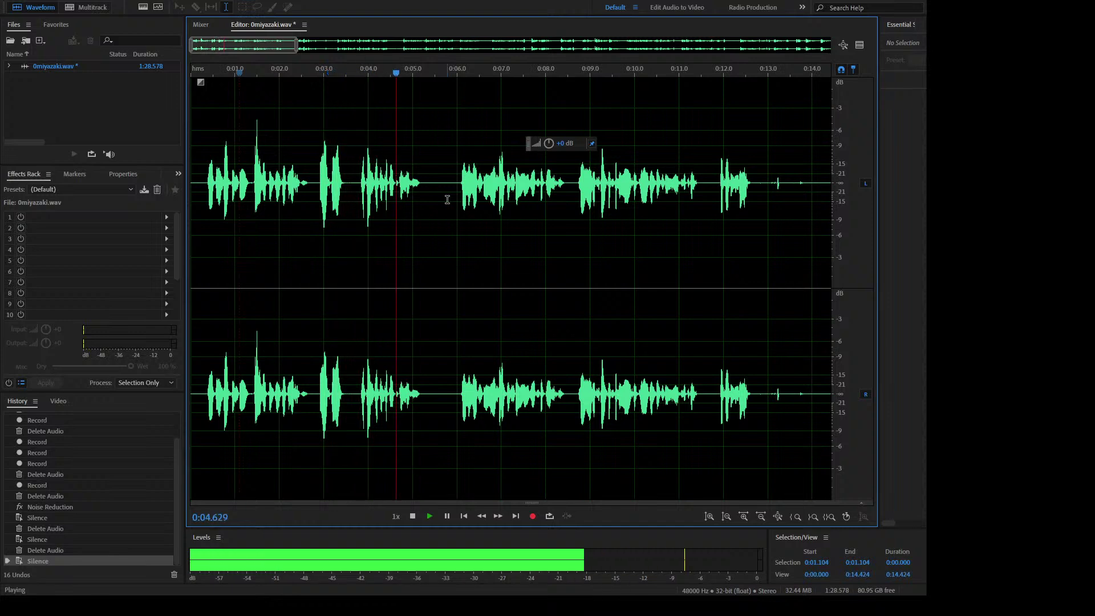
pyautogui.moveTo(426, 194); pyautogui.dragTo(444, 190)
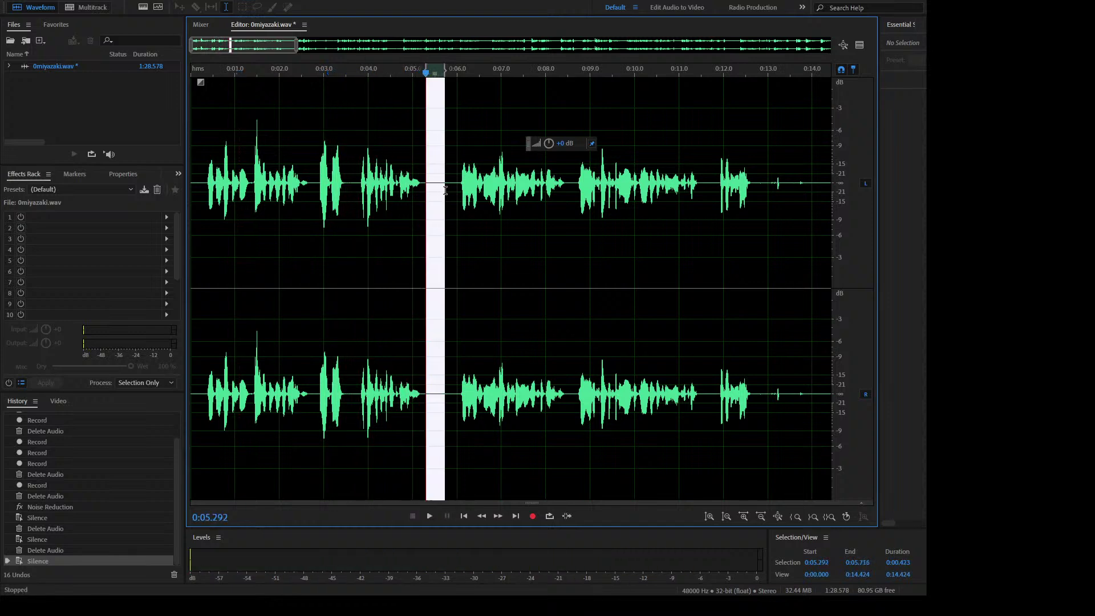
pyautogui.press('Delete')
# Step: Play up to the pause around 0:13 and silence the small click in it
pyautogui.press('space')
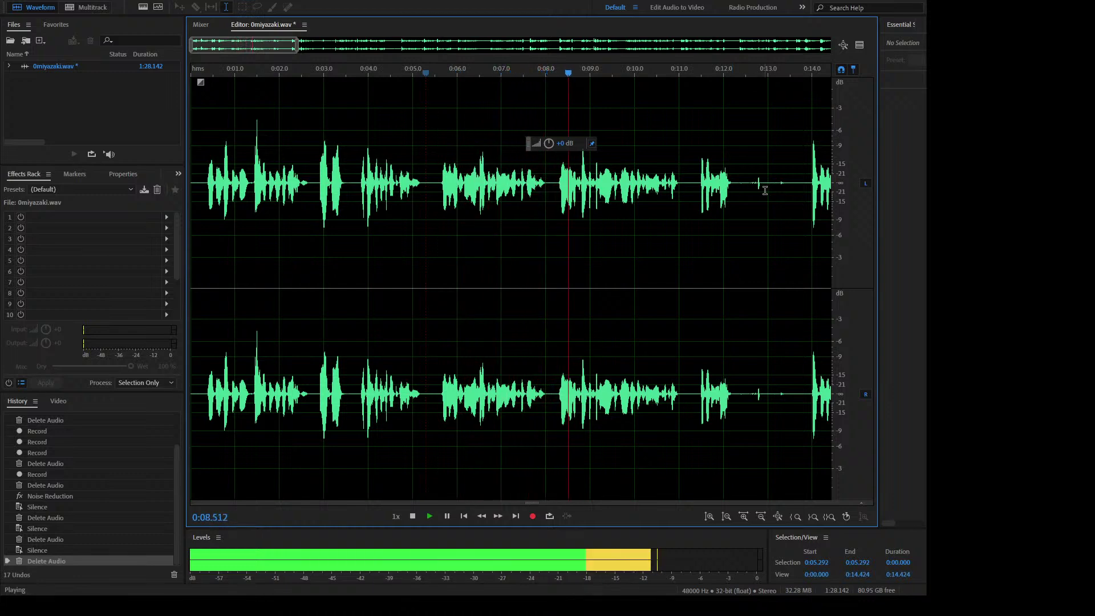
pyautogui.moveTo(755, 163); pyautogui.dragTo(837, 165)
pyautogui.click(661, 163)
pyautogui.press('space')
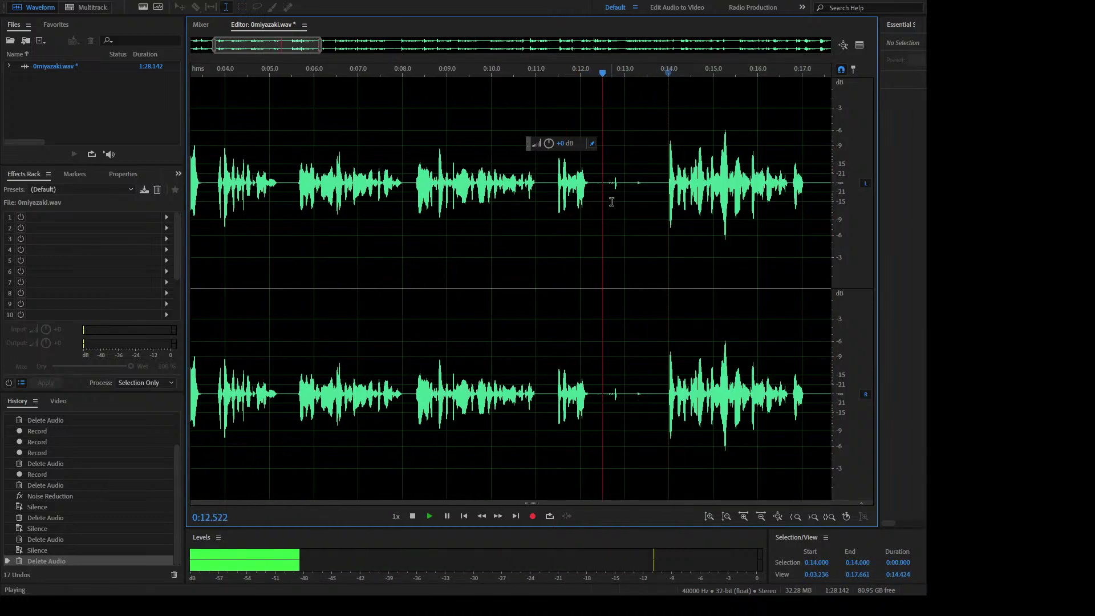
pyautogui.keyDown('shift'); pyautogui.click(658, 165); pyautogui.keyUp('shift')
pyautogui.hotkey('ctrl', 'shift', 'l')
# Step: Shorten the silenced pause after about 0:12.3 by deleting about 0.9 seconds of it
pyautogui.moveTo(660, 167); pyautogui.dragTo(837, 163)
pyautogui.click(666, 166)
pyautogui.click(562, 157)
pyautogui.moveTo(562, 157); pyautogui.dragTo(193, 164)
pyautogui.moveTo(480, 166); pyautogui.dragTo(250, 184)
pyautogui.press('space')
pyautogui.press('Delete')
# Step: Try to delete another half second or so of the pause near 0:12.3, play the join, and undo the deletion
pyautogui.press('space')
pyautogui.press('Delete')
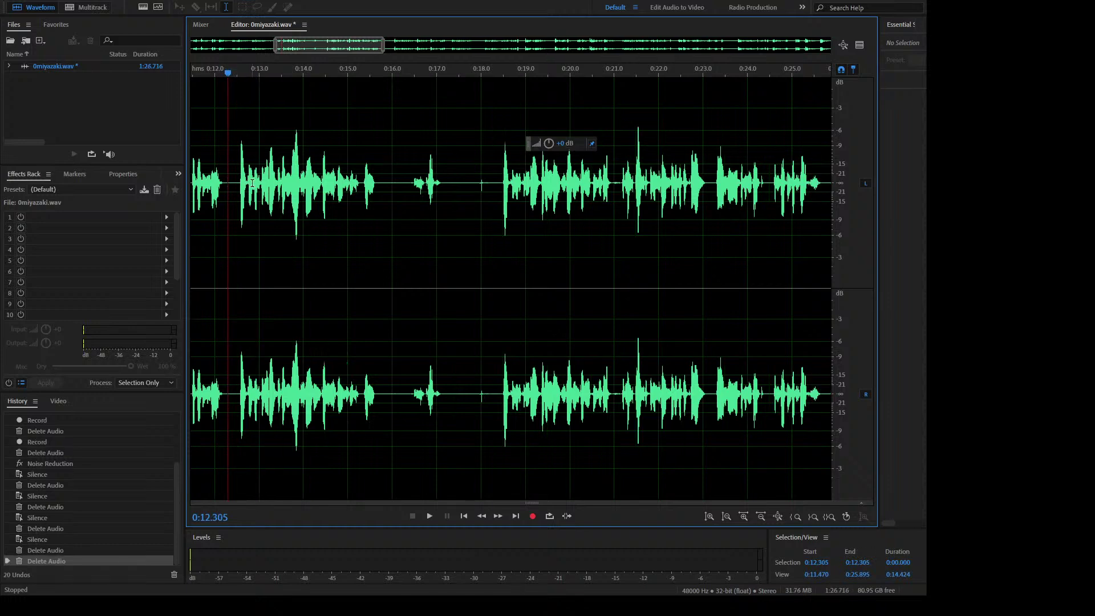
pyautogui.press('space')
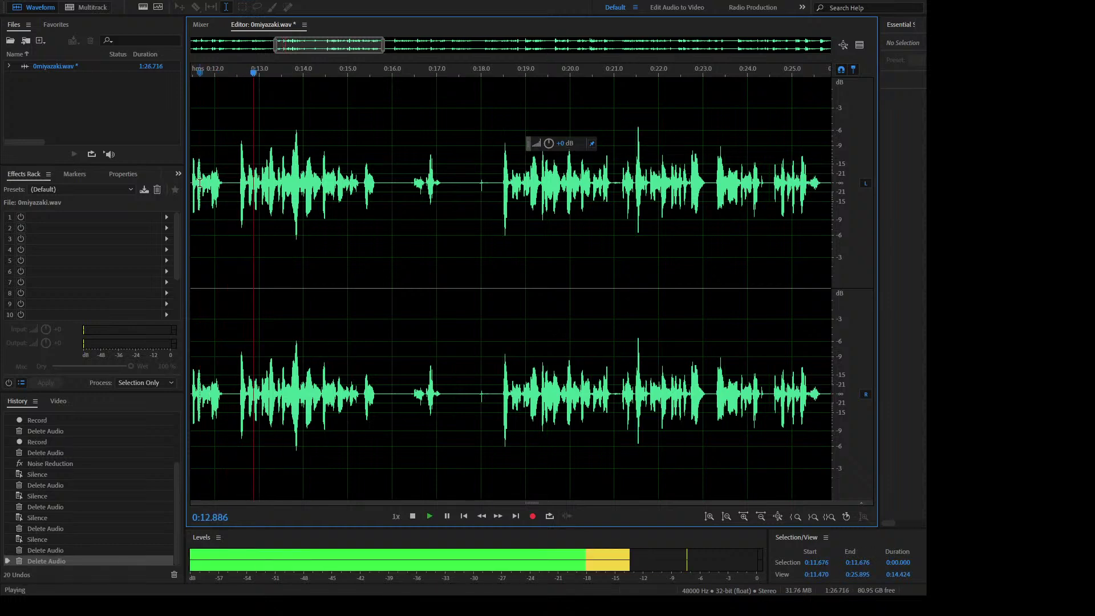
pyautogui.hotkey('ctrl', 'z')
# Step: Delete only the silence from 0:12.45 to 0:12.68 and play the join from about 0:10.3
pyautogui.moveTo(234, 185); pyautogui.dragTo(244, 187)
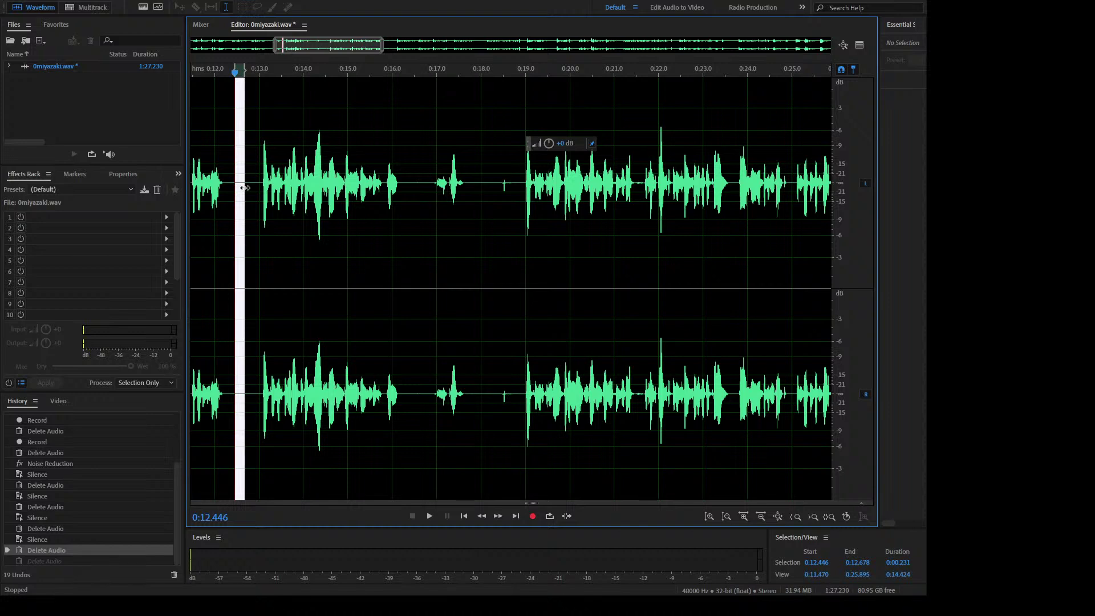
pyautogui.press('Delete')
pyautogui.moveTo(304, 169); pyautogui.dragTo(194, 171)
pyautogui.click(215, 171)
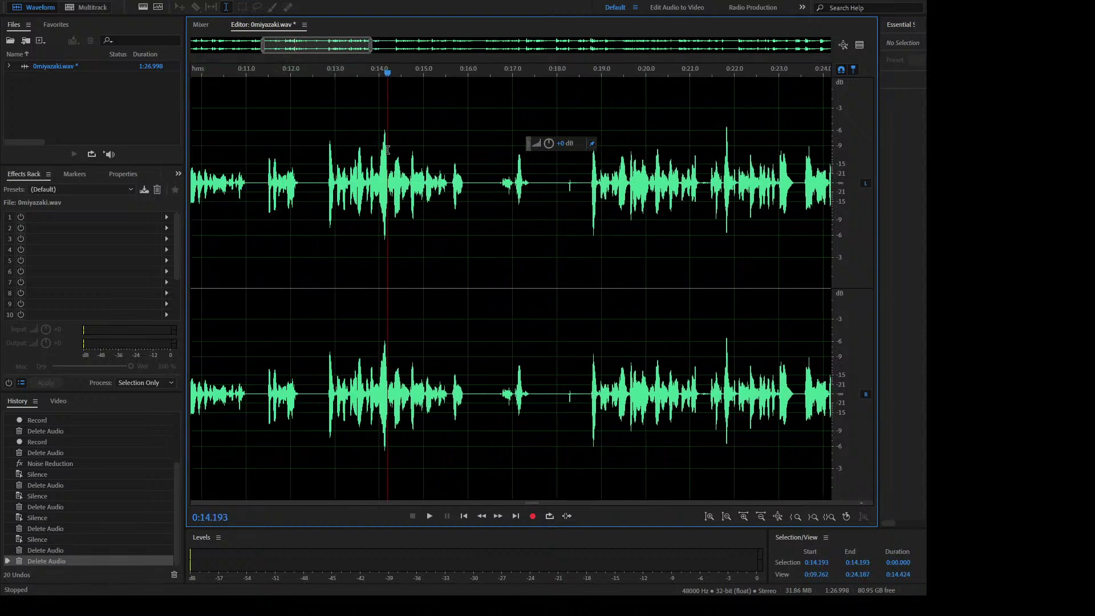
pyautogui.press('space')
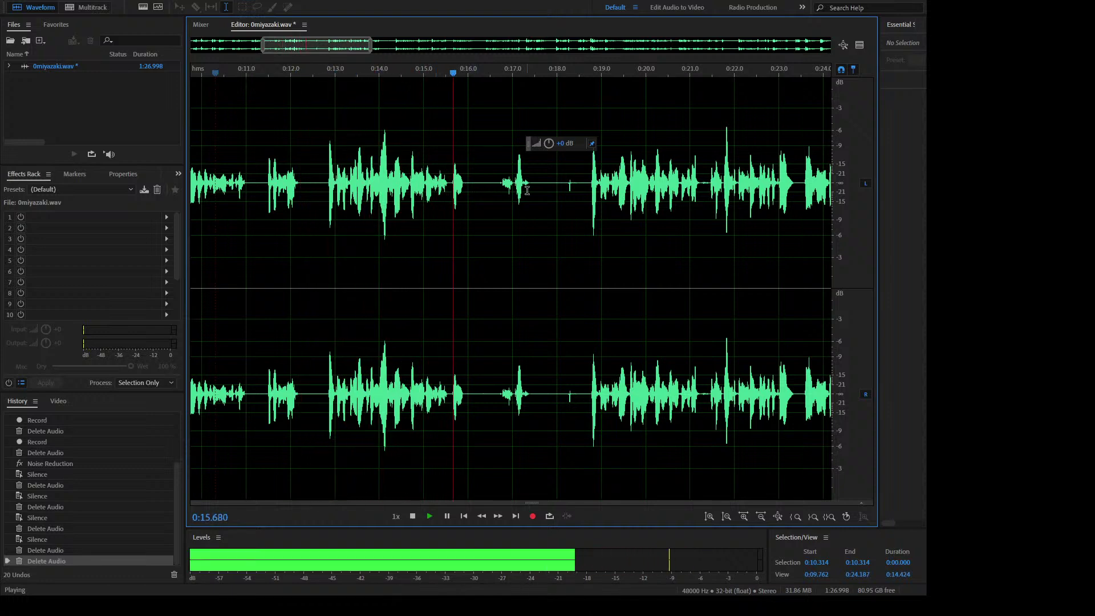
# Step: Try deleting the take from 0:12.485 to 0:18.625, play the join, and undo the deletion
pyautogui.press('space')
pyautogui.click(584, 182)
pyautogui.press('space')
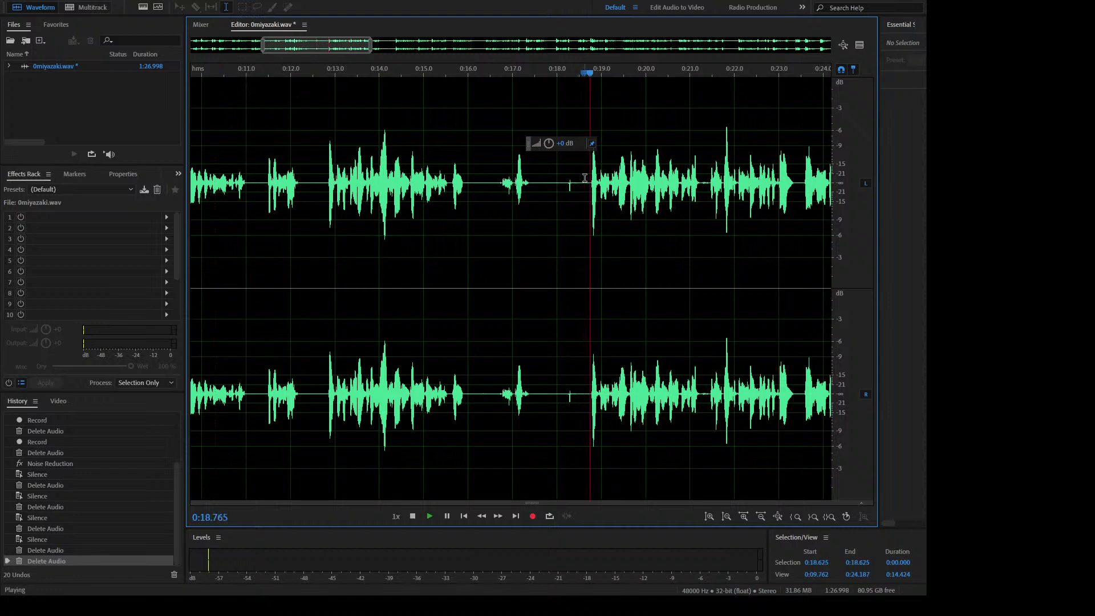
pyautogui.press('space')
pyautogui.moveTo(311, 182); pyautogui.dragTo(584, 187)
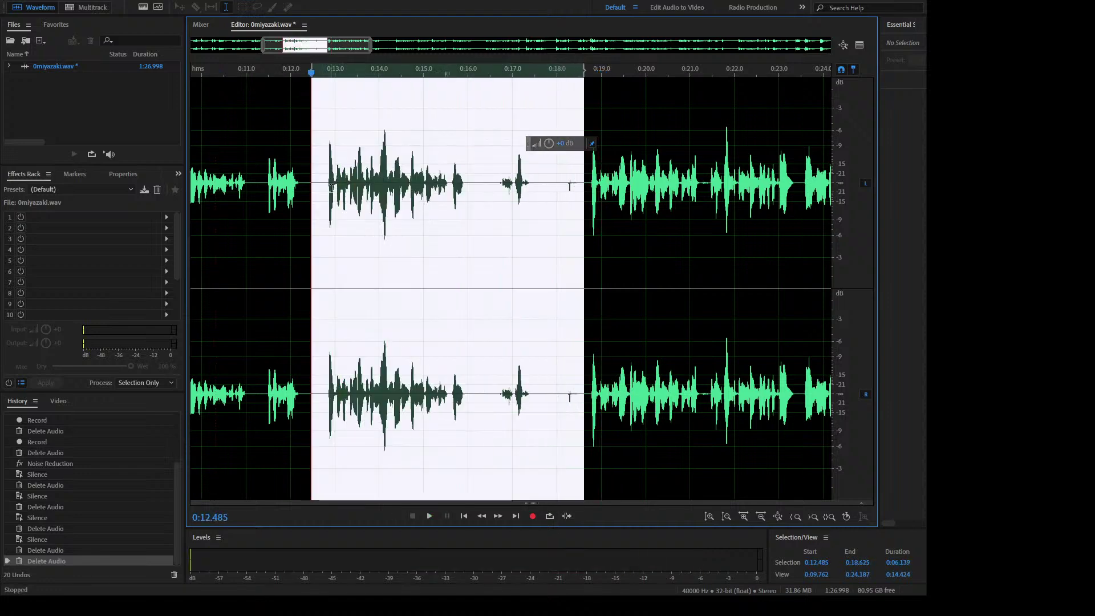
pyautogui.press('Delete')
pyautogui.press('space')
pyautogui.click(277, 191)
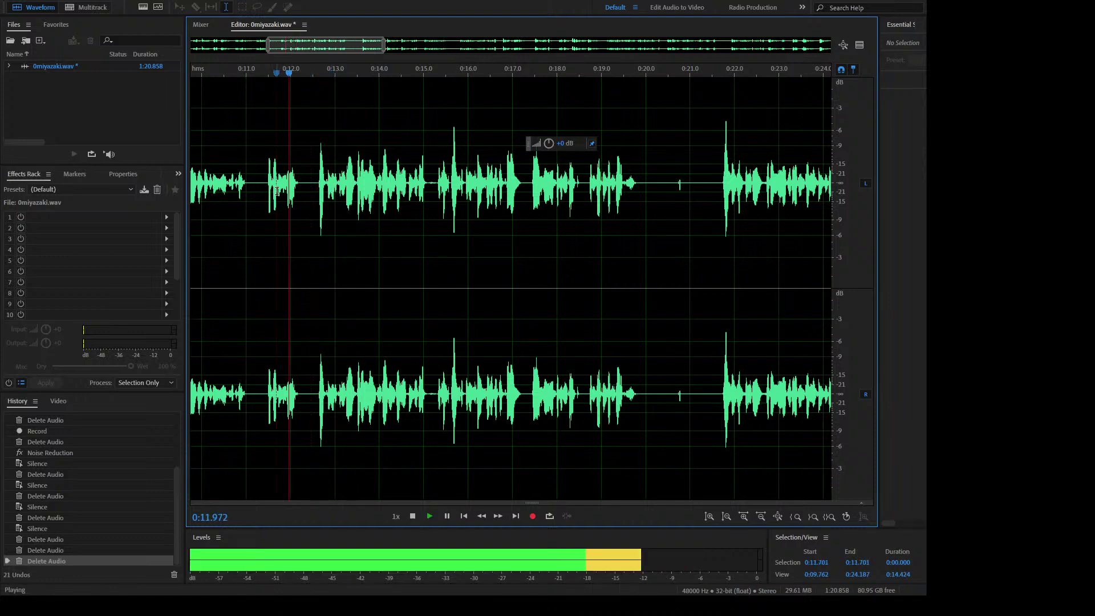
pyautogui.hotkey('ctrl', 'z')
# Step: Delete a slightly shorter stretch of that take, about 5.8 seconds starting near 0:12.6, and play the join
pyautogui.click(323, 181)
pyautogui.moveTo(315, 185); pyautogui.dragTo(574, 183)
pyautogui.press('Delete')
pyautogui.press('space')
pyautogui.press('space')
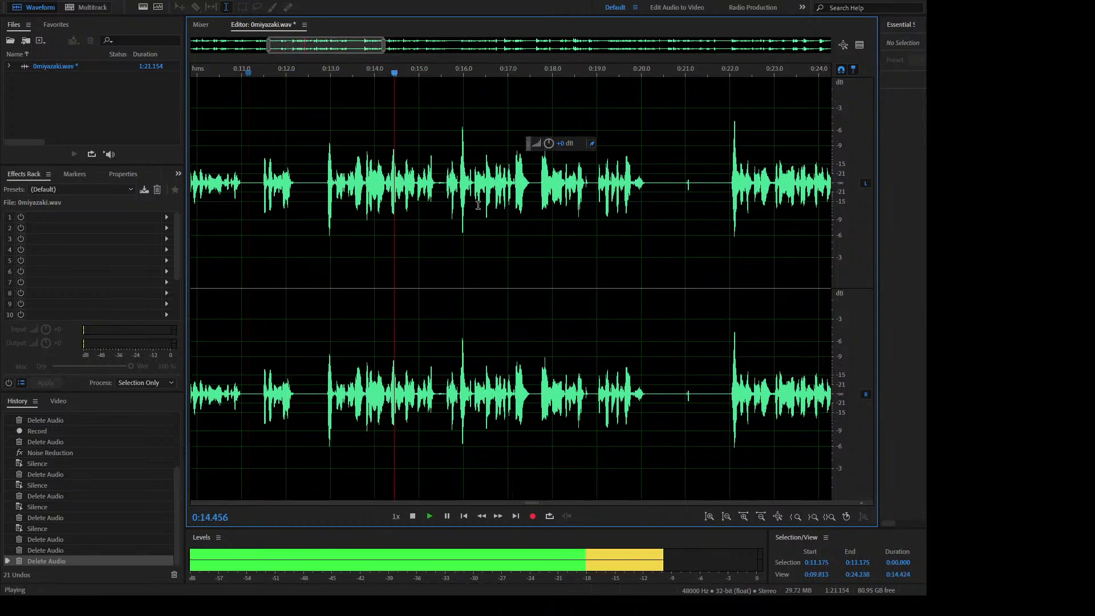
# Step: Silence the short pause between about 0:15.35 and 0:15.6 and play it back
pyautogui.press('space')
pyautogui.scroll(5, 424, 188)
pyautogui.moveTo(396, 182); pyautogui.dragTo(452, 182)
pyautogui.press('s')
pyautogui.click(428, 181)
pyautogui.press('space')
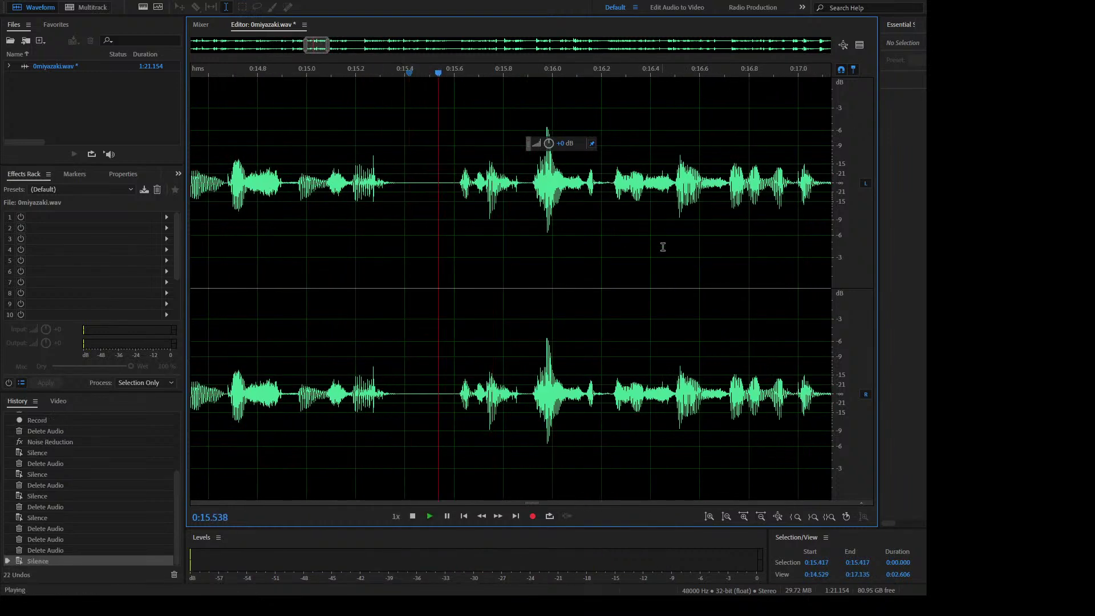
# Step: Listen ahead through the passages up to about 0:28 to compare the repeated takes
pyautogui.scroll(-4, 673, 245)
pyautogui.moveTo(689, 250); pyautogui.dragTo(850, 223)
pyautogui.click(611, 195)
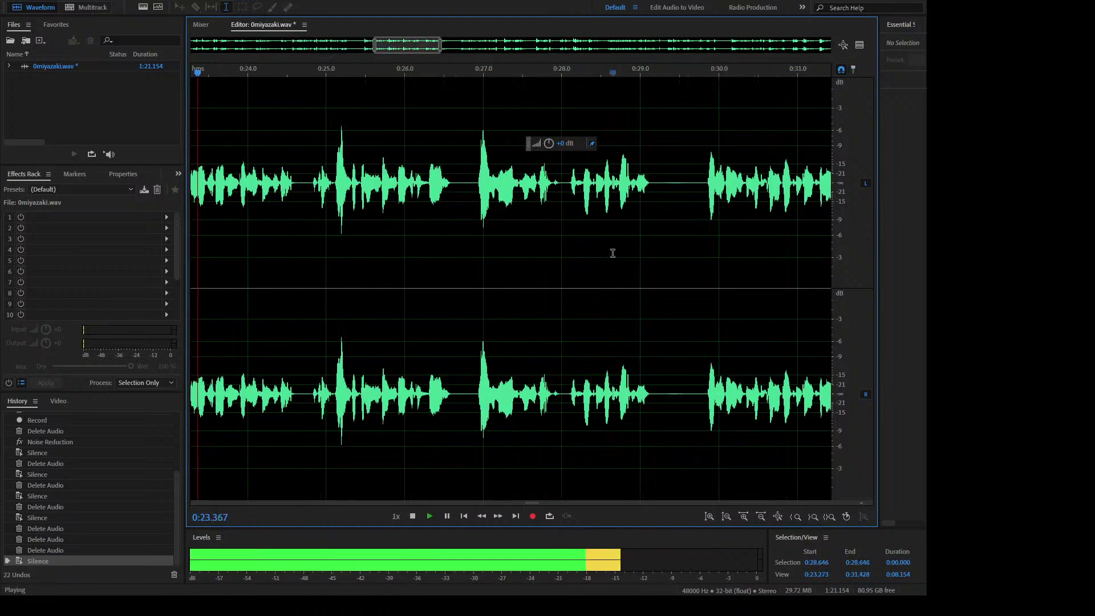
pyautogui.scroll(-2, 611, 249)
pyautogui.moveTo(338, 239); pyautogui.dragTo(193, 235)
pyautogui.click(414, 228)
pyautogui.press('space')
pyautogui.press('space')
# Step: Delete the earlier takes from 0:12.759 to 0:21.857 and play the join
pyautogui.click(243, 186)
pyautogui.press('space')
pyautogui.press('space')
pyautogui.moveTo(303, 188); pyautogui.dragTo(697, 205)
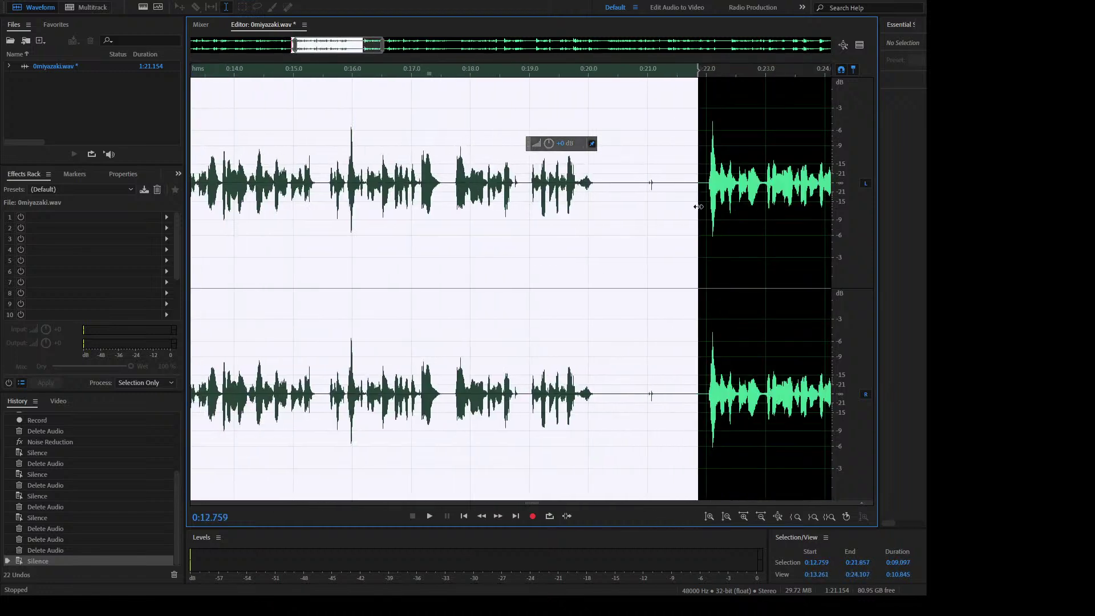
pyautogui.press('Delete')
pyautogui.press('space')
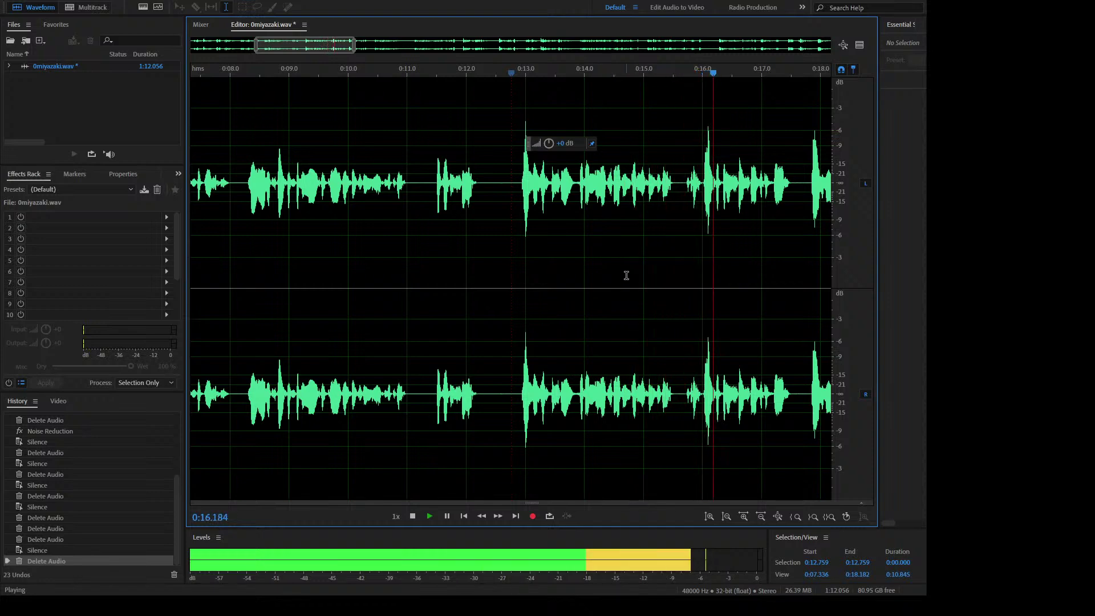
# Step: Play on from the join and silence the pause between about 0:20.1 and 0:20.7
pyautogui.moveTo(807, 194); pyautogui.dragTo(833, 197)
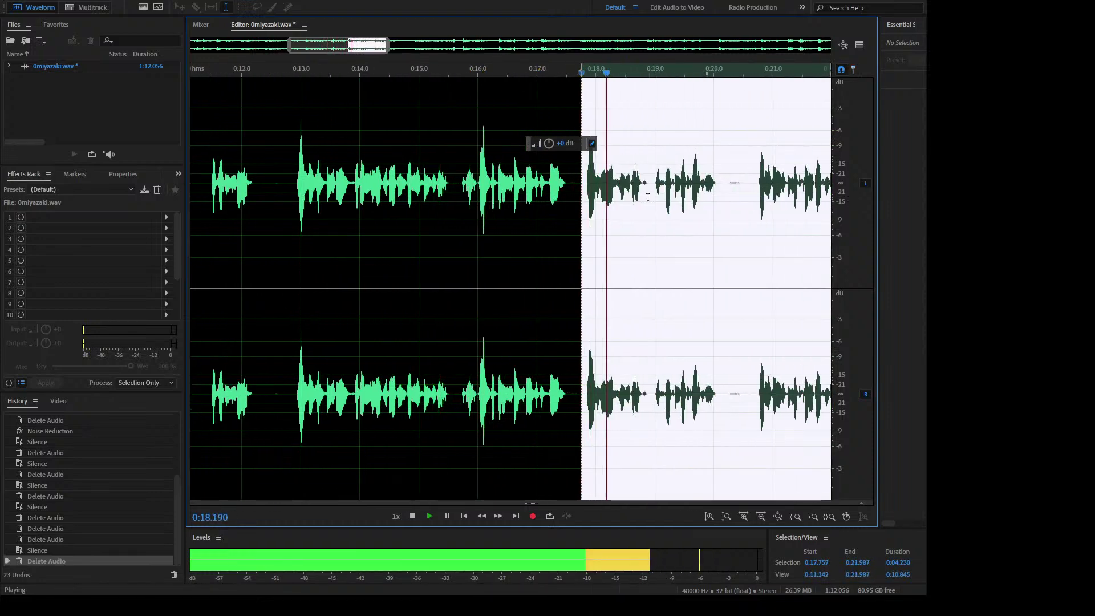
pyautogui.click(642, 194)
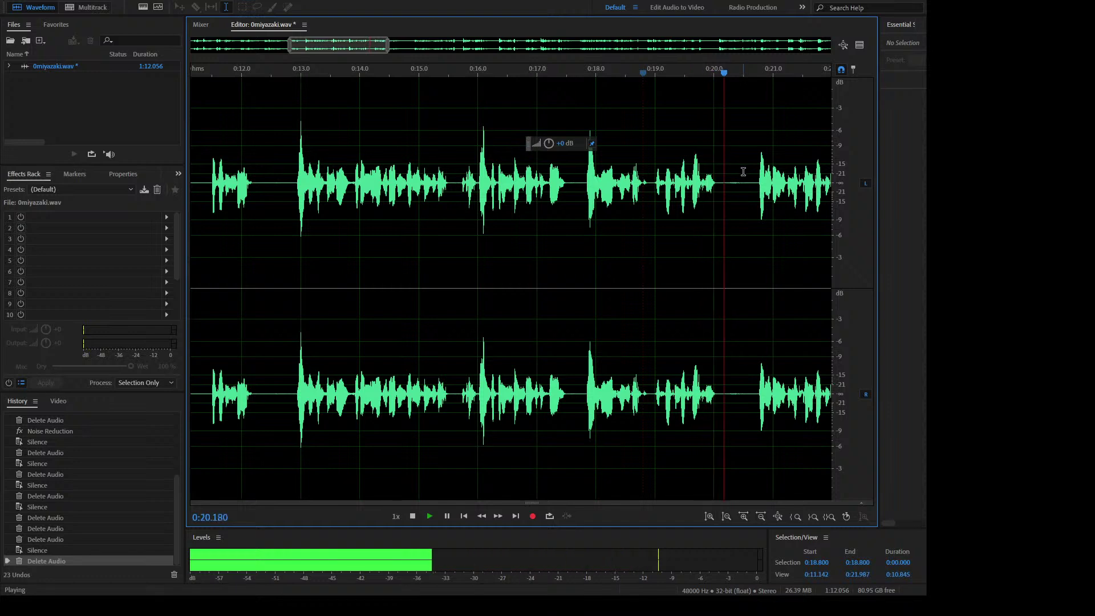
pyautogui.moveTo(722, 177); pyautogui.dragTo(838, 209)
pyautogui.press('s')
pyautogui.click(716, 201)
# Step: Delete the duplicate take from 0:20.693 to 0:25.136 and play the join
pyautogui.click(625, 200)
pyautogui.press('space')
pyautogui.moveTo(431, 183); pyautogui.dragTo(691, 205)
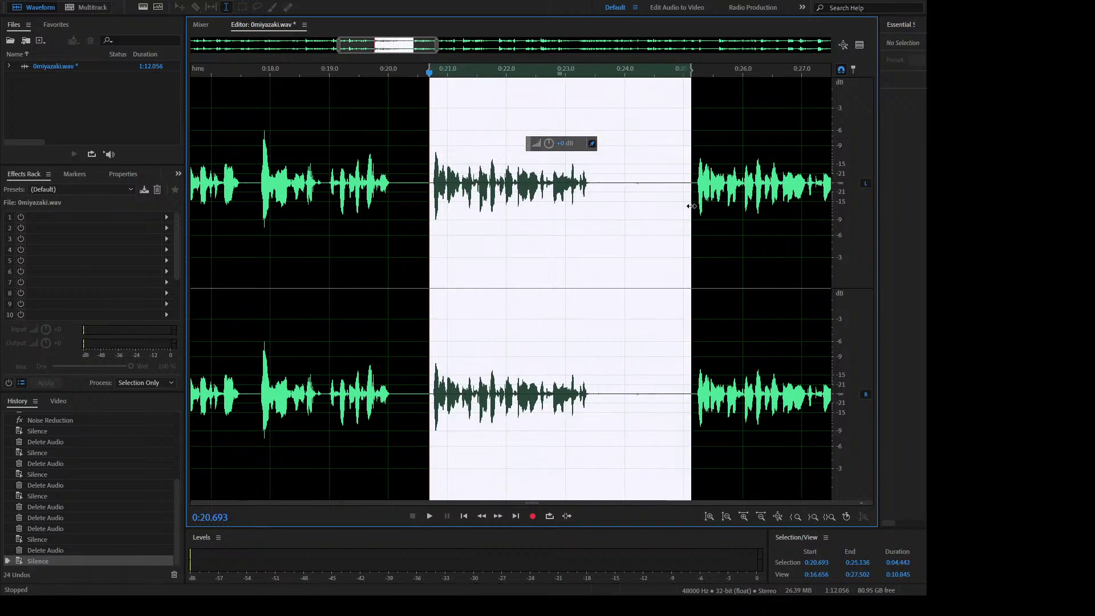
pyautogui.press('Delete')
pyautogui.press('space')
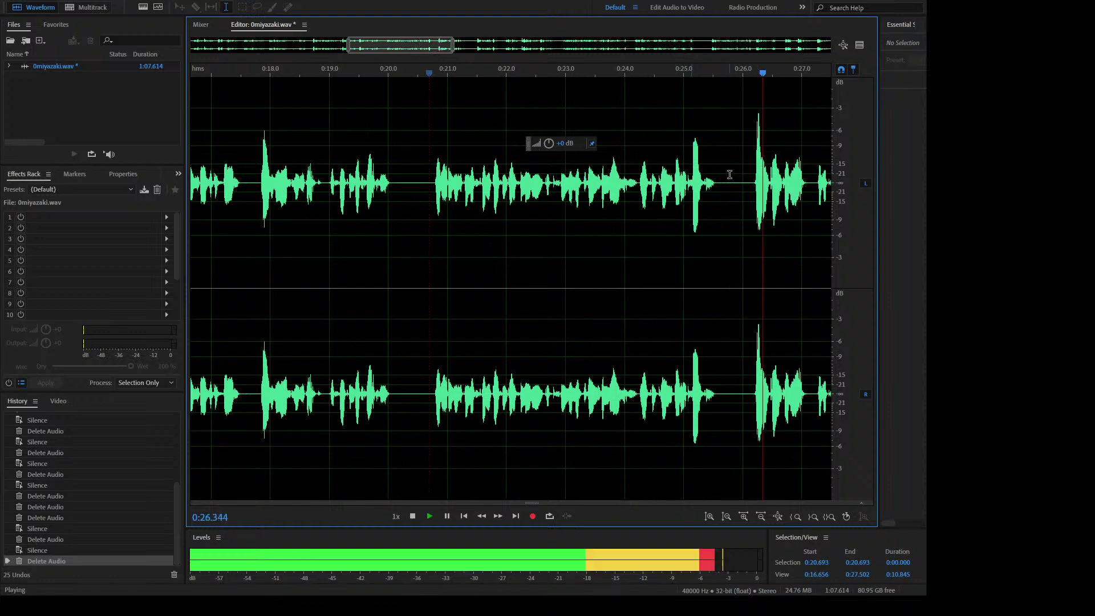
# Step: Silence the pause between about 0:25.6 and 0:26.1 and play on past 0:29
pyautogui.moveTo(721, 178); pyautogui.dragTo(750, 181)
pyautogui.press('s')
pyautogui.click(741, 228)
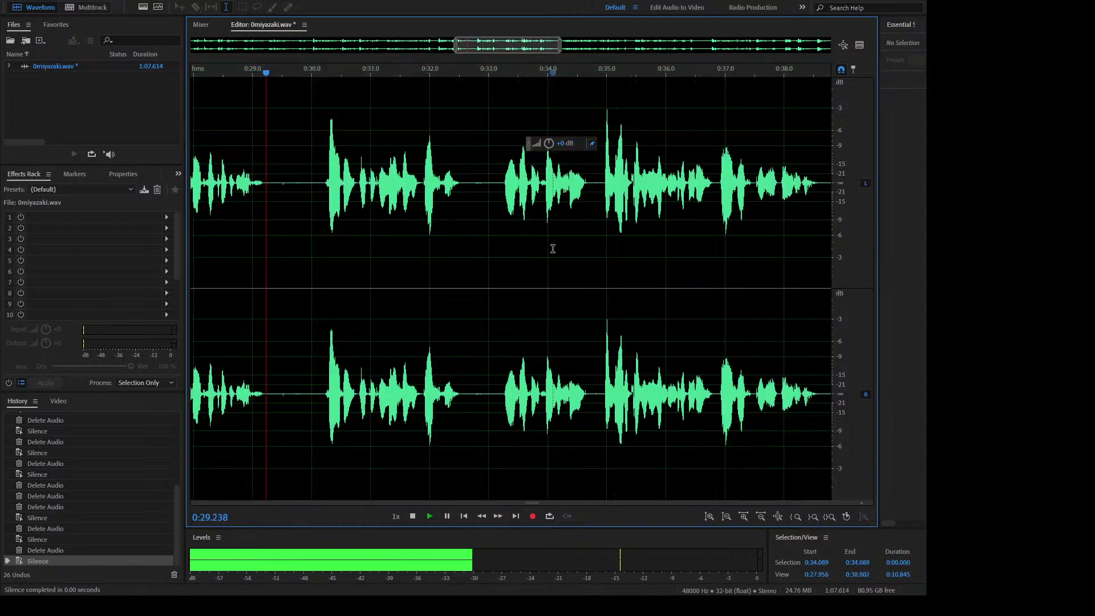
pyautogui.click(552, 247)
# Step: Silence the pause after about 0:29.3, shorten it by about 0.45 seconds, and play the join
pyautogui.moveTo(269, 184); pyautogui.dragTo(310, 184)
pyautogui.press('s')
pyautogui.press('space')
pyautogui.press('Delete')
pyautogui.press('space')
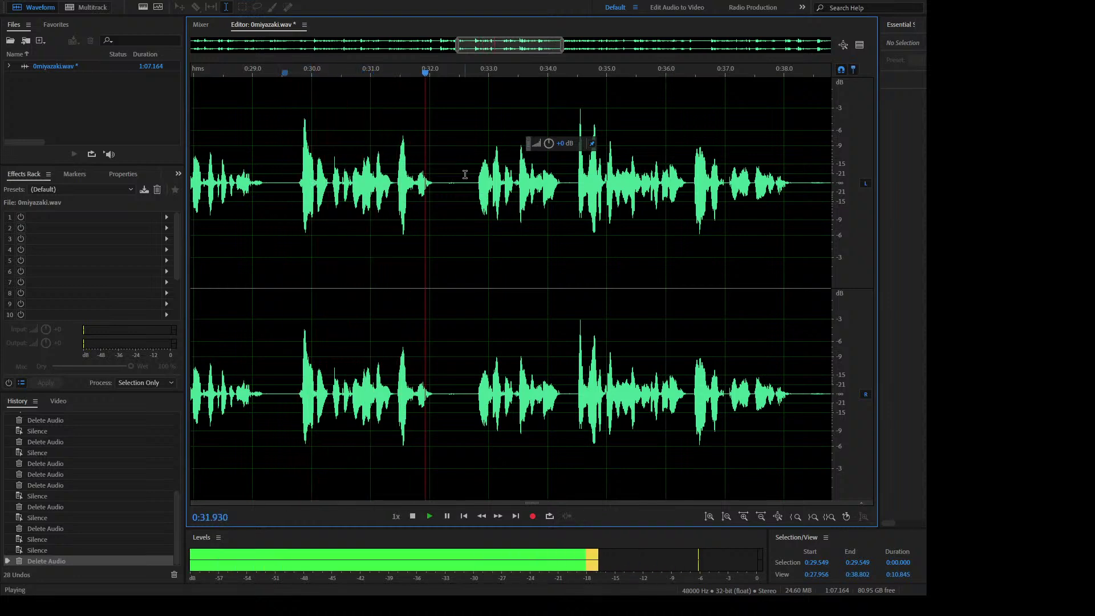
# Step: Silence the pause from 0:32.167 to 0:32.766 and the short gap from about 0:34.3 to 0:34.5
pyautogui.moveTo(439, 184); pyautogui.dragTo(475, 184)
pyautogui.press('s')
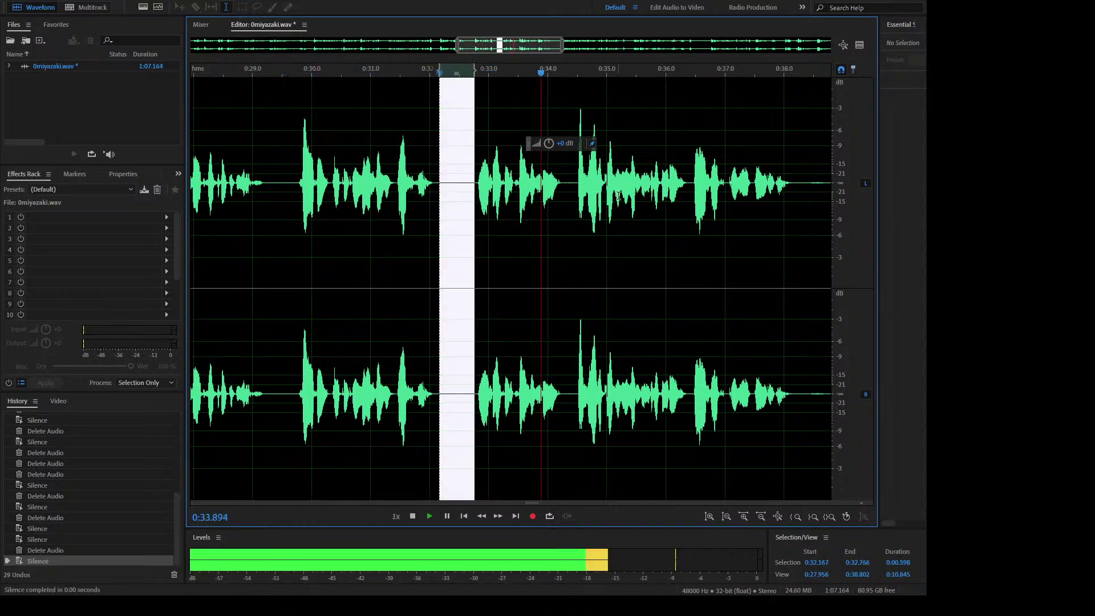
pyautogui.click(488, 184)
pyautogui.moveTo(360, 183); pyautogui.dragTo(374, 184)
pyautogui.press('s')
pyautogui.click(659, 194)
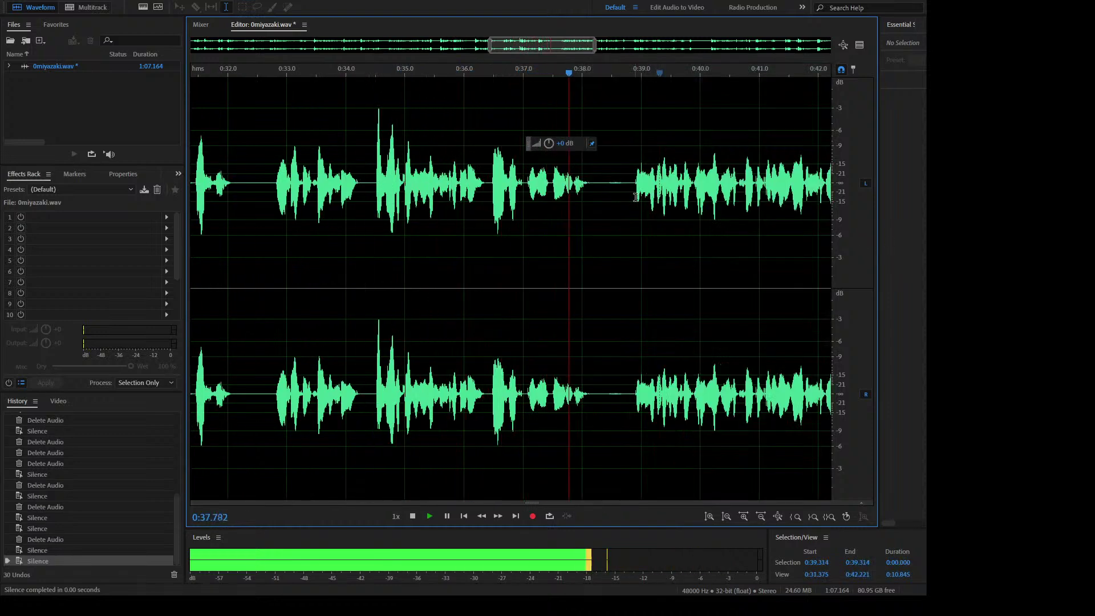
# Step: Silence the pause between the phrases from about 0:38.1 to 0:38.9
pyautogui.moveTo(590, 189); pyautogui.dragTo(863, 224)
pyautogui.press('s')
pyautogui.click(420, 210)
pyautogui.moveTo(420, 211); pyautogui.dragTo(191, 205)
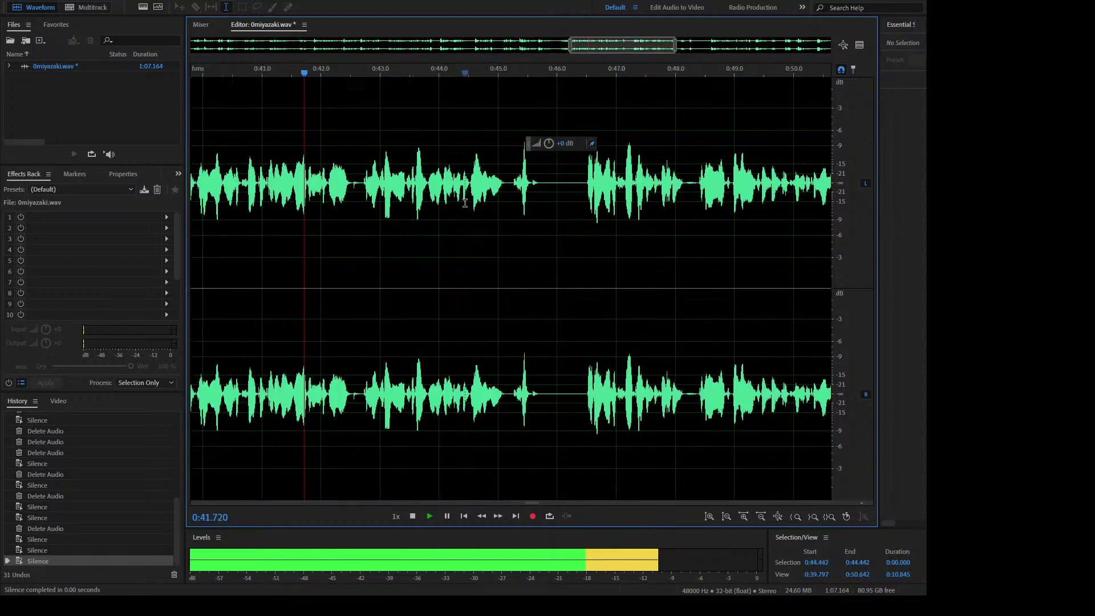
# Step: Stop playback and silence the short noisy pause near 0:42.6
pyautogui.click(349, 180)
pyautogui.press('space')
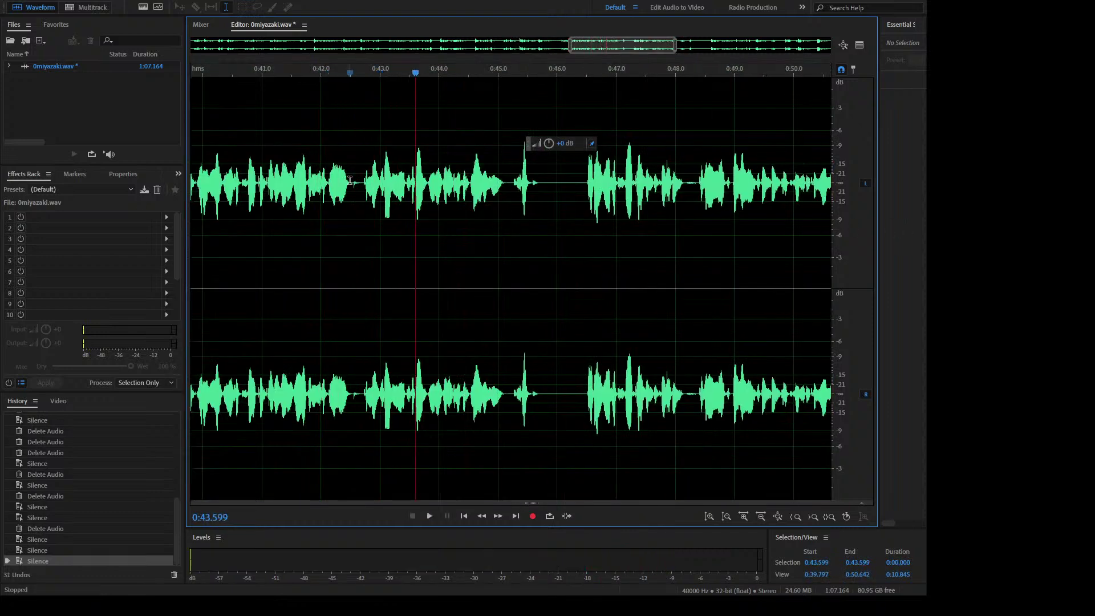
pyautogui.scroll(3, 350, 180)
pyautogui.moveTo(355, 180); pyautogui.dragTo(429, 178)
pyautogui.press('s')
# Step: Shorten the silenced pause near 0:42.6 by about 0.1 seconds and play the join
pyautogui.click(347, 180)
pyautogui.press('space')
pyautogui.scroll(-2, 493, 293)
pyautogui.press('space')
pyautogui.press('Delete')
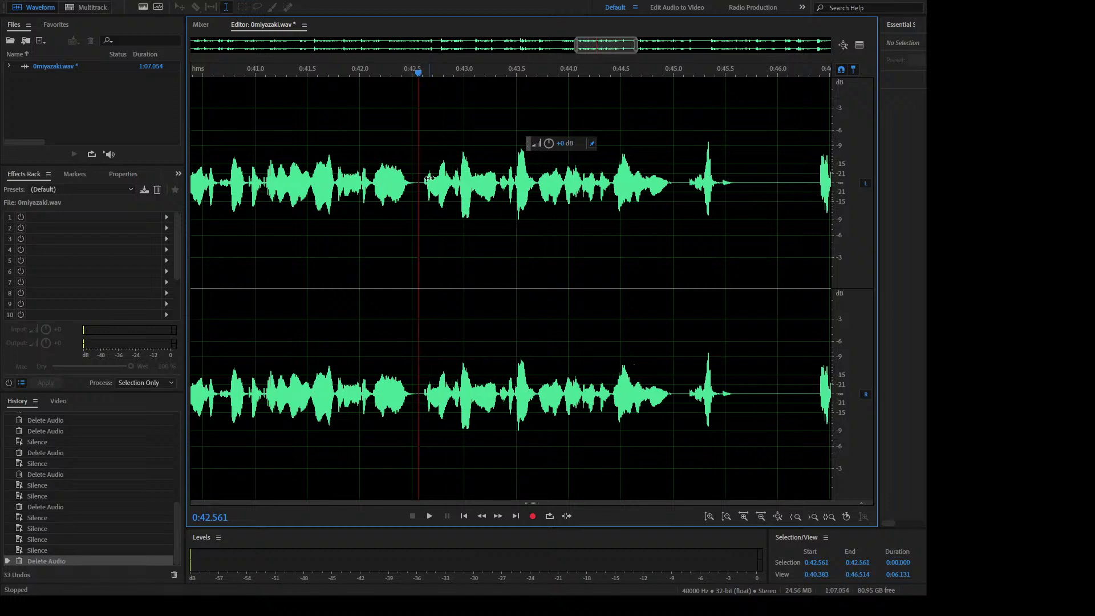
pyautogui.click(233, 268)
pyautogui.press('space')
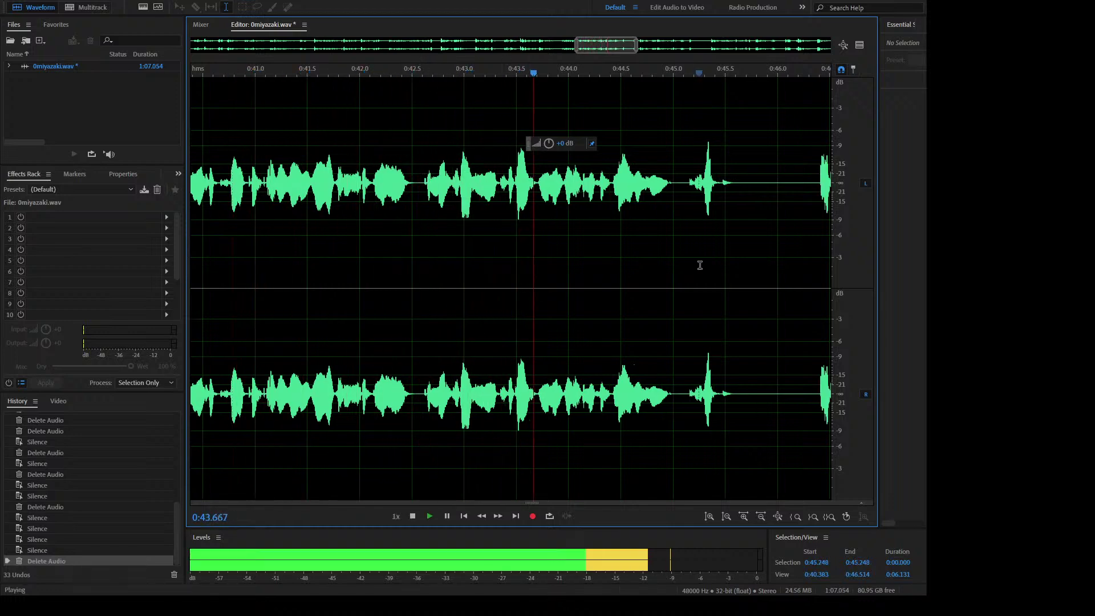
# Step: Play on and silence the pause between about 0:45.7 and 0:46.2
pyautogui.moveTo(698, 262); pyautogui.dragTo(833, 251)
pyautogui.click(649, 234)
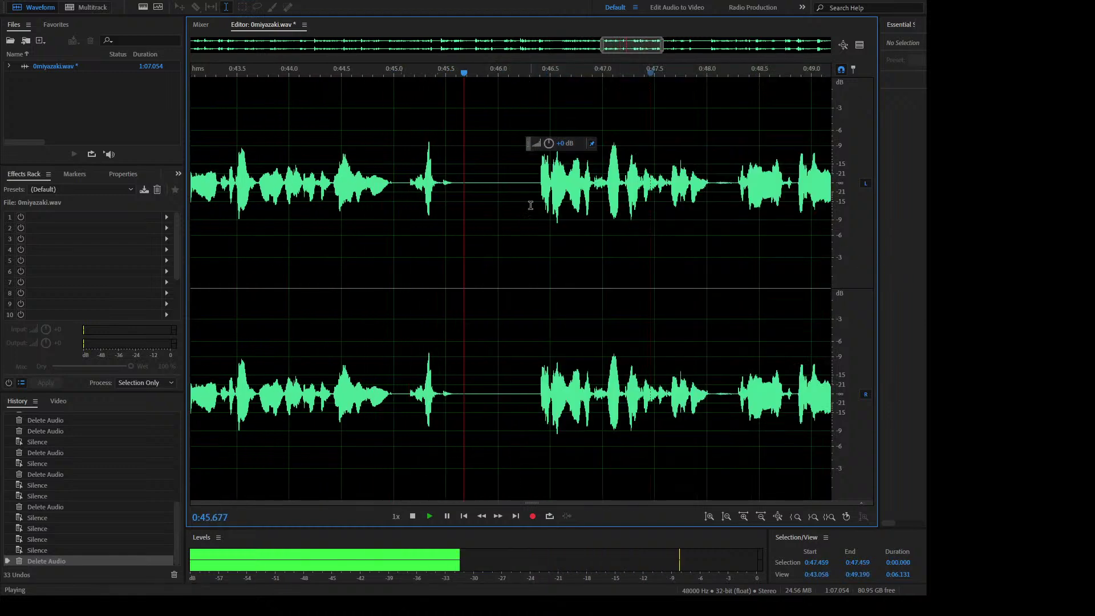
pyautogui.moveTo(461, 181); pyautogui.dragTo(521, 181)
pyautogui.press('s')
pyautogui.doubleClick(669, 213)
pyautogui.click(670, 212)
# Step: Silence the short pause after about 0:48.05, delete 0:48.070 to 0:48.223 from it, and play the join
pyautogui.moveTo(342, 181); pyautogui.dragTo(366, 182)
pyautogui.press('s')
pyautogui.click(269, 182)
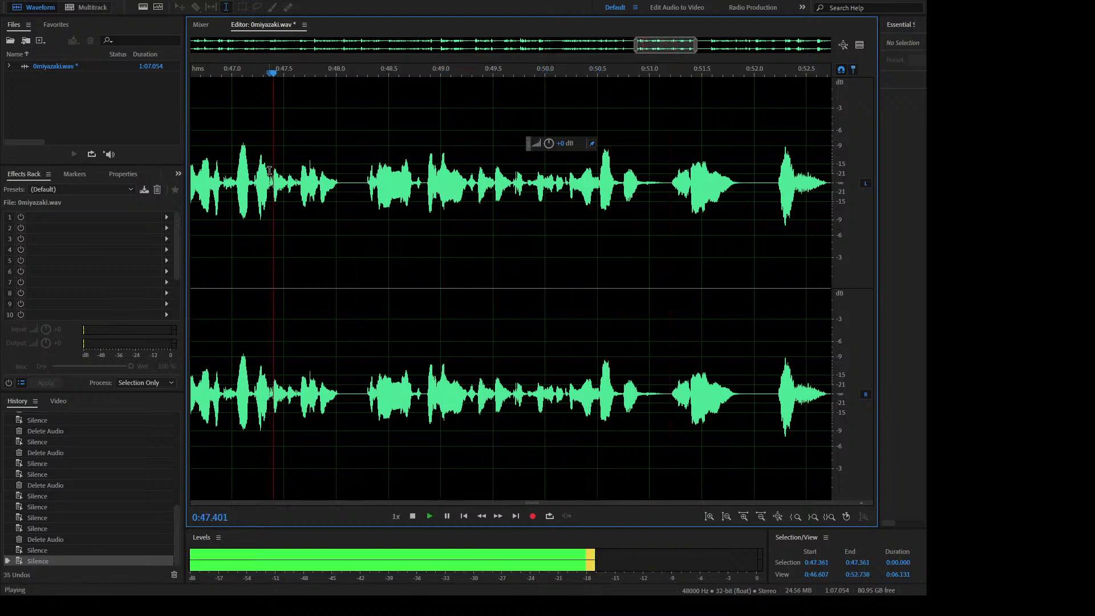
pyautogui.press('space')
pyautogui.moveTo(343, 181); pyautogui.dragTo(359, 183)
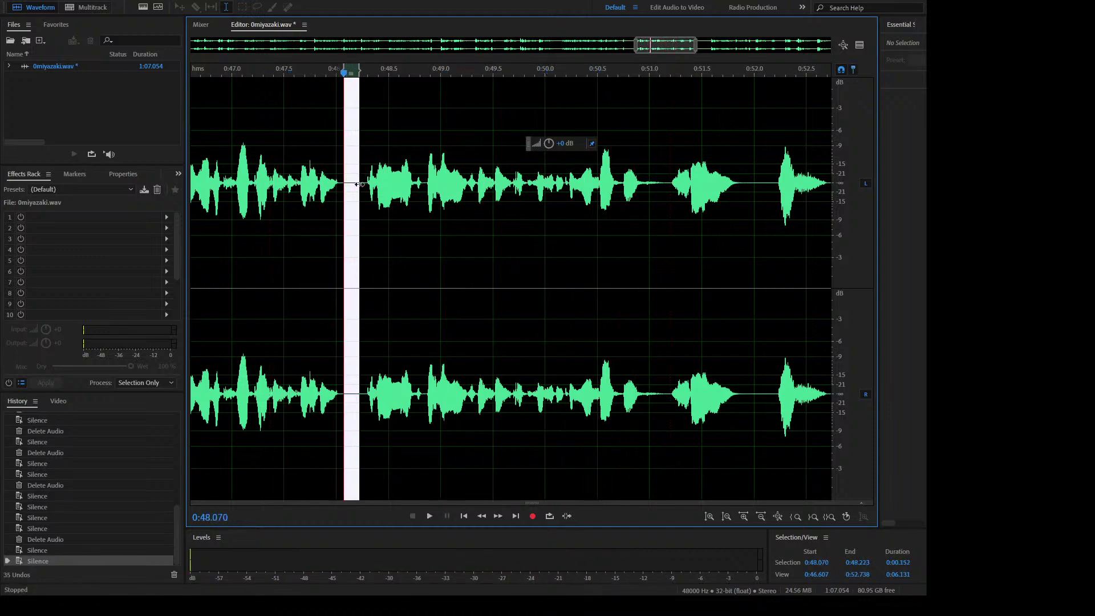
pyautogui.press('Delete')
pyautogui.click(212, 177)
pyautogui.press('space')
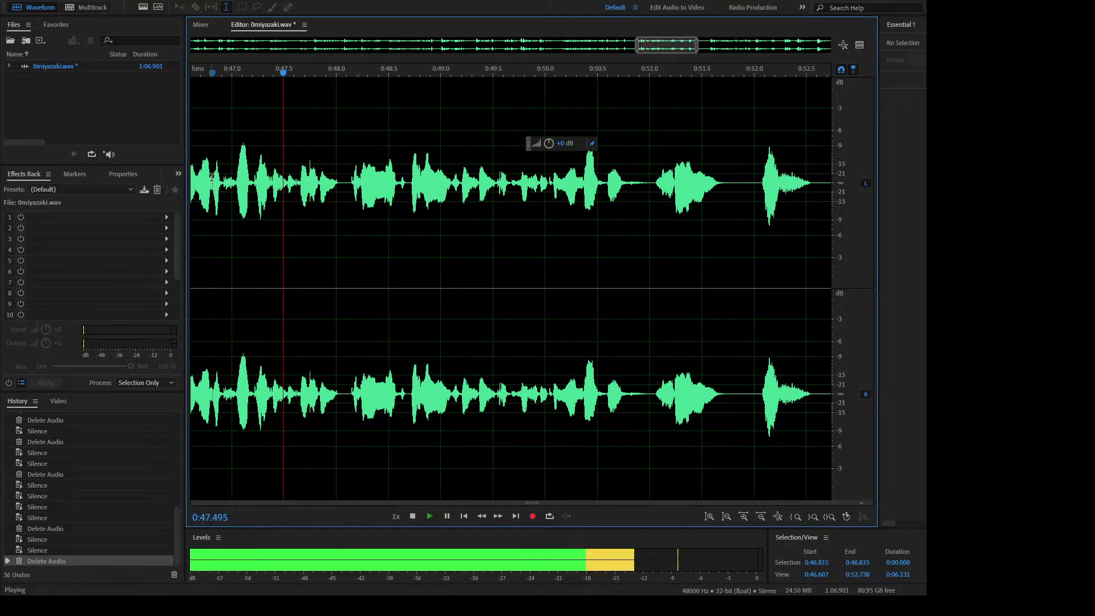
# Step: Listen to the repeated passage up to about 1:00 and delete the earlier take from about 0:46.0 to 0:54.2
pyautogui.moveTo(732, 182); pyautogui.dragTo(910, 185)
pyautogui.click(677, 185)
pyautogui.moveTo(476, 186); pyautogui.dragTo(188, 186)
pyautogui.click(386, 187)
pyautogui.click(453, 177)
pyautogui.press('space')
pyautogui.scroll(-4, 440, 206)
pyautogui.moveTo(696, 202); pyautogui.dragTo(830, 202)
pyautogui.click(590, 202)
pyautogui.press('space')
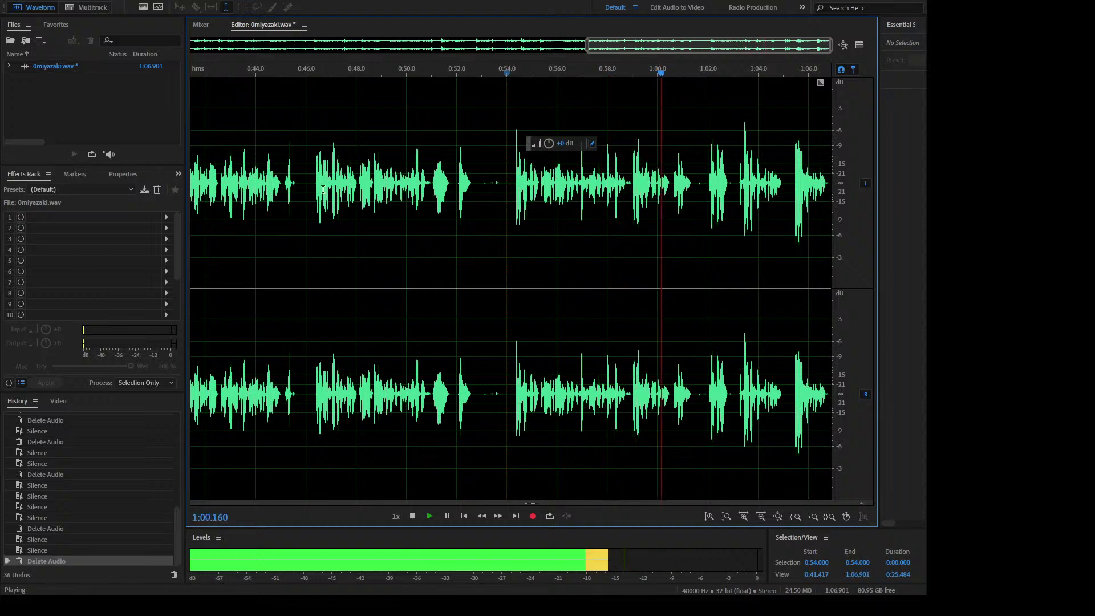
pyautogui.moveTo(306, 187); pyautogui.dragTo(512, 195)
pyautogui.press('Delete')
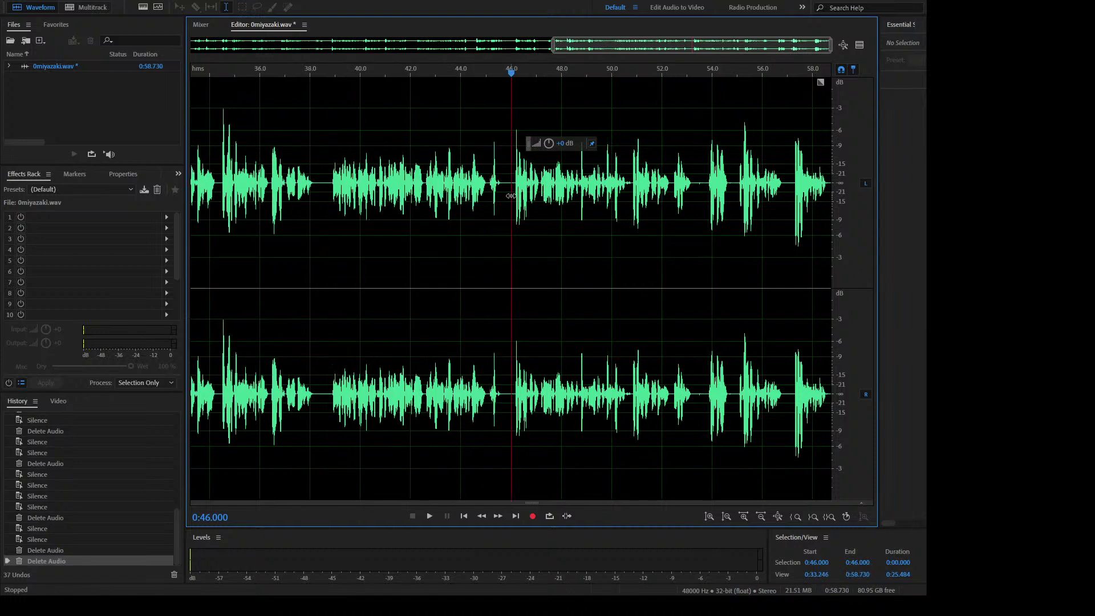
# Step: Silence the pause from 0:50.557 to 0:50.832
pyautogui.scroll(5, 621, 182)
pyautogui.click(619, 181)
pyautogui.press('space')
pyautogui.press('space')
pyautogui.moveTo(615, 184); pyautogui.dragTo(653, 188)
pyautogui.hotkey('ctrl', 'shift', 's')
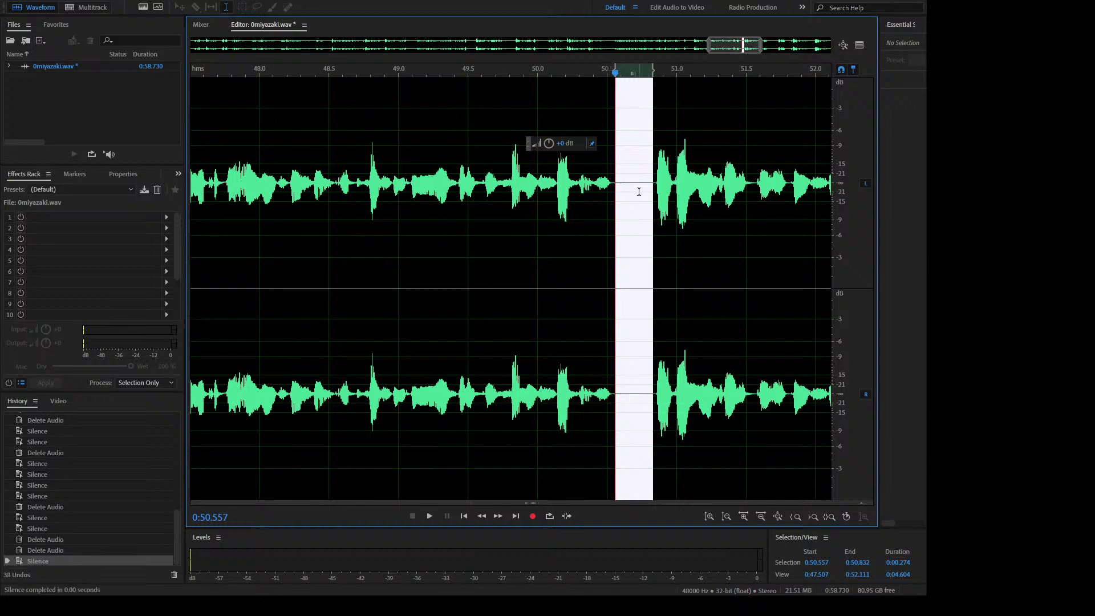
# Step: Shorten the silenced pause after 0:50.55 by about 0.18 seconds and play from 0:48.364 across the join
pyautogui.click(633, 189)
pyautogui.click(619, 189)
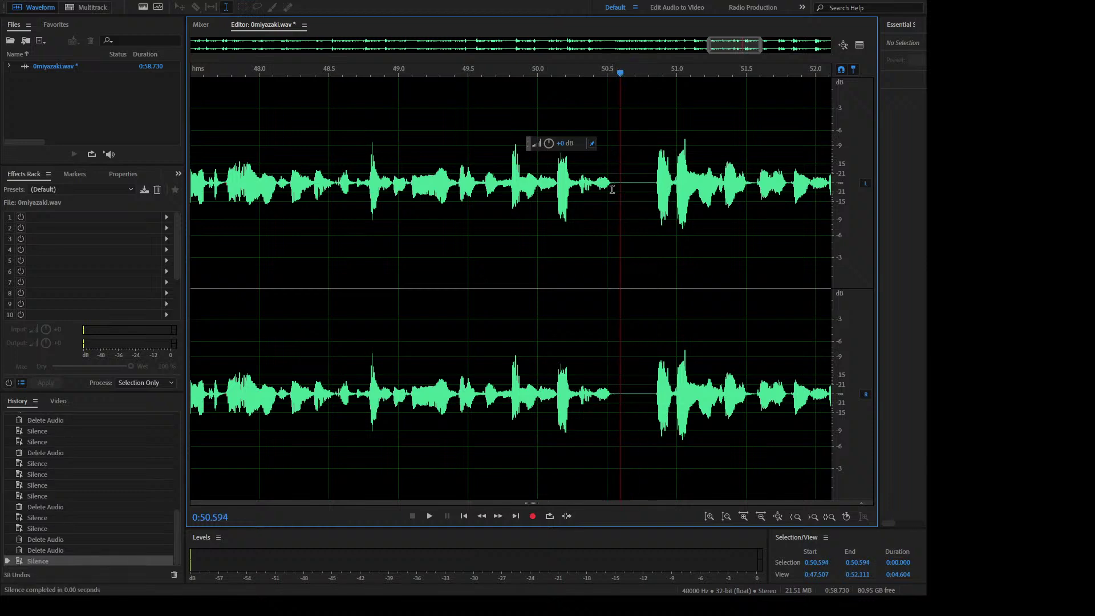
pyautogui.moveTo(615, 190); pyautogui.dragTo(640, 189)
pyautogui.press('Delete')
pyautogui.click(309, 211)
pyautogui.press('space')
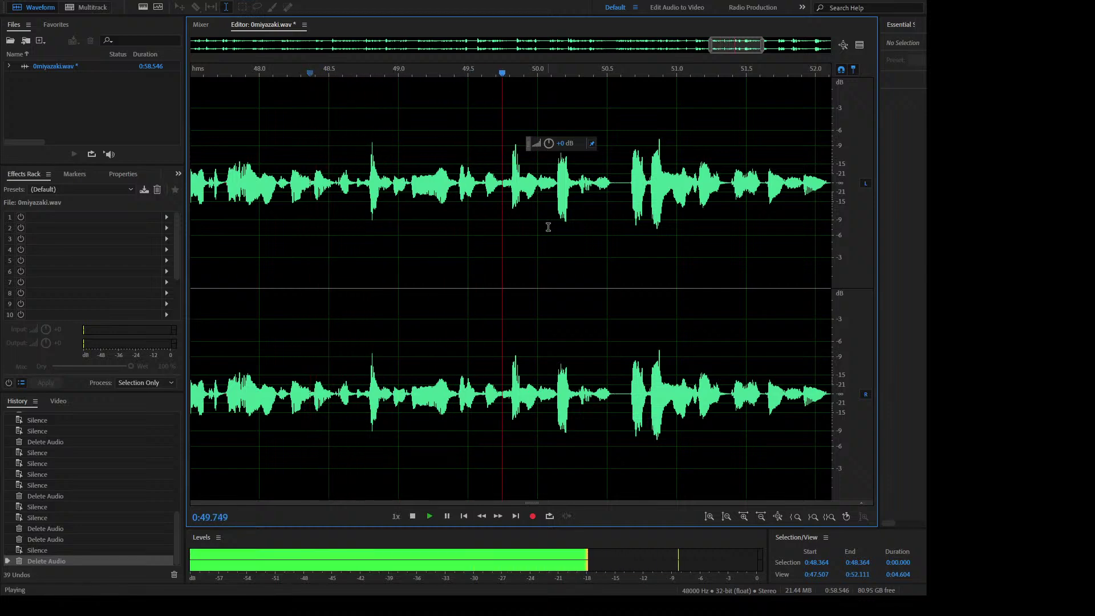
# Step: Delete about 0.1 seconds of the short gap near 0:52.2 and play the join from 0:51.500
pyautogui.moveTo(640, 223); pyautogui.dragTo(862, 218)
pyautogui.press('space')
pyautogui.moveTo(340, 183); pyautogui.dragTo(352, 183)
pyautogui.press('Delete')
pyautogui.click(251, 188)
pyautogui.press('space')
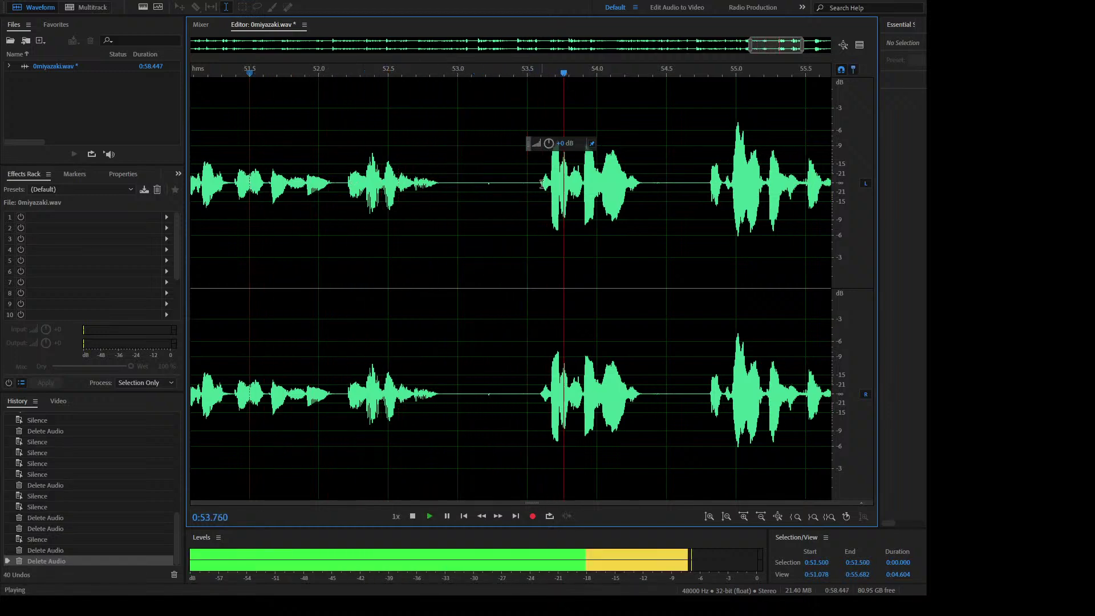
# Step: Silence the click in the pause near 0:53.2, shorten the pause by about 0.2 seconds, and play the join
pyautogui.press('space')
pyautogui.moveTo(526, 194); pyautogui.dragTo(479, 186)
pyautogui.press('s')
pyautogui.click(455, 187)
pyautogui.press('Delete')
pyautogui.press('space')
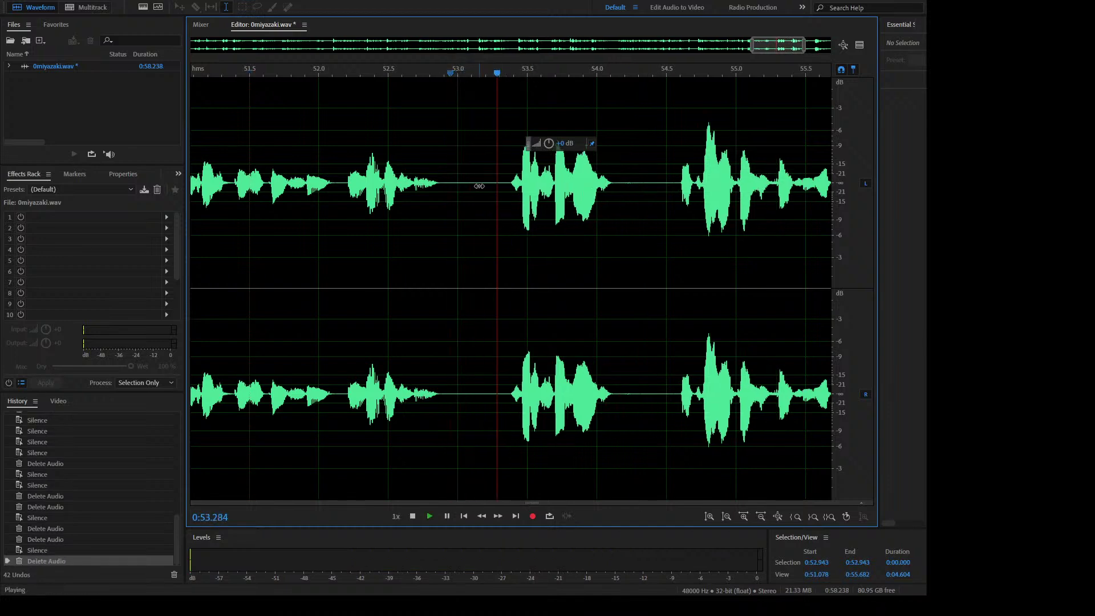
# Step: Play through to the end, silence the tail after about 0:58.0, and save the file
pyautogui.moveTo(697, 197); pyautogui.dragTo(901, 207)
pyautogui.click(623, 219)
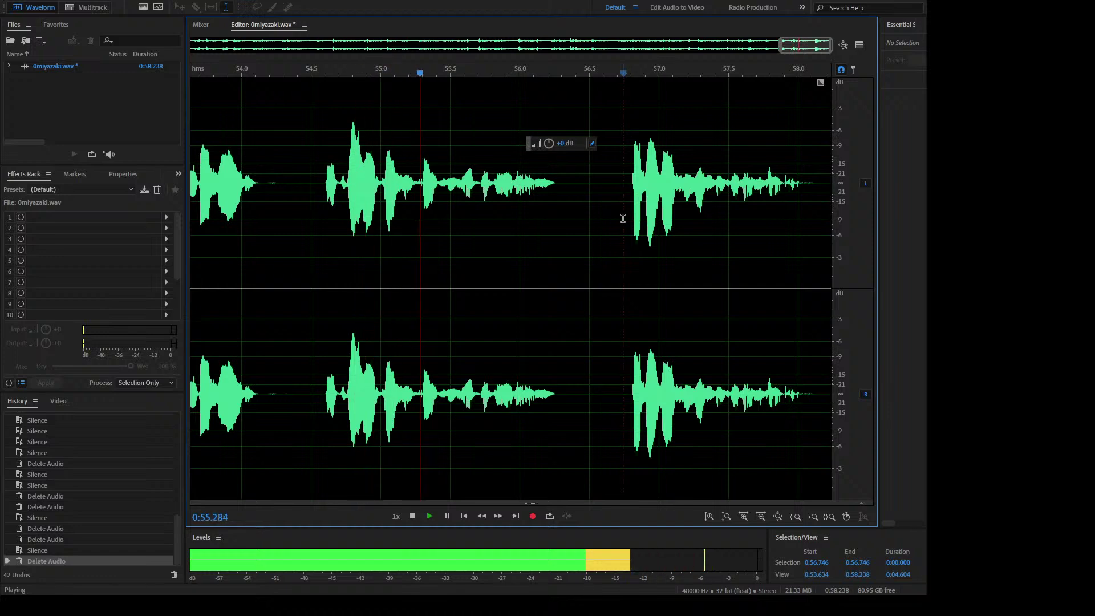
pyautogui.scroll(-3, 756, 219)
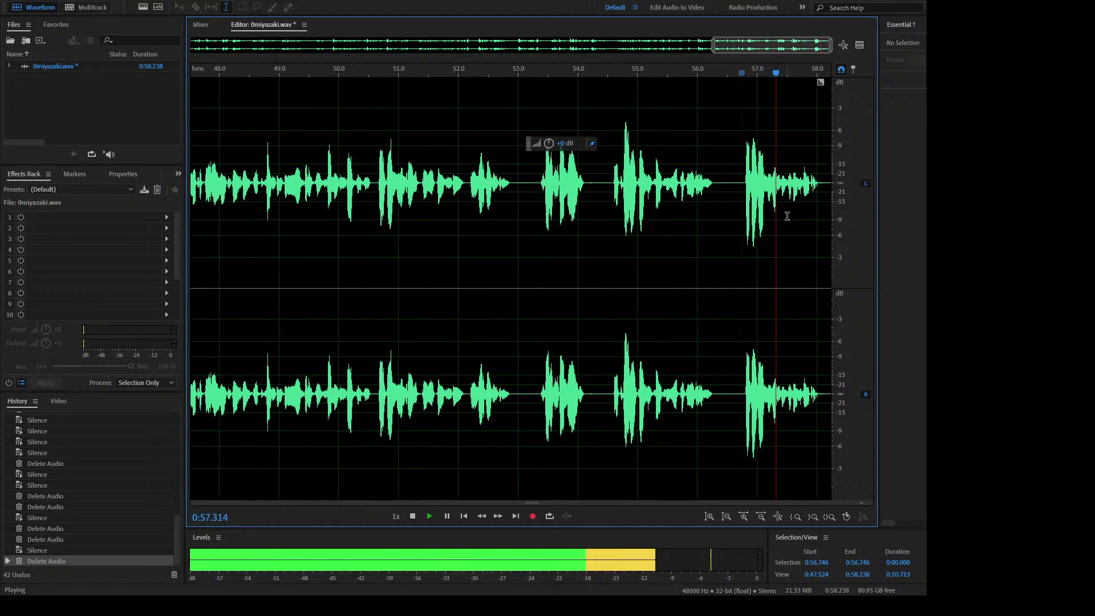
pyautogui.click(826, 184)
pyautogui.scroll(4, 826, 184)
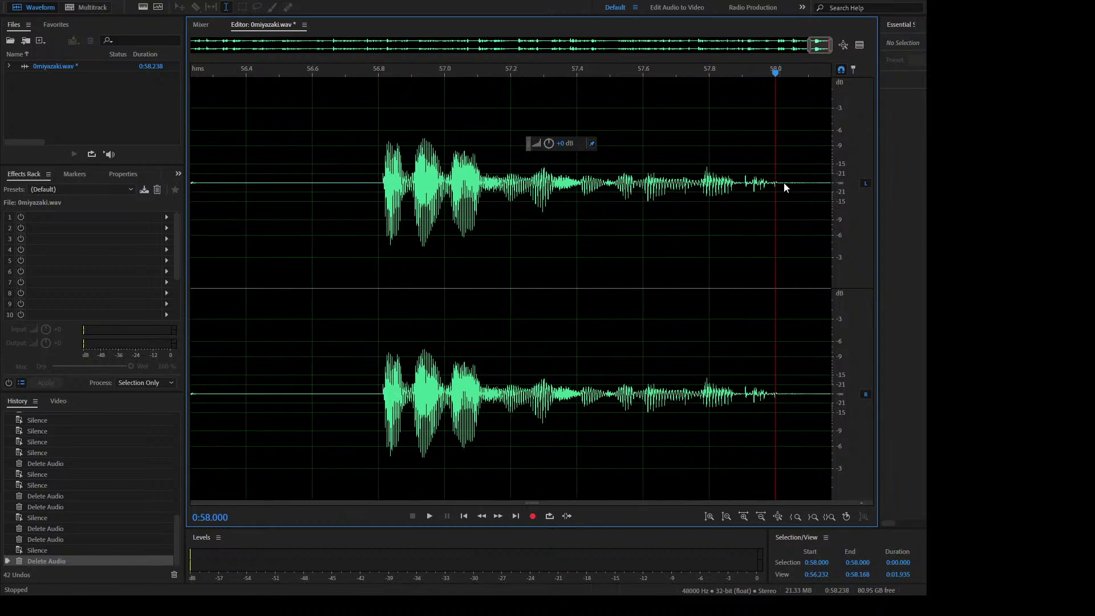
pyautogui.moveTo(784, 186); pyautogui.dragTo(847, 189)
pyautogui.press('s')
pyautogui.click(719, 209)
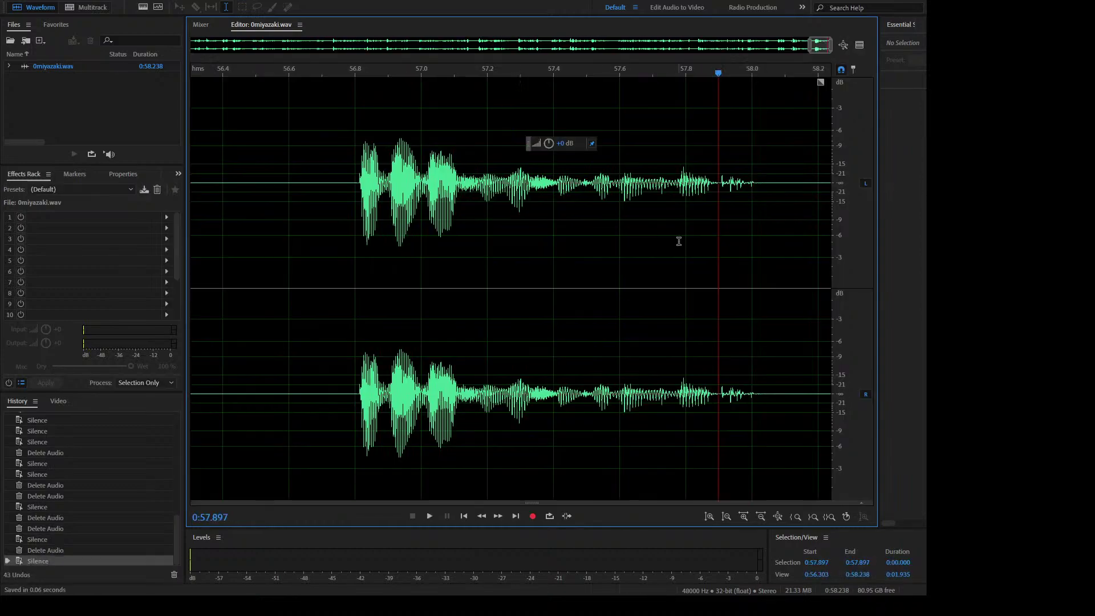
pyautogui.scroll(-6, 678, 241)
pyautogui.moveTo(655, 217); pyautogui.dragTo(188, 219)
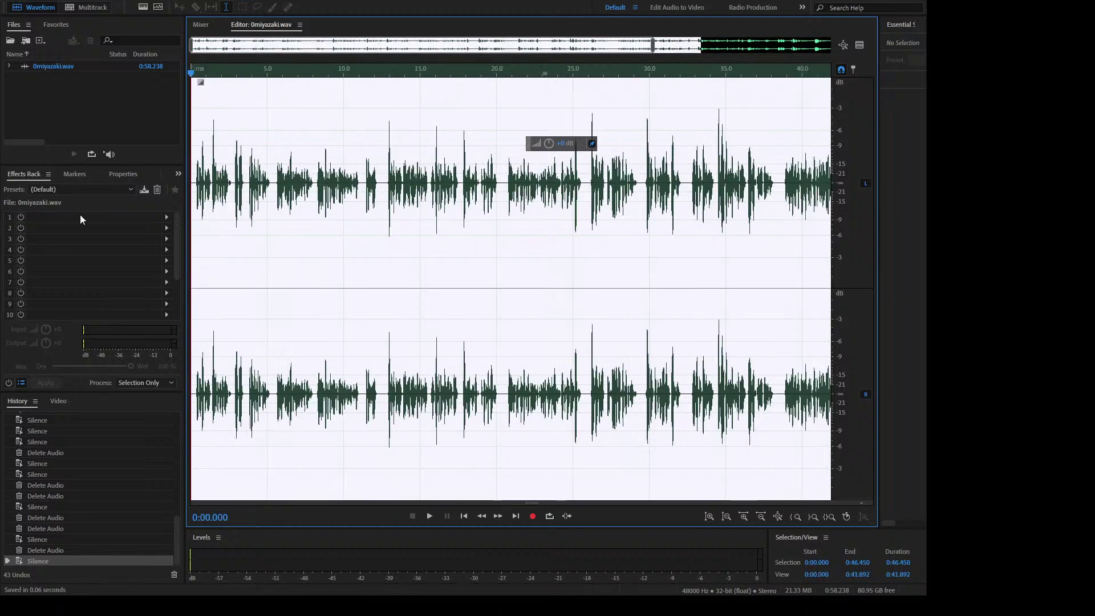
pyautogui.click(391, 217)
pyautogui.scroll(-2, 393, 216)
pyautogui.click(573, 216)
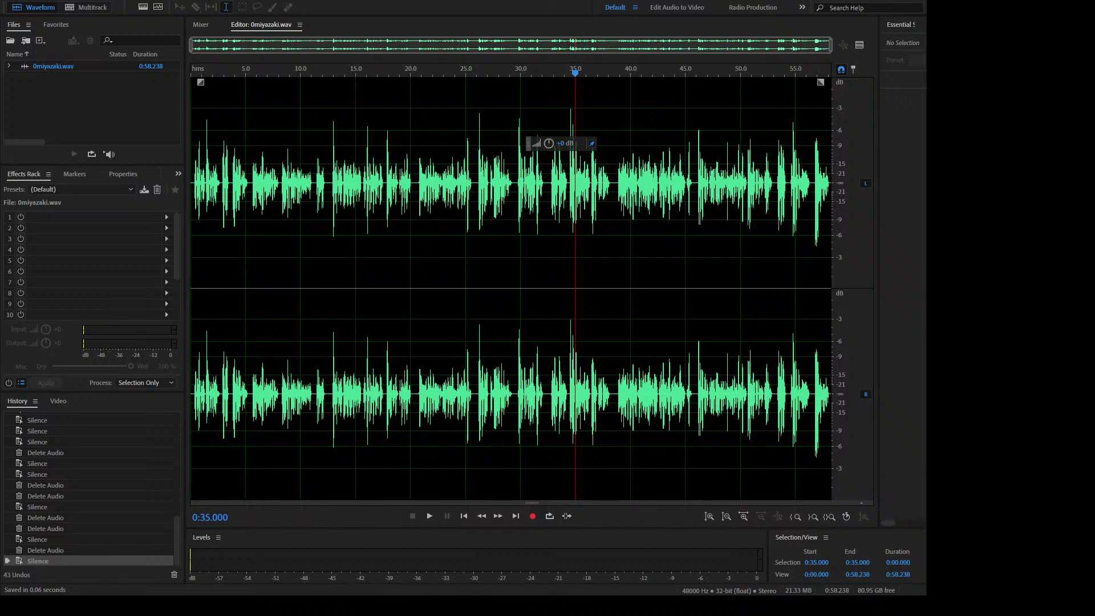
# Step: Open the copy 1miyazaki.wav and close 0miyazaki.wav so that only the copy remains in the session
pyautogui.click(65, 69)
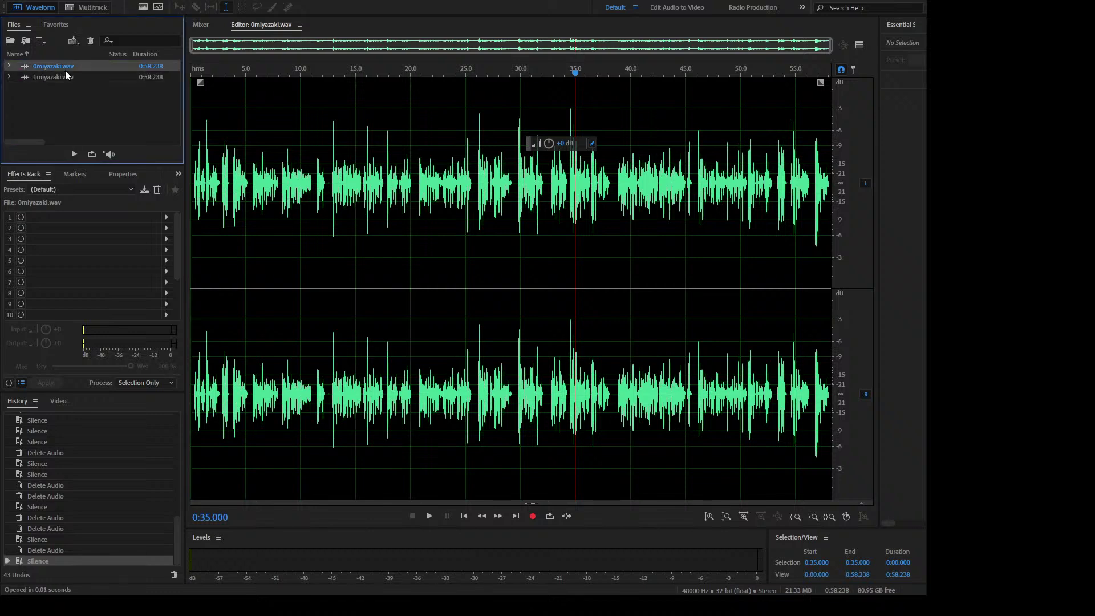
pyautogui.press('Delete')
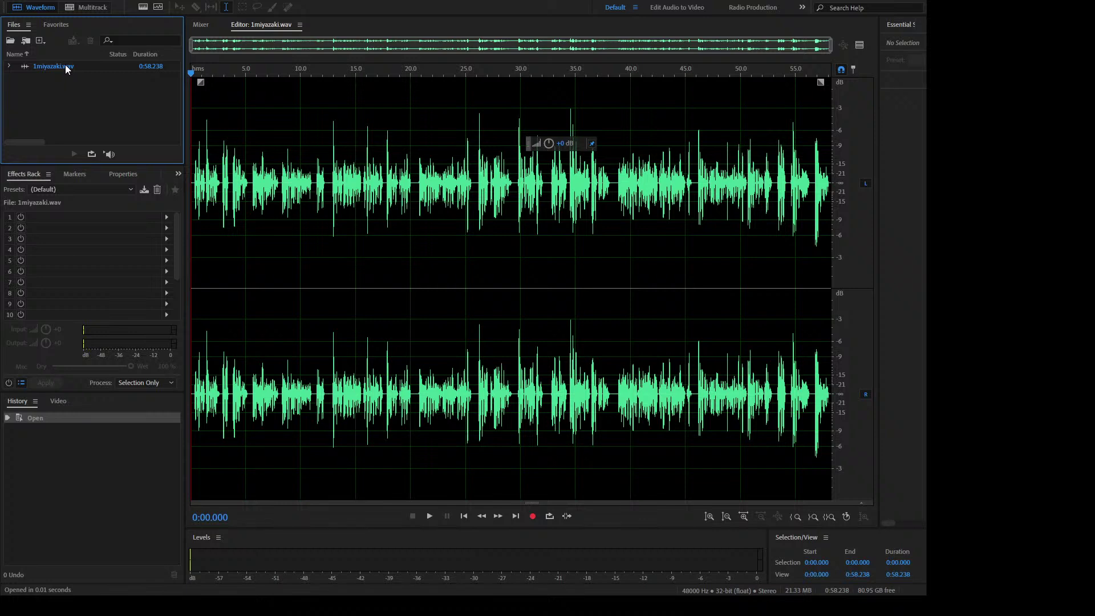
pyautogui.click(61, 72)
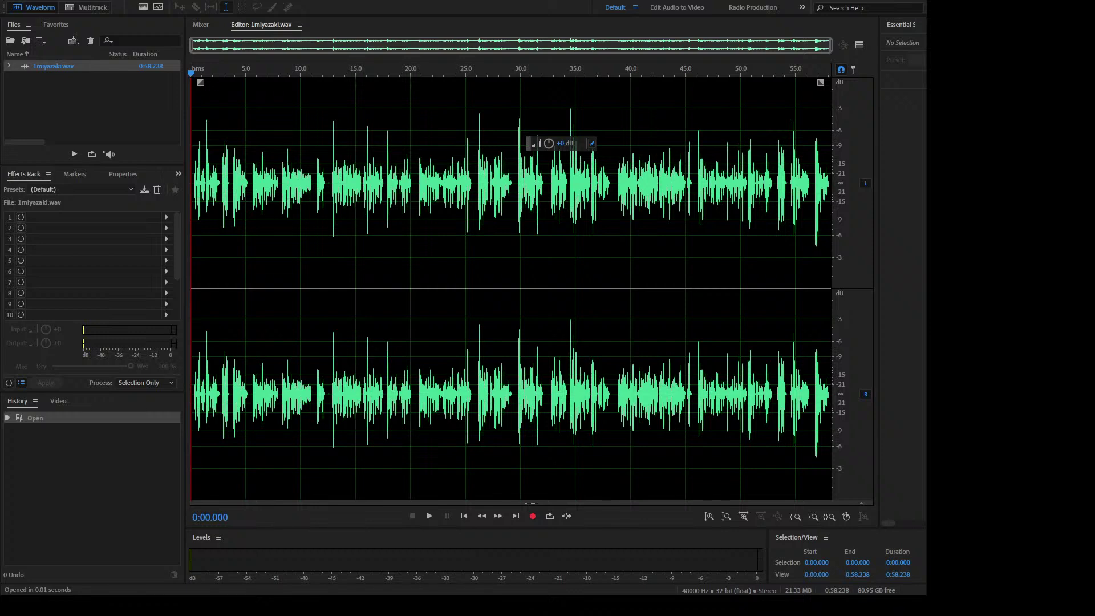
# Step: Apply the Hard Limiter to the whole of 1miyazaki.wav and save the file
pyautogui.click(377, 210)
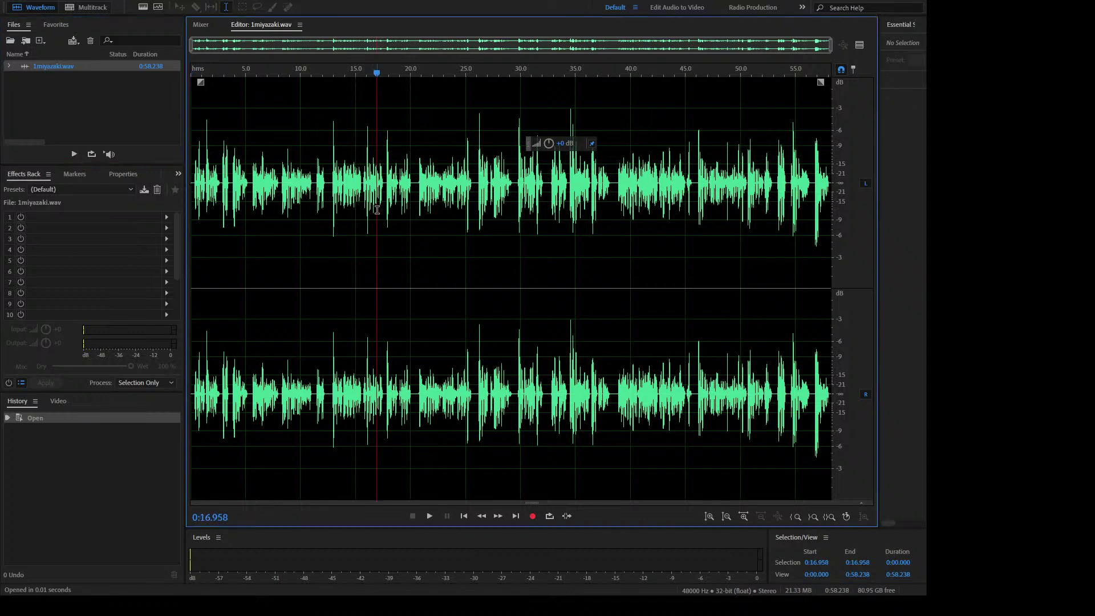
pyautogui.click(423, 167)
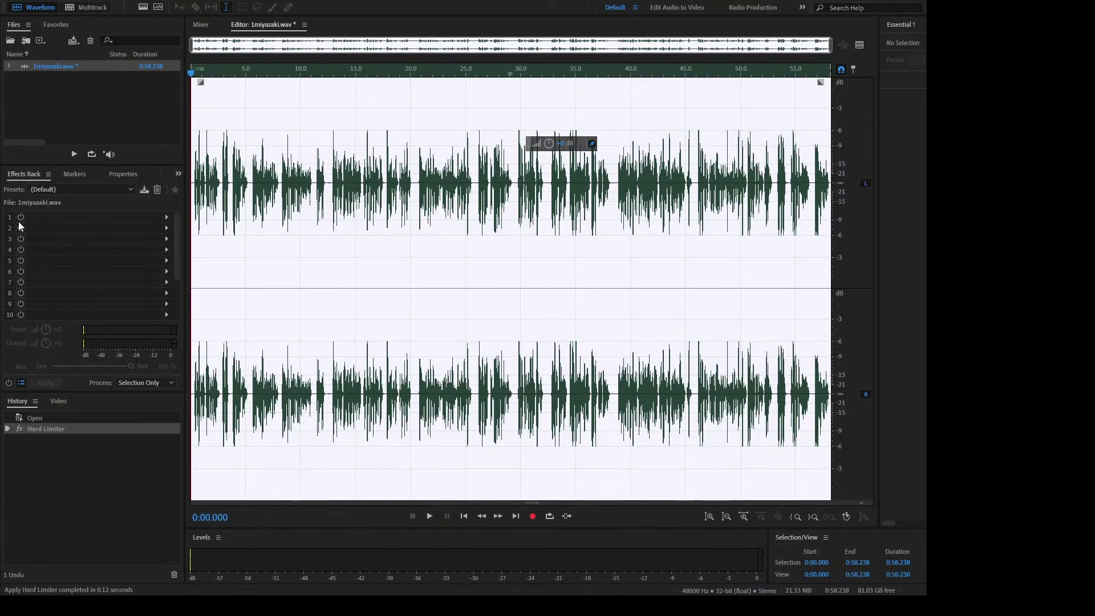
pyautogui.click(386, 175)
pyautogui.hotkey('ctrl', 's')
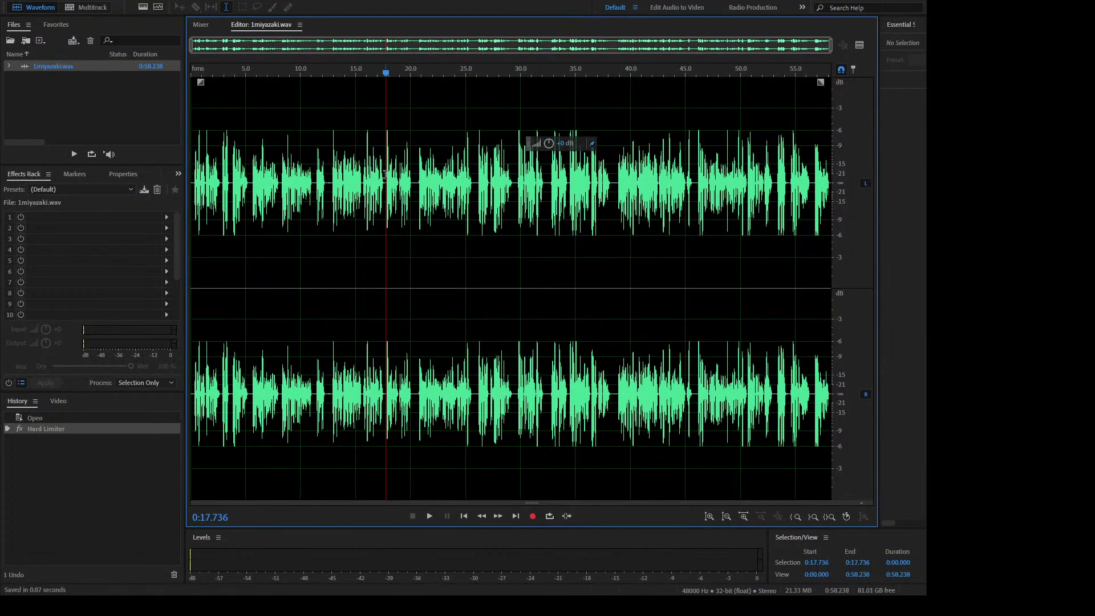
pyautogui.click(324, 157)
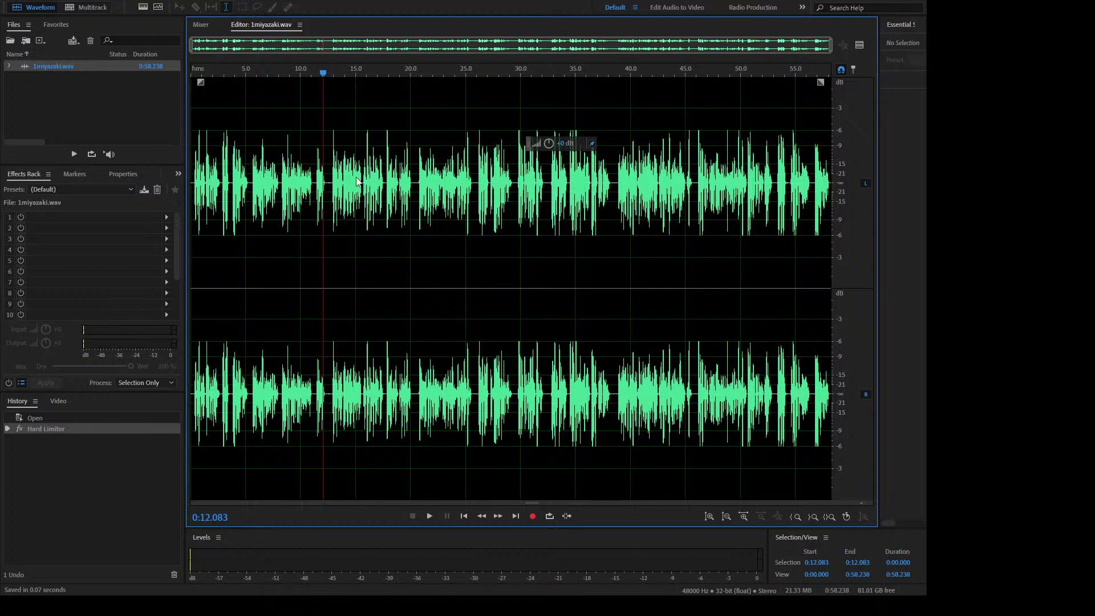
# Step: Normalize the entire waveform of 1miyazaki.wav
pyautogui.click(332, 247)
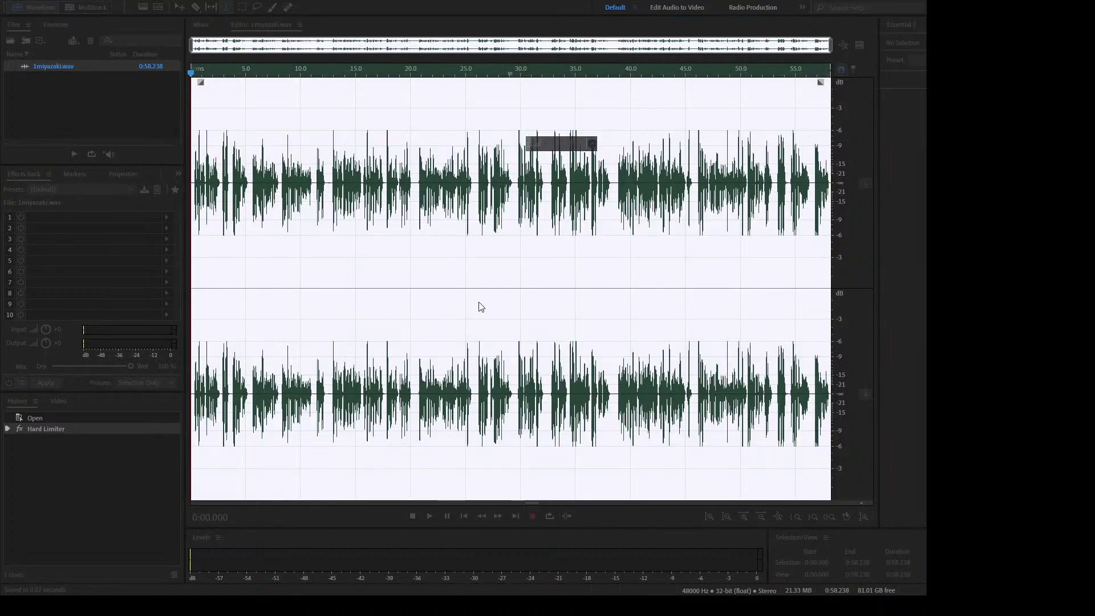
pyautogui.click(457, 319)
pyautogui.click(448, 256)
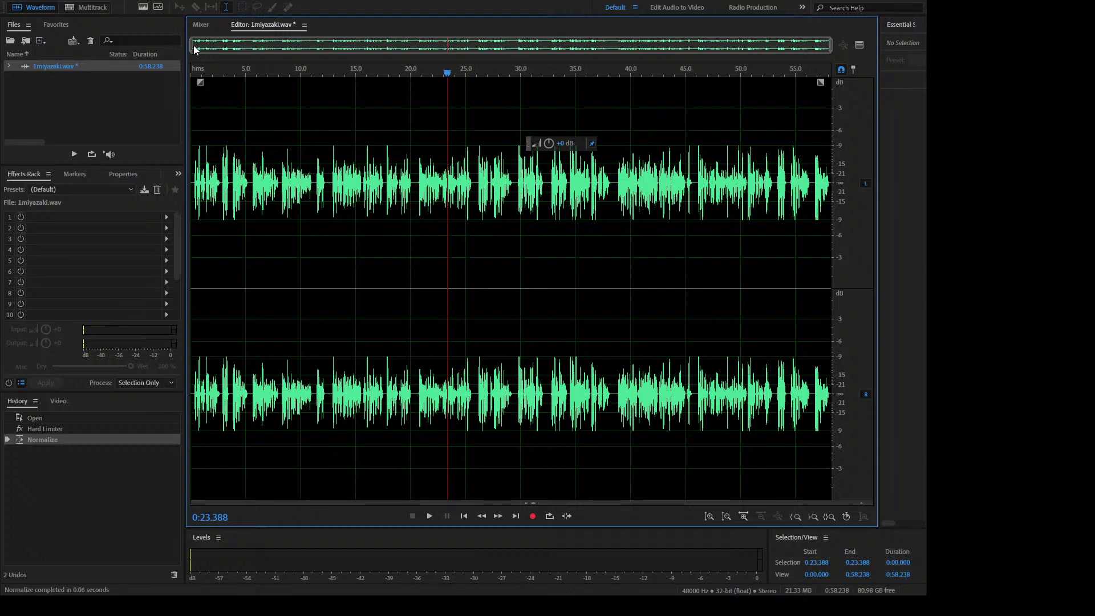
# Step: Play back the normalized recording from about 0:14 to judge its level
pyautogui.click(412, 112)
pyautogui.click(360, 189)
pyautogui.click(347, 176)
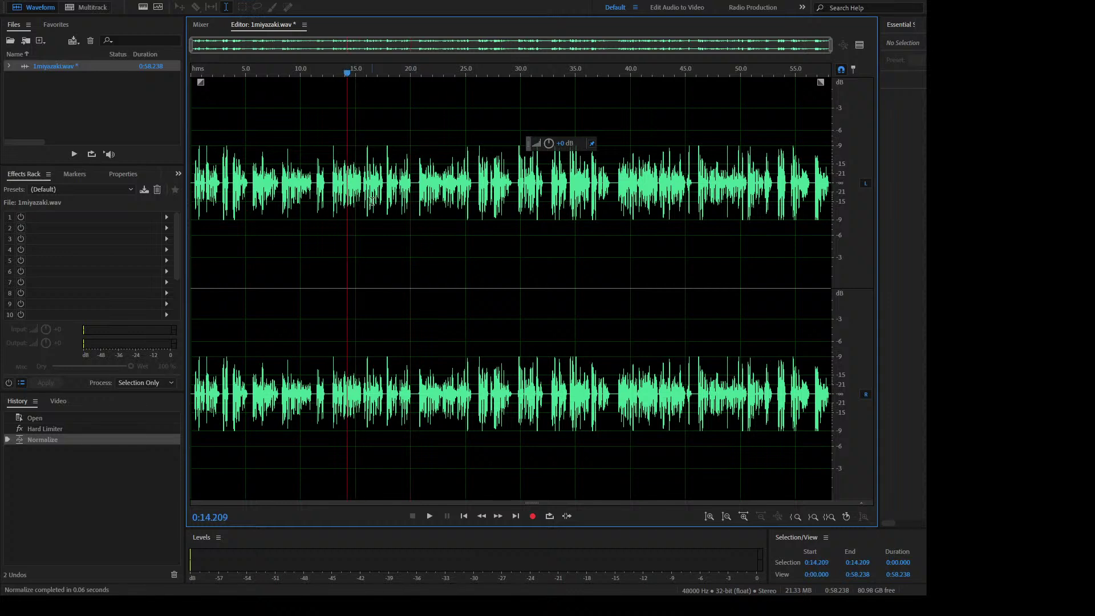
pyautogui.press('space')
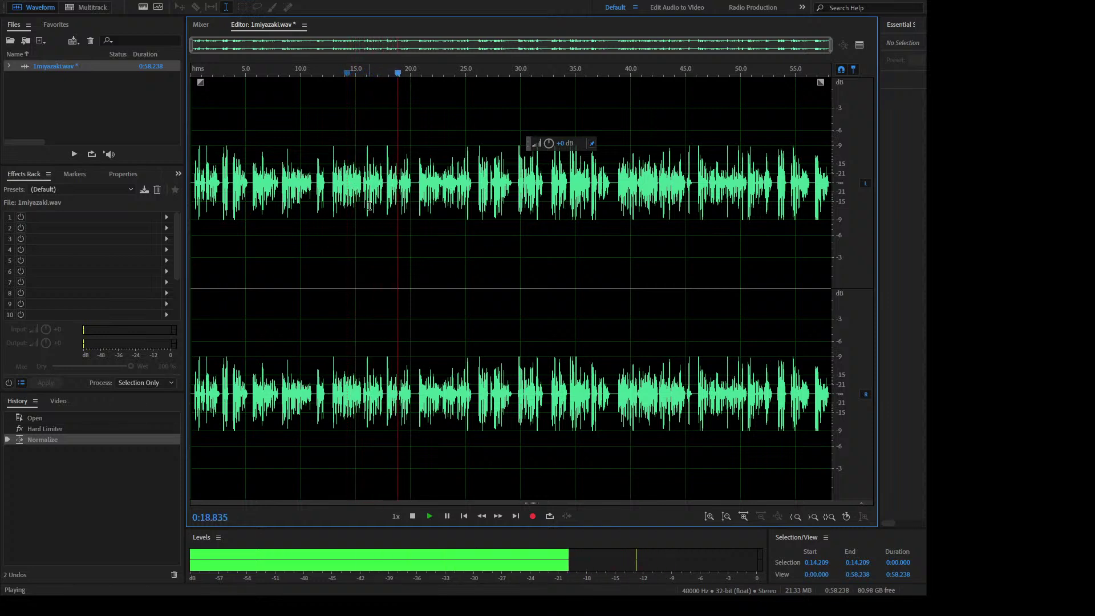
pyautogui.press('space')
# Step: Save the normalized audio file and listen to it from about 0:15.5
pyautogui.click(361, 181)
pyautogui.hotkey('ctrl', 's')
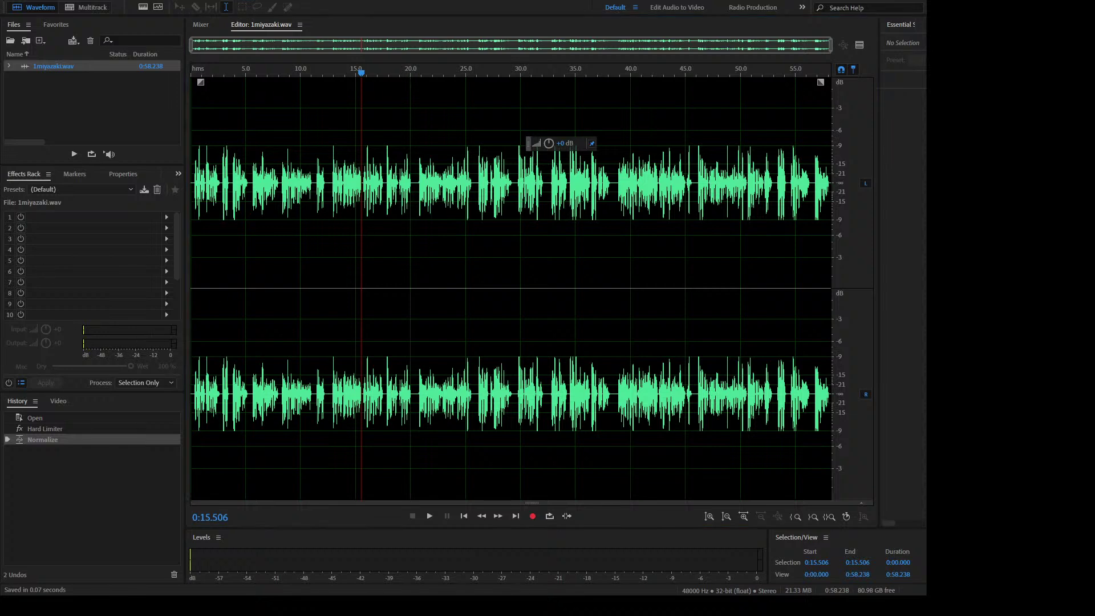
pyautogui.press('space')
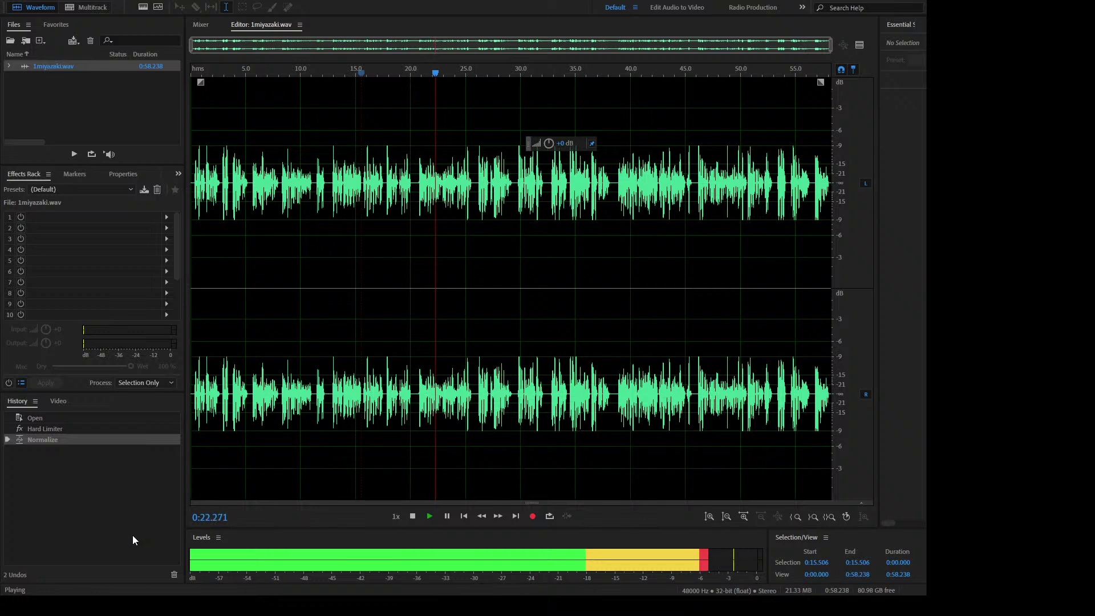
pyautogui.press('space')
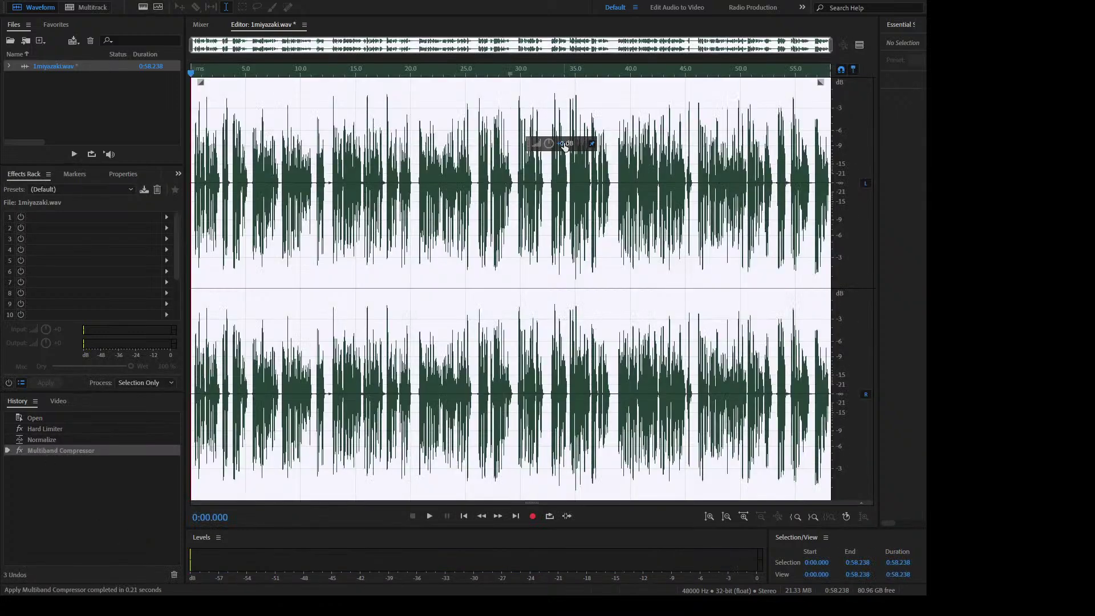
# Step: Reduce the gain of the whole multiband-compressed recording so its peaks sit near -6 dB, and save the file
pyautogui.moveTo(563, 147); pyautogui.dragTo(555, 144)
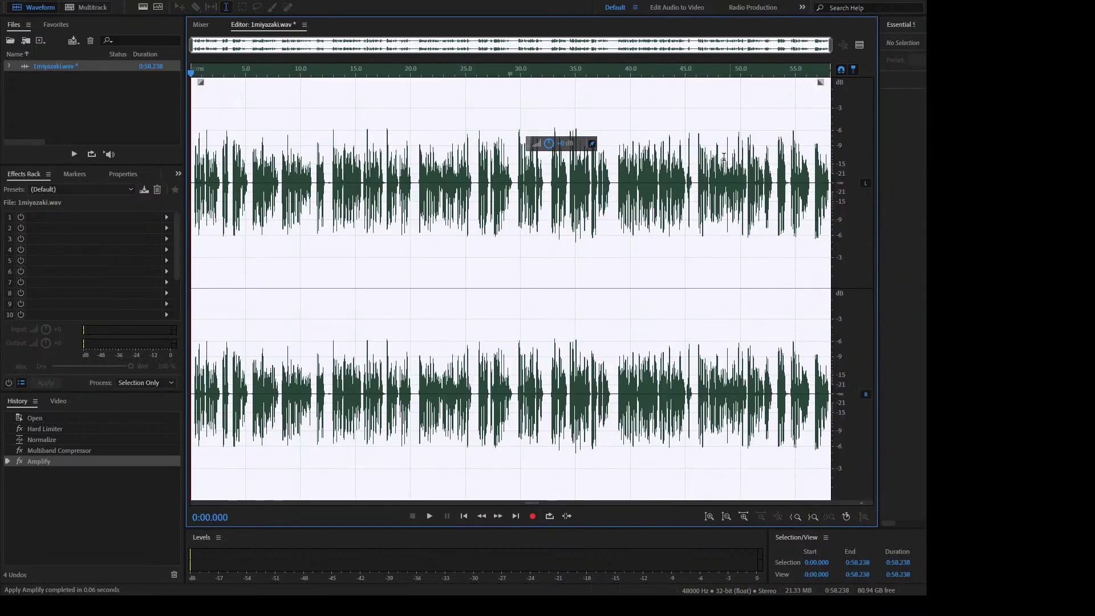
pyautogui.click(447, 199)
pyautogui.hotkey('ctrl', 's')
# Step: Silence the pause between speech from about 0:12.23 to 0:12.91
pyautogui.scroll(10, 325, 189)
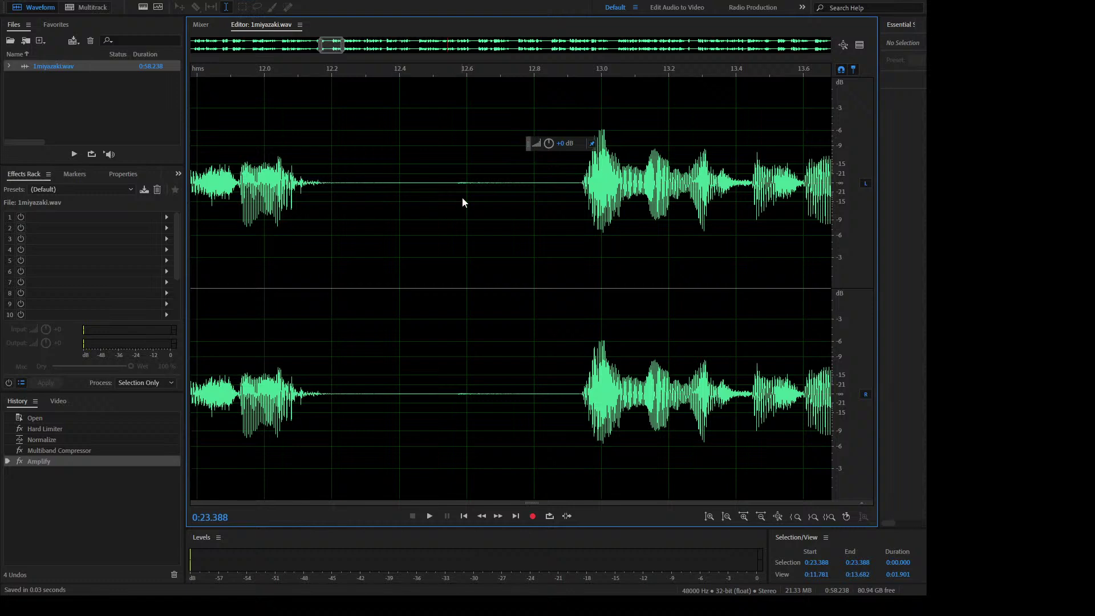
pyautogui.moveTo(344, 189); pyautogui.dragTo(577, 200)
pyautogui.hotkey('shift', 's')
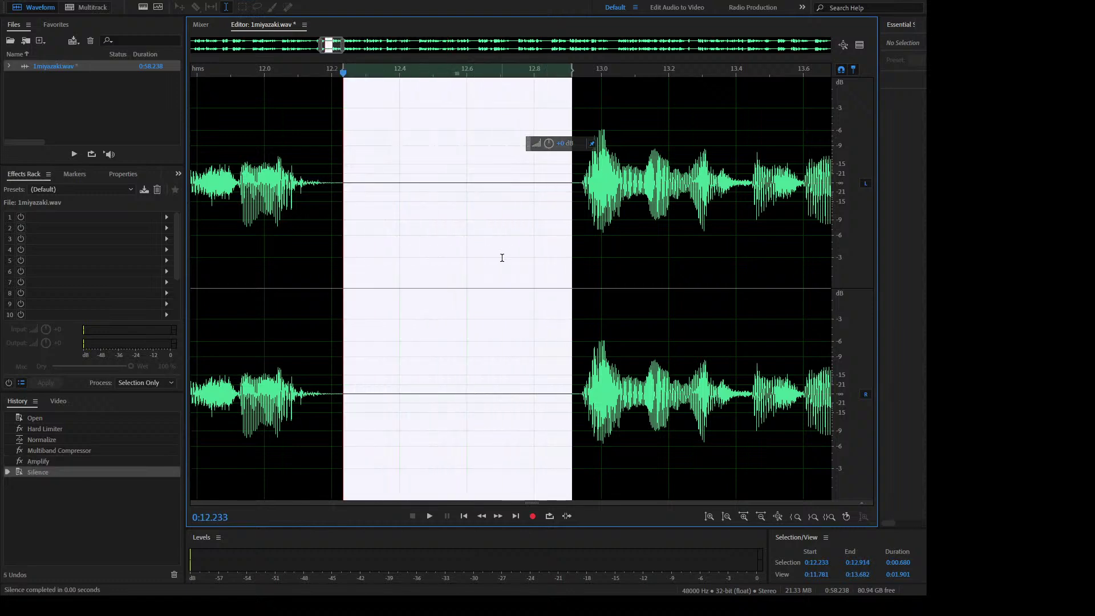
pyautogui.click(502, 257)
# Step: Silence another short pause between phrases, earlier in the recording than the 12-second gap
pyautogui.scroll(-10, 501, 256)
pyautogui.moveTo(461, 236); pyautogui.dragTo(169, 249)
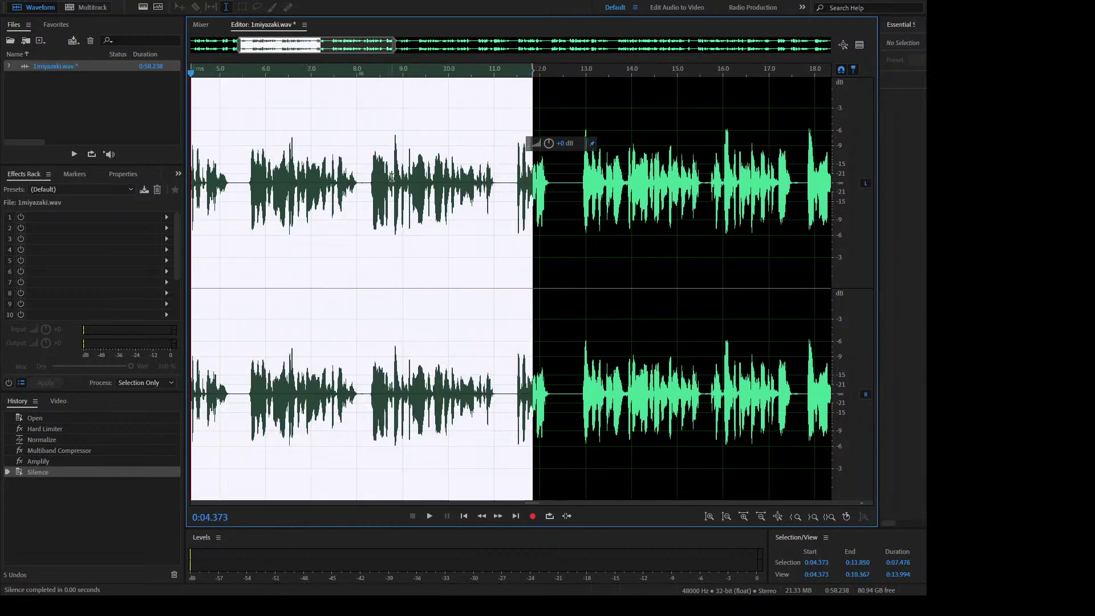
pyautogui.scroll(4, 390, 177)
pyautogui.click(294, 182)
pyautogui.moveTo(296, 182); pyautogui.dragTo(253, 185)
pyautogui.hotkey('shift', 's')
pyautogui.click(311, 200)
# Step: Silence the pause near the start of the recording from about 0:02.68 to 0:02.89
pyautogui.moveTo(431, 211); pyautogui.dragTo(176, 211)
pyautogui.click(376, 162)
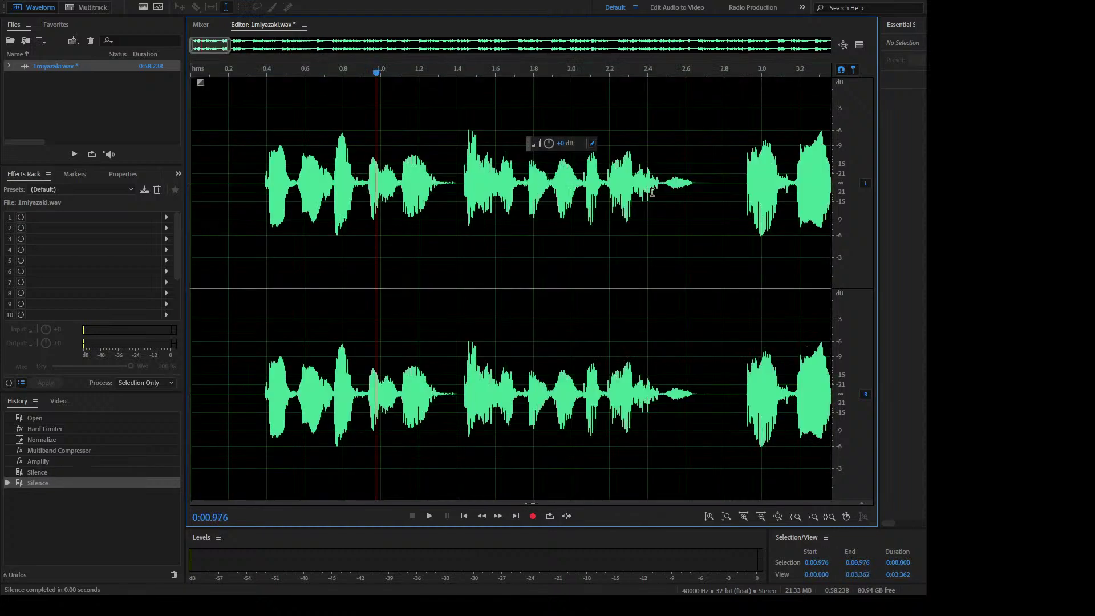
pyautogui.moveTo(702, 189); pyautogui.dragTo(742, 191)
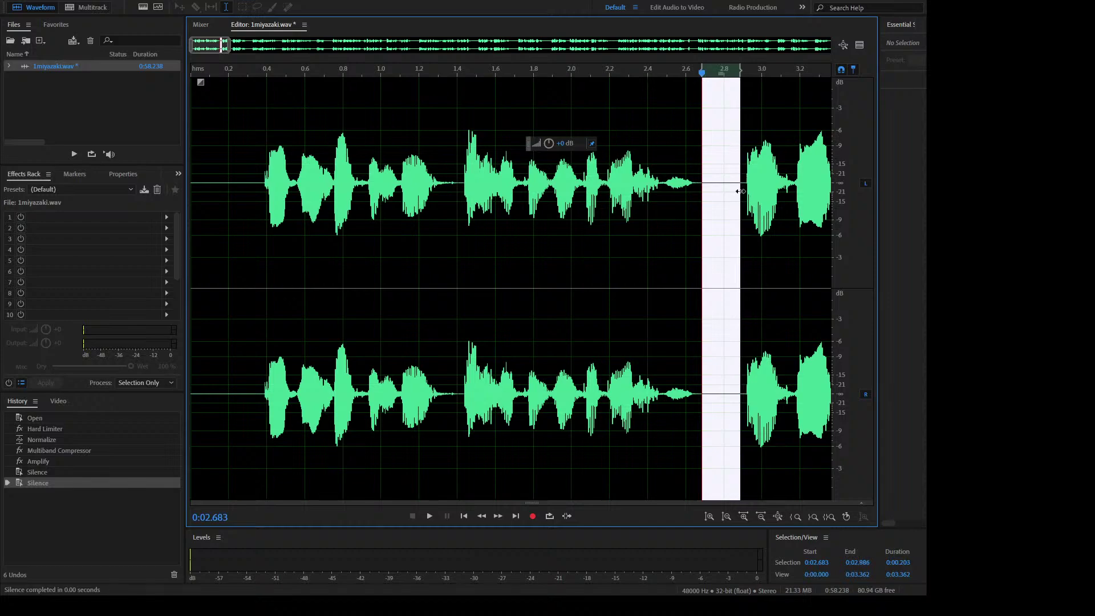
pyautogui.hotkey('shift', 's')
pyautogui.click(778, 235)
# Step: Check the rest of the waveform for noisy pauses and play it back from about 0:43.6
pyautogui.scroll(-4, 778, 235)
pyautogui.moveTo(585, 206); pyautogui.dragTo(884, 210)
pyautogui.click(479, 204)
pyautogui.click(681, 200)
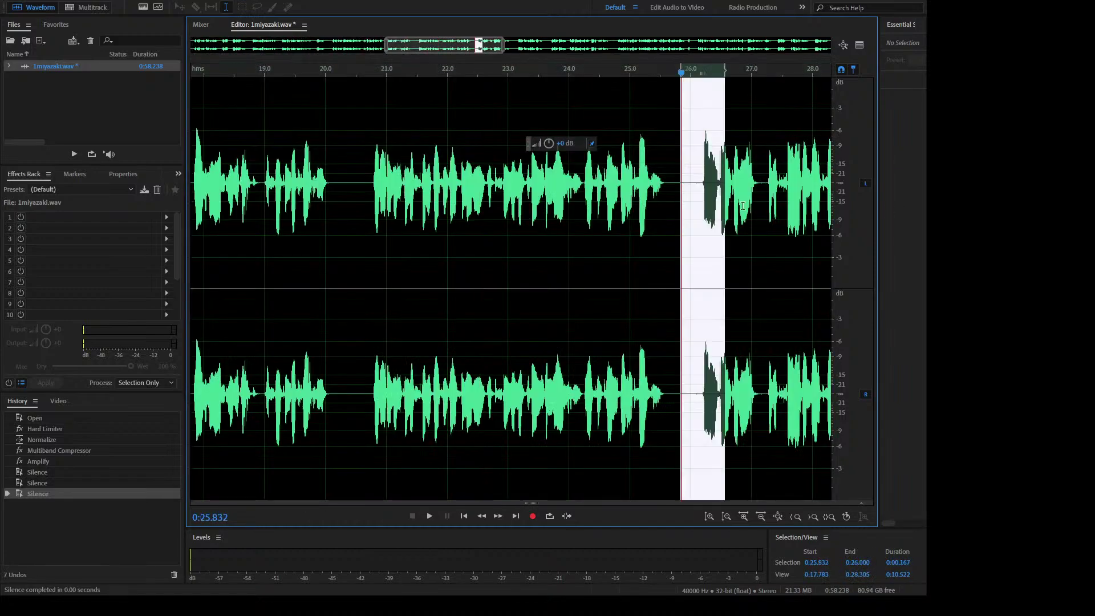
pyautogui.moveTo(681, 200); pyautogui.dragTo(878, 203)
pyautogui.click(621, 188)
pyautogui.click(494, 186)
pyautogui.press('space')
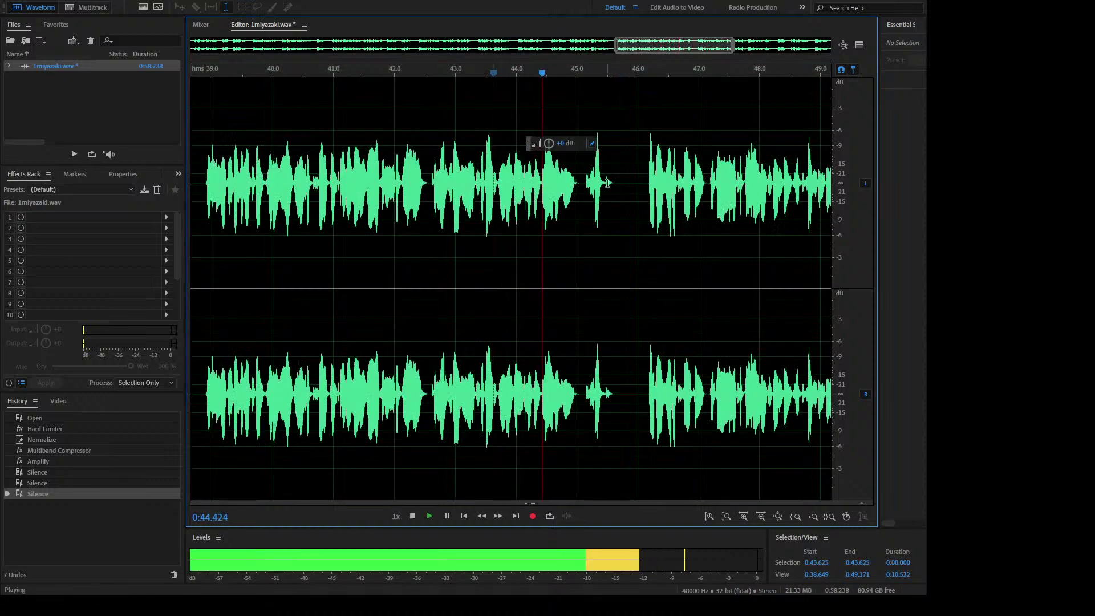
pyautogui.scroll(-2, 432, 213)
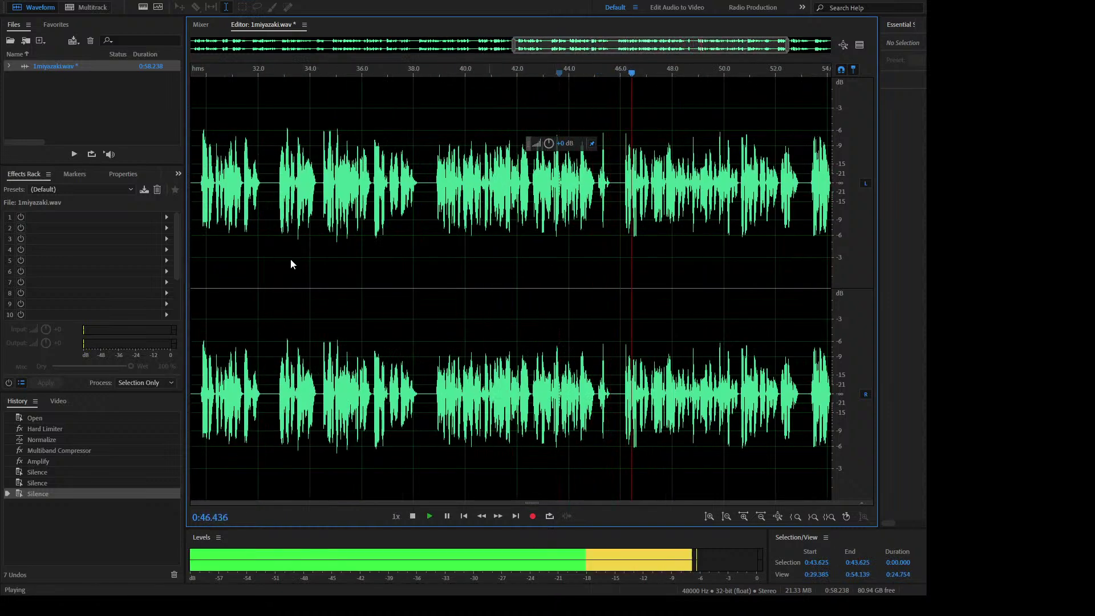
pyautogui.click(465, 236)
pyautogui.press('space')
# Step: Save 1miyazaki.wav with its silenced pauses
pyautogui.hotkey('ctrl', 's')
pyautogui.click(297, 216)
pyautogui.scroll(-1, 297, 216)
pyautogui.scroll(-2, 297, 216)
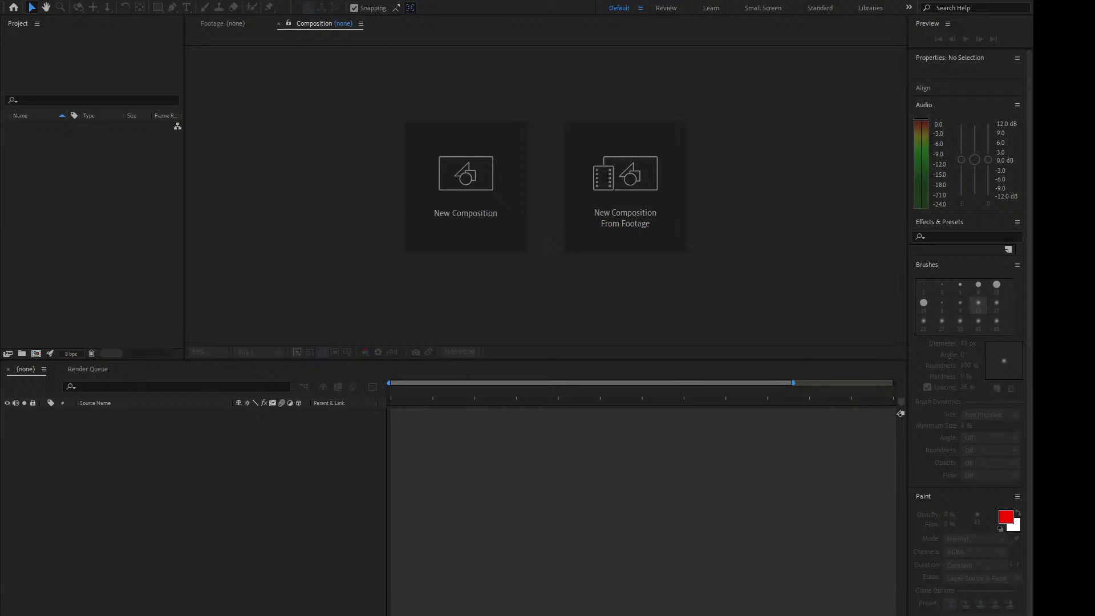
# Step: Switch to After Effects and create a 1080 x 1920 composition named miyazaki at 30 fps, 58 seconds long
pyautogui.click(333, 143)
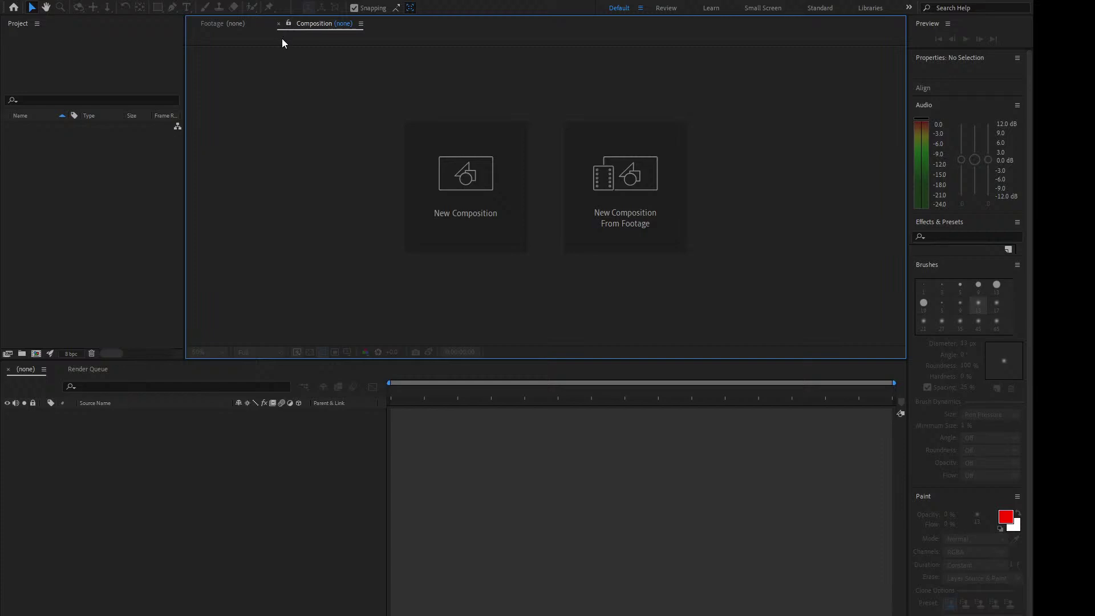
pyautogui.hotkey('ctrl', '0')
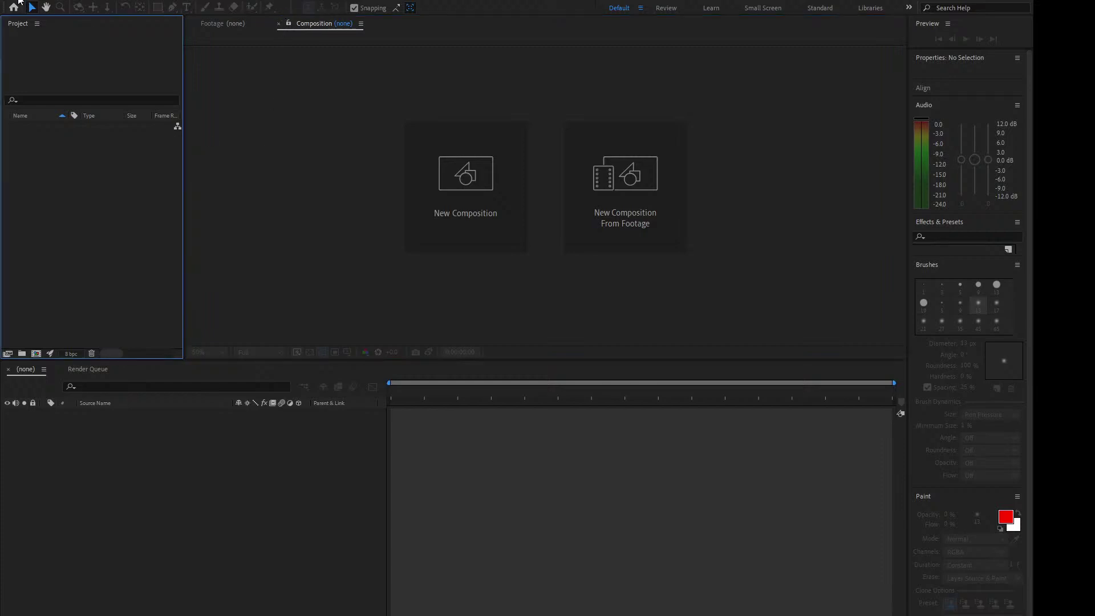
pyautogui.doubleClick(91, 179)
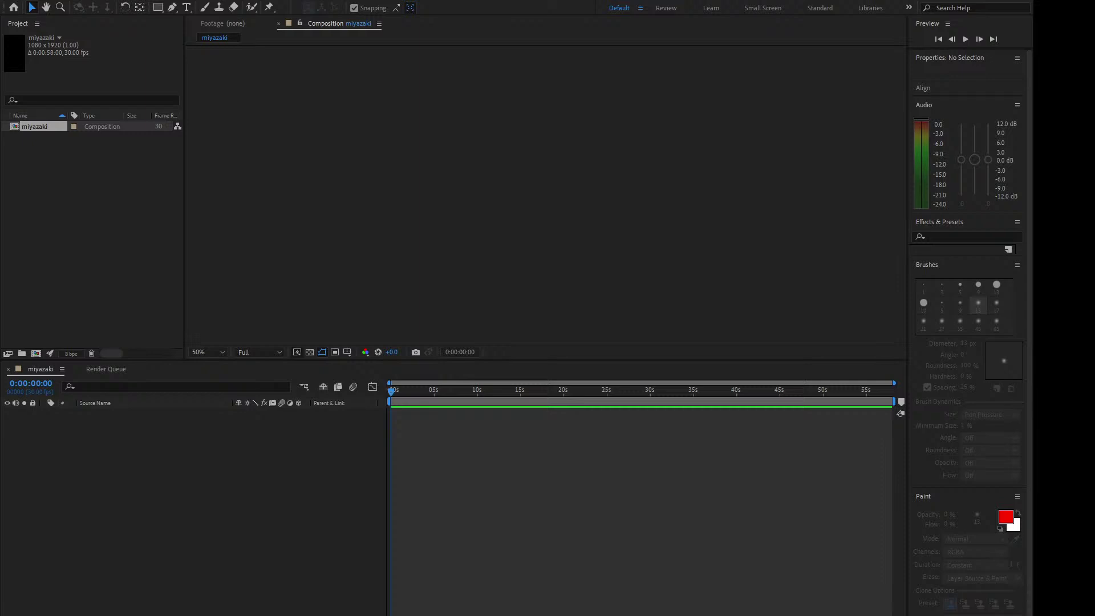
pyautogui.click(138, 449)
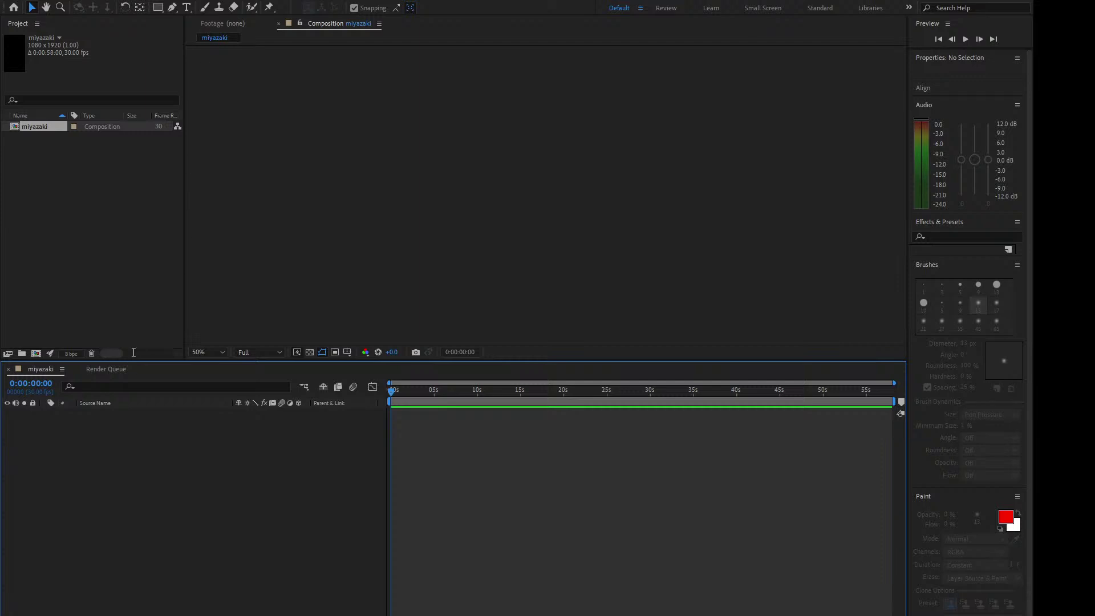
# Step: Import 1miyazaki.wav into the project and add it as a layer in the miyazaki composition
pyautogui.hotkey('alt', 'Tab')
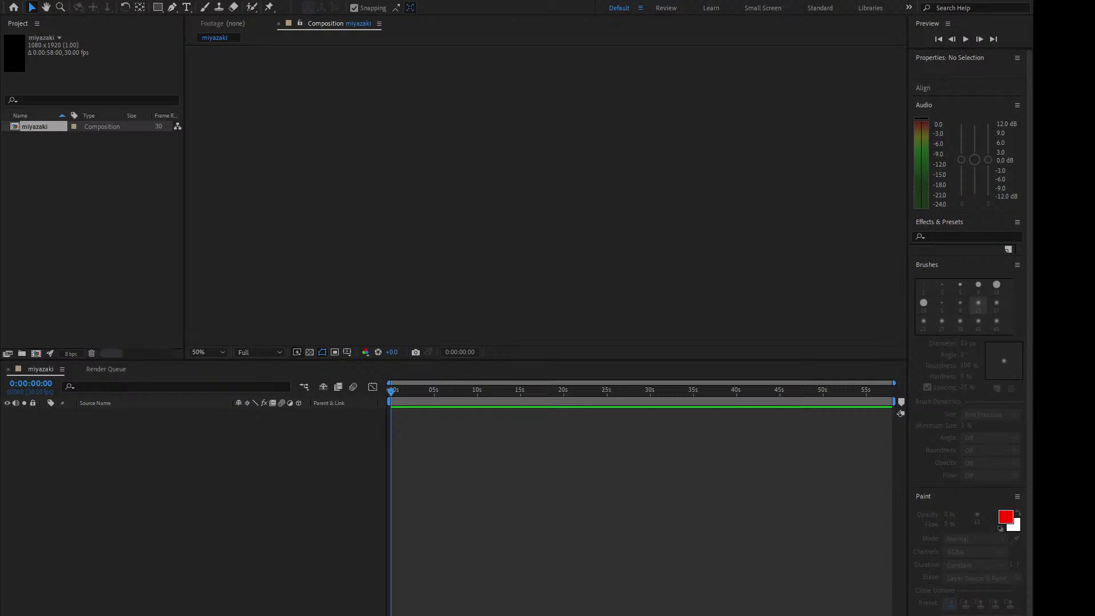
pyautogui.moveTo(0, 513); pyautogui.dragTo(69, 518)
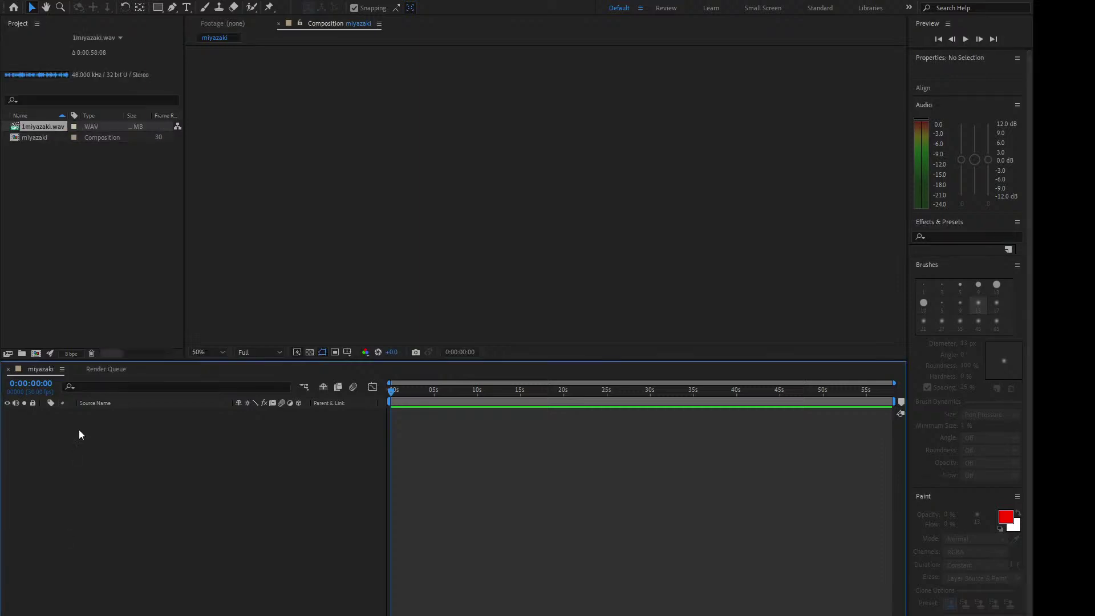
pyautogui.moveTo(61, 128); pyautogui.dragTo(203, 599)
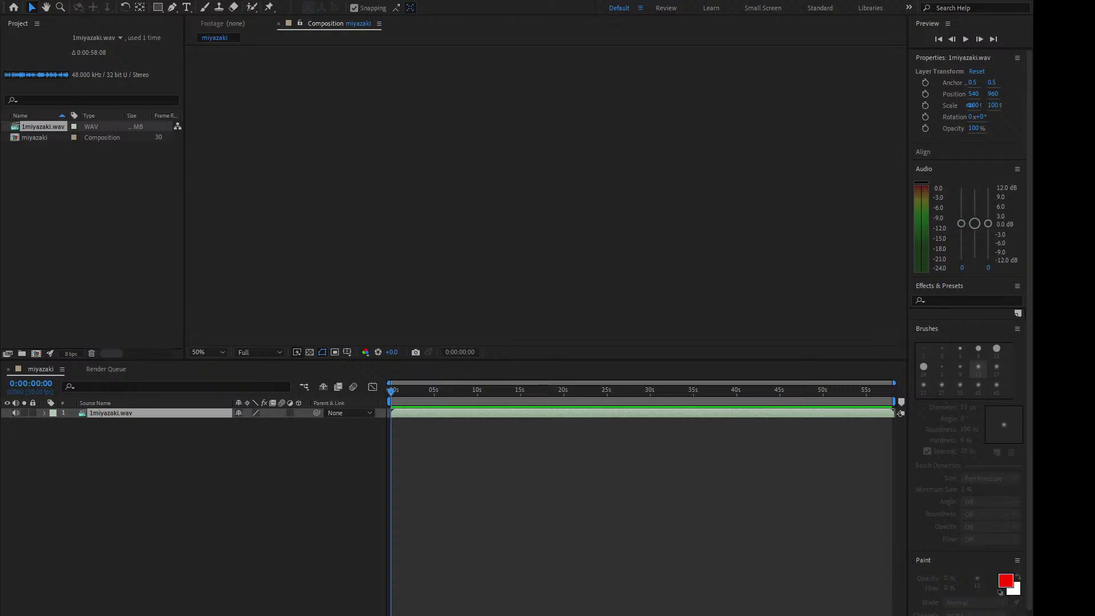
# Step: Import the six JPG images, including beatles.jpg and otaku.jpg, into the project
pyautogui.moveTo(91, 239); pyautogui.dragTo(117, 336)
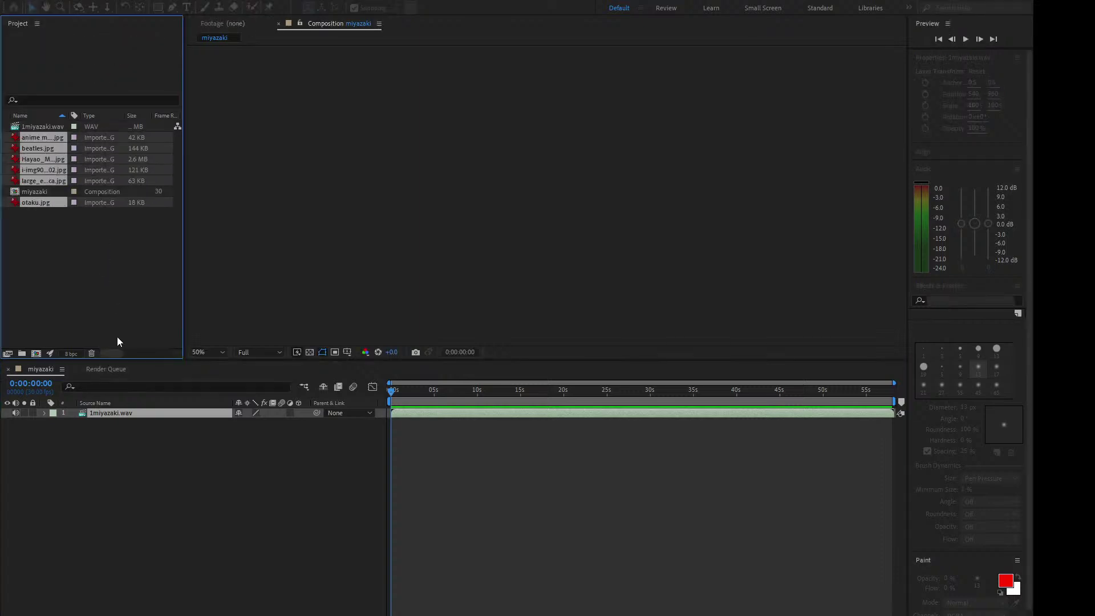
pyautogui.click(114, 520)
pyautogui.click(88, 281)
# Step: Add beatles.jpg to the miyazaki composition as a layer below the audio
pyautogui.click(48, 137)
pyautogui.click(46, 148)
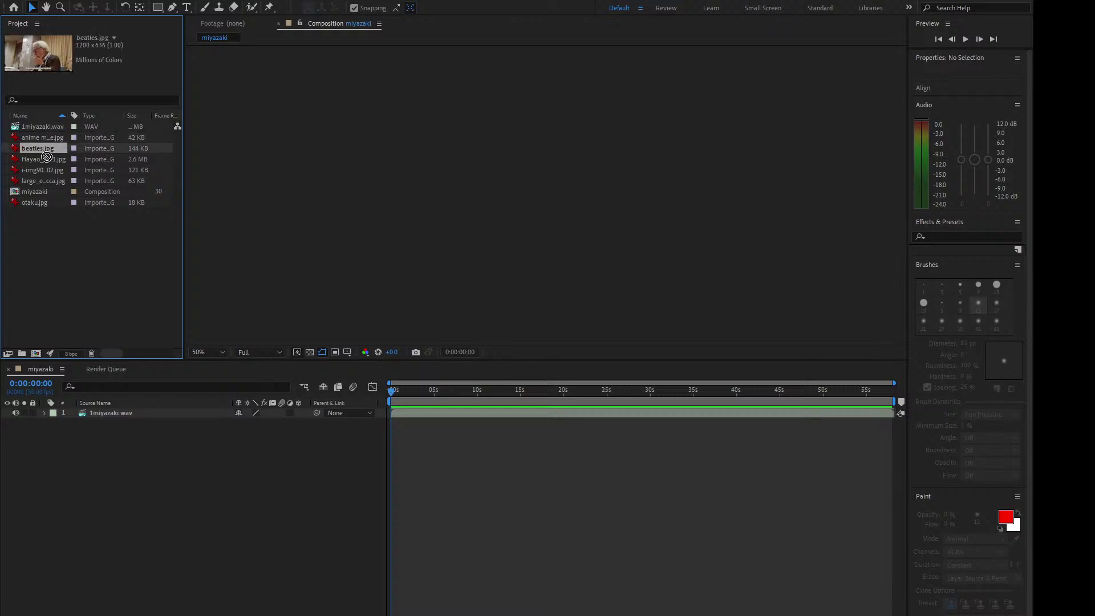
pyautogui.moveTo(46, 149); pyautogui.dragTo(114, 560)
# Step: Preview the first seconds of the composition with the audio and image
pyautogui.press('space')
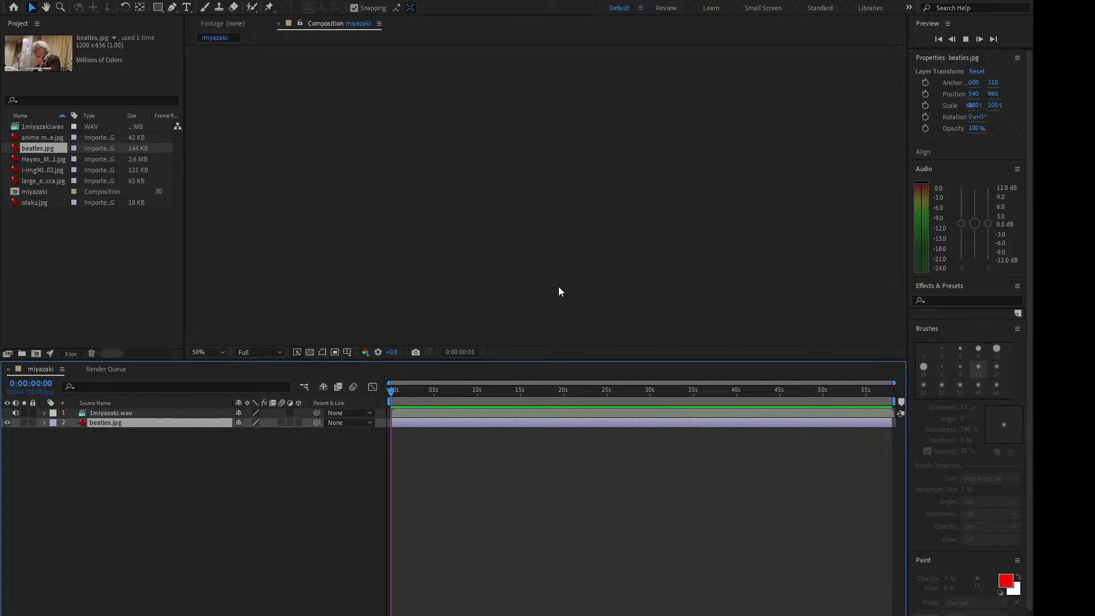
pyautogui.scroll(-4, 556, 291)
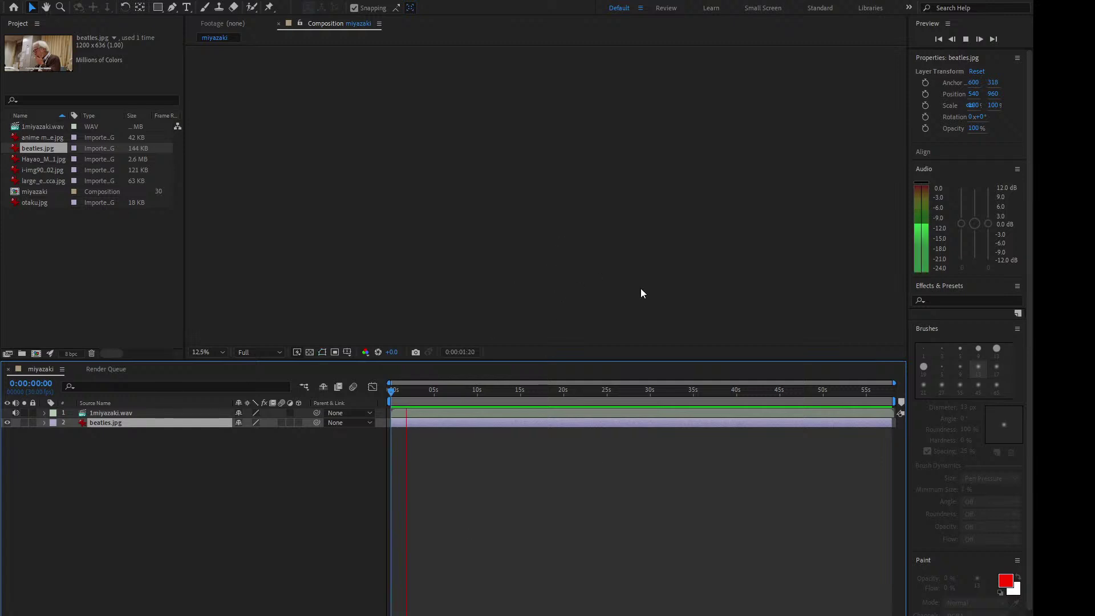
pyautogui.press('space')
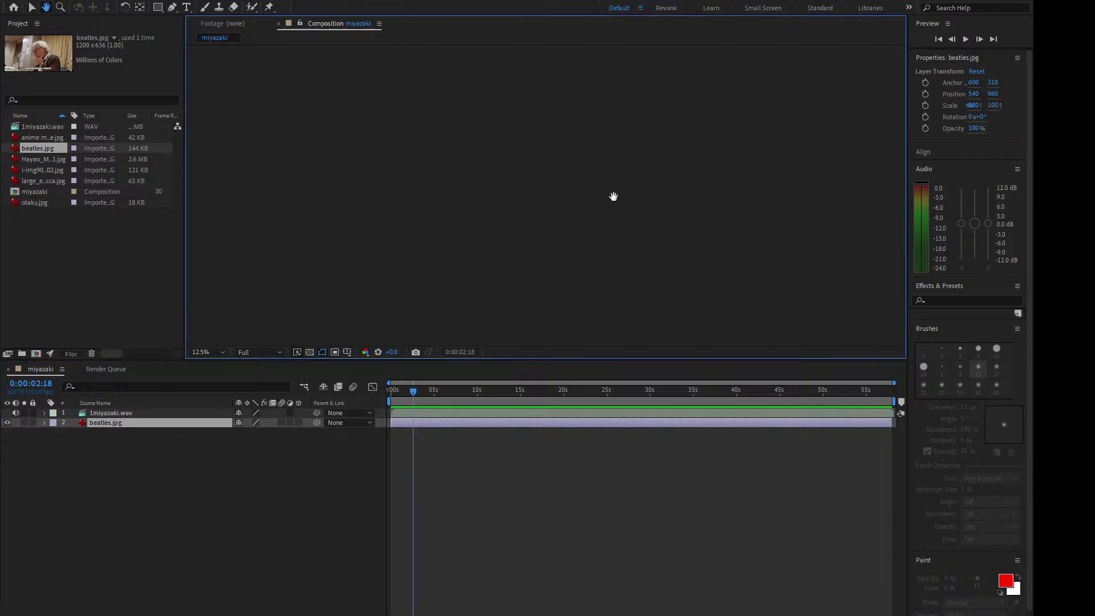
pyautogui.scroll(2, 593, 224)
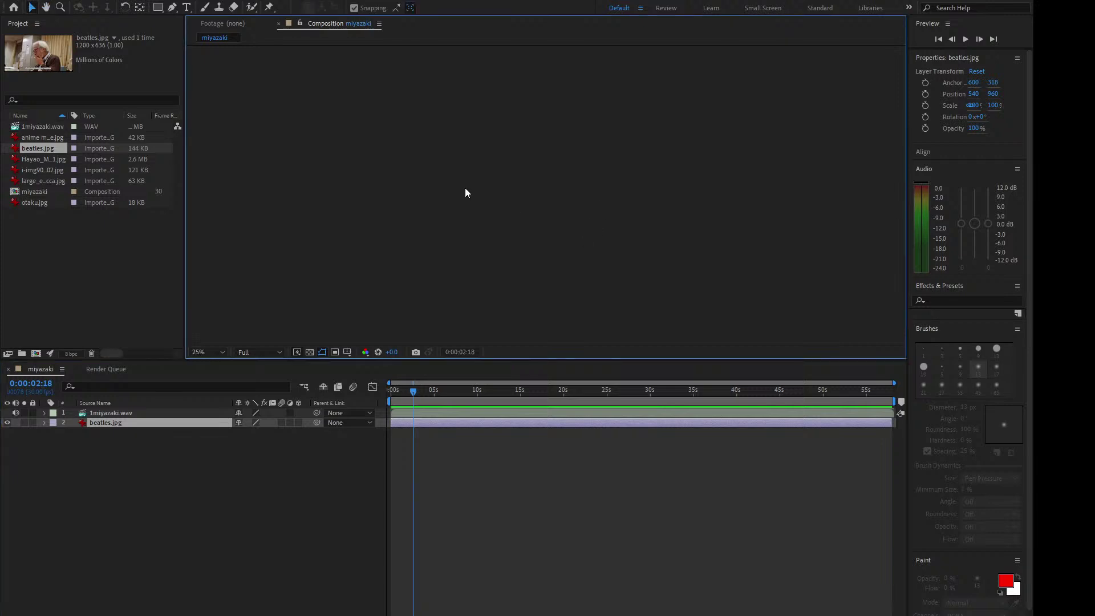
# Step: Move the beatles.jpg layer above the 1miyazaki.wav layer and reveal its opacity property
pyautogui.click(112, 412)
pyautogui.moveTo(119, 420); pyautogui.dragTo(124, 410)
pyautogui.press('t')
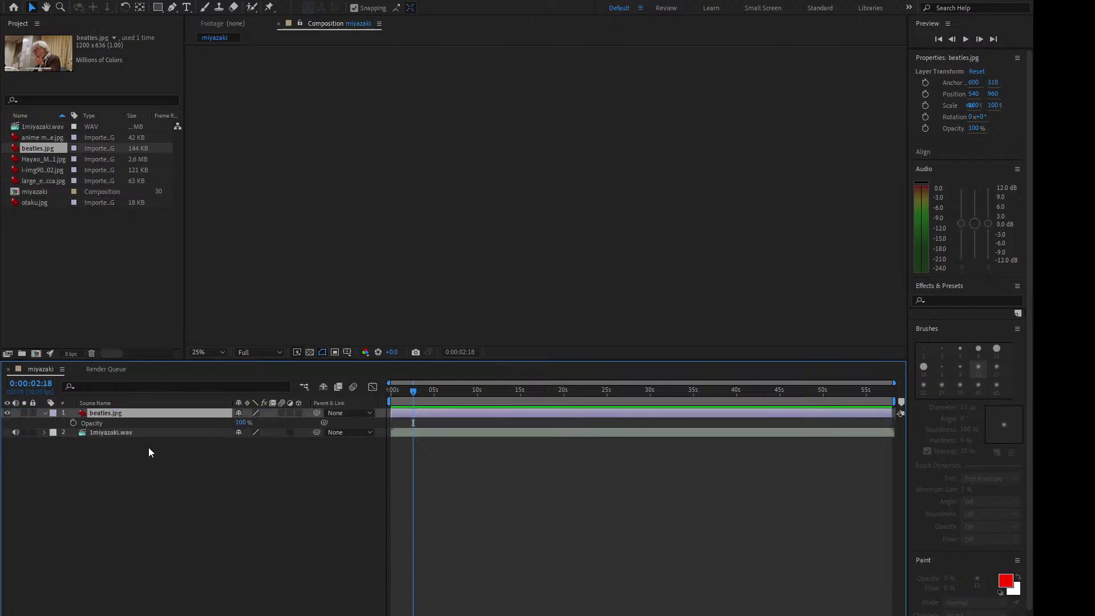
pyautogui.press('Return')
pyautogui.click(189, 505)
# Step: Scale the beatles.jpg layer up to 203%
pyautogui.click(175, 414)
pyautogui.press('s')
pyautogui.moveTo(255, 422); pyautogui.dragTo(315, 417)
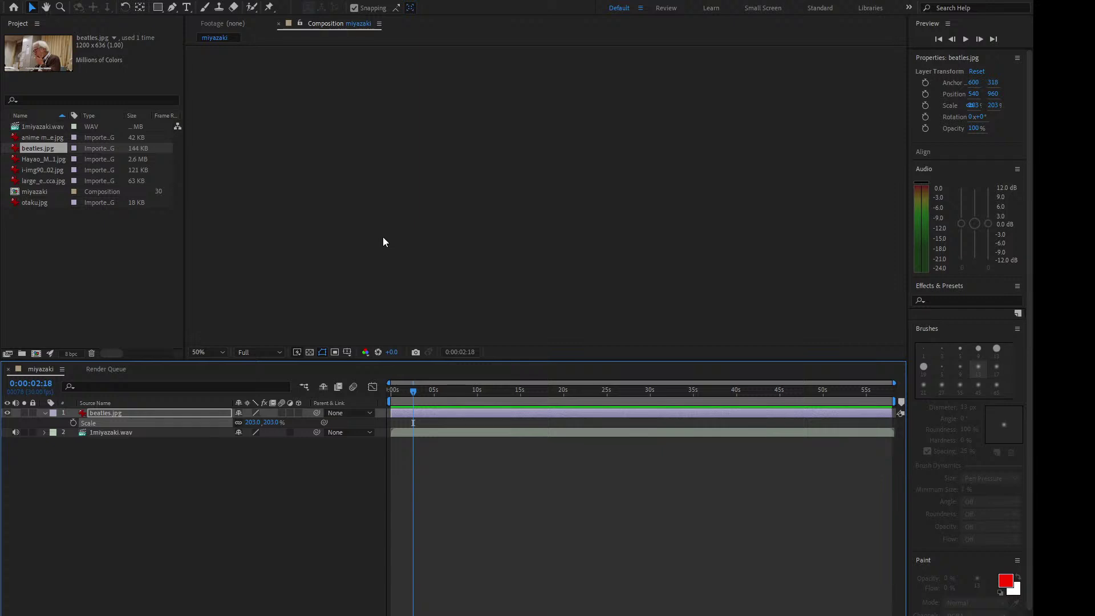
pyautogui.click(613, 577)
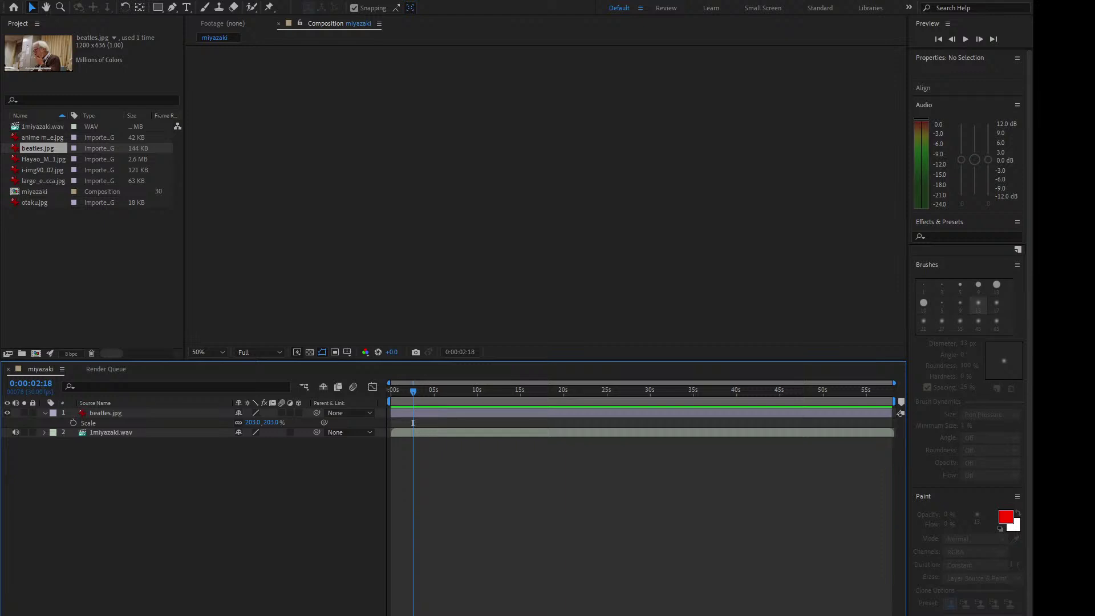
# Step: Apply the Gaussian Blur effect to the beatles.jpg layer
pyautogui.click(322, 198)
pyautogui.click(124, 415)
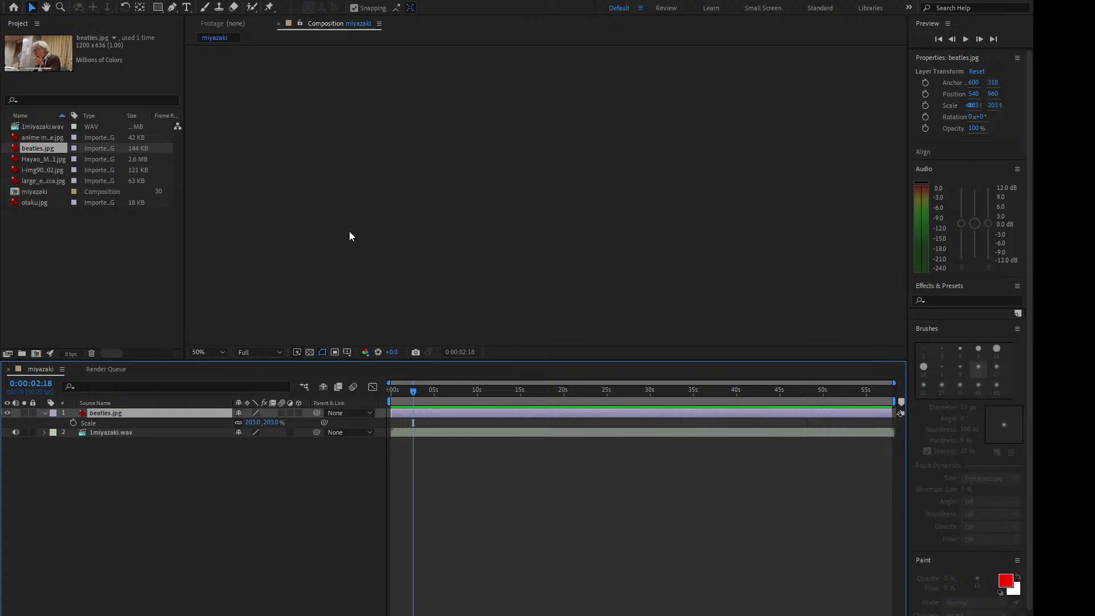
pyautogui.hotkey('ctrl', 'alt', 'shift', 'e')
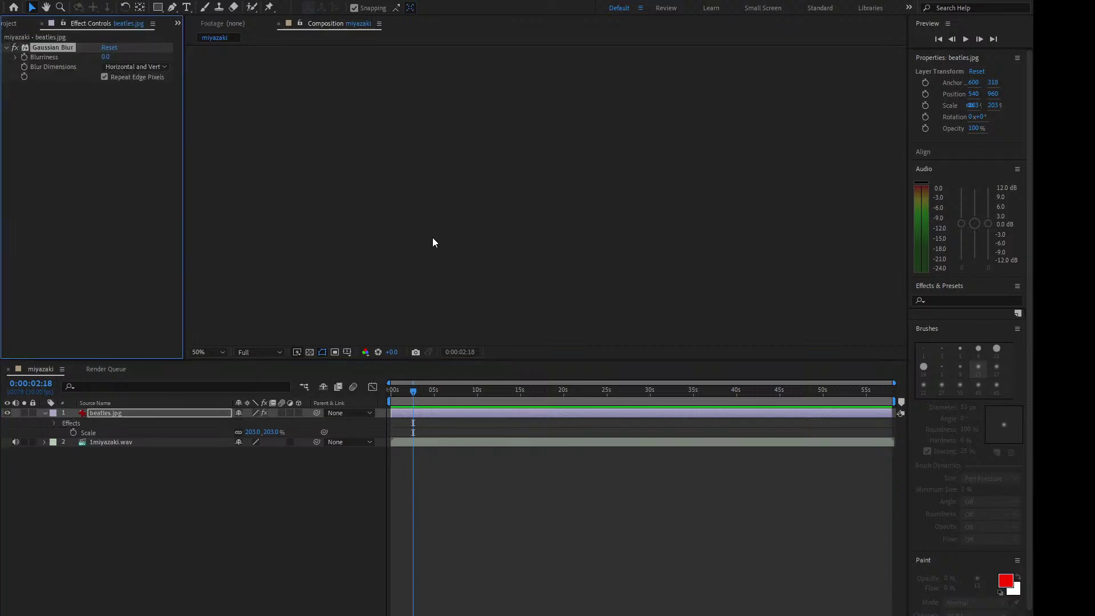
# Step: Remove the Gaussian Blur effect from the beatles.jpg layer
pyautogui.click(54, 423)
pyautogui.click(64, 432)
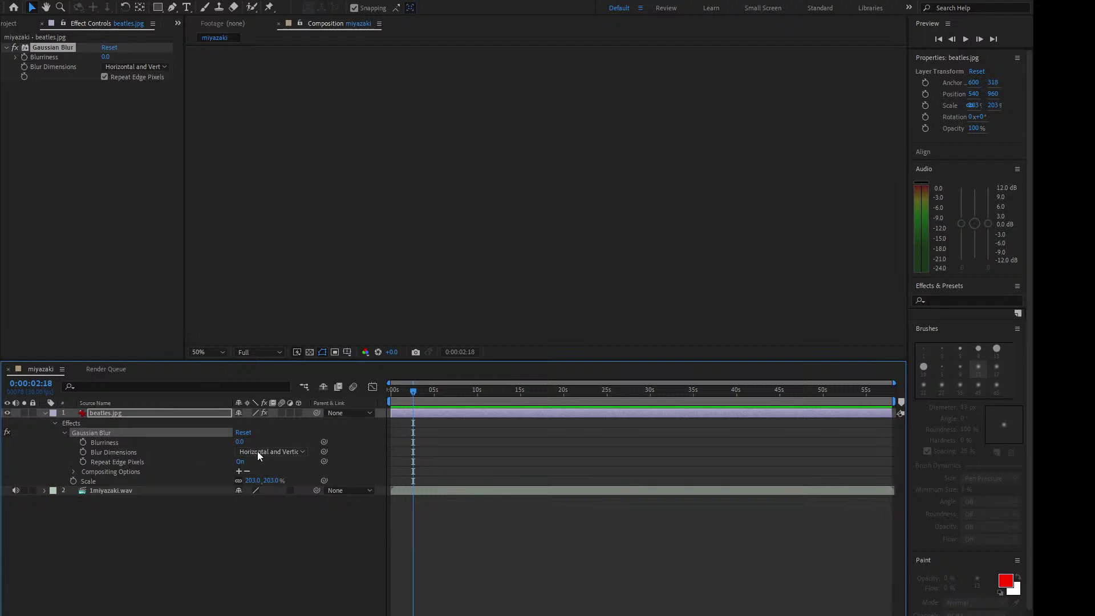
pyautogui.click(204, 522)
pyautogui.click(81, 425)
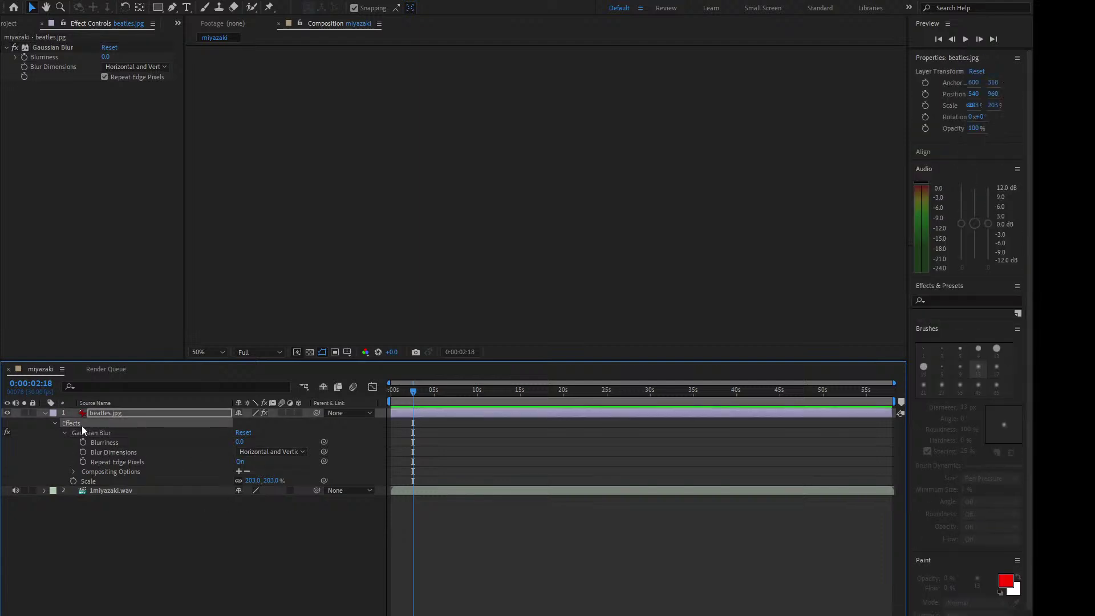
pyautogui.press('Delete')
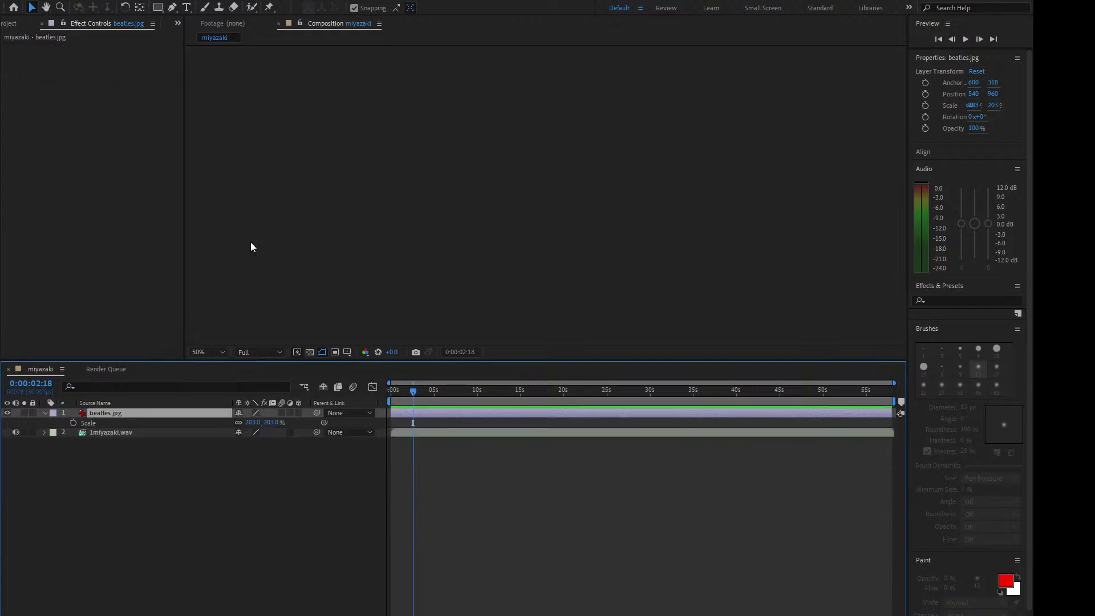
# Step: Draw a small rectangular mask on the beatles.jpg layer and invert it
pyautogui.click(158, 7)
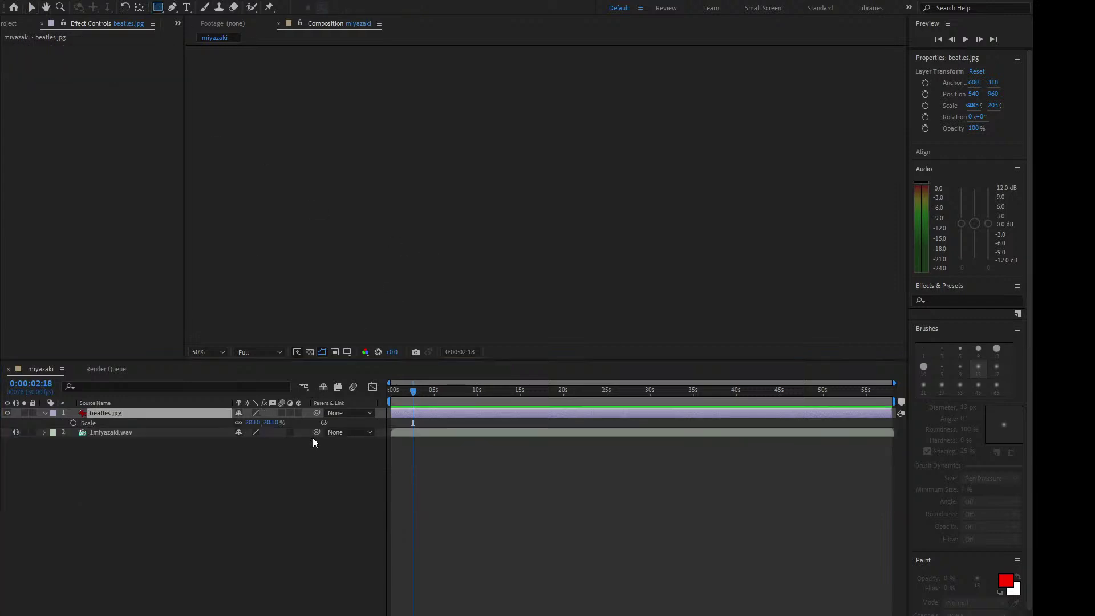
pyautogui.moveTo(370, 236); pyautogui.dragTo(423, 249)
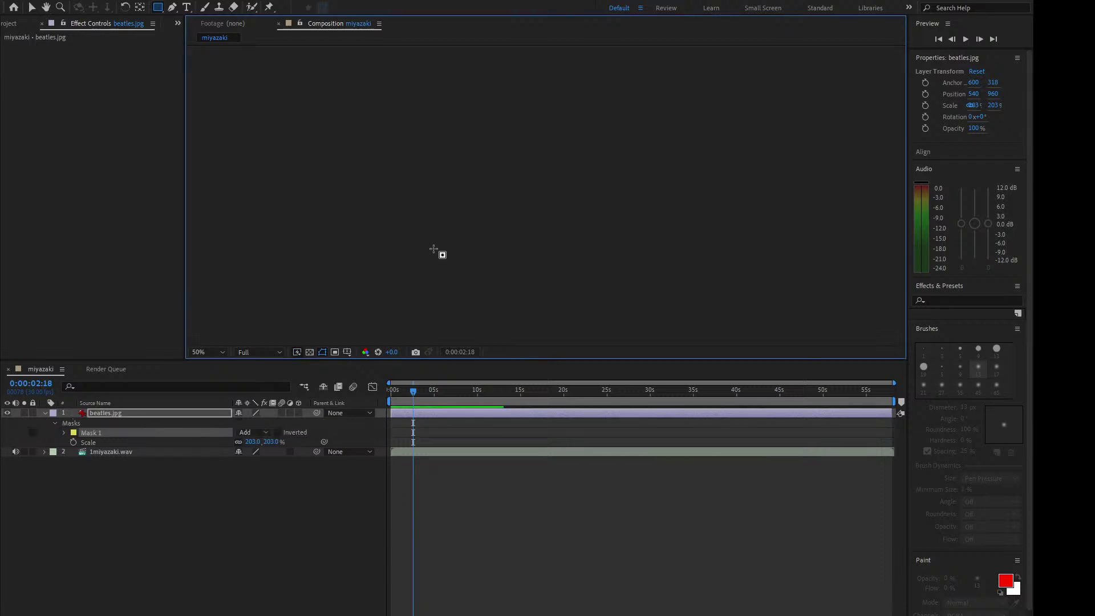
pyautogui.click(74, 433)
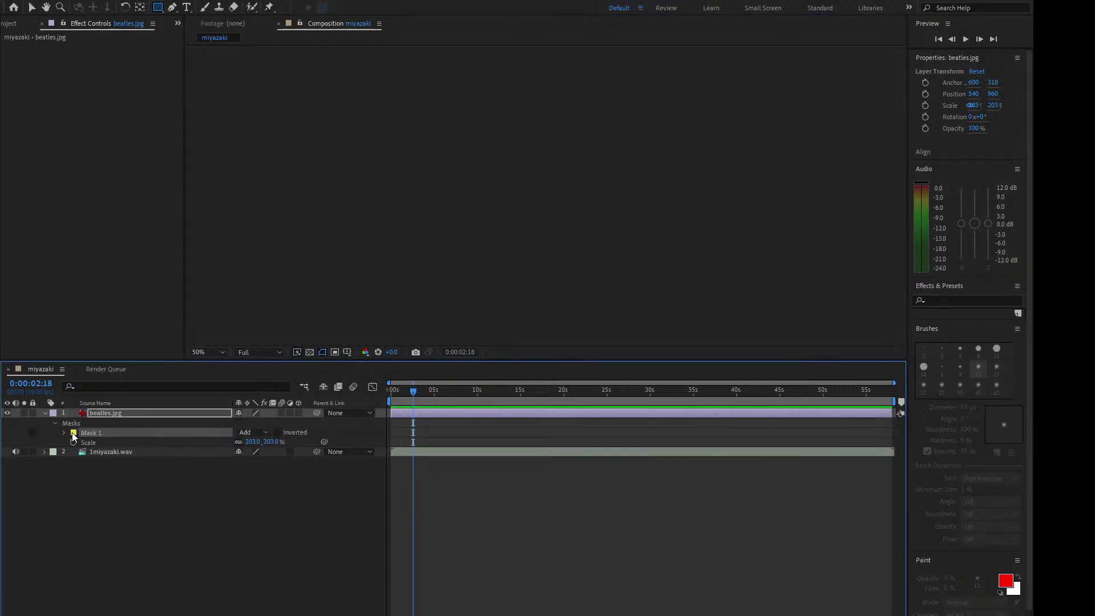
pyautogui.click(64, 432)
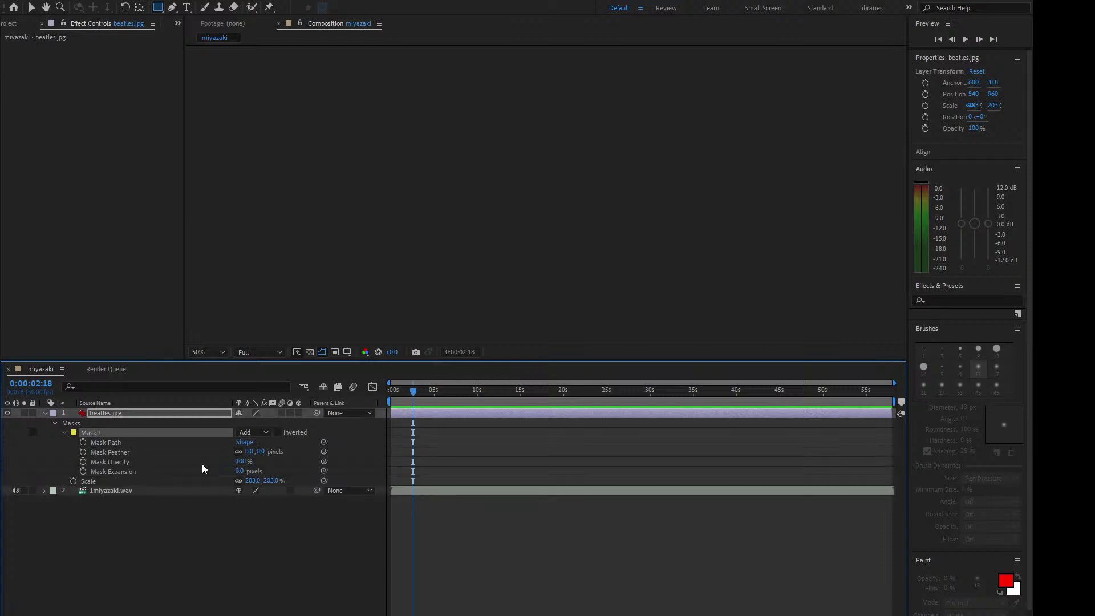
pyautogui.click(278, 432)
pyautogui.click(288, 540)
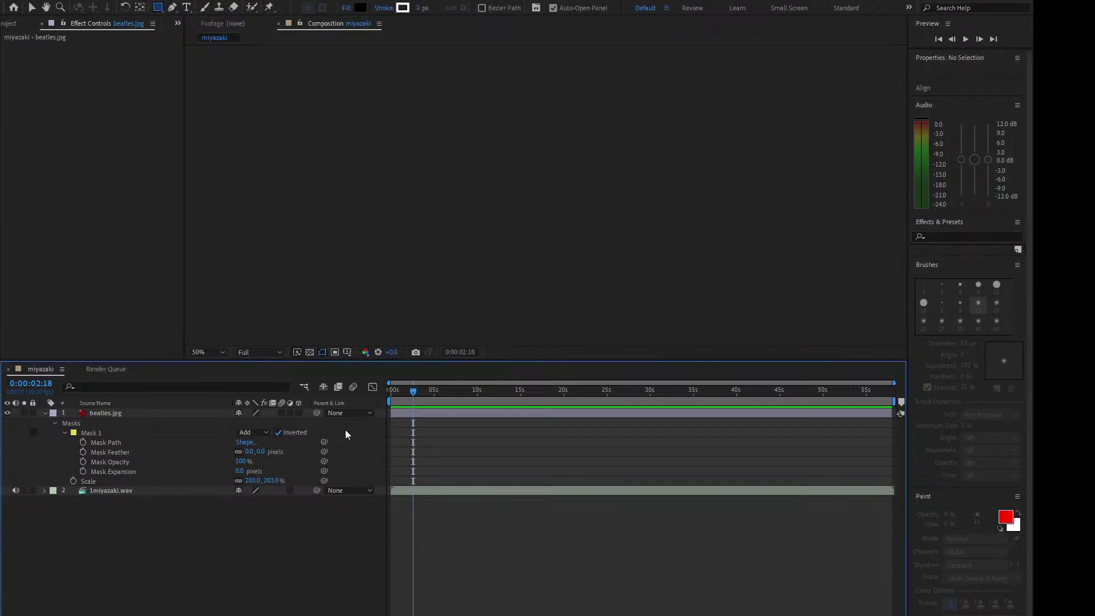
# Step: Preview the first second of the composition from the beginning to check the masked image
pyautogui.press('Home')
pyautogui.press('space')
pyautogui.scroll(-4, 696, 234)
pyautogui.press('space')
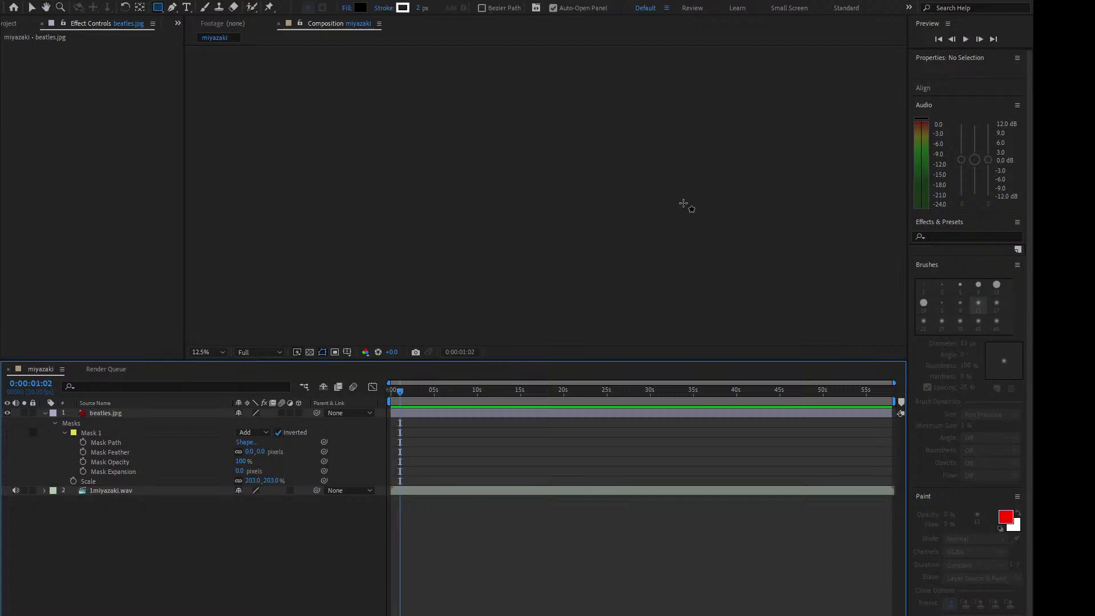
pyautogui.scroll(1, 683, 203)
# Step: Scale the beatles.jpg layer down, trying 180% and settling on 170%
pyautogui.press('v')
pyautogui.click(134, 414)
pyautogui.click(134, 414)
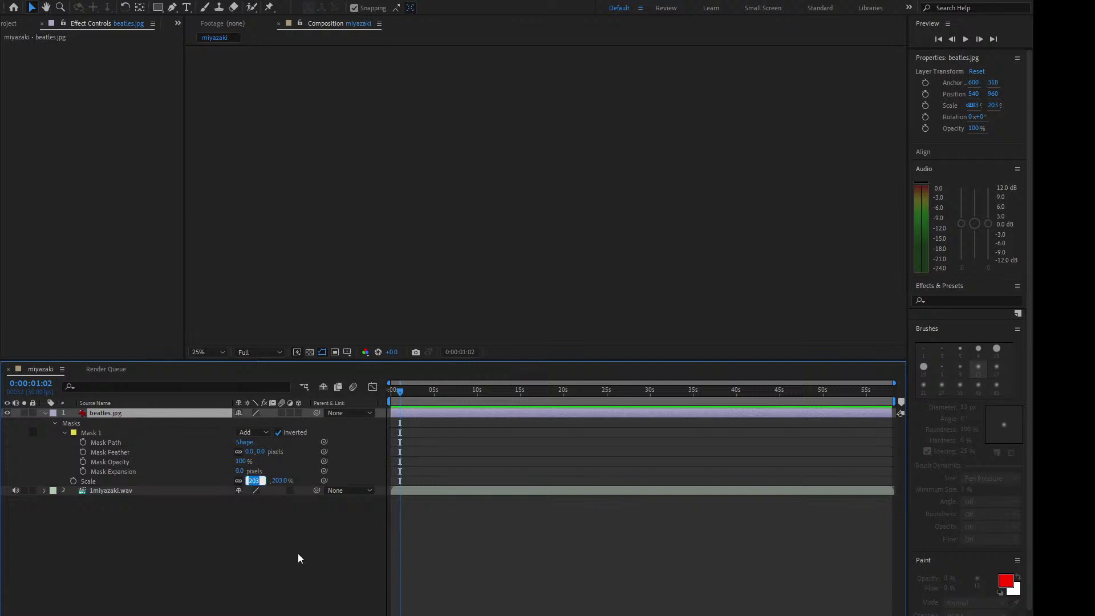
pyautogui.write('180')
pyautogui.press('Return')
pyautogui.click(254, 480)
pyautogui.write('170')
pyautogui.press('Return')
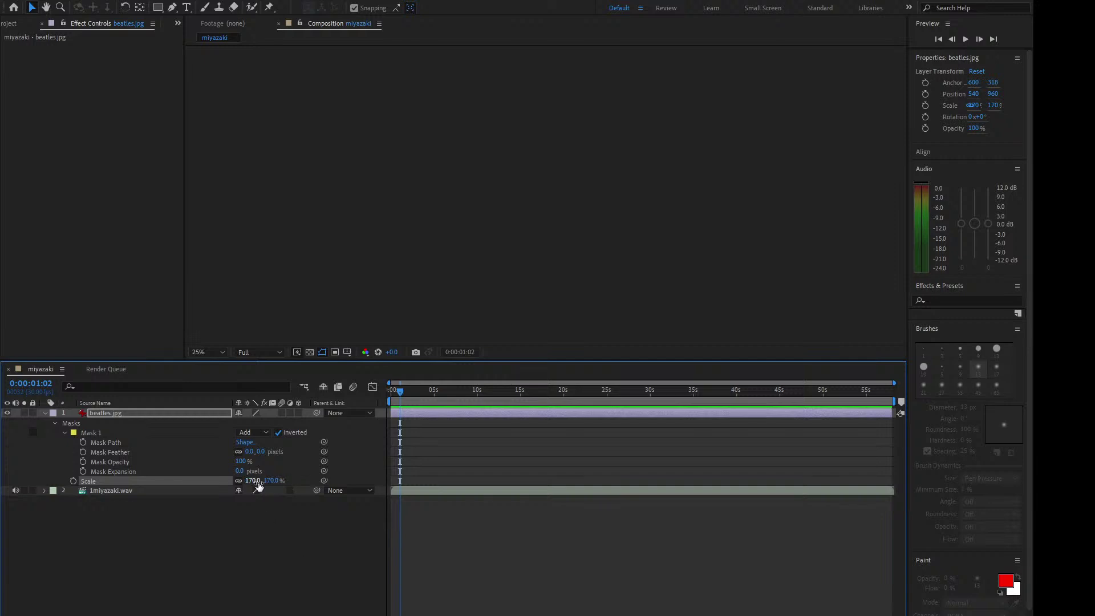
pyautogui.click(794, 128)
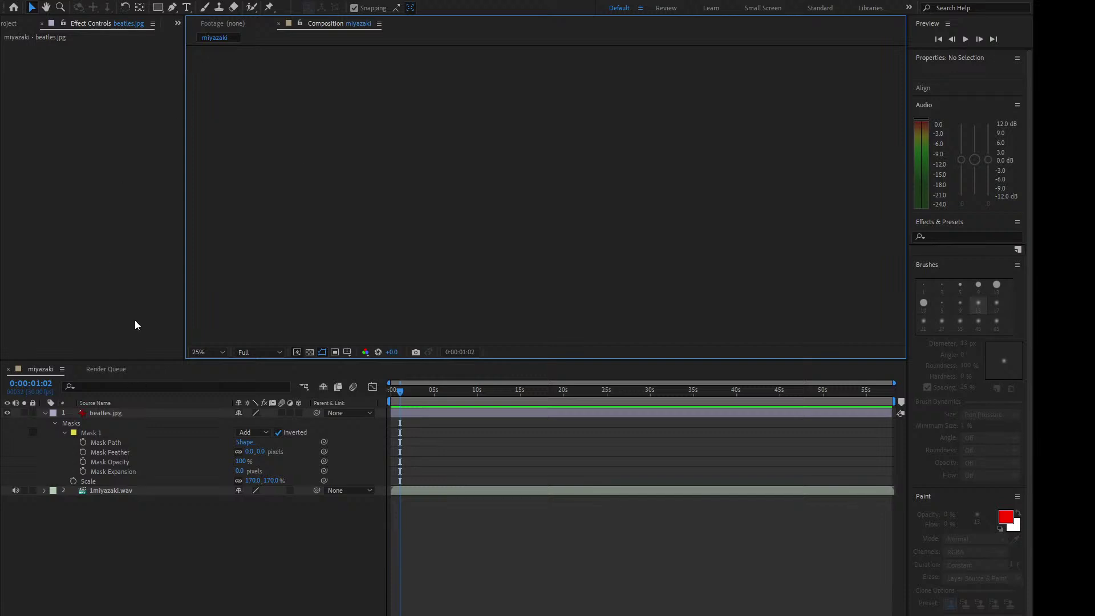
# Step: Add a text layer in the composition reading: Did Miyazaki say "I f****** hate the Beatles?
pyautogui.click(187, 7)
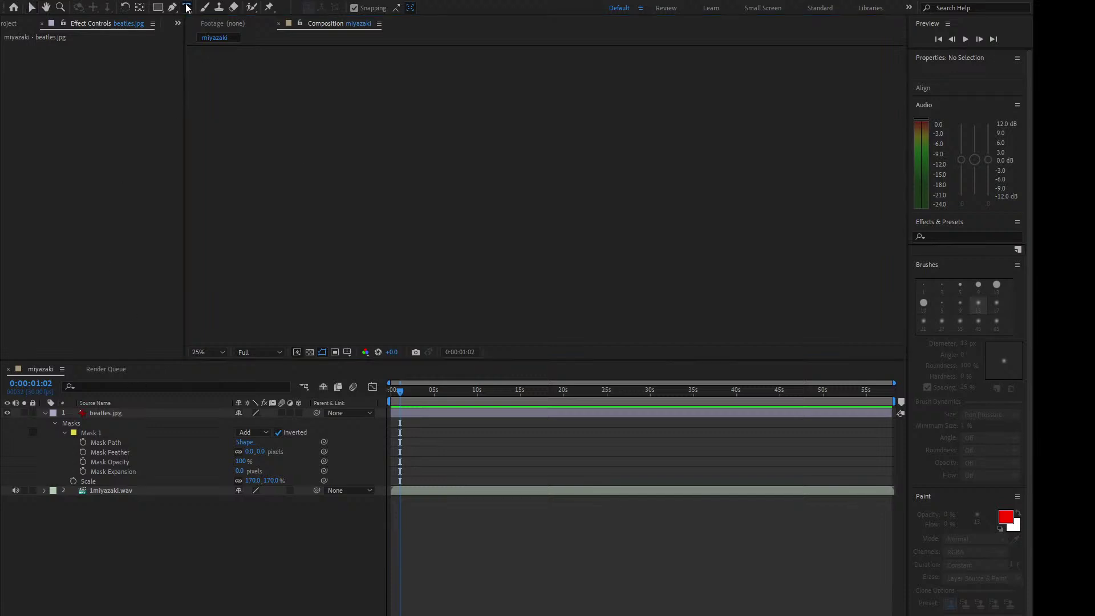
pyautogui.click(643, 305)
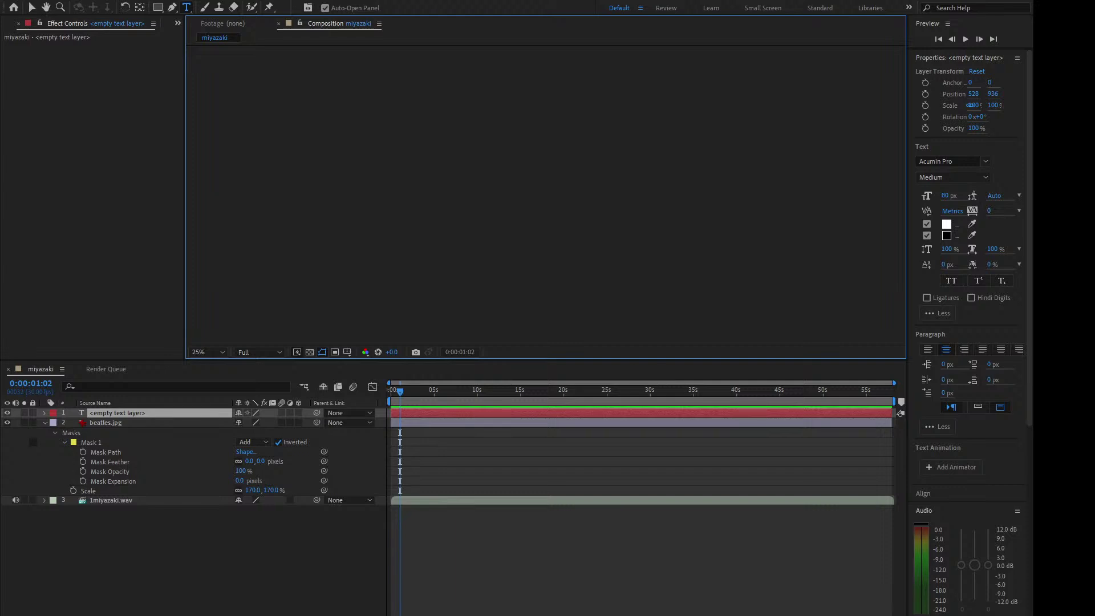
pyautogui.write('Di')
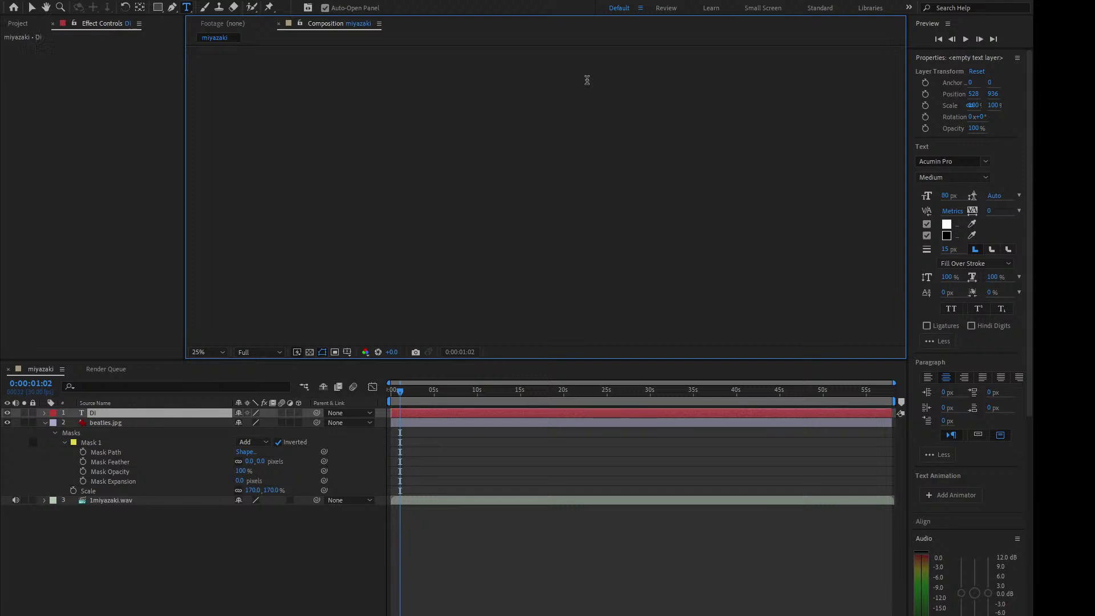
pyautogui.write('d Miyazaki say')
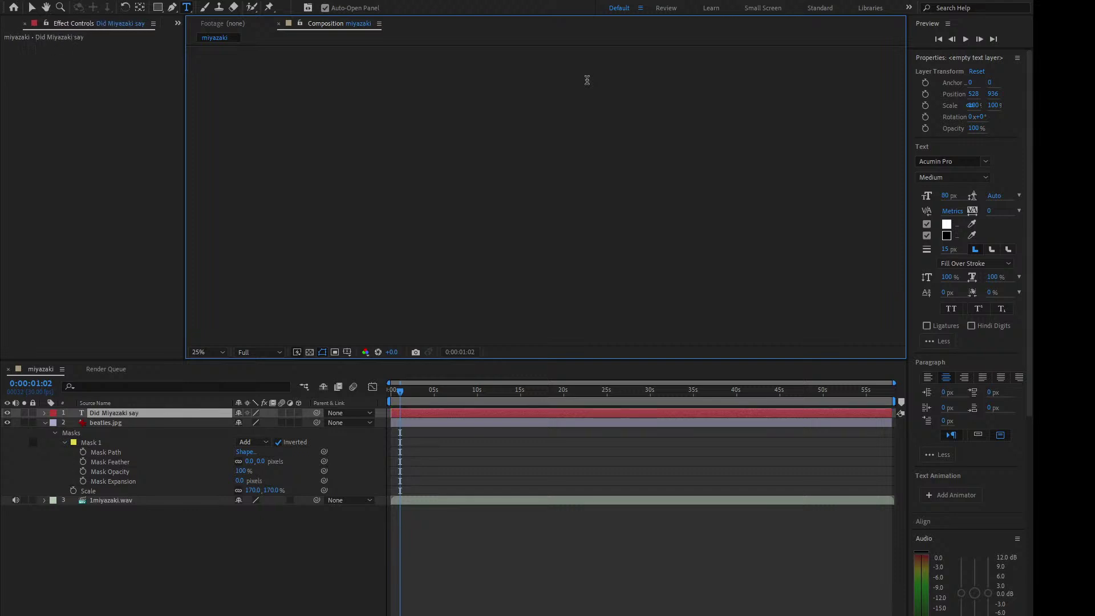
pyautogui.write(' "I effing')
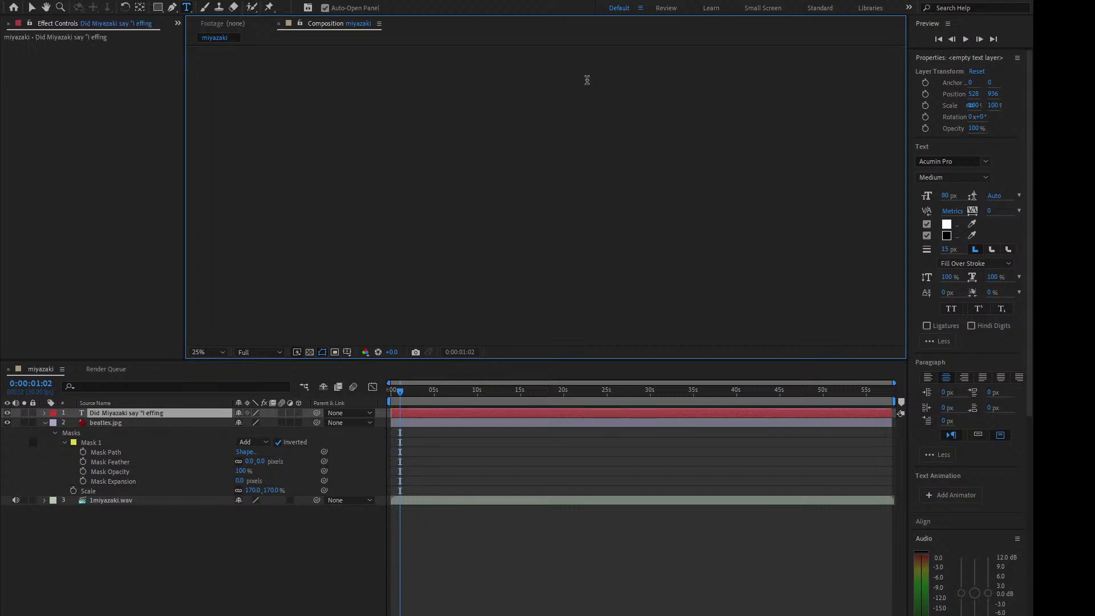
pyautogui.press('BackSpace')
pyautogui.press('BackSpace')
pyautogui.press('BackSpace')
pyautogui.press('BackSpace')
pyautogui.press('BackSpace')
pyautogui.press('BackSpace')
pyautogui.write('f****** hate the Beatles?')
# Step: Capitalise the first letter of "the" before "Beatles" in the title text
pyautogui.press('Left')
pyautogui.press('Left')
pyautogui.press('Left')
pyautogui.press('Left')
pyautogui.press('Left')
pyautogui.press('Left')
pyautogui.press('Left')
pyautogui.press('Left')
pyautogui.press('Left')
pyautogui.press('Left')
pyautogui.press('Left')
pyautogui.press('BackSpace')
pyautogui.write('T')
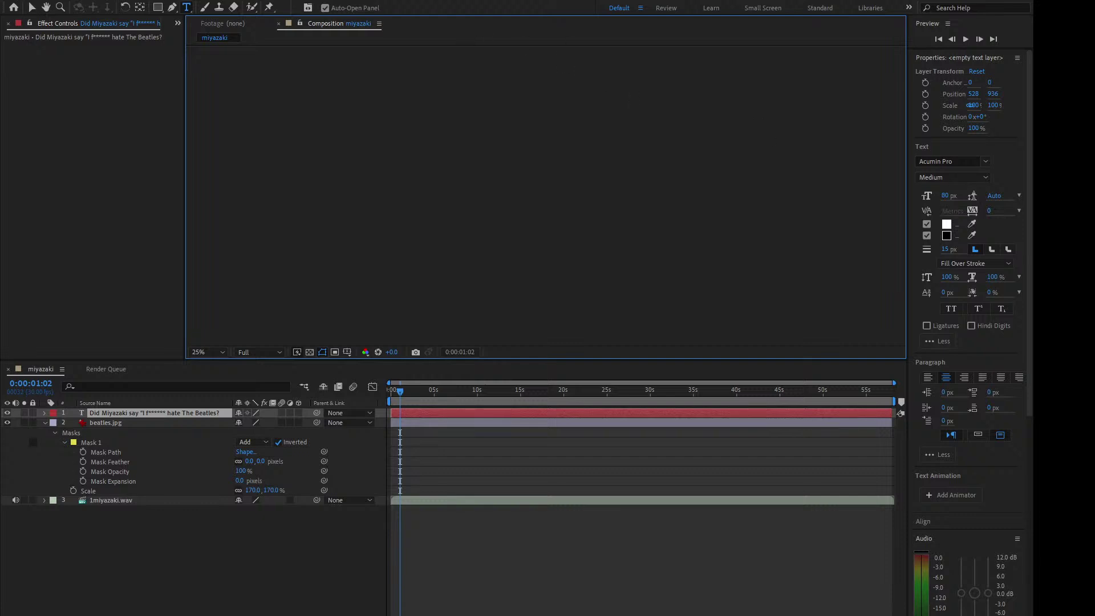
# Step: Give the title text a black fill and a white stroke
pyautogui.click(946, 225)
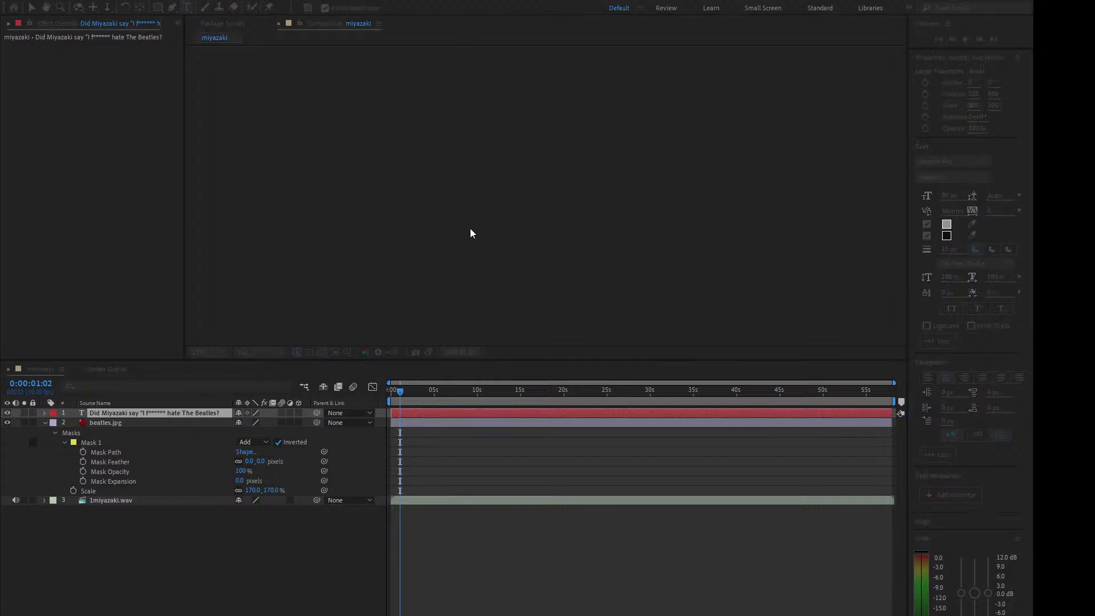
pyautogui.click(289, 415)
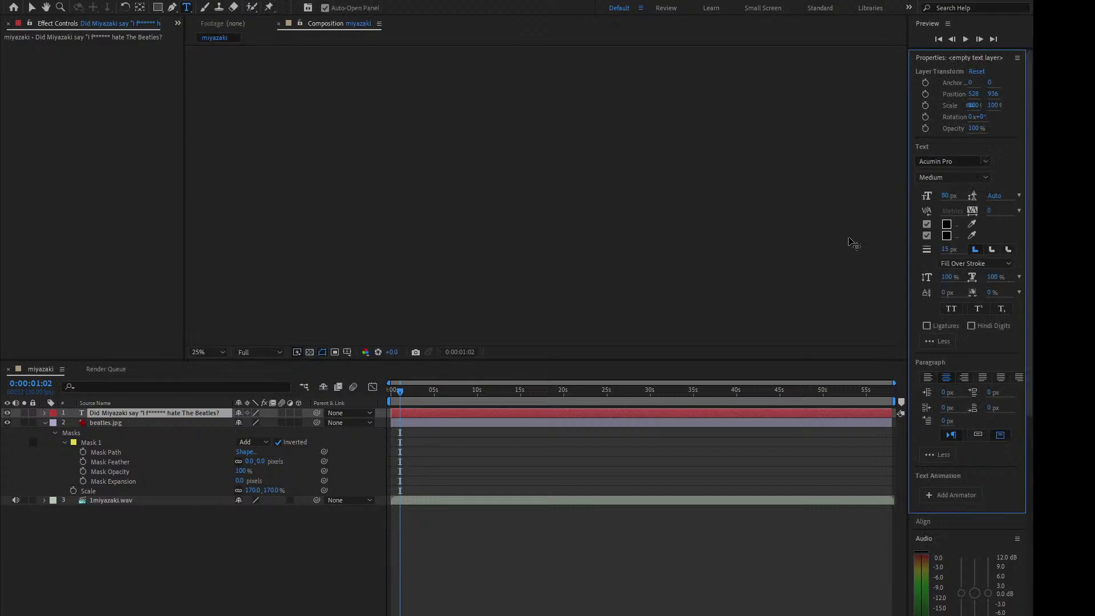
pyautogui.click(946, 235)
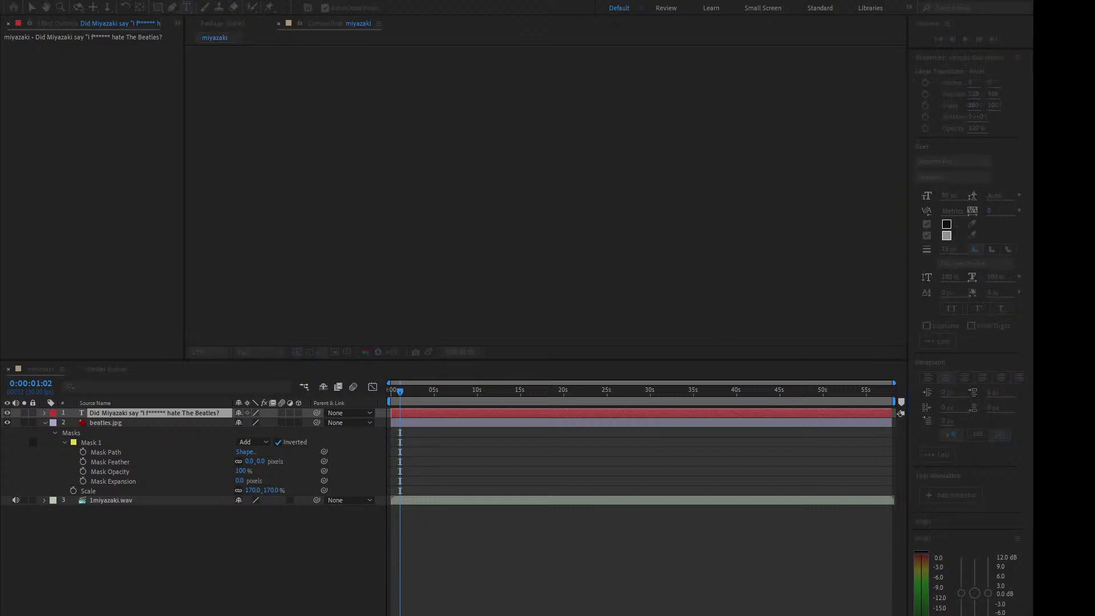
pyautogui.click(276, 415)
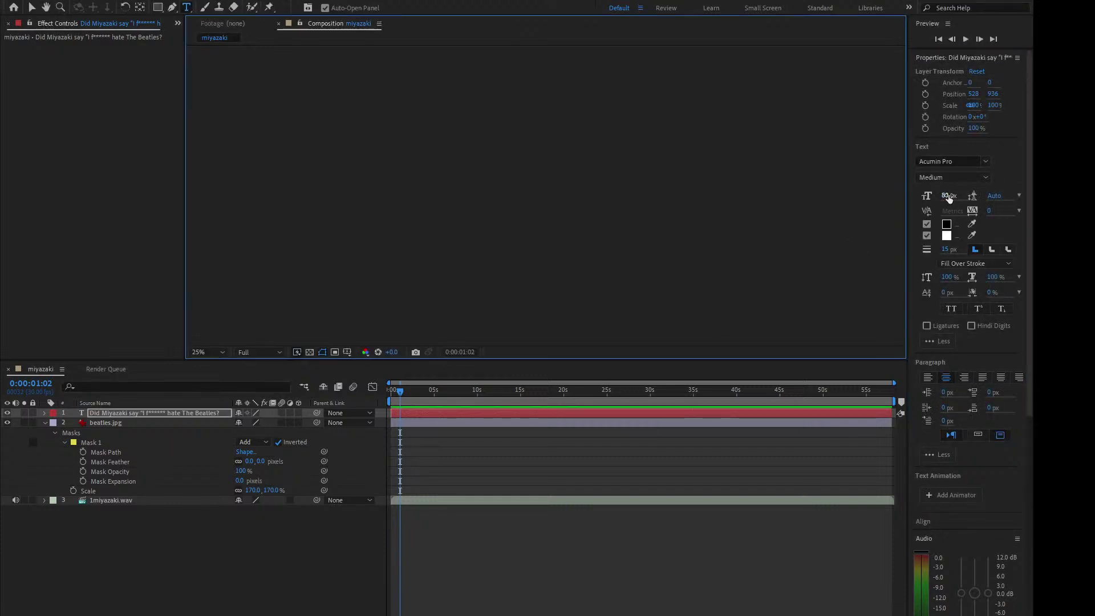
# Step: Increase the title text's font size to 100 px and deselect the layer
pyautogui.moveTo(955, 195); pyautogui.dragTo(965, 196)
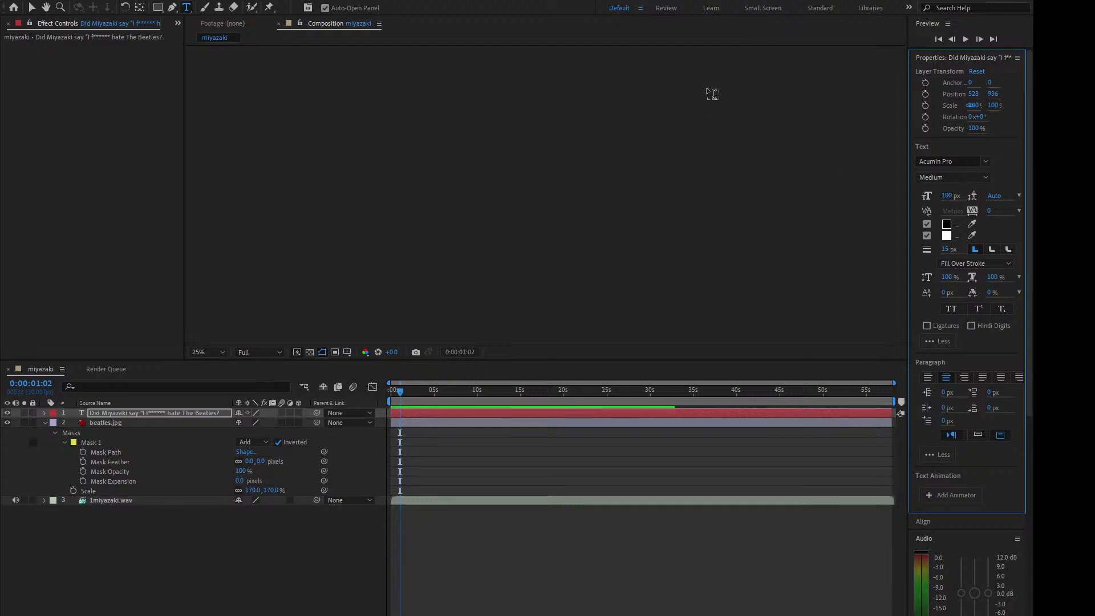
pyautogui.press('v')
pyautogui.click(696, 48)
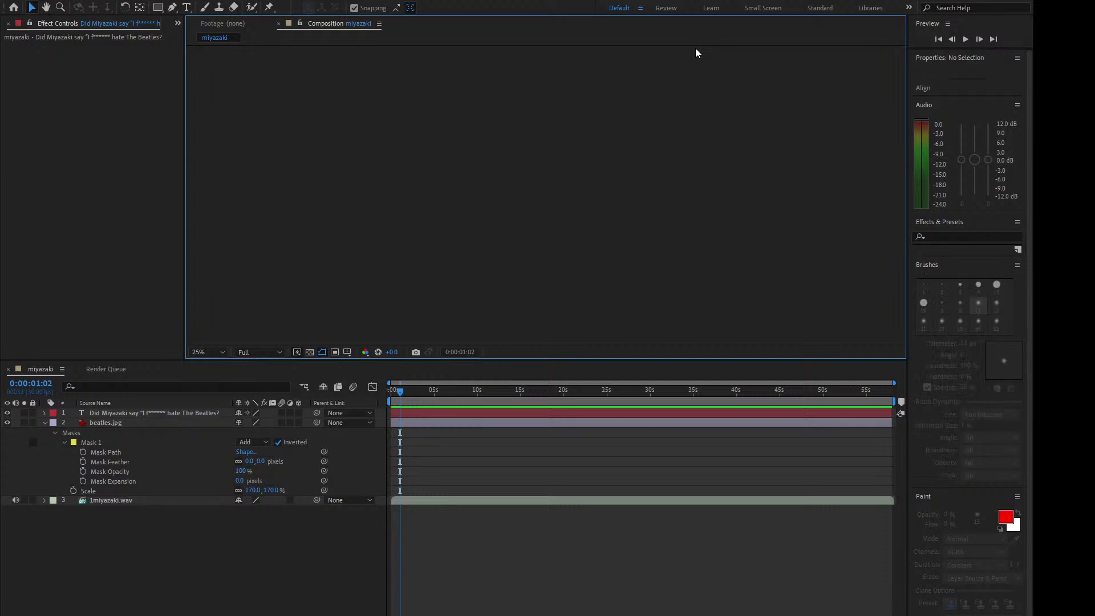
# Step: Add a closing quotation mark at the end of the title text
pyautogui.doubleClick(634, 88)
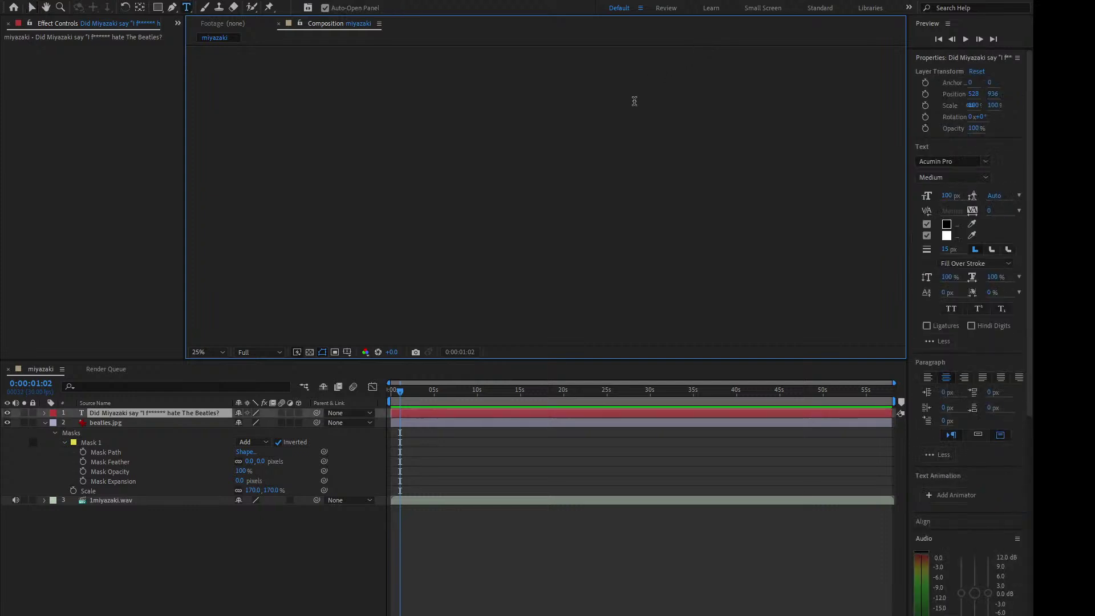
pyautogui.write('"')
pyautogui.press('Escape')
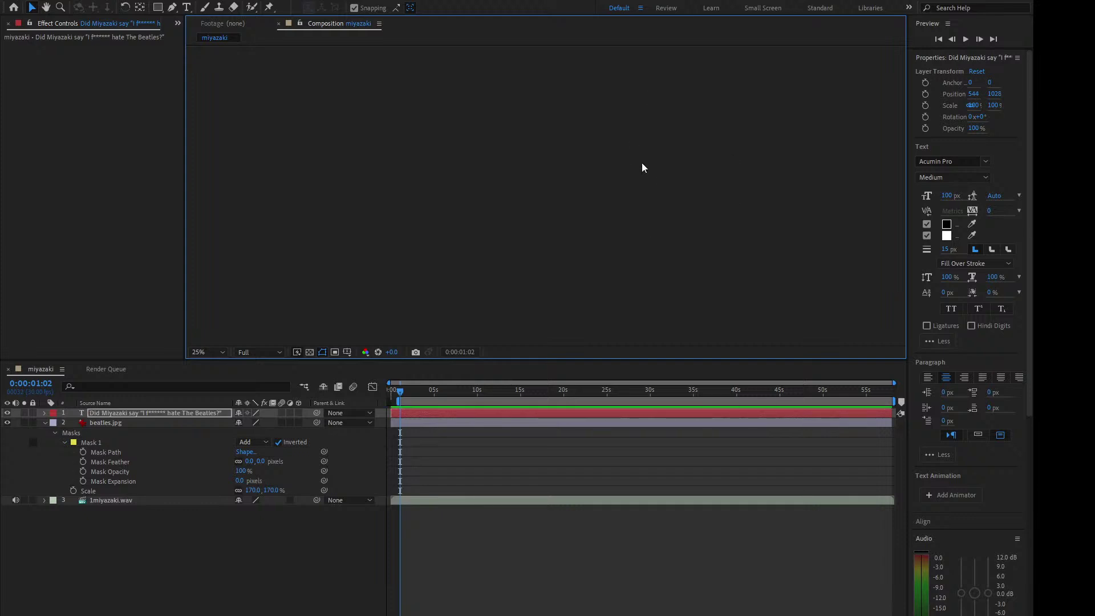
# Step: Adjust the title text's font size, trying 140, 120, 130 and 100 px and settling on 110 px
pyautogui.click(951, 195)
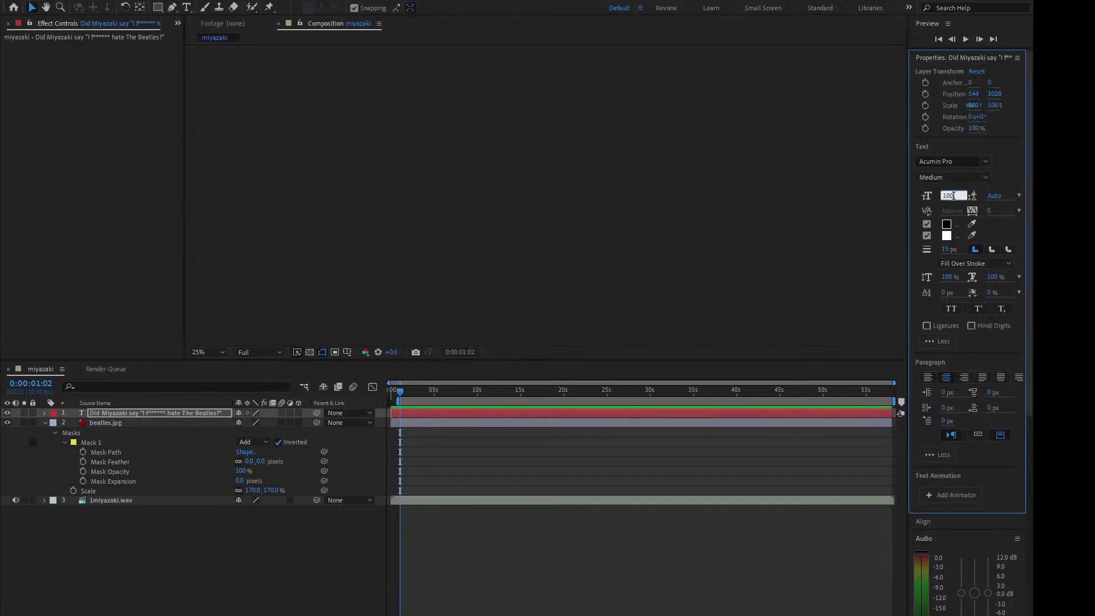
pyautogui.doubleClick(592, 76)
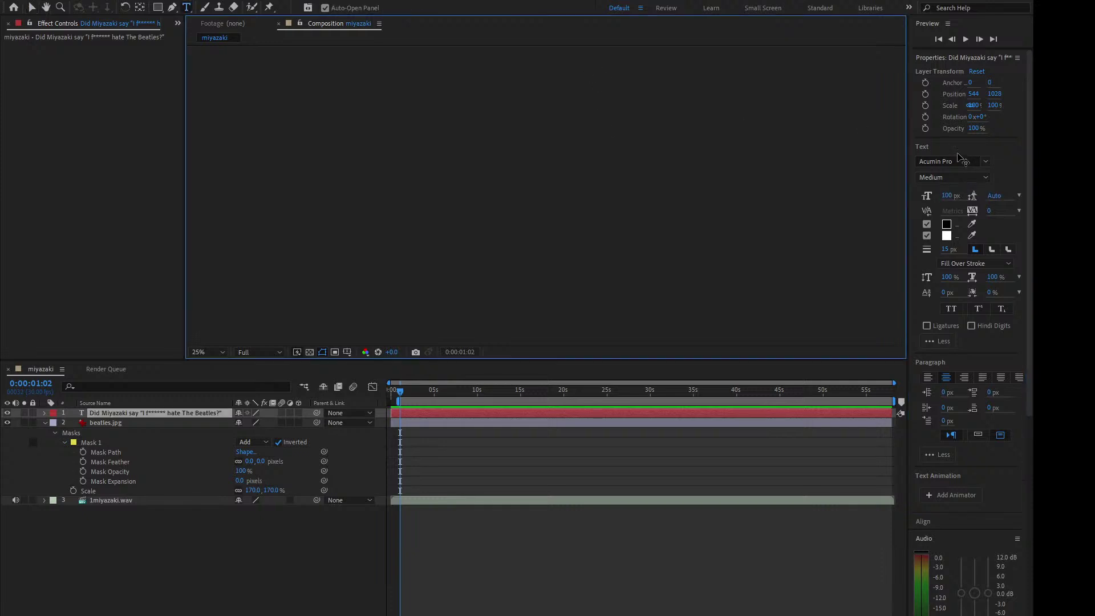
pyautogui.click(955, 195)
pyautogui.write('140')
pyautogui.press('Return')
pyautogui.click(956, 195)
pyautogui.write('120')
pyautogui.press('Return')
pyautogui.click(956, 195)
pyautogui.write('130')
pyautogui.press('Return')
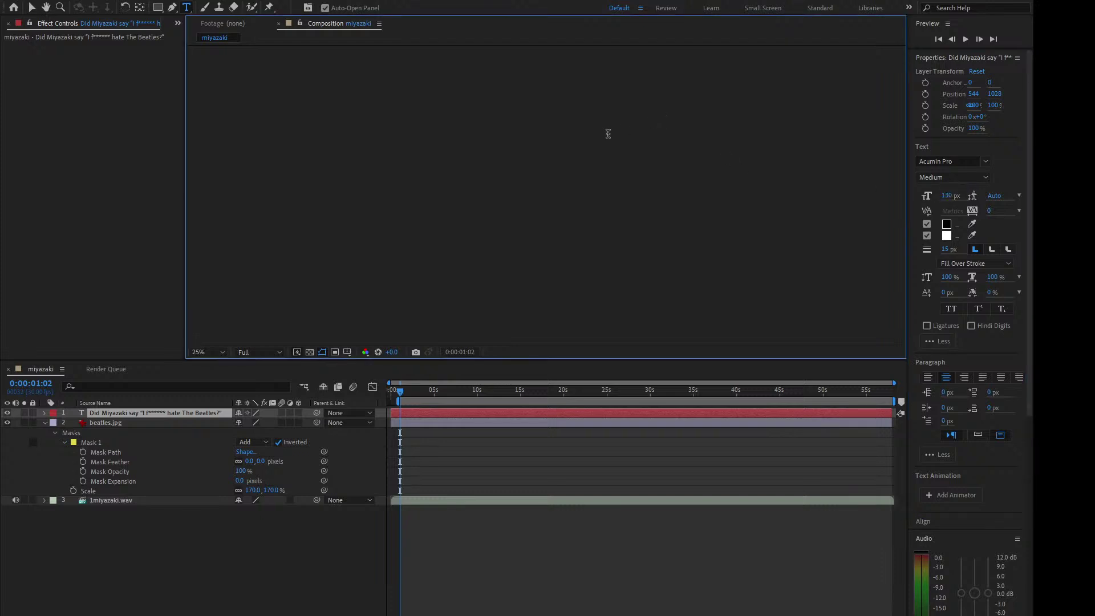
pyautogui.click(949, 194)
pyautogui.write('100')
pyautogui.press('Return')
pyautogui.click(949, 196)
pyautogui.write('110')
pyautogui.press('Return')
pyautogui.click(555, 61)
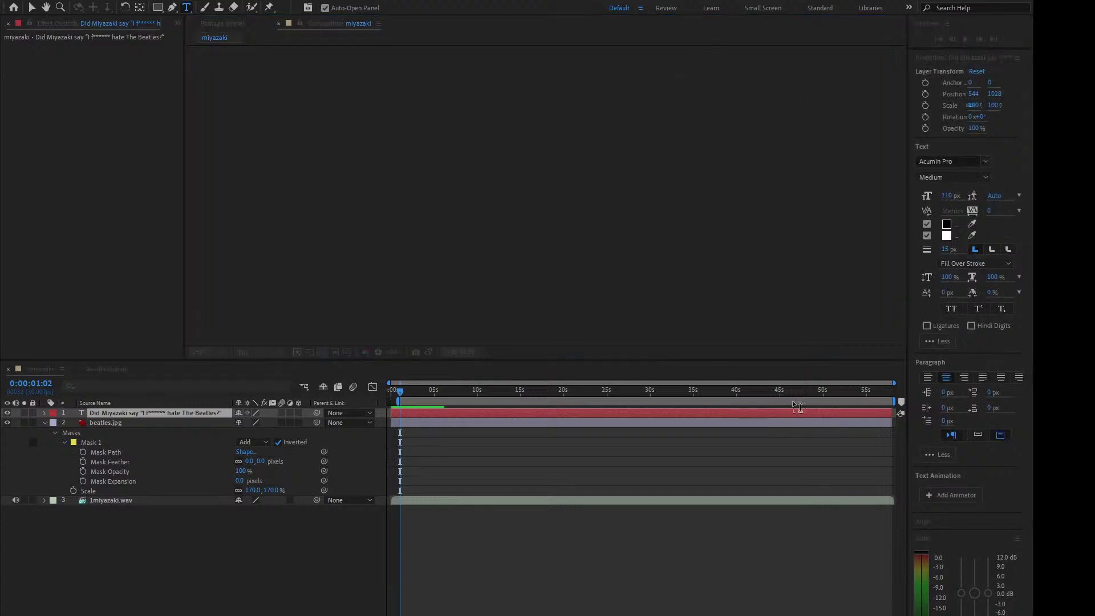
pyautogui.hotkey('ctrl', 'z')
pyautogui.press('v')
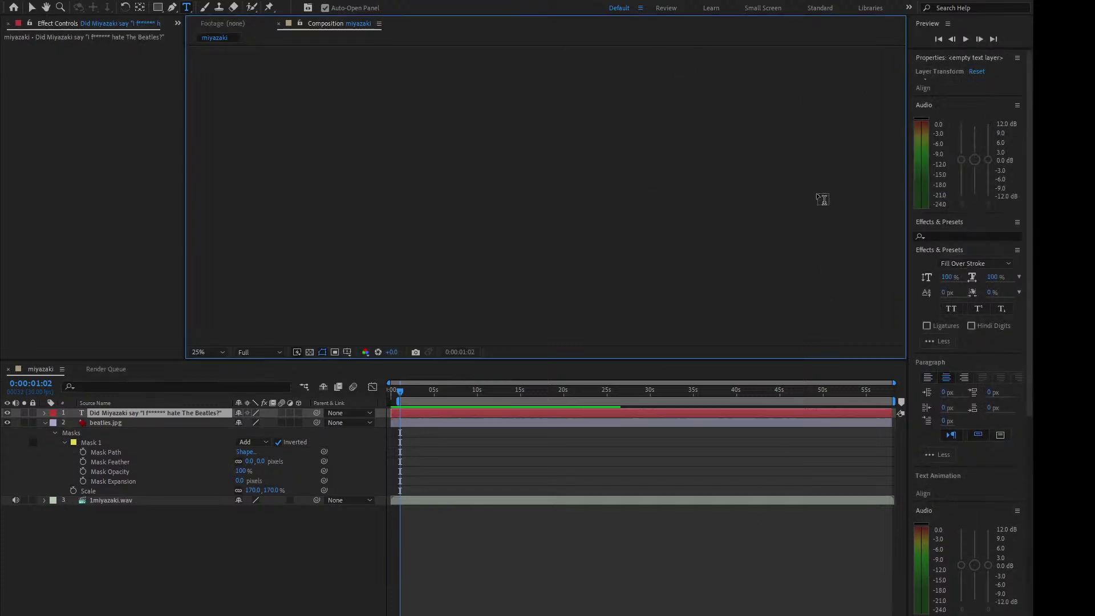
pyautogui.click(791, 167)
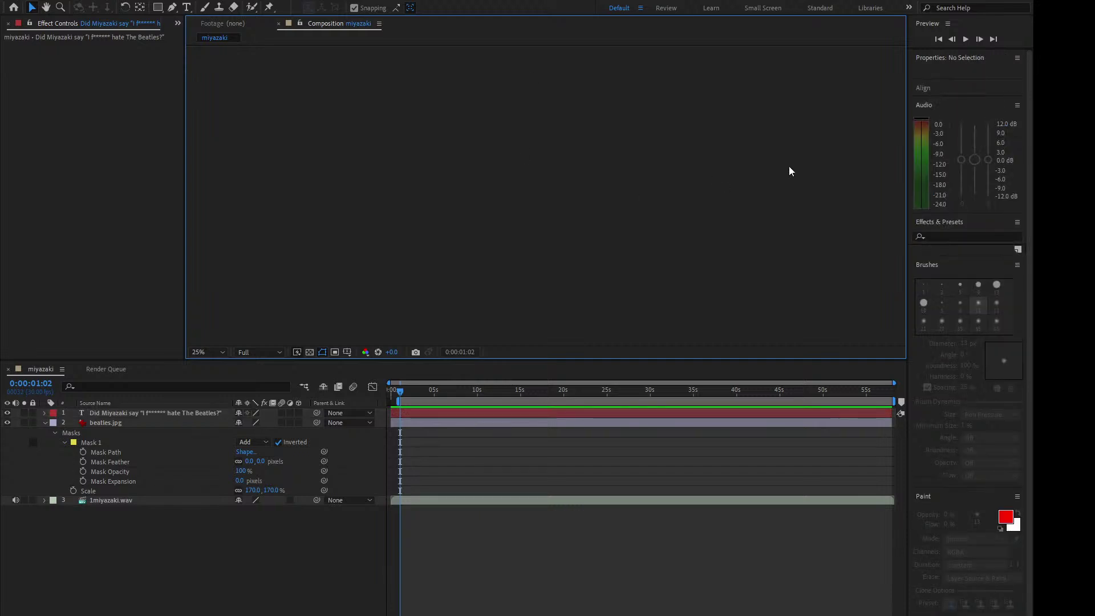
# Step: Reposition the title text in the frame to about 552, 1056
pyautogui.click(631, 99)
pyautogui.moveTo(629, 104); pyautogui.dragTo(631, 104)
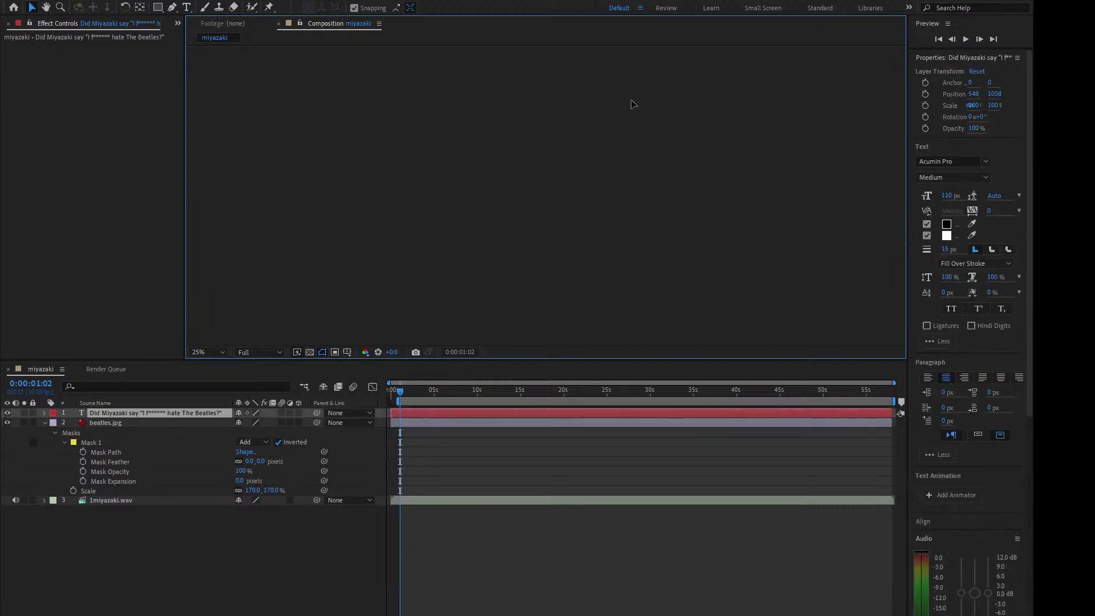
pyautogui.press('Return')
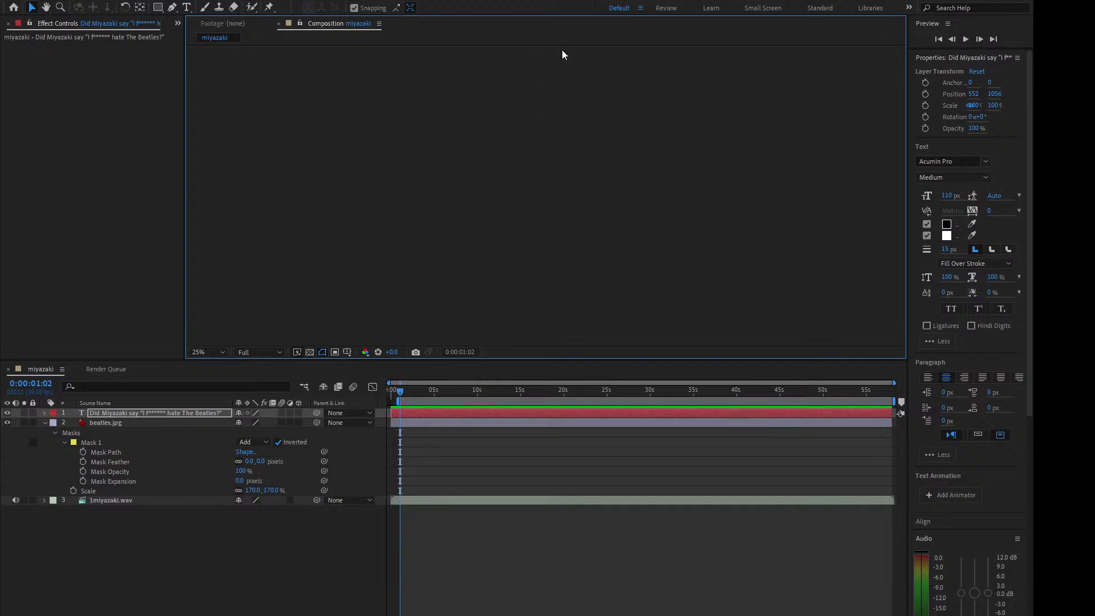
pyautogui.hotkey('alt', 'Tab')
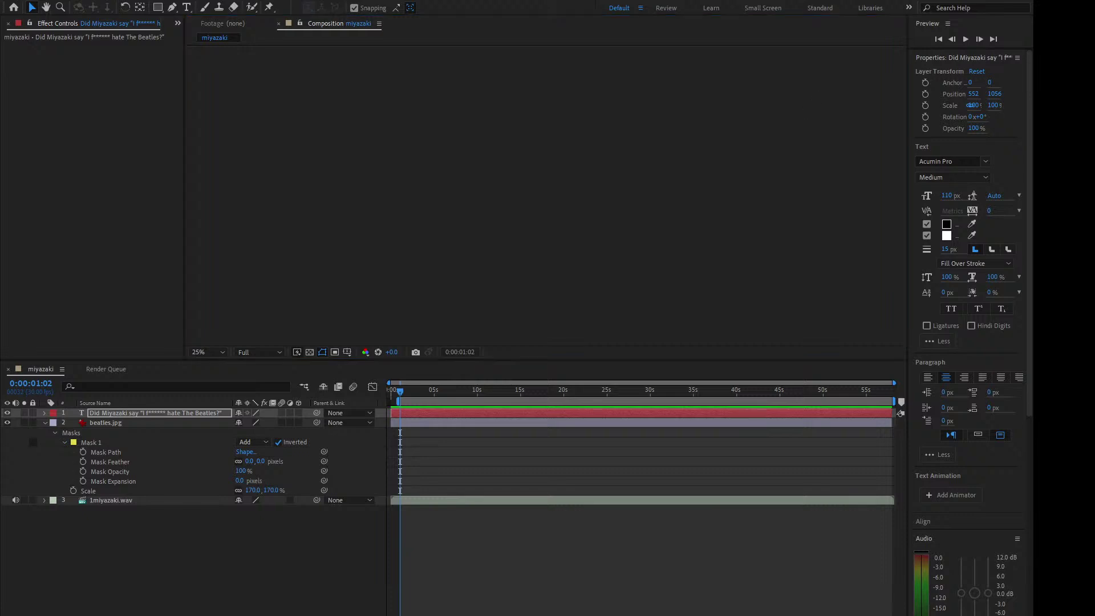
pyautogui.hotkey('alt', 'Tab')
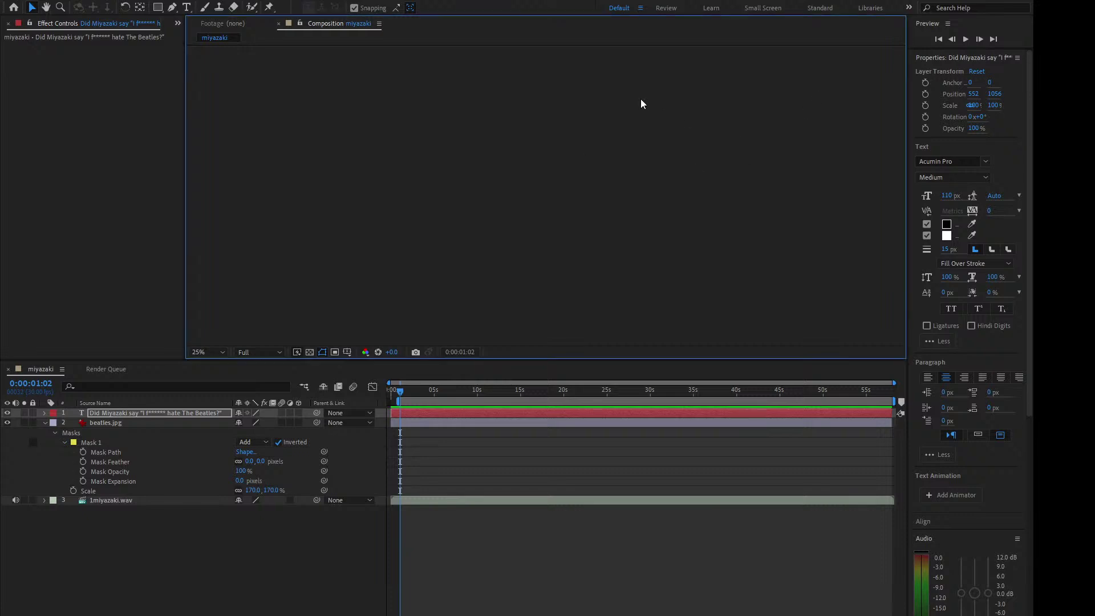
pyautogui.hotkey('alt', 'Tab')
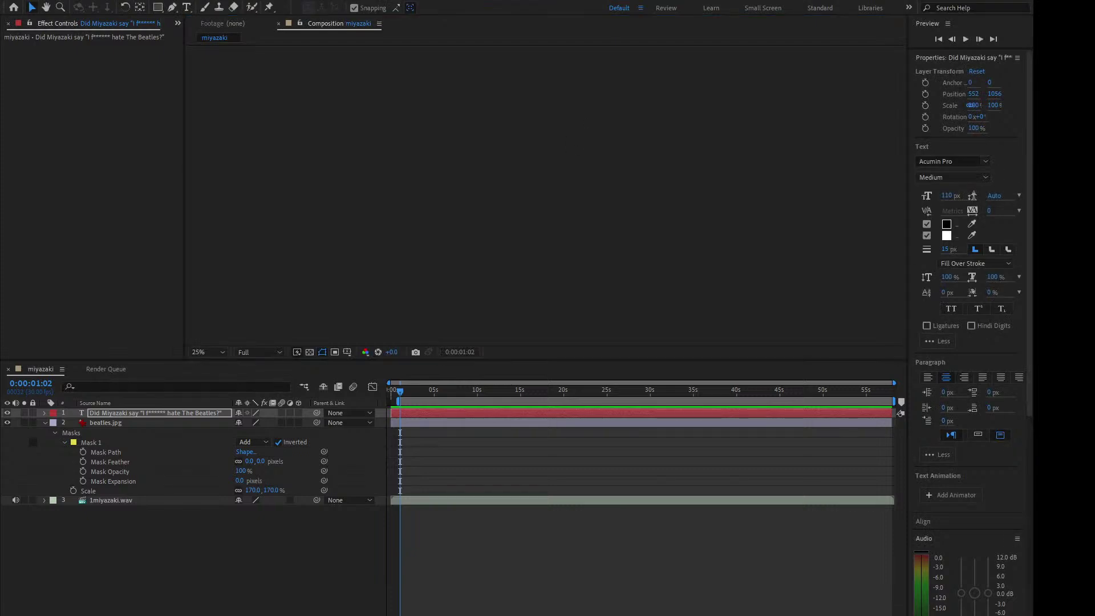
pyautogui.hotkey('alt', 'Tab')
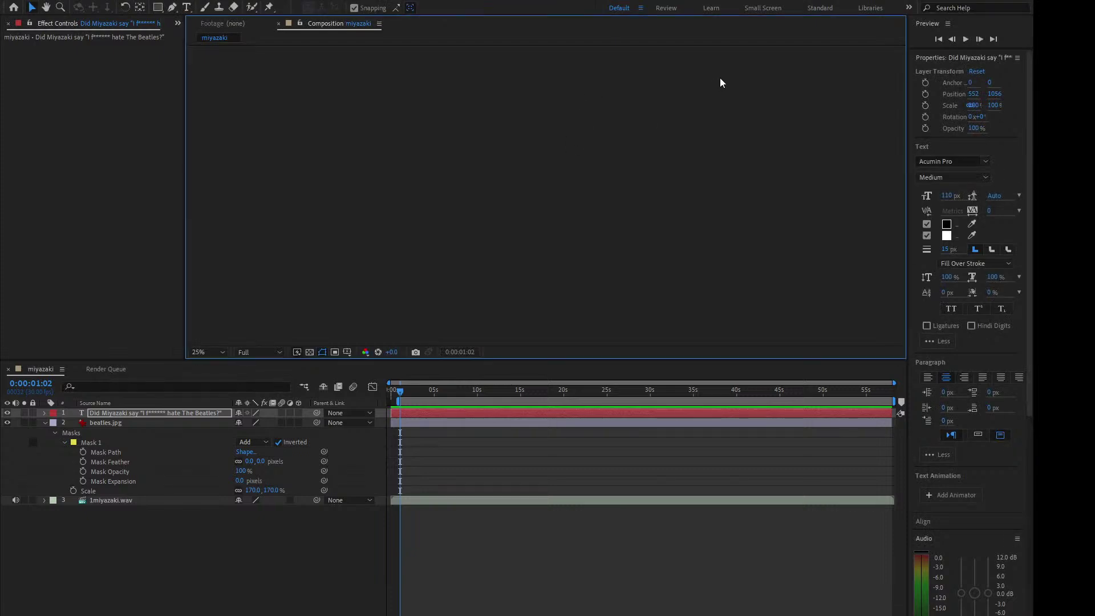
pyautogui.click(673, 66)
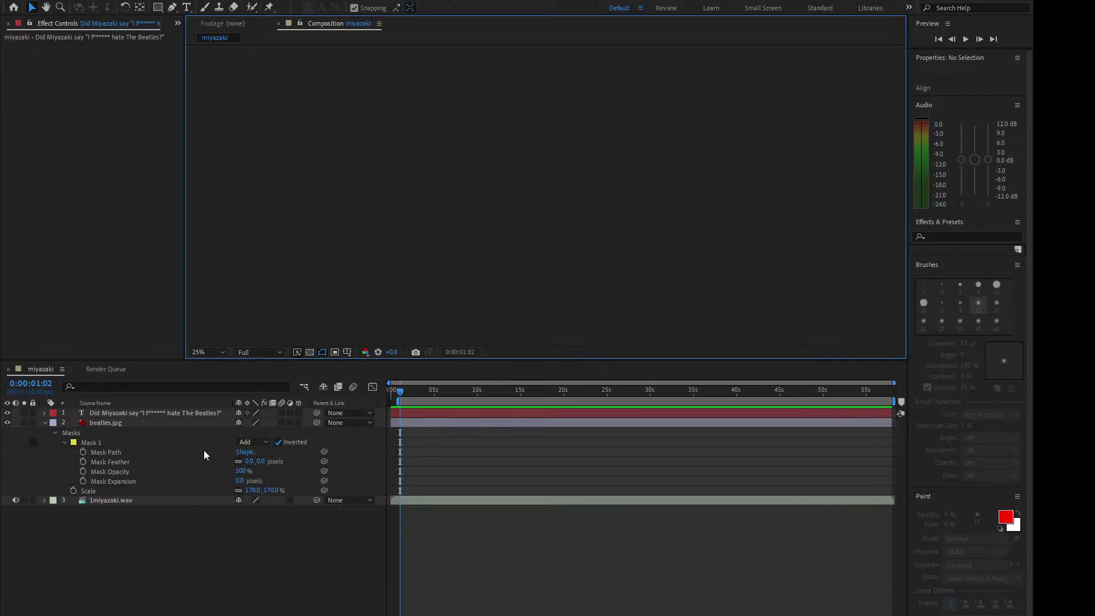
# Step: Enlarge the beatles.jpg layer's scale, trying 180% and settling on 200%
pyautogui.click(105, 423)
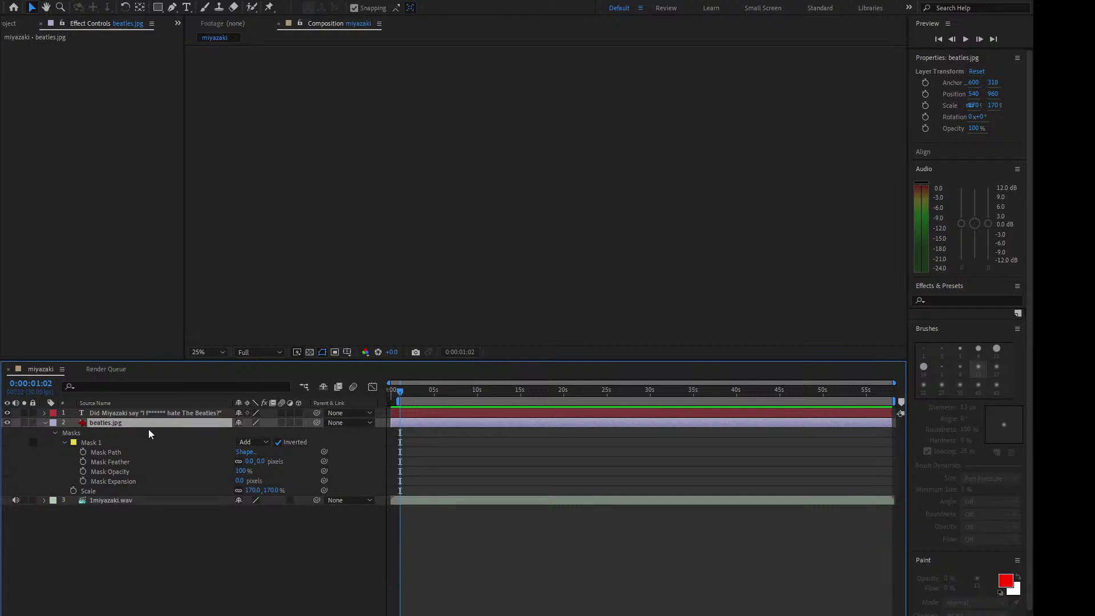
pyautogui.click(252, 491)
pyautogui.write('180')
pyautogui.press('Return')
pyautogui.click(252, 490)
pyautogui.write('200')
pyautogui.press('Return')
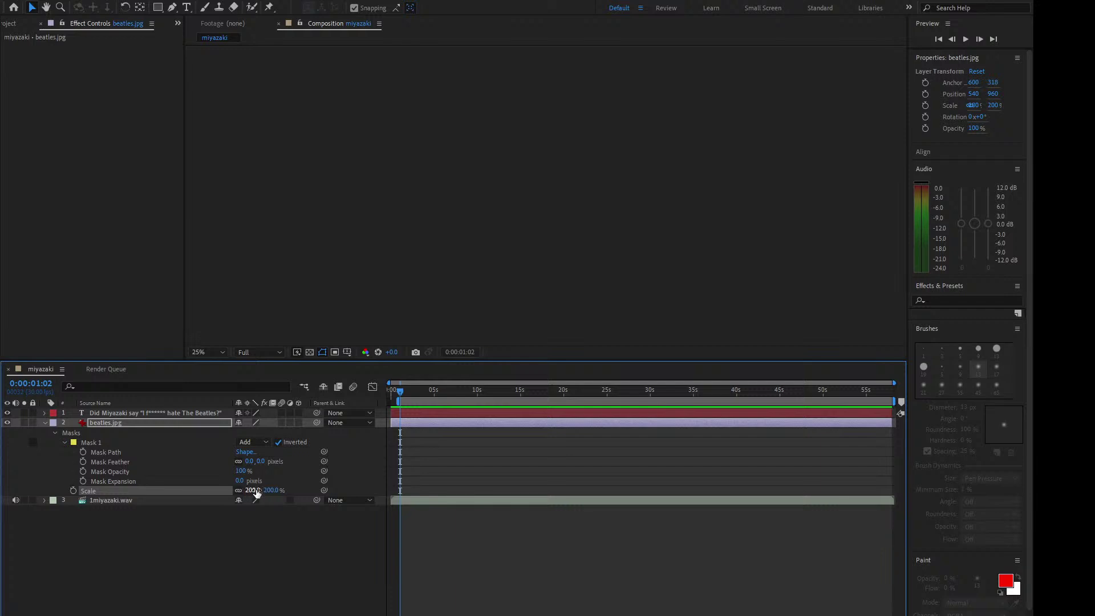
# Step: Move the title text lower in the frame to about 544, 1075
pyautogui.click(638, 89)
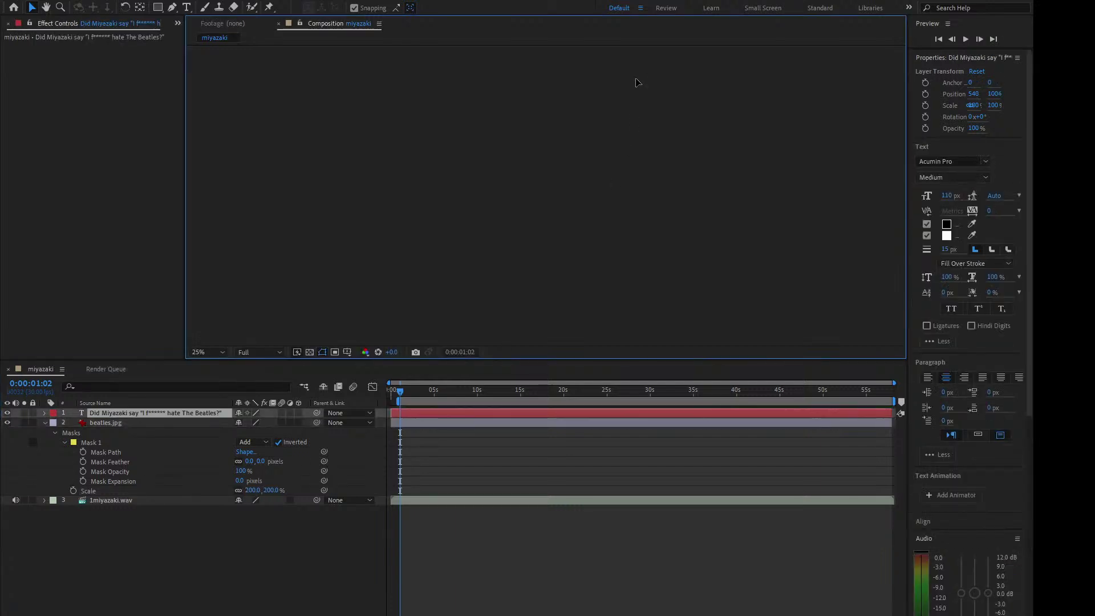
pyautogui.moveTo(637, 82); pyautogui.dragTo(636, 102)
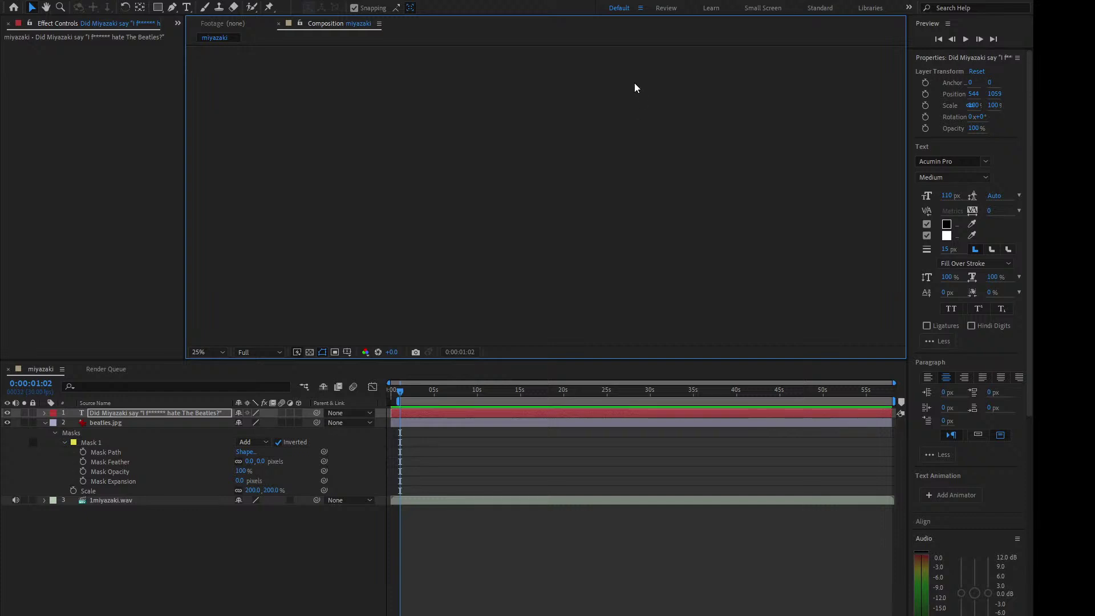
pyautogui.moveTo(634, 83); pyautogui.dragTo(632, 88)
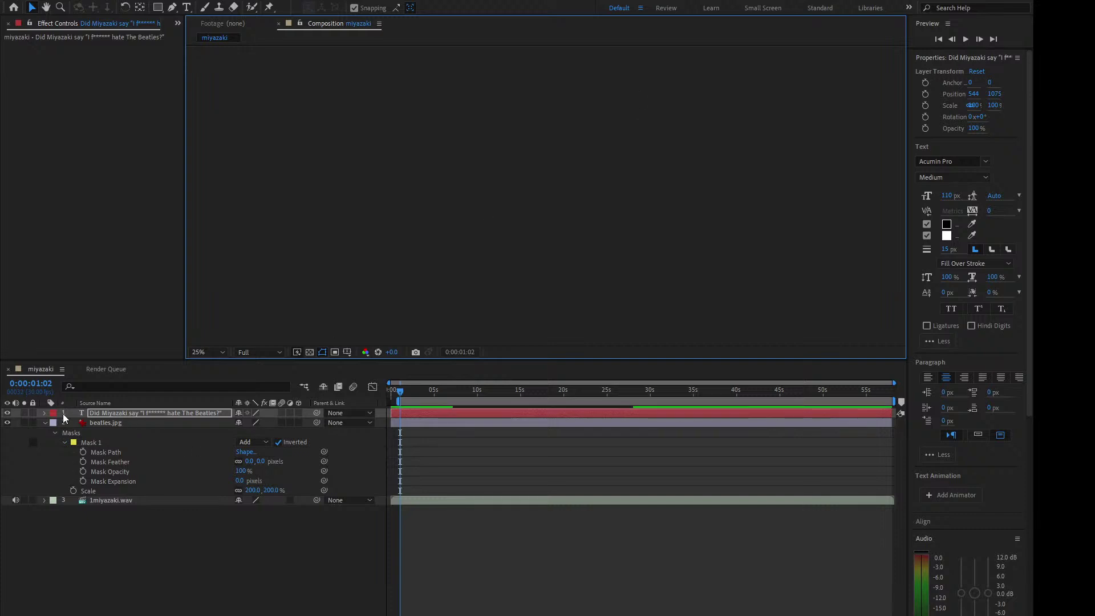
# Step: Reveal the title text layer's Position and set its horizontal value to 540, after trying 480
pyautogui.click(44, 413)
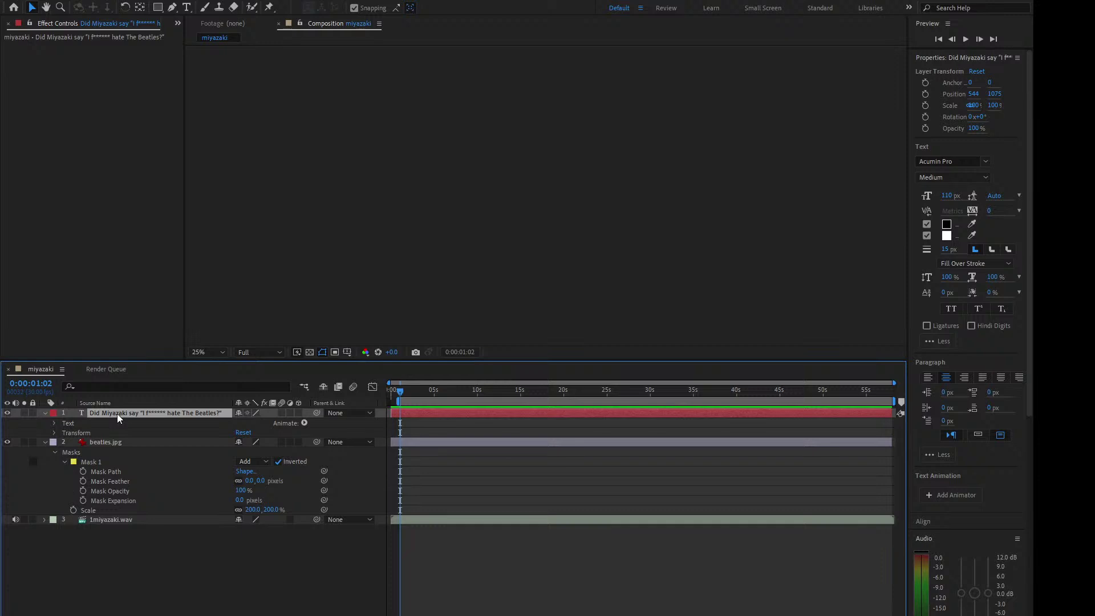
pyautogui.press('p')
pyautogui.click(245, 422)
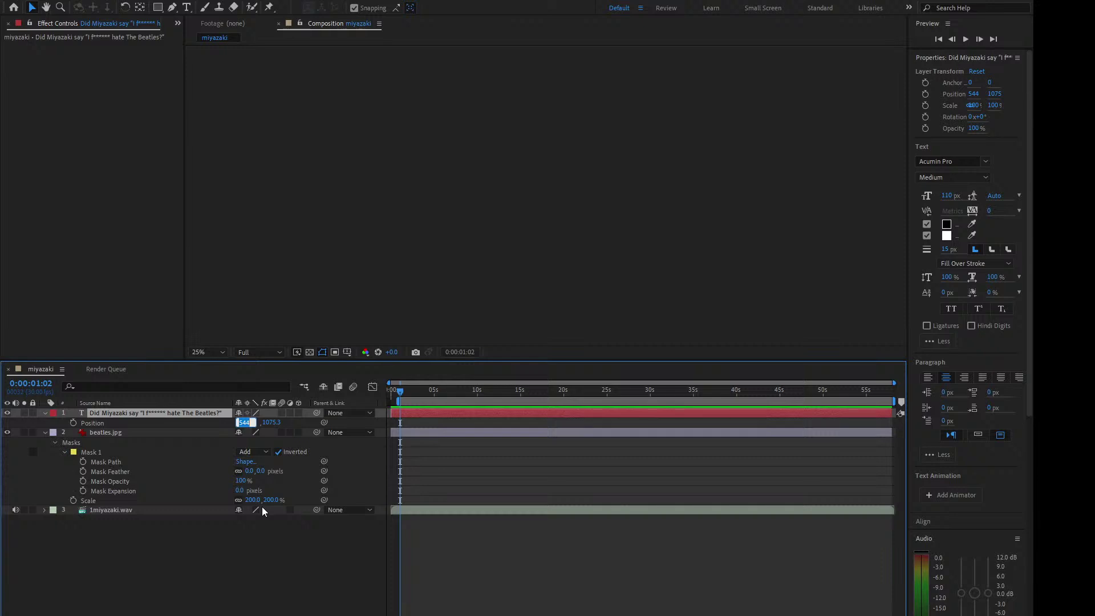
pyautogui.write('480')
pyautogui.press('Return')
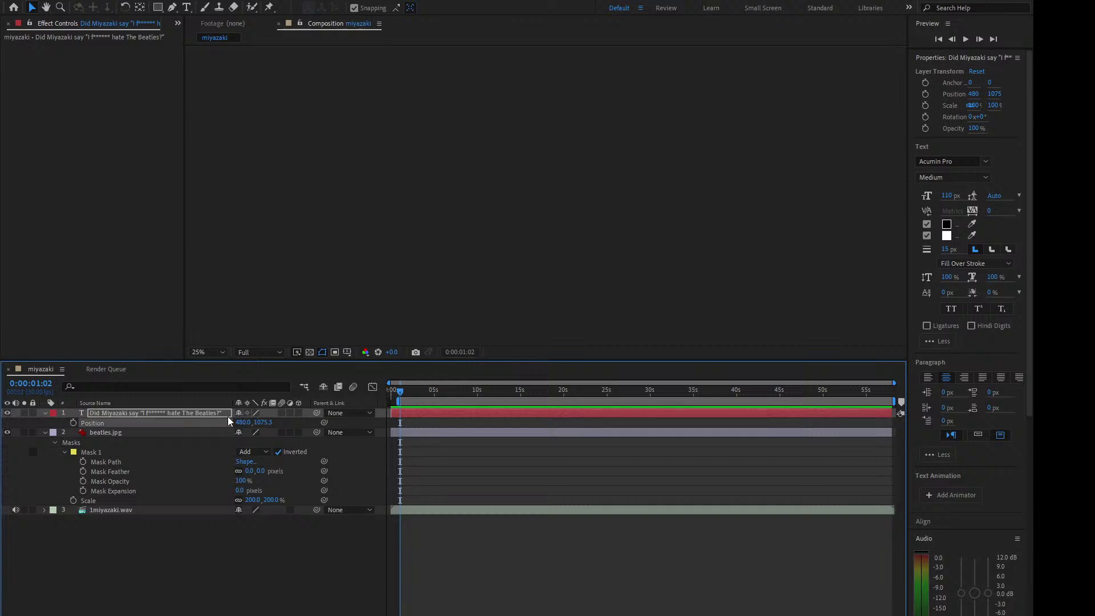
pyautogui.click(240, 422)
pyautogui.write('5040')
pyautogui.press('Return')
pyautogui.click(242, 422)
pyautogui.write('540')
pyautogui.press('Return')
# Step: Insert a run of line breaks between "Did Miyazaki say" and the quoted part of the title text, and deselect the layer
pyautogui.hotkey('ctrl', 't')
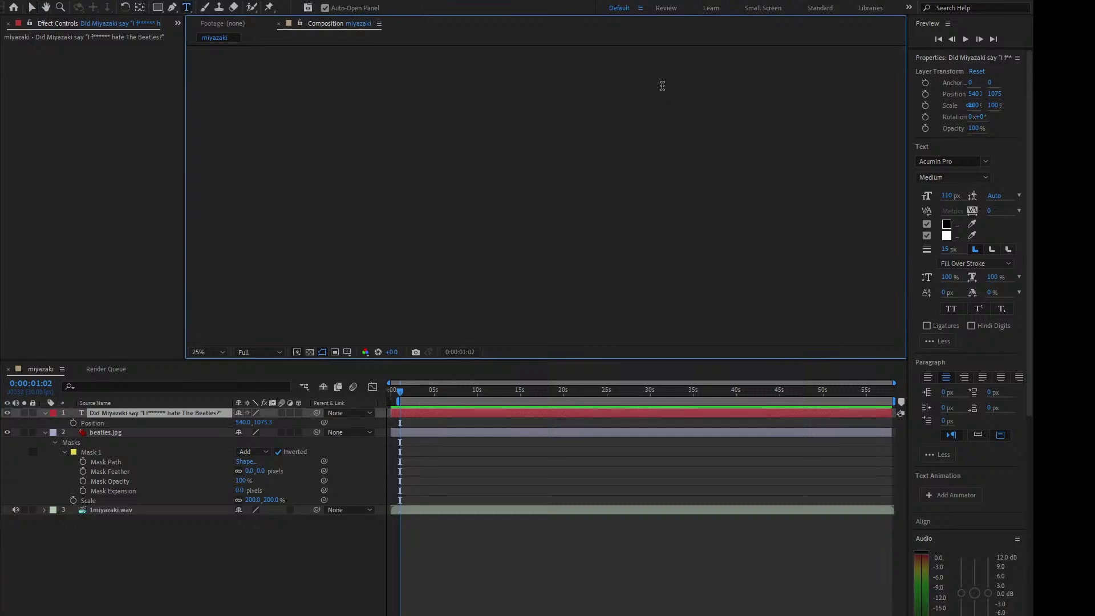
pyautogui.click(674, 118)
pyautogui.press('Return')
pyautogui.press('Return')
pyautogui.press('Return')
pyautogui.press('Return')
pyautogui.press('Return')
pyautogui.press('Return')
pyautogui.press('Return')
pyautogui.press('Return')
pyautogui.press('Return')
pyautogui.press('Return')
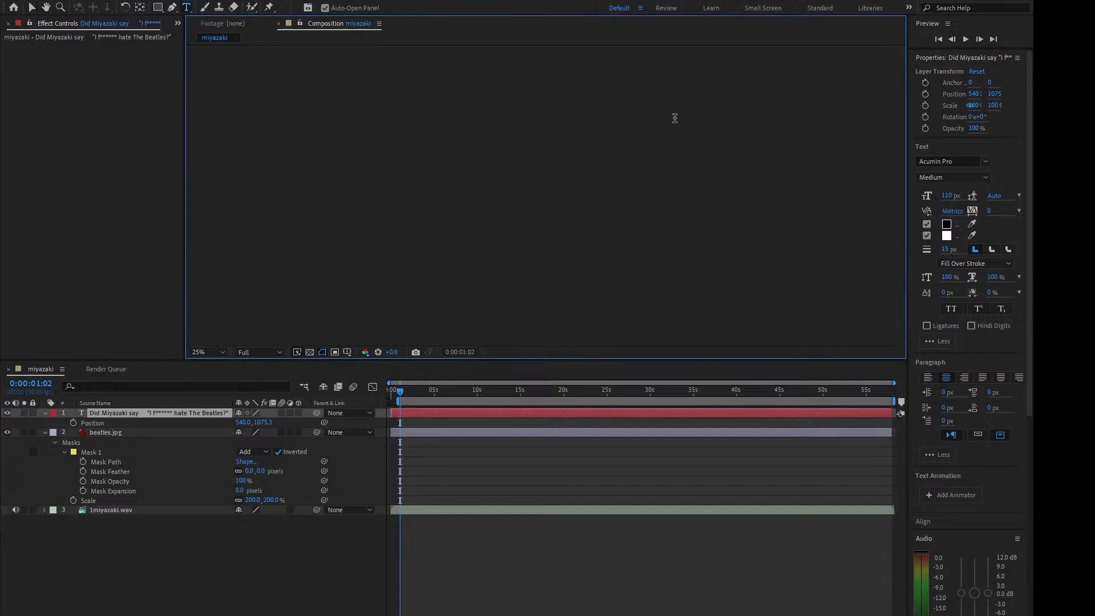
pyautogui.press('Return')
pyautogui.press('Return')
pyautogui.press('Return')
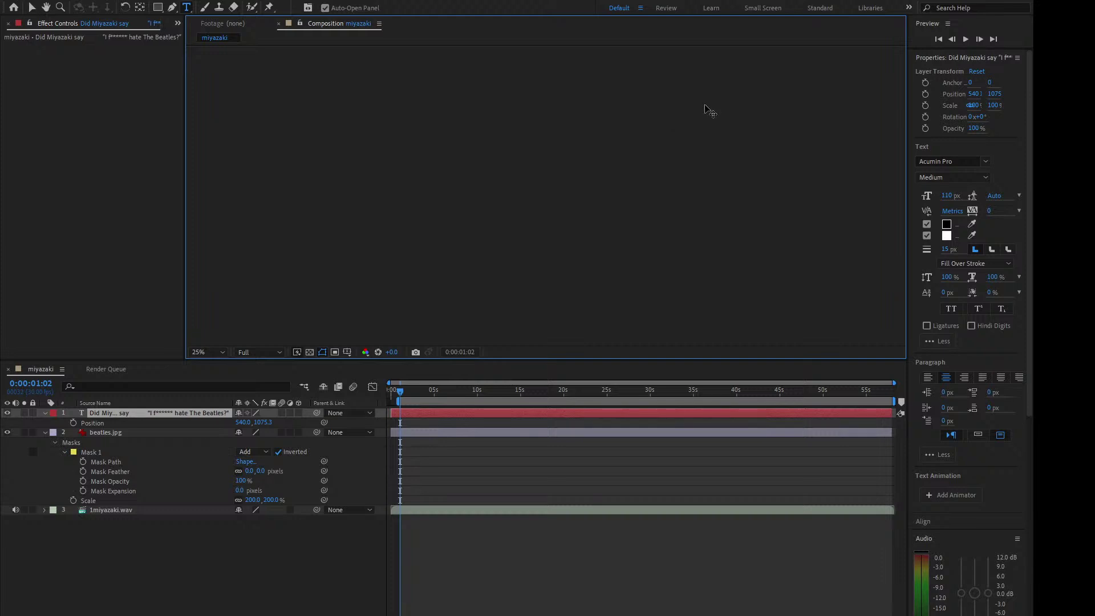
pyautogui.click(159, 242)
pyautogui.click(152, 573)
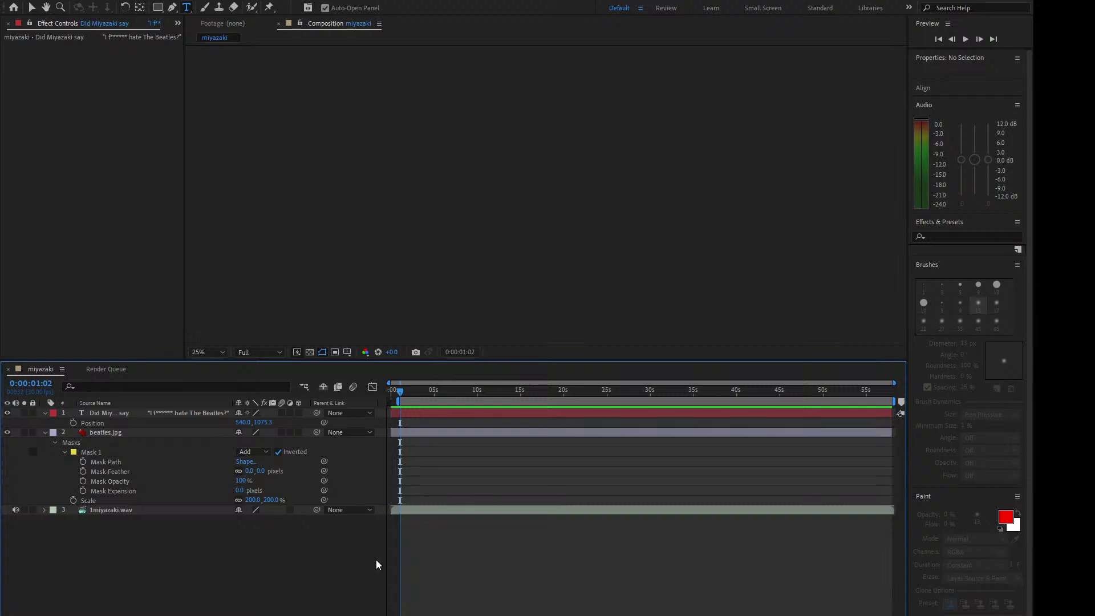
# Step: Reduce the title text's stroke width to 10 px and deselect the layer
pyautogui.click(610, 89)
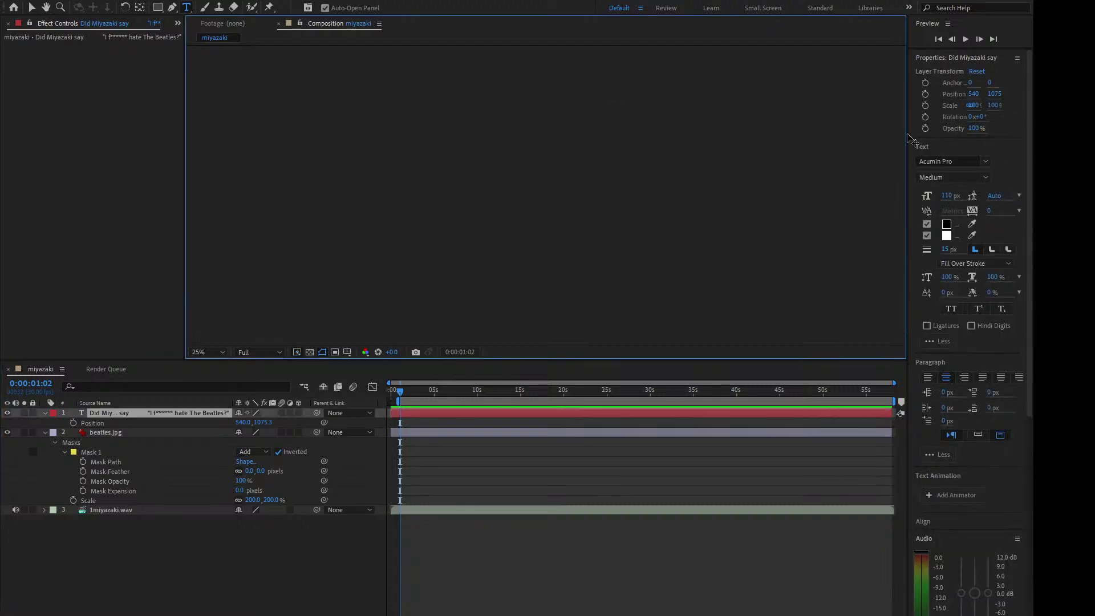
pyautogui.click(951, 249)
pyautogui.write('10')
pyautogui.press('Return')
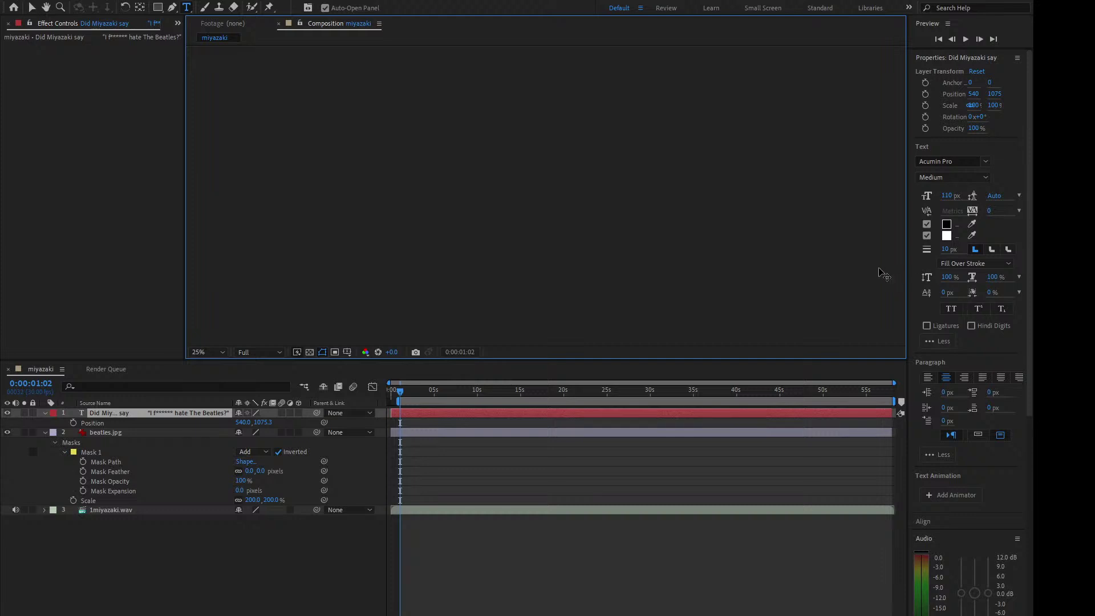
pyautogui.click(192, 562)
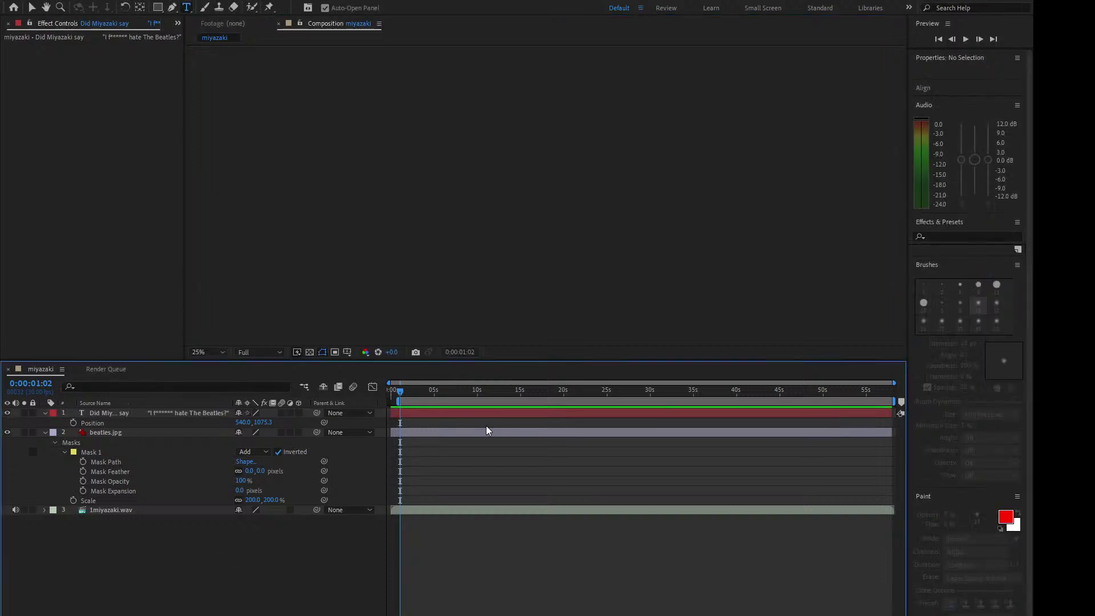
# Step: Return to the start of the composition and add an Opacity text animator to the title text
pyautogui.moveTo(402, 388); pyautogui.dragTo(377, 395)
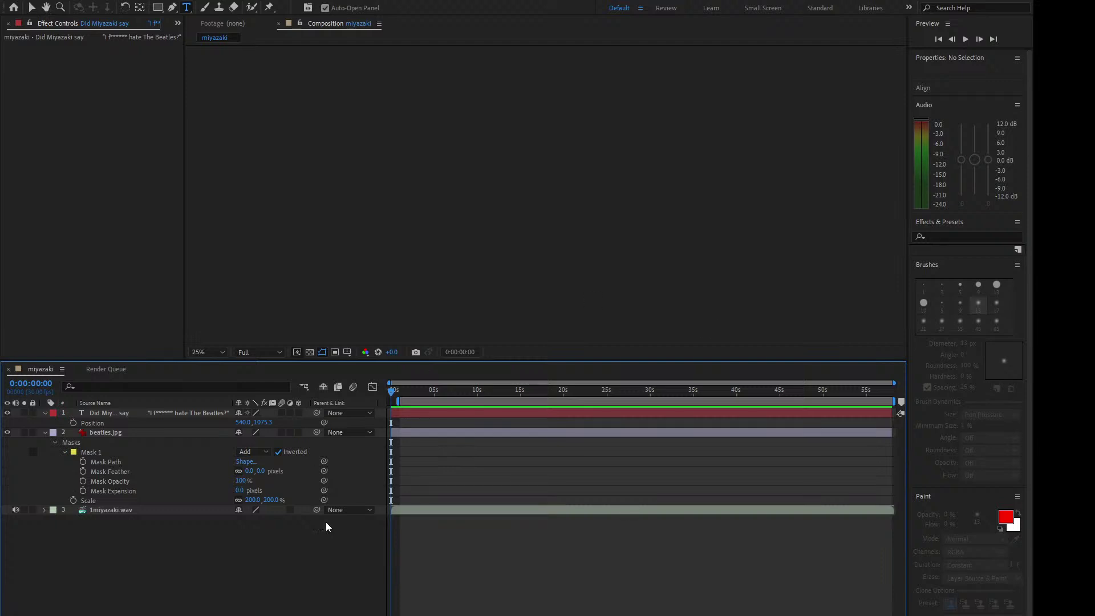
pyautogui.click(577, 297)
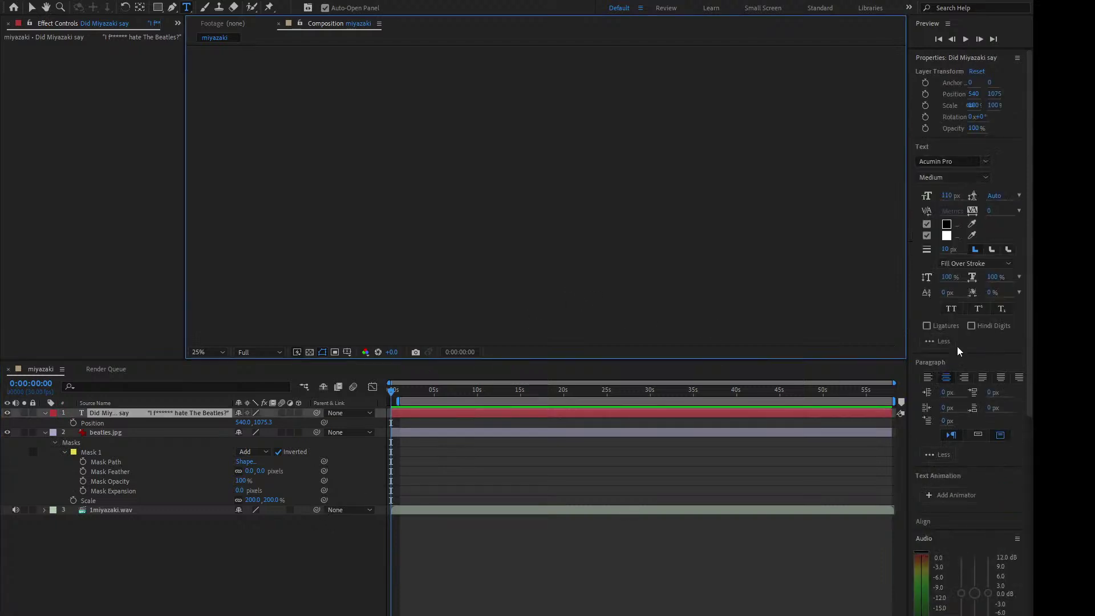
pyautogui.click(968, 498)
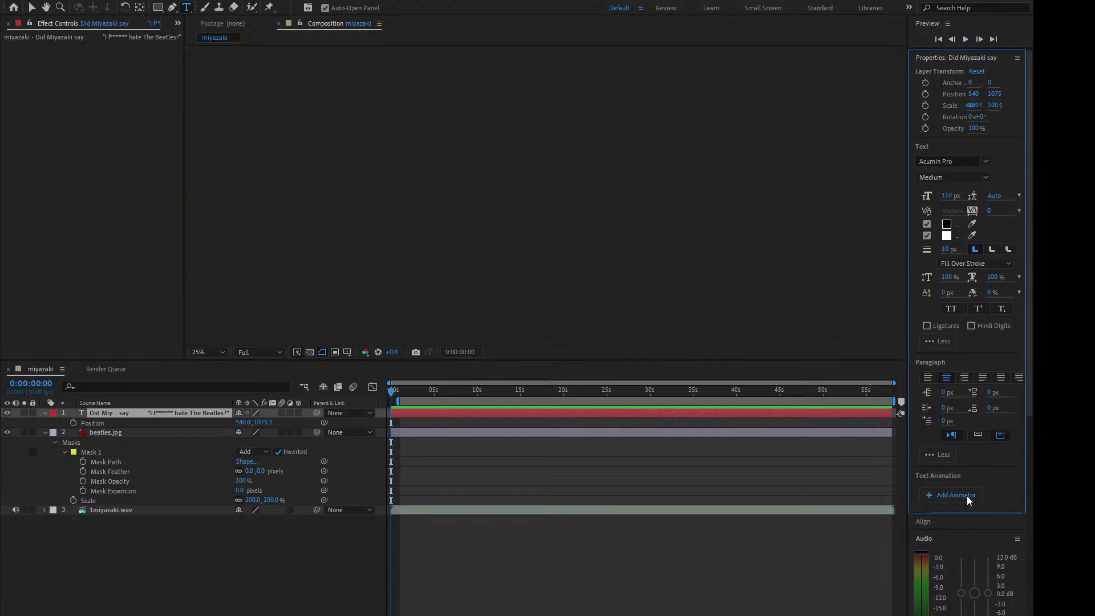
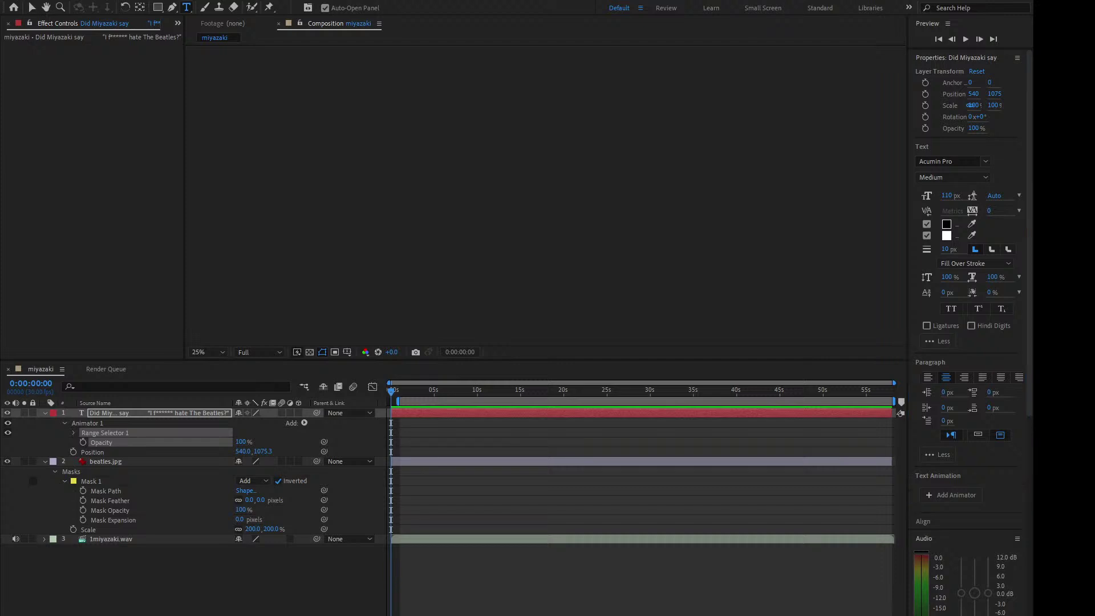
pyautogui.click(91, 199)
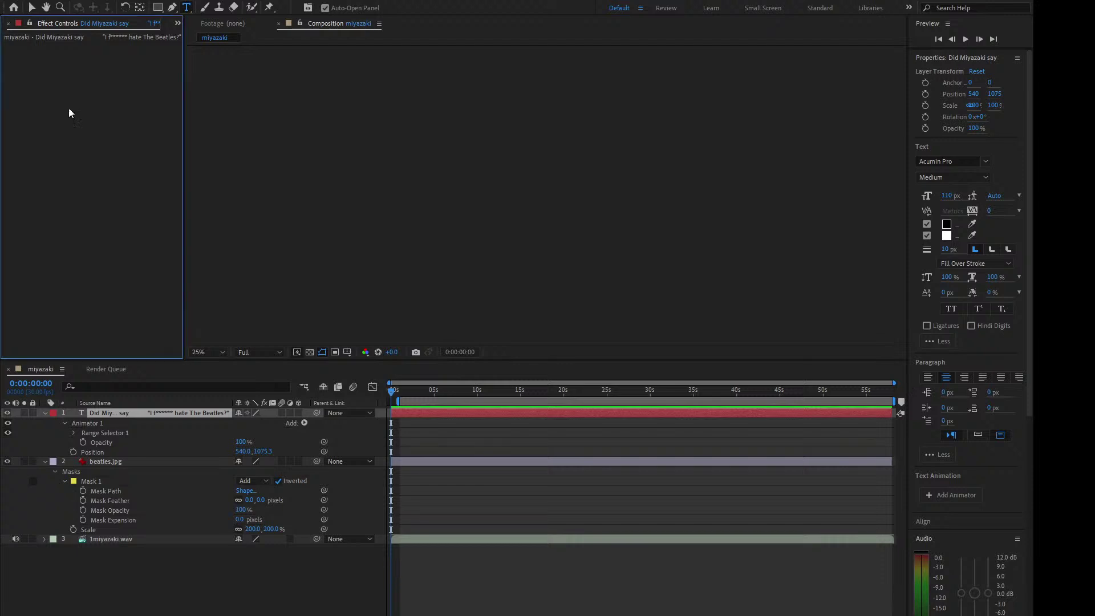
pyautogui.scroll(1, 148, 23)
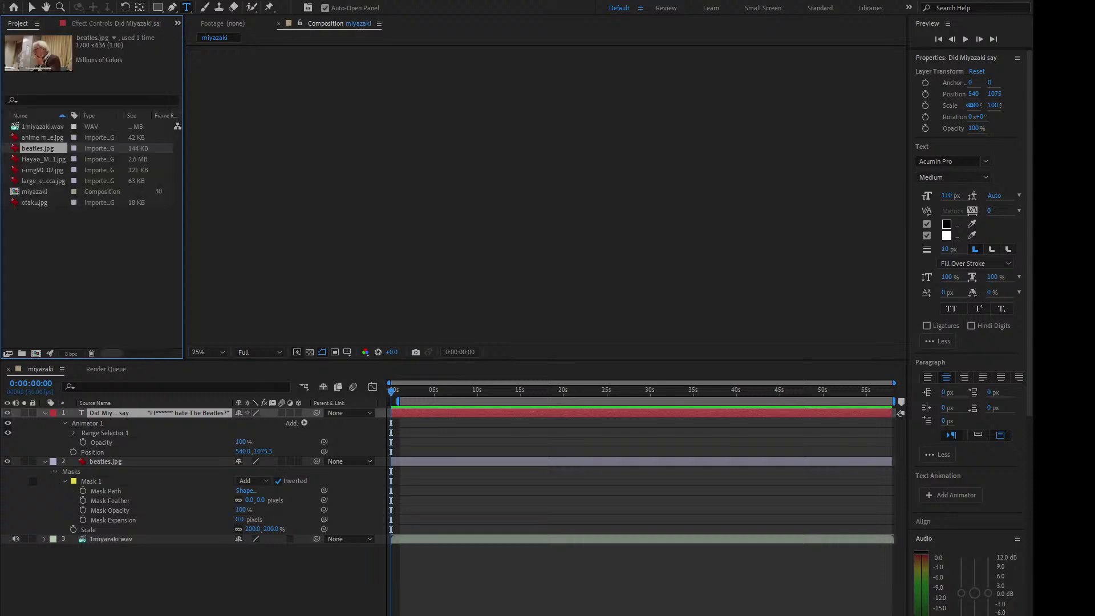
pyautogui.doubleClick(94, 273)
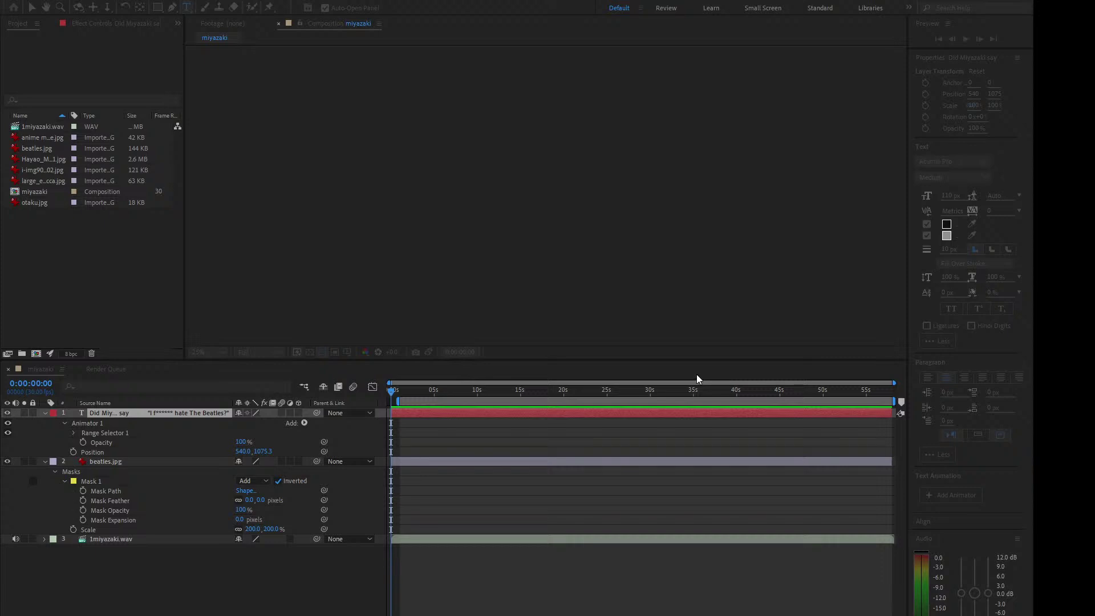
pyautogui.press('Escape')
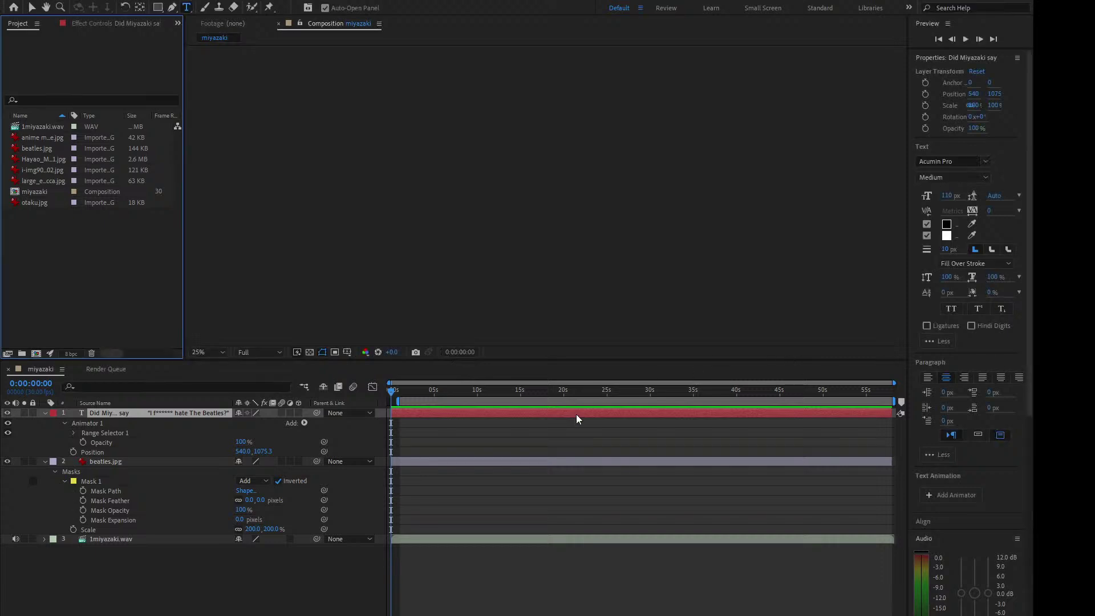
# Step: Extend the work area back to the composition start and keyframe the title's Range Selector Start at 0 on the first frame
pyautogui.click(390, 396)
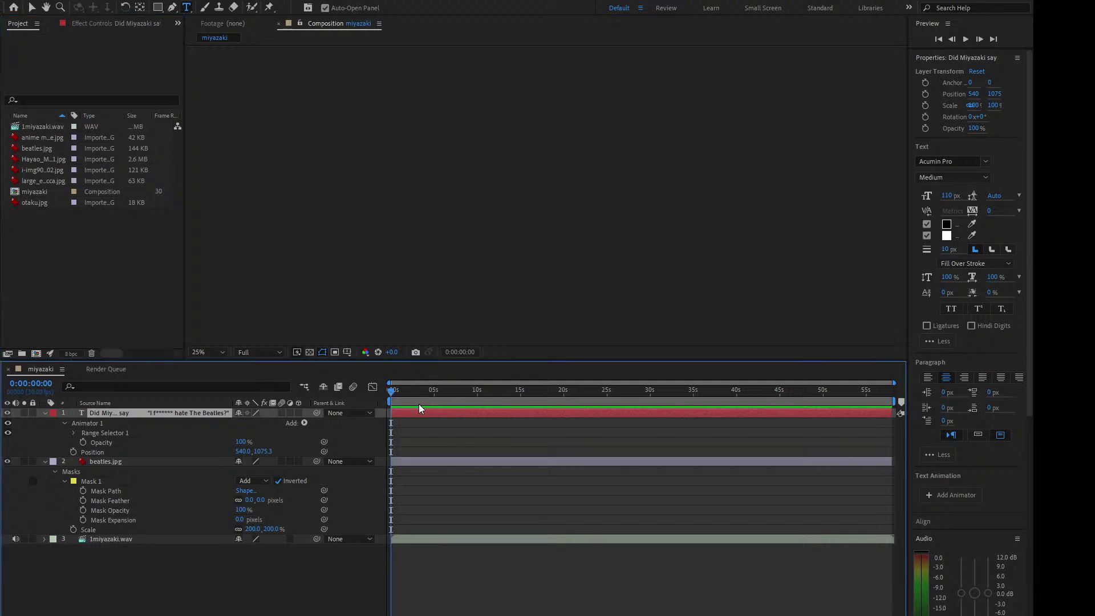
pyautogui.click(74, 433)
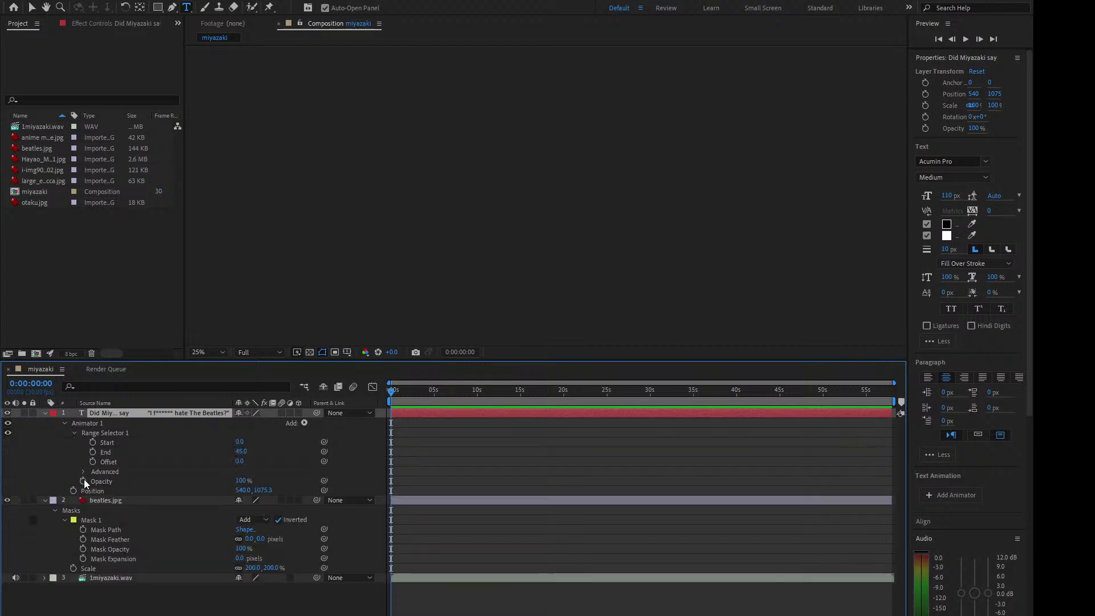
pyautogui.click(94, 443)
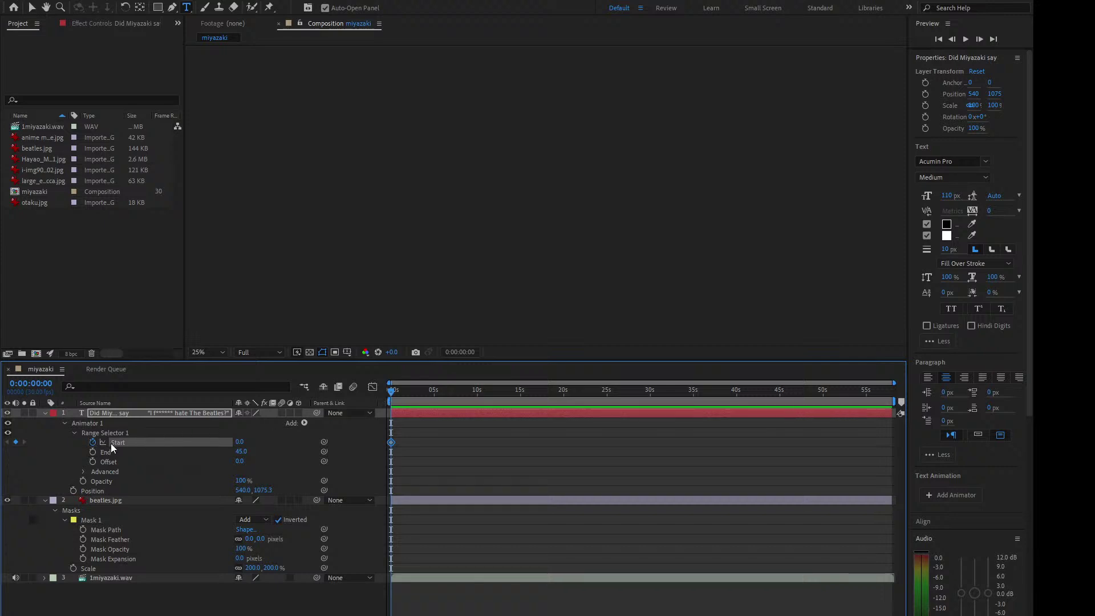
# Step: Set the title animator's Opacity to 0%, keeping the Range Selector's Start at 0
pyautogui.moveTo(241, 442)
pyautogui.mouseDown()
pyautogui.moveTo(260, 442)
pyautogui.moveTo(225, 443)
pyautogui.mouseUp()
pyautogui.moveTo(240, 480); pyautogui.dragTo(66, 482)
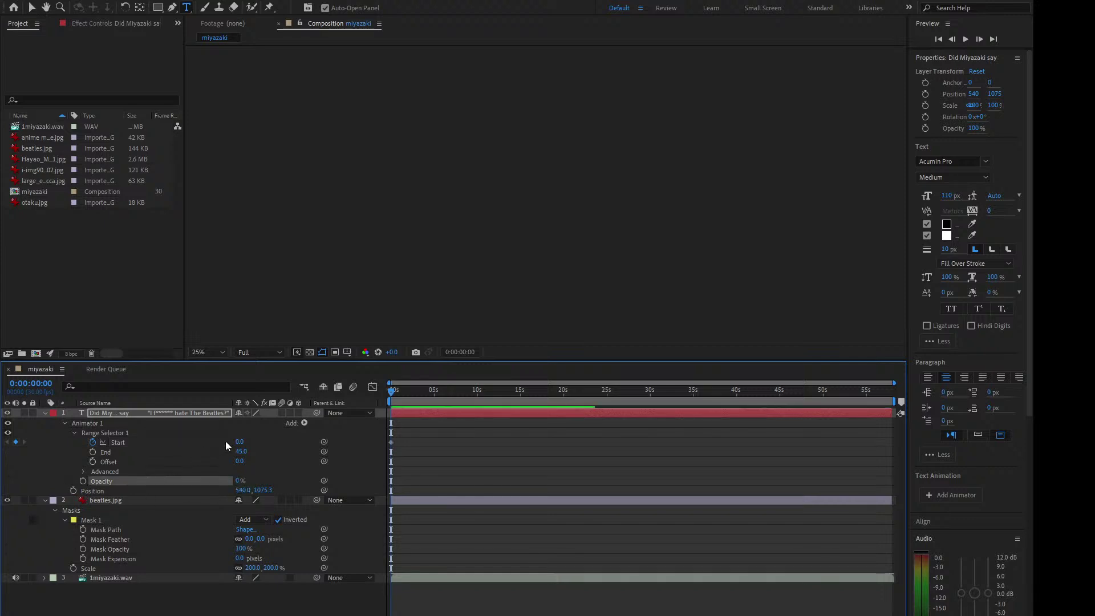
pyautogui.moveTo(240, 441)
pyautogui.mouseDown()
pyautogui.moveTo(263, 439)
pyautogui.moveTo(221, 441)
pyautogui.mouseUp()
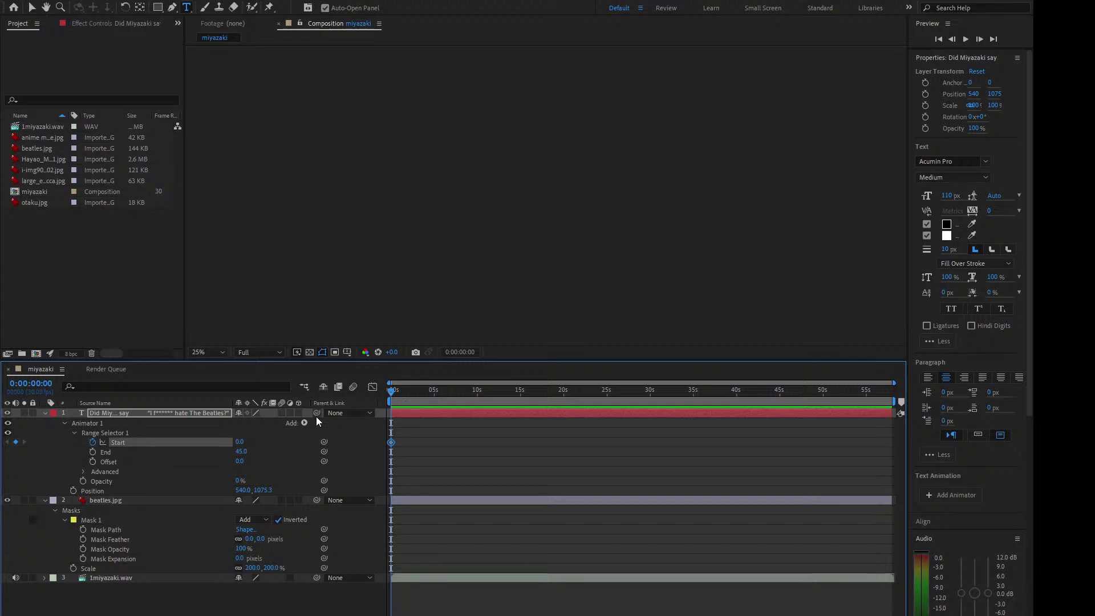
# Step: Set the Range Selector's advanced Based On option to Words
pyautogui.click(84, 471)
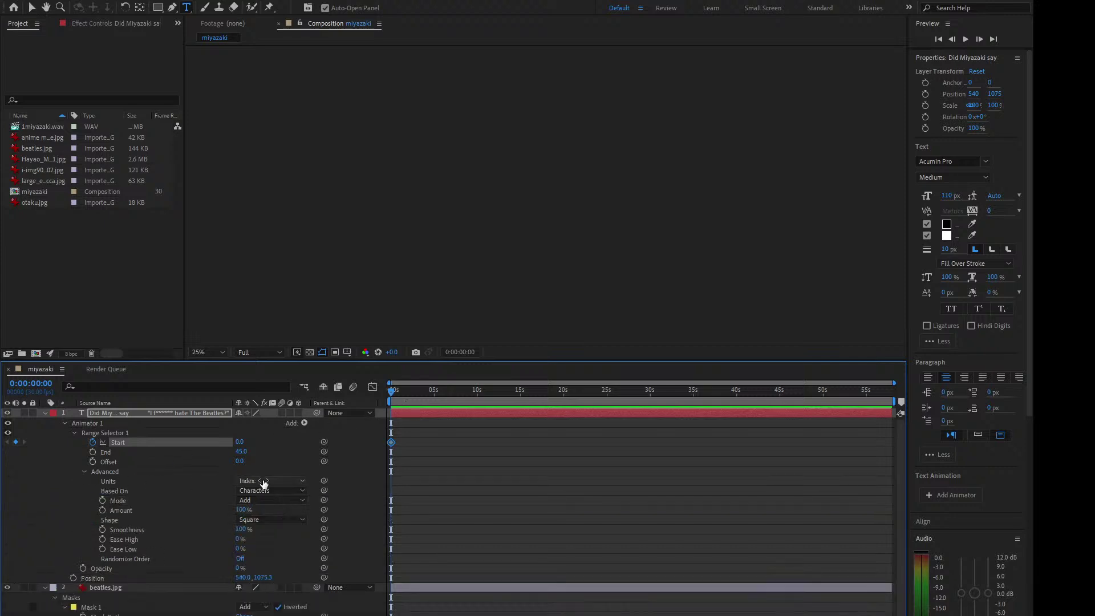
pyautogui.click(68, 492)
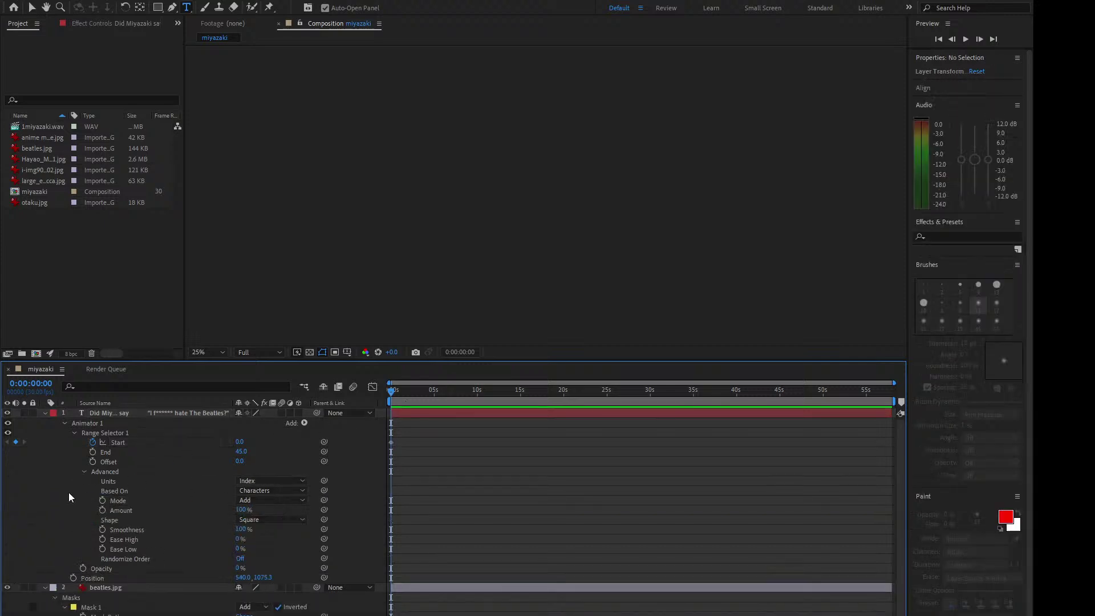
pyautogui.click(274, 522)
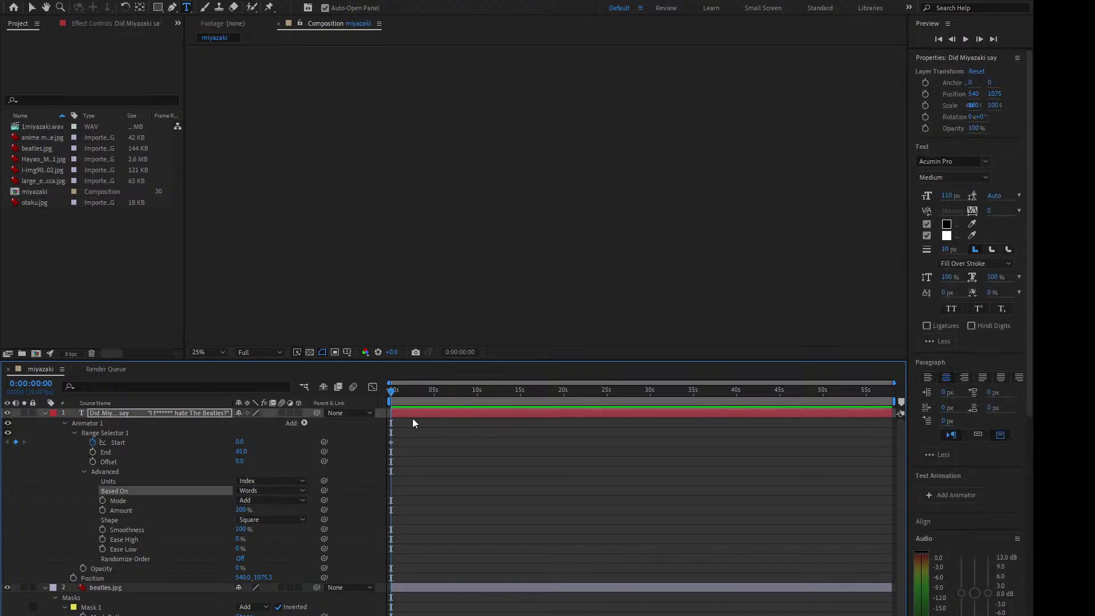
# Step: Play the opening, then keyframe the title's Range Selector Start at 10 at 0:00:02:27
pyautogui.moveTo(402, 396); pyautogui.dragTo(350, 400)
pyautogui.press('space')
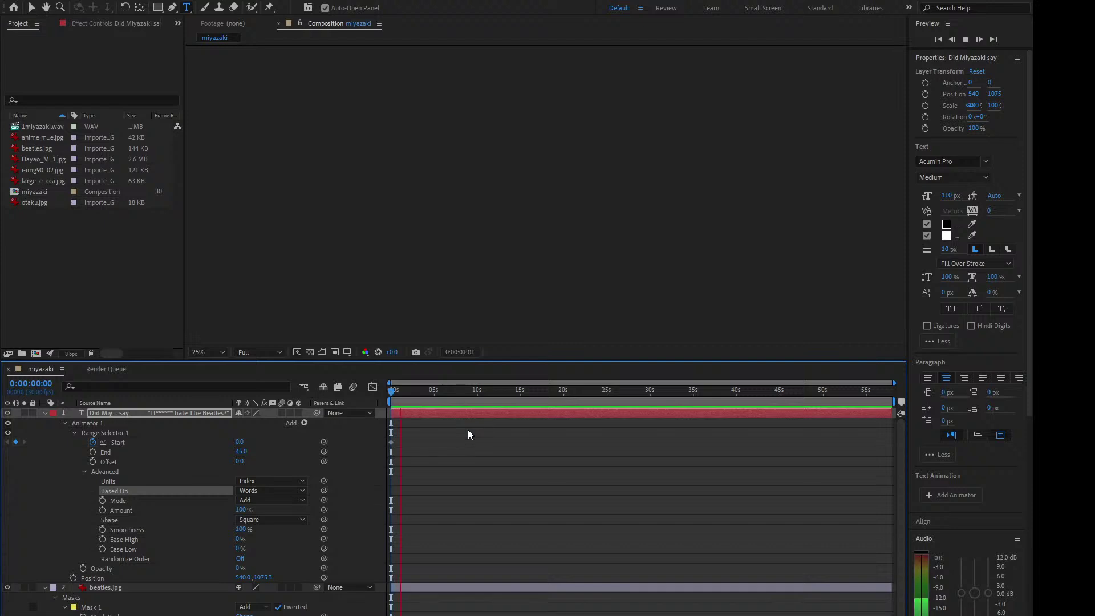
pyautogui.press('space')
pyautogui.click(417, 391)
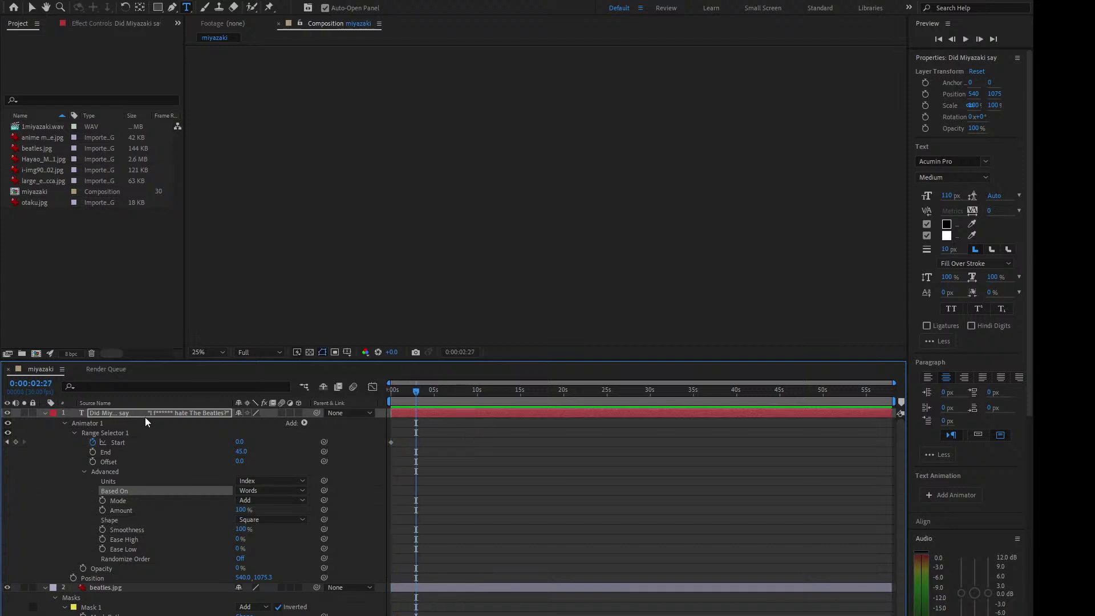
pyautogui.moveTo(240, 442)
pyautogui.mouseDown()
pyautogui.moveTo(263, 442)
pyautogui.moveTo(247, 443)
pyautogui.mouseUp()
# Step: Preview the title animation against the voice-over and place the current time at 0:00:05:10
pyautogui.press('space')
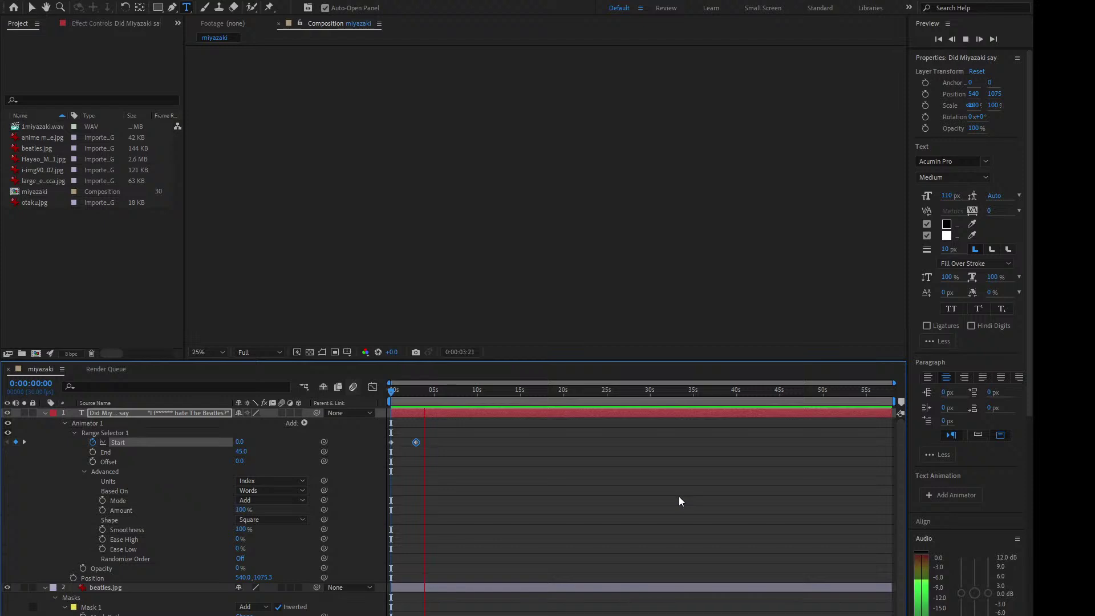
pyautogui.press('space')
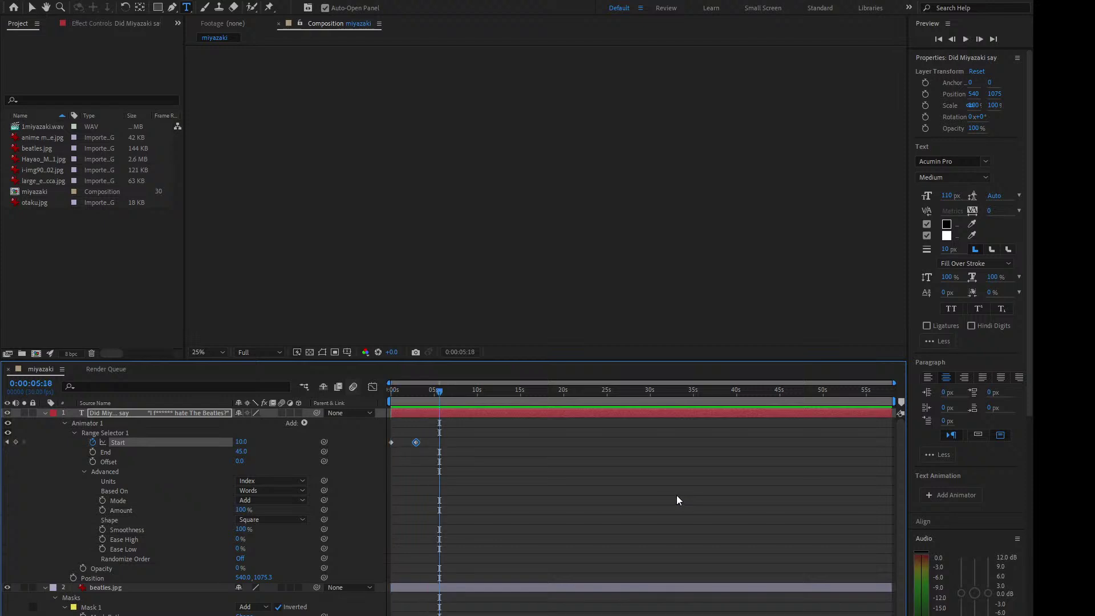
pyautogui.moveTo(439, 392); pyautogui.dragTo(437, 392)
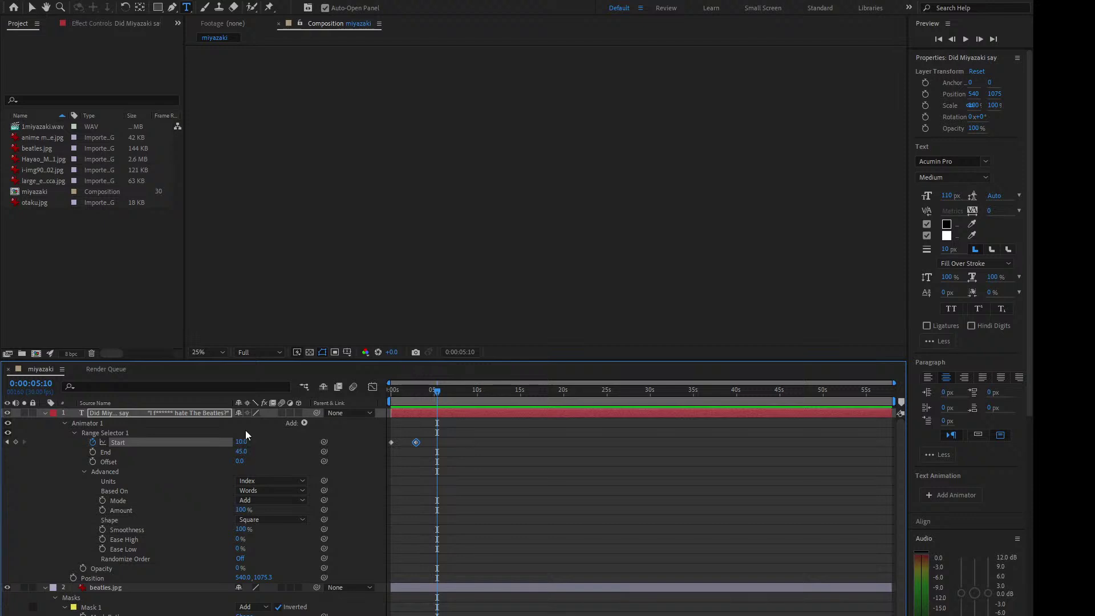
pyautogui.click(83, 569)
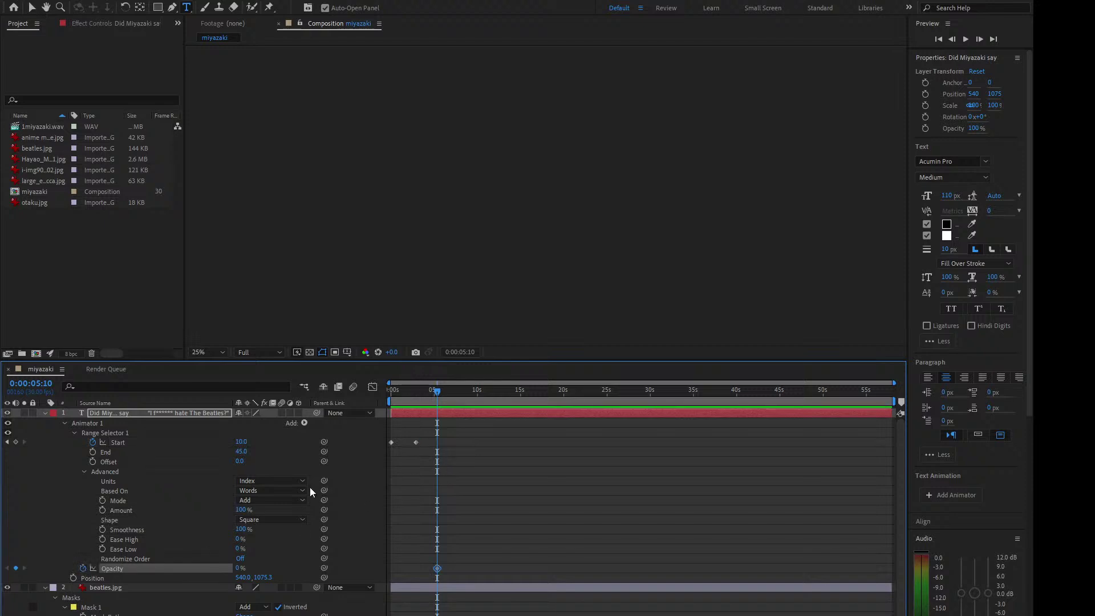
pyautogui.click(83, 569)
pyautogui.click(107, 412)
pyautogui.press('t')
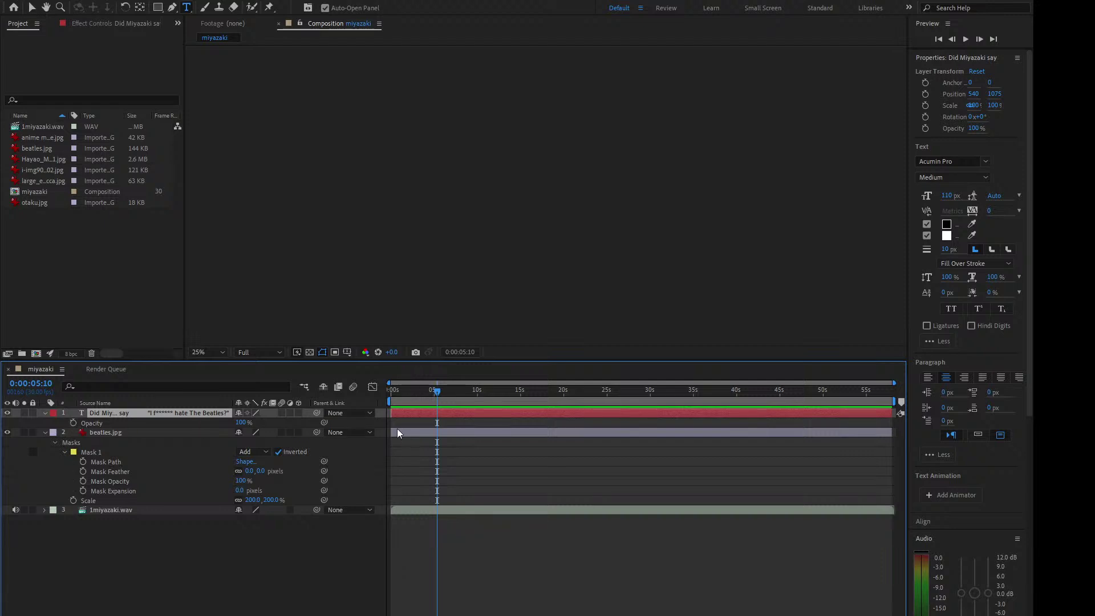
pyautogui.click(73, 423)
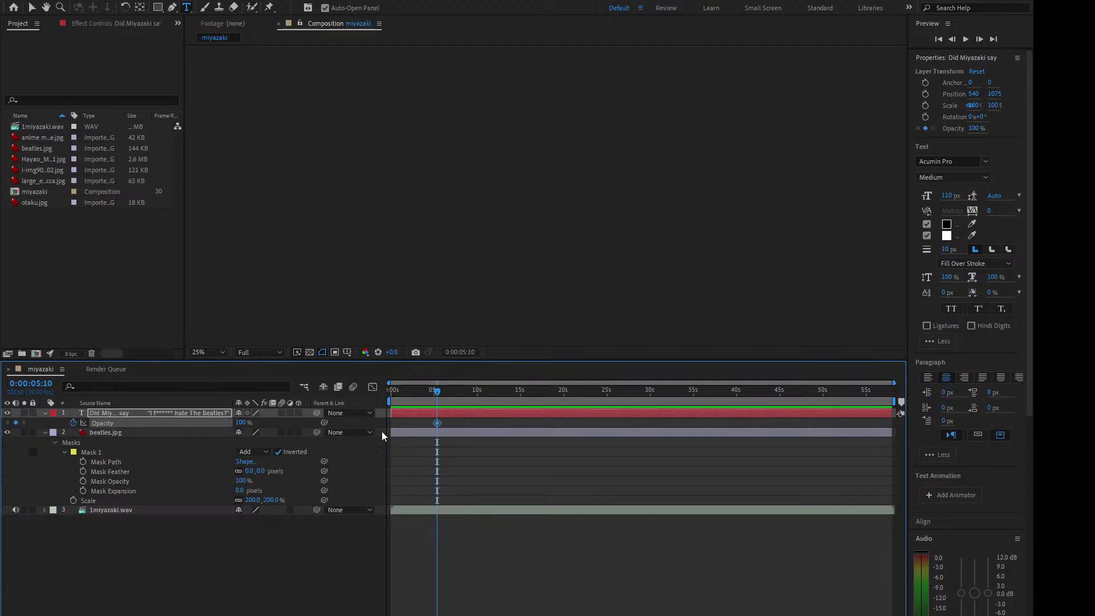
pyautogui.click(73, 423)
# Step: Trim the end of the title text layer to 0:00:05:10 and return to the composition start
pyautogui.hotkey('alt', ']')
pyautogui.press('Home')
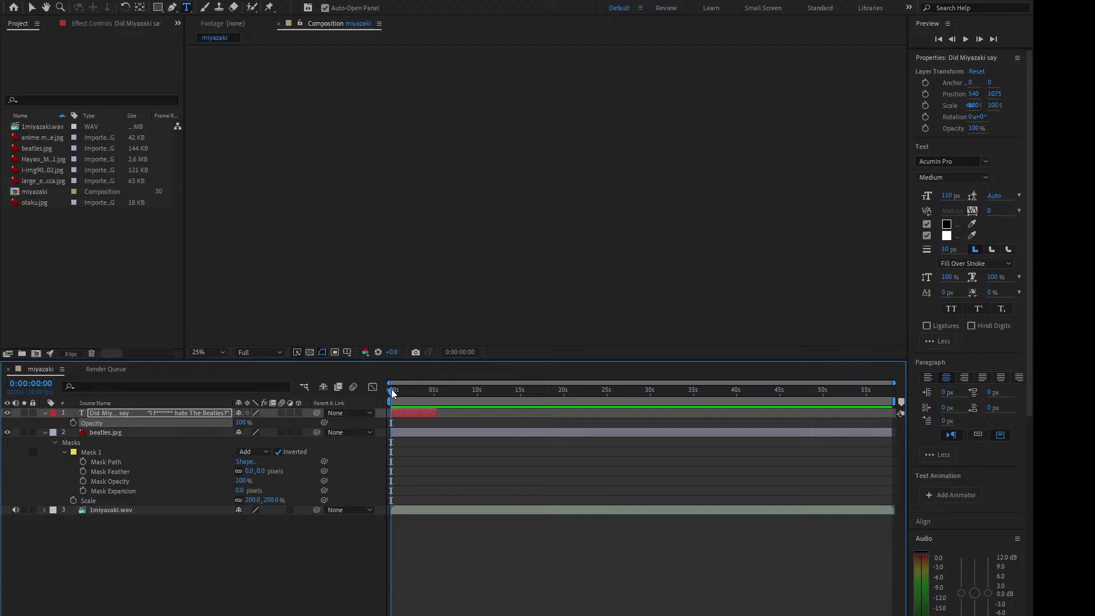
# Step: Listen to the voice-over past the title's end and park the current time at 0:00:07:28
pyautogui.moveTo(392, 392); pyautogui.dragTo(425, 389)
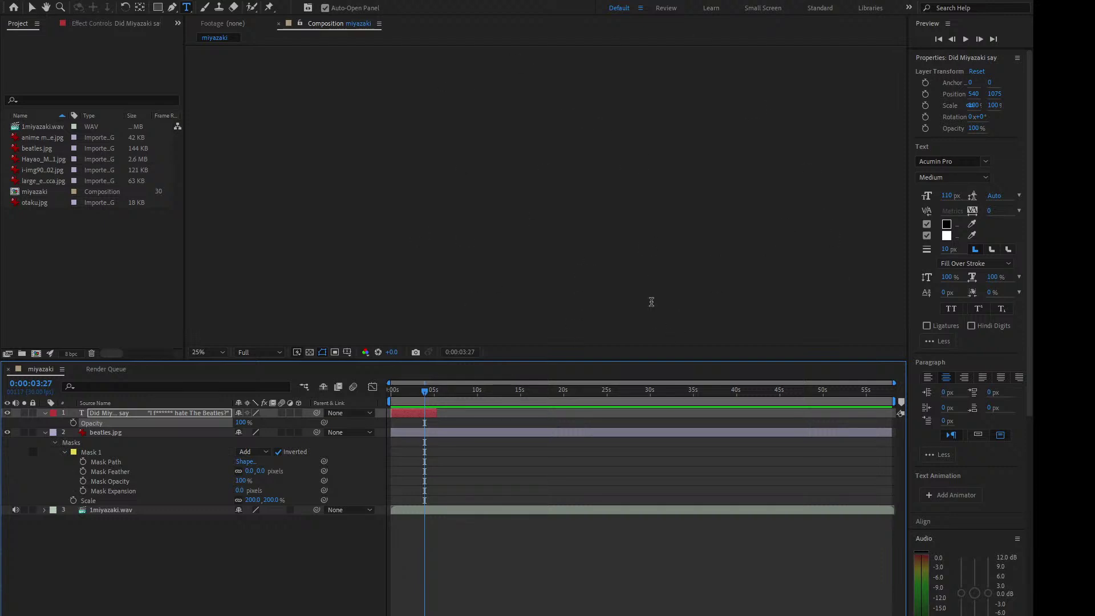
pyautogui.press('space')
pyautogui.press('space')
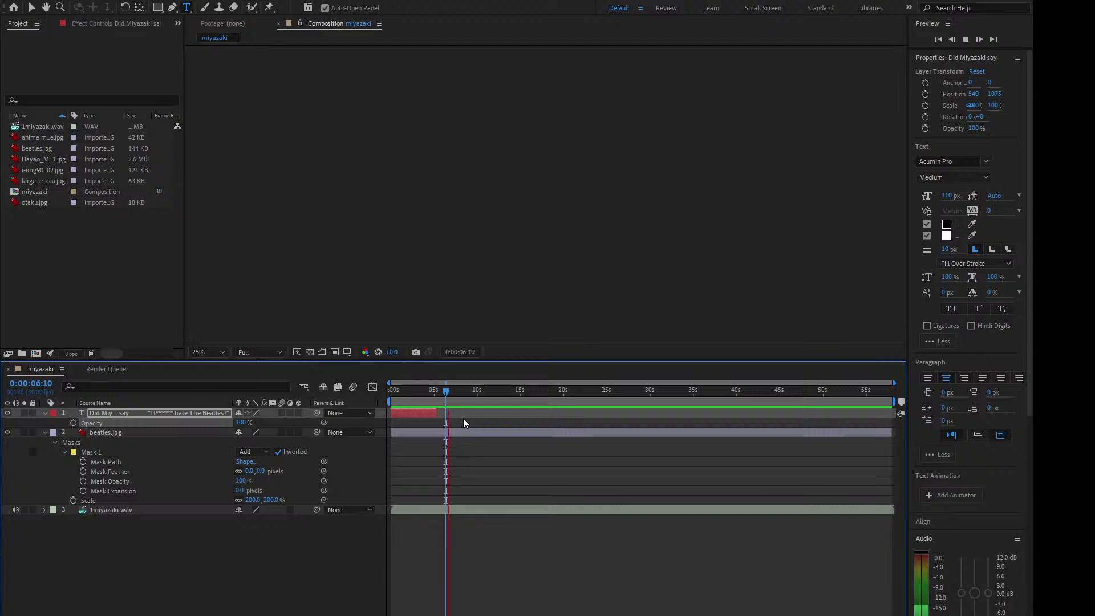
pyautogui.press('space')
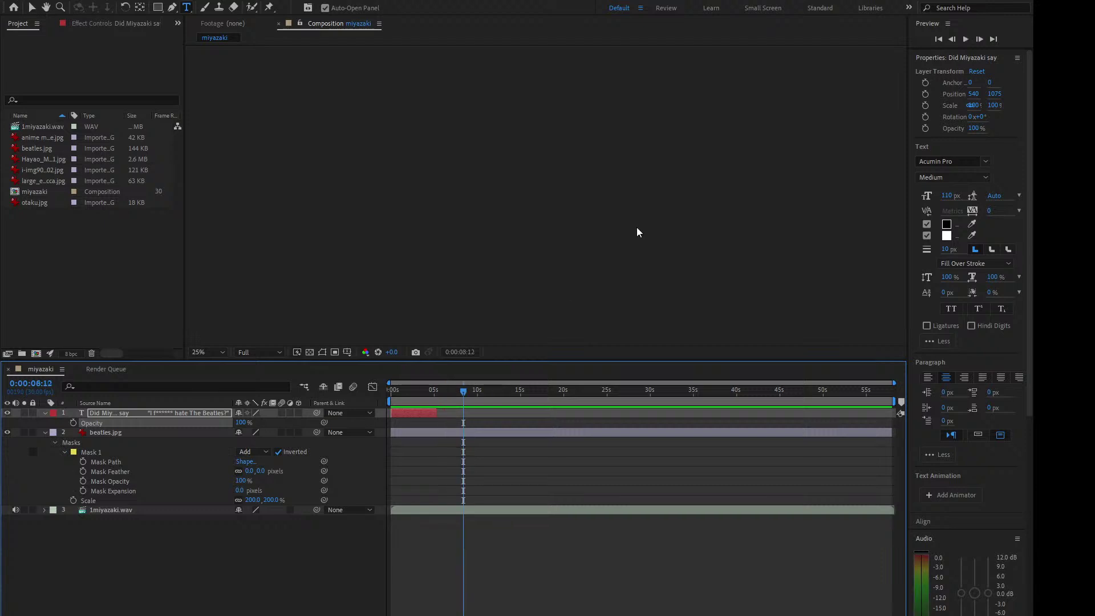
pyautogui.click(463, 392)
pyautogui.moveTo(463, 392); pyautogui.dragTo(460, 393)
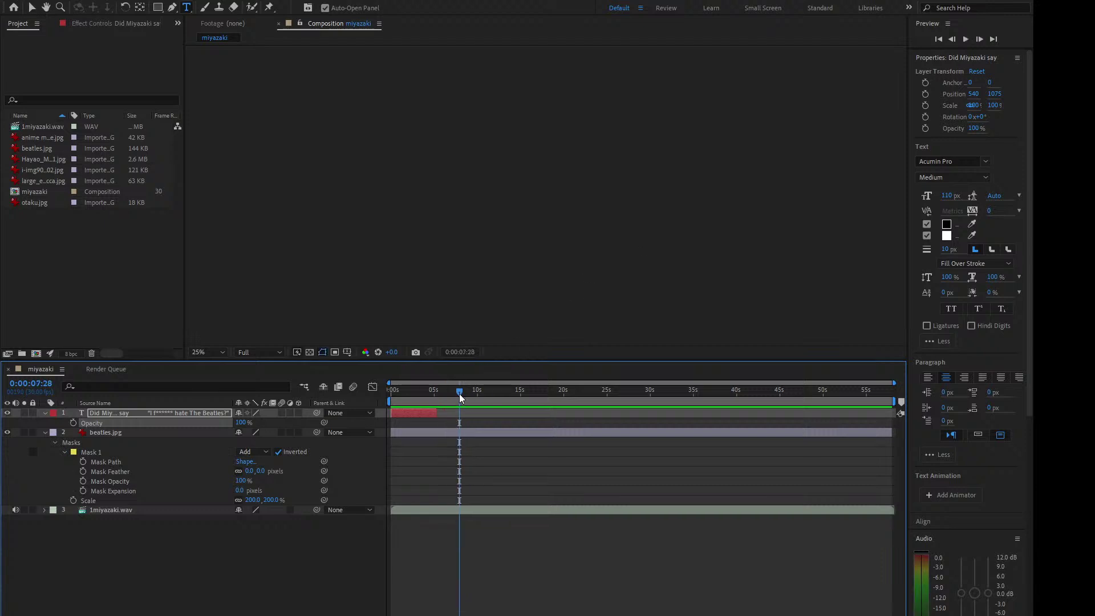
# Step: Look through the imported images' thumbnails in the project for one that suits the next part of the voice-over
pyautogui.click(53, 151)
pyautogui.click(53, 160)
pyautogui.click(53, 169)
pyautogui.click(53, 178)
pyautogui.click(43, 209)
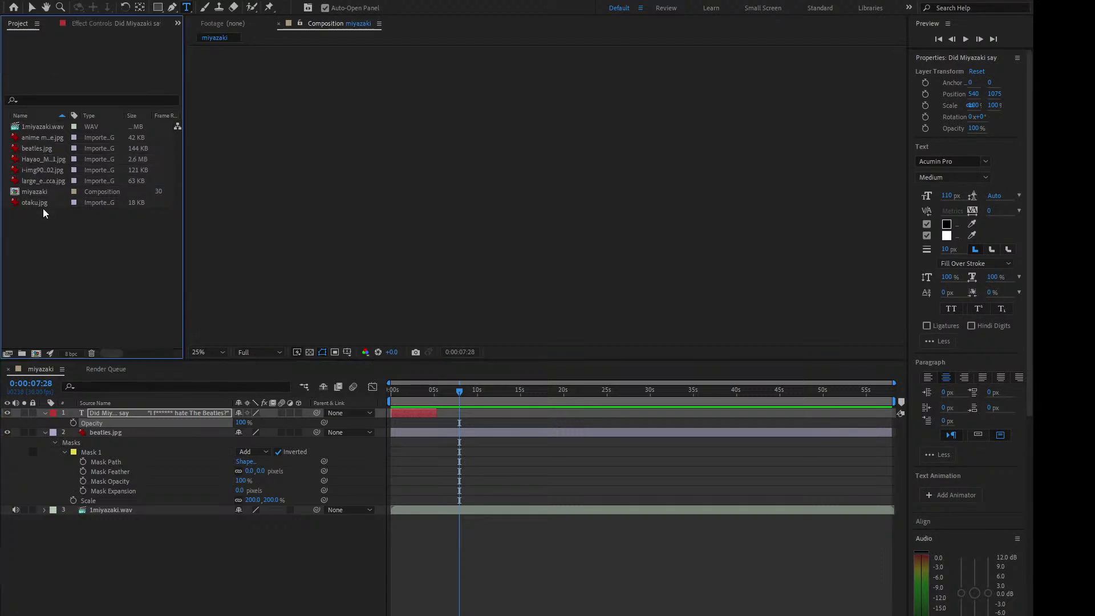
pyautogui.click(40, 151)
pyautogui.click(45, 138)
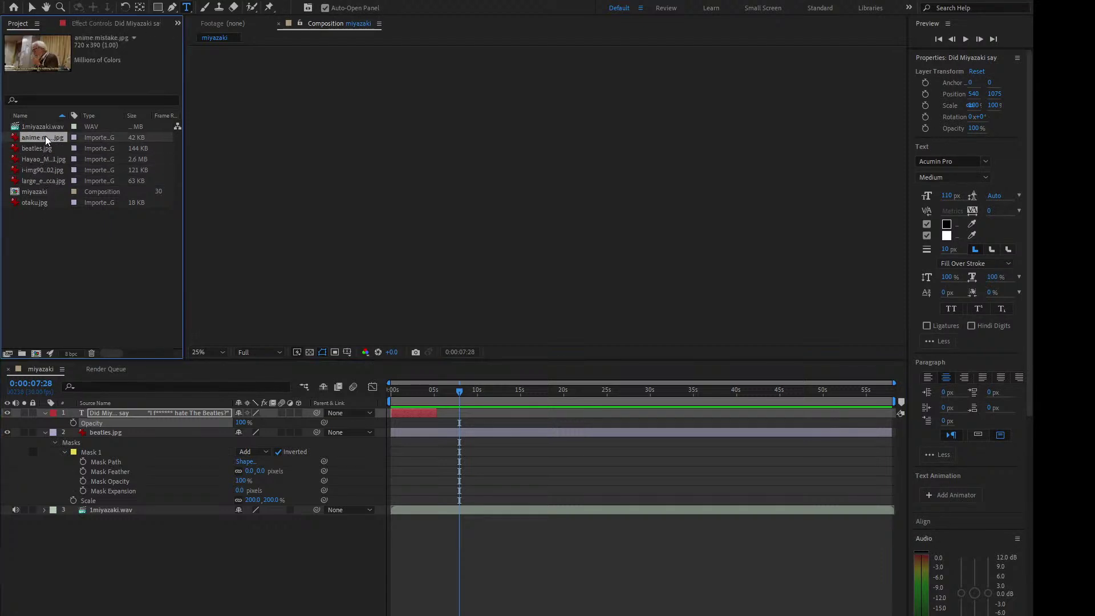
pyautogui.click(42, 203)
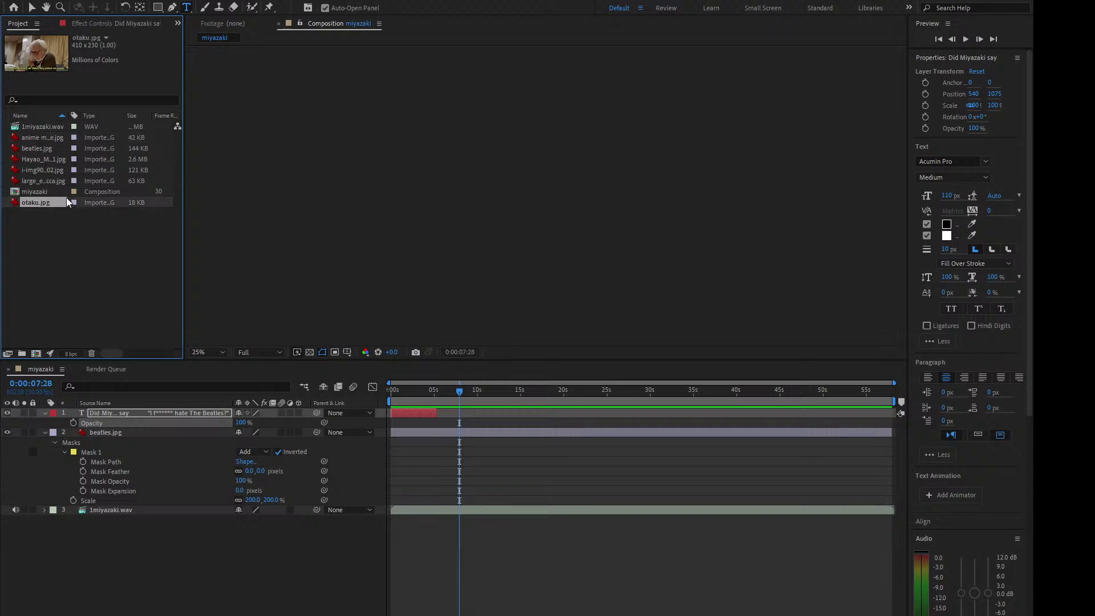
pyautogui.click(40, 160)
pyautogui.click(40, 170)
pyautogui.click(40, 179)
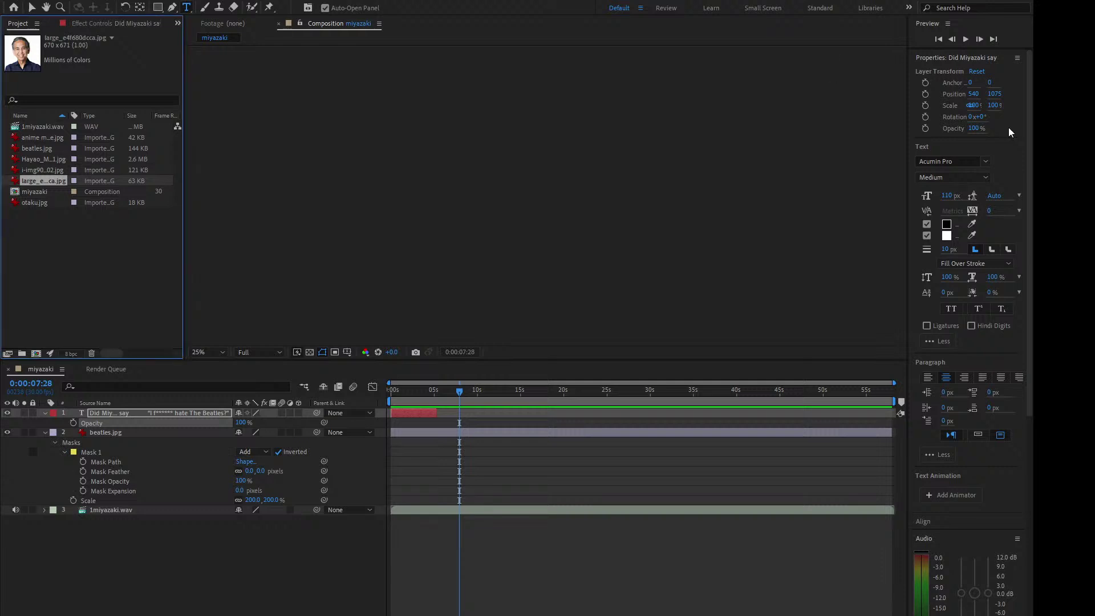
# Step: Import xeodyskqpvk81.webp and add it as the top layer, starting where the title layer ends
pyautogui.click(160, 209)
pyautogui.moveTo(228, 300); pyautogui.dragTo(465, 414)
# Step: Replay the voice-over from about 4 seconds and trim the end of the beatles.jpg layer to 0:00:07:29
pyautogui.press('space')
pyautogui.click(427, 391)
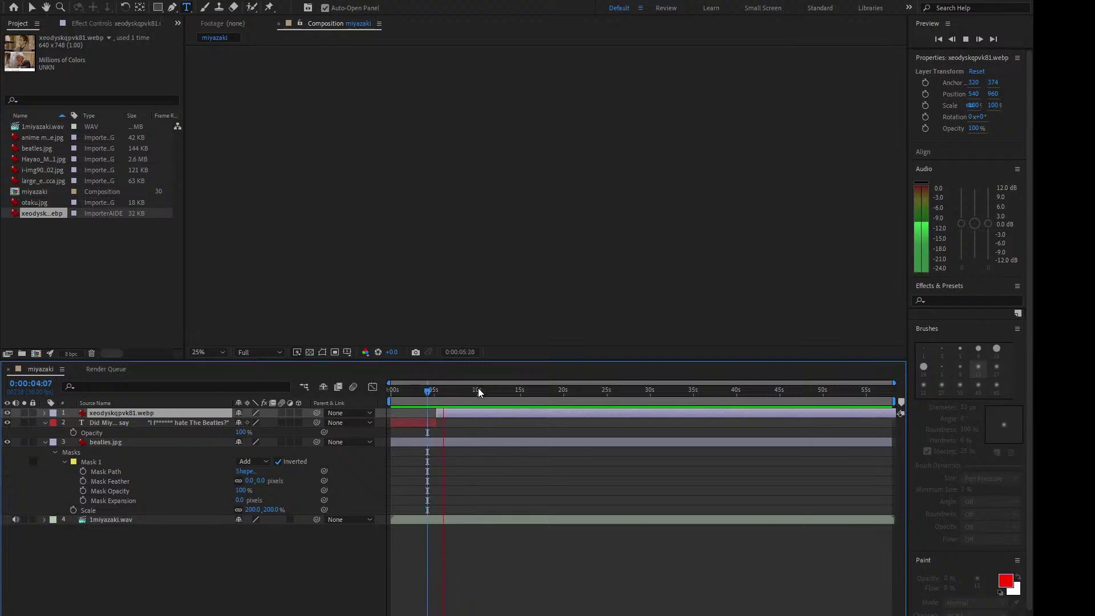
pyautogui.press('space')
pyautogui.click(464, 440)
pyautogui.hotkey('alt', ']')
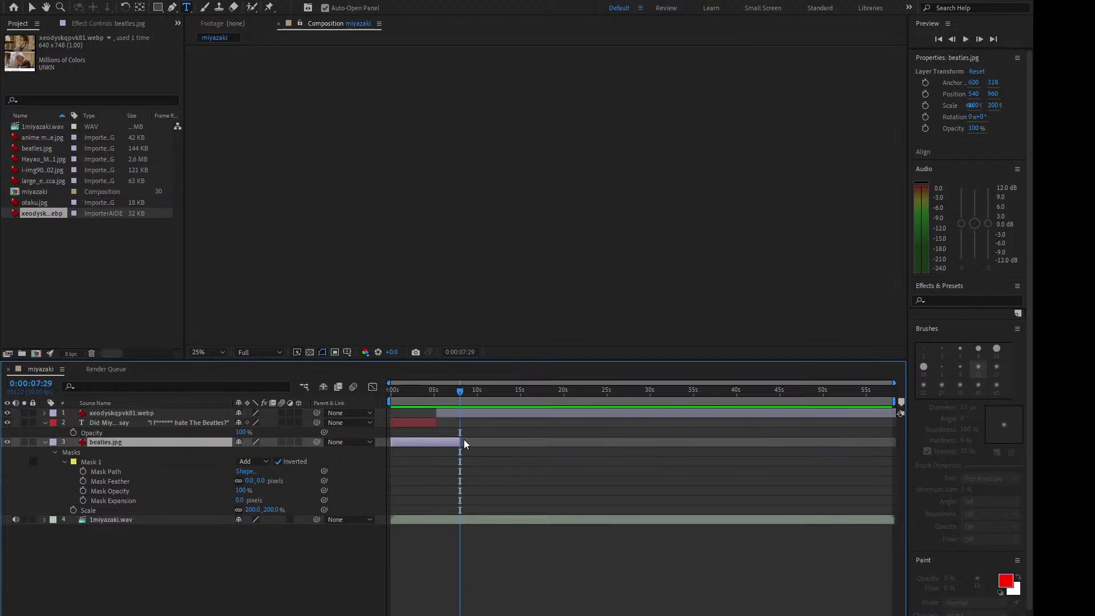
# Step: Make the xeodyskqpvk81.webp layer start at 0:00:07:29 and set its Scale to 170%
pyautogui.click(457, 415)
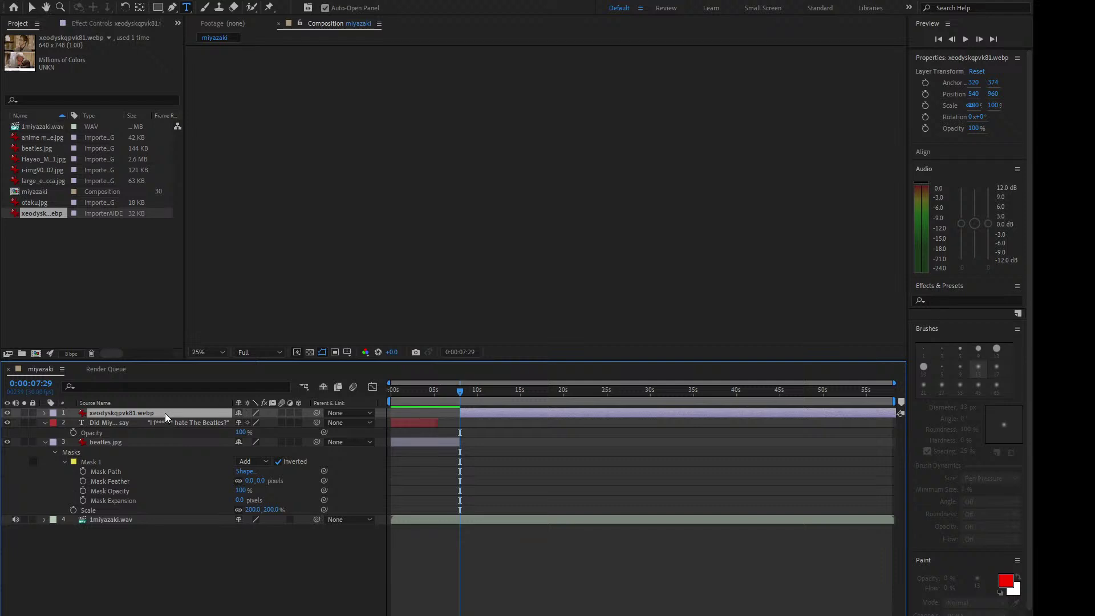
pyautogui.press('s')
pyautogui.moveTo(250, 421); pyautogui.dragTo(290, 422)
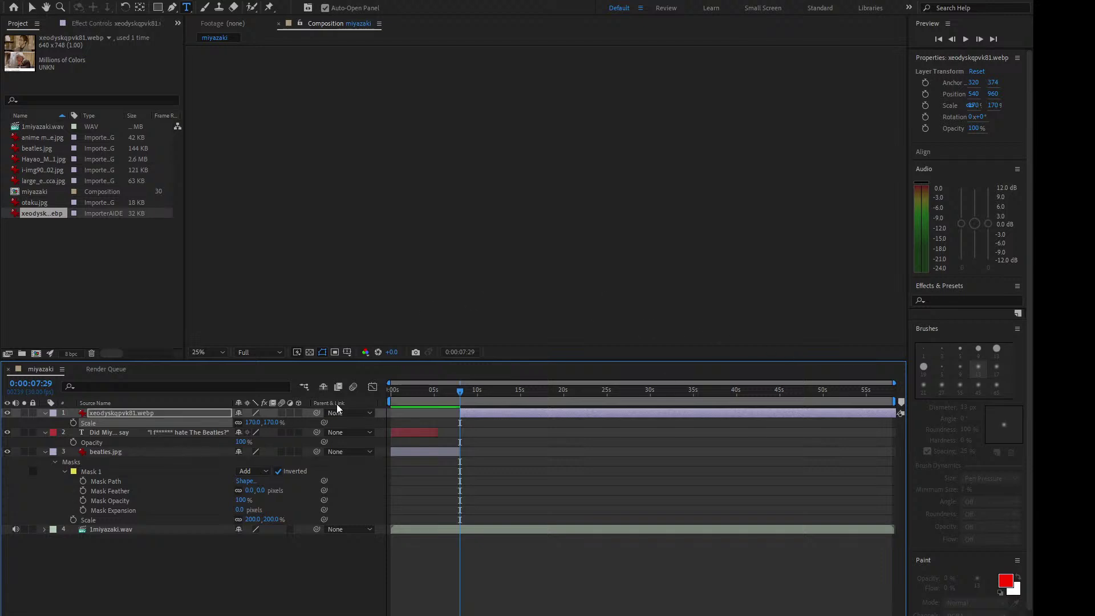
# Step: Find the end of the spoken phrase by replaying the audio and trim the xeodyskqpvk81.webp layer's end to 0:00:12:14
pyautogui.press('space')
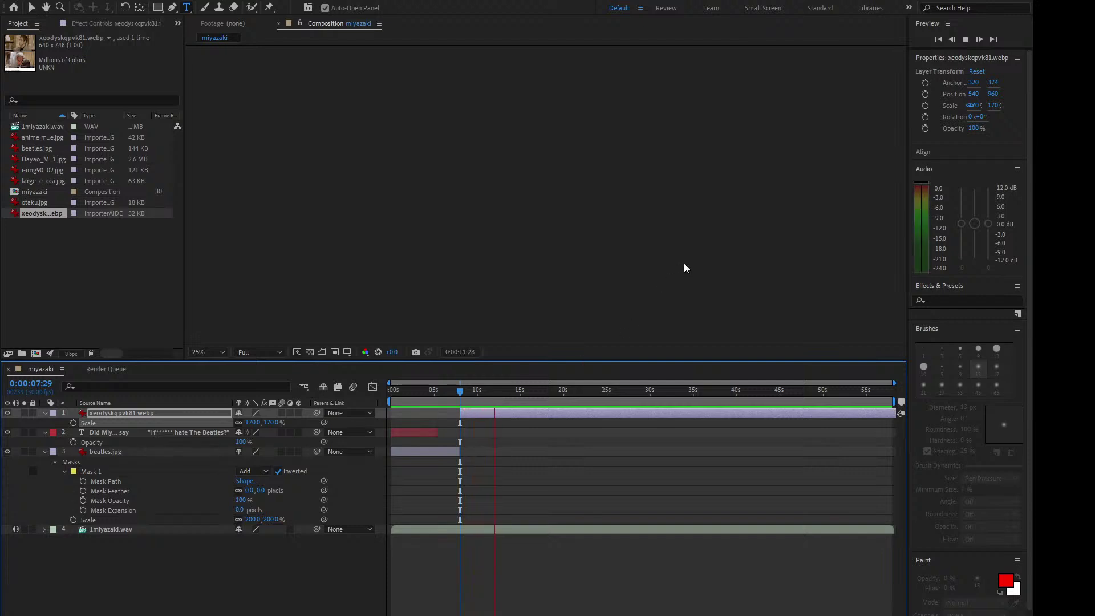
pyautogui.press('space')
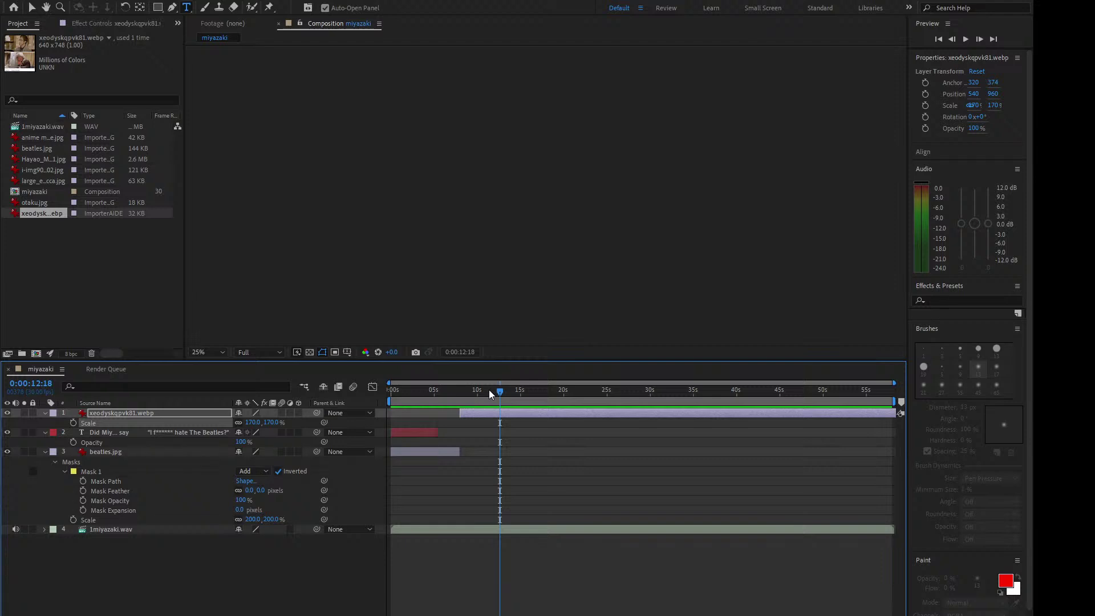
pyautogui.press('space')
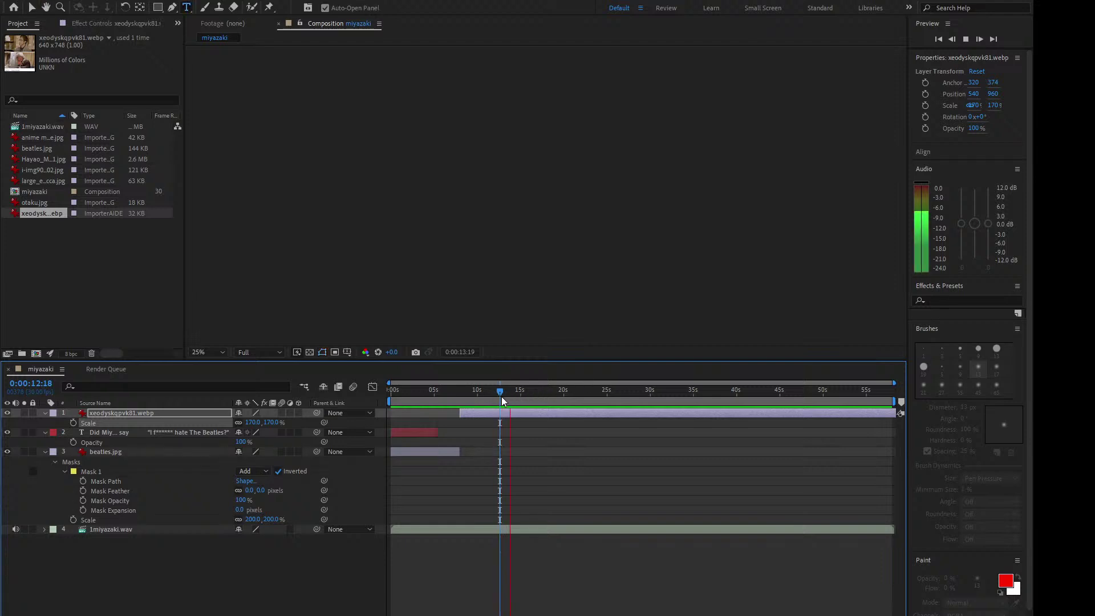
pyautogui.press('space')
pyautogui.click(498, 391)
pyautogui.press('space')
pyautogui.press('space')
pyautogui.click(493, 391)
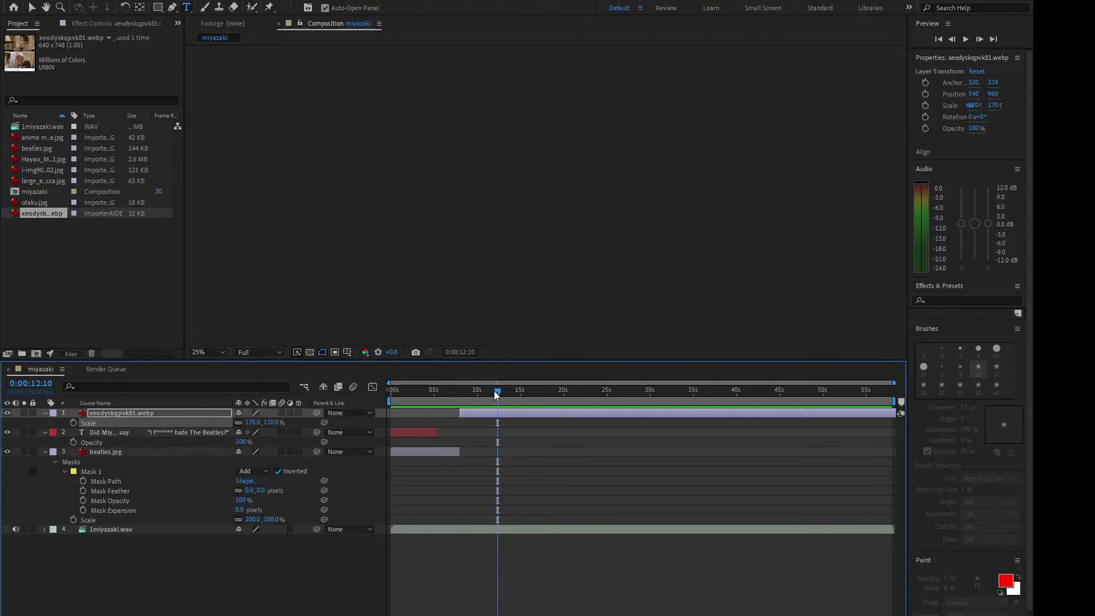
pyautogui.press('space')
pyautogui.press('space')
pyautogui.click(496, 391)
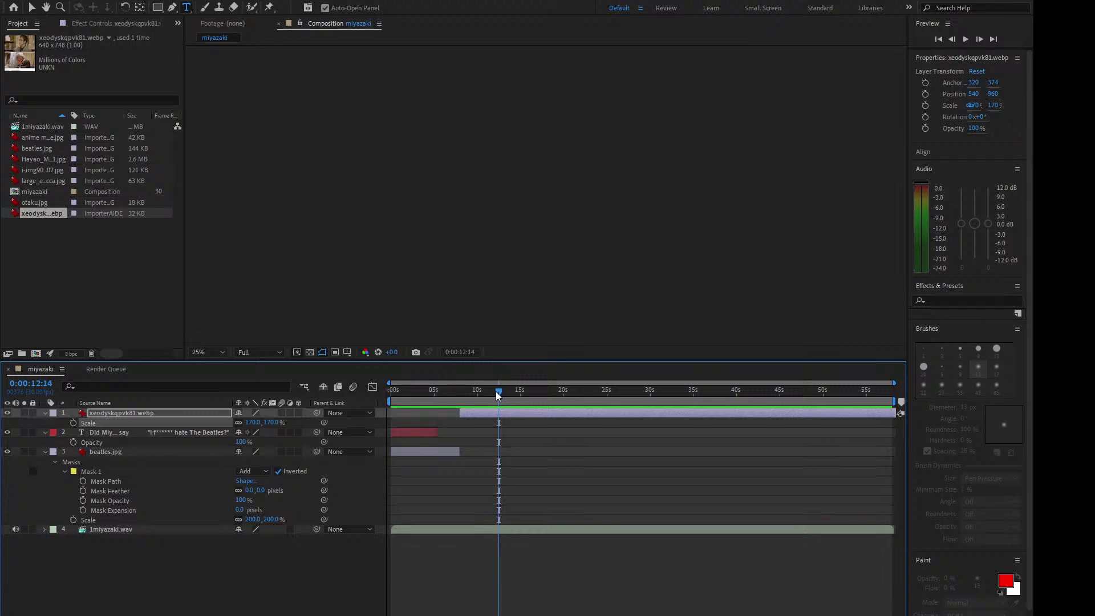
pyautogui.hotkey('alt', ']')
# Step: Duplicate the beatles.jpg layer, move the copy to the top of the stack and start it where the xeodyskqpvk81.webp layer ends
pyautogui.click(135, 454)
pyautogui.hotkey('ctrl', 'd')
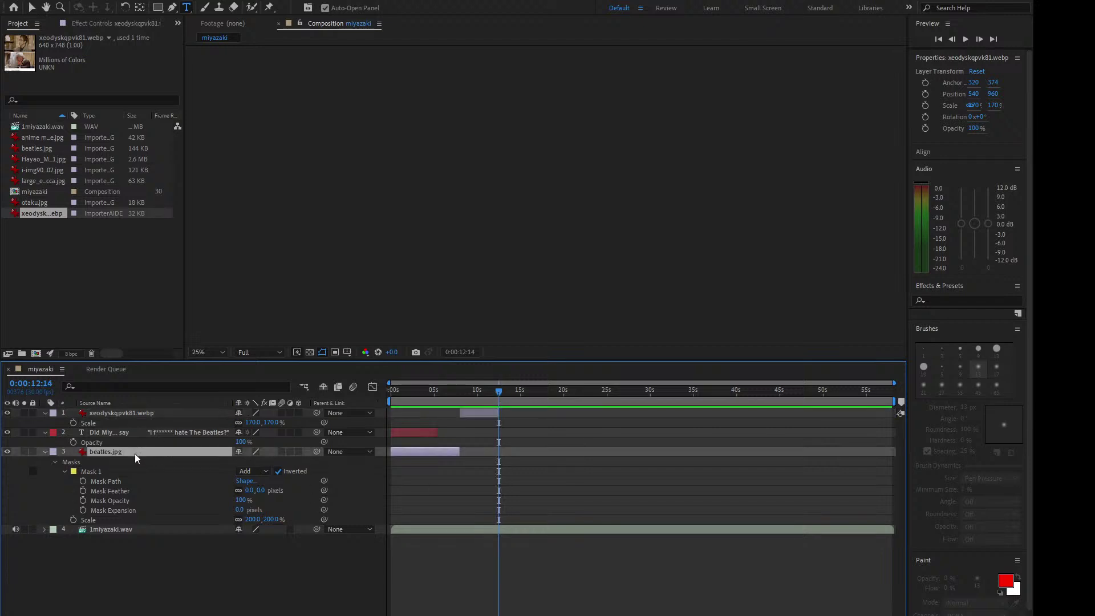
pyautogui.moveTo(135, 453); pyautogui.dragTo(125, 413)
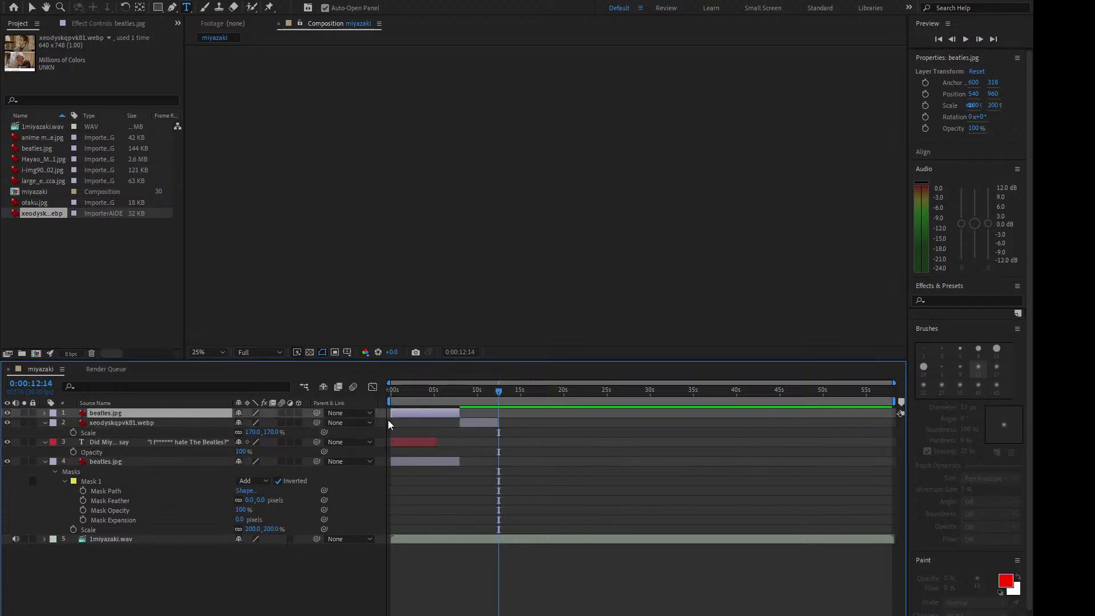
pyautogui.moveTo(428, 417); pyautogui.dragTo(537, 416)
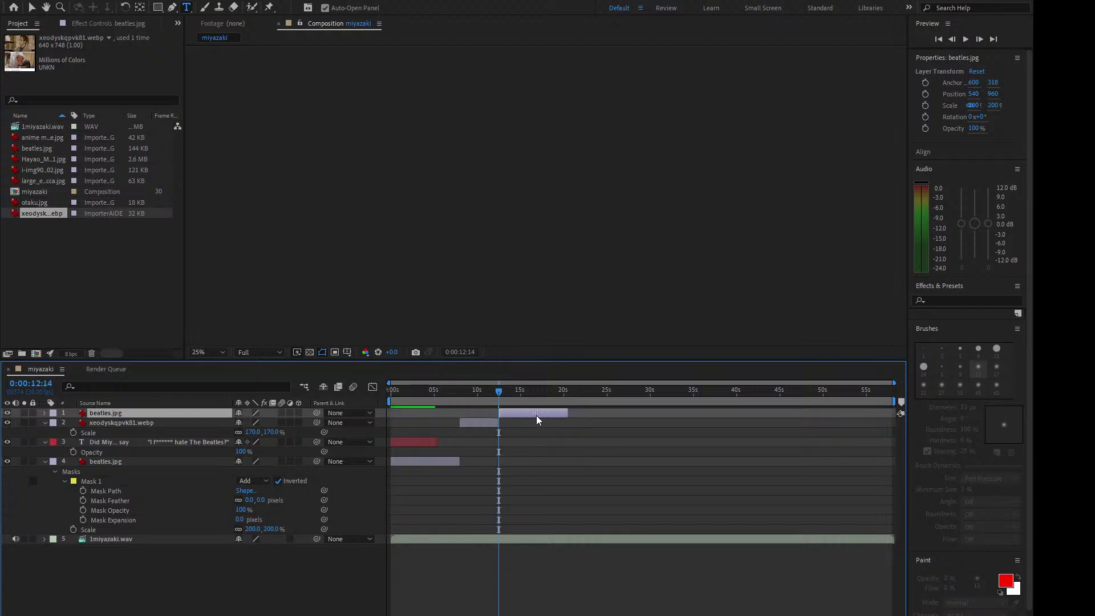
pyautogui.press(';')
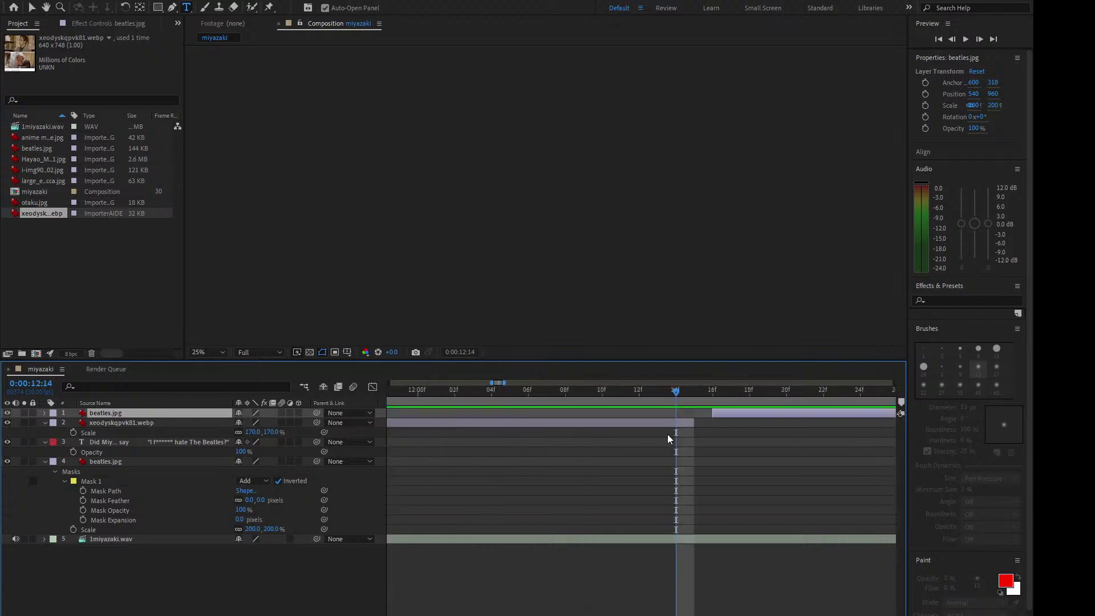
pyautogui.press('-')
pyautogui.press('-')
pyautogui.press('-')
pyautogui.press('-')
# Step: Replay the voice-over from about 11 seconds and trim the end of the duplicated beatles.jpg layer to 0:00:17:09
pyautogui.click(649, 391)
pyautogui.press('space')
pyautogui.press('-')
pyautogui.press('-')
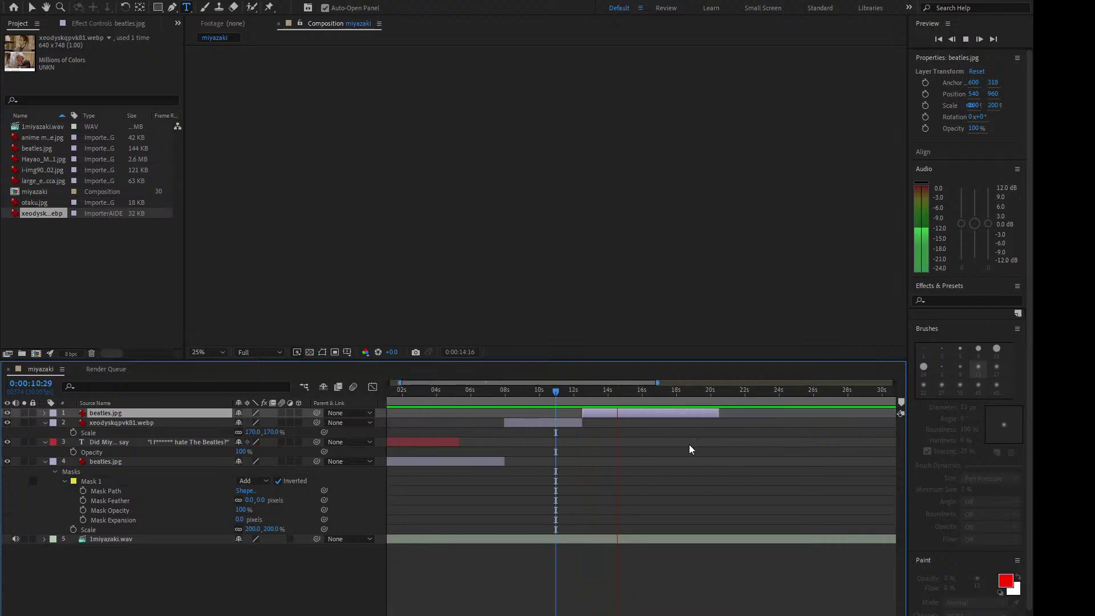
pyautogui.press('space')
pyautogui.moveTo(636, 394); pyautogui.dragTo(629, 391)
pyautogui.press('space')
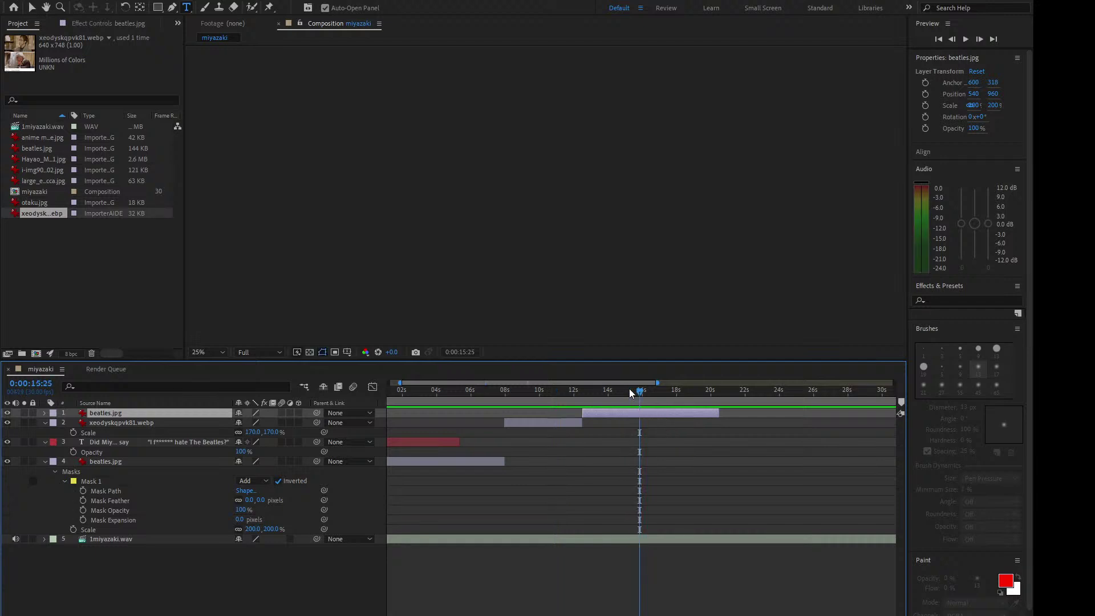
pyautogui.press('space')
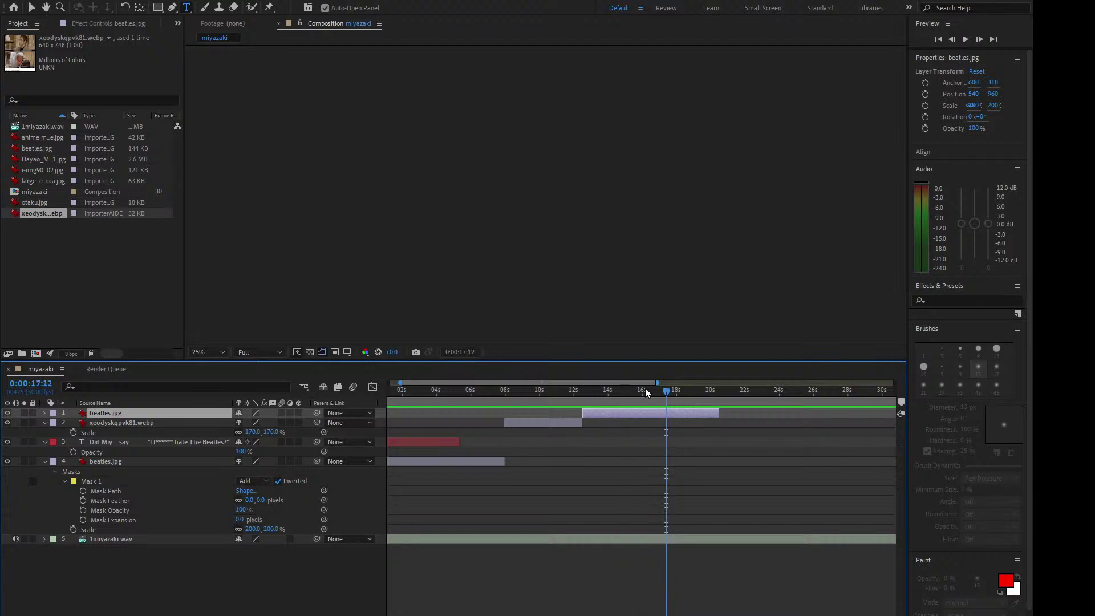
pyautogui.moveTo(673, 392); pyautogui.dragTo(664, 389)
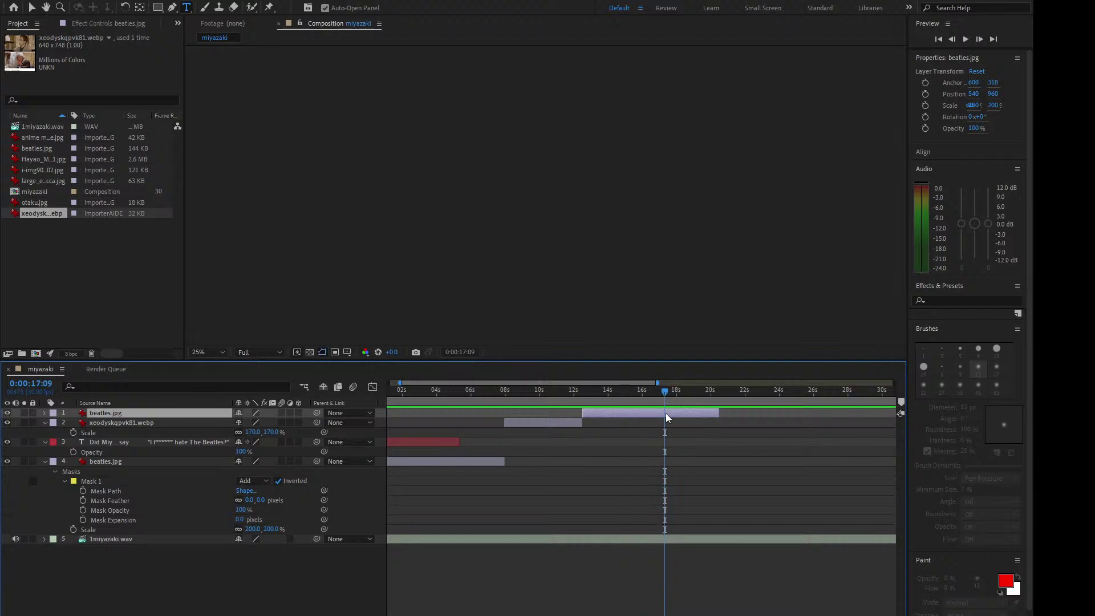
pyautogui.hotkey('alt', ']')
# Step: Add anime mistake.jpg as the top layer, starting at 0:00:17:09
pyautogui.click(31, 160)
pyautogui.moveTo(37, 138); pyautogui.dragTo(319, 415)
pyautogui.hotkey('alt', '[')
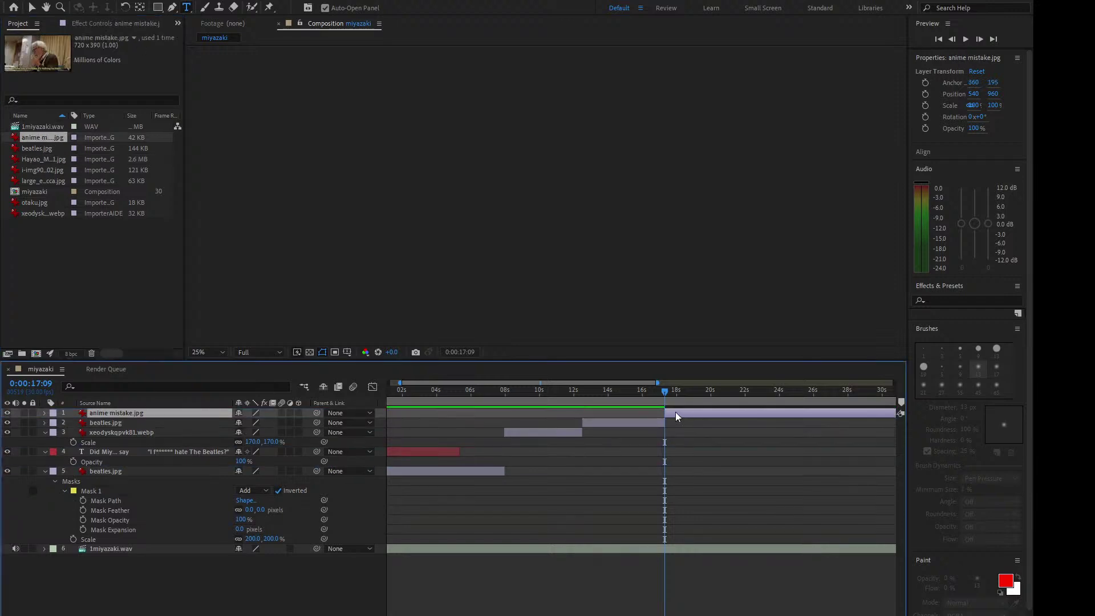
# Step: Scale the anime mistake.jpg layer up to 183%
pyautogui.press('t')
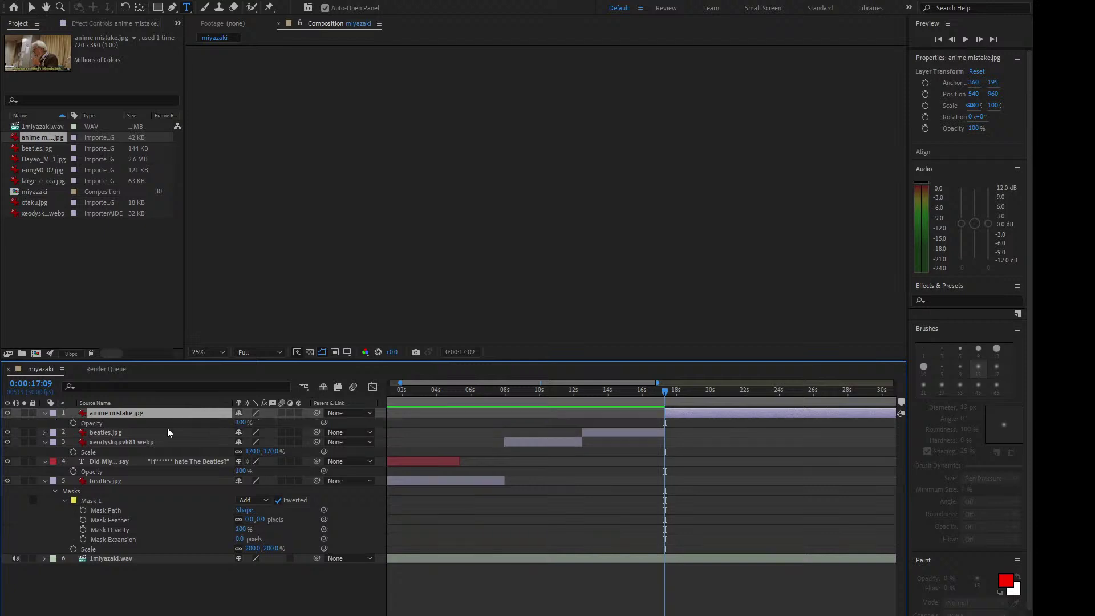
pyautogui.press('s')
pyautogui.moveTo(239, 422); pyautogui.dragTo(316, 442)
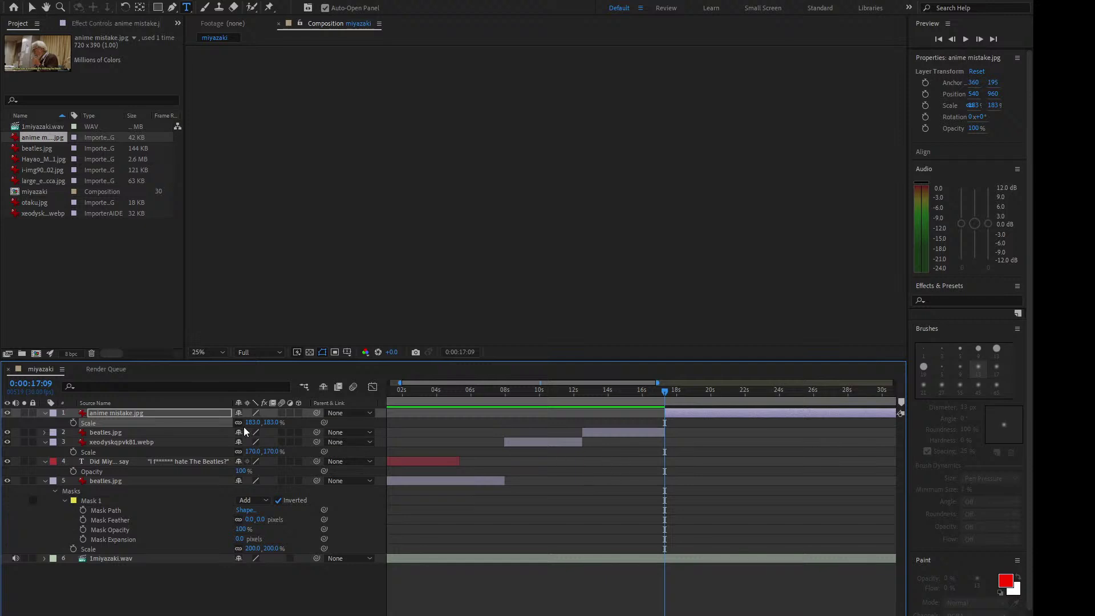
# Step: Trim the end of the second beatles.jpg layer so it meets the start of anime mistake.jpg exactly
pyautogui.keyDown('alt'); pyautogui.scroll(5, 680, 433); pyautogui.keyUp('alt')
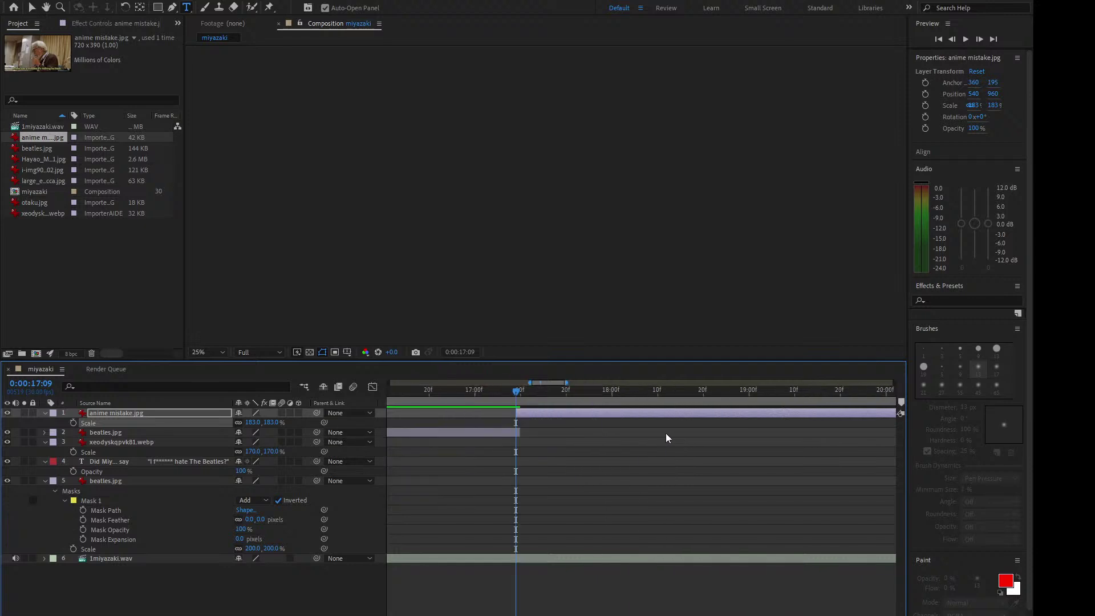
pyautogui.click(471, 430)
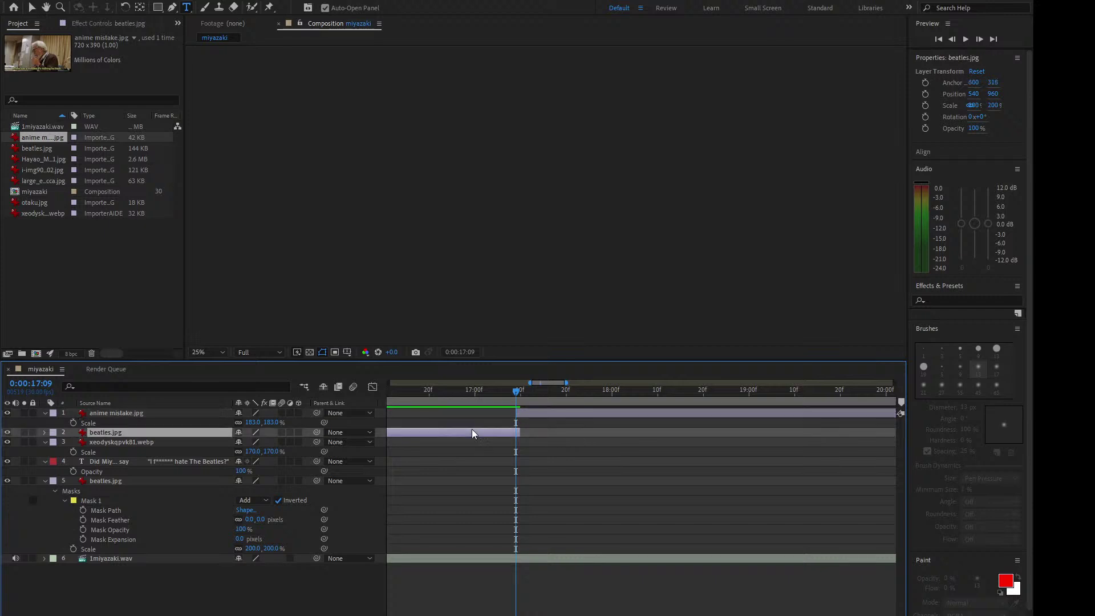
pyautogui.moveTo(519, 433); pyautogui.dragTo(516, 432)
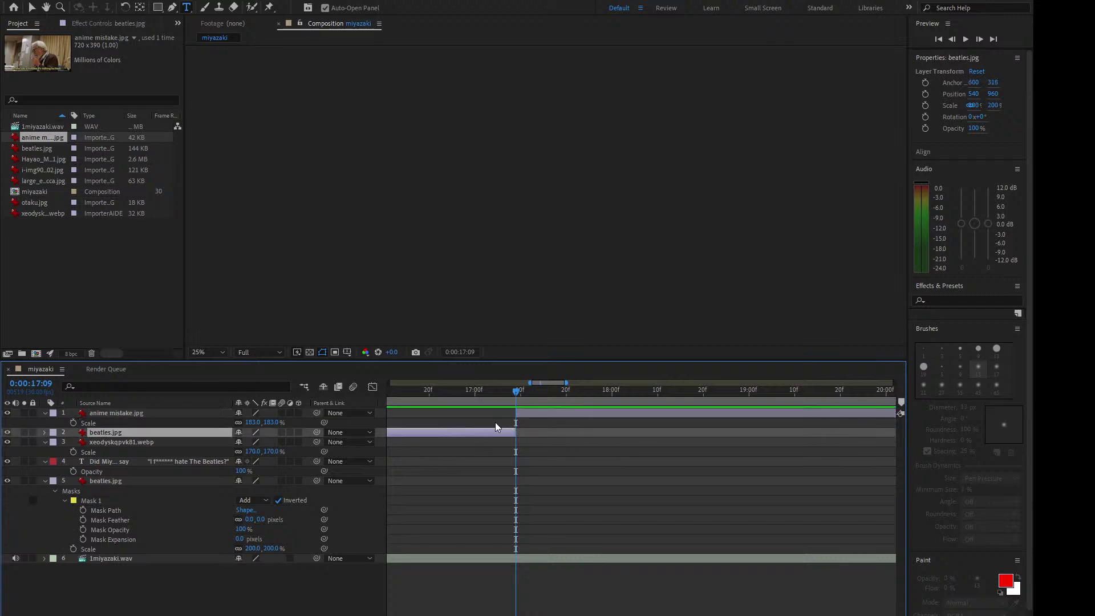
# Step: Replay the voice-over leading into the anime mistake.jpg section and trim that layer's end to 0:00:19:29
pyautogui.moveTo(453, 392); pyautogui.dragTo(385, 397)
pyautogui.keyDown('alt'); pyautogui.scroll(-3, 384, 397); pyautogui.keyUp('alt')
pyautogui.press('space')
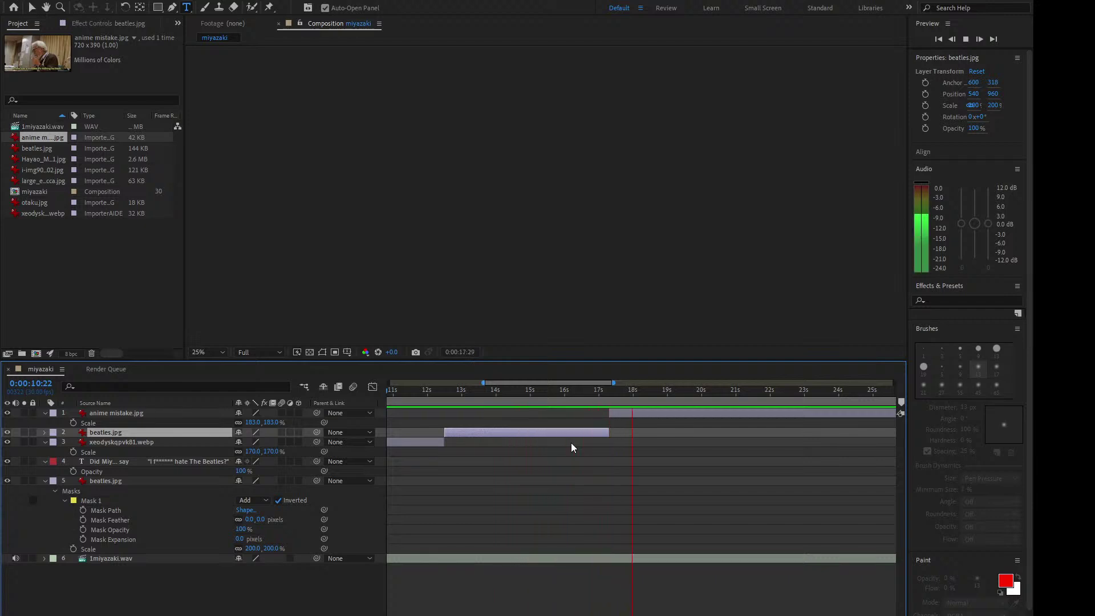
pyautogui.click(698, 393)
pyautogui.hotkey('alt', ']')
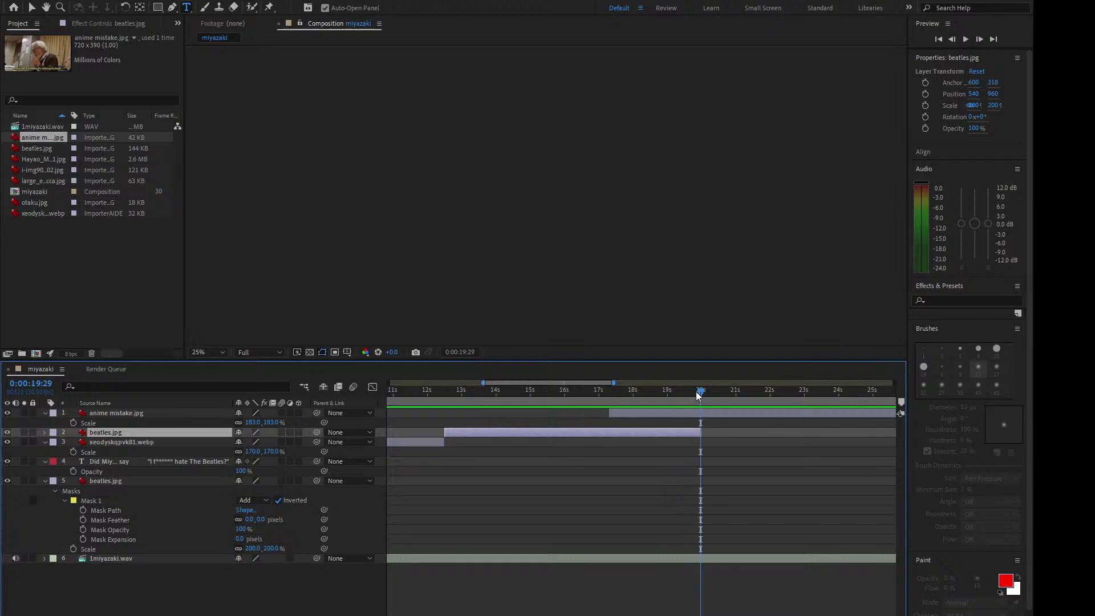
pyautogui.hotkey('ctrl', 'z')
pyautogui.click(191, 412)
pyautogui.hotkey('alt', ']')
pyautogui.press('space')
pyautogui.press('space')
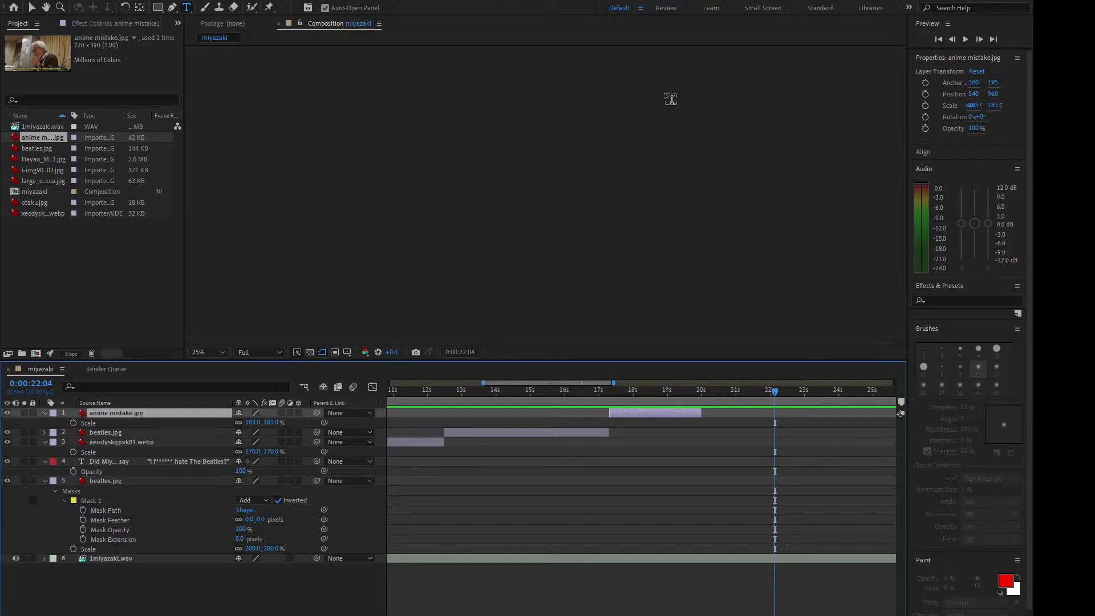
# Step: Import the MV5BYTk…_V1_.jpg image and add it as the top layer, starting at 0:00:20:00
pyautogui.moveTo(1083, 273); pyautogui.dragTo(98, 276)
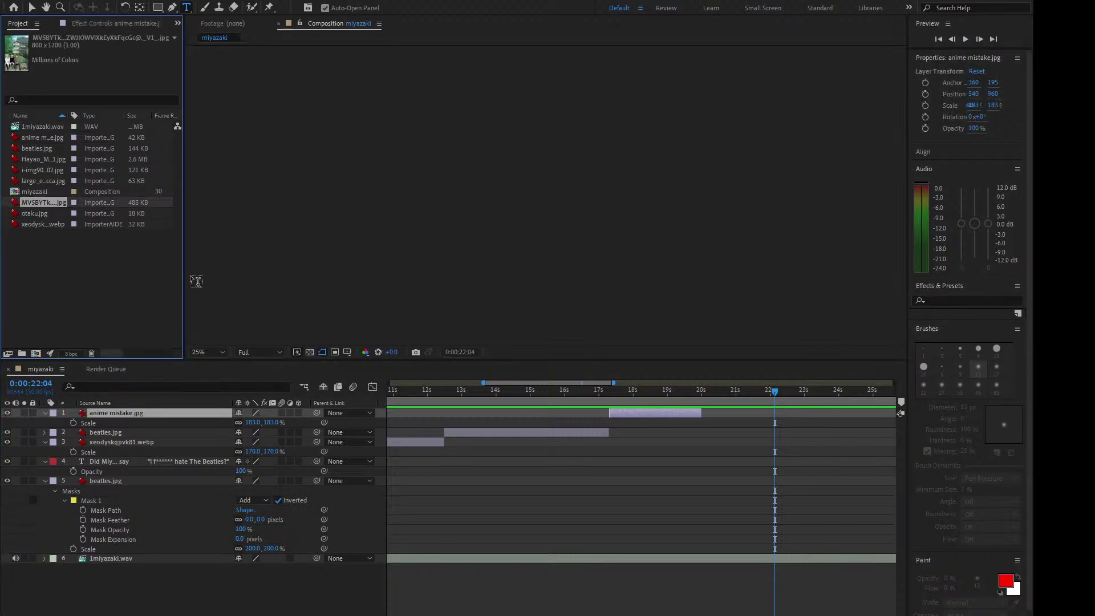
pyautogui.moveTo(50, 200); pyautogui.dragTo(267, 411)
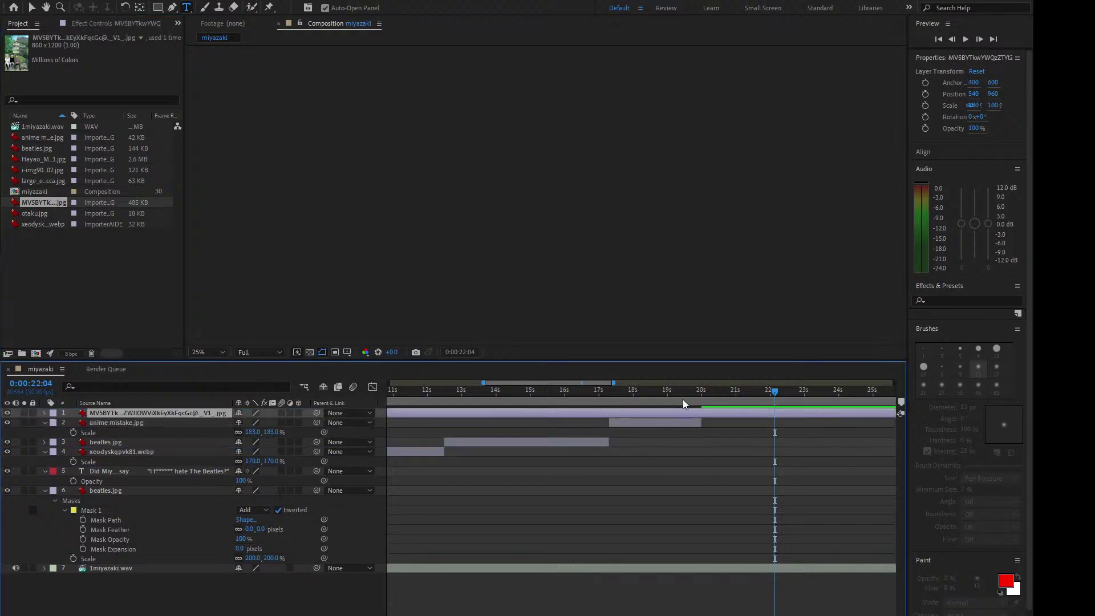
pyautogui.moveTo(698, 393); pyautogui.dragTo(701, 397)
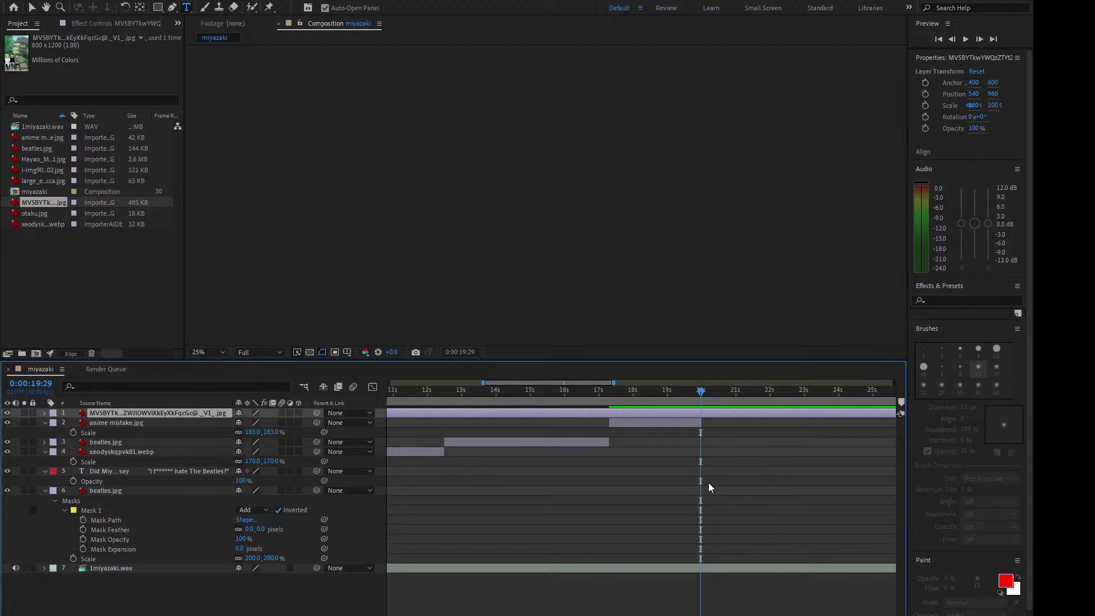
pyautogui.press('=')
pyautogui.press('=')
pyautogui.press('=')
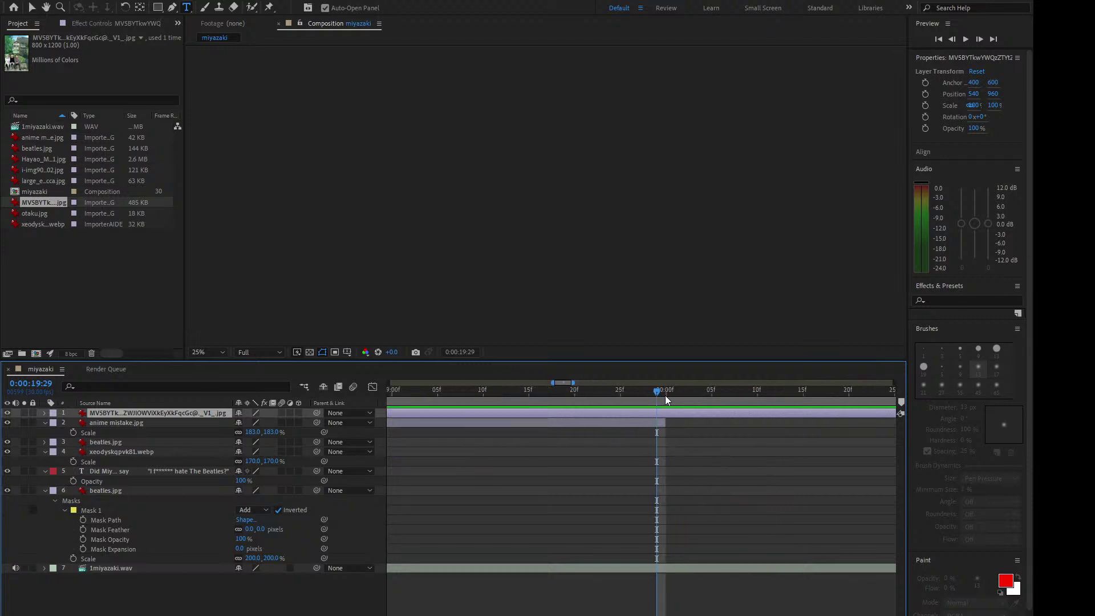
pyautogui.click(665, 395)
pyautogui.hotkey('alt', '[')
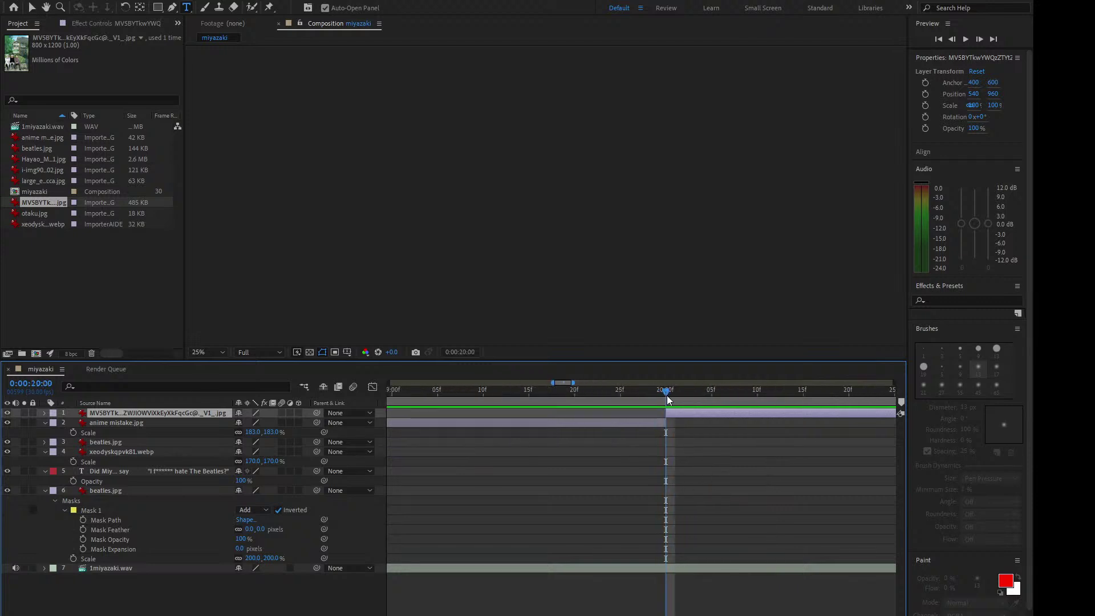
# Step: Scale the MV5BYTk…_V1_.jpg layer up to 135%
pyautogui.press('-')
pyautogui.press('-')
pyautogui.press('-')
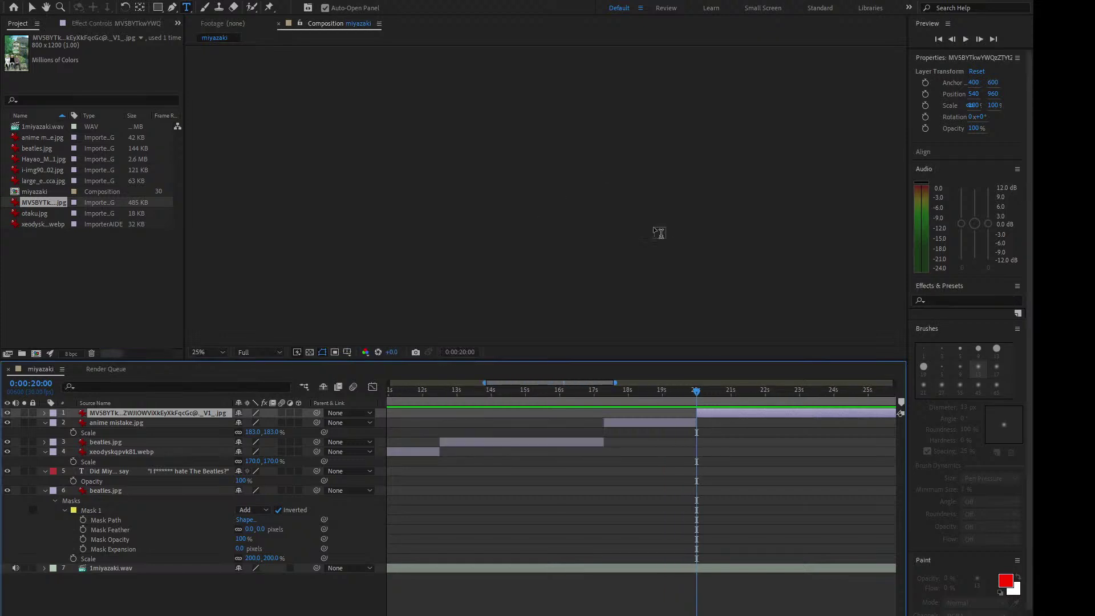
pyautogui.press('v')
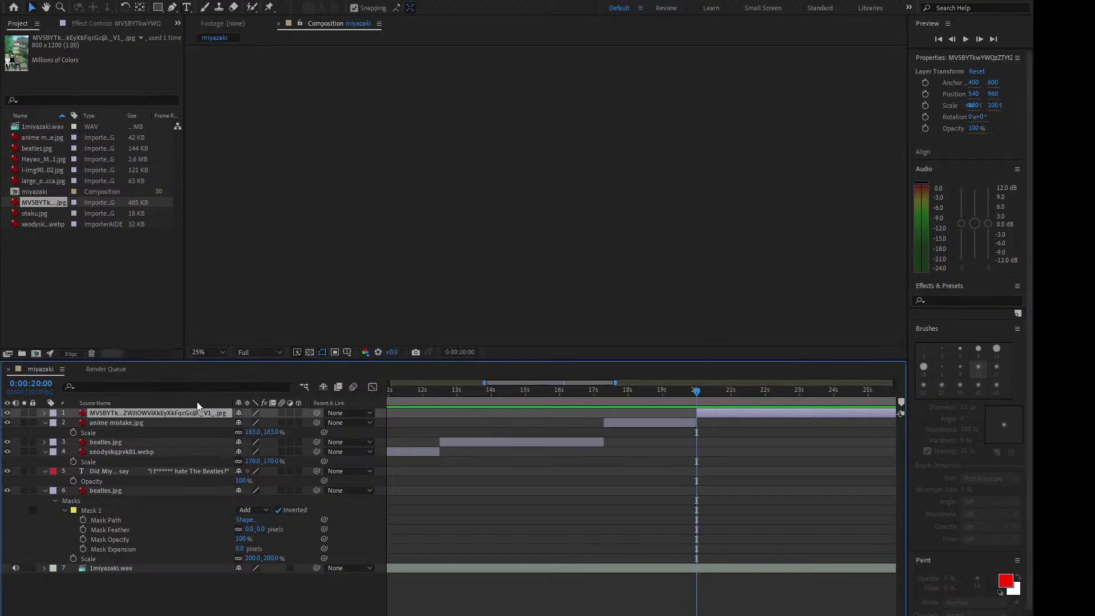
pyautogui.press('s')
pyautogui.moveTo(249, 422); pyautogui.dragTo(269, 422)
pyautogui.click(769, 262)
pyautogui.scroll(2, 629, 176)
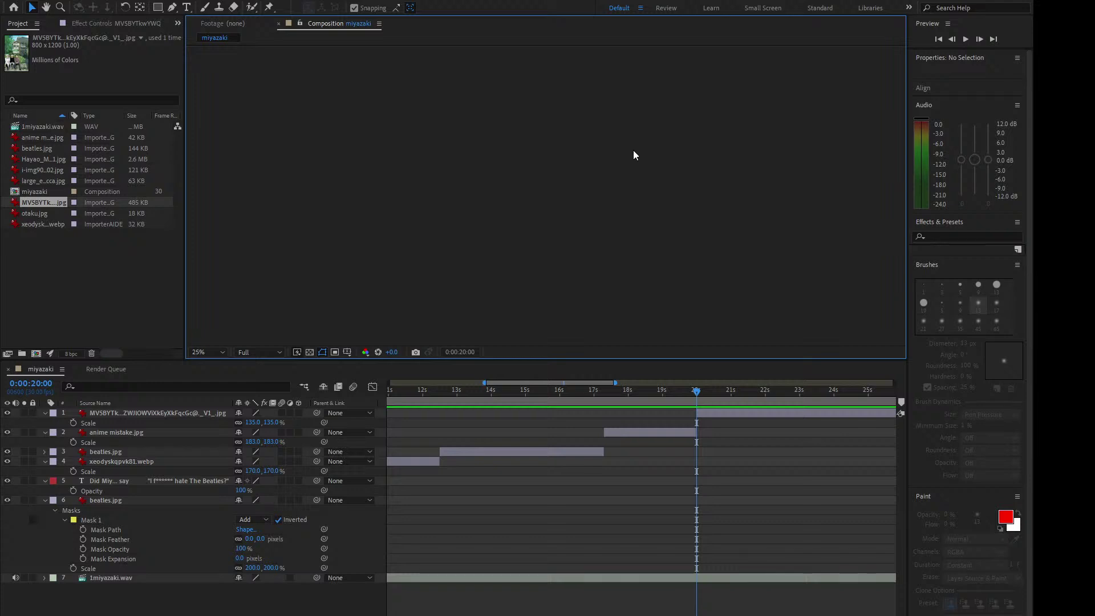
# Step: Replay the voice-over from 0:00:19:11 and add otaku.jpg as the top layer, starting at 0:00:24:06
pyautogui.moveTo(698, 391); pyautogui.dragTo(677, 394)
pyautogui.press('space')
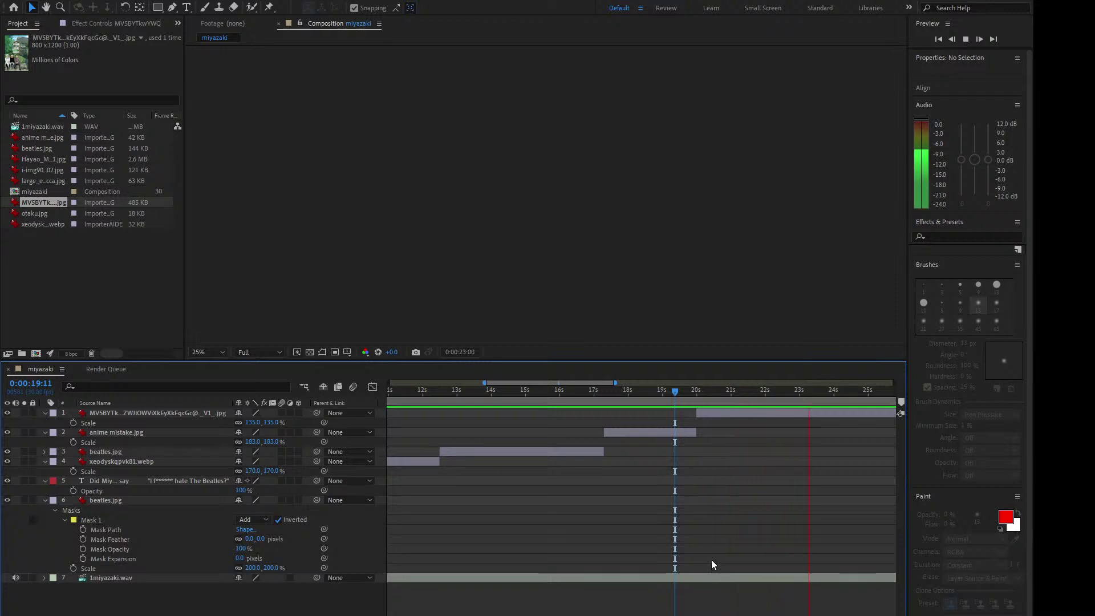
pyautogui.press('space')
pyautogui.moveTo(827, 391); pyautogui.dragTo(840, 392)
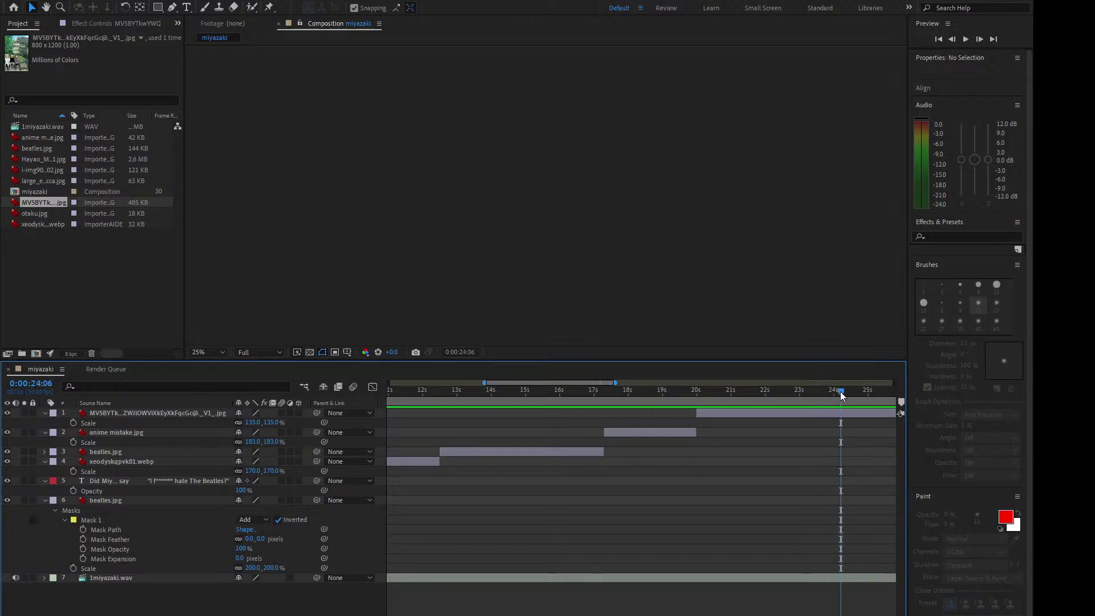
pyautogui.click(792, 412)
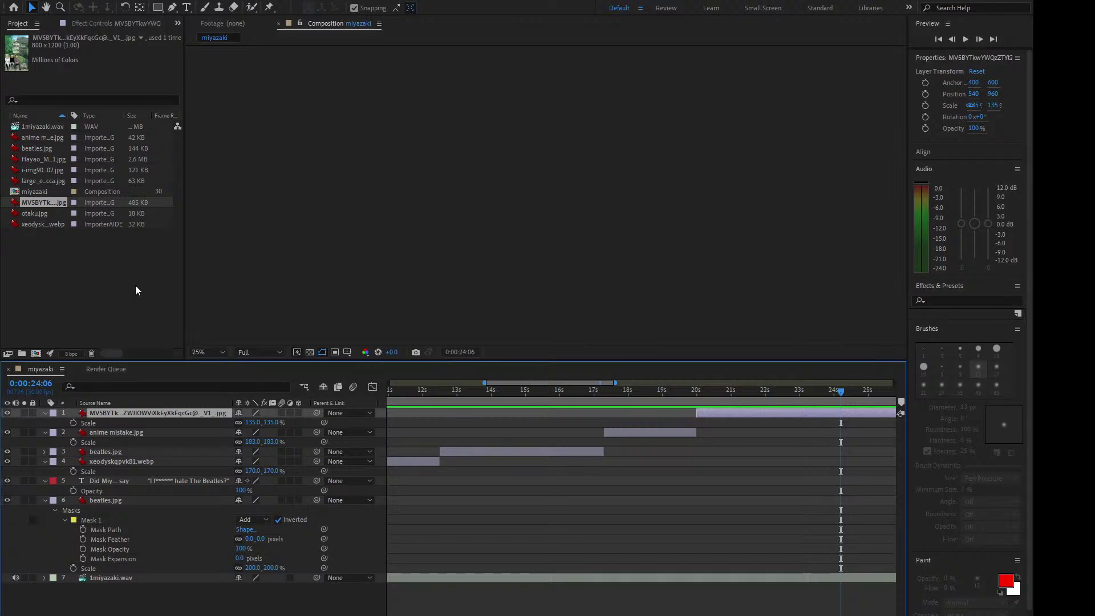
pyautogui.moveTo(39, 213); pyautogui.dragTo(229, 415)
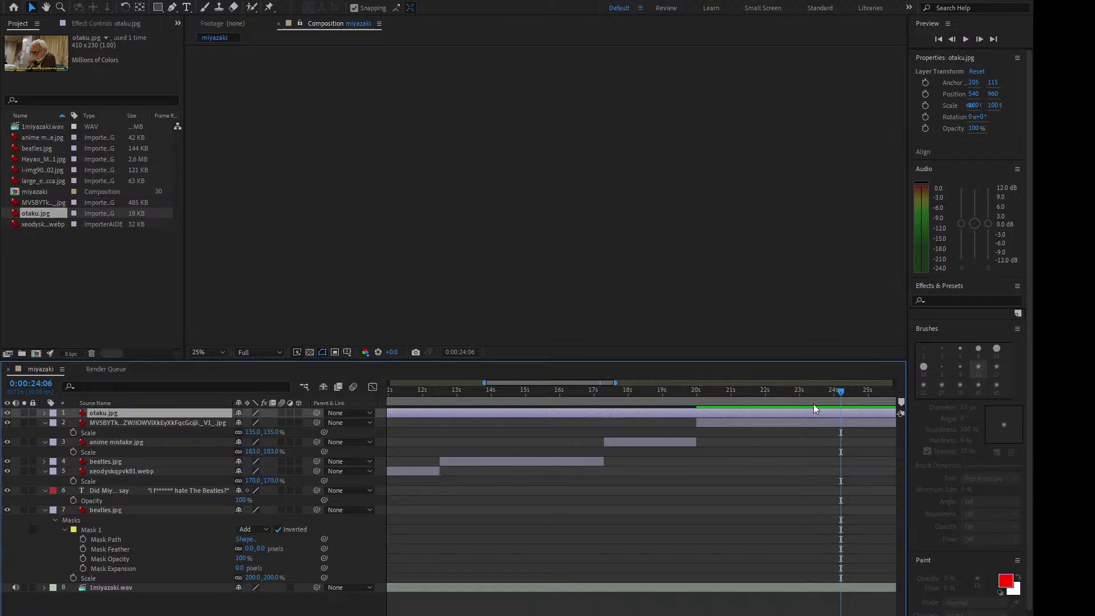
pyautogui.hotkey('alt', '[')
# Step: Enlarge the otaku.jpg layer by testing scale values from 140% through 262%, and settle on 265%
pyautogui.press('t')
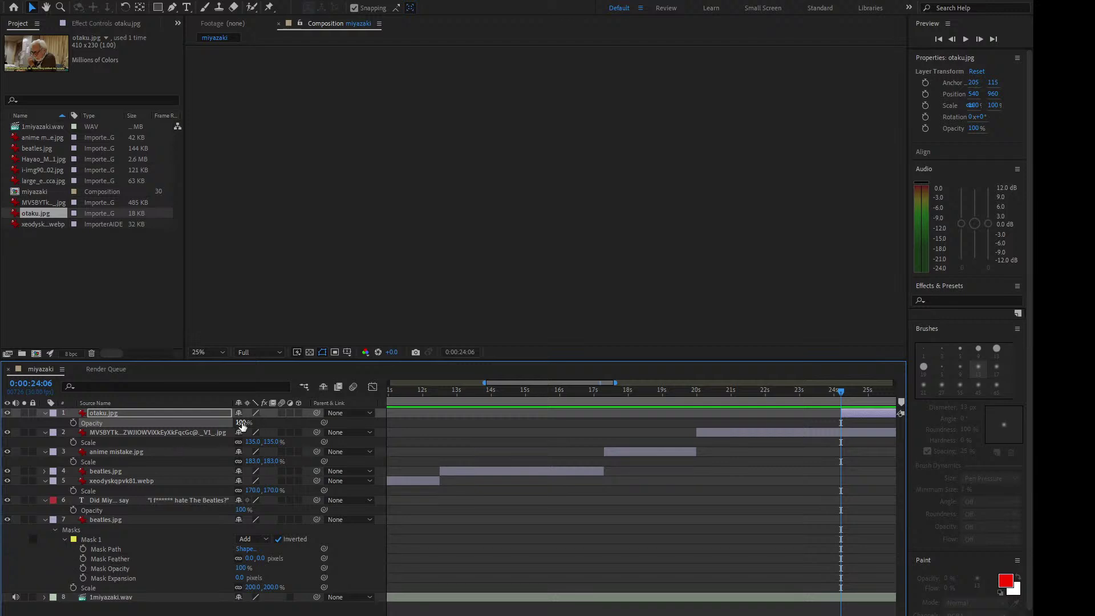
pyautogui.press('s')
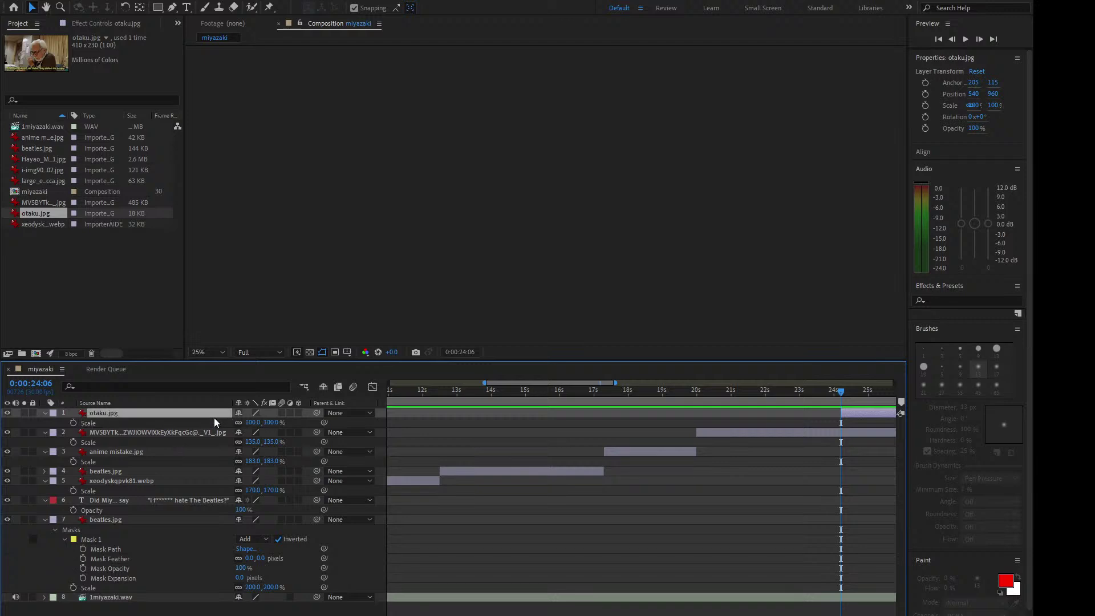
pyautogui.click(247, 422)
pyautogui.write('140')
pyautogui.press('Return')
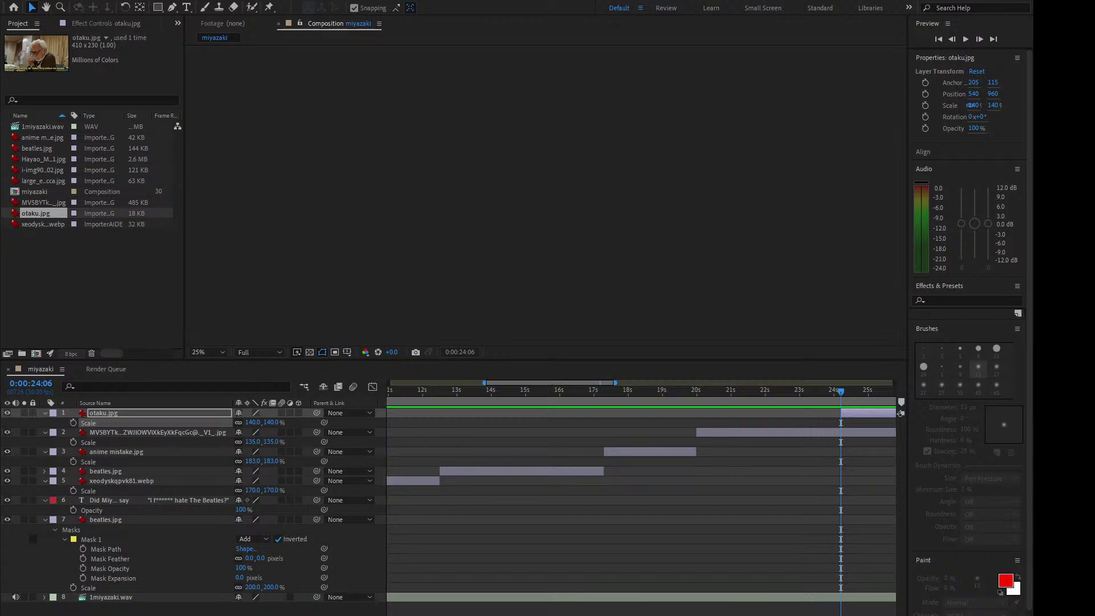
pyautogui.click(251, 422)
pyautogui.write('160')
pyautogui.press('Return')
pyautogui.click(253, 423)
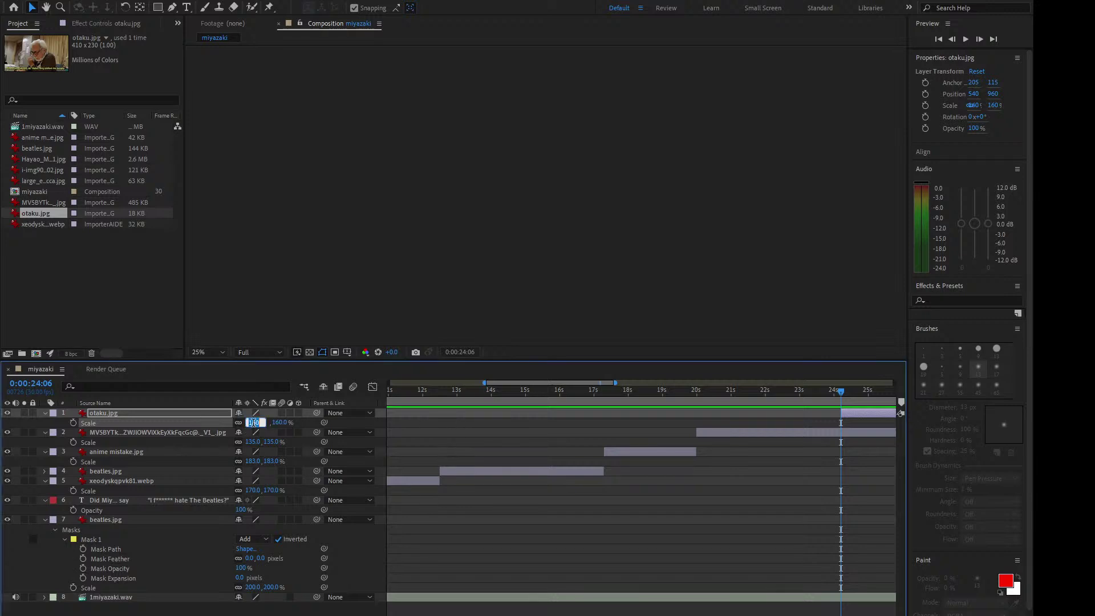
pyautogui.write('180')
pyautogui.press('Return')
pyautogui.click(253, 422)
pyautogui.write('250')
pyautogui.press('Return')
pyautogui.click(252, 423)
pyautogui.write('260')
pyautogui.press('Return')
pyautogui.click(253, 423)
pyautogui.write('262')
pyautogui.press('Return')
pyautogui.click(254, 422)
pyautogui.write('265')
pyautogui.press('Return')
pyautogui.click(826, 179)
# Step: Trim the end of the MV5BYTk…_V1_.jpg layer to meet the start of otaku.jpg at 0:00:24:06
pyautogui.click(833, 435)
pyautogui.hotkey('alt', ']')
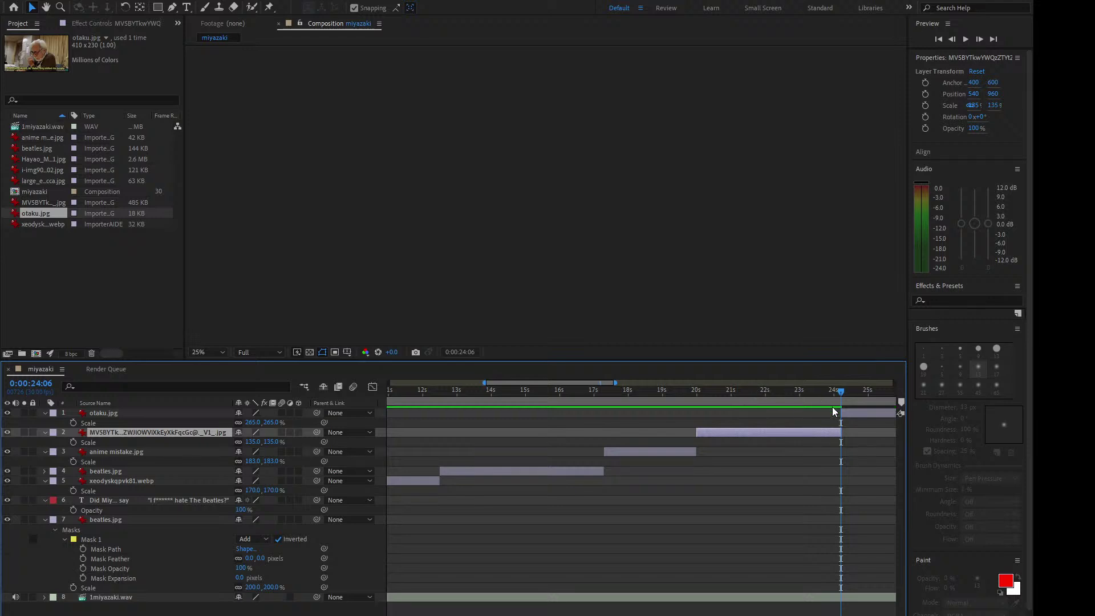
pyautogui.press(';')
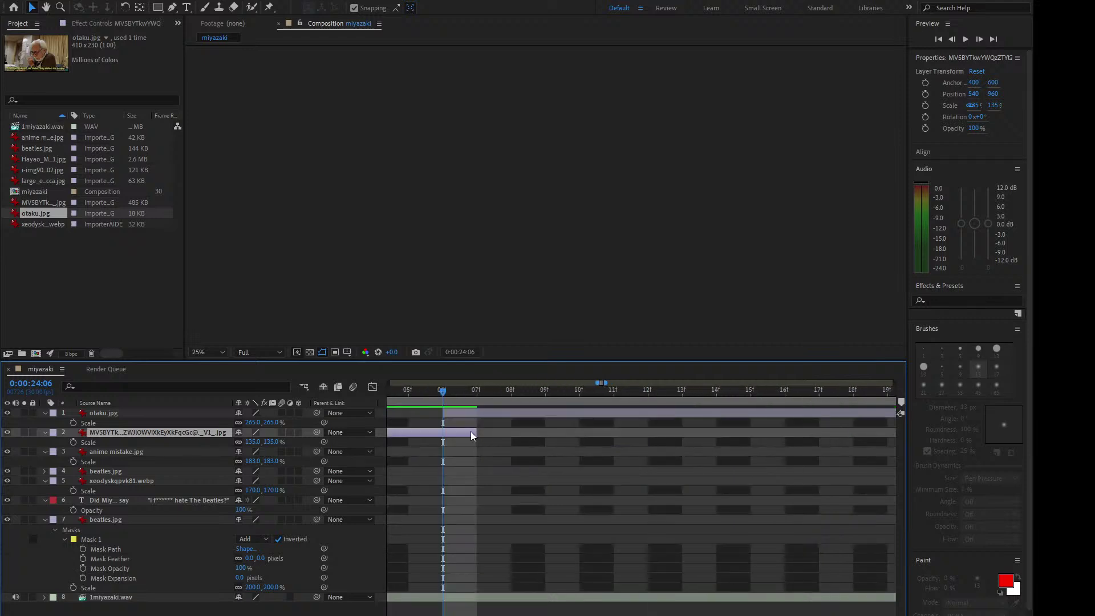
pyautogui.press(';')
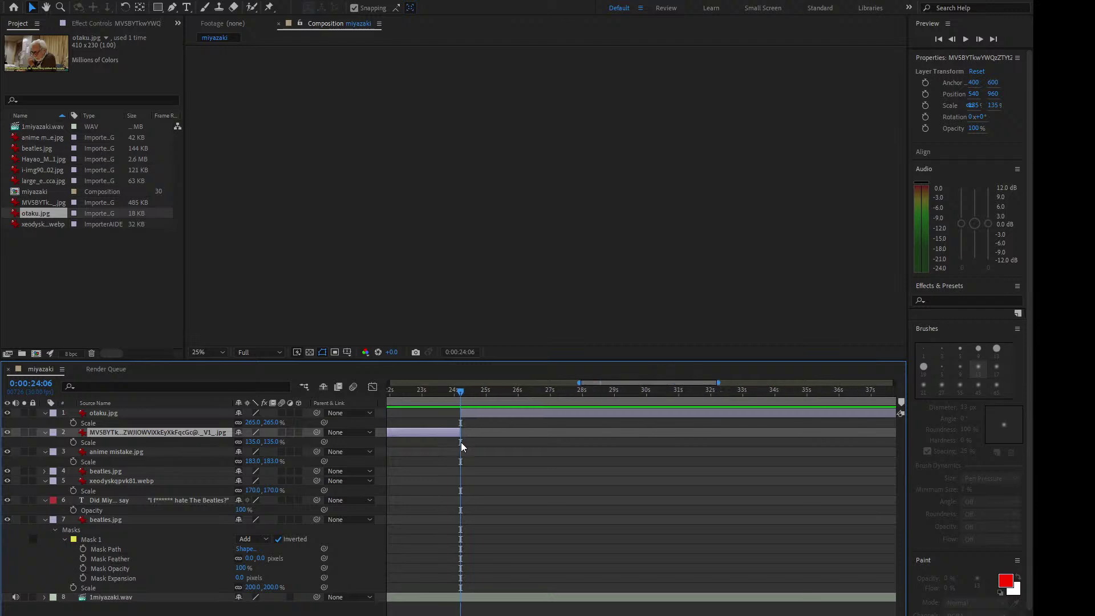
# Step: Replay the voice-over around 19 seconds and move the cut between anime mistake.jpg and the MV5BYTk…_V1_.jpg layer to 0:00:19:27
pyautogui.hscroll(-4, 460, 443)
pyautogui.click(398, 389)
pyautogui.press('space')
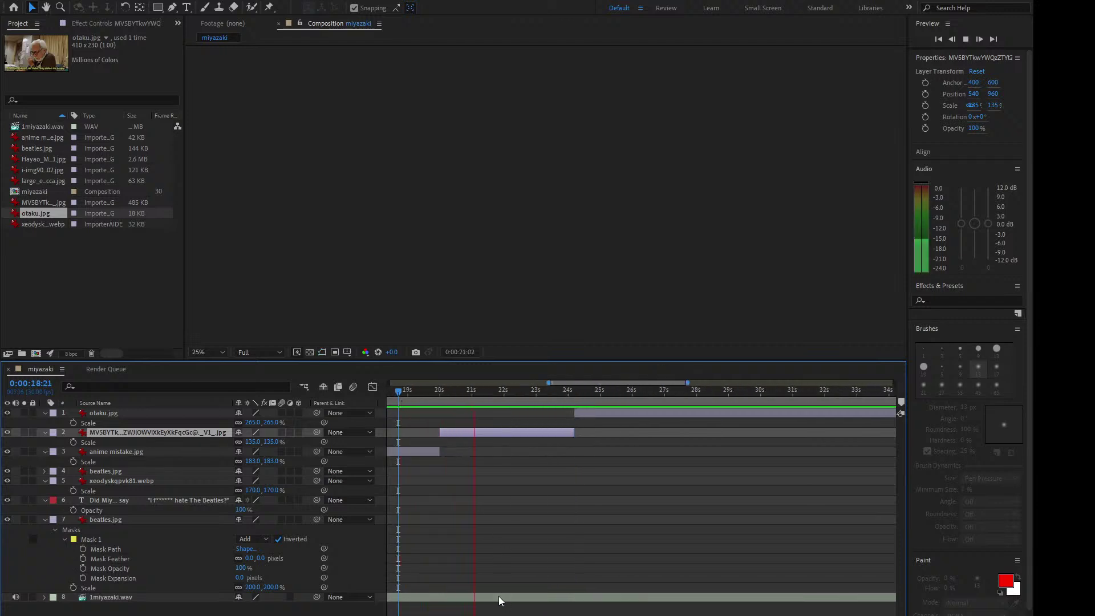
pyautogui.click(414, 390)
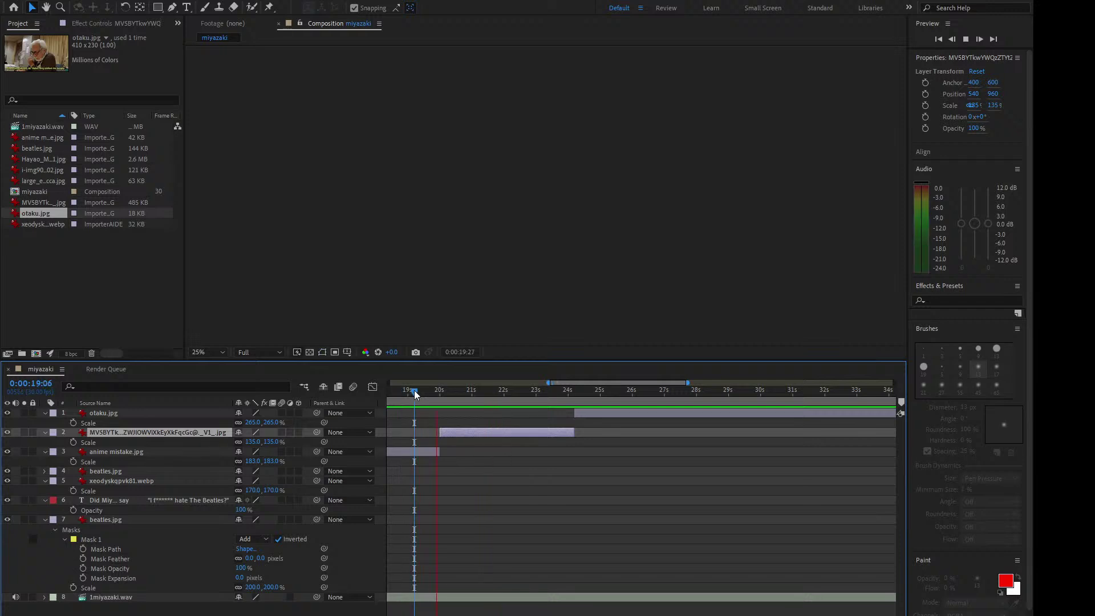
pyautogui.press('space')
pyautogui.scroll(5, 428, 453)
pyautogui.scroll(5, 427, 453)
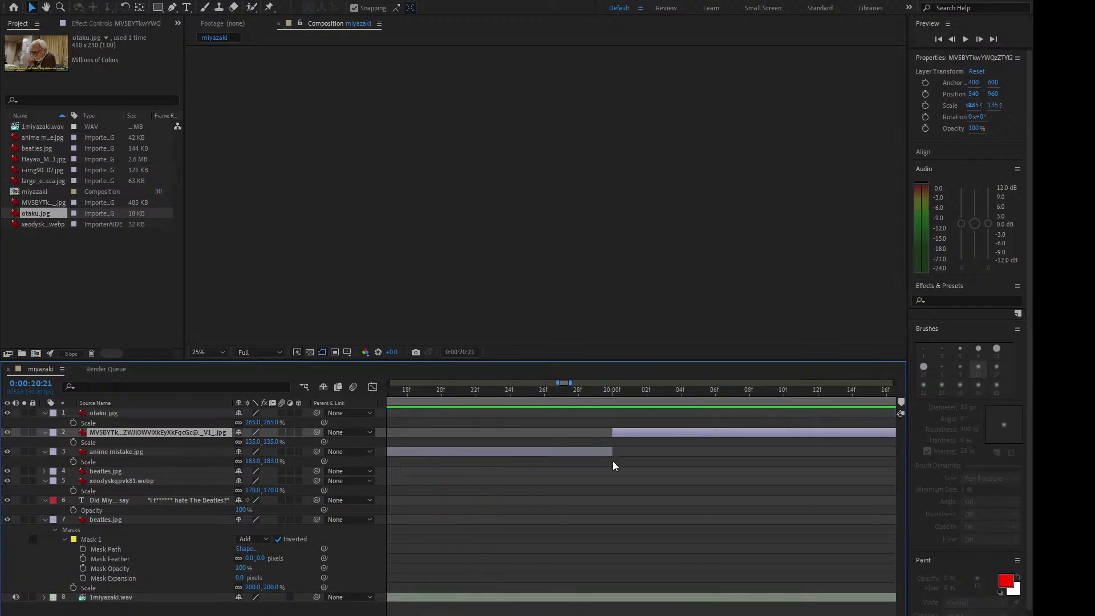
pyautogui.click(593, 451)
pyautogui.moveTo(588, 452); pyautogui.dragTo(553, 429)
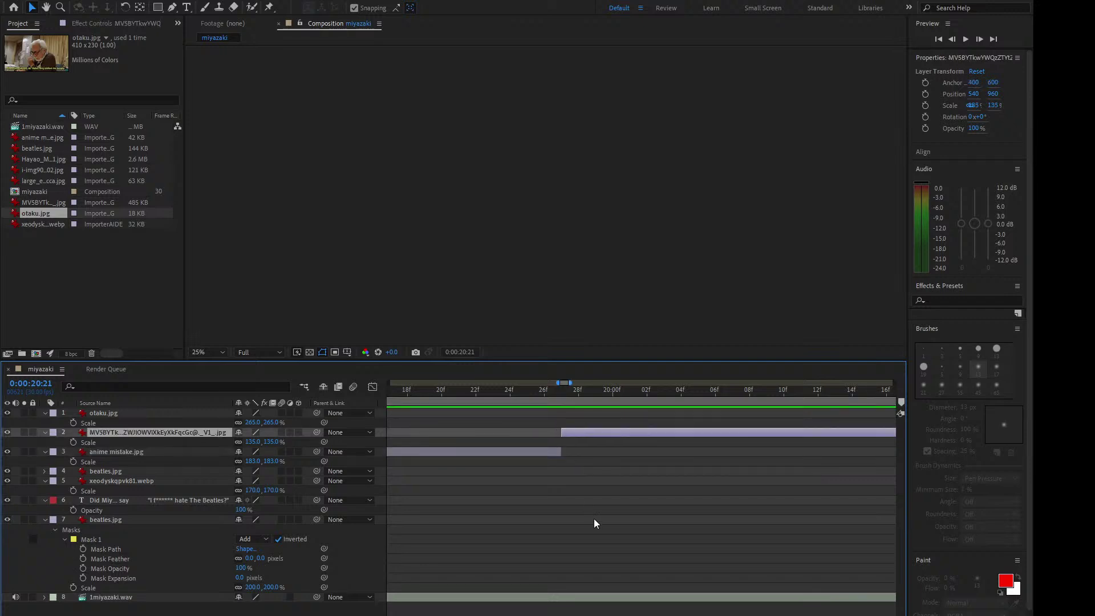
# Step: Replay the voice-over from 0:00:18:04 and try shifting the cut between anime mistake.jpg and the MV5BYTk…_V1_.jpg layer slightly later
pyautogui.scroll(-10, 594, 518)
pyautogui.click(550, 395)
pyautogui.press('space')
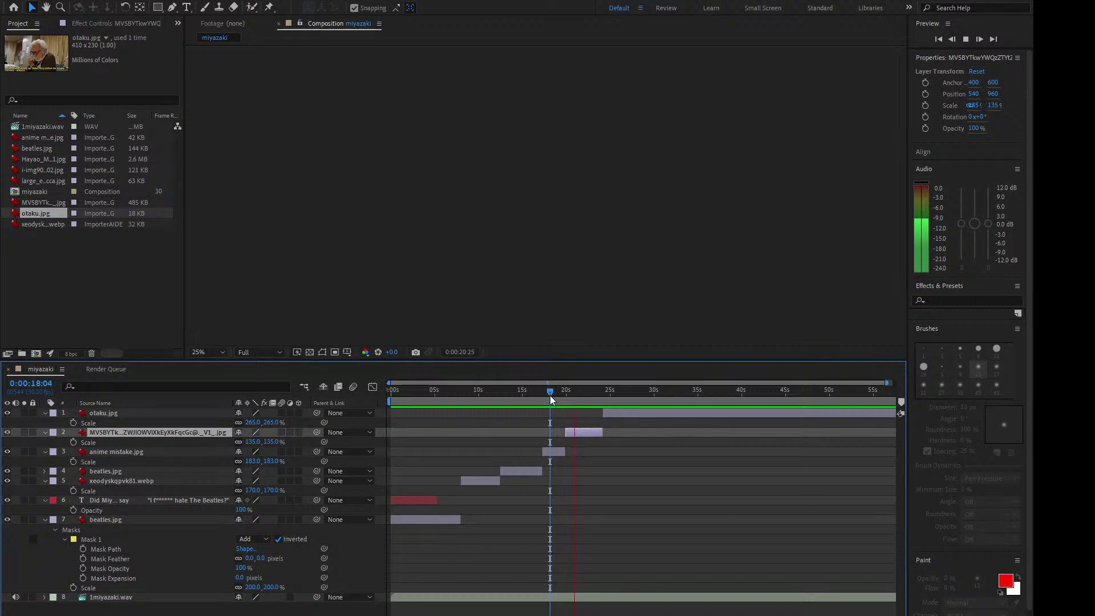
pyautogui.press('space')
pyautogui.scroll(5, 574, 438)
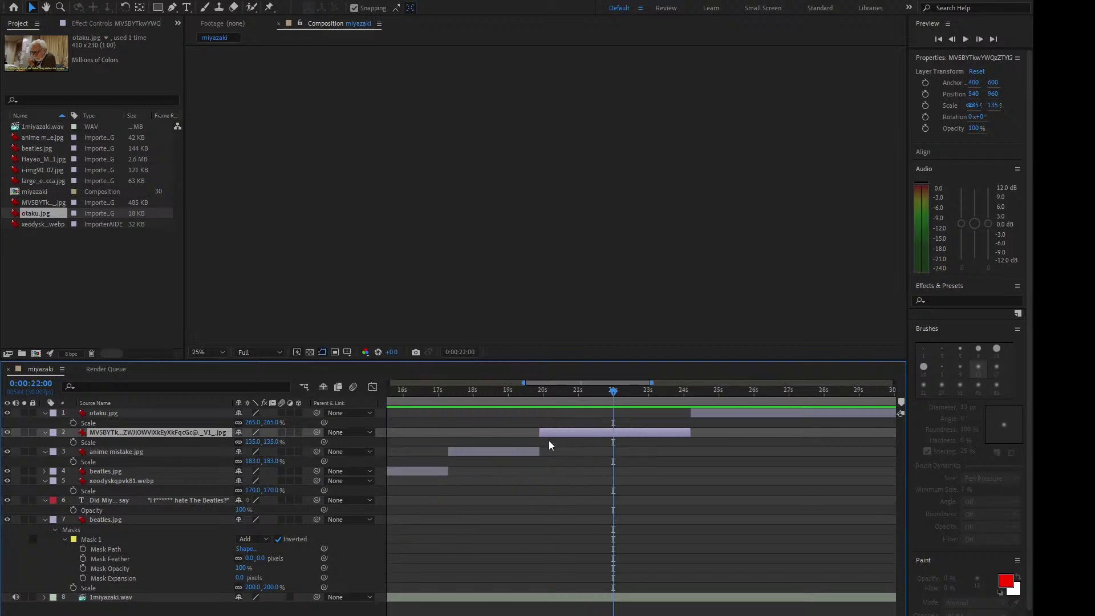
pyautogui.moveTo(541, 434); pyautogui.dragTo(547, 434)
pyautogui.scroll(2, 545, 439)
pyautogui.hotkey('ctrl', 'z')
pyautogui.scroll(1, 539, 432)
pyautogui.moveTo(511, 432); pyautogui.dragTo(527, 452)
pyautogui.hotkey('ctrl', 'z')
# Step: Replay the voice-over from 0:00:18:09 and trim the end of the otaku.jpg layer to 0:00:29:11
pyautogui.scroll(-4, 505, 426)
pyautogui.click(497, 387)
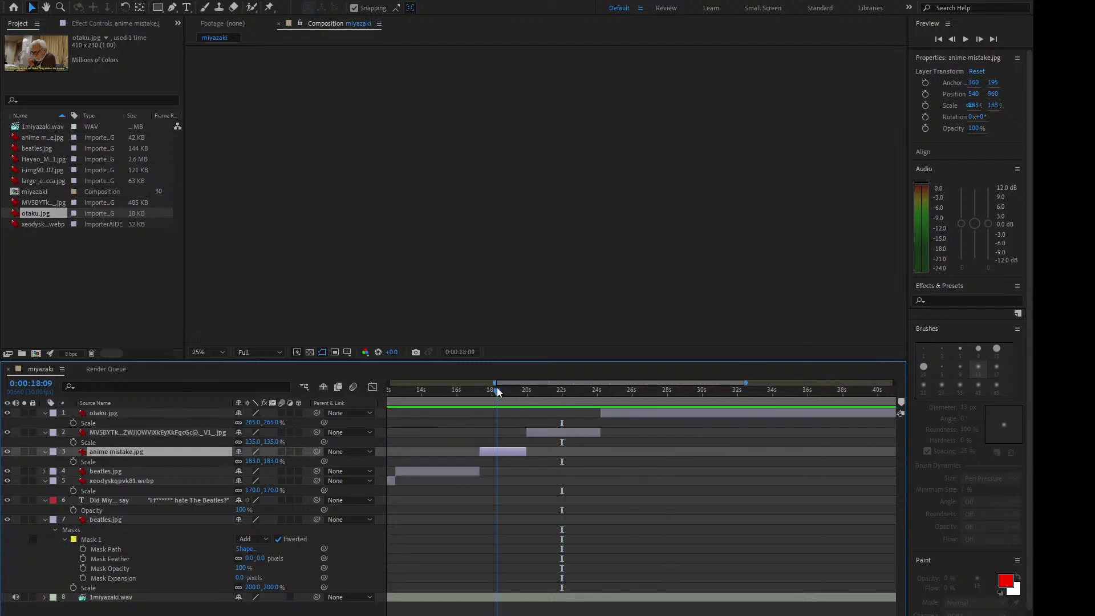
pyautogui.press('space')
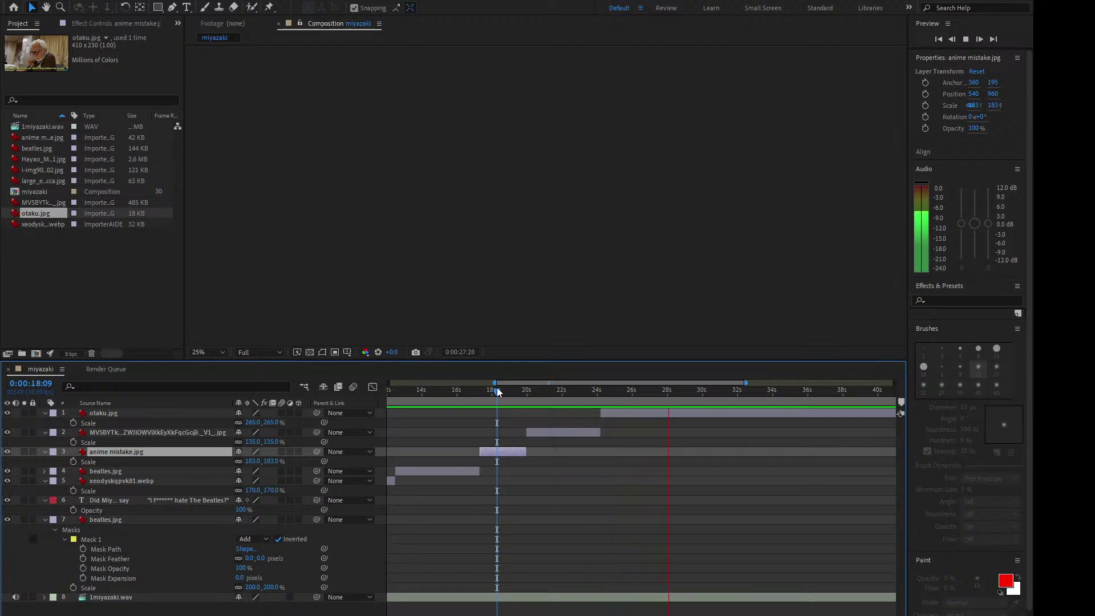
pyautogui.press('space')
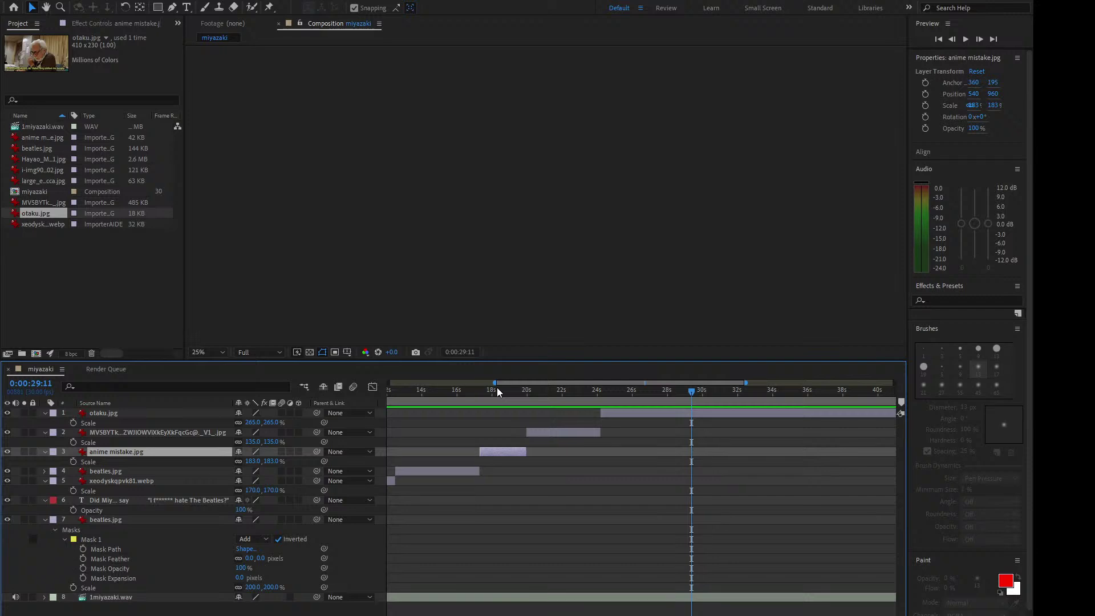
pyautogui.click(220, 411)
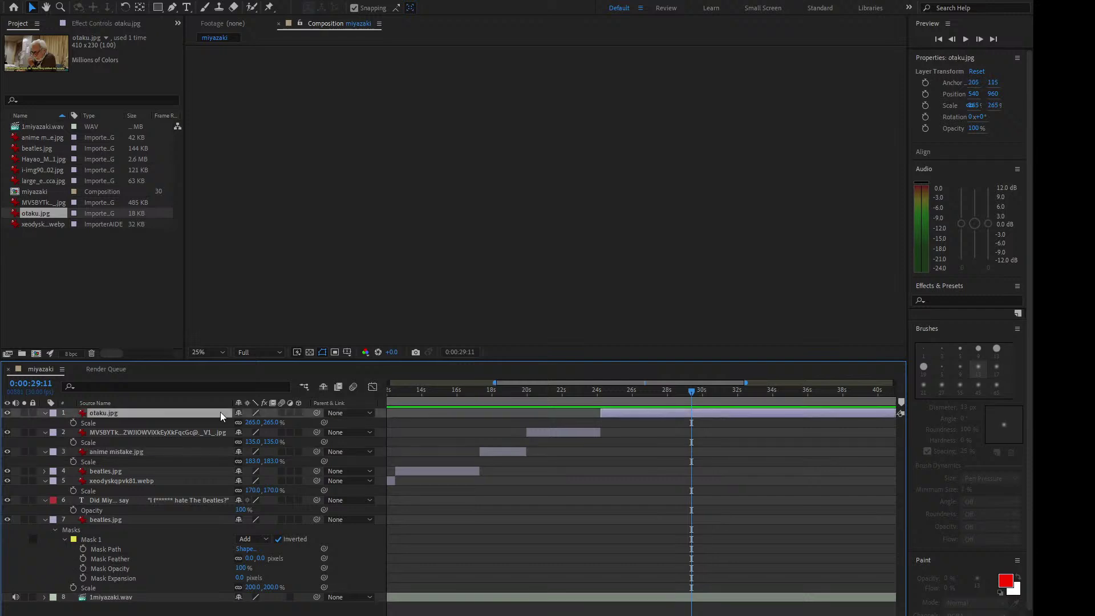
pyautogui.hotkey('alt', ']')
# Step: Import intervierw.PNG, add it above the otaku.jpg layer and trim its start to 0:00:29:12
pyautogui.press('space')
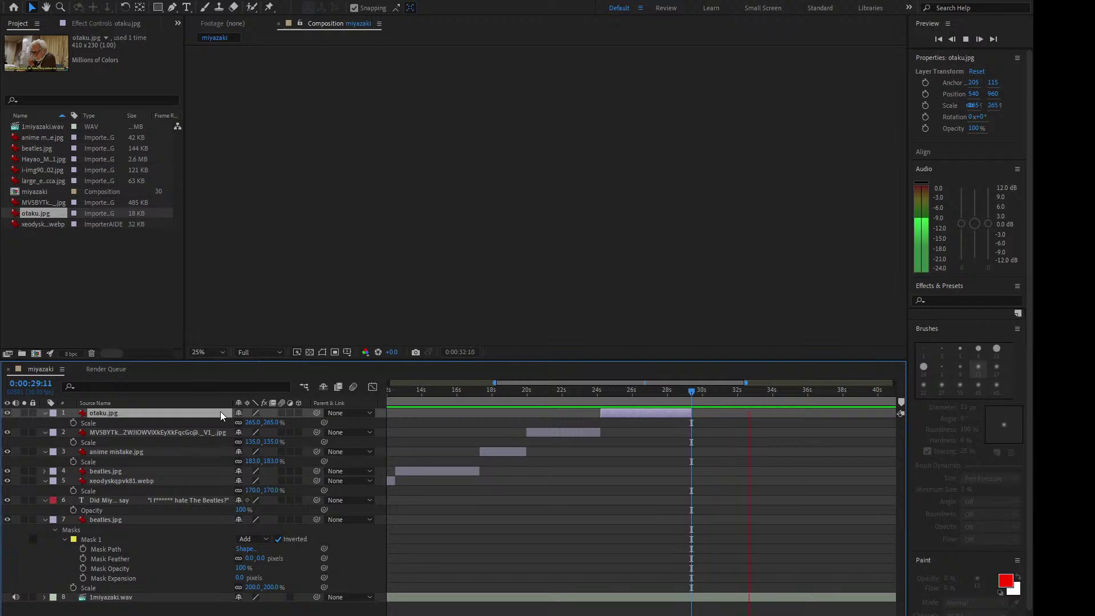
pyautogui.moveTo(764, 392); pyautogui.dragTo(736, 397)
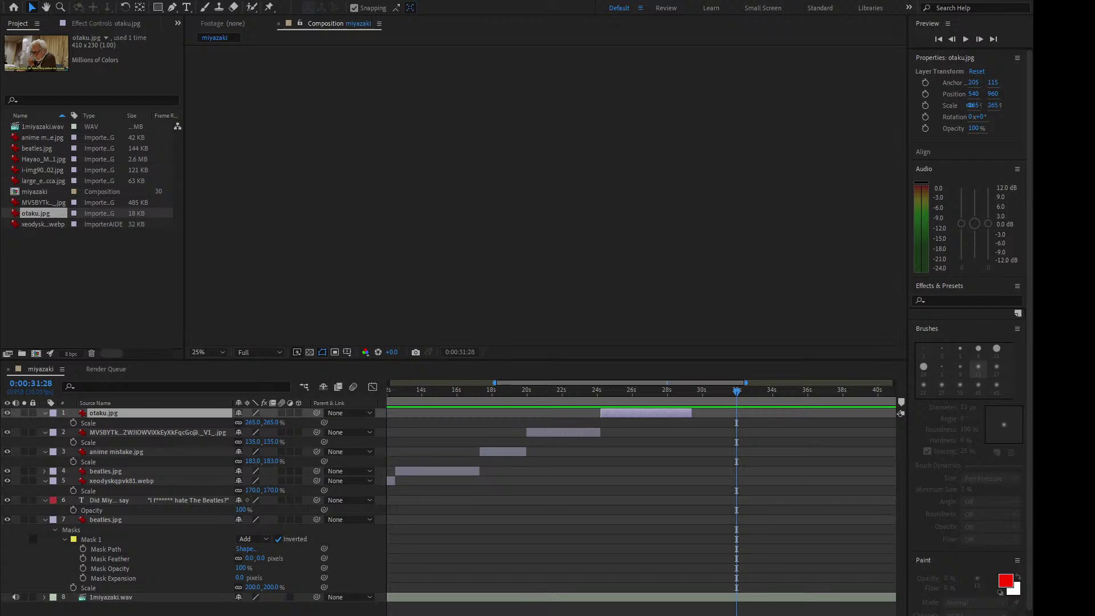
pyautogui.click(346, 317)
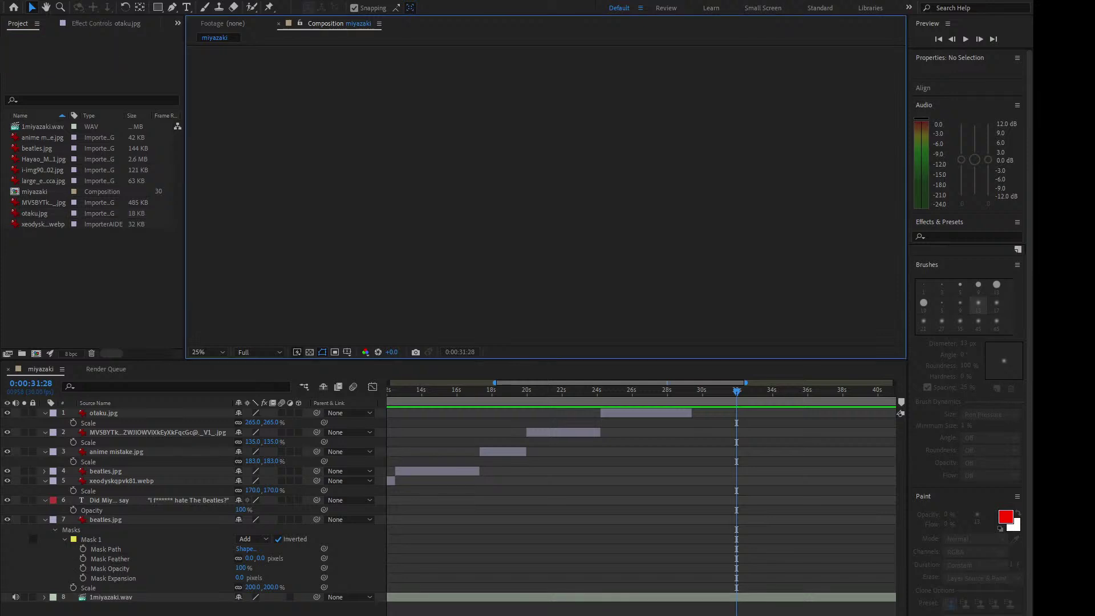
pyautogui.click(739, 414)
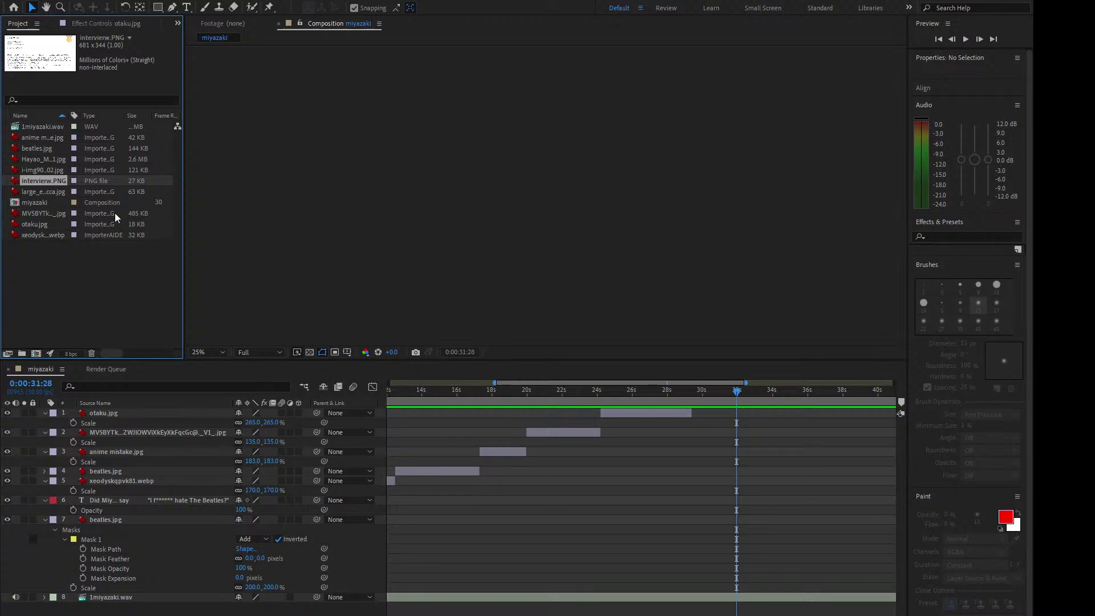
pyautogui.moveTo(59, 181); pyautogui.dragTo(692, 391)
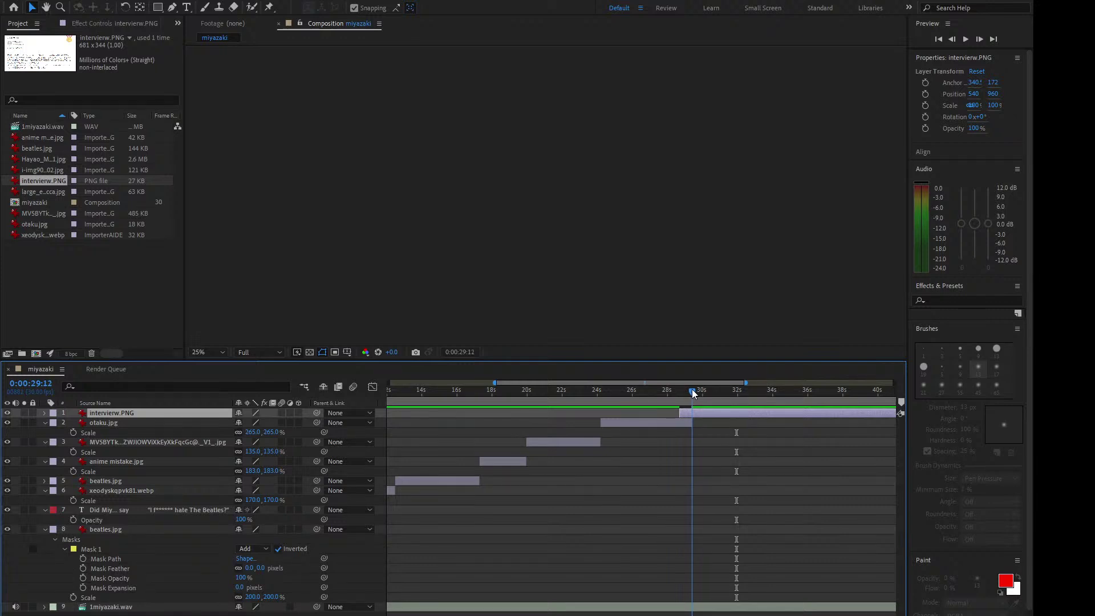
pyautogui.press('=')
pyautogui.press('=')
pyautogui.hotkey('alt', '[')
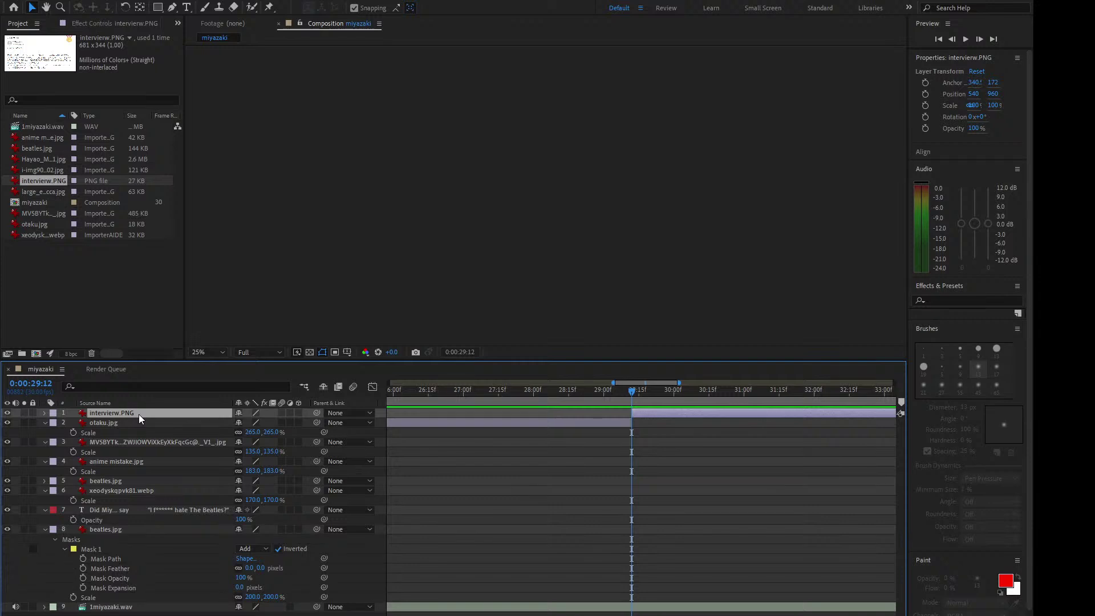
# Step: Enlarge the intervierw.PNG layer by testing 150% and settling on a scale of 170%
pyautogui.press('s')
pyautogui.click(251, 423)
pyautogui.write('150')
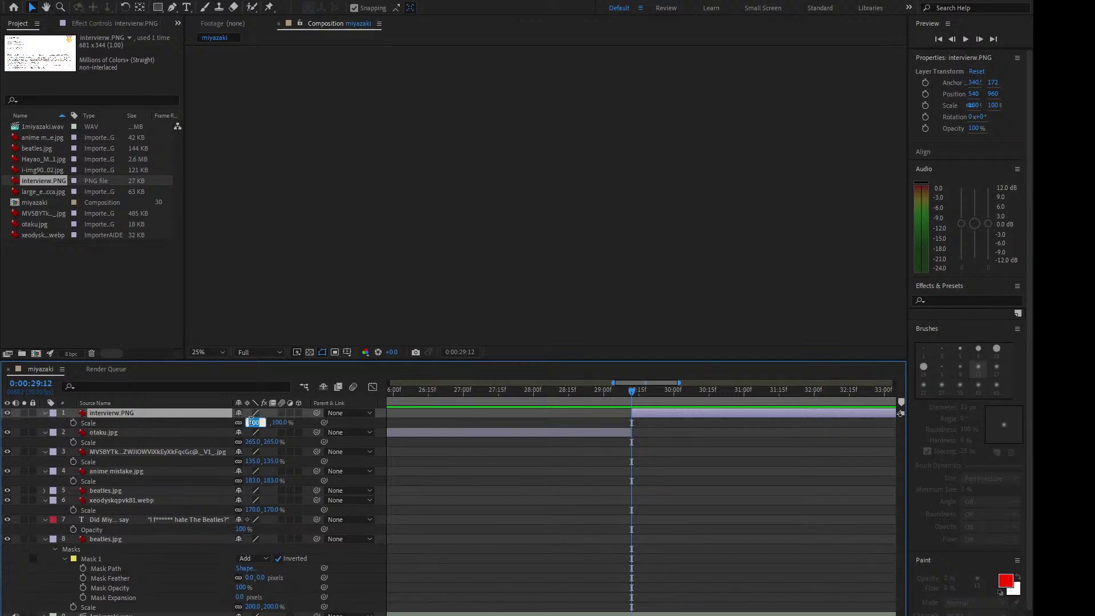
pyautogui.press('Return')
pyautogui.click(252, 423)
pyautogui.write('170')
pyautogui.press('Return')
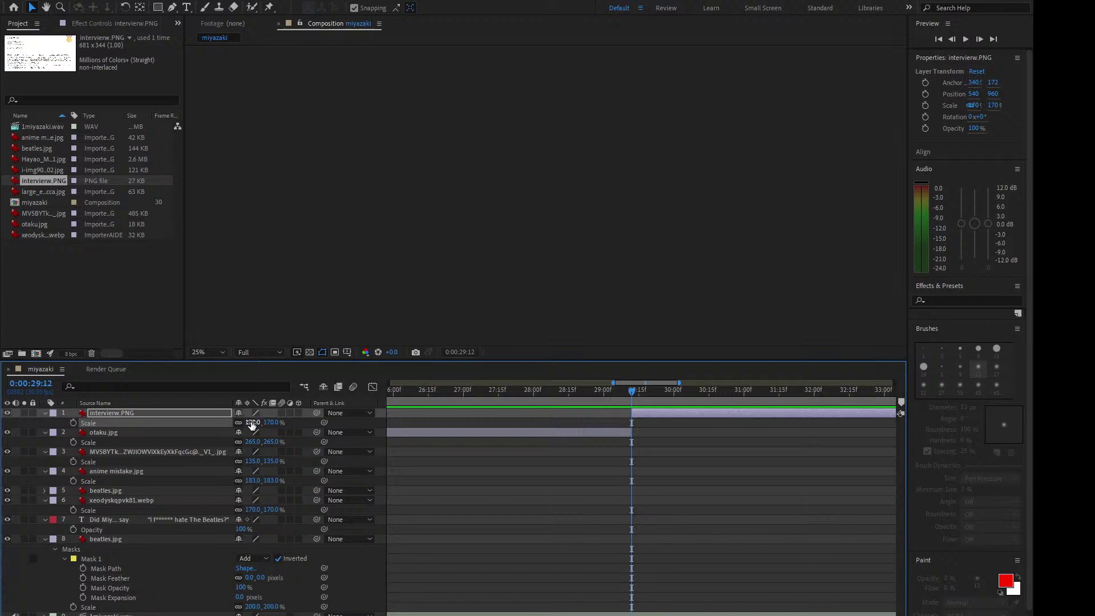
pyautogui.scroll(2, 639, 249)
pyautogui.click(777, 276)
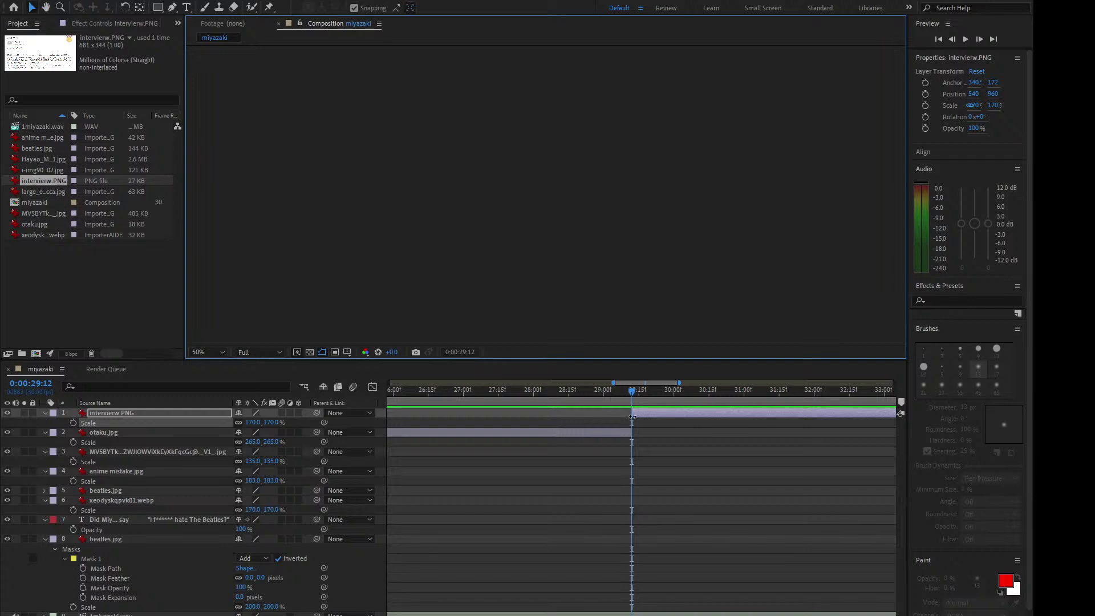
# Step: Replay the voice-over from 0:00:29:02 and trim the start of the intervierw.PNG layer to 0:00:32:00
pyautogui.click(609, 393)
pyautogui.press('space')
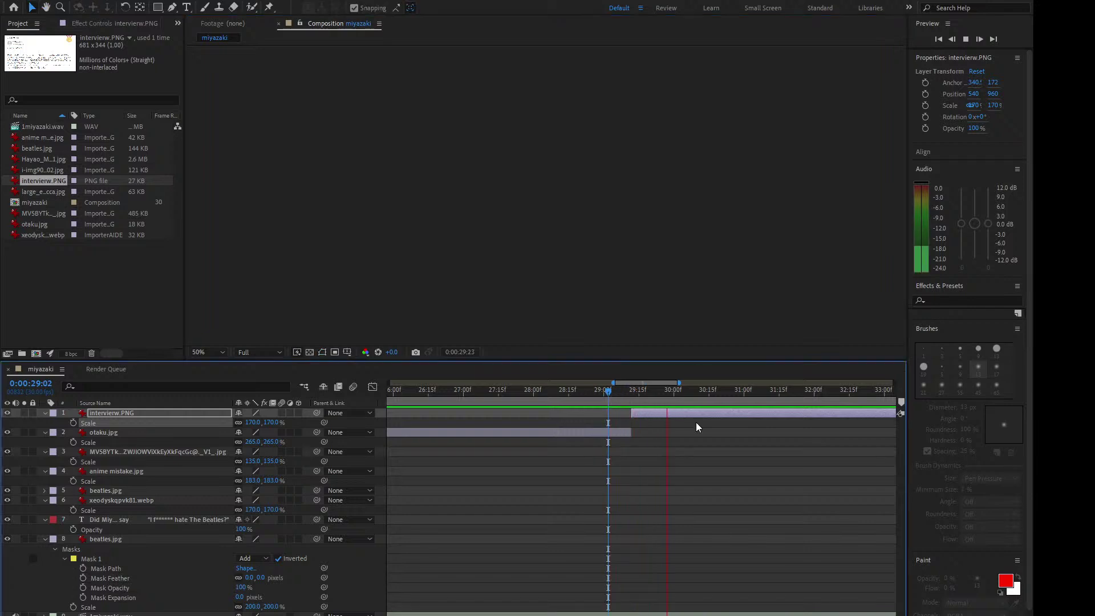
pyautogui.click(810, 392)
pyautogui.click(703, 413)
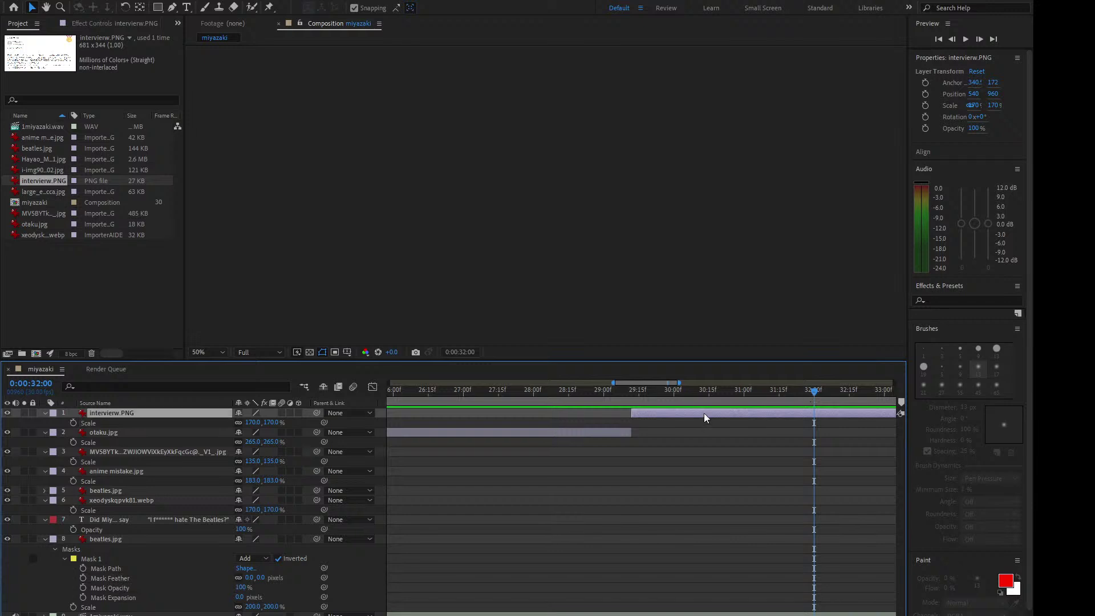
pyautogui.hotkey('alt', '[')
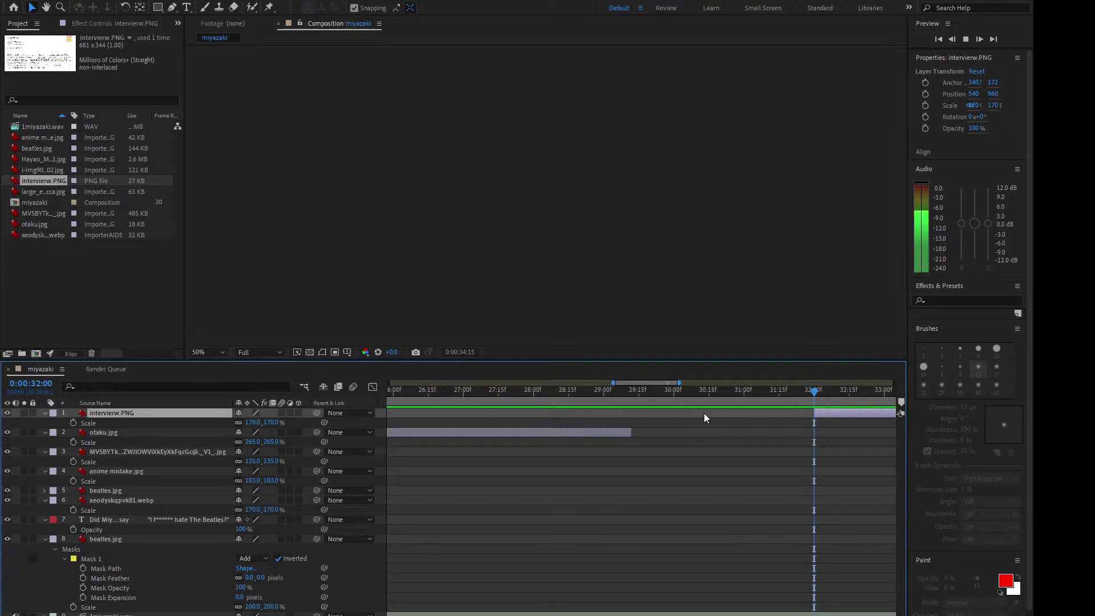
# Step: Listen to the narration after 0:00:32:00 and place the playhead at 0:00:34:13
pyautogui.press('space')
pyautogui.moveTo(607, 389); pyautogui.dragTo(581, 390)
pyautogui.press('space')
pyautogui.click(573, 390)
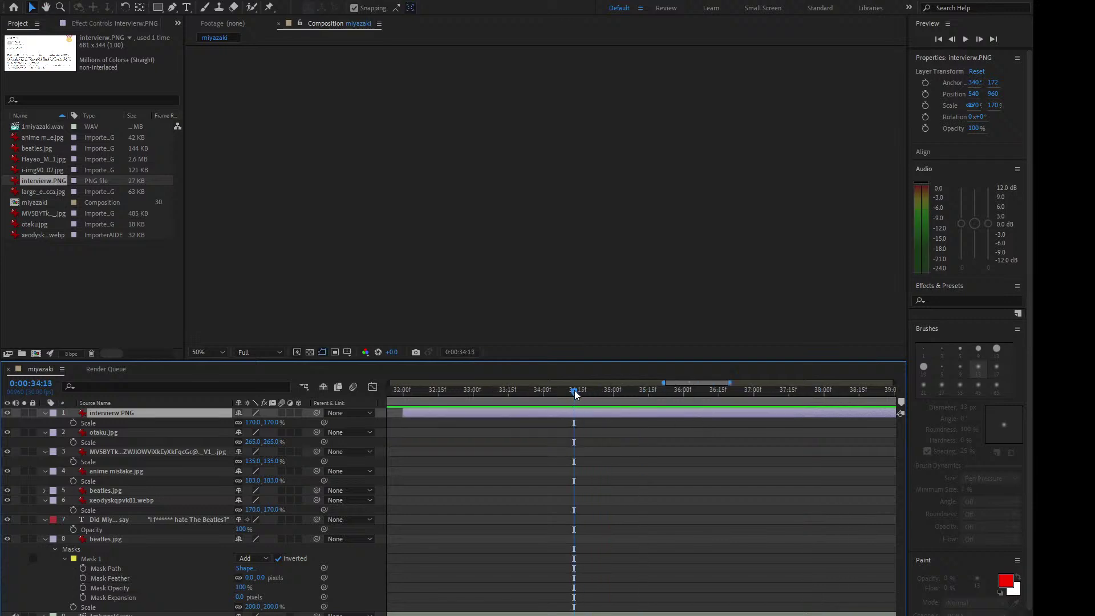
# Step: Draw a straight, nearly horizontal two-point line with the Pen tool over the intervierw.PNG image as a new shape layer
pyautogui.click(641, 261)
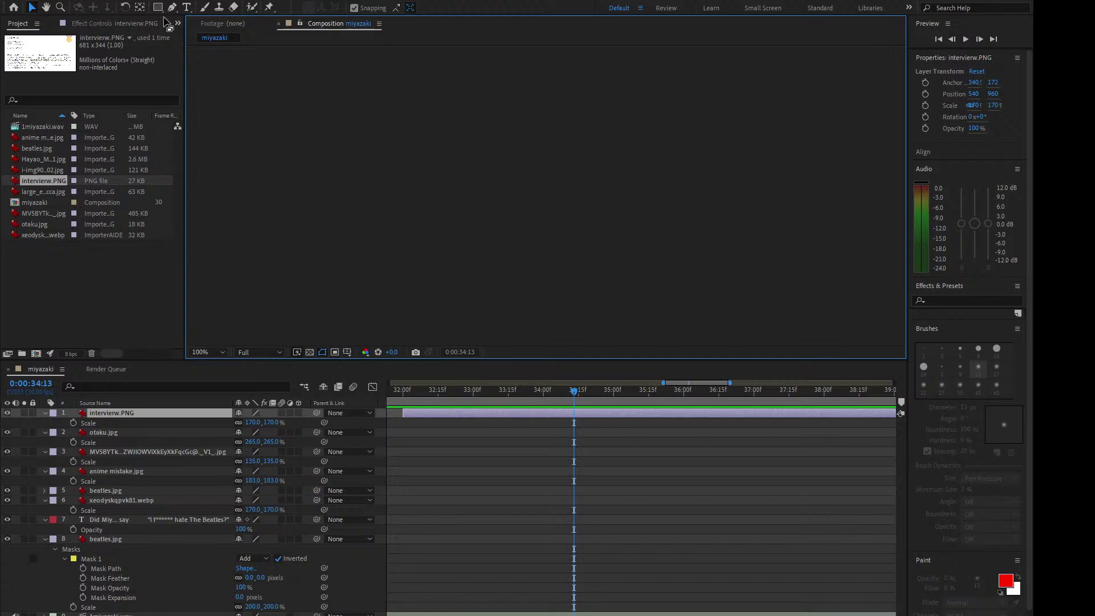
pyautogui.click(159, 9)
pyautogui.click(172, 8)
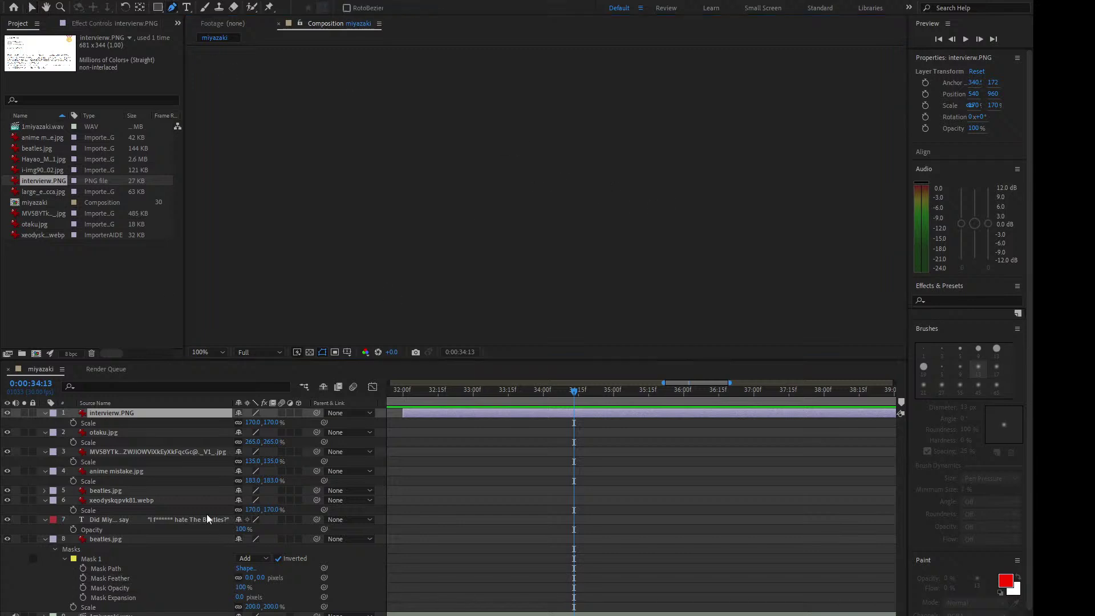
pyautogui.click(145, 412)
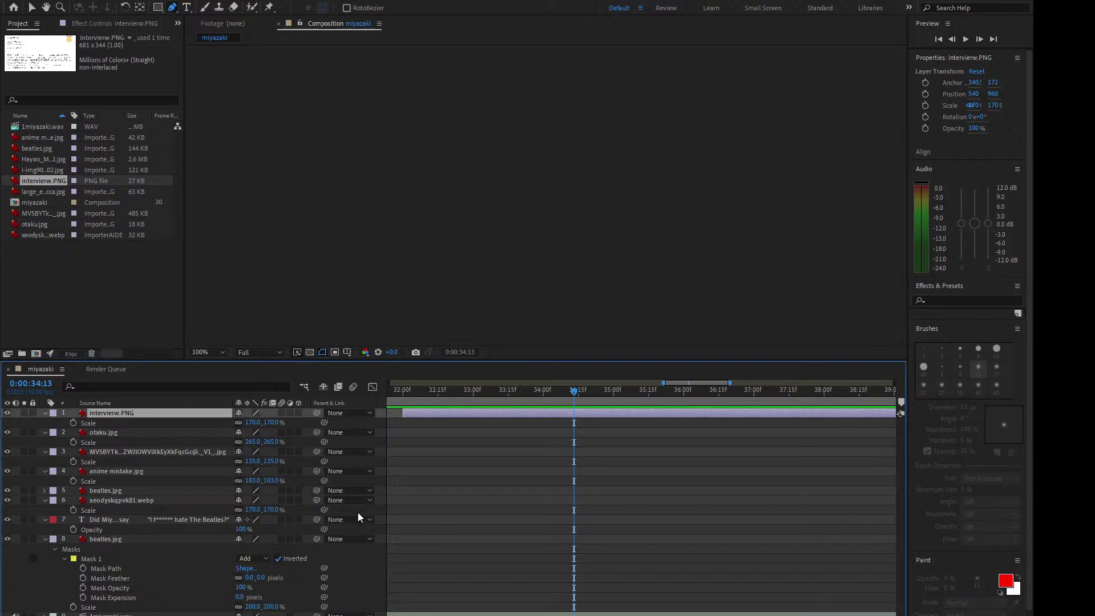
pyautogui.click(354, 568)
pyautogui.click(543, 176)
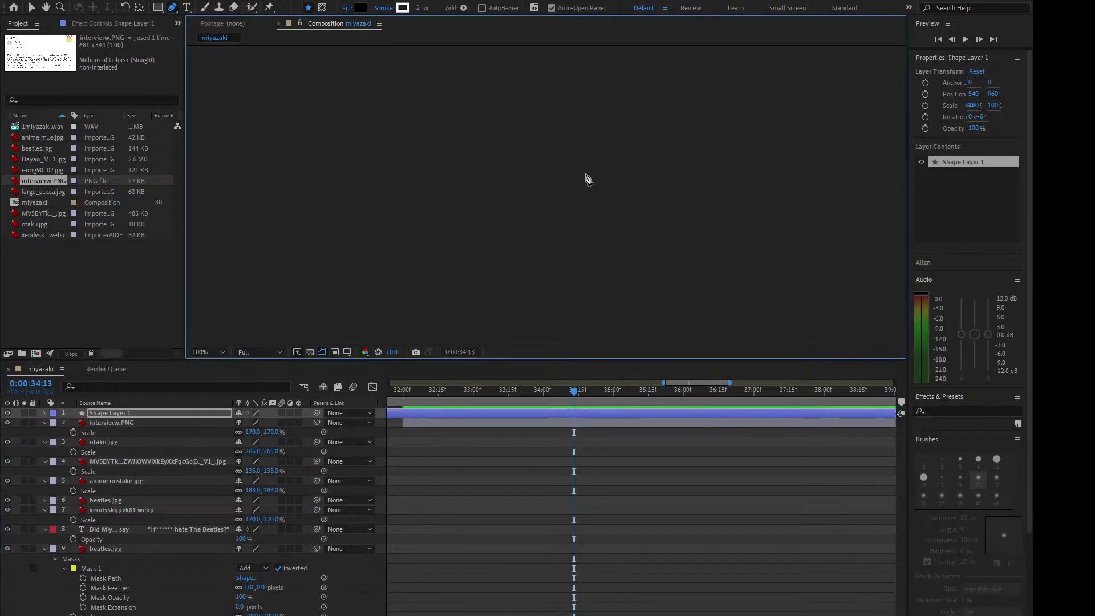
pyautogui.click(820, 174)
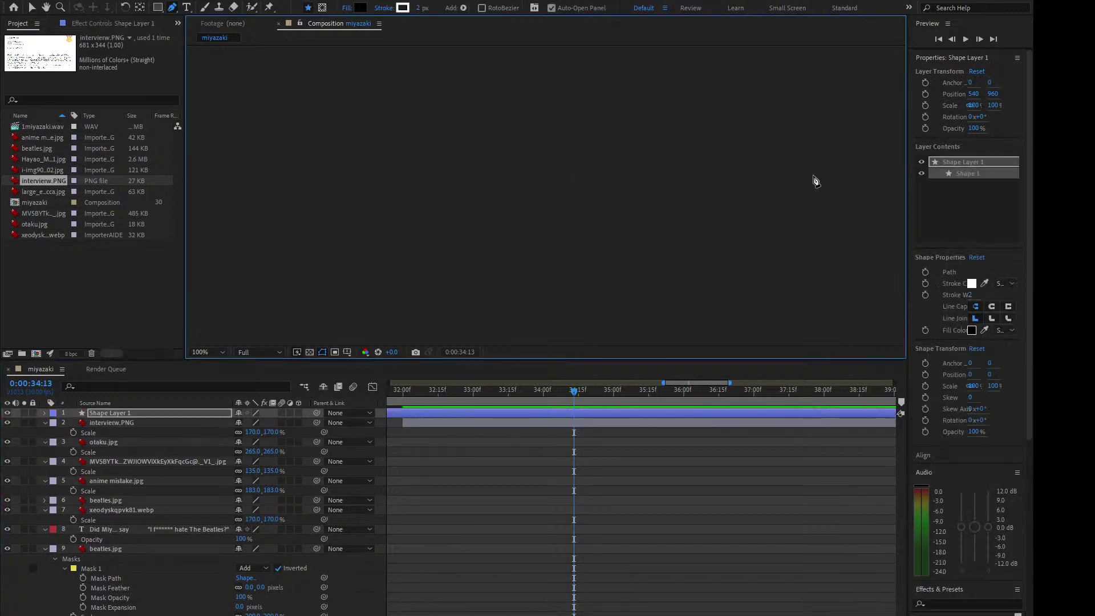
# Step: Add a stroke to Shape Layer 1's contents with a width of 11 and a red color
pyautogui.click(45, 413)
pyautogui.click(54, 423)
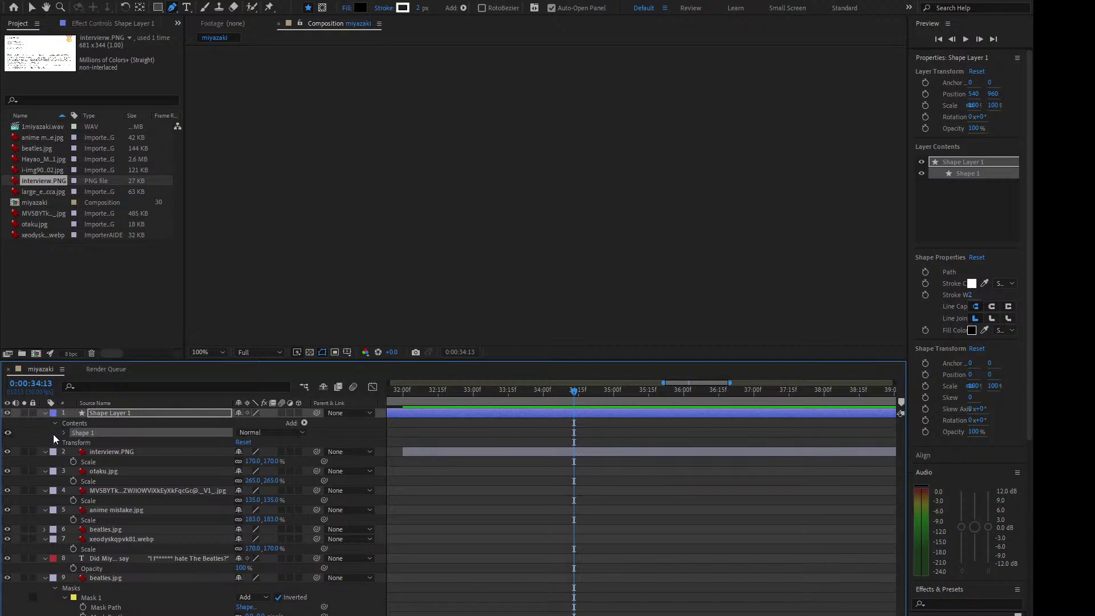
pyautogui.click(300, 426)
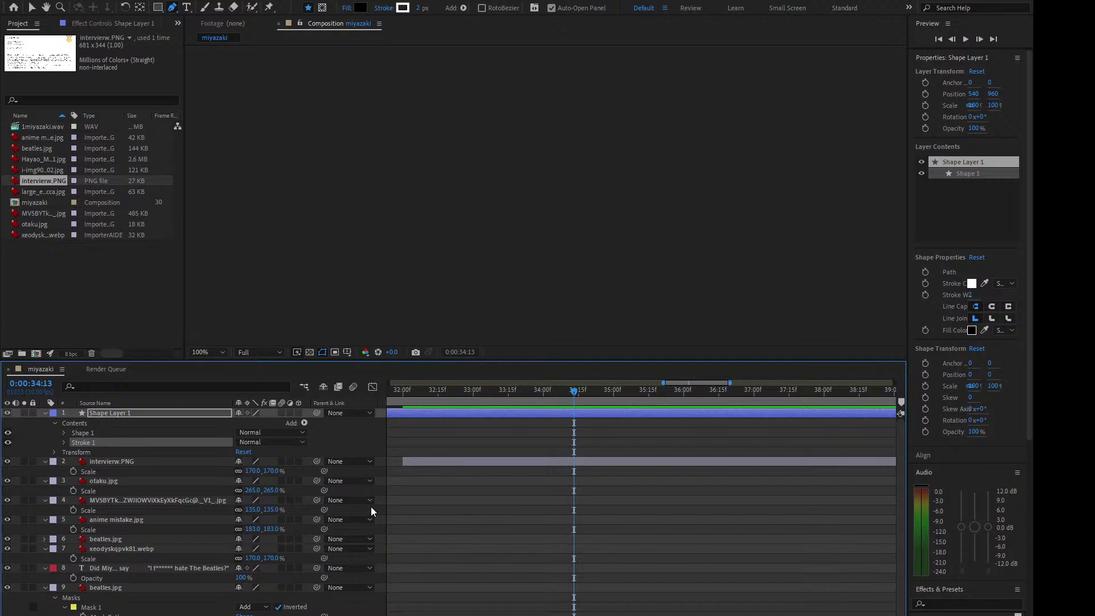
pyautogui.click(64, 442)
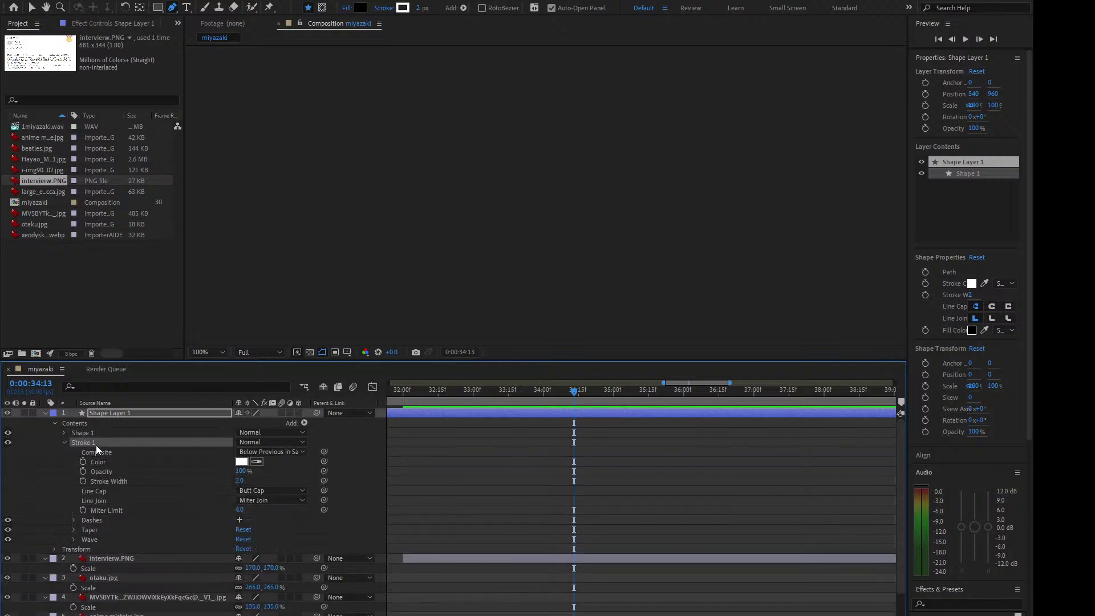
pyautogui.moveTo(239, 480); pyautogui.dragTo(244, 480)
pyautogui.click(241, 463)
pyautogui.click(247, 396)
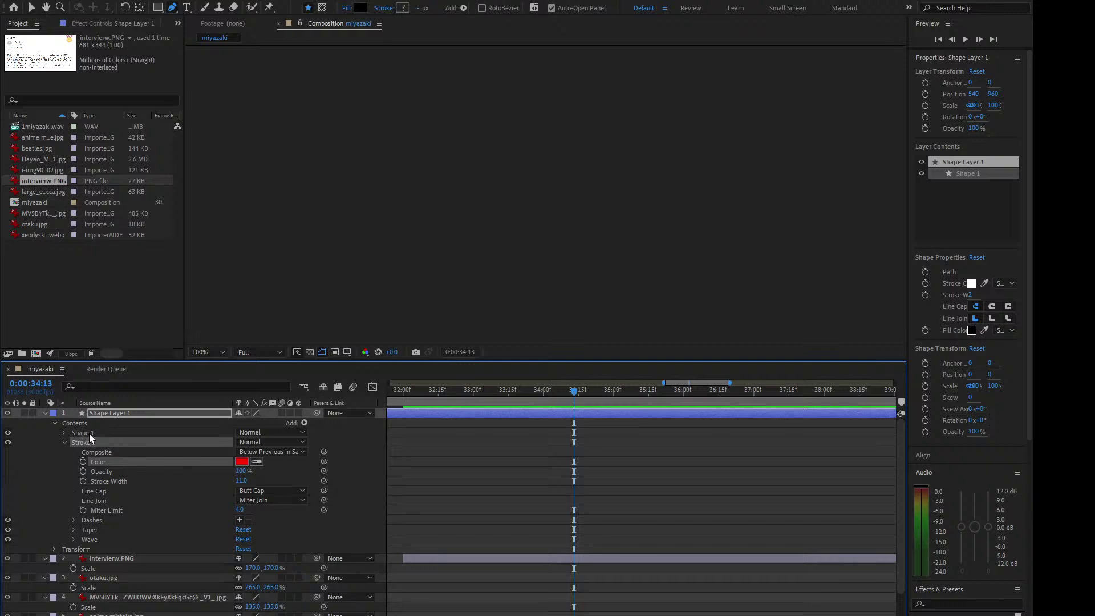
# Step: Try adding a red fill to Shape Layer 1 with Stroke 1 hidden, and undo the additions
pyautogui.click(286, 421)
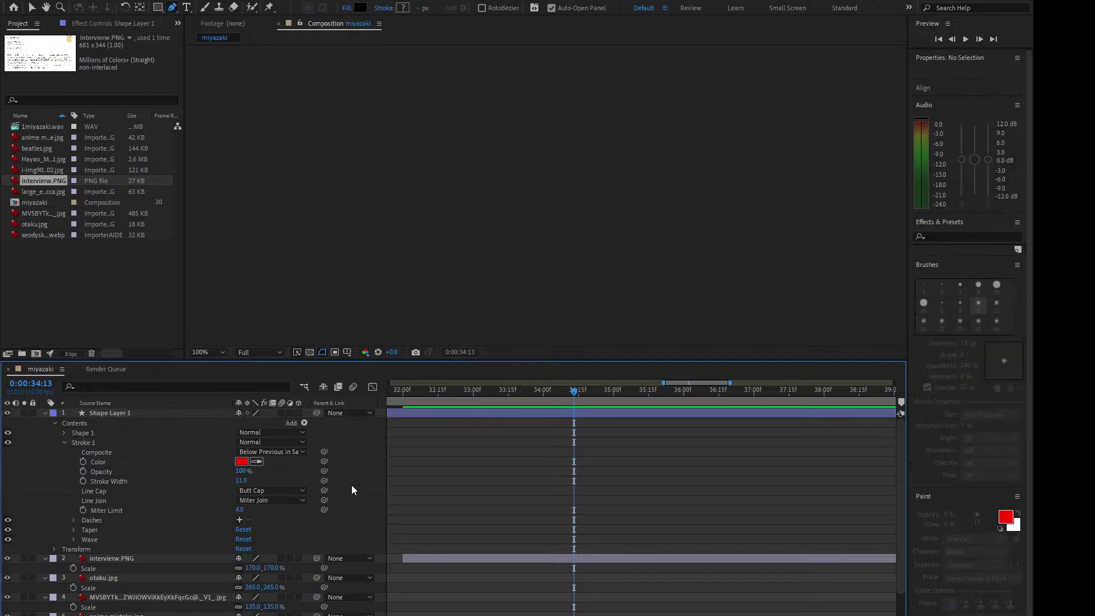
pyautogui.hotkey('ctrl', 'z')
pyautogui.click(82, 453)
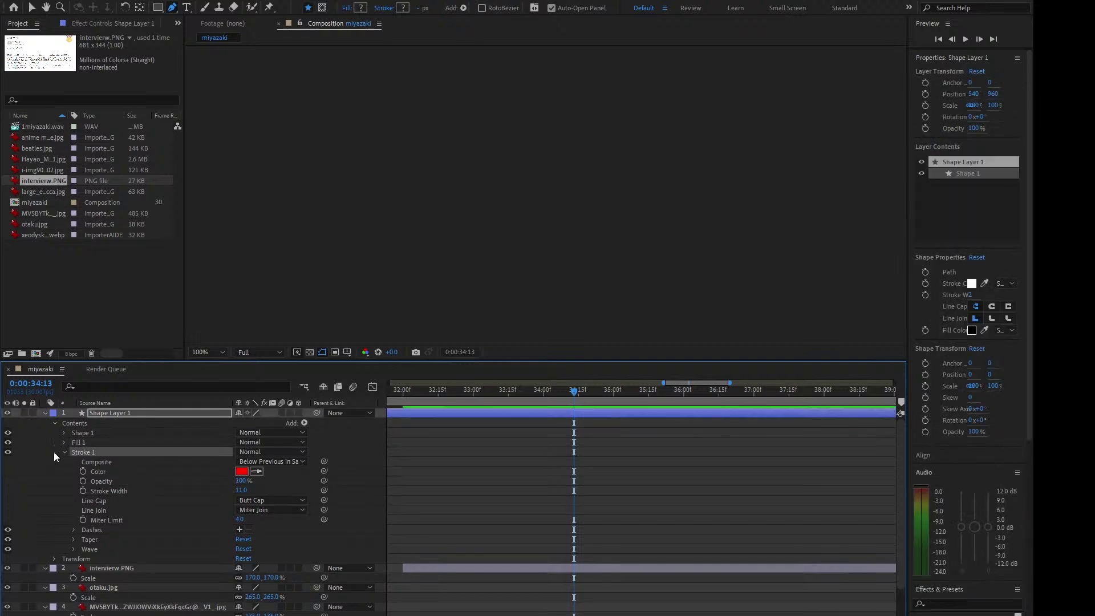
pyautogui.click(65, 441)
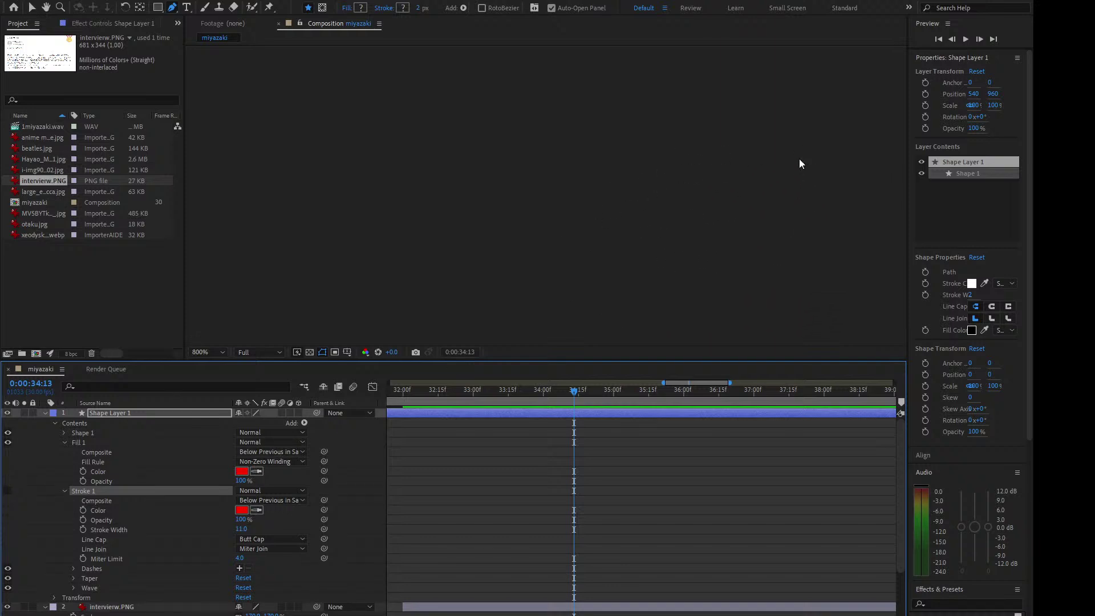
pyautogui.scroll(-1, 778, 170)
pyautogui.hotkey('ctrl', 'z')
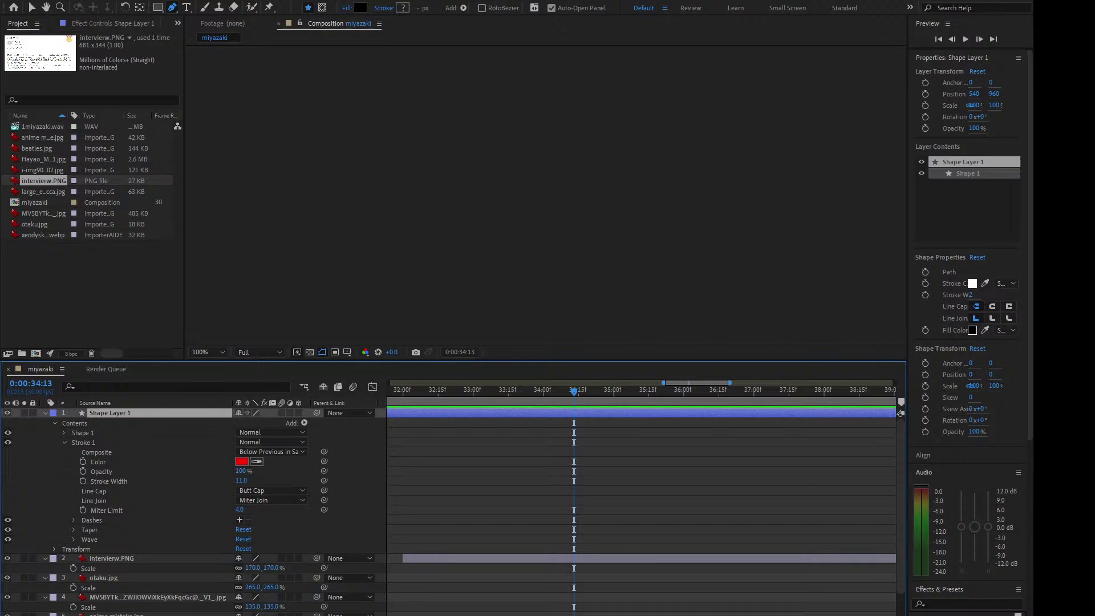
# Step: Move Shape Layer 1 to position 535, 973 and set Stroke 1 to composite above the previous item in its group
pyautogui.click(1043, 283)
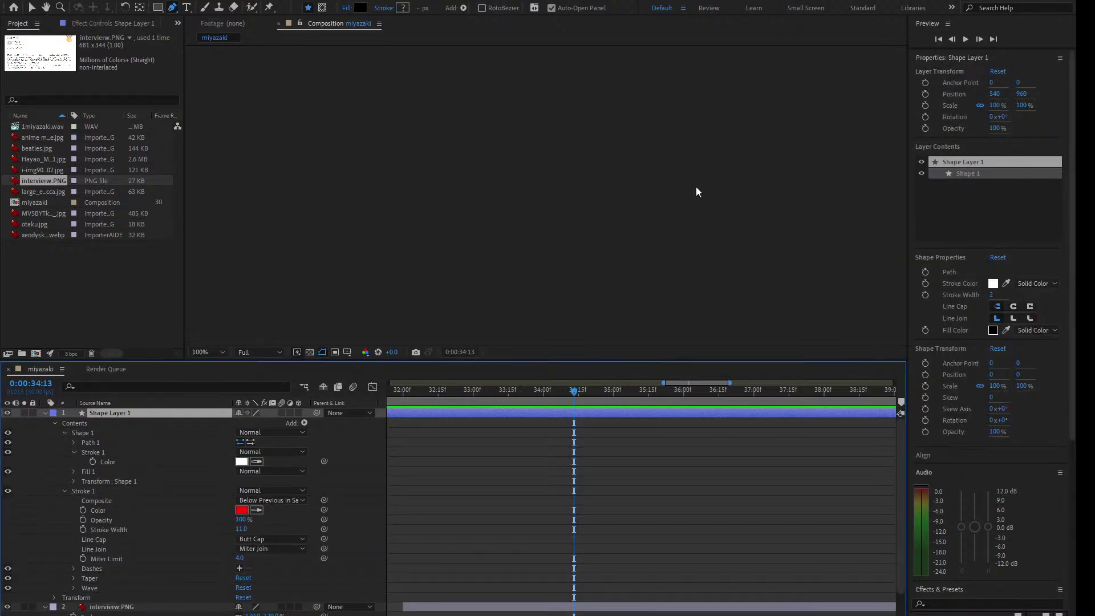
pyautogui.press('v')
pyautogui.moveTo(696, 190); pyautogui.dragTo(698, 197)
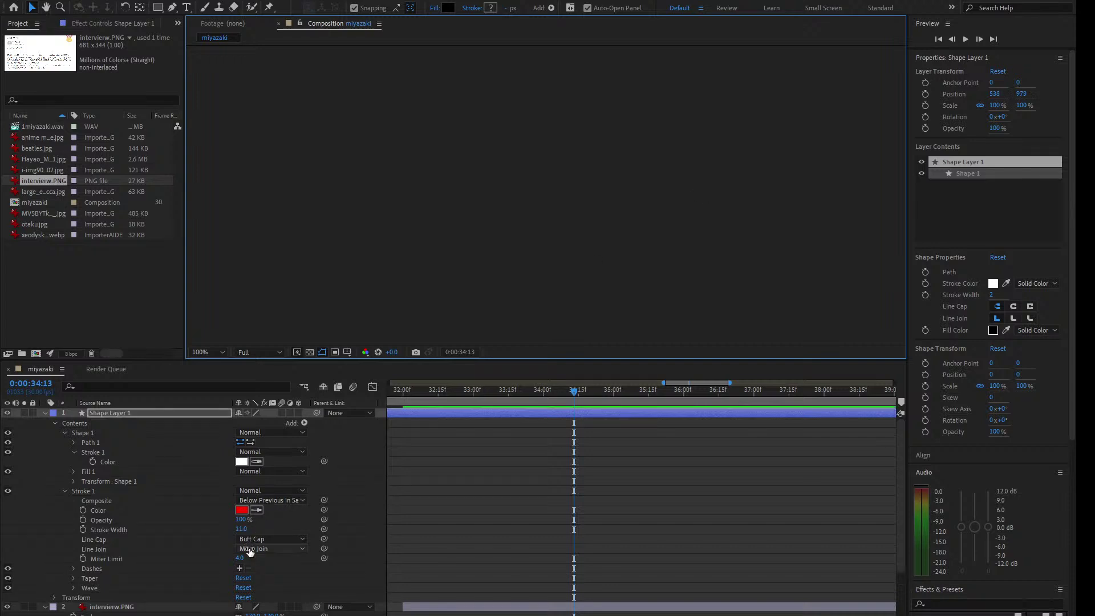
pyautogui.click(269, 500)
pyautogui.click(269, 522)
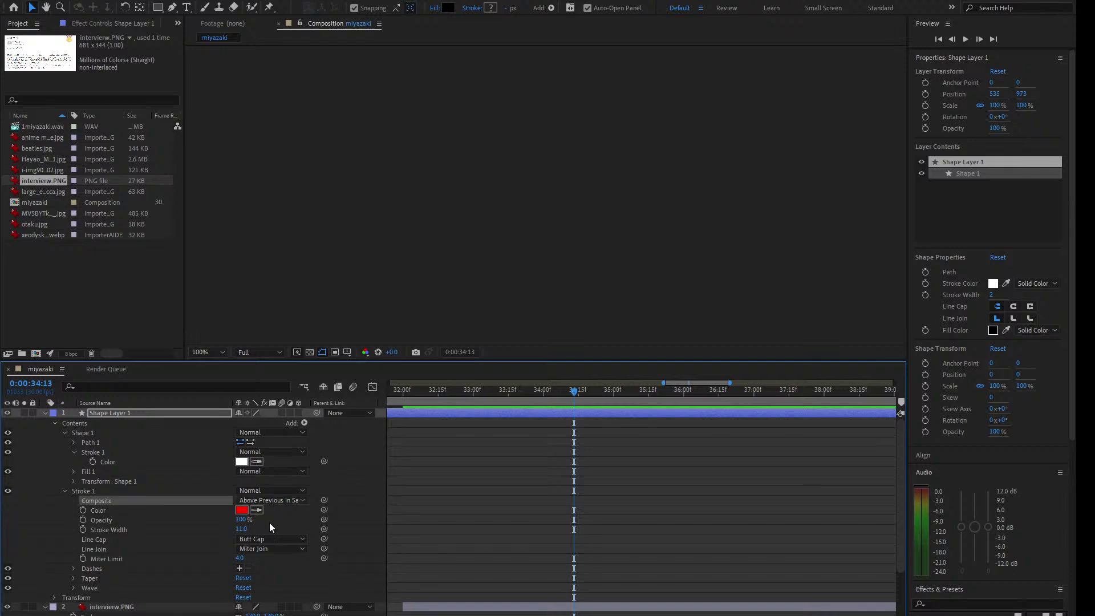
# Step: Flatten the line by scaling Shape Layer 1 to 100.2% by 80%, and collapse its properties
pyautogui.click(801, 196)
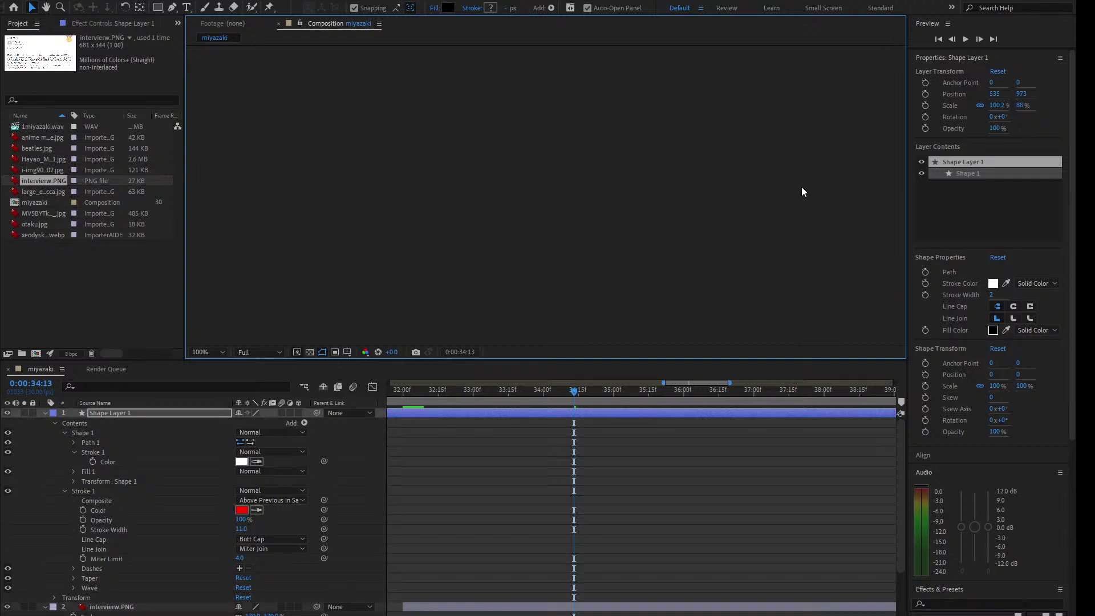
pyautogui.press('u')
pyautogui.press('u')
pyautogui.press('u')
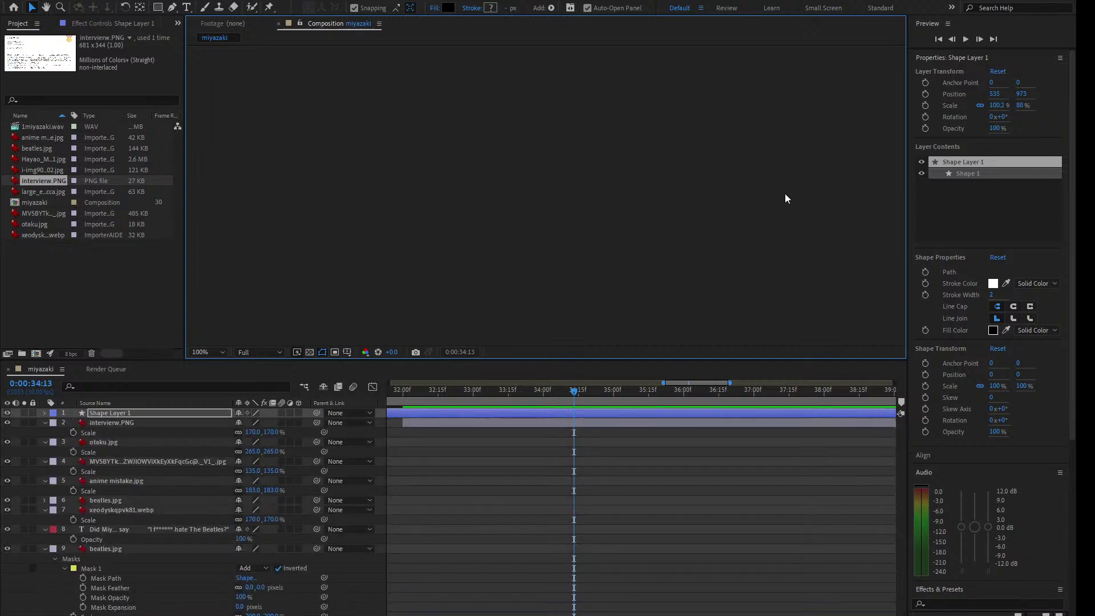
pyautogui.press('p')
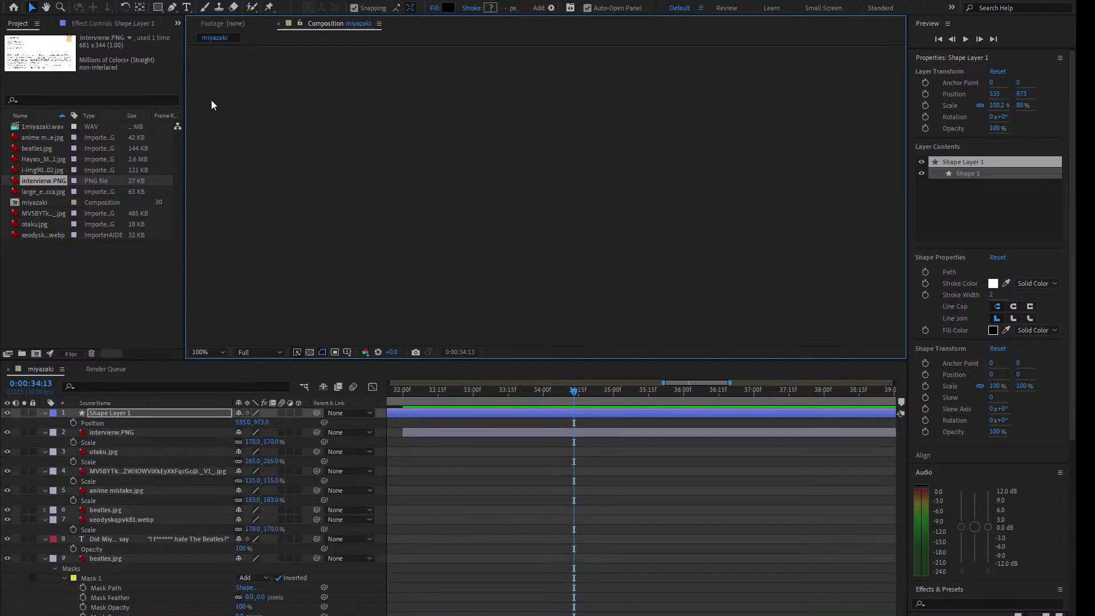
pyautogui.press('g')
pyautogui.click(802, 190)
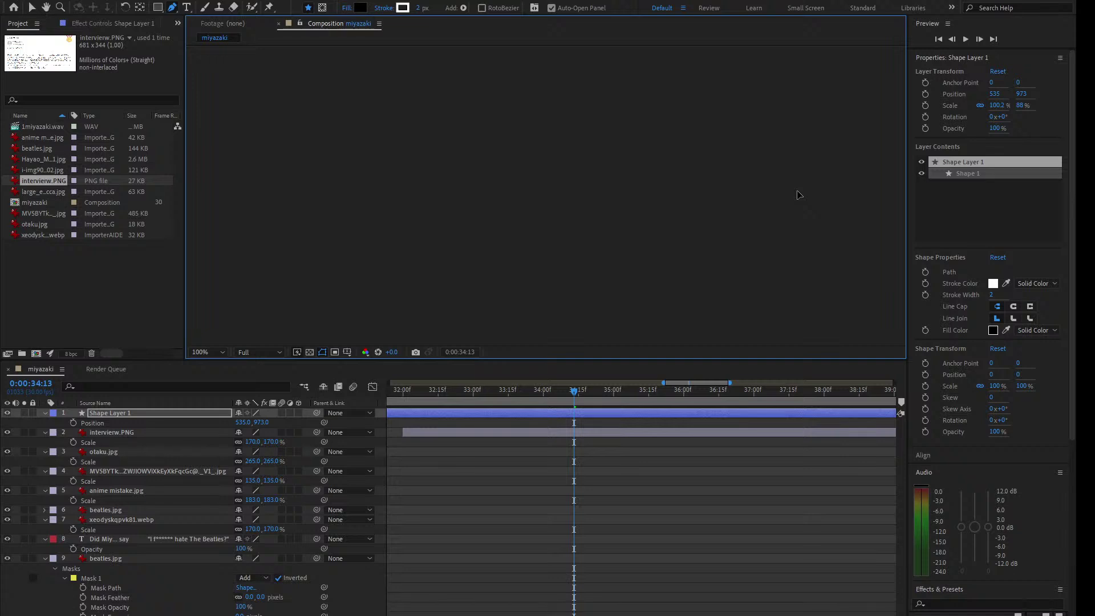
pyautogui.press('v')
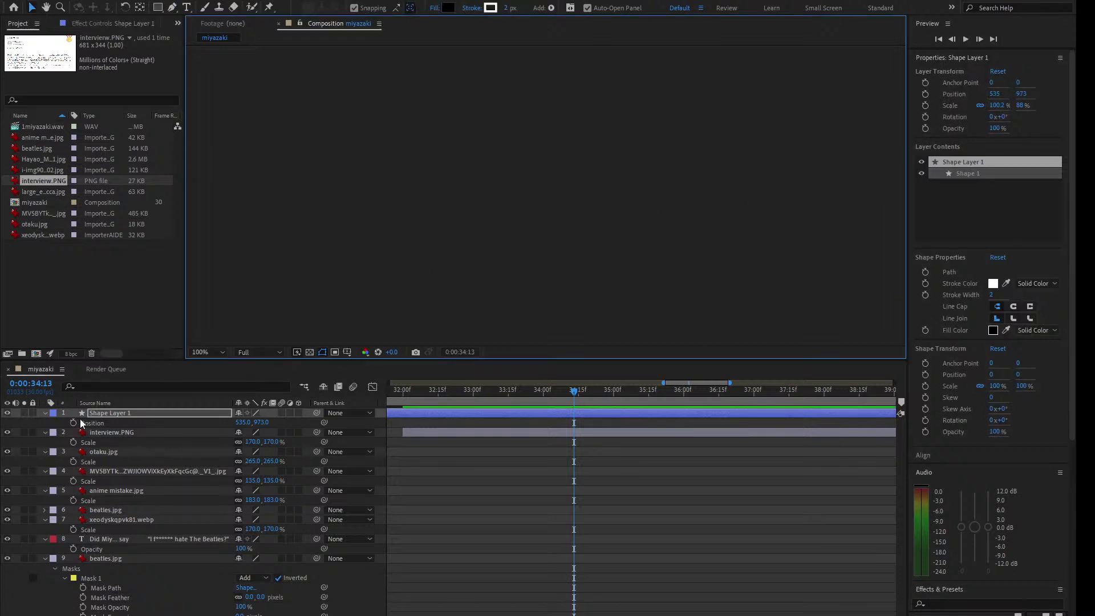
# Step: Collapse the open properties of all layers and show only Shape Layer 1's contents down to Path 1
pyautogui.hotkey('ctrl', 'a')
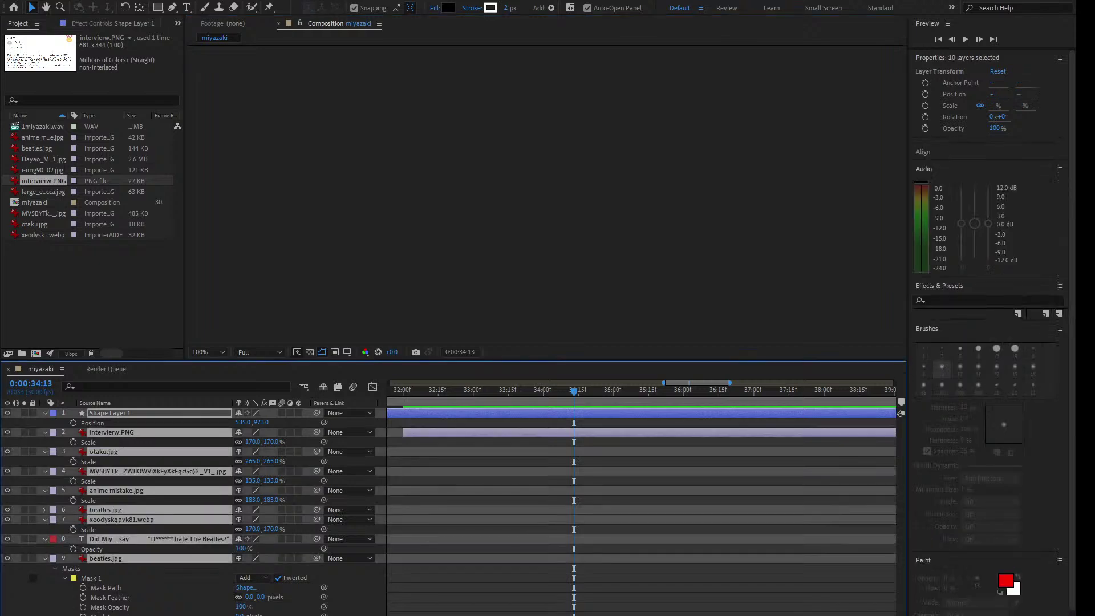
pyautogui.click(44, 412)
pyautogui.click(157, 590)
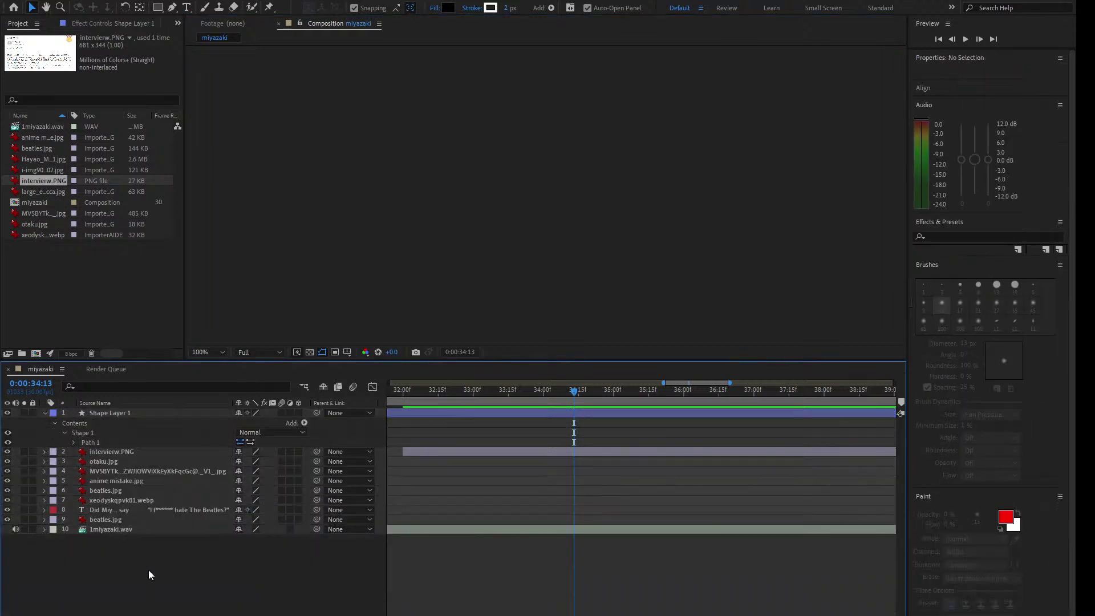
# Step: Add Trim Paths to Shape 1 of Shape Layer 1 and expand its properties
pyautogui.click(73, 437)
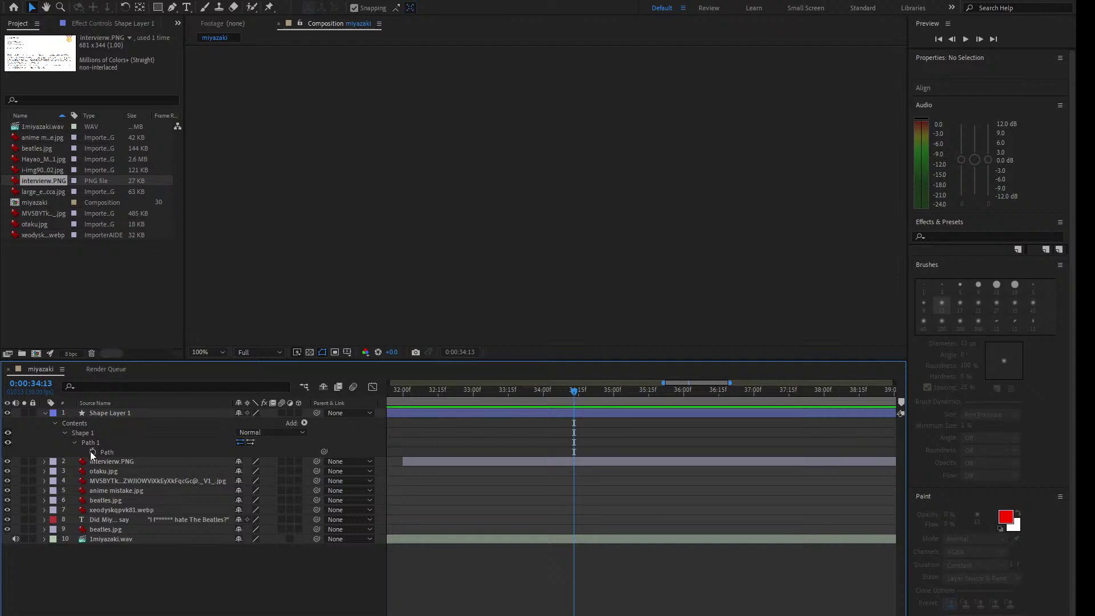
pyautogui.click(112, 452)
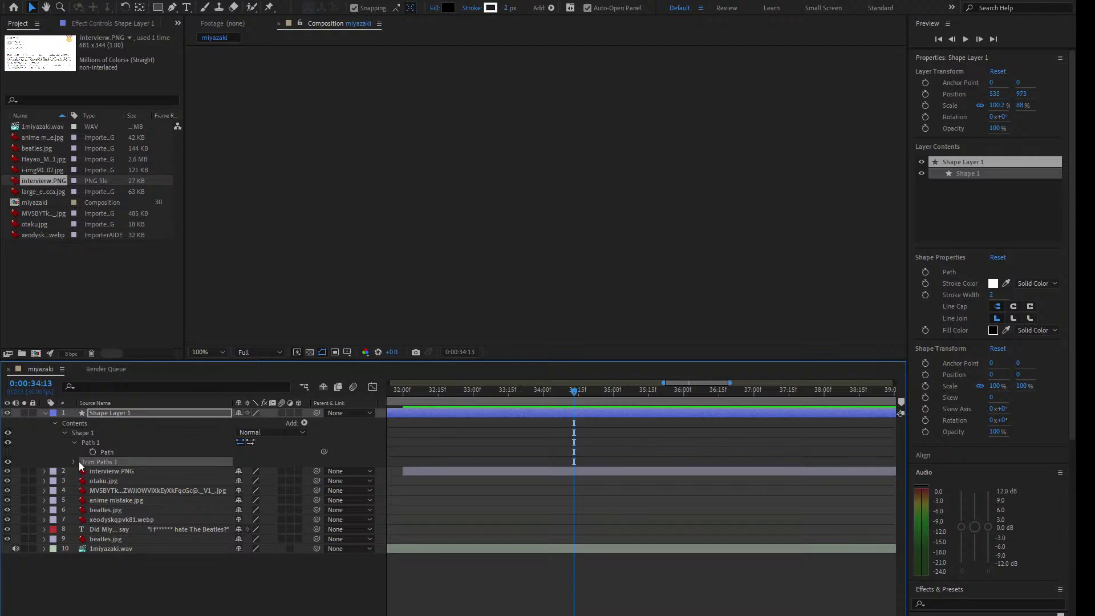
pyautogui.click(73, 462)
# Step: Listen for the underline's cue from 0:00:33:05 and keyframe the Trim Paths Start value at 0:00:33:29
pyautogui.moveTo(545, 389); pyautogui.dragTo(484, 397)
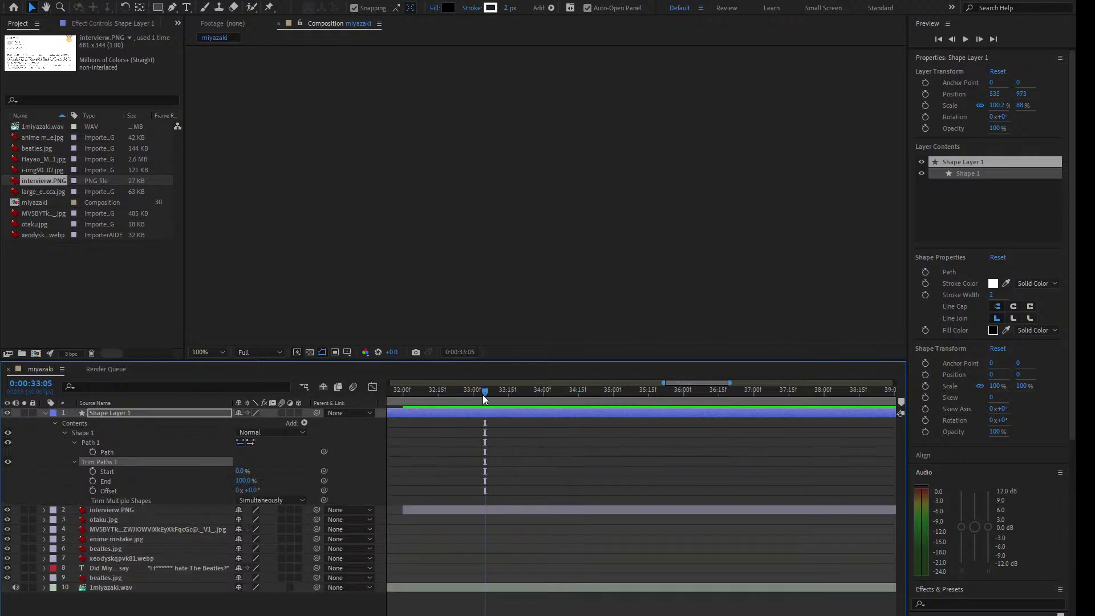
pyautogui.press('space')
pyautogui.press('space')
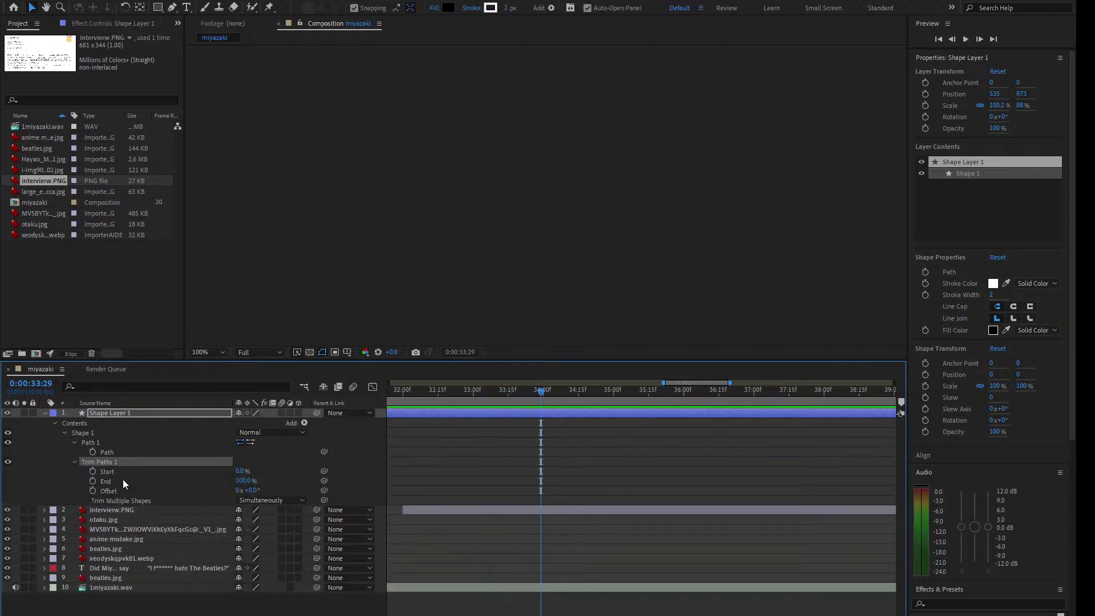
pyautogui.click(93, 470)
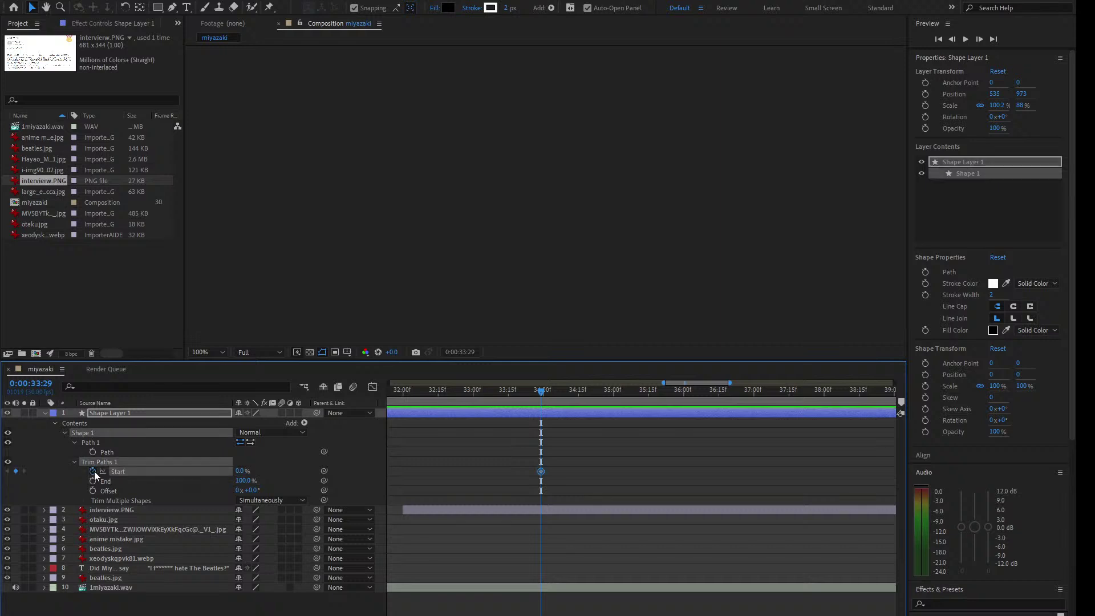
pyautogui.press('space')
pyautogui.press('space')
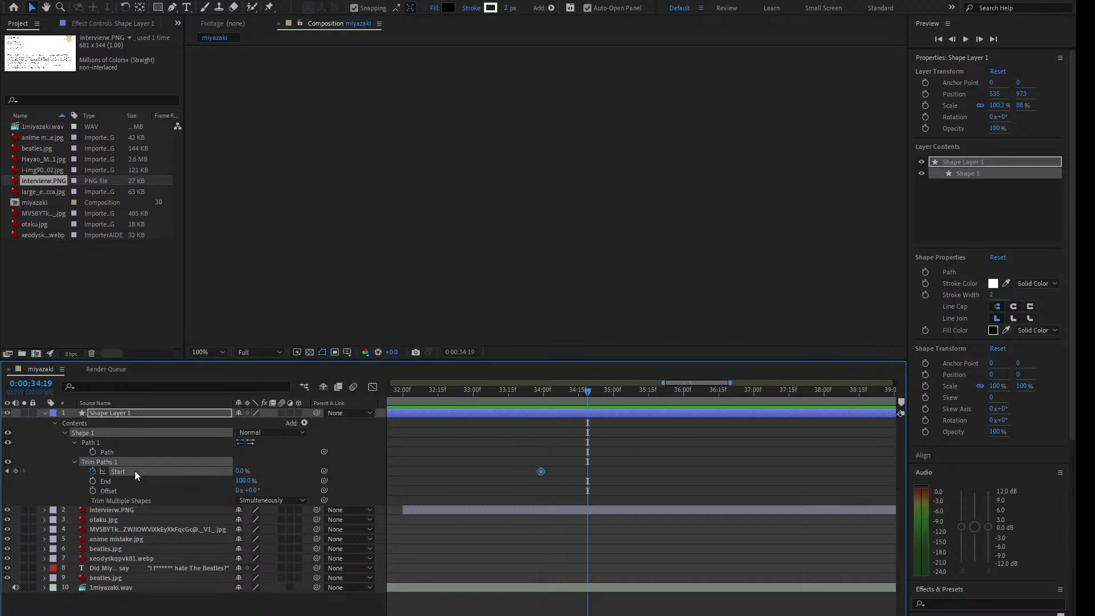
# Step: Keyframe the Trim Paths End value at 0% at 0:00:34:09 and remove the Start keyframe
pyautogui.moveTo(576, 391); pyautogui.dragTo(566, 391)
pyautogui.moveTo(541, 471); pyautogui.dragTo(565, 472)
pyautogui.moveTo(240, 473); pyautogui.dragTo(153, 478)
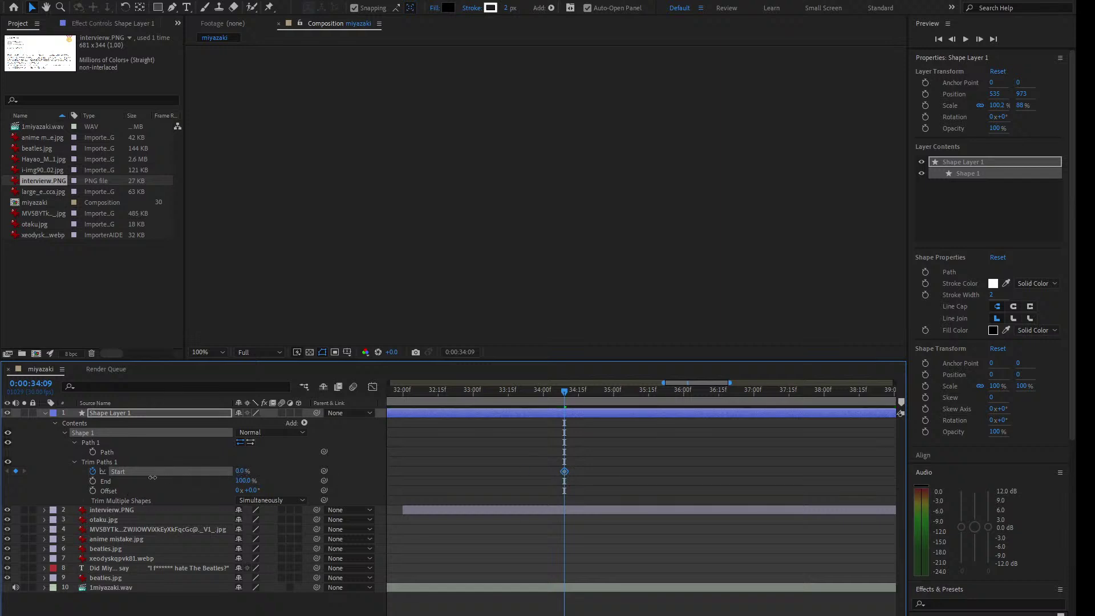
pyautogui.moveTo(240, 480); pyautogui.dragTo(151, 483)
pyautogui.click(92, 481)
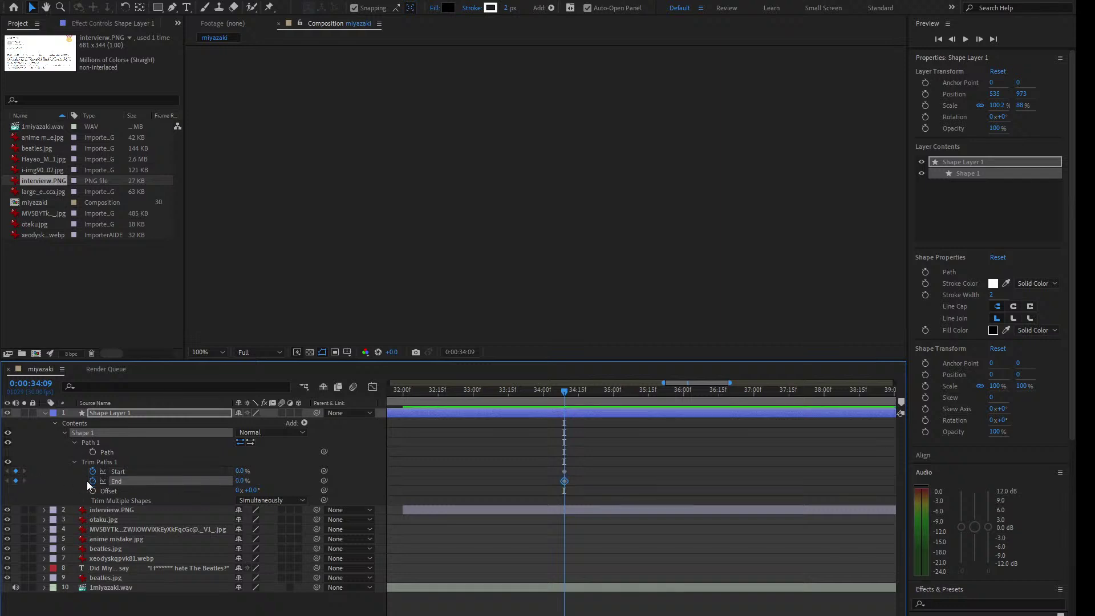
pyautogui.click(15, 470)
# Step: Play on to 0:00:36:04 and set the Trim Paths End value to 100% there
pyautogui.press('space')
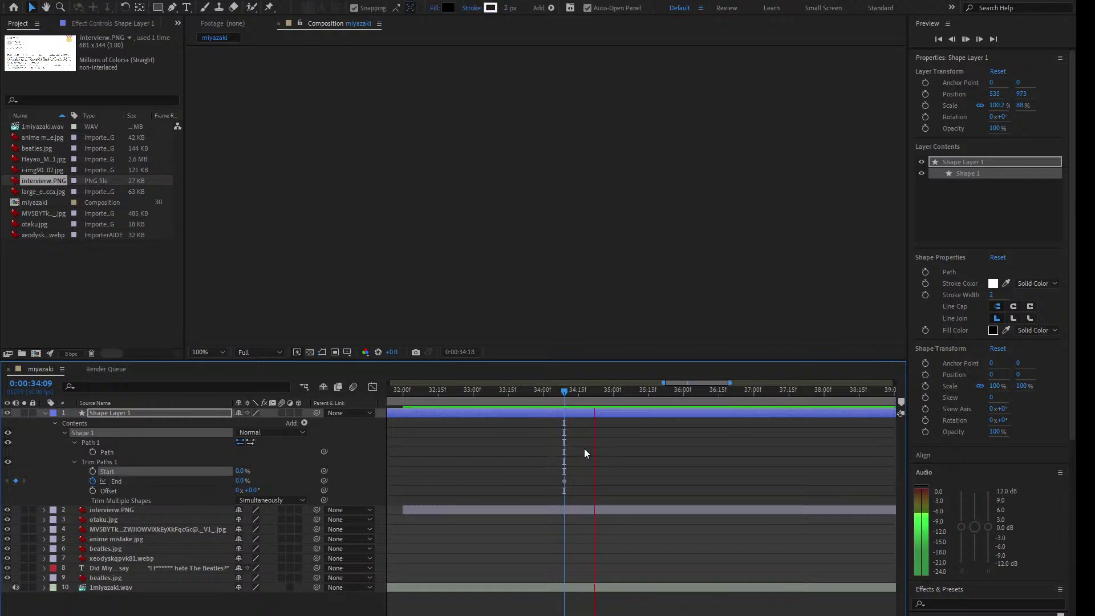
pyautogui.press('space')
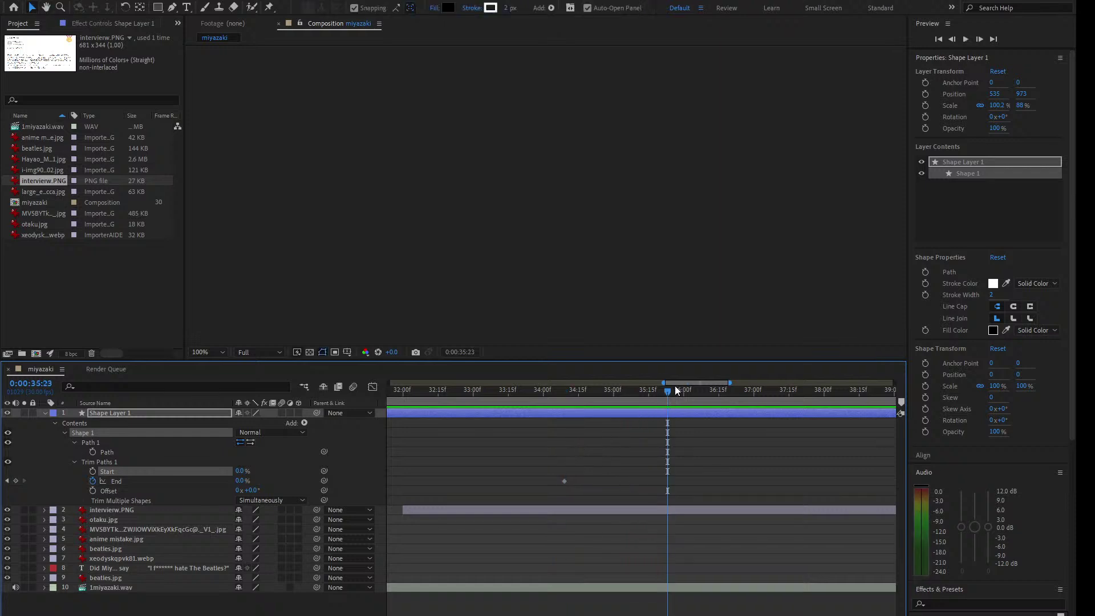
pyautogui.press('space')
pyautogui.press('space')
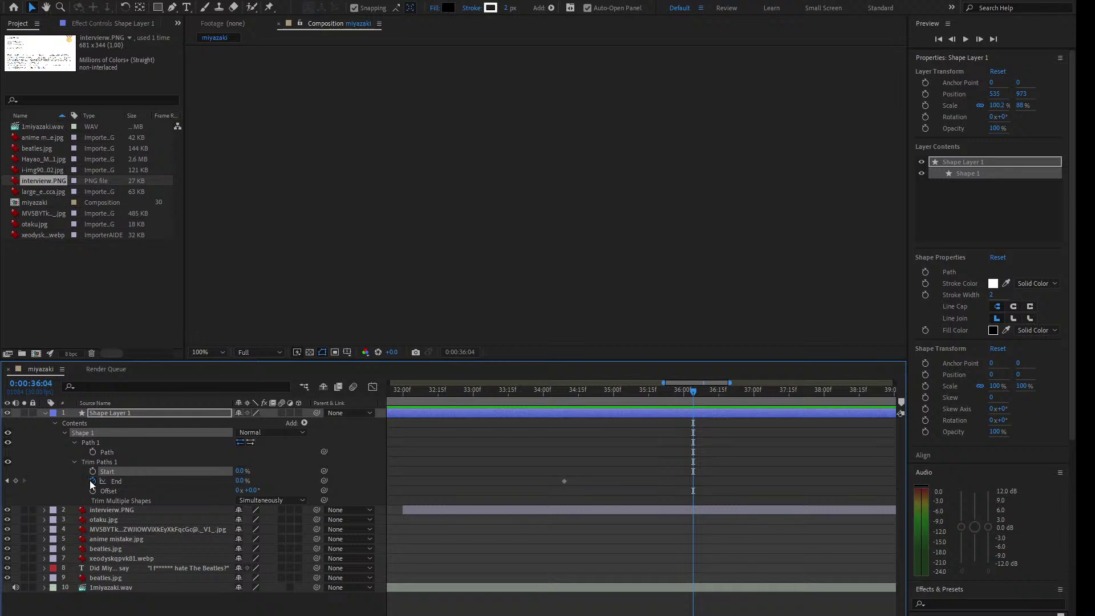
pyautogui.moveTo(239, 483); pyautogui.dragTo(399, 486)
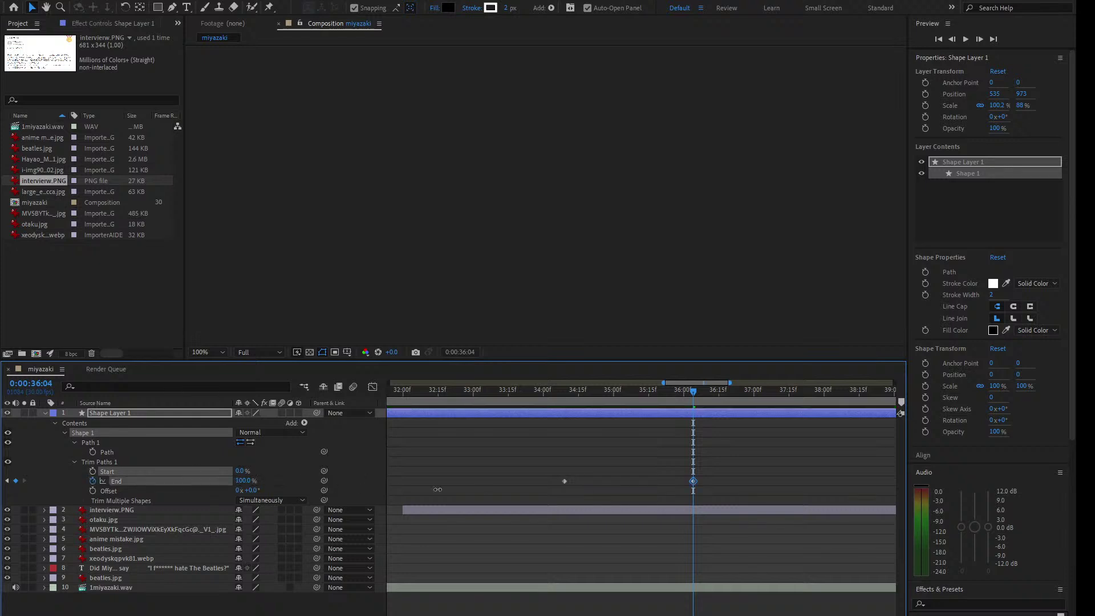
# Step: Duplicate Shape Layer 1, placing the copy at position 20, 1015 with a scale of 69.8% by 86.1%
pyautogui.click(139, 414)
pyautogui.hotkey('ctrl', 'd')
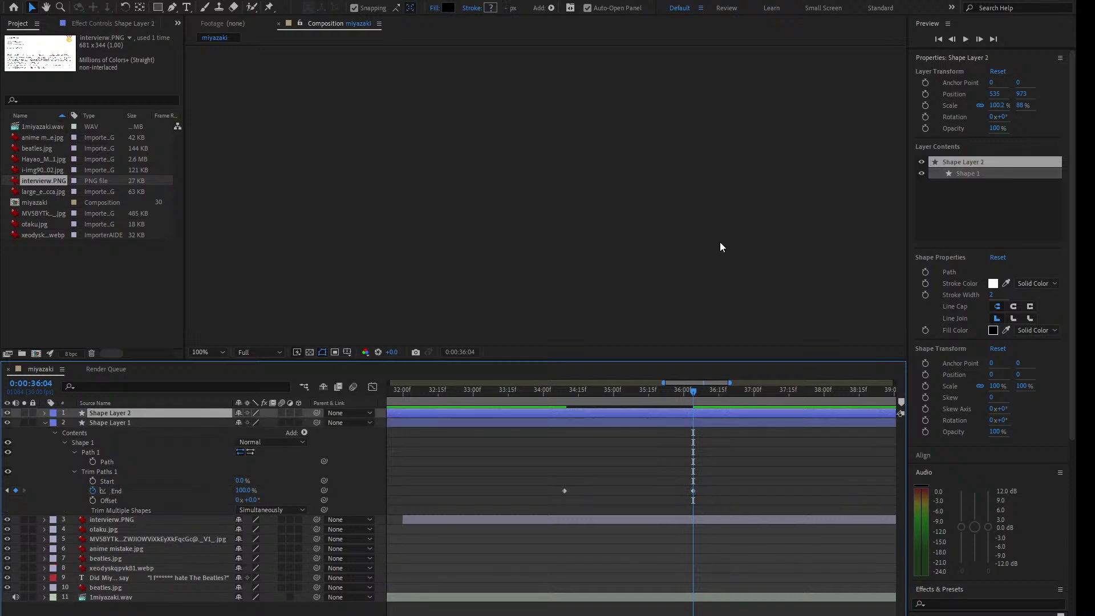
pyautogui.moveTo(579, 191); pyautogui.dragTo(334, 238)
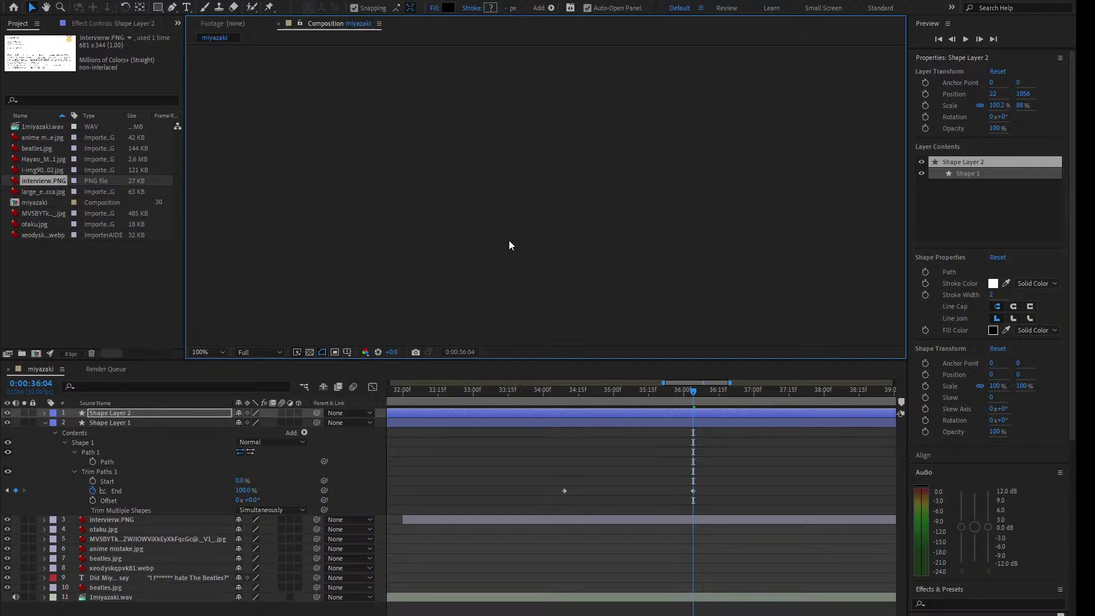
pyautogui.moveTo(510, 235); pyautogui.dragTo(432, 235)
pyautogui.moveTo(403, 234); pyautogui.dragTo(557, 220)
pyautogui.hotkey('ctrl', 'z')
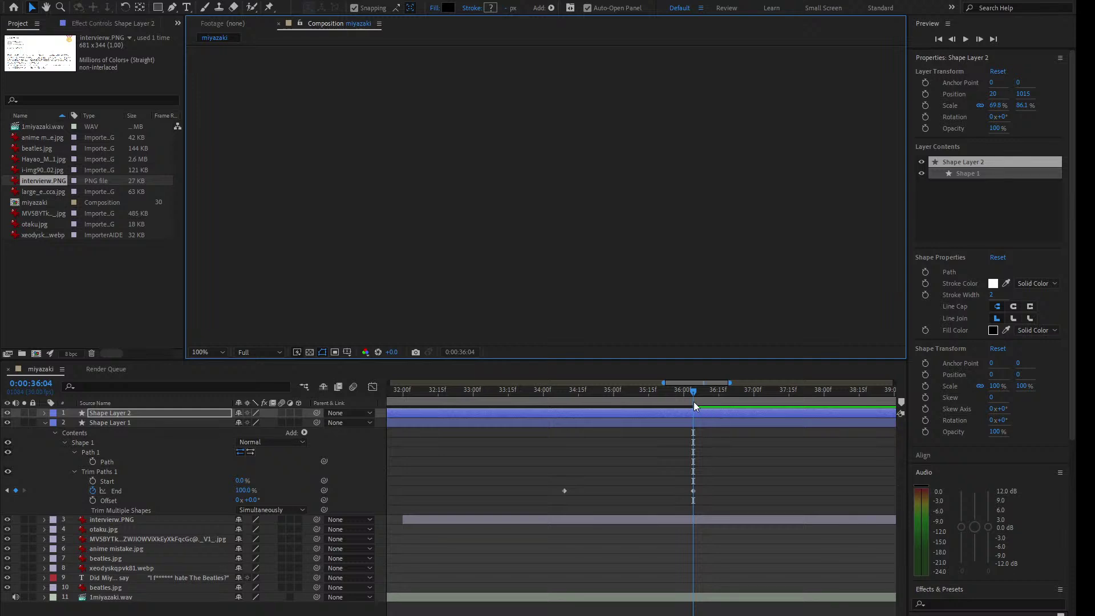
# Step: Select Shape Layer 2's path with the Pen tool and briefly preview the underlines
pyautogui.click(392, 200)
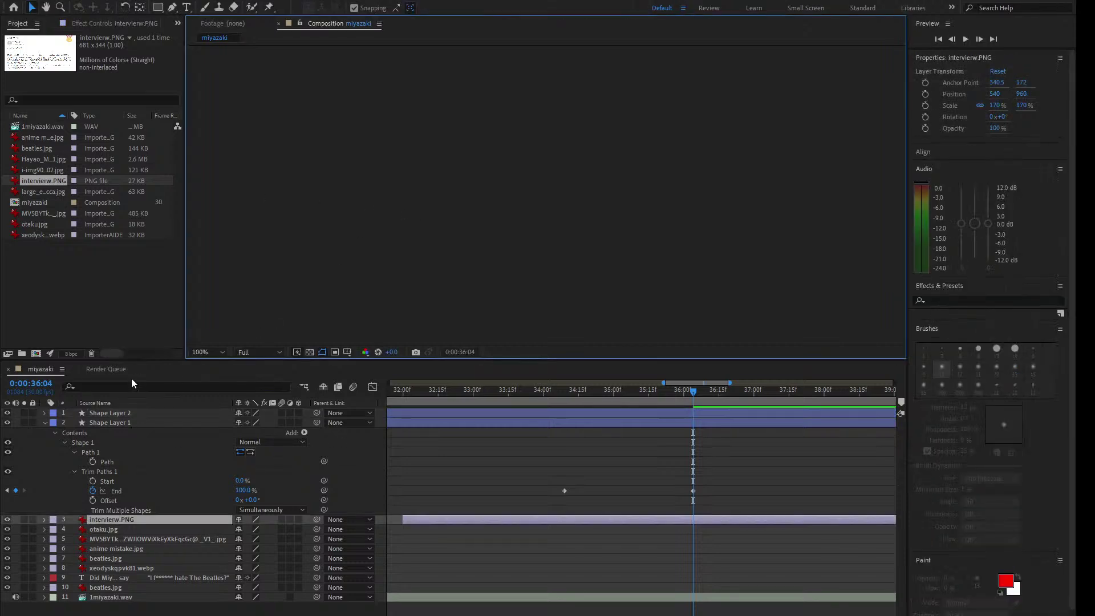
pyautogui.click(130, 414)
pyautogui.click(172, 7)
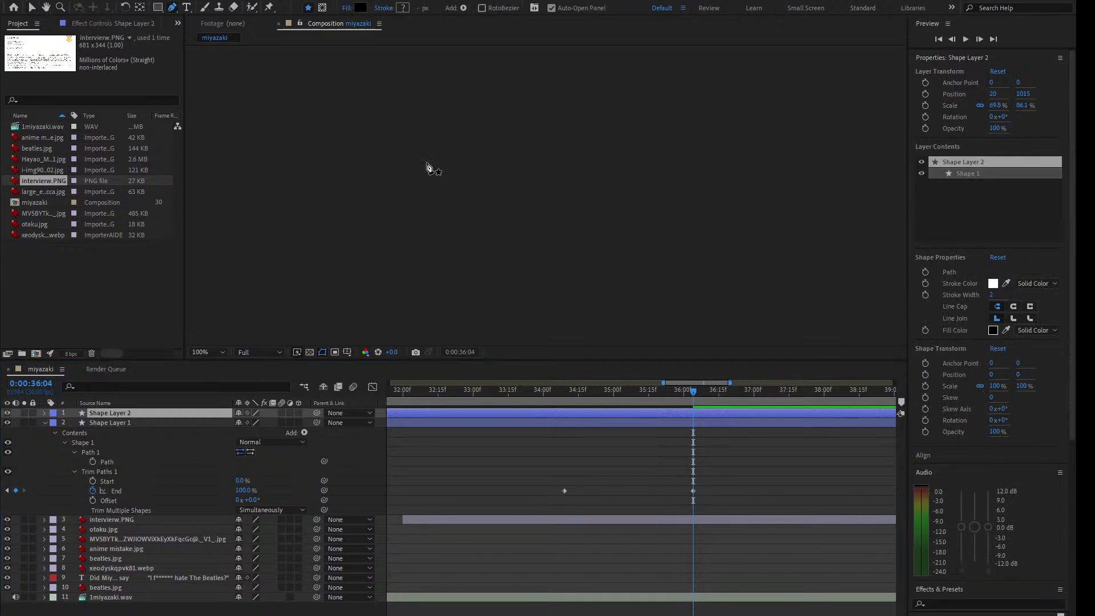
pyautogui.click(427, 215)
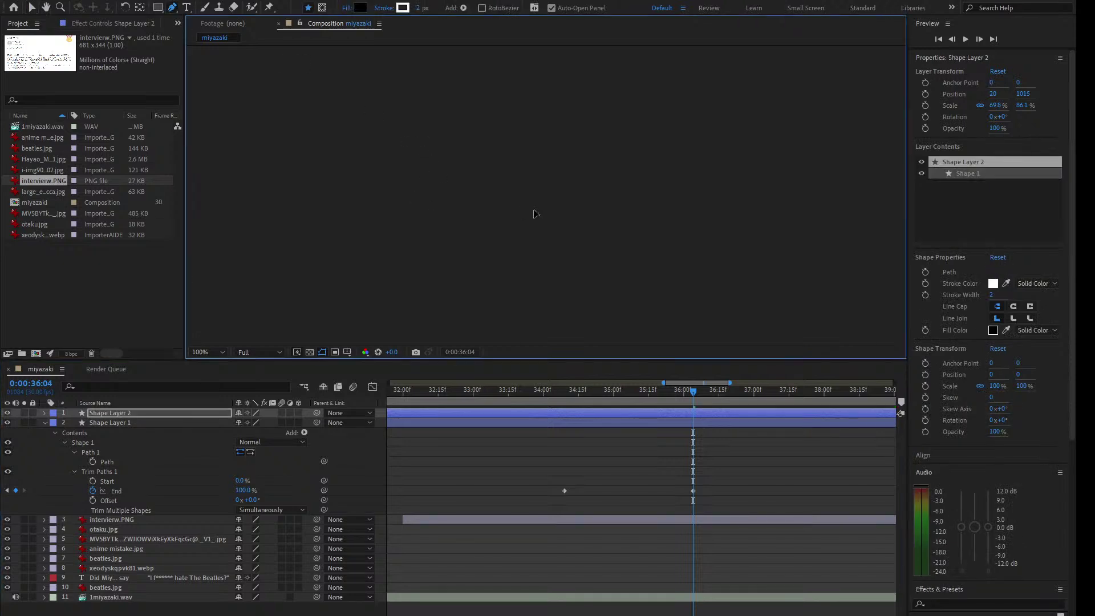
pyautogui.press('space')
pyautogui.press('space')
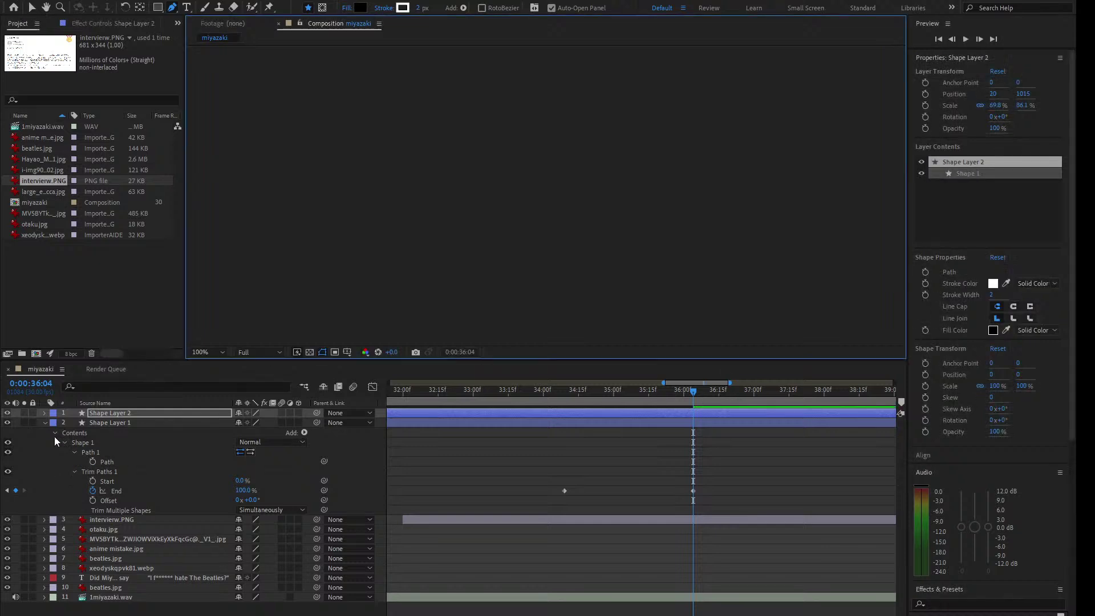
# Step: Collapse Shape Layer 1 and expand Shape Layer 2's Stroke 1, Shape 1 and Trim Paths 1 properties
pyautogui.click(46, 422)
pyautogui.click(45, 412)
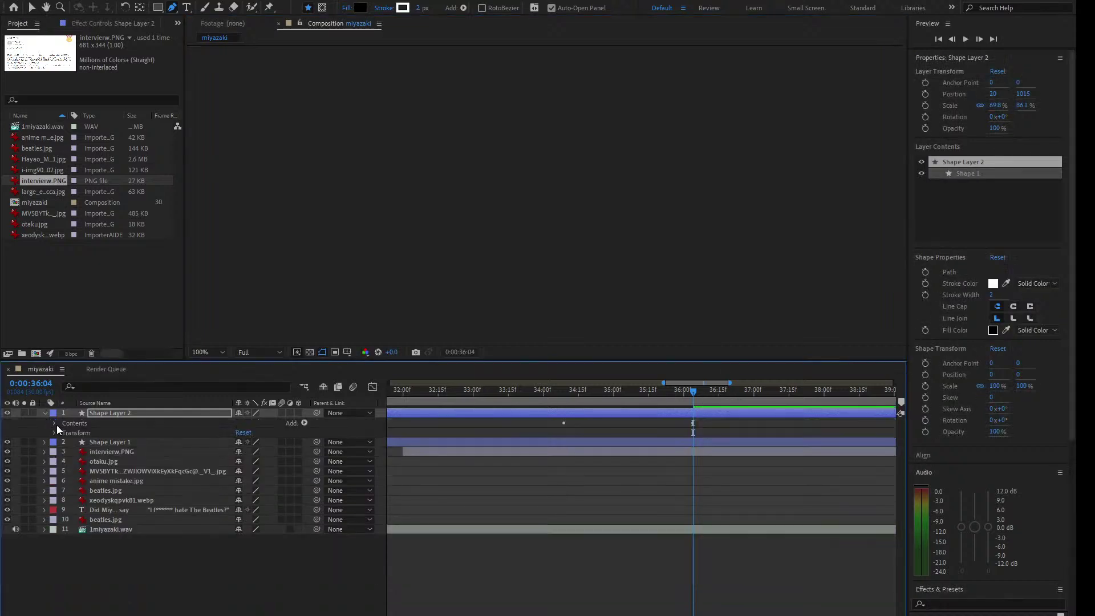
pyautogui.click(54, 423)
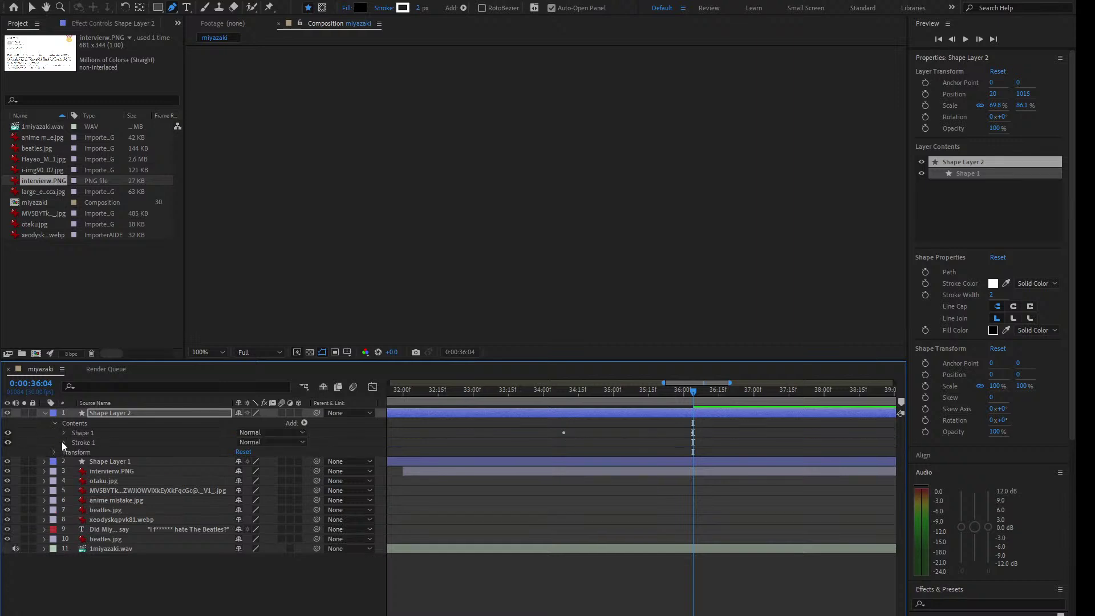
pyautogui.click(64, 441)
pyautogui.click(63, 431)
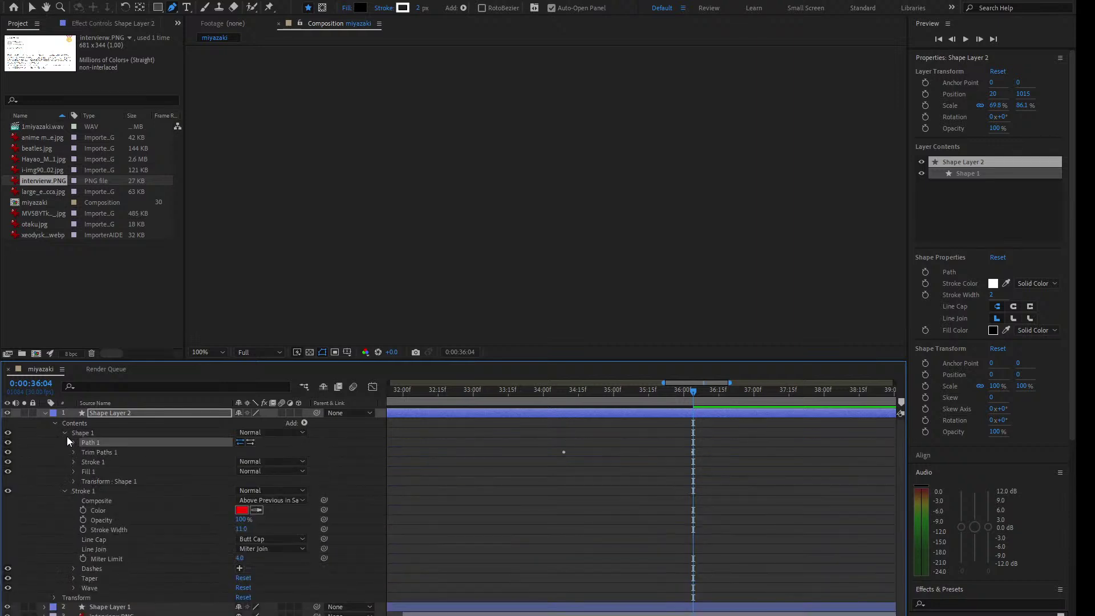
pyautogui.click(74, 452)
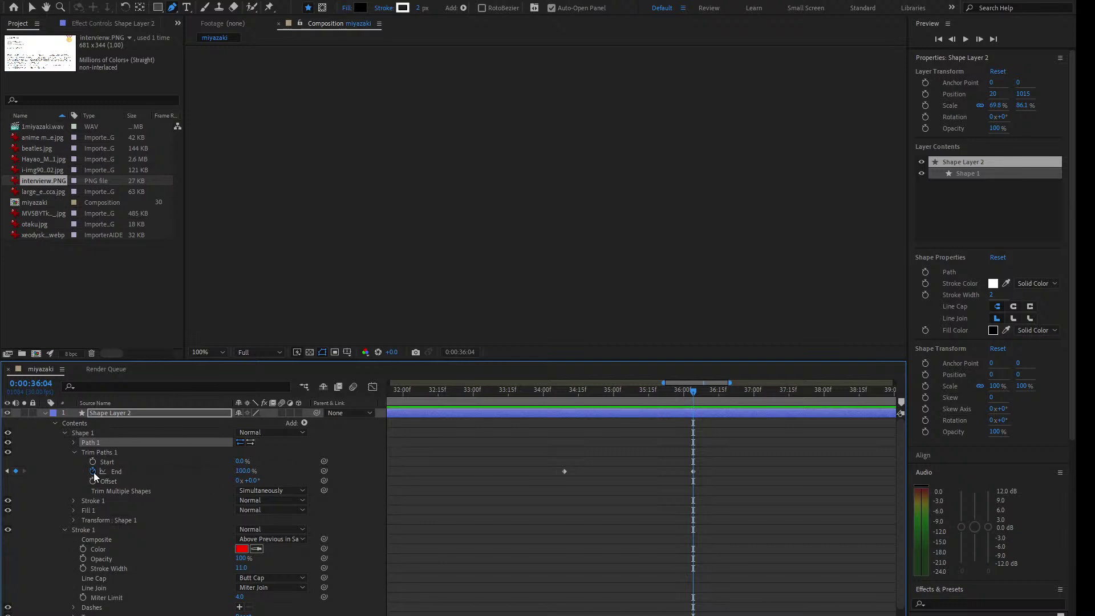
# Step: Try removing Shape Layer 2's Trim Paths End keyframe at 0:00:34:09, restore it, and return to that keyframe
pyautogui.click(7, 471)
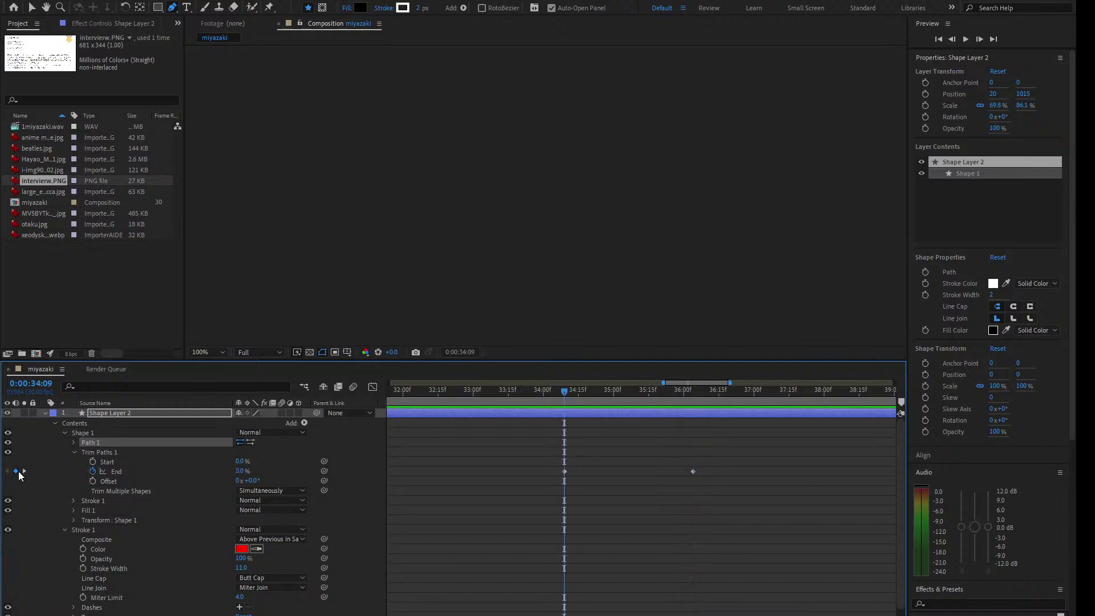
pyautogui.click(23, 470)
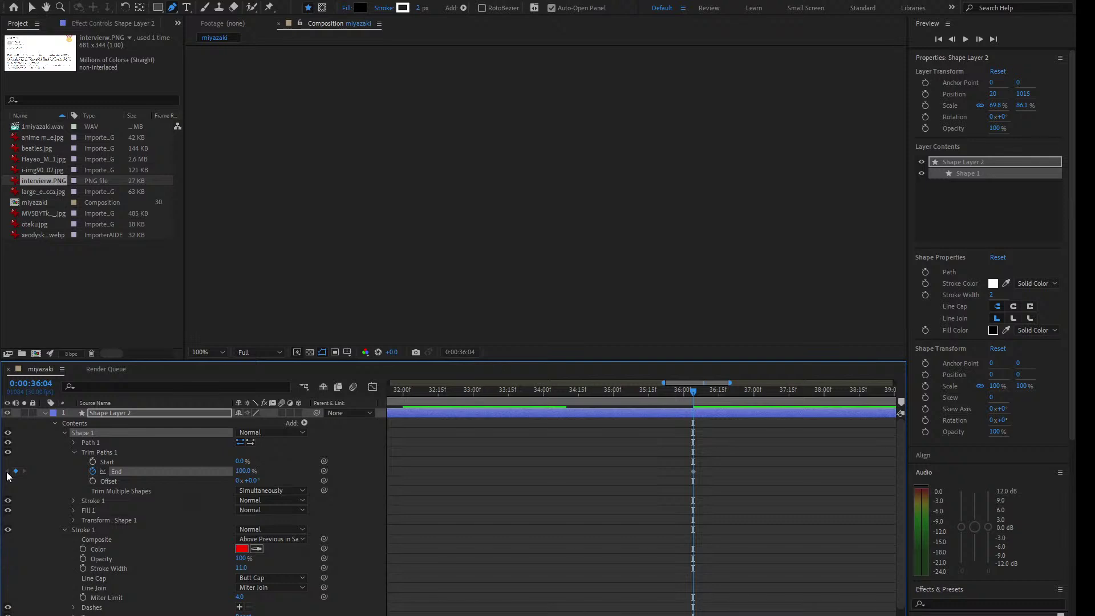
pyautogui.press('j')
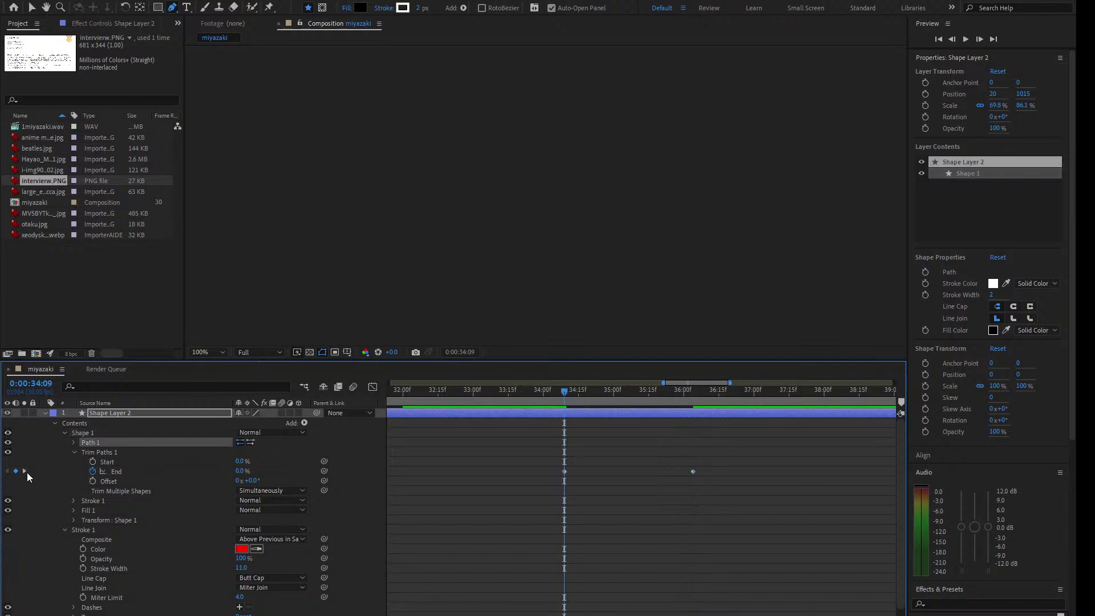
pyautogui.click(24, 471)
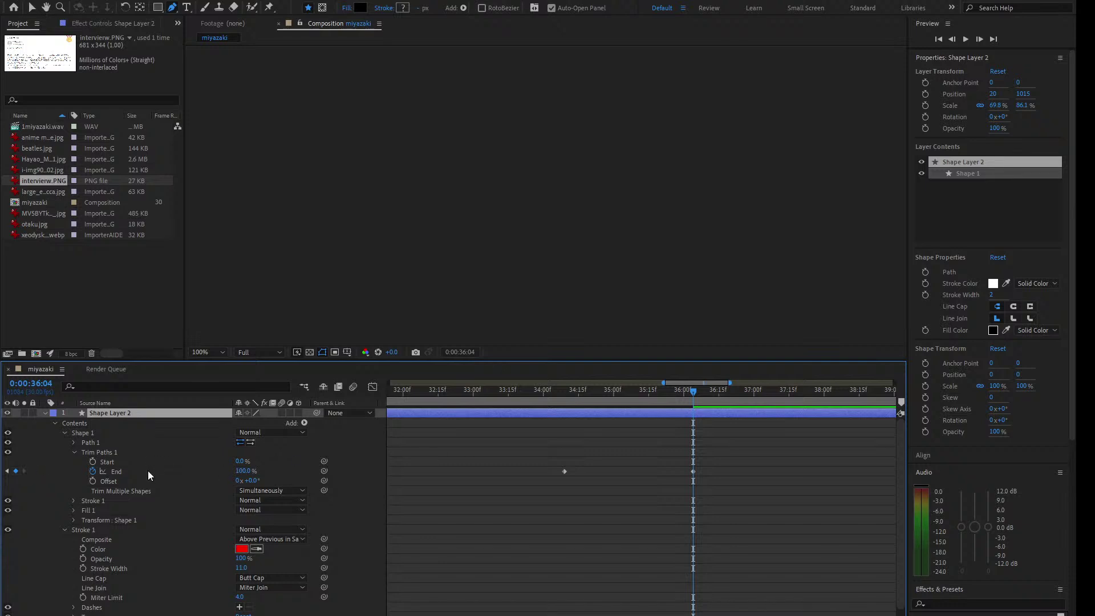
pyautogui.click(7, 471)
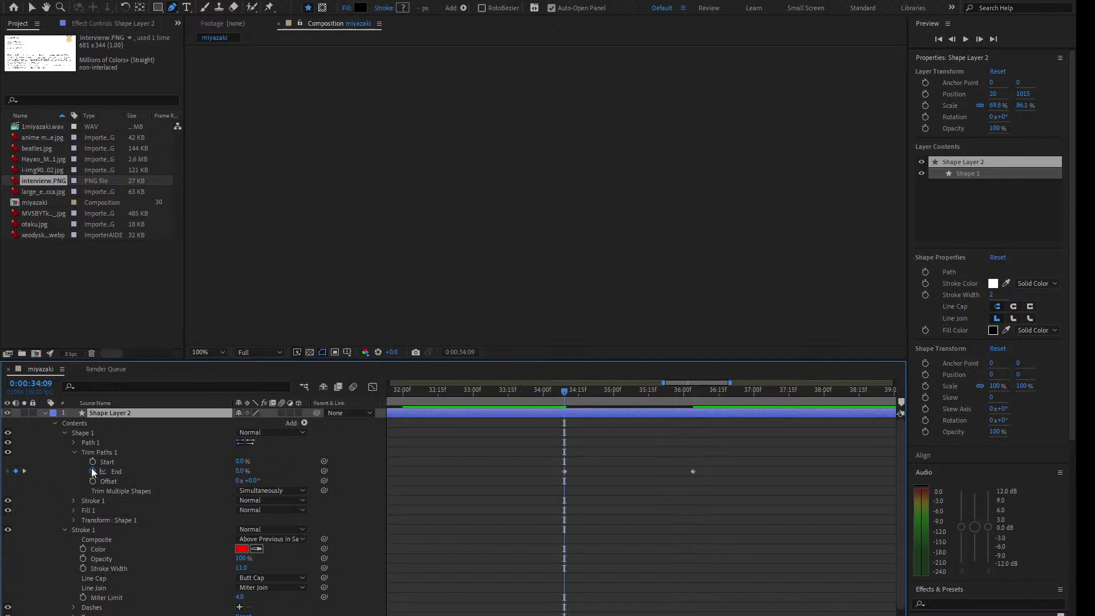
# Step: Play back the underline animation from 0:00:33:05 with the whole composition's duration in view
pyautogui.moveTo(580, 394); pyautogui.dragTo(484, 399)
pyautogui.press('-')
pyautogui.press('-')
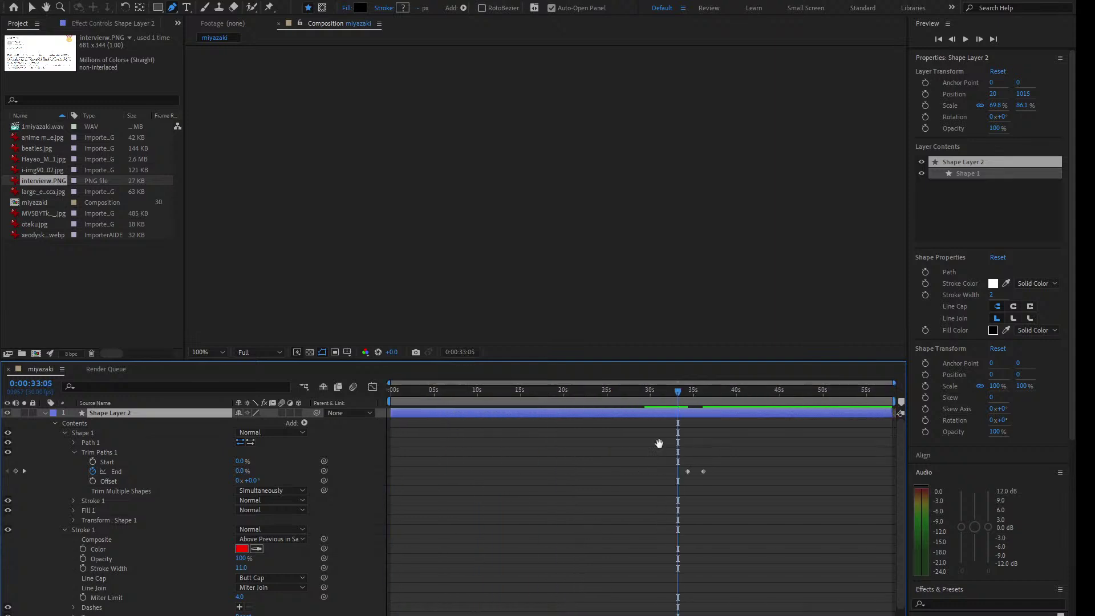
pyautogui.press('space')
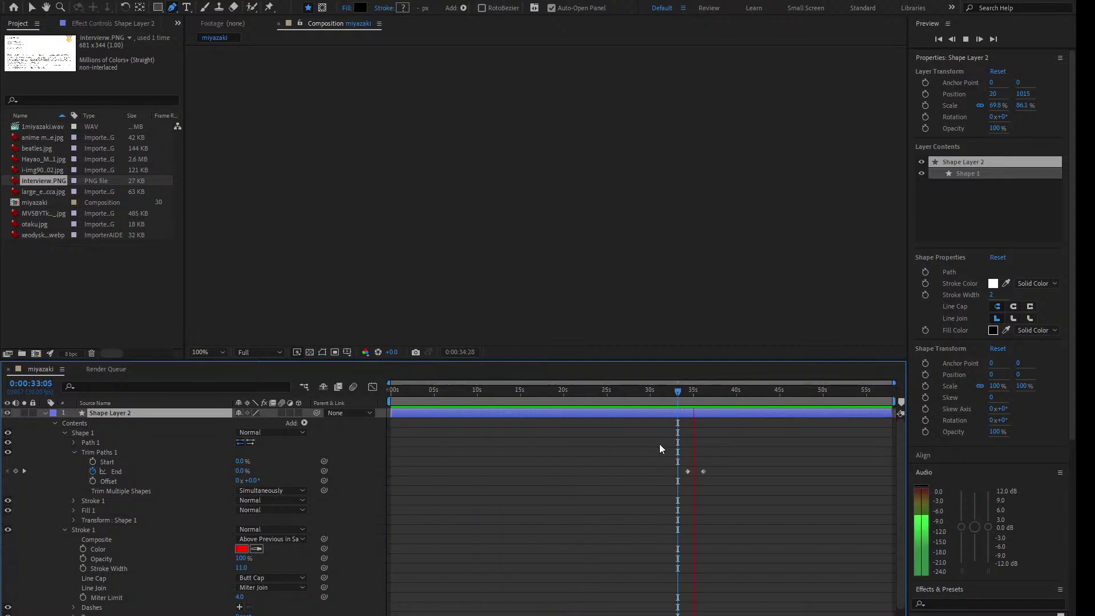
# Step: Move both of Shape Layer 2's Trim Paths End keyframes together so the first one sits at 0:00:36:04
pyautogui.press('space')
pyautogui.press('=')
pyautogui.press('=')
pyautogui.press('=')
pyautogui.click(563, 391)
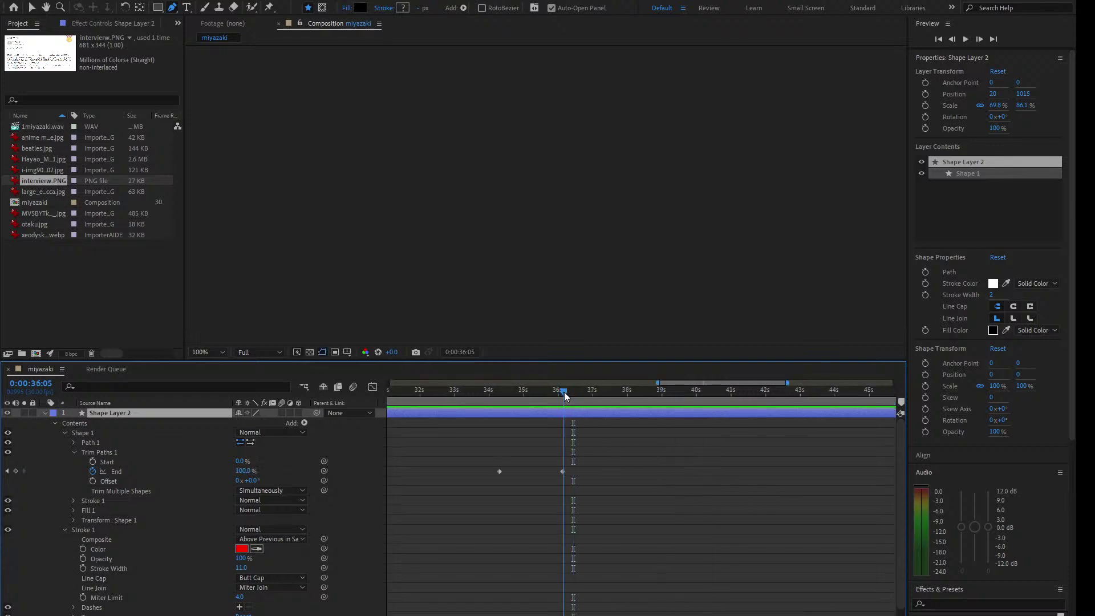
pyautogui.click(562, 392)
pyautogui.moveTo(573, 423); pyautogui.dragTo(563, 483)
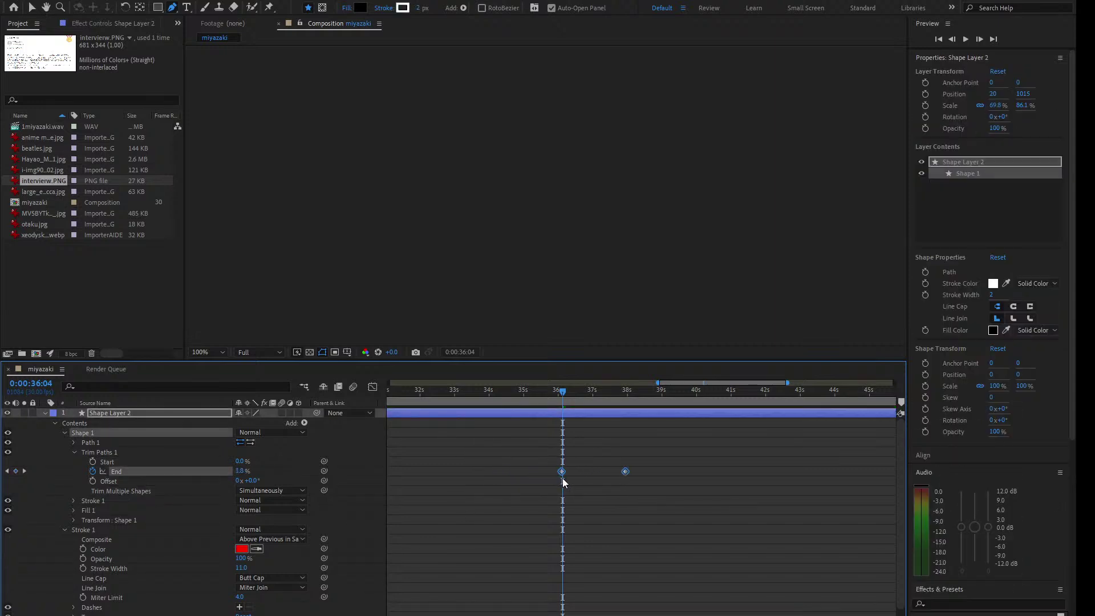
pyautogui.click(553, 475)
# Step: Preview the underline from 0:00:34:21 and move Shape Layer 2's second Trim Paths End keyframe to 0:00:38:11
pyautogui.click(514, 392)
pyautogui.press('space')
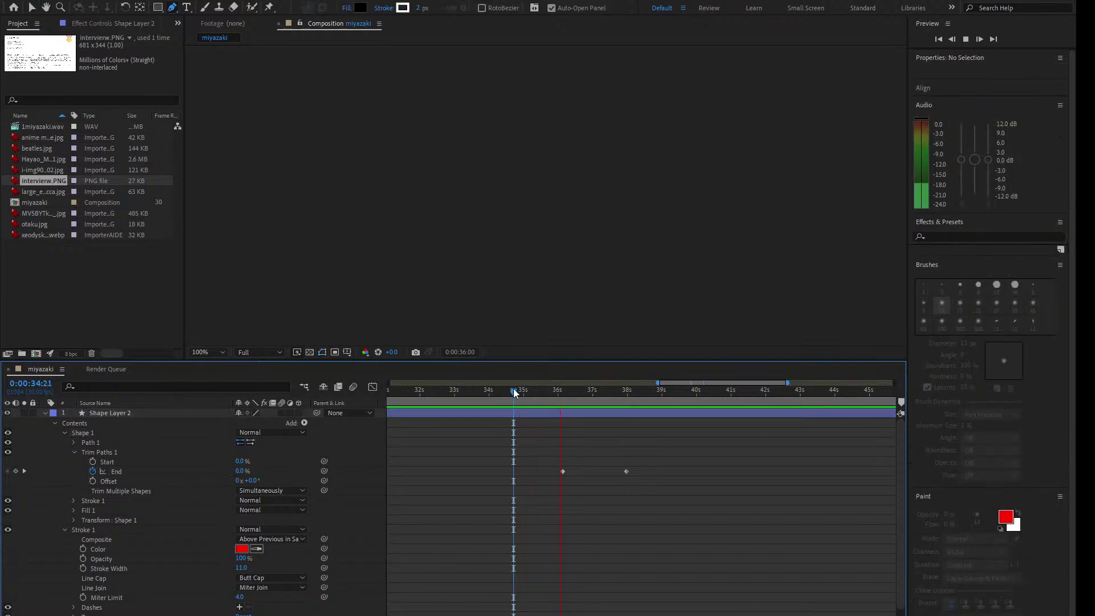
pyautogui.press('space')
pyautogui.moveTo(627, 471); pyautogui.dragTo(640, 471)
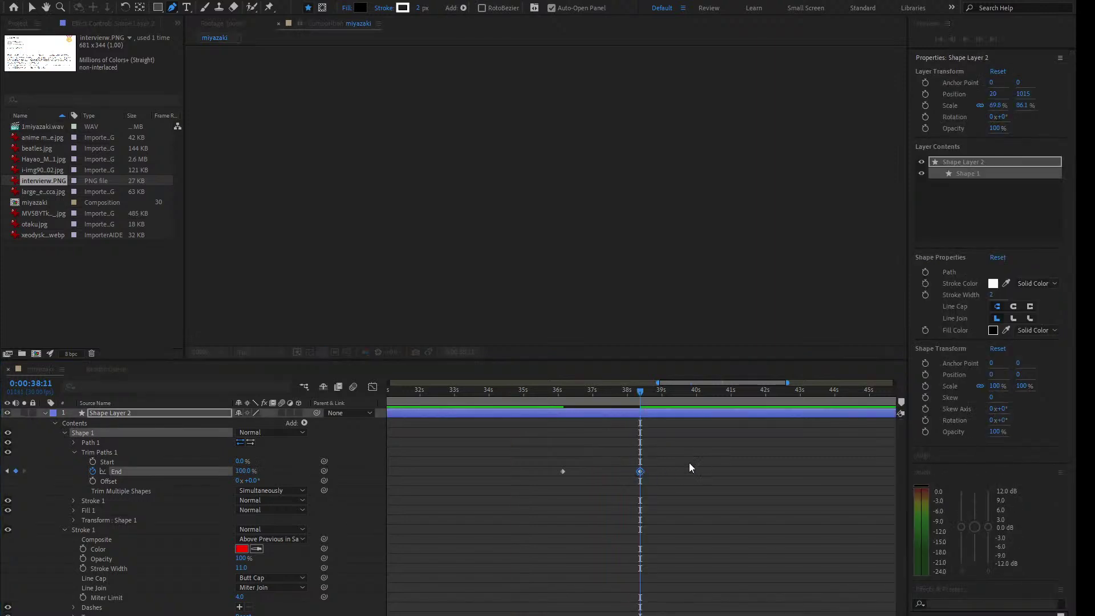
pyautogui.click(437, 215)
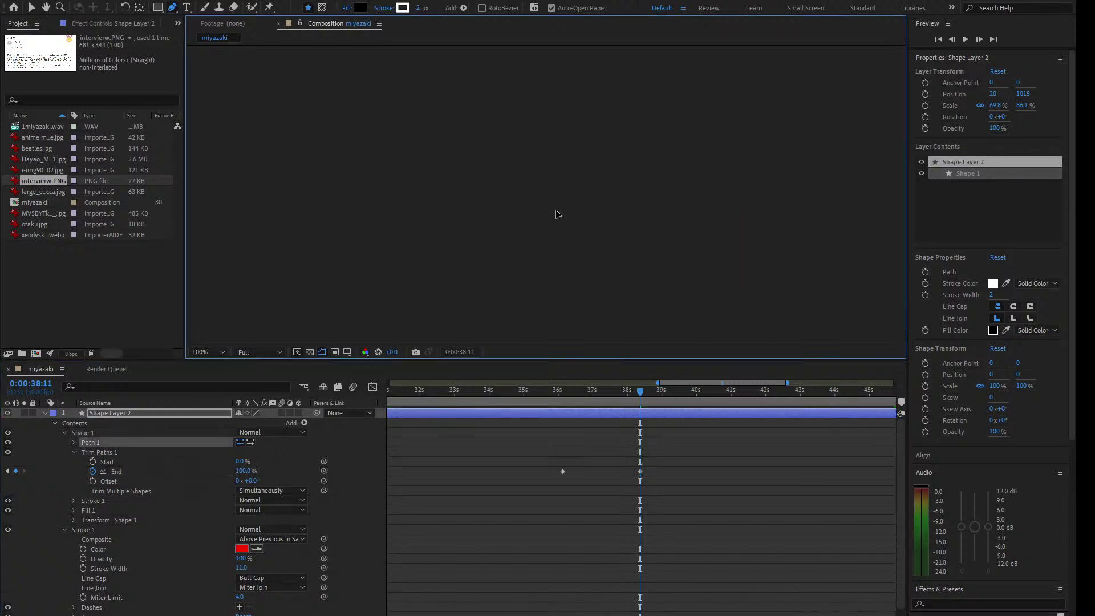
# Step: Play back the voice-over from 0:00:38:11 and again from 0:00:40:00, stopping at 0:00:41:19
pyautogui.press('space')
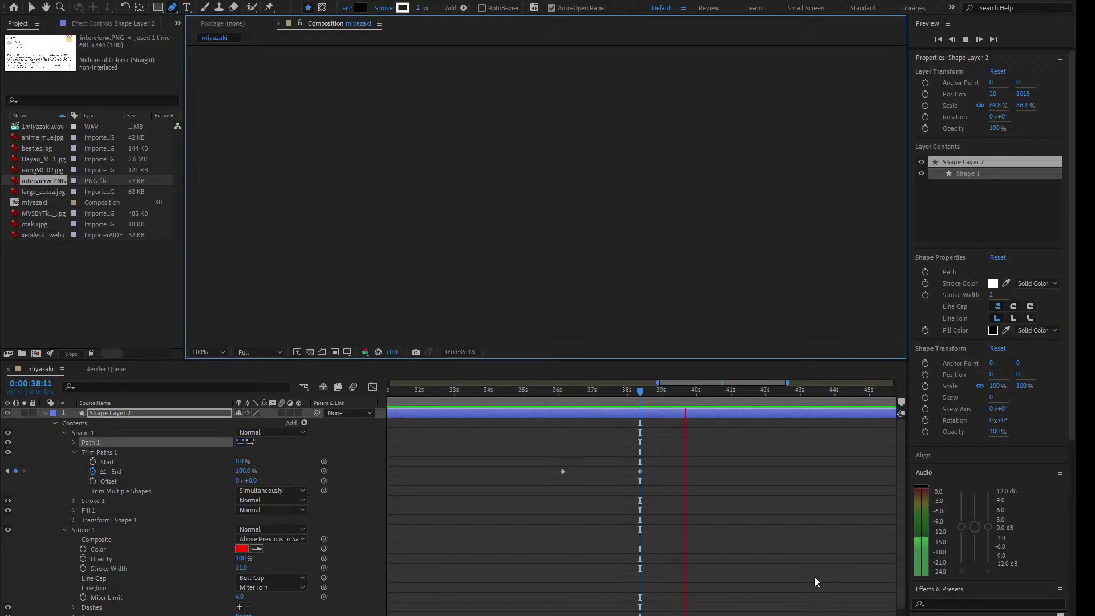
pyautogui.click(668, 391)
pyautogui.moveTo(667, 392); pyautogui.dragTo(697, 391)
pyautogui.press('space')
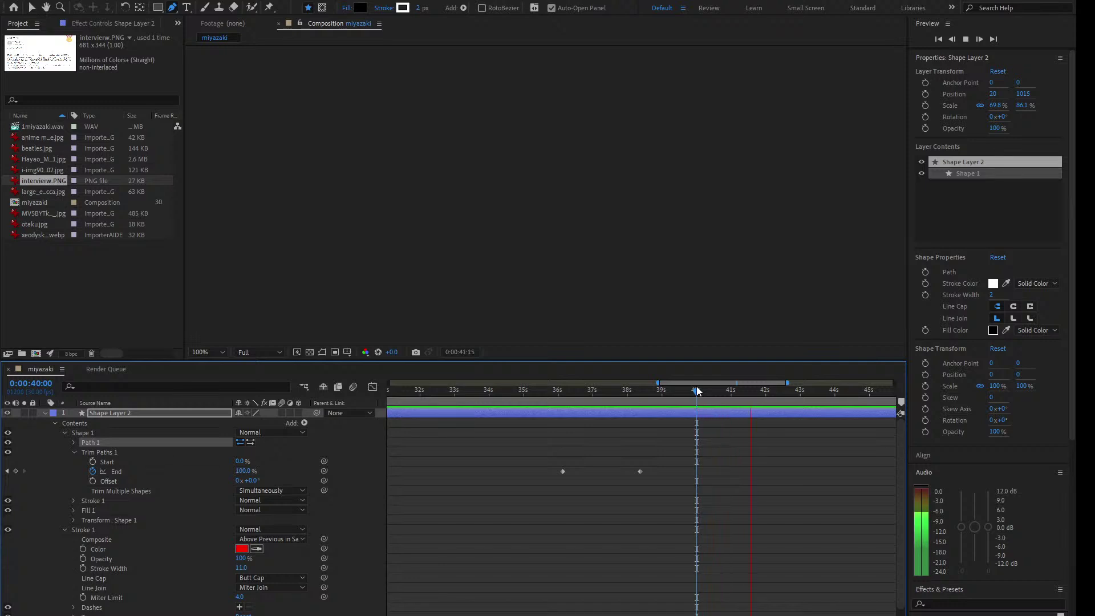
pyautogui.press('space')
# Step: Import the large_e4f680dcca.jpg portrait and add it as the top layer, starting at about 0:00:41:15
pyautogui.scroll(-4, 651, 170)
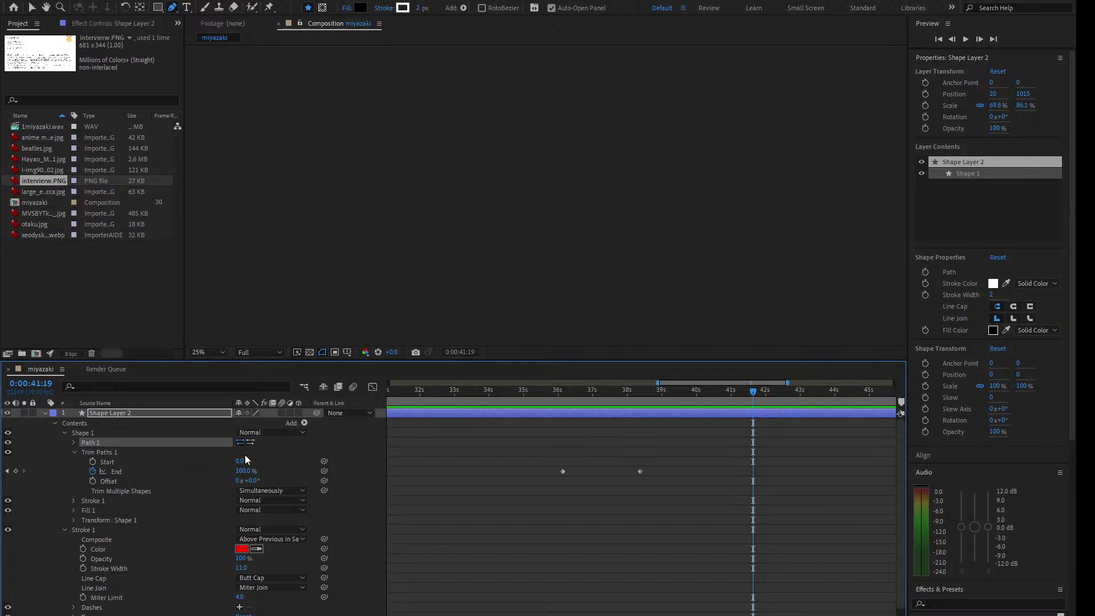
pyautogui.click(52, 288)
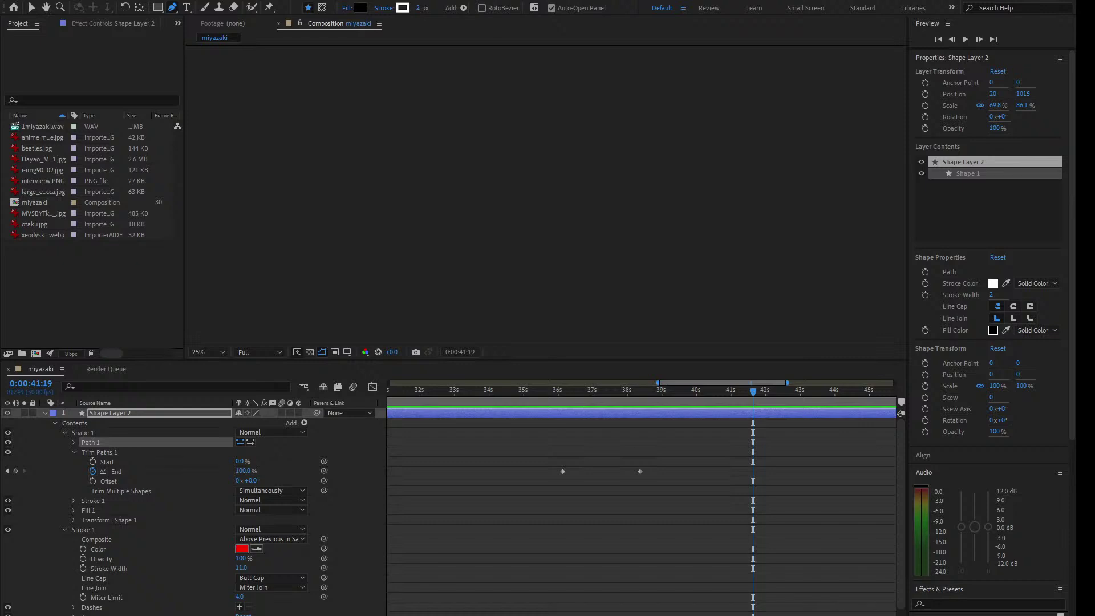
pyautogui.click(145, 324)
pyautogui.click(50, 203)
pyautogui.moveTo(50, 204); pyautogui.dragTo(723, 394)
pyautogui.press('-')
pyautogui.press('-')
pyautogui.press('-')
# Step: Preview the portrait's entrance from 0:00:40:26 and set the large_e4f680dcca.jpg layer's Position to 540, 1564
pyautogui.press('space')
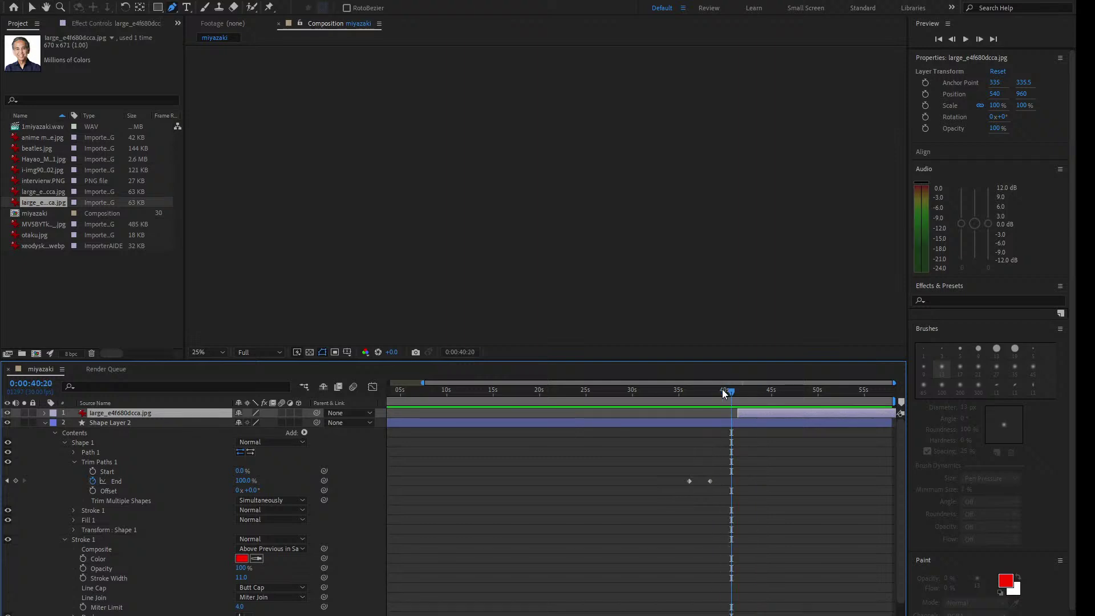
pyautogui.click(758, 409)
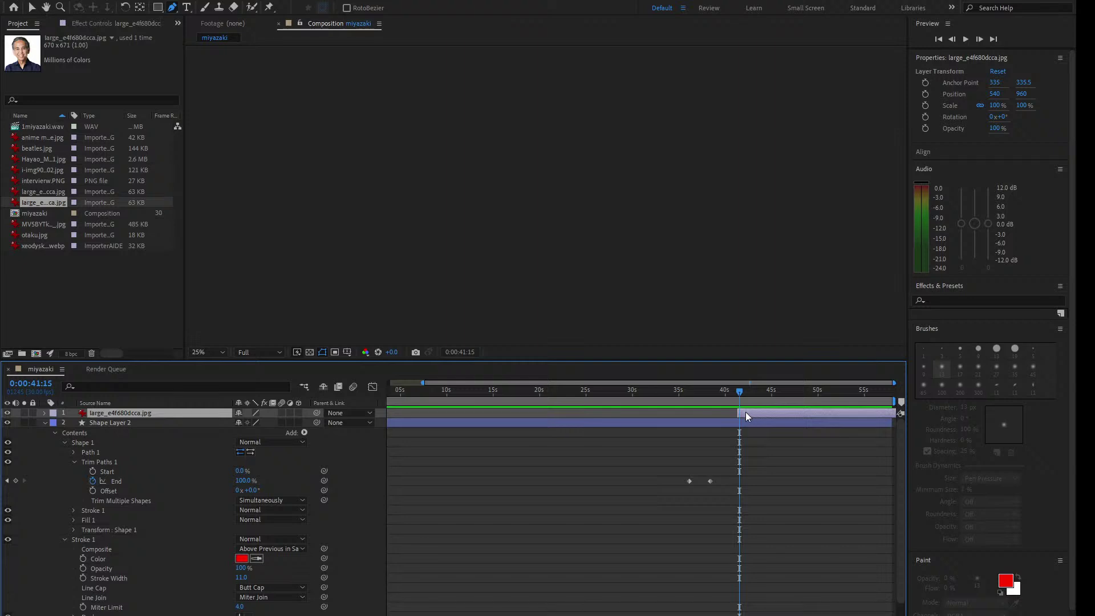
pyautogui.click(733, 394)
pyautogui.press('space')
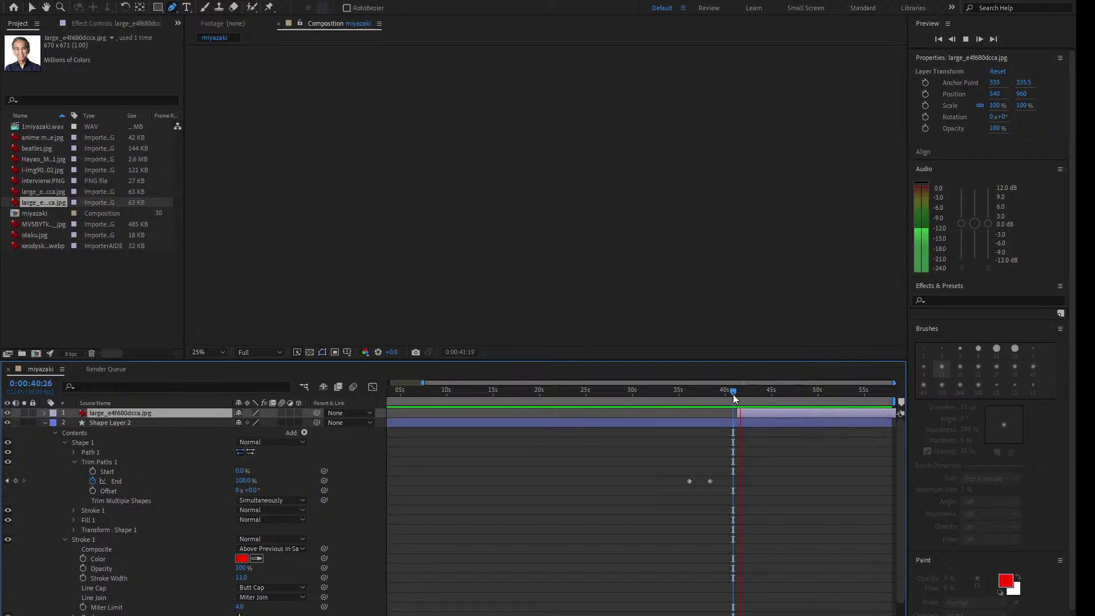
pyautogui.press('space')
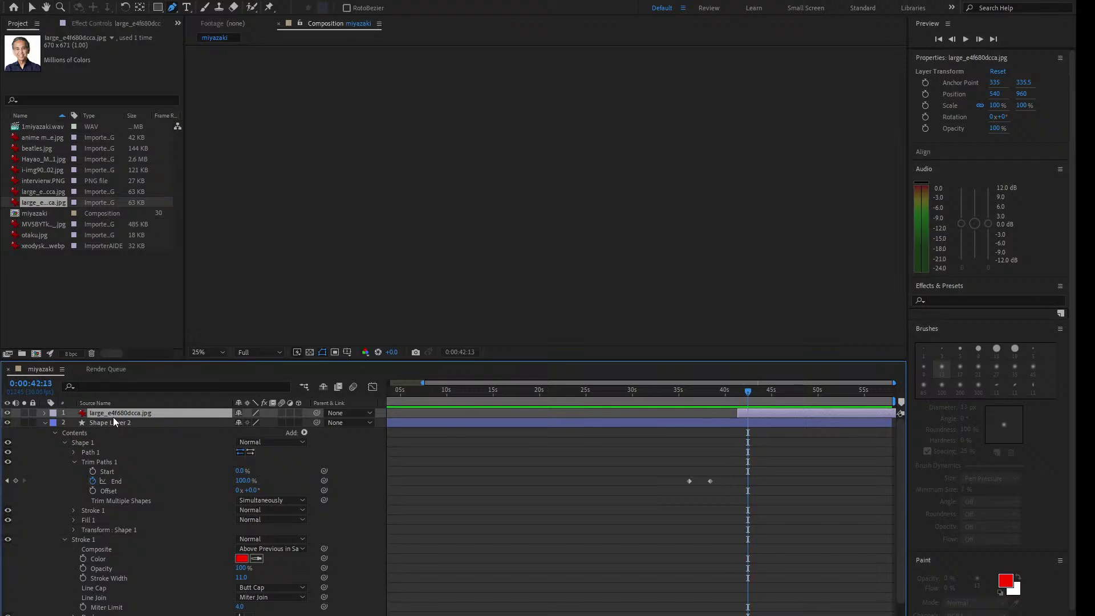
pyautogui.press('p')
pyautogui.moveTo(263, 423); pyautogui.dragTo(324, 422)
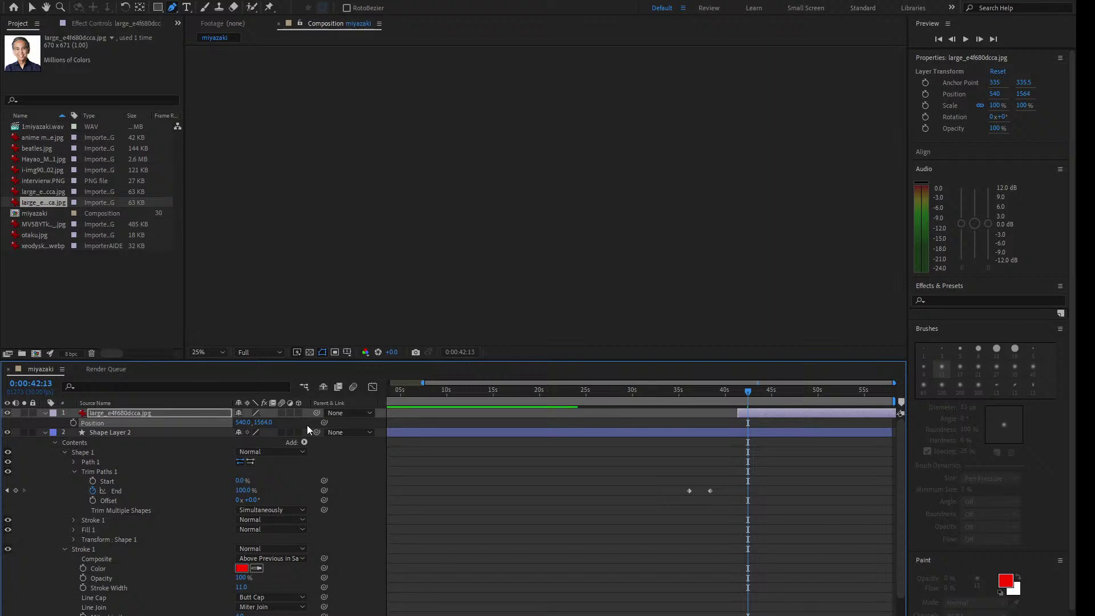
# Step: Collapse Shape Layer 2 and move the large_e4f680dcca.jpg layer directly below the interview screenshot in the layer stack
pyautogui.click(45, 433)
pyautogui.moveTo(110, 418); pyautogui.dragTo(140, 459)
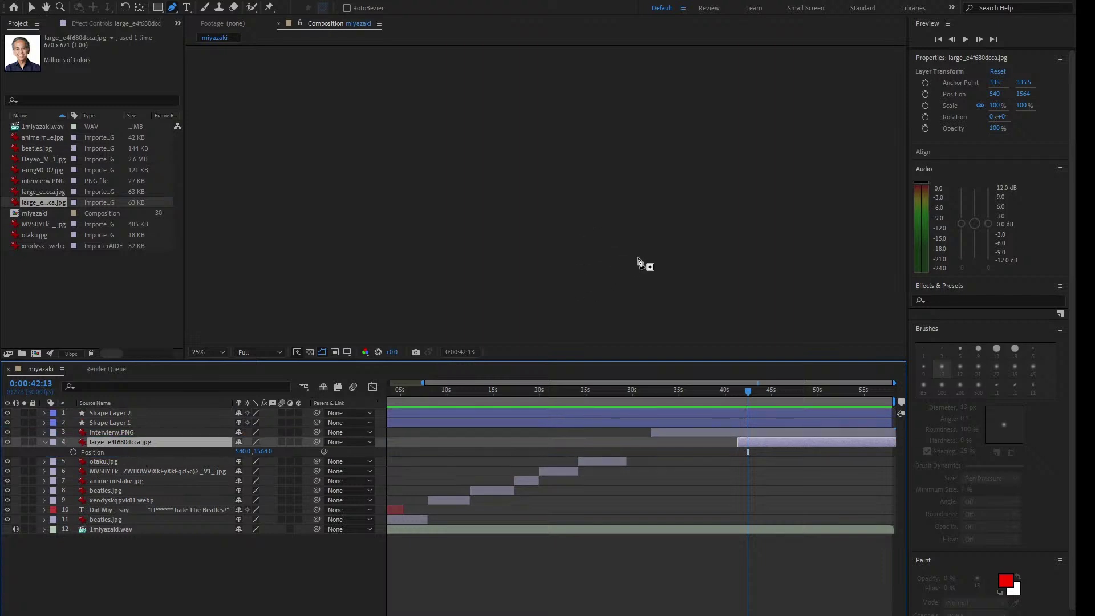
pyautogui.click(759, 285)
# Step: Play back from 0:00:39:09 and trim the ends of both shape layers, the interview screenshot and the portrait to 0:00:44:26
pyautogui.click(718, 389)
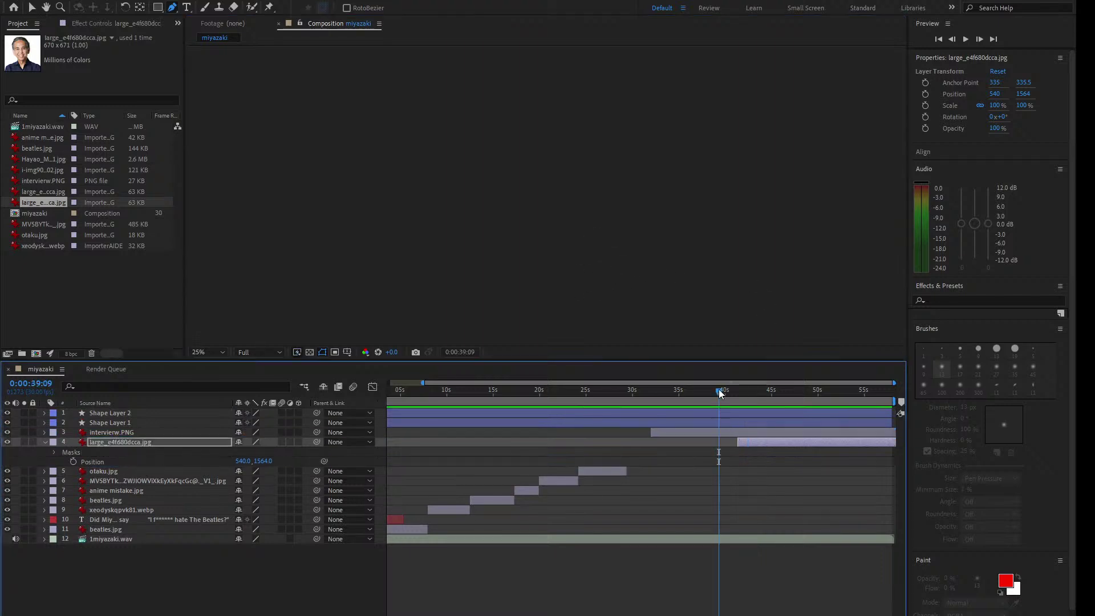
pyautogui.press('space')
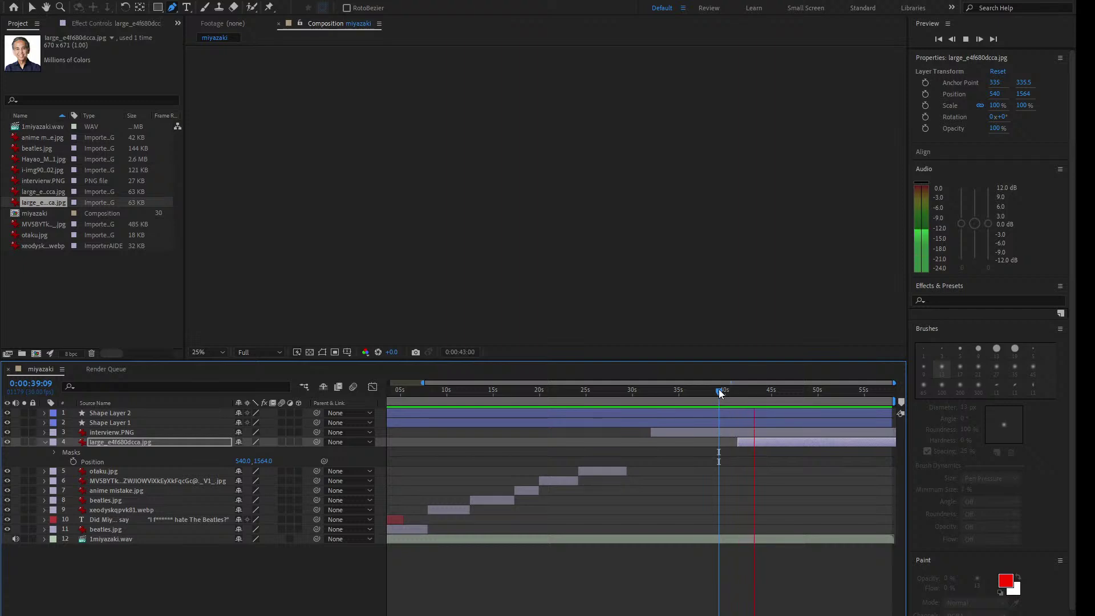
pyautogui.click(768, 442)
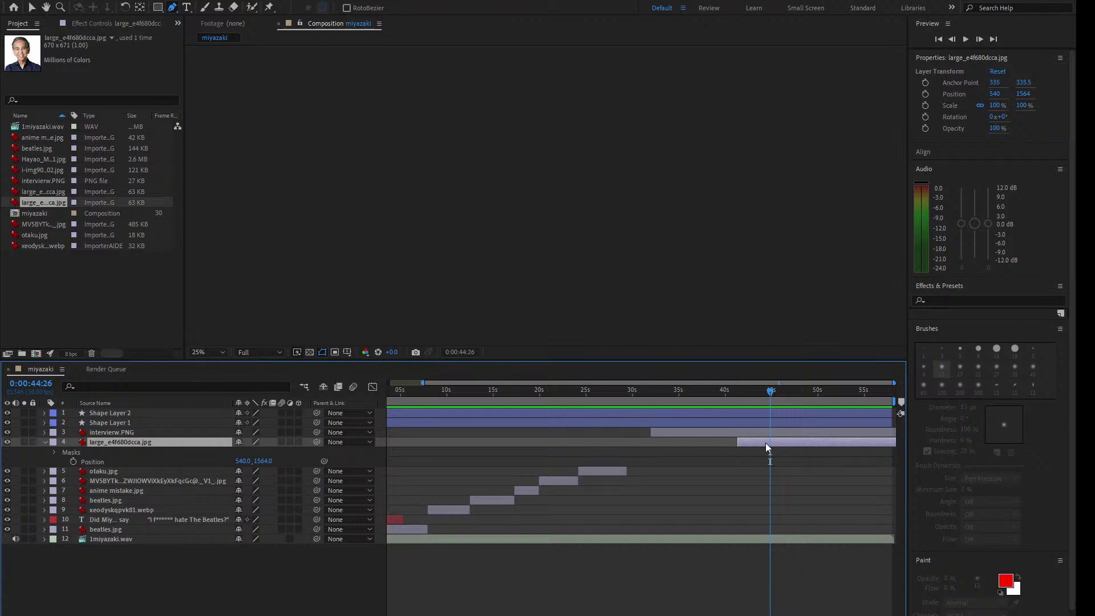
pyautogui.keyDown('shift'); pyautogui.click(138, 412); pyautogui.keyUp('shift')
pyautogui.hotkey('alt', ']')
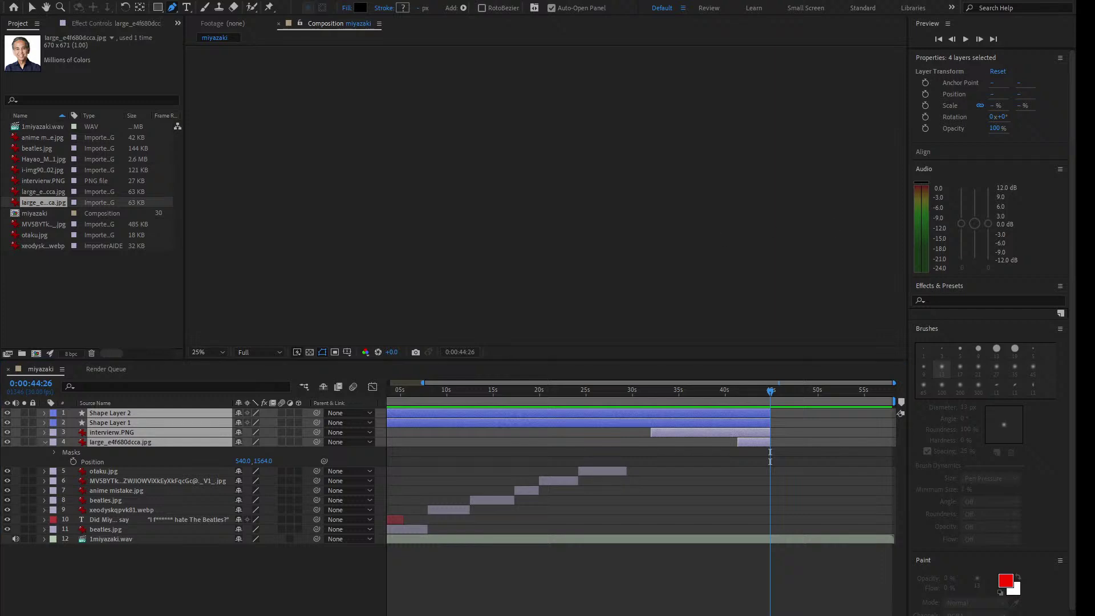
# Step: Import the i-img900x1200 image, add it as the top layer and trim its start to 0:00:44:26
pyautogui.click(75, 307)
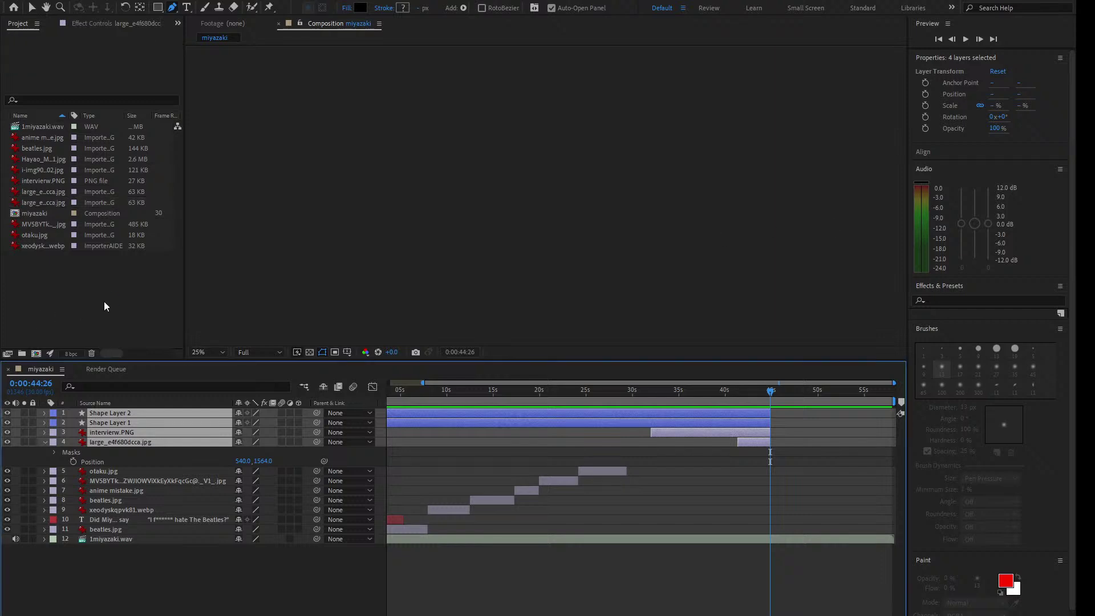
pyautogui.click(40, 146)
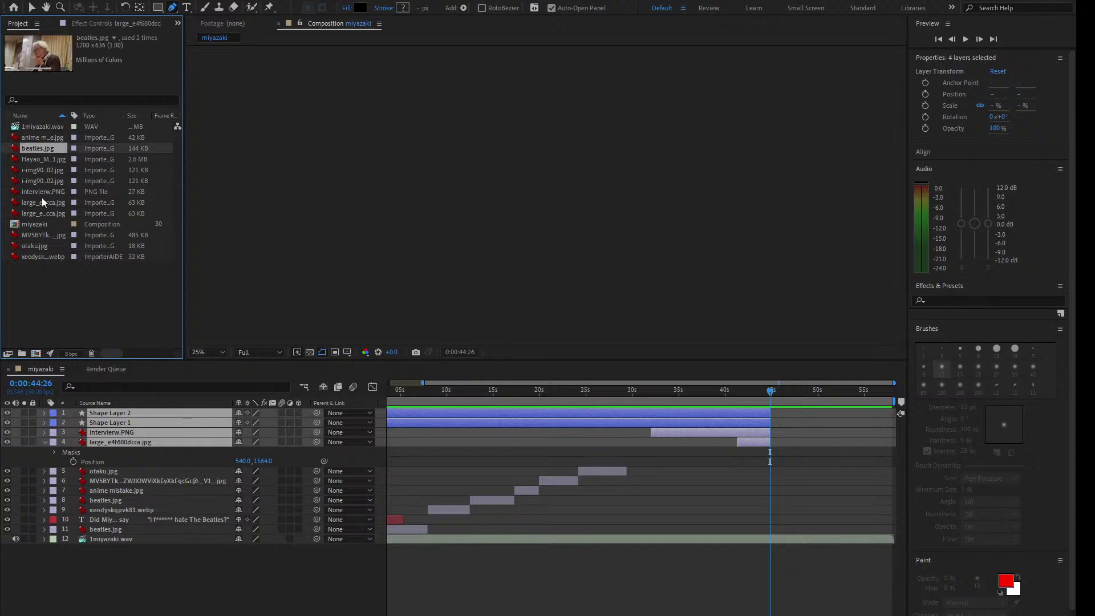
pyautogui.click(42, 224)
pyautogui.click(40, 245)
pyautogui.click(43, 235)
pyautogui.click(44, 256)
pyautogui.click(47, 202)
pyautogui.click(48, 192)
pyautogui.click(49, 181)
pyautogui.click(50, 171)
pyautogui.moveTo(50, 181); pyautogui.dragTo(247, 414)
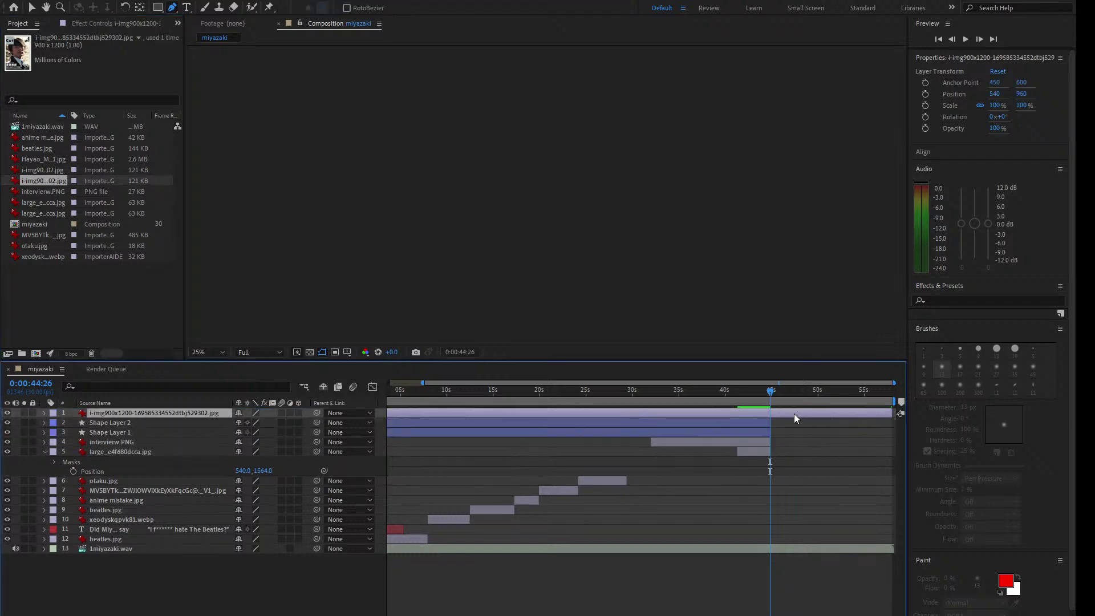
pyautogui.hotkey('alt', '[')
# Step: Play back the transition to the i-img900x1200 image from 0:00:44:17, and again from 0:00:39:23
pyautogui.scroll(5, 775, 417)
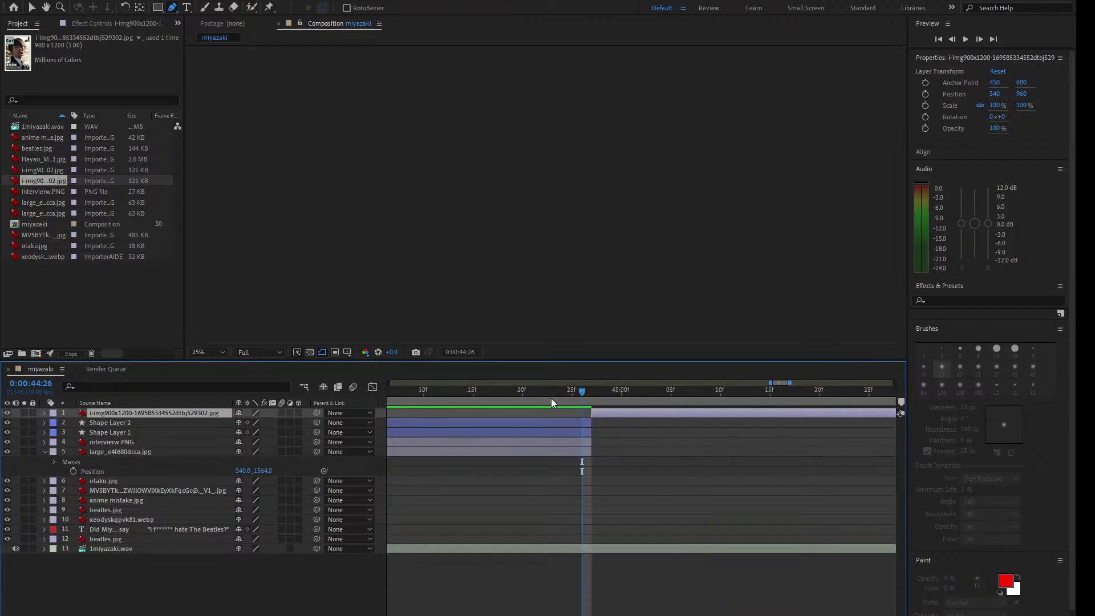
pyautogui.click(492, 391)
pyautogui.press('space')
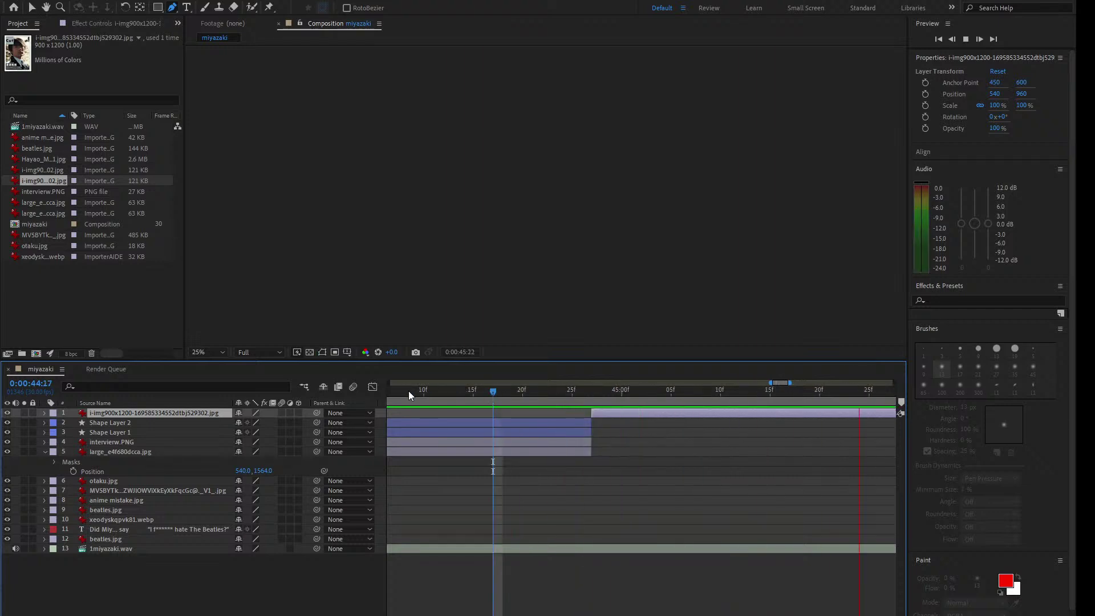
pyautogui.press('space')
pyautogui.scroll(-5, 474, 413)
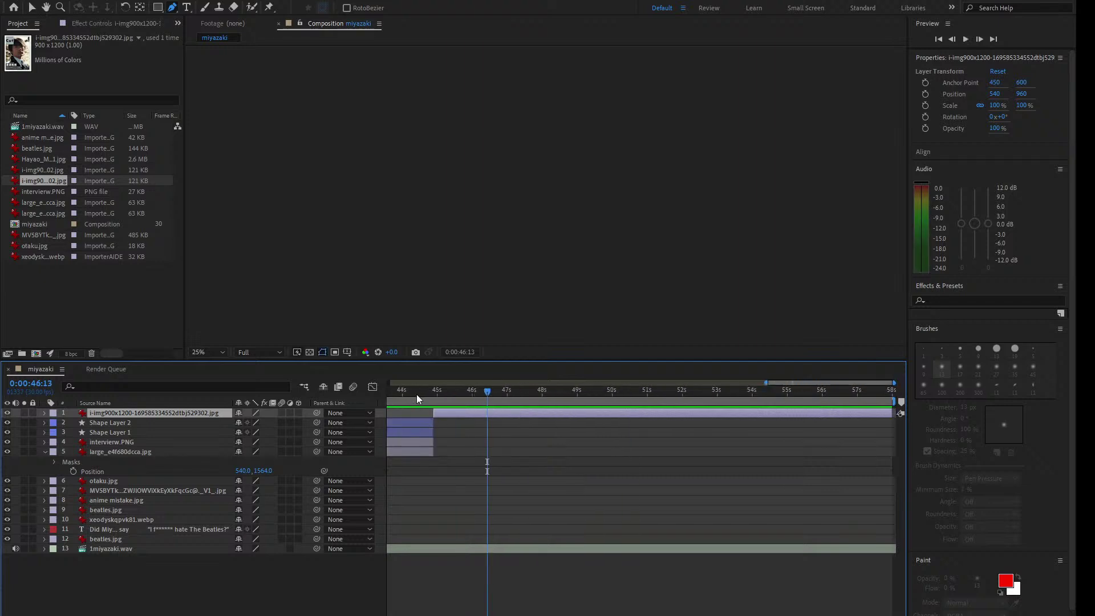
pyautogui.scroll(-4, 434, 478)
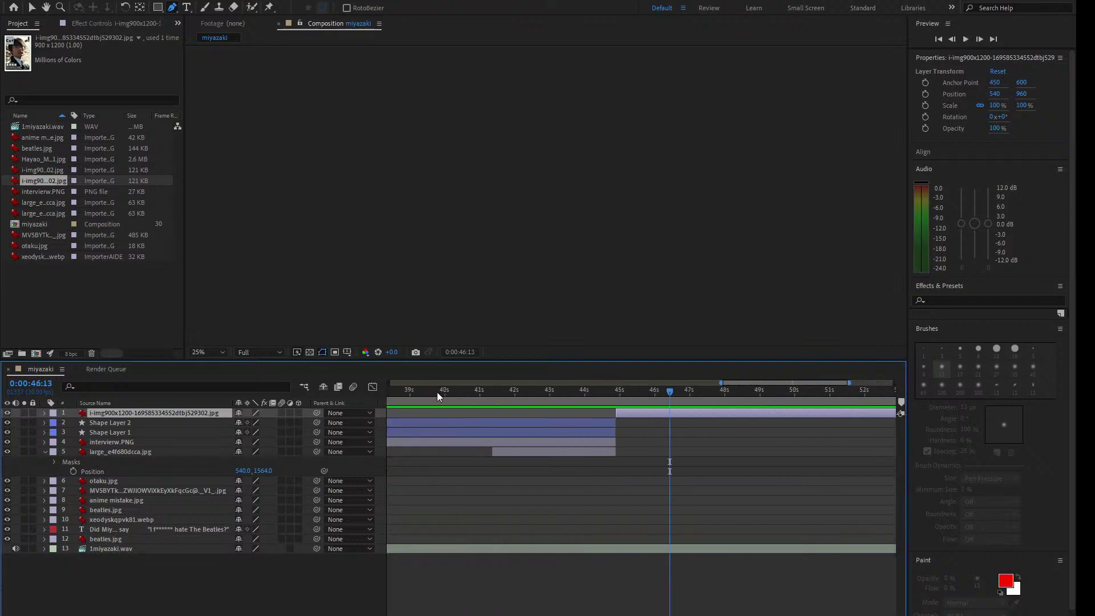
pyautogui.click(437, 393)
pyautogui.press('space')
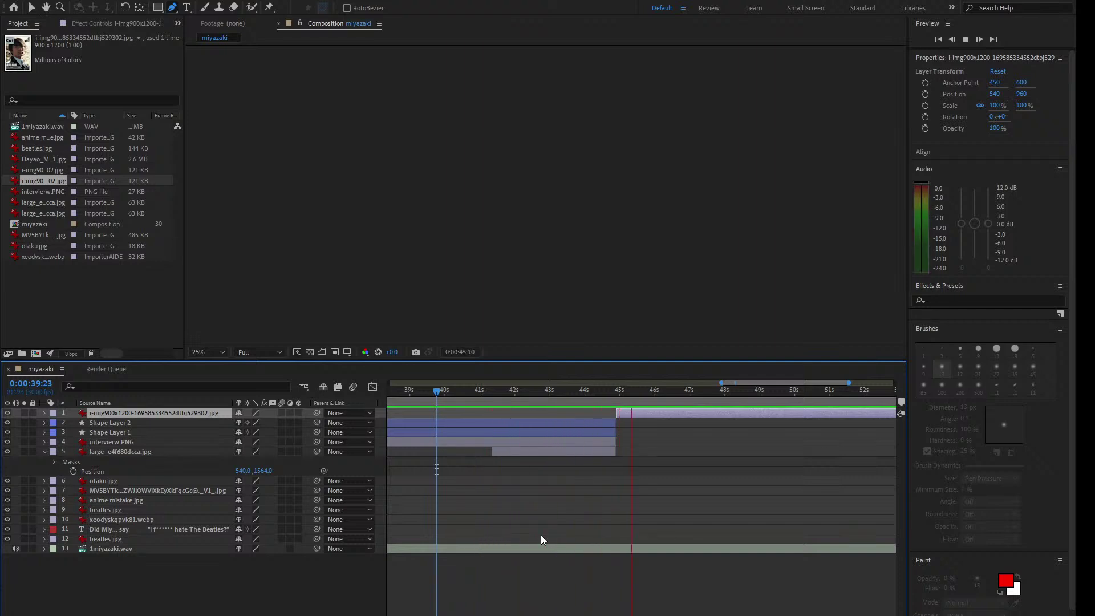
pyautogui.press('space')
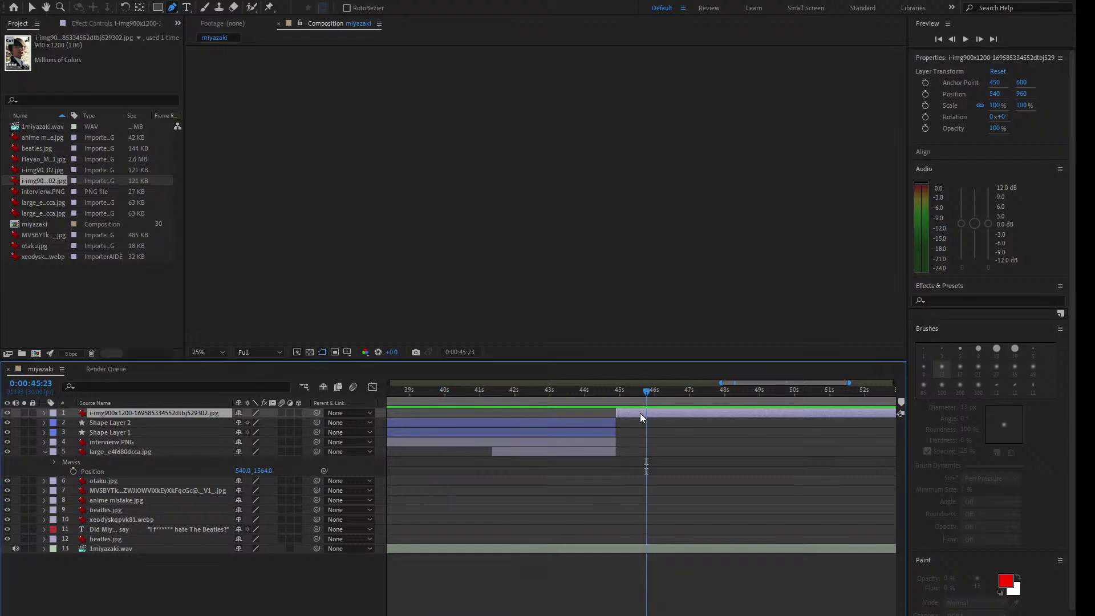
# Step: Set the i-img900x1200 layer's Scale to 130% and play back from 0:00:45:23 to 0:00:48:15
pyautogui.press('s')
pyautogui.press('F2')
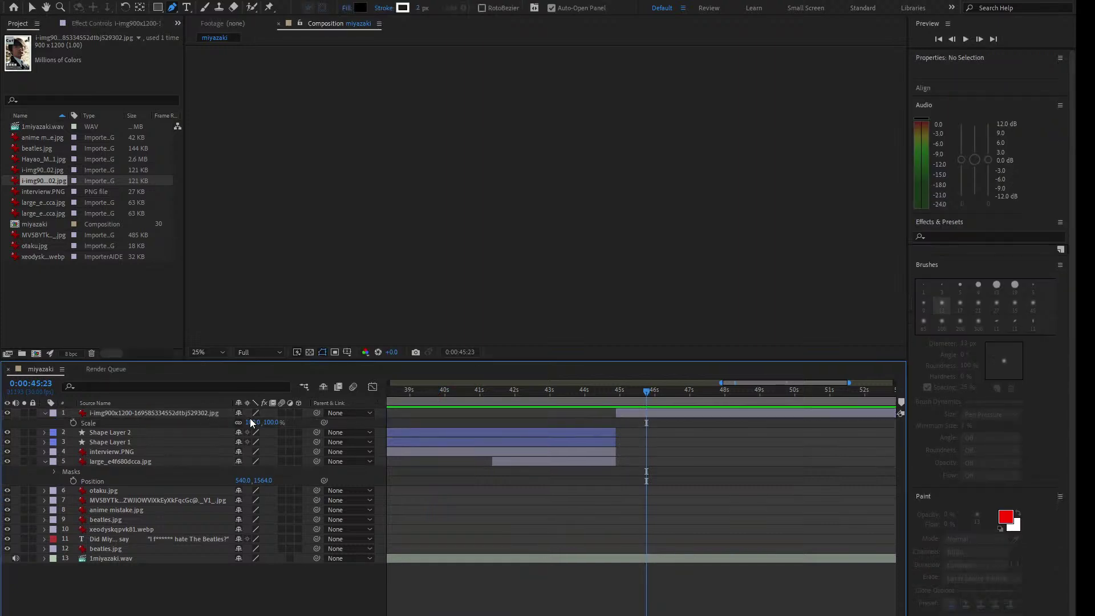
pyautogui.click(251, 422)
pyautogui.write('130')
pyautogui.press('Return')
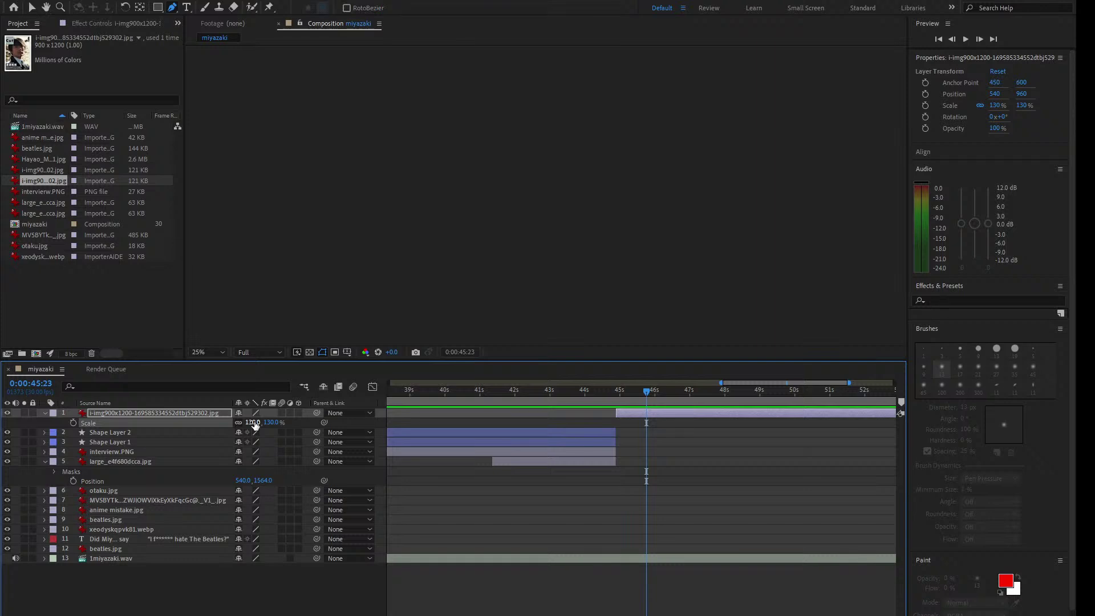
pyautogui.press('space')
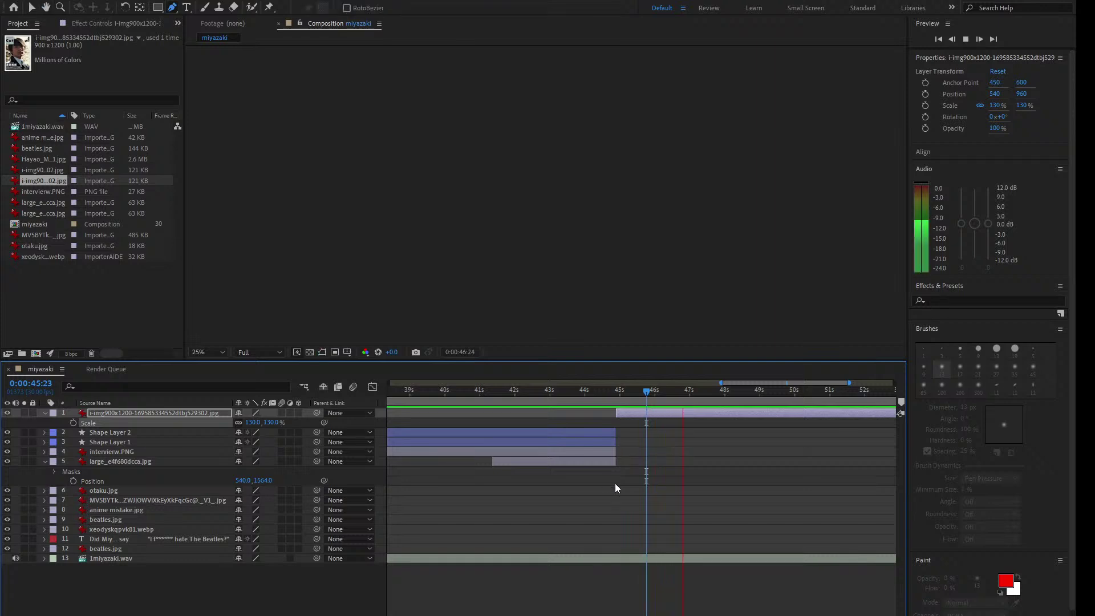
pyautogui.press('space')
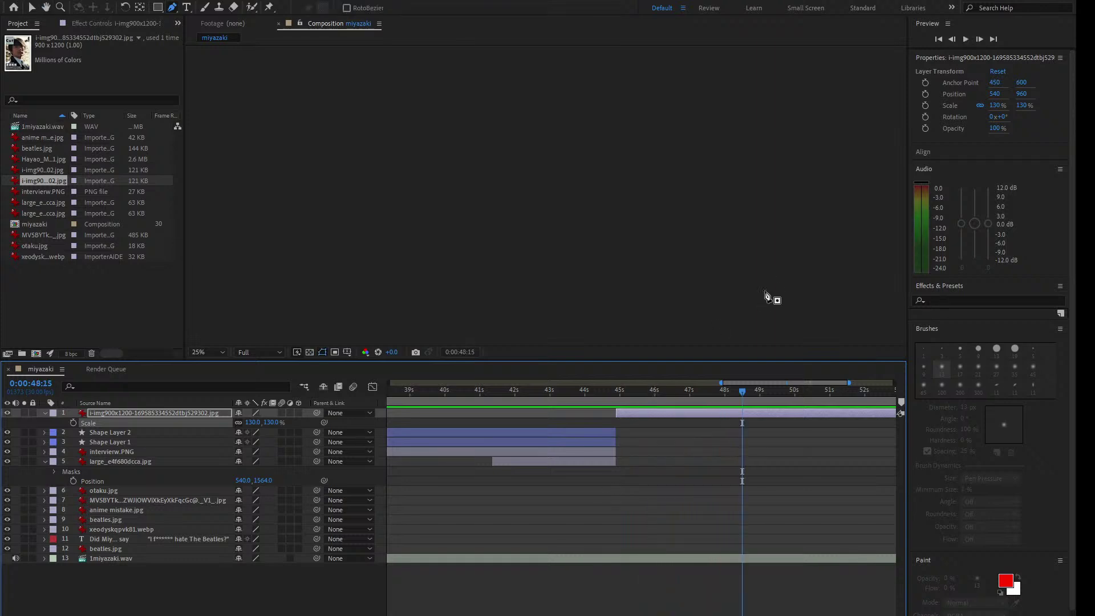
# Step: Import another copy of the interview screenshot and the tweet.PNG image into the project
pyautogui.click(54, 289)
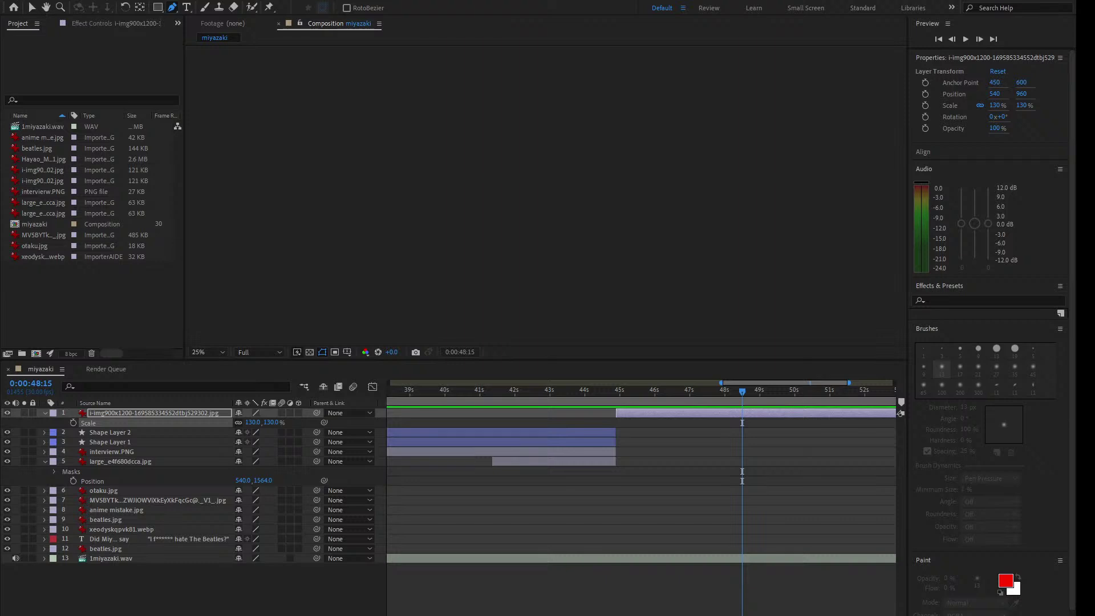
pyautogui.click(56, 312)
pyautogui.hotkey('ctrl', 'v')
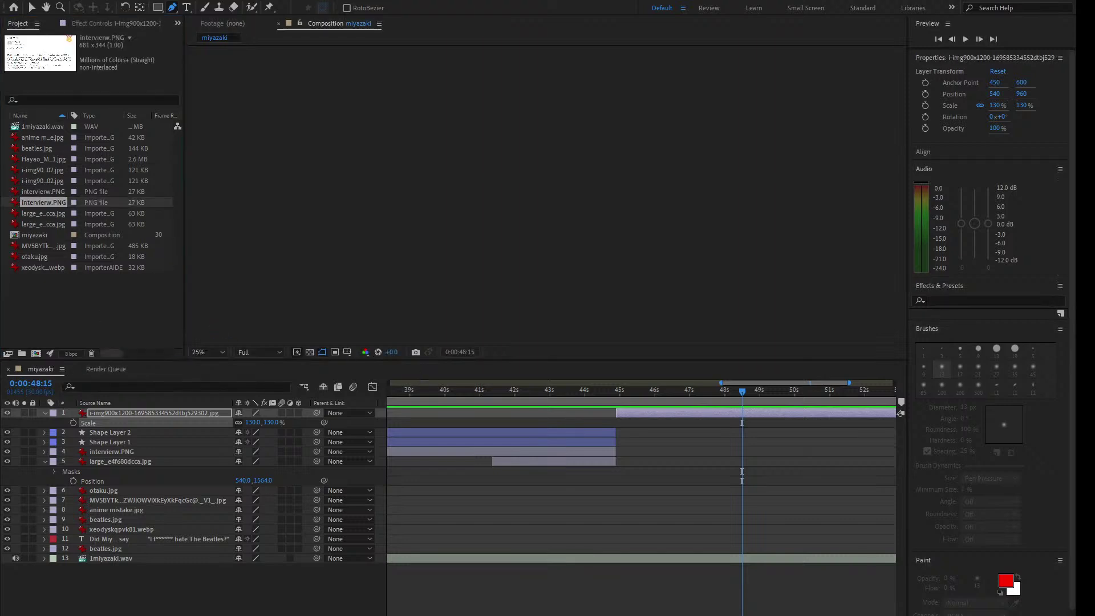
pyautogui.hotkey('ctrl', 'v')
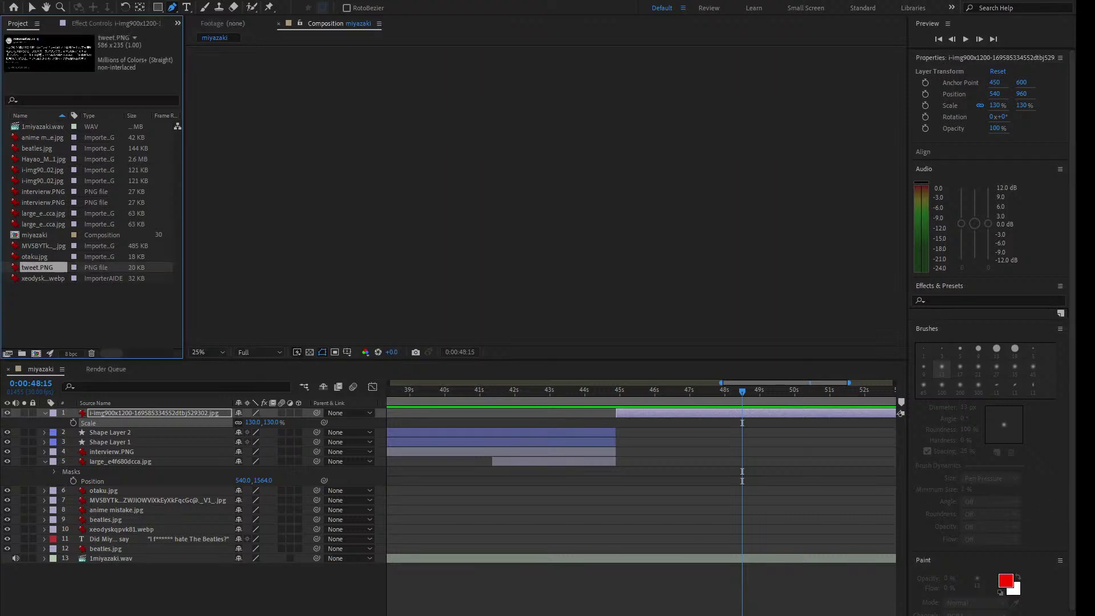
# Step: Import wikipedia.PNG, add it as the top layer and shift it to start at 0:00:47:19
pyautogui.hotkey('ctrl', 'v')
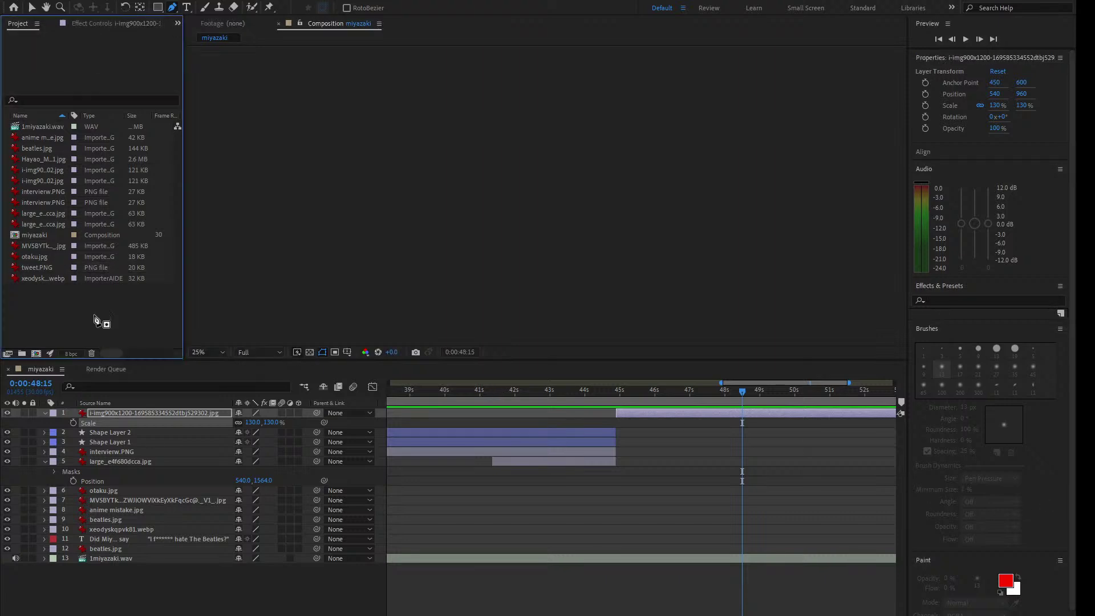
pyautogui.press('v')
pyautogui.moveTo(39, 274); pyautogui.dragTo(662, 412)
pyautogui.moveTo(743, 394); pyautogui.dragTo(645, 393)
pyautogui.press('space')
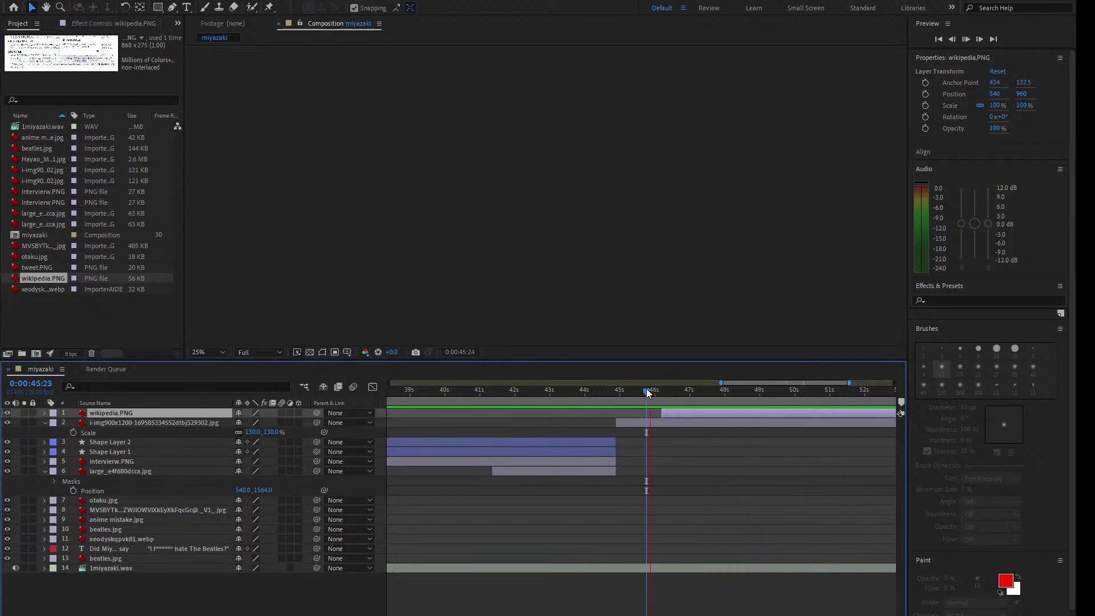
pyautogui.press('space')
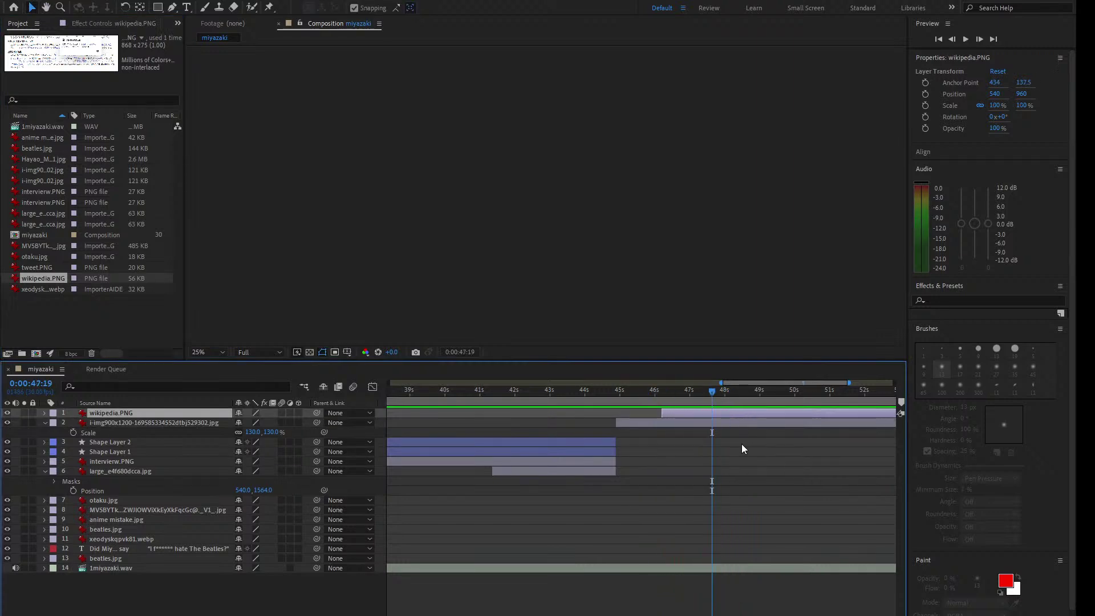
pyautogui.moveTo(705, 416); pyautogui.dragTo(754, 415)
# Step: Add tweet.PNG as the top layer and trim its start to 0:00:47:26
pyautogui.moveTo(40, 266); pyautogui.dragTo(232, 411)
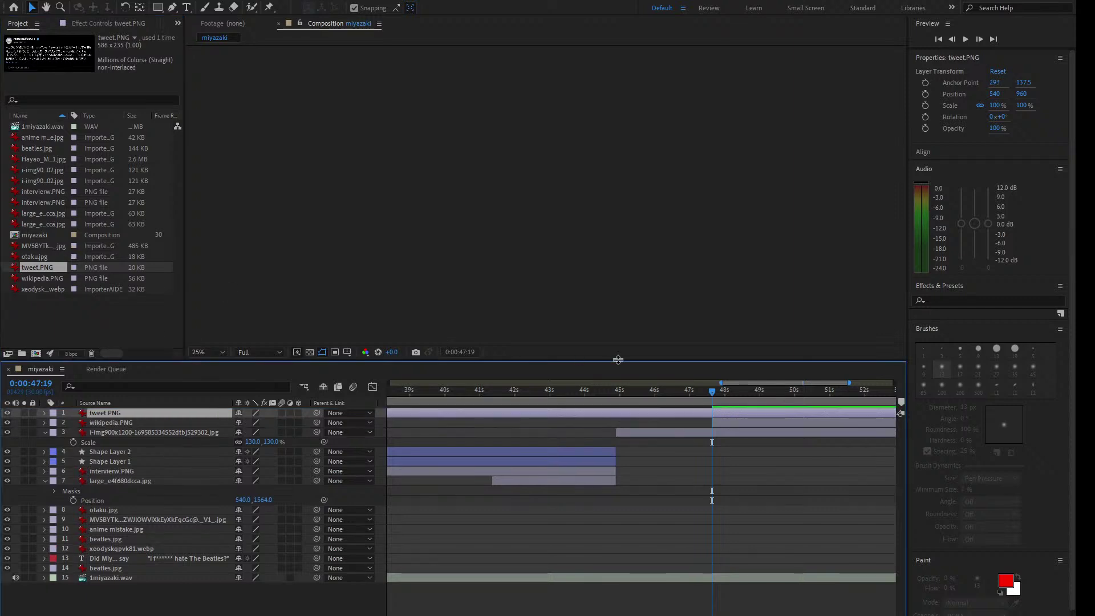
pyautogui.press('space')
pyautogui.moveTo(729, 391); pyautogui.dragTo(724, 394)
pyautogui.hotkey('alt', '[')
# Step: Preview the imported project images to find the next screenshot for the sequence
pyautogui.click(54, 147)
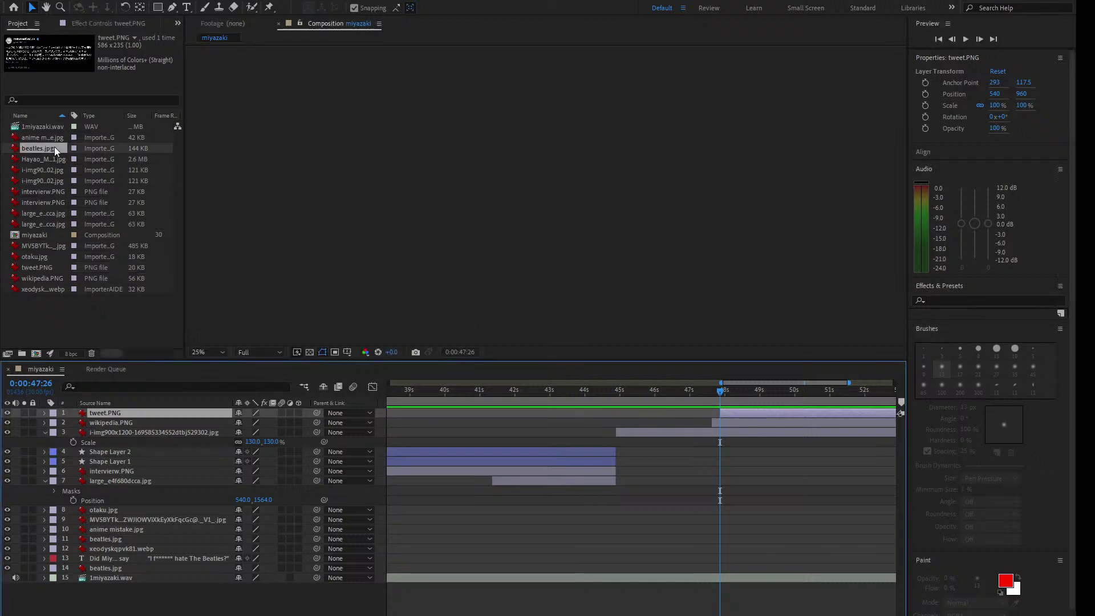
pyautogui.click(50, 235)
pyautogui.click(49, 245)
pyautogui.click(49, 257)
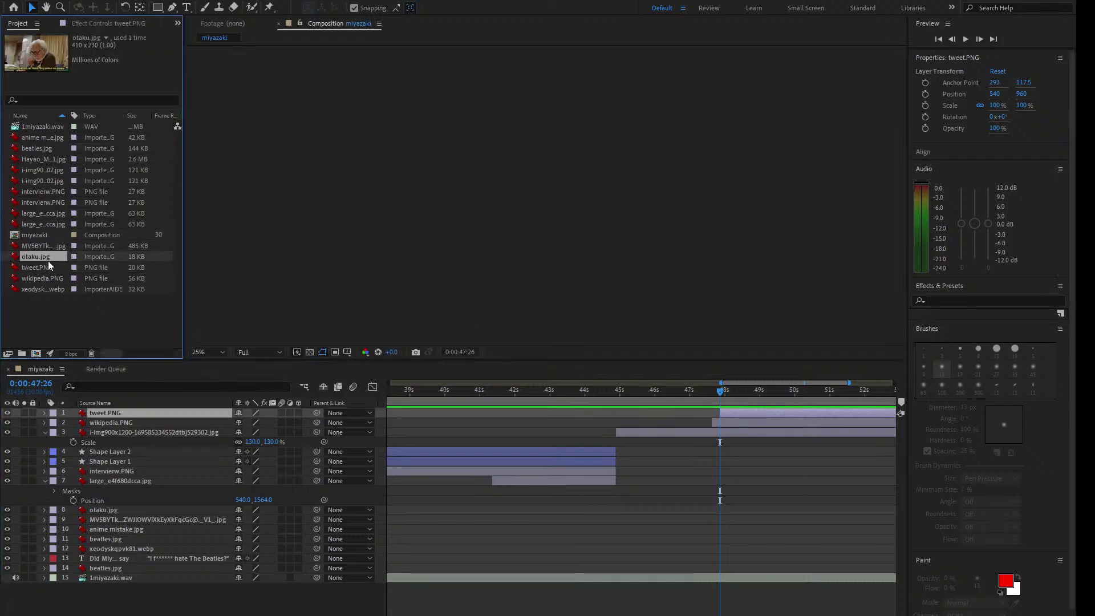
pyautogui.click(47, 278)
pyautogui.click(46, 289)
pyautogui.click(46, 278)
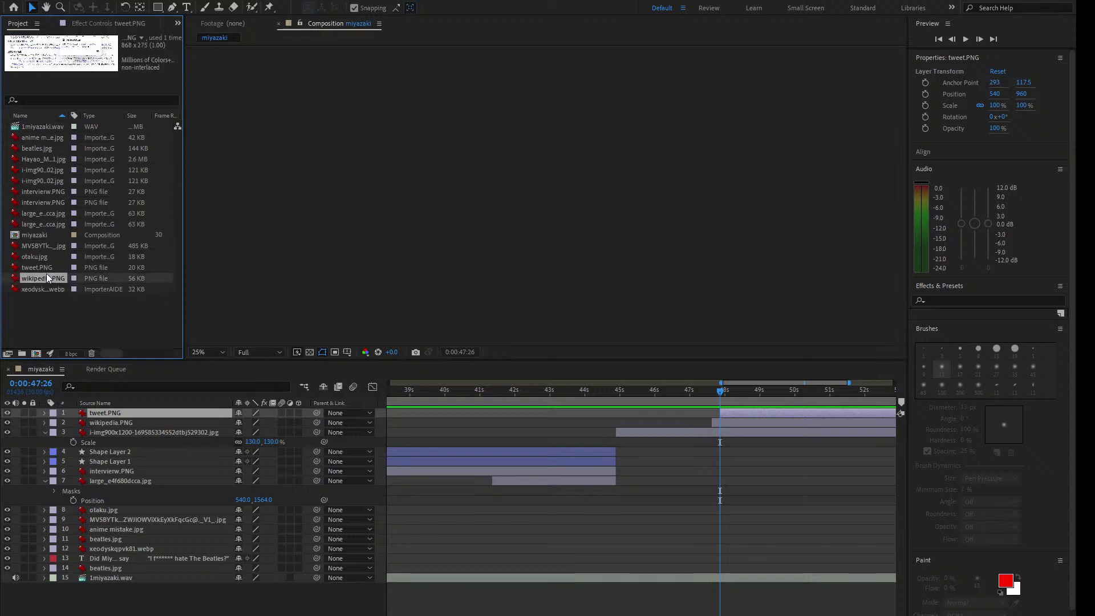
pyautogui.click(36, 159)
pyautogui.click(38, 148)
pyautogui.click(38, 138)
pyautogui.click(43, 180)
pyautogui.click(43, 202)
pyautogui.click(45, 214)
pyautogui.click(44, 202)
# Step: Add the interview screenshot again as the top layer and trim its start to 0:00:48:02
pyautogui.moveTo(43, 192); pyautogui.dragTo(610, 409)
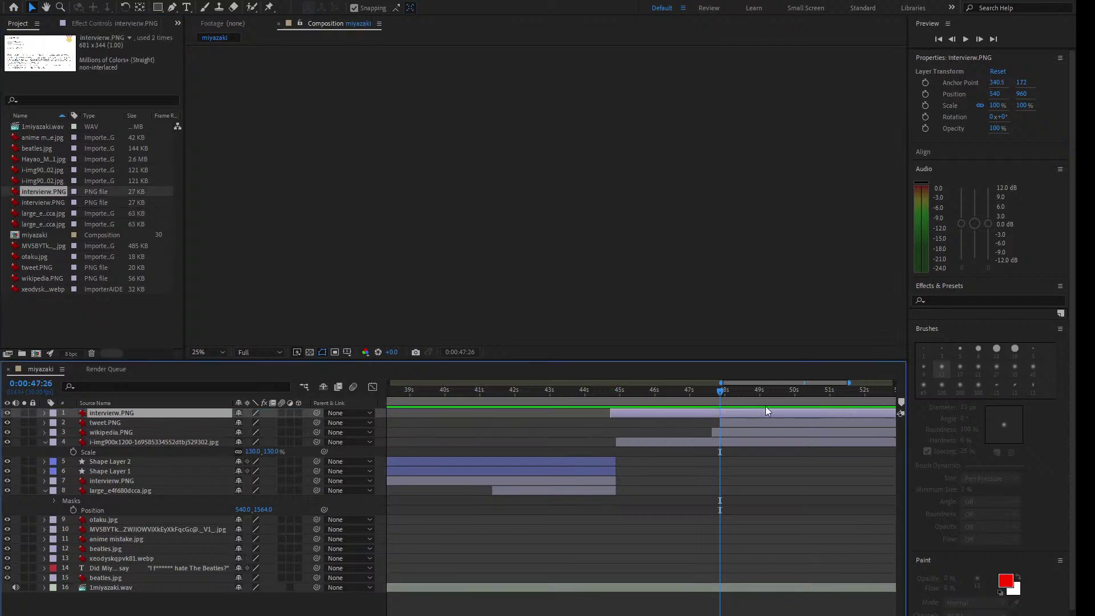
pyautogui.press('space')
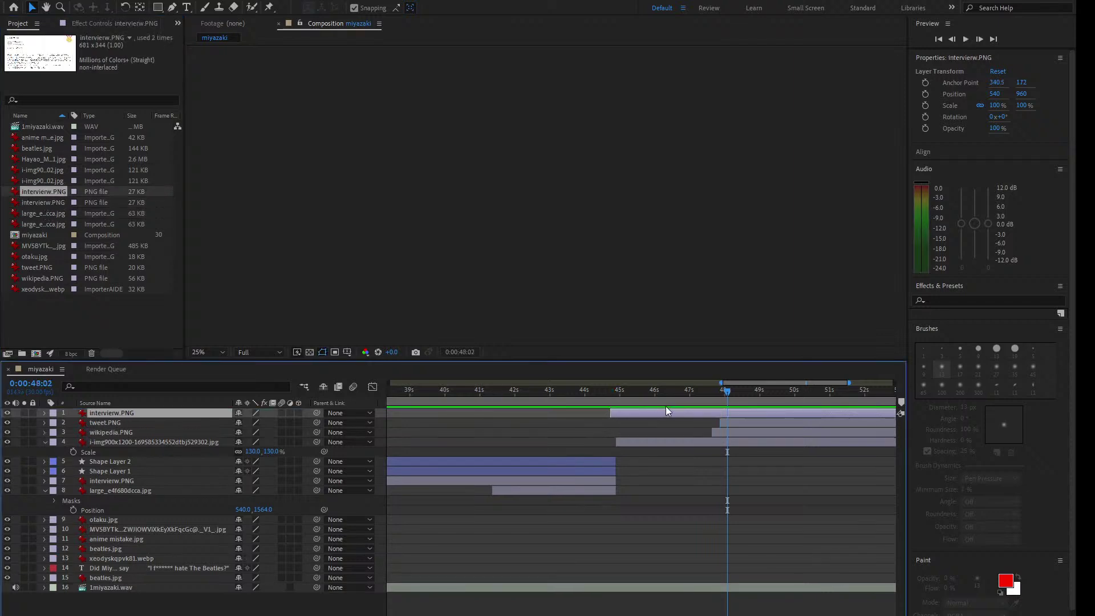
pyautogui.hotkey('alt', '[')
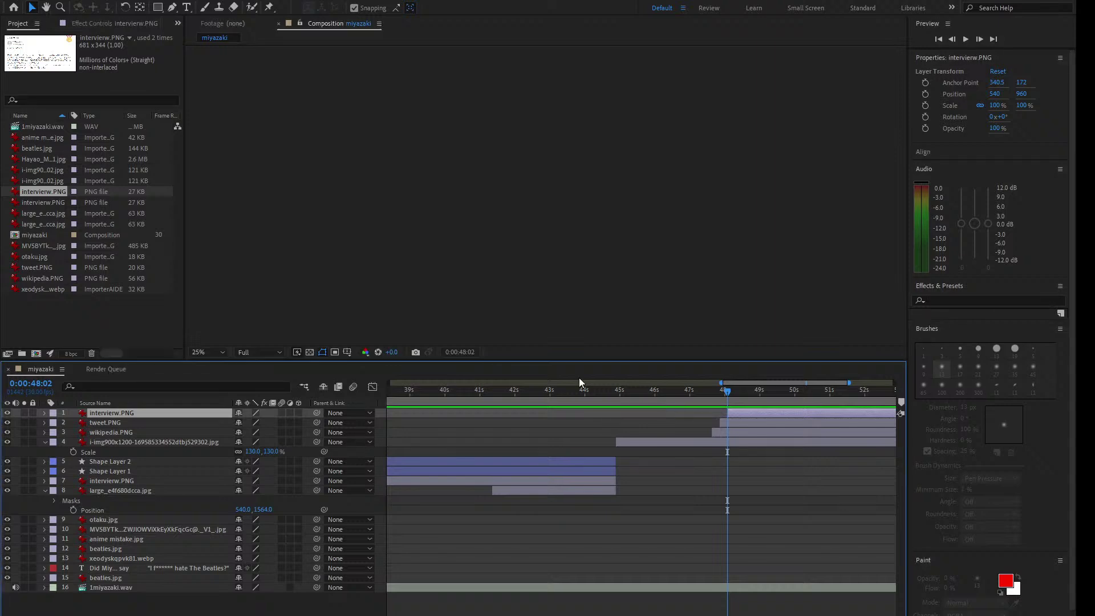
# Step: Set the Scale of the new interview layer to 144%, tweet.PNG to 163% and wikipedia.PNG to 121%
pyautogui.press('s')
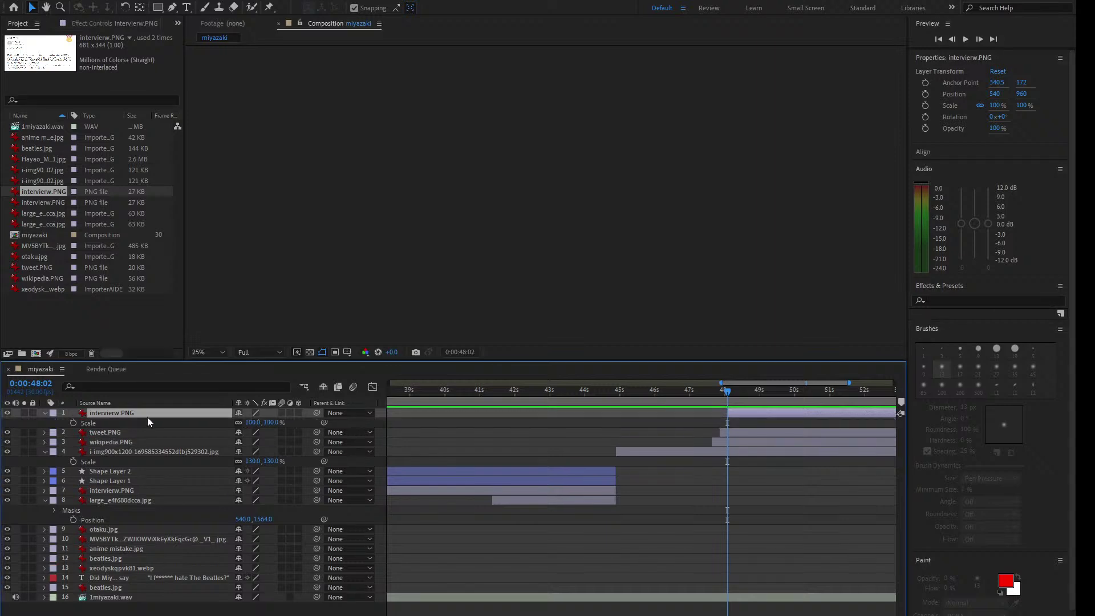
pyautogui.moveTo(251, 425)
pyautogui.mouseDown()
pyautogui.moveTo(284, 423)
pyautogui.moveTo(273, 423)
pyautogui.mouseUp()
pyautogui.click(104, 432)
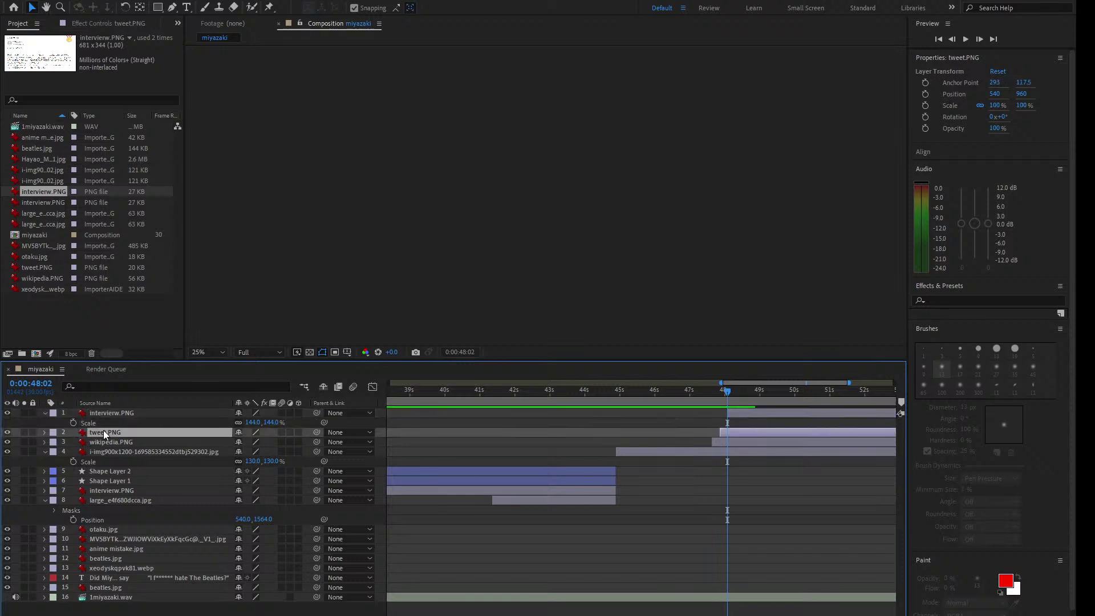
pyautogui.press('s')
pyautogui.moveTo(250, 443)
pyautogui.mouseDown()
pyautogui.moveTo(285, 439)
pyautogui.moveTo(254, 461)
pyautogui.moveTo(277, 460)
pyautogui.moveTo(257, 461)
pyautogui.mouseUp()
pyautogui.click(115, 453)
pyautogui.press('s')
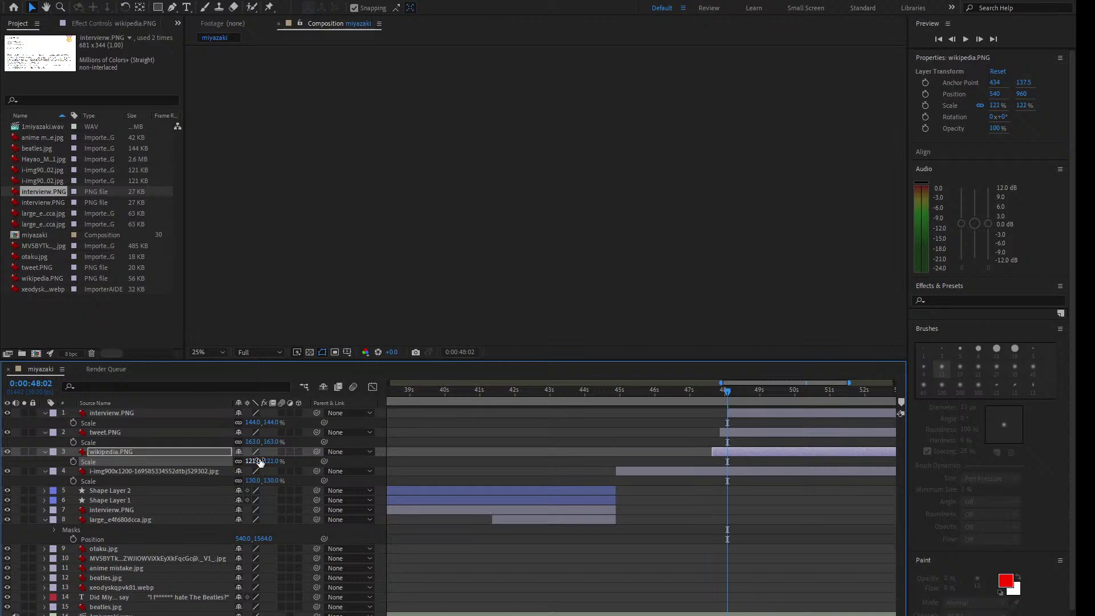
# Step: Set the vertical Position of the new interview layer to 1588 and of wikipedia.PNG to 503
pyautogui.click(161, 412)
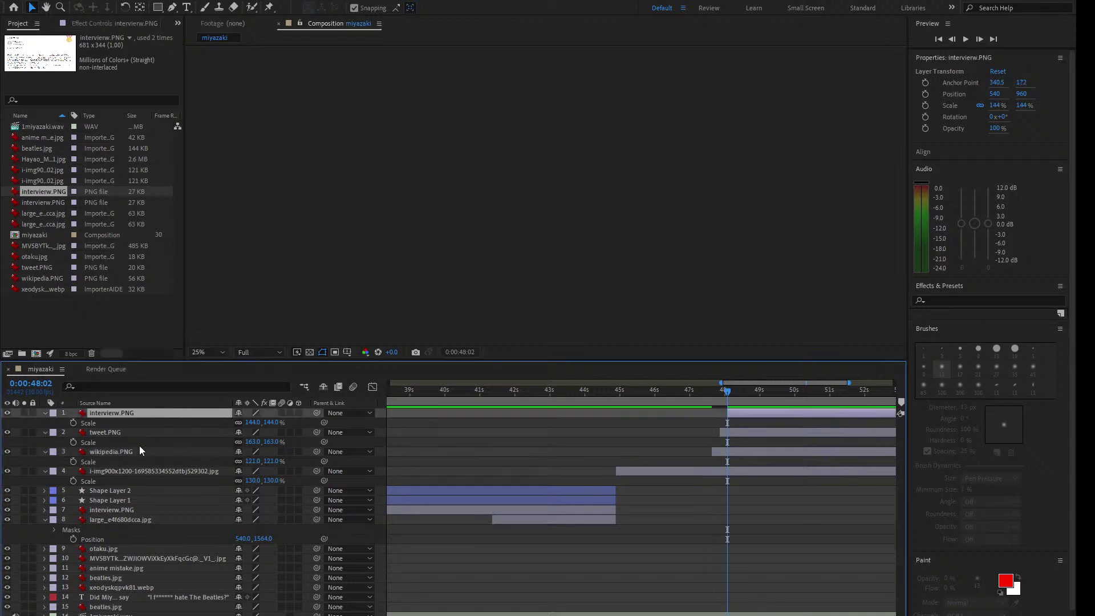
pyautogui.keyDown('shift'); pyautogui.click(137, 450); pyautogui.keyUp('shift')
pyautogui.press('p')
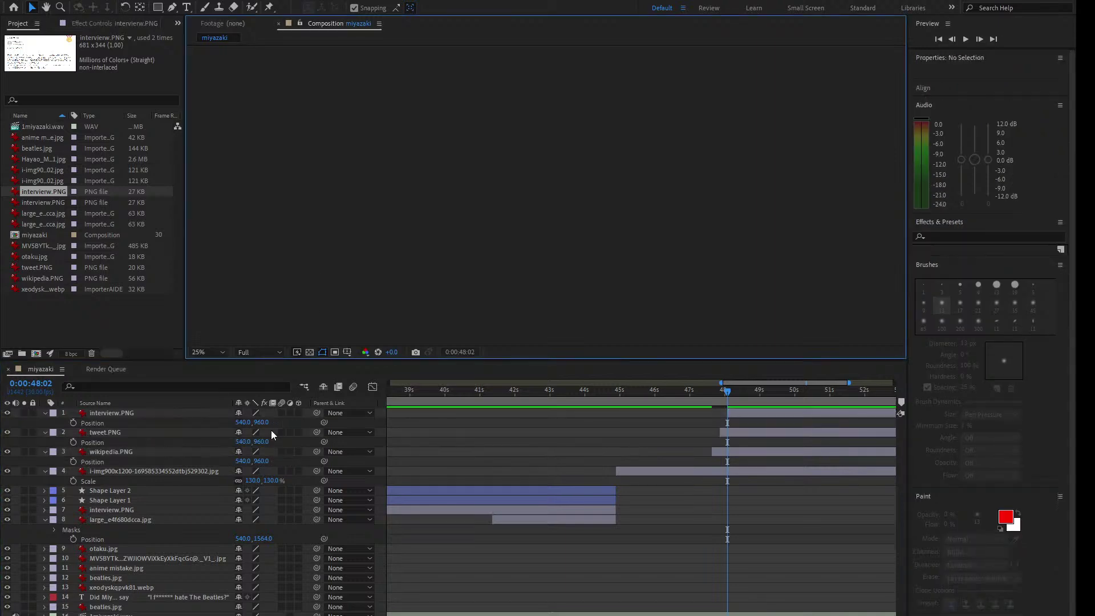
pyautogui.moveTo(263, 422); pyautogui.dragTo(611, 434)
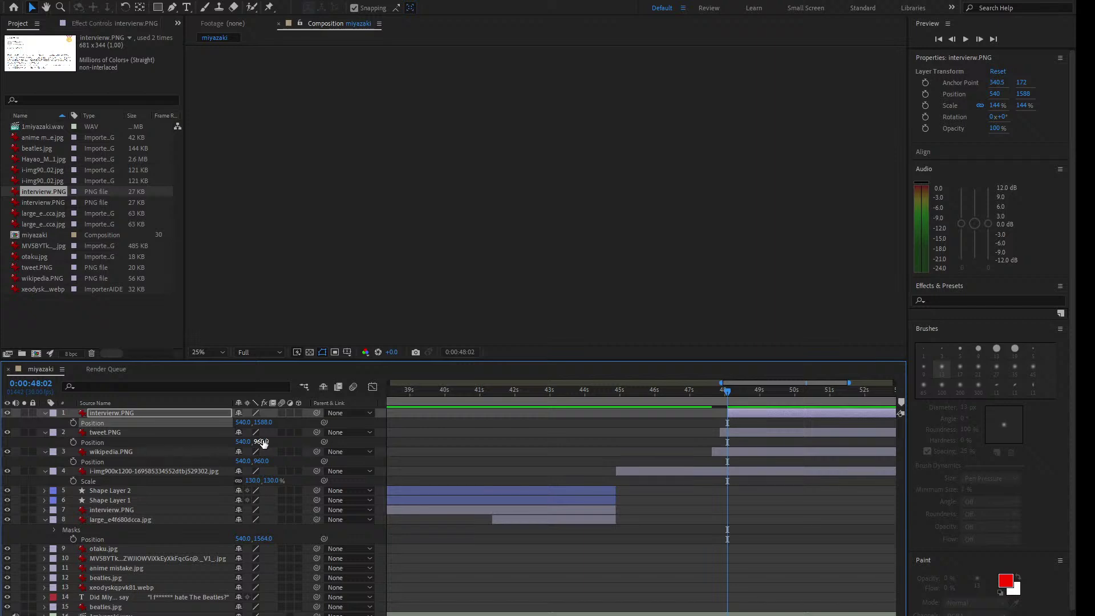
pyautogui.moveTo(263, 461); pyautogui.dragTo(22, 445)
# Step: Play back the stacked screenshots from 0:00:43:14 and stop at 0:00:52:29
pyautogui.click(566, 390)
pyautogui.press('space')
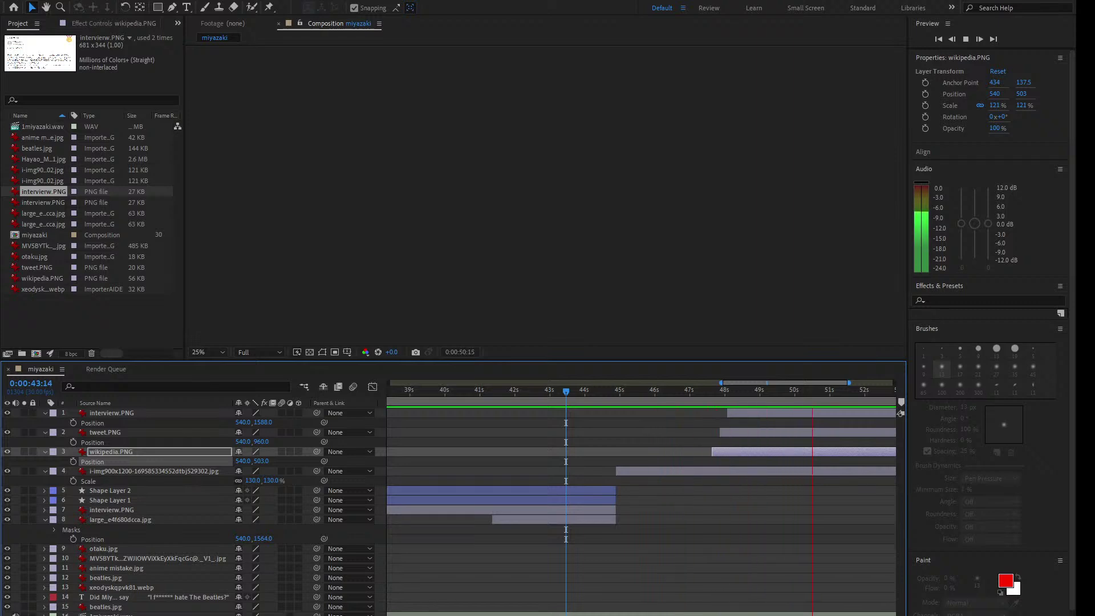
pyautogui.press('space')
pyautogui.press('space')
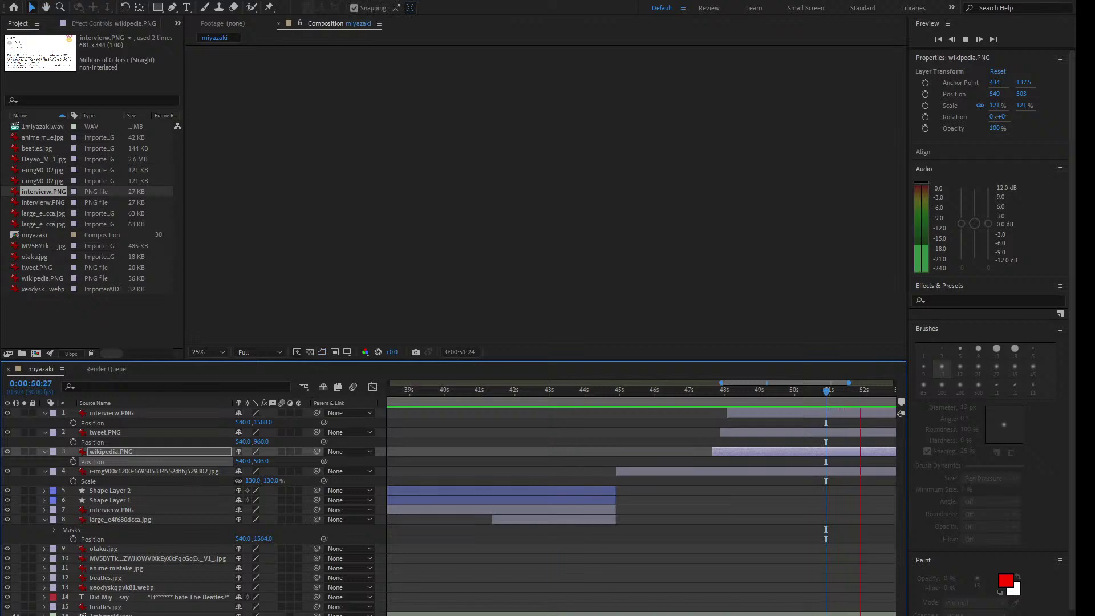
pyautogui.press('space')
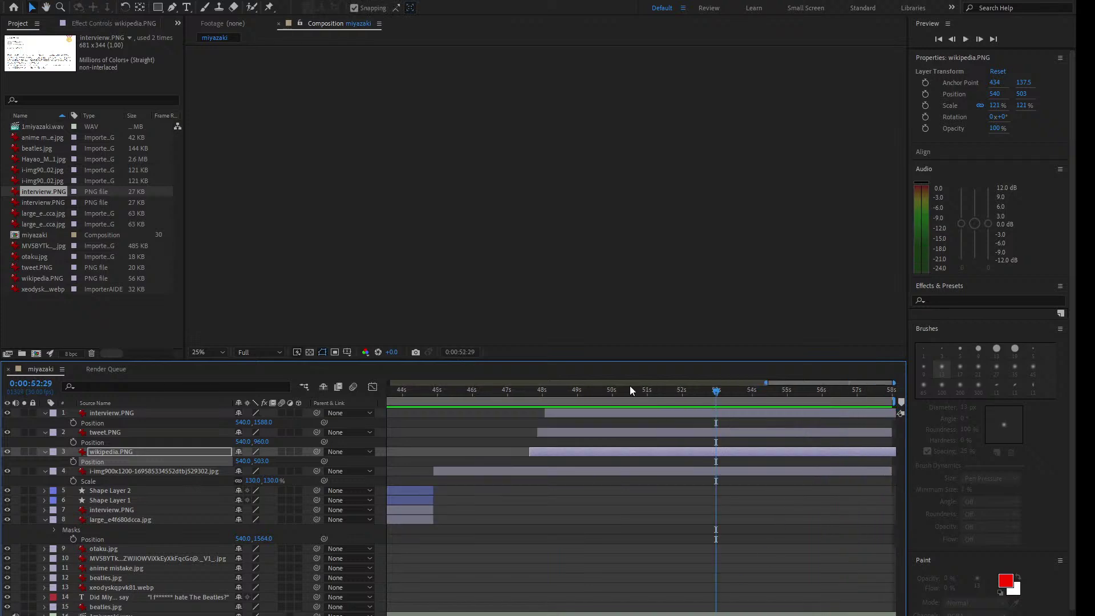
# Step: Trim the ends of the new interview, tweet, wikipedia and i-img900x1200 layers to 0:00:52:29
pyautogui.click(125, 411)
pyautogui.keyDown('shift'); pyautogui.click(111, 450); pyautogui.keyUp('shift')
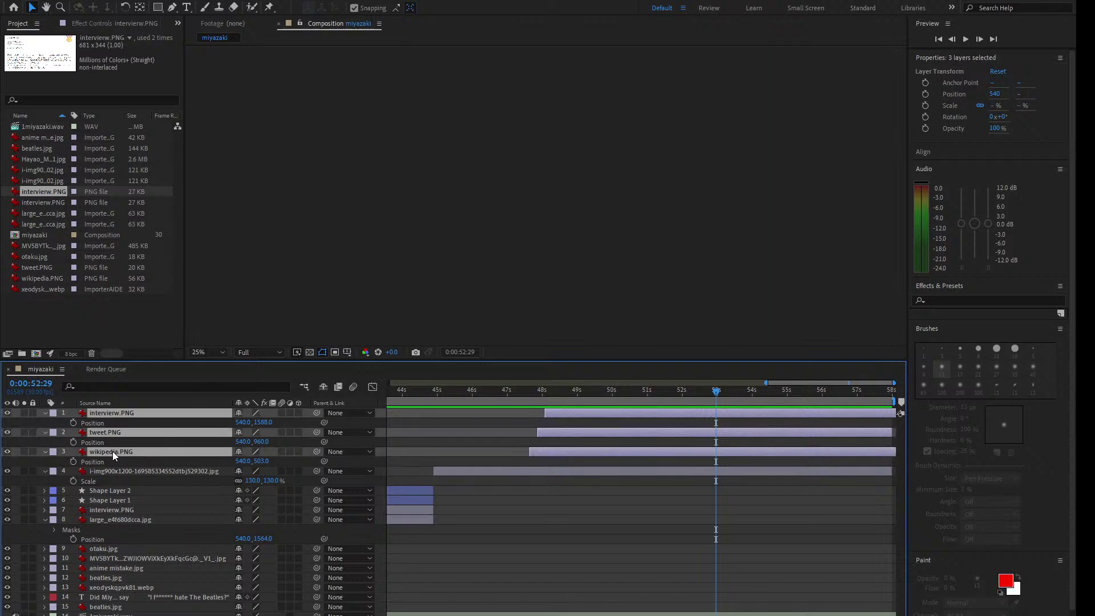
pyautogui.hotkey('alt', ']')
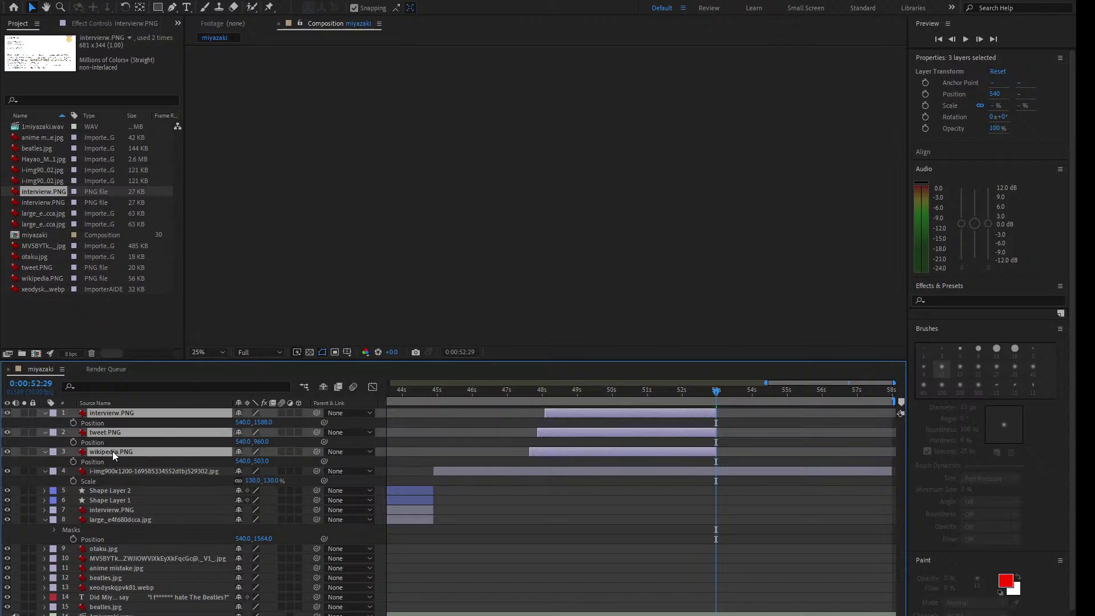
pyautogui.click(117, 470)
pyautogui.hotkey('alt', ']')
# Step: Play back the voice-over past the trimmed layers, going over the section around 0:00:54:04 to 0:00:54:11
pyautogui.press('space')
pyautogui.press('space')
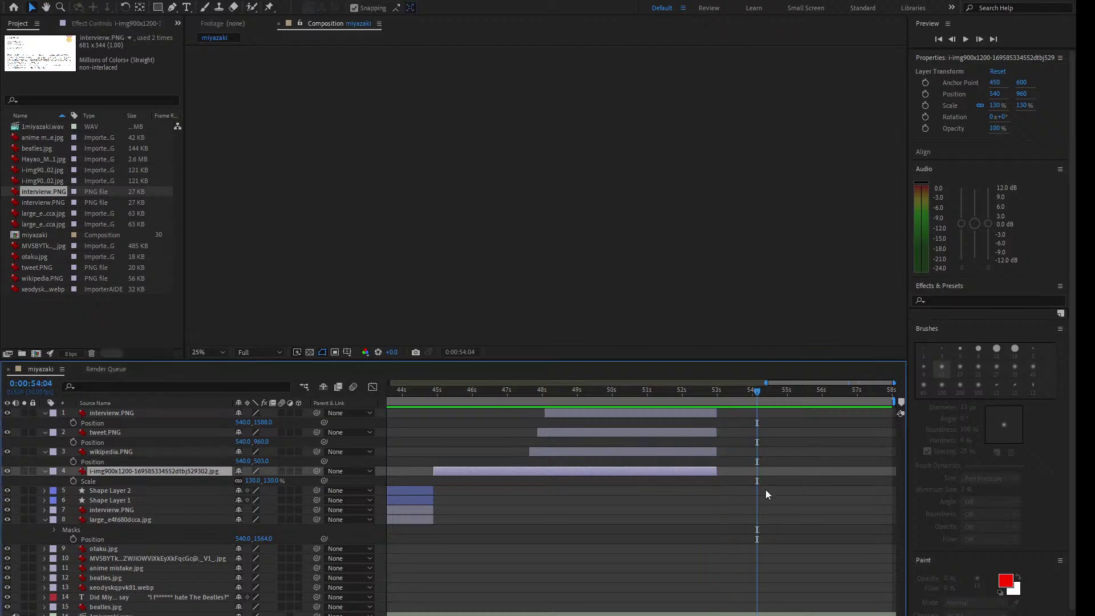
pyautogui.press(';')
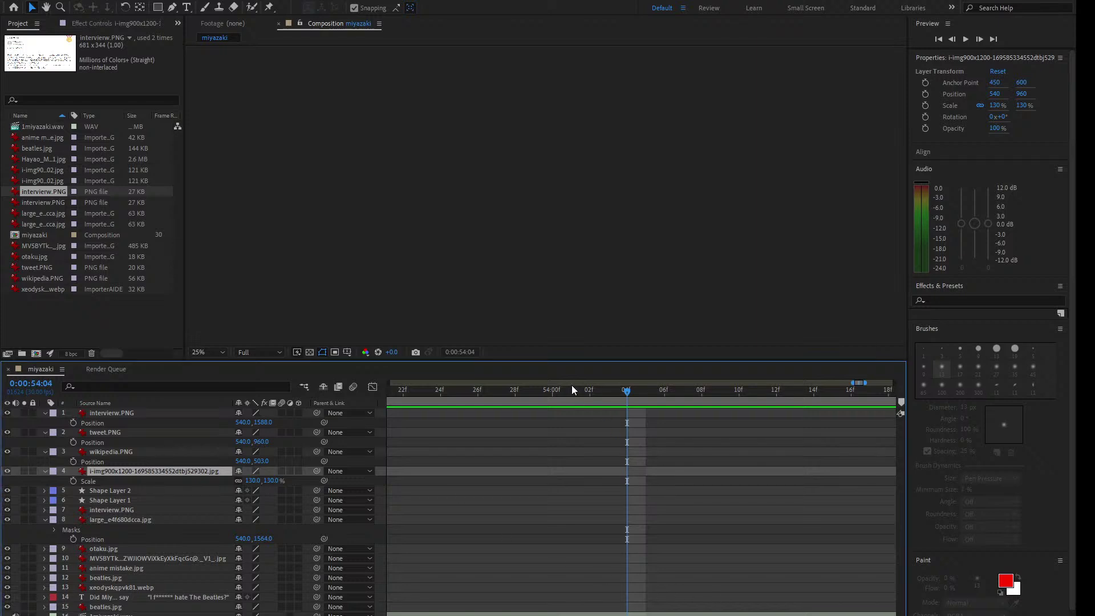
pyautogui.click(538, 392)
pyautogui.press('space')
pyautogui.click(467, 391)
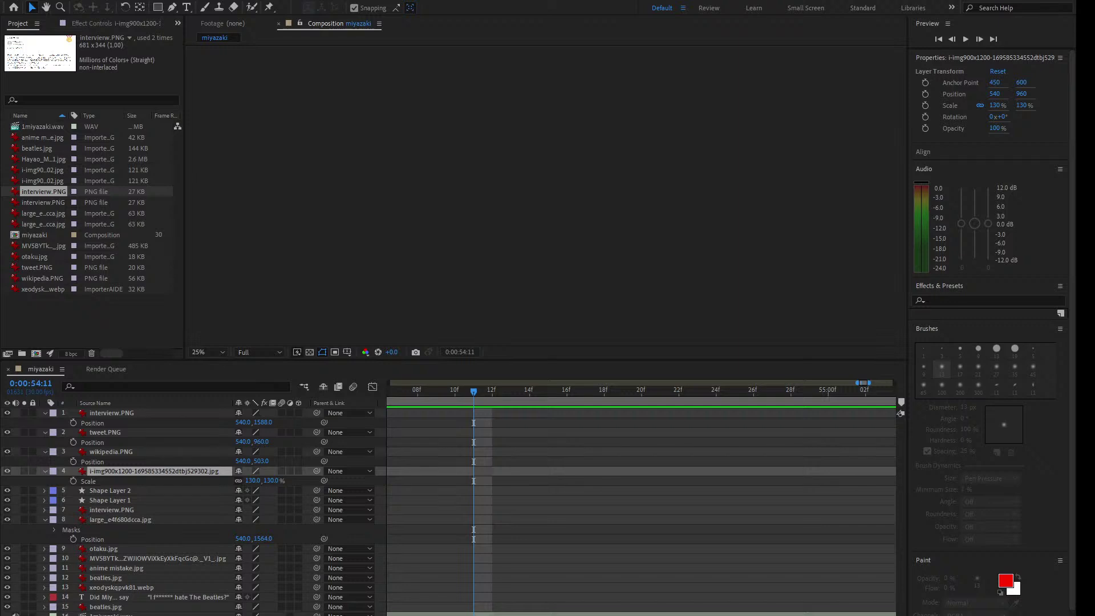
# Step: Play back the voice-over from 0:00:52:22 to 0:00:55:03
pyautogui.click(108, 322)
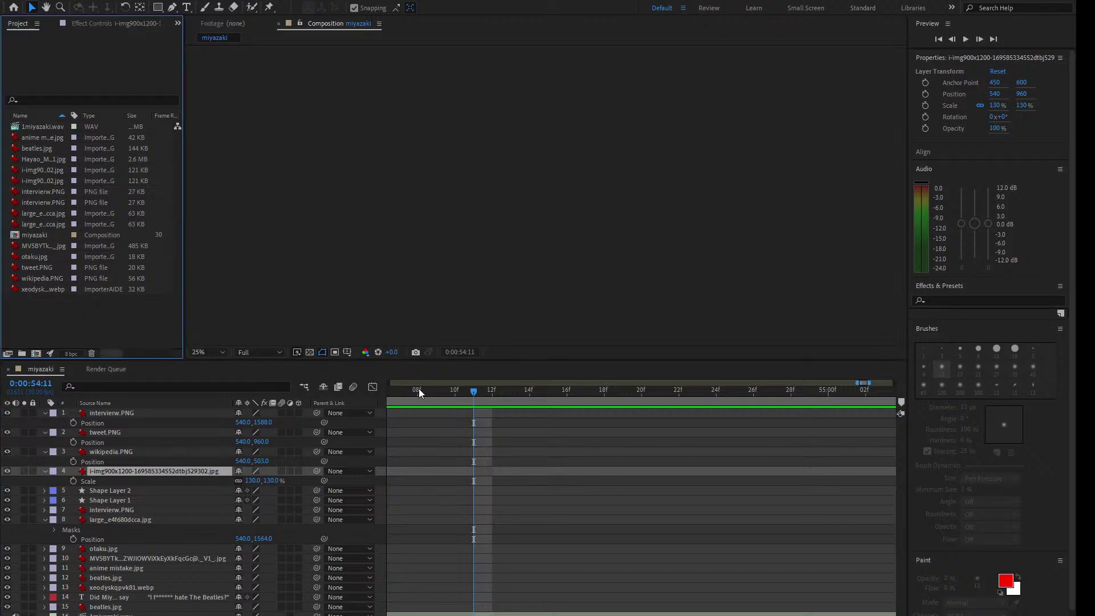
pyautogui.scroll(-2, 419, 388)
pyautogui.moveTo(395, 391); pyautogui.dragTo(376, 391)
pyautogui.click(468, 387)
pyautogui.press('space')
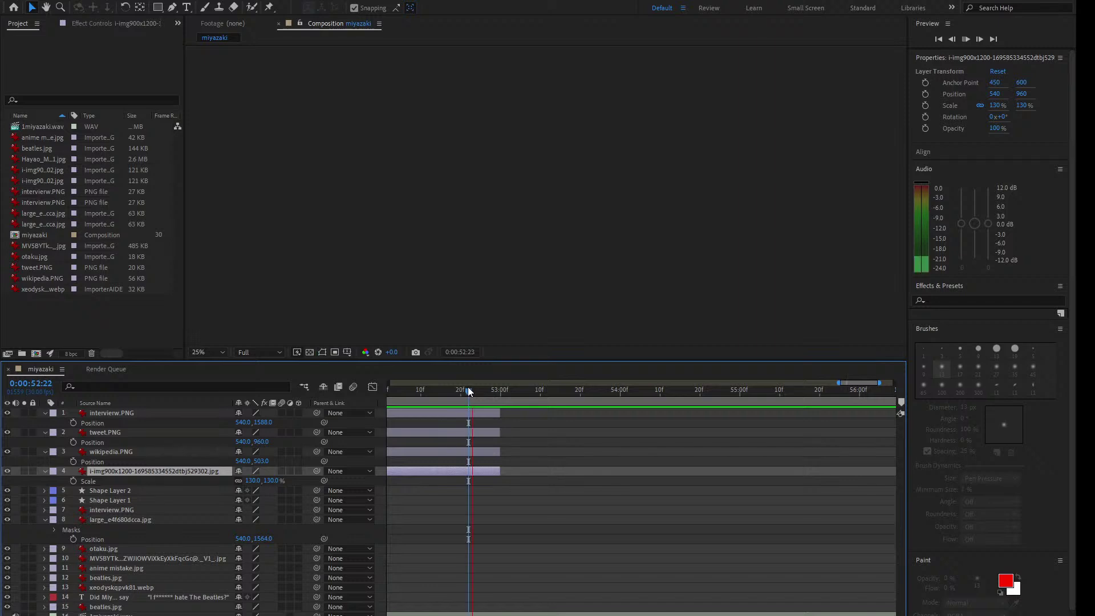
pyautogui.press('space')
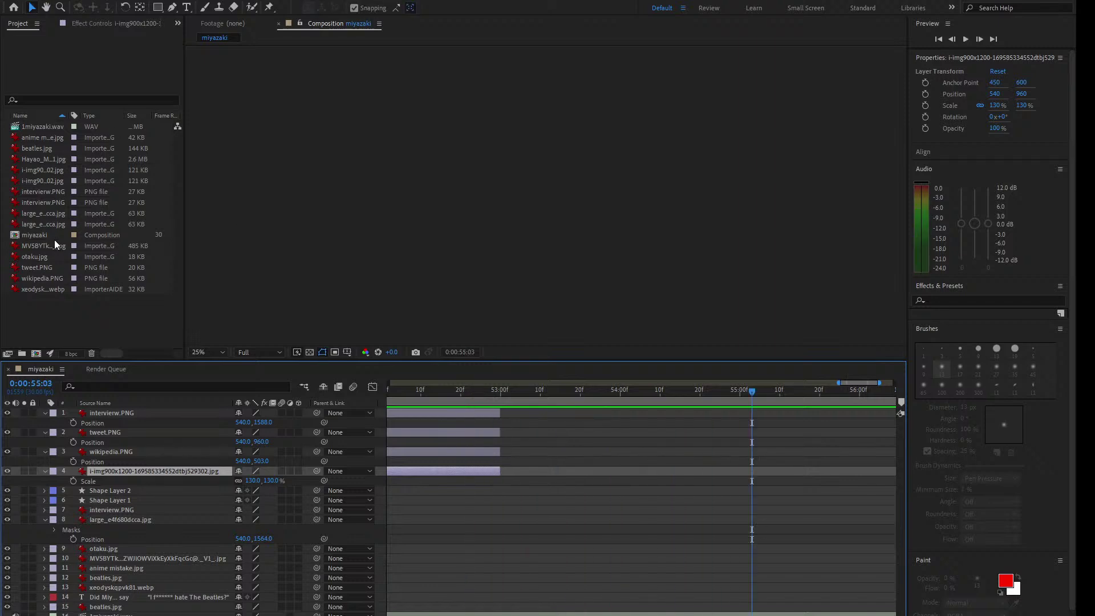
# Step: Duplicate the lowest beatles.jpg layer, move the copy to the top of the stack and slide it to start where the screenshot layers end
pyautogui.click(54, 239)
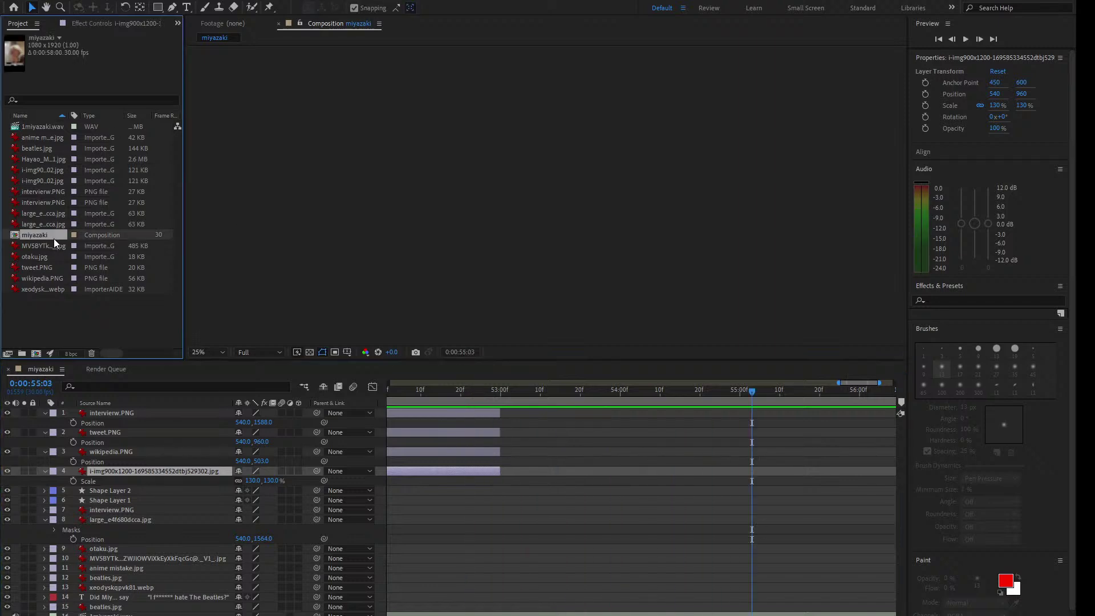
pyautogui.press(';')
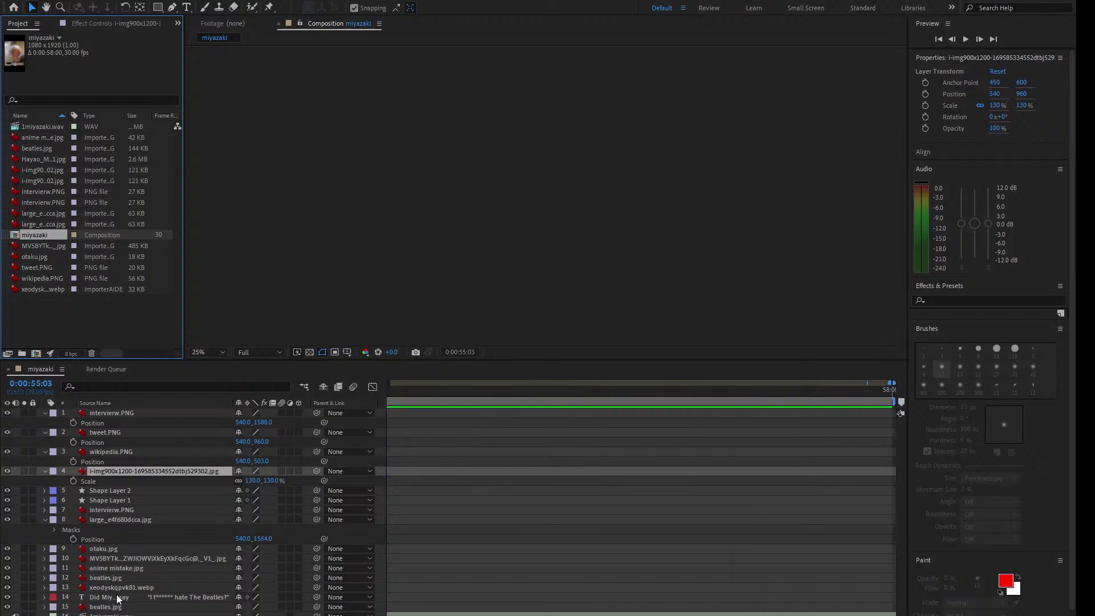
pyautogui.click(110, 608)
pyautogui.moveTo(110, 609); pyautogui.dragTo(132, 412)
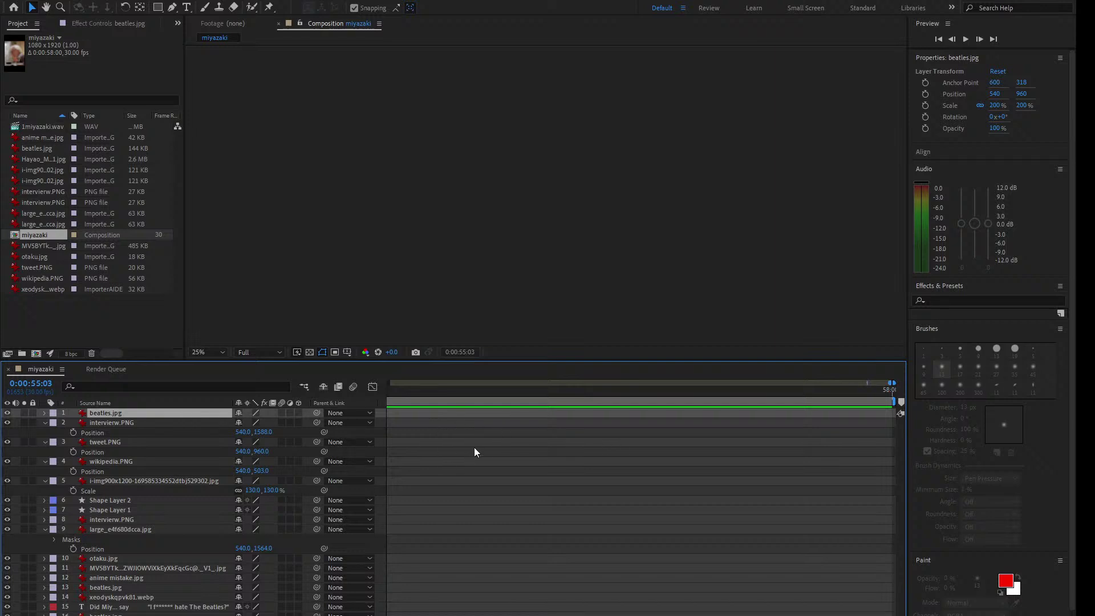
pyautogui.moveTo(881, 379); pyautogui.dragTo(387, 376)
pyautogui.moveTo(410, 414); pyautogui.dragTo(870, 436)
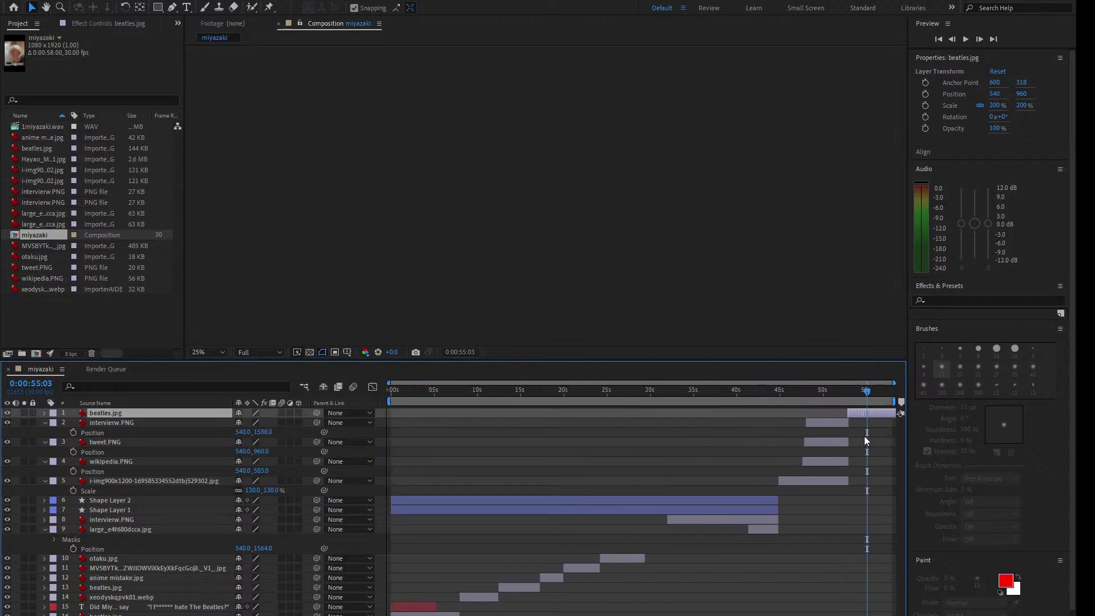
pyautogui.keyDown('alt'); pyautogui.scroll(10, 862, 432); pyautogui.keyUp('alt')
pyautogui.moveTo(491, 409); pyautogui.dragTo(528, 407)
# Step: Play back the transition to the beatles.jpg copy from 0:00:52:19
pyautogui.moveTo(399, 389); pyautogui.dragTo(395, 392)
pyautogui.press('space')
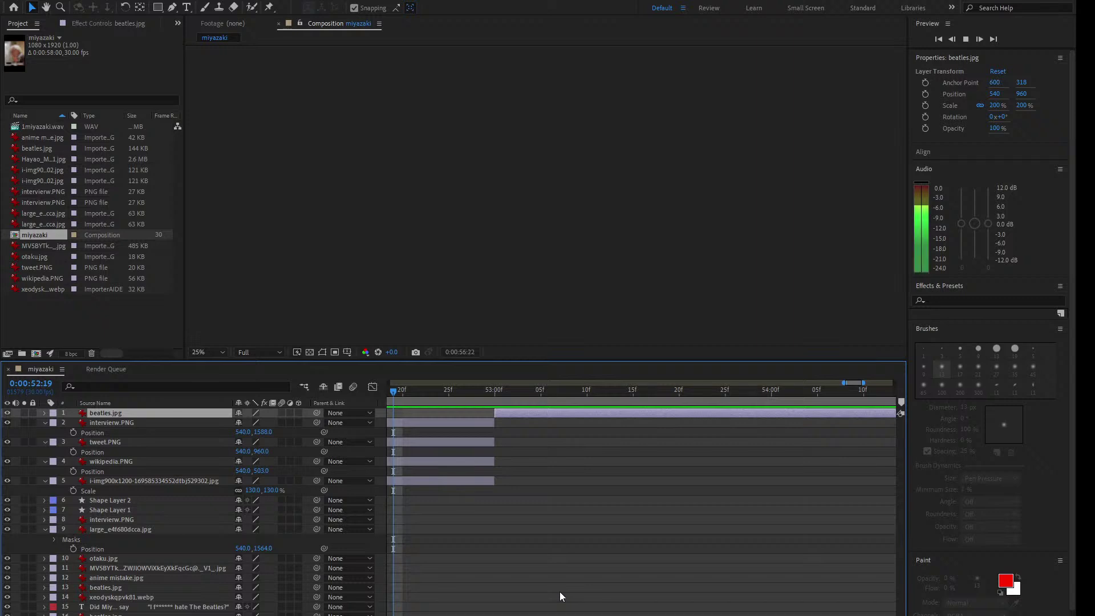
pyautogui.press('space')
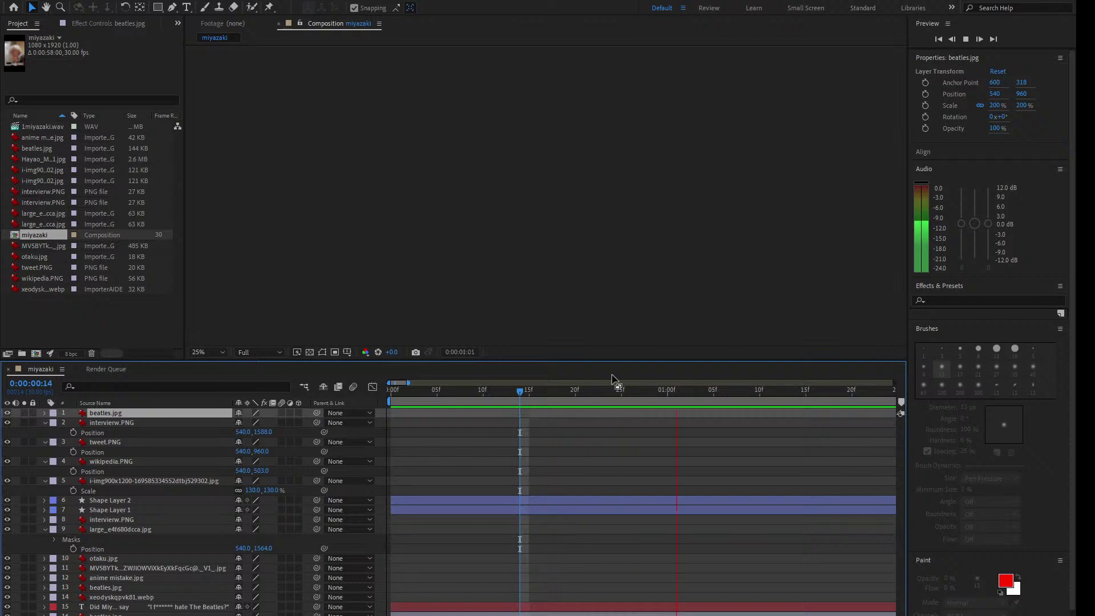
# Step: Play back the whole composition from 0:00:00:00
pyautogui.click(731, 389)
pyautogui.press(';')
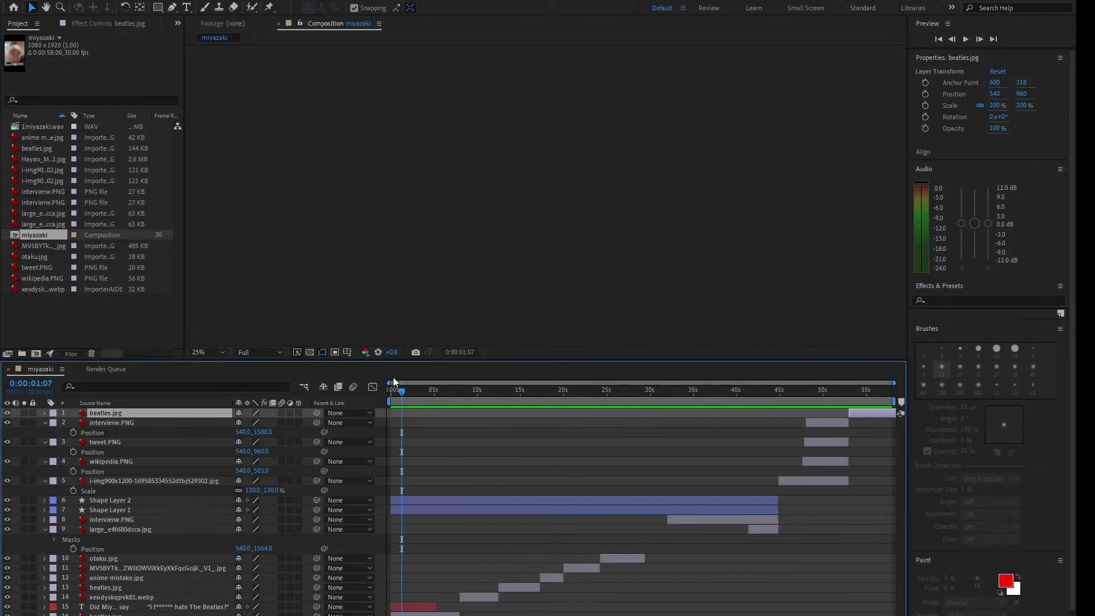
pyautogui.moveTo(402, 396); pyautogui.dragTo(314, 389)
pyautogui.press('space')
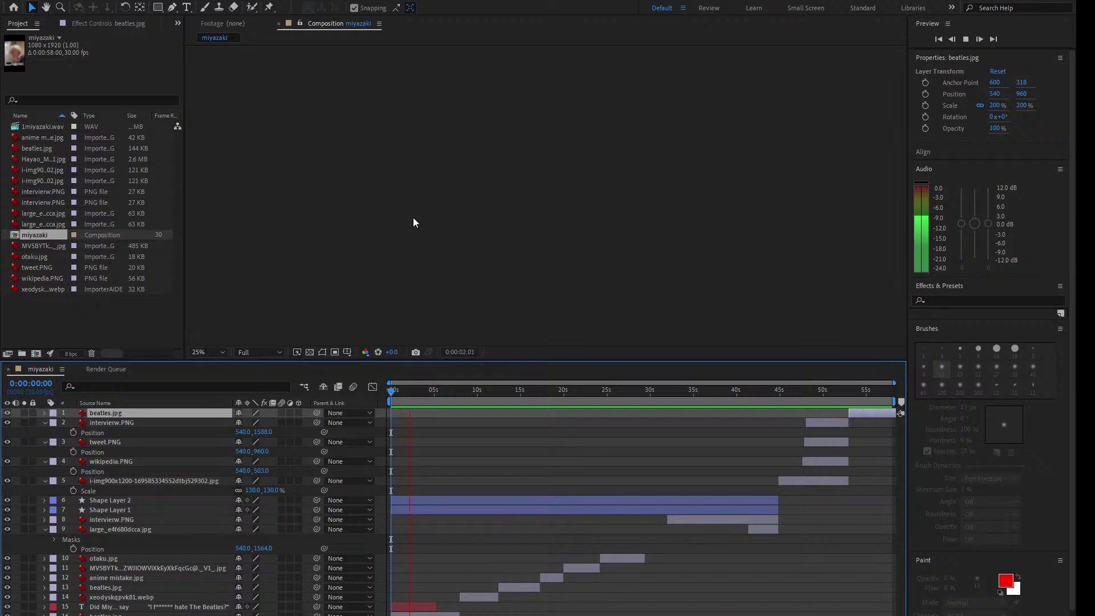
# Step: Move the title layer's second Range Selector Start keyframe slightly earlier, to about 0:00:02:24, and play back from 0:00:00:00
pyautogui.press('space')
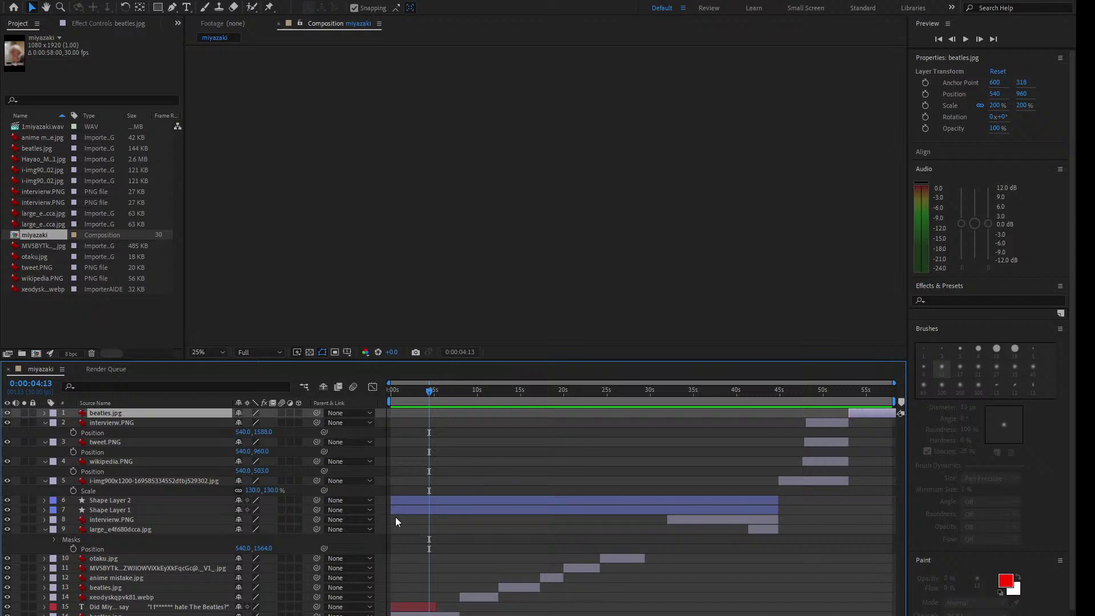
pyautogui.click(46, 607)
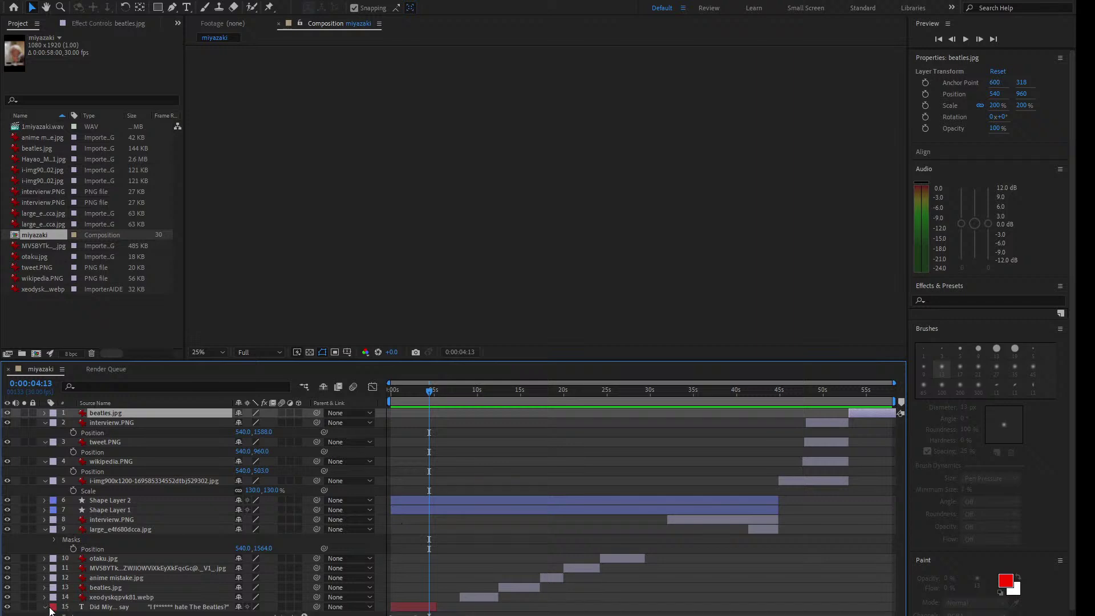
pyautogui.scroll(-2, 46, 604)
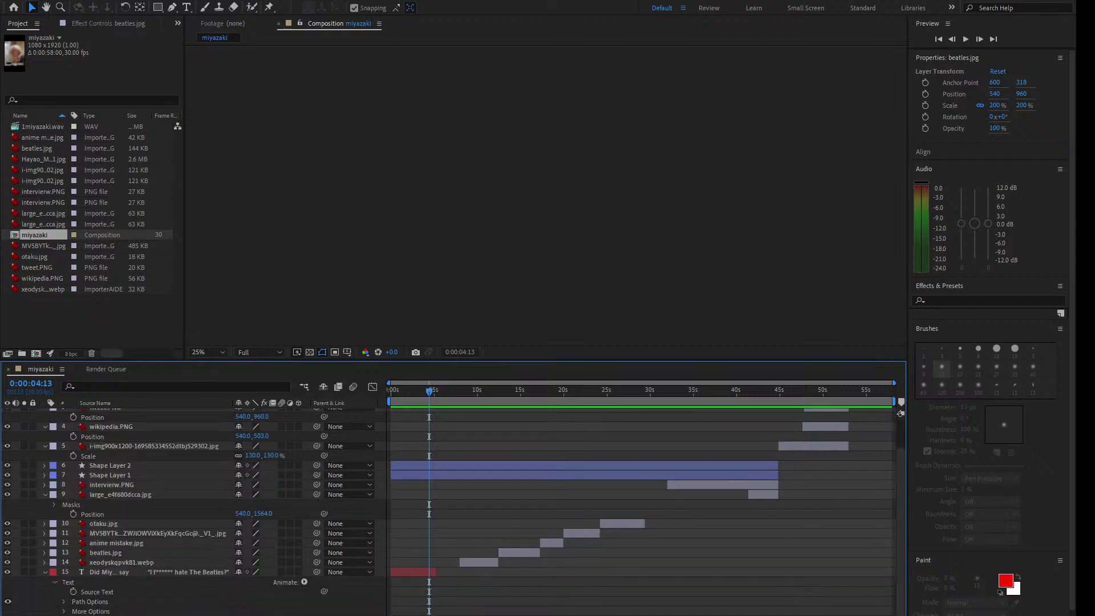
pyautogui.scroll(-1, 94, 610)
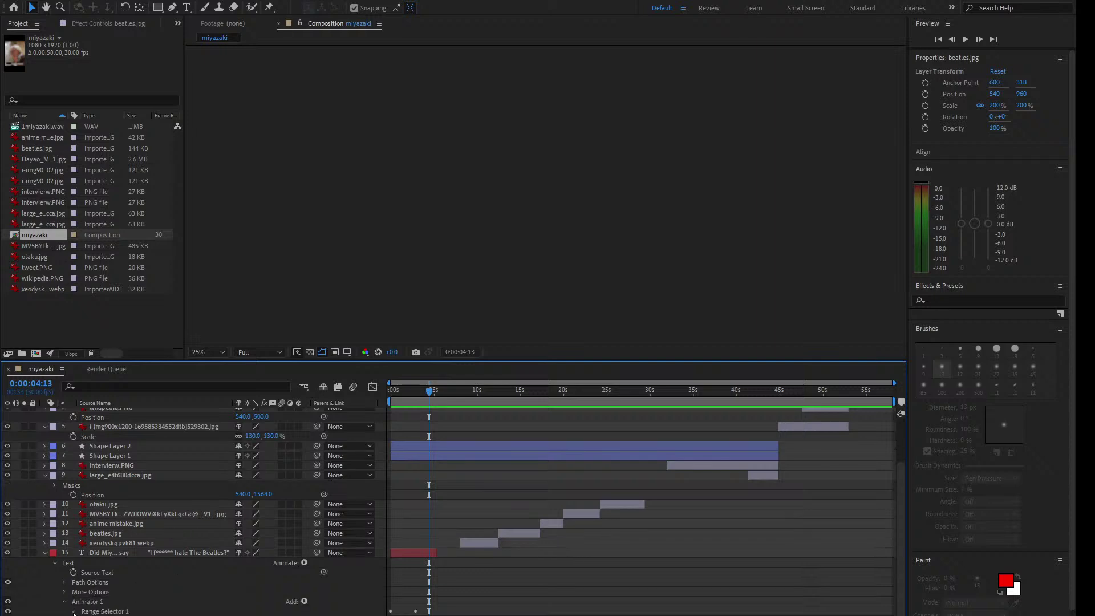
pyautogui.scroll(-2, 224, 584)
pyautogui.scroll(2, 416, 502)
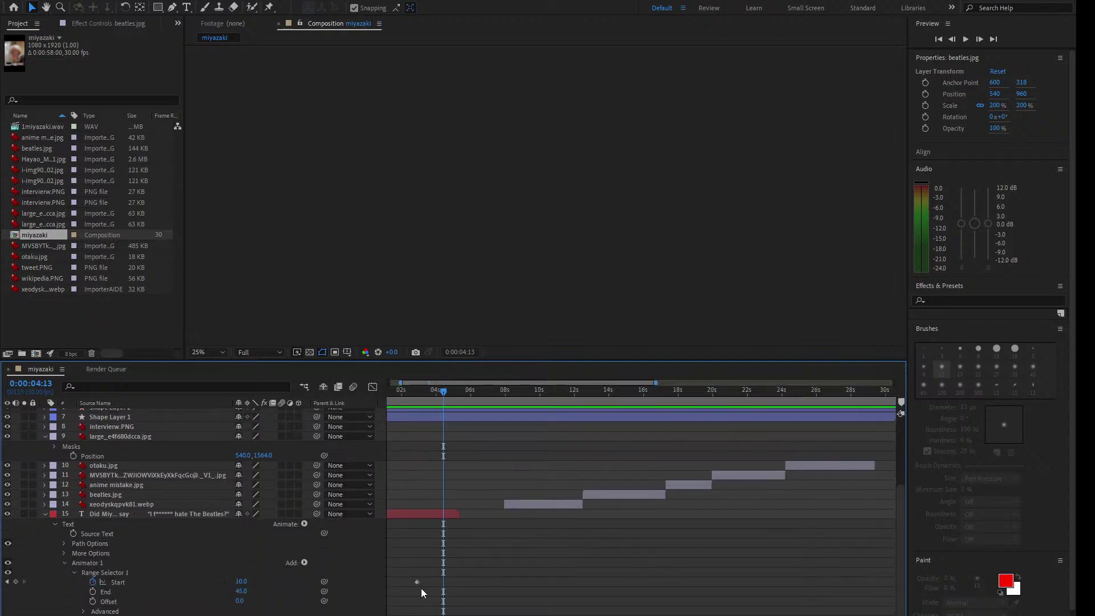
pyautogui.click(415, 582)
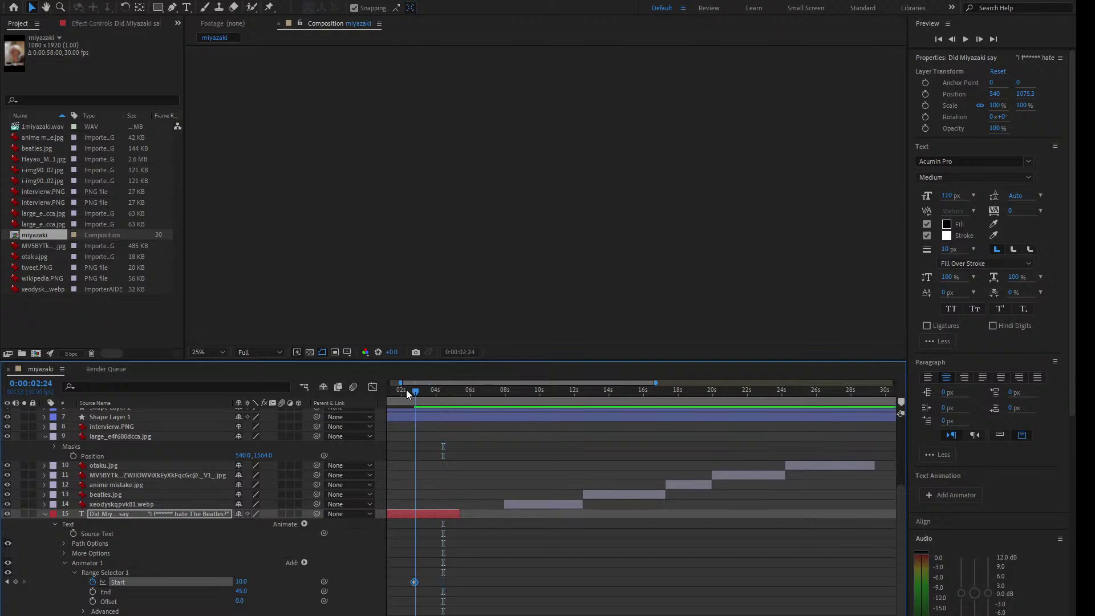
pyautogui.moveTo(415, 389); pyautogui.dragTo(307, 391)
pyautogui.press('space')
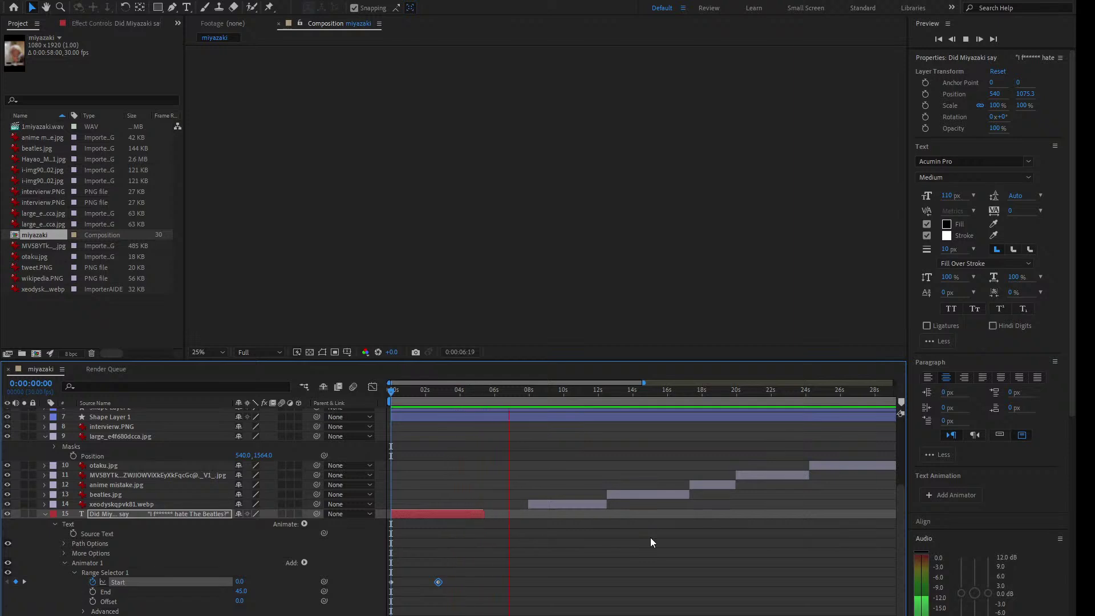
pyautogui.press('space')
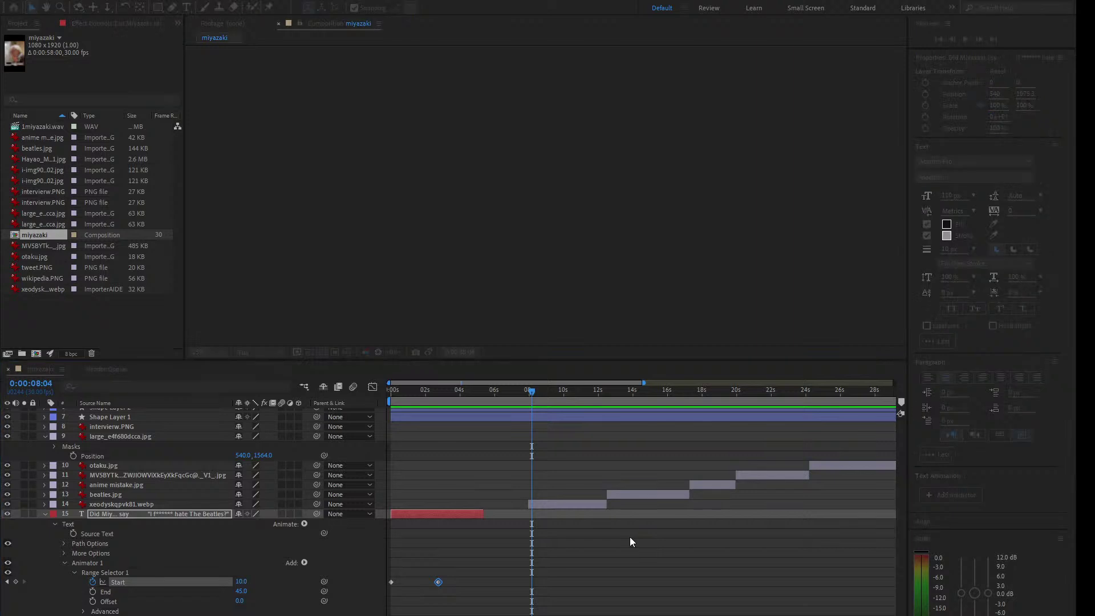
# Step: Fade out the title layer with Opacity keyframes of 100% at 0:00:04:28 and 0% at 0:00:05:15
pyautogui.moveTo(486, 396); pyautogui.dragTo(476, 395)
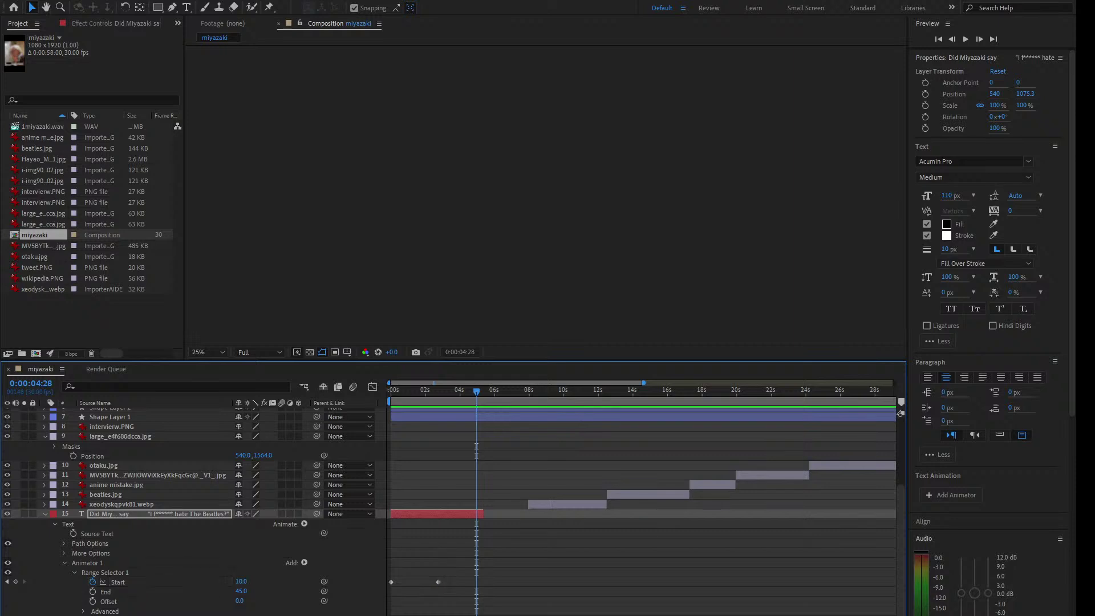
pyautogui.scroll(5, 126, 517)
pyautogui.click(74, 614)
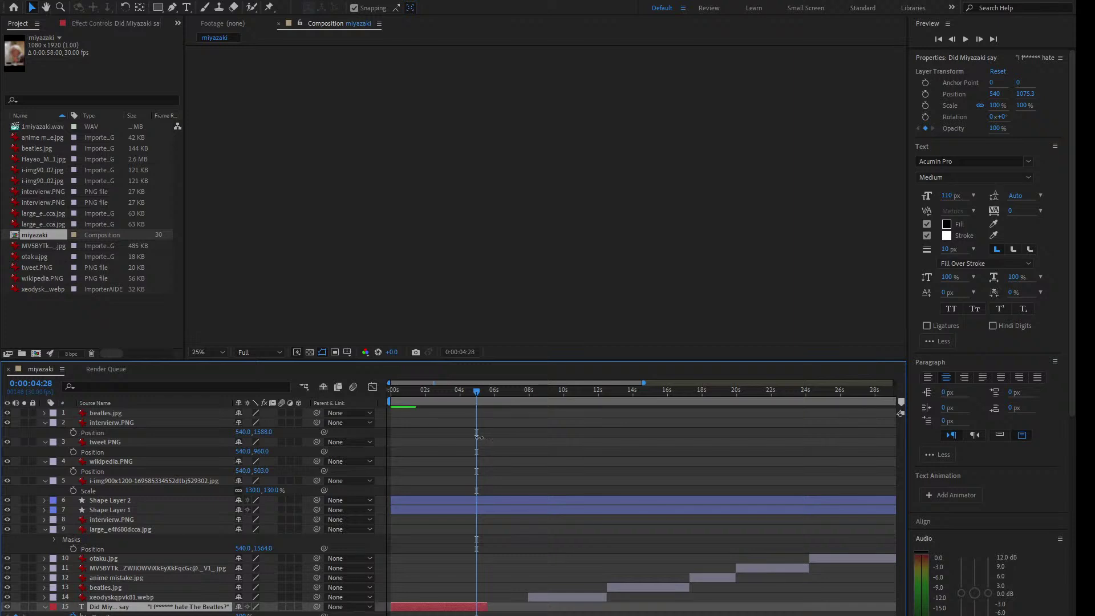
pyautogui.moveTo(480, 389); pyautogui.dragTo(486, 392)
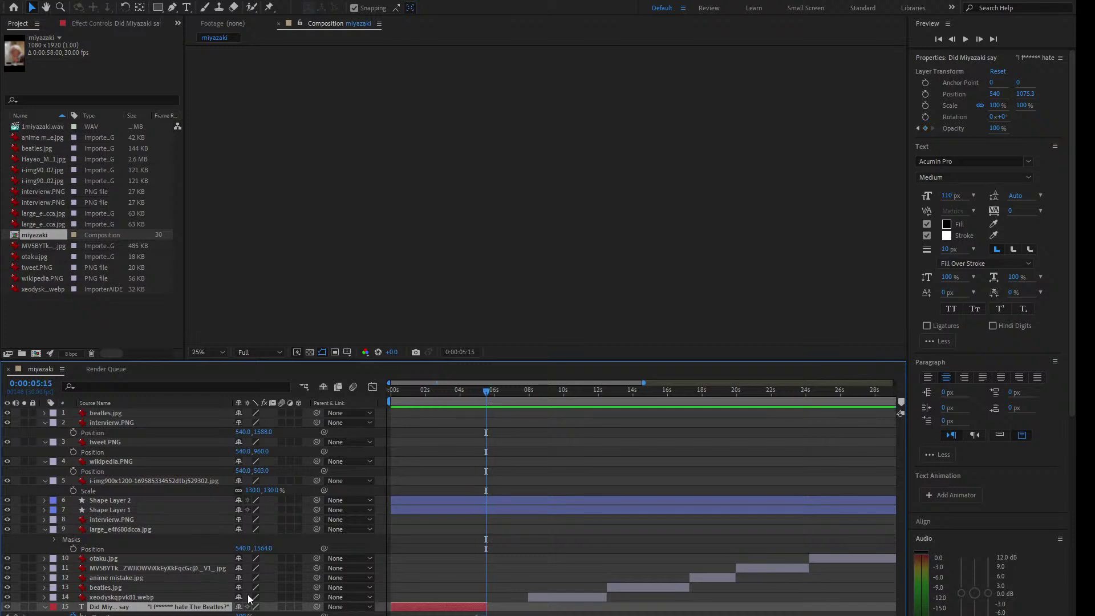
pyautogui.click(242, 613)
pyautogui.click(149, 606)
# Step: Play back the composition from 0:00:00:00 through the title fade and the image sequence up to otaku.jpg
pyautogui.press('Home')
pyautogui.press('space')
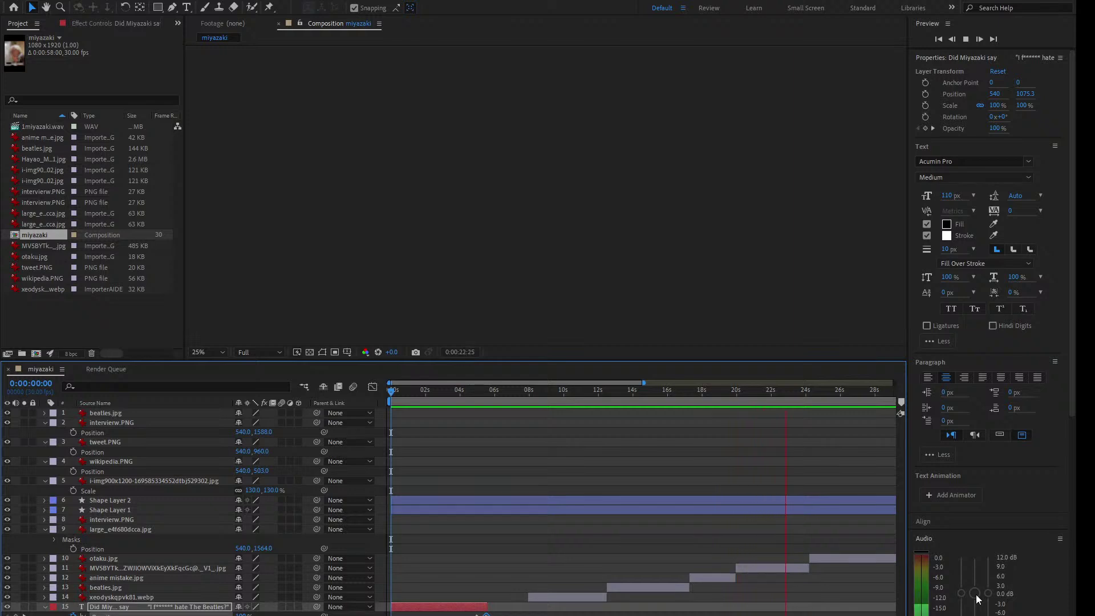
pyautogui.press('space')
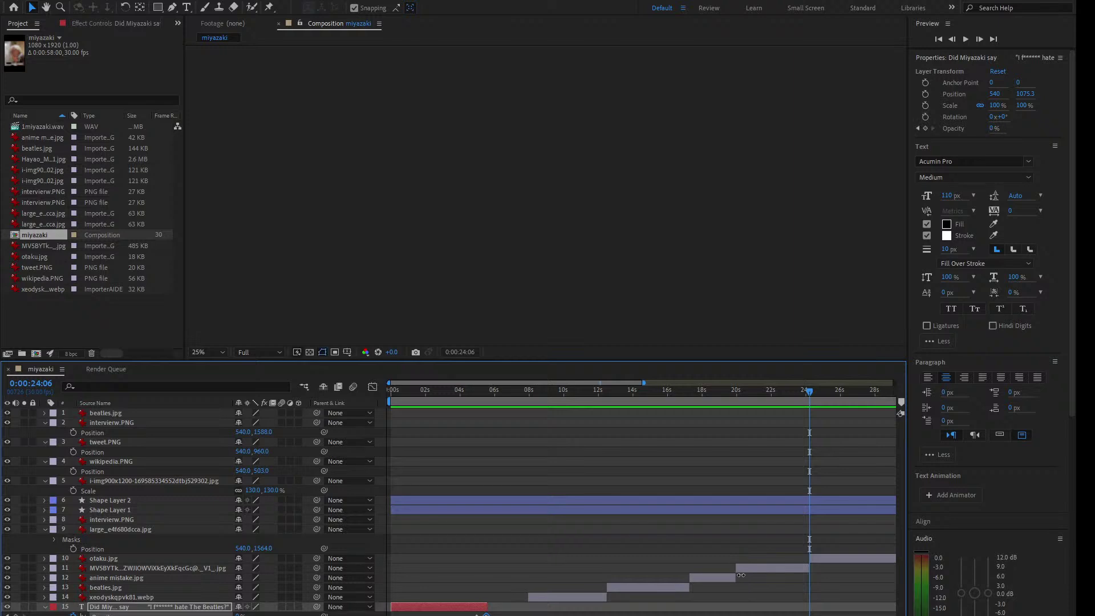
# Step: Trim the start of the MVSBYTk image layer a few frames later and extend the end of anime mistake.jpg to meet it
pyautogui.scroll(3, 740, 574)
pyautogui.scroll(5, 587, 582)
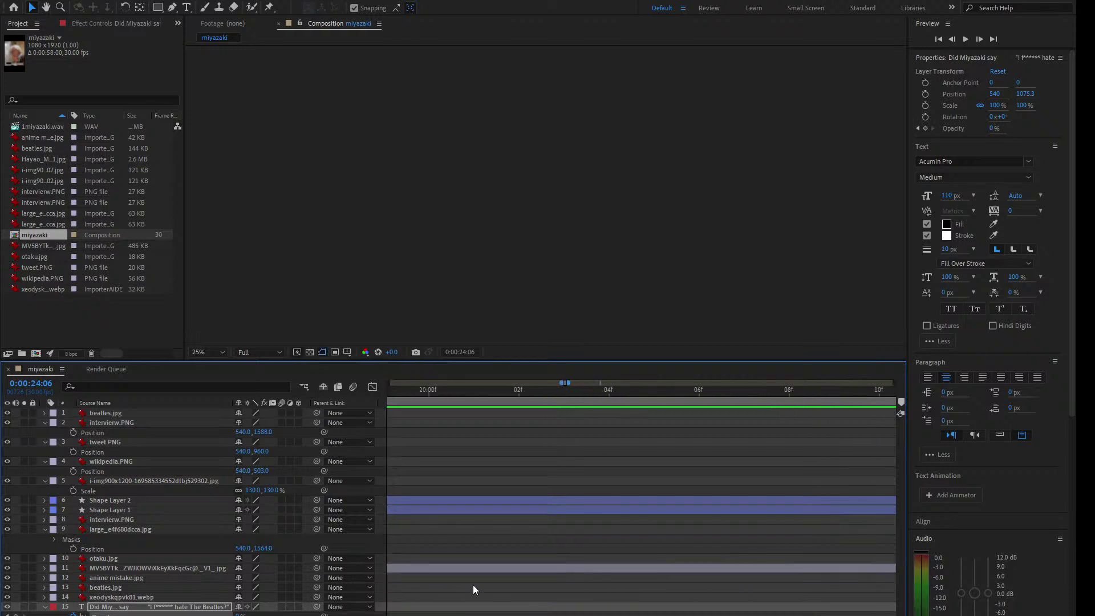
pyautogui.hscroll(-3, 474, 587)
pyautogui.moveTo(521, 569); pyautogui.dragTo(629, 568)
pyautogui.moveTo(518, 579); pyautogui.dragTo(610, 578)
pyautogui.press('-')
pyautogui.press('-')
pyautogui.press('-')
pyautogui.press('-')
# Step: Play back the cut from anime mistake.jpg to the MVSBYTk image from 0:00:18:04
pyautogui.click(600, 389)
pyautogui.press('space')
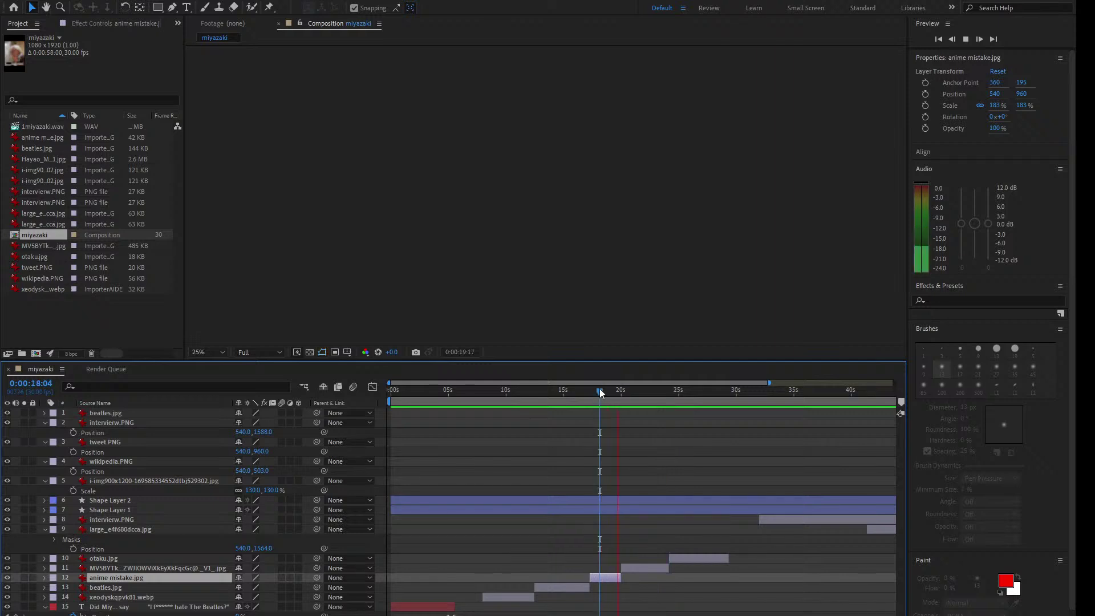
pyautogui.press('space')
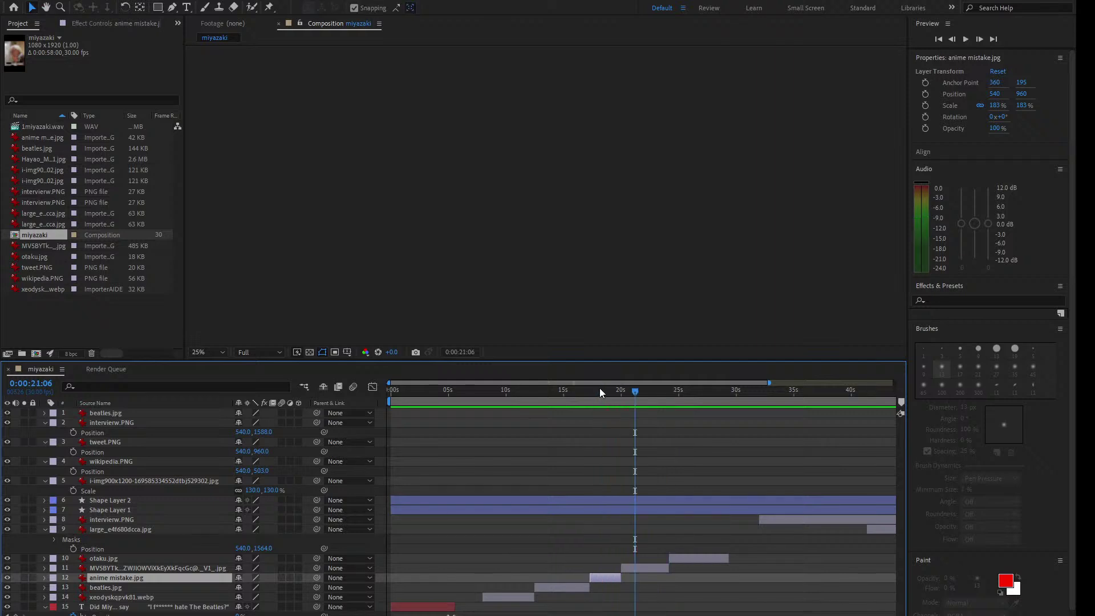
# Step: Trim the start of anime mistake.jpg to 0:00:17:12 and extend the preceding beatles.jpg layer to meet it
pyautogui.scroll(10, 582, 580)
pyautogui.scroll(-10, 776, 590)
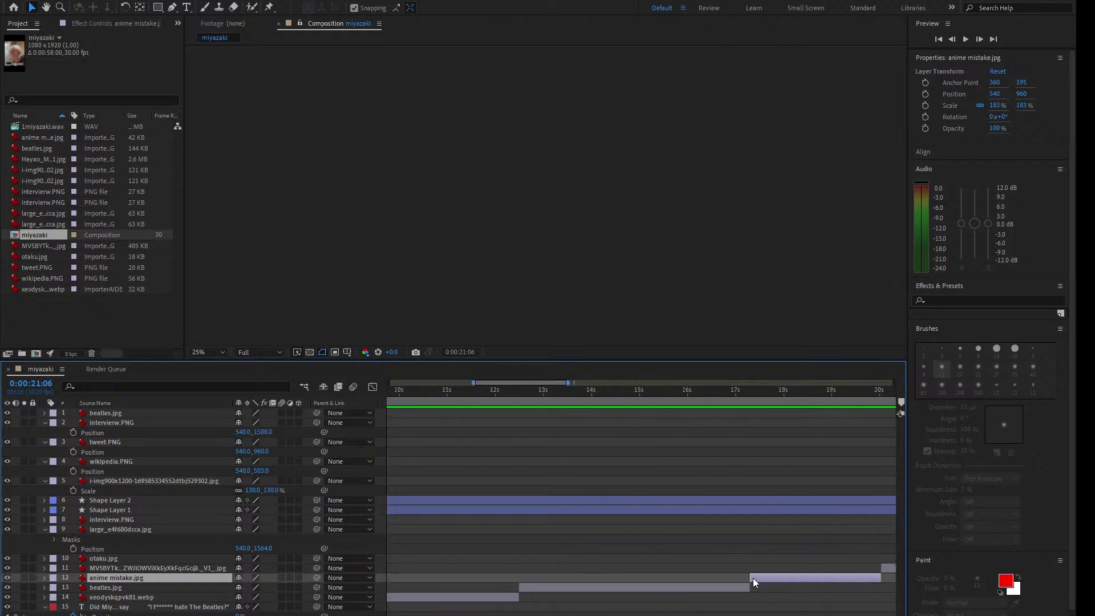
pyautogui.moveTo(752, 577); pyautogui.dragTo(754, 577)
pyautogui.scroll(10, 752, 588)
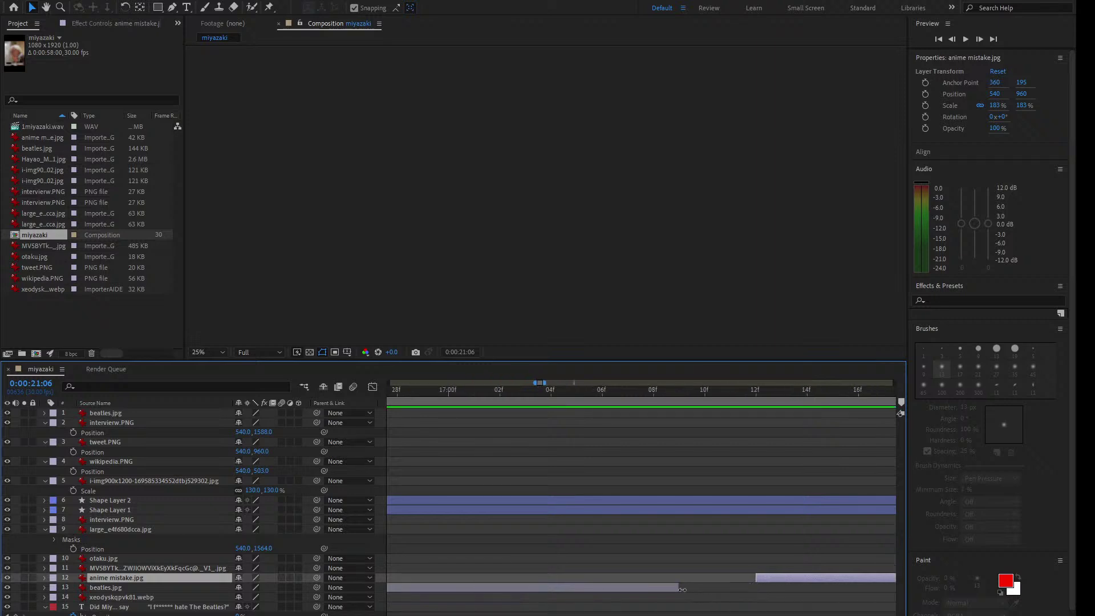
pyautogui.moveTo(682, 589); pyautogui.dragTo(754, 589)
pyautogui.scroll(-10, 716, 542)
# Step: Play back the composition from 0:00:15:25 and again from 0:00:22:02 through the underline section
pyautogui.click(639, 391)
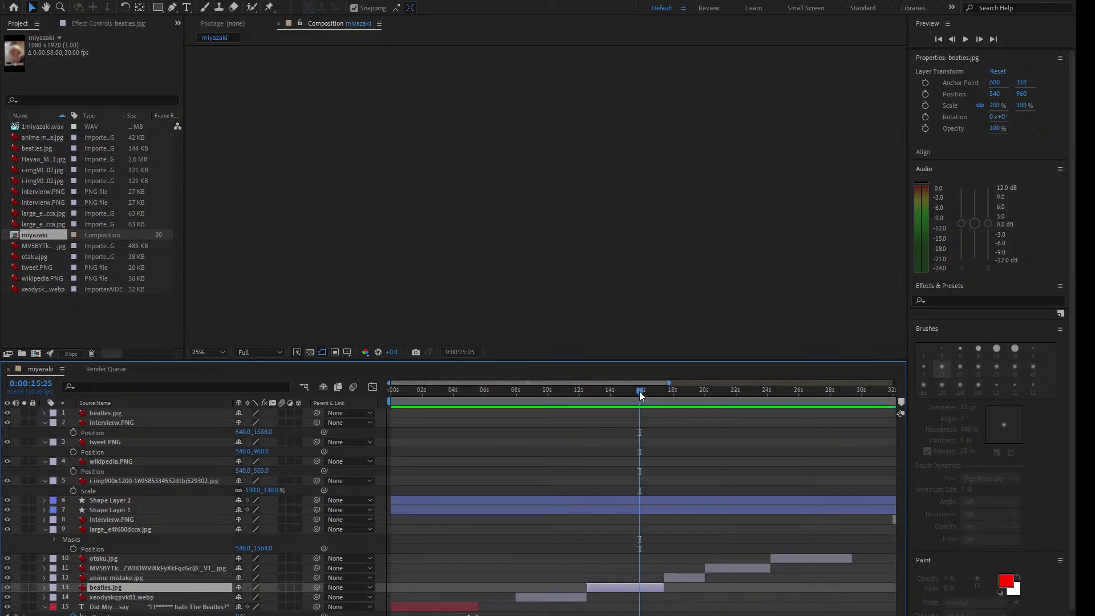
pyautogui.press('space')
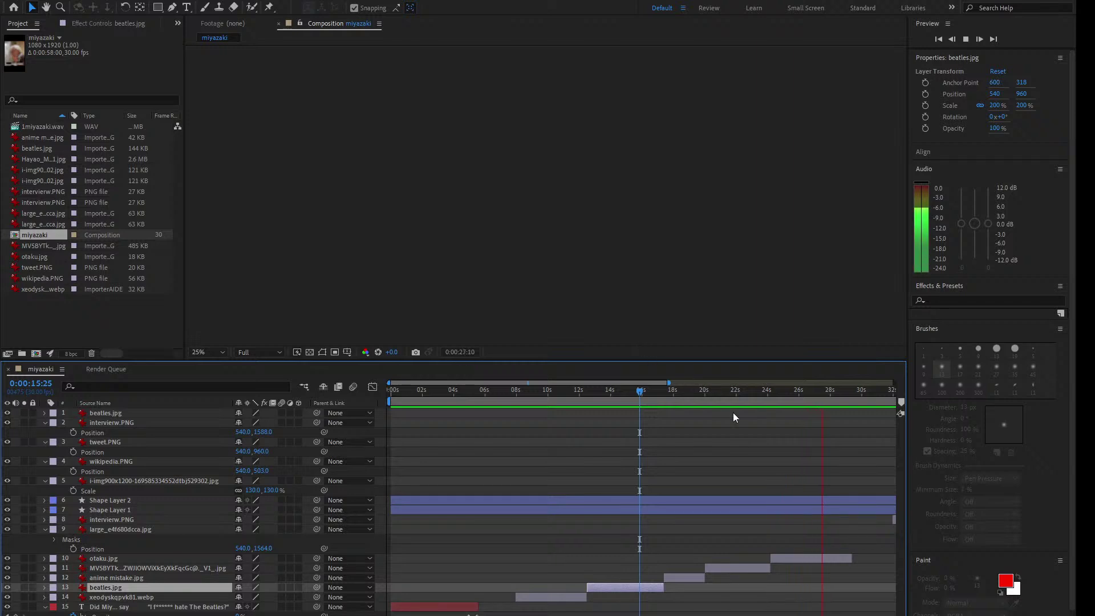
pyautogui.click(737, 390)
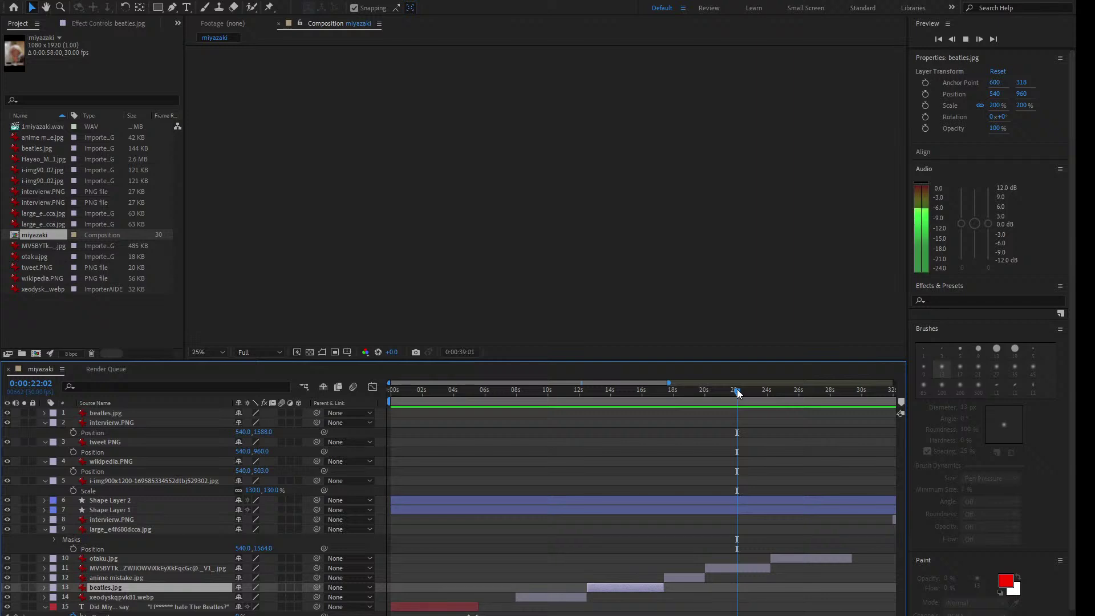
pyautogui.press('space')
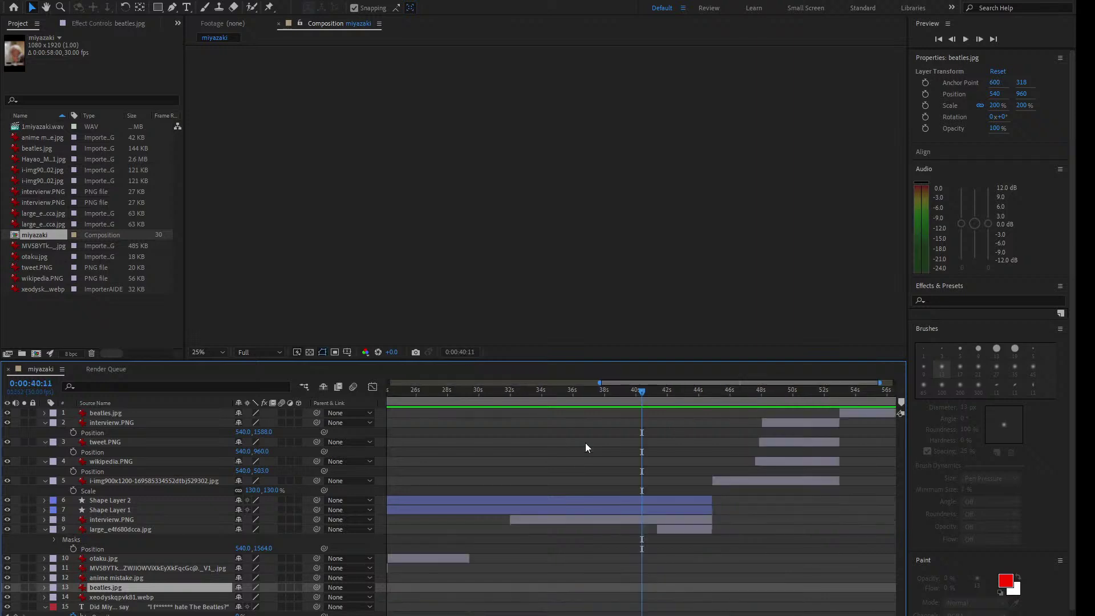
# Step: Expand Shape Layer 2 to show its Trim Paths keyframes and play back its underline from 0:00:35:05
pyautogui.keyDown('alt'); pyautogui.scroll(2, 589, 449); pyautogui.keyUp('alt')
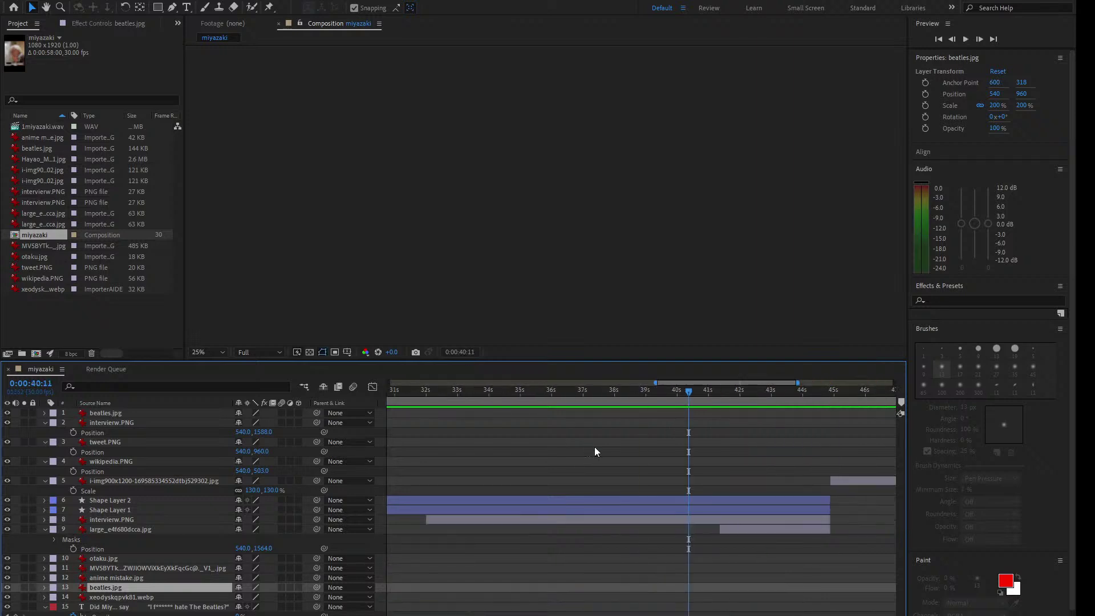
pyautogui.click(45, 499)
pyautogui.scroll(-2, 381, 539)
pyautogui.click(525, 390)
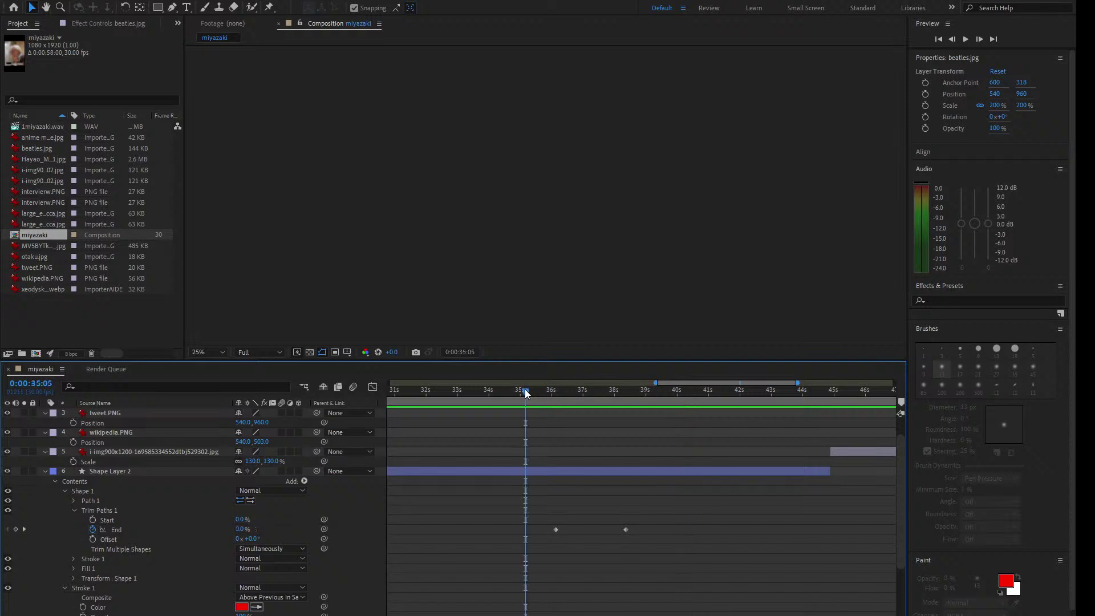
pyautogui.press('space')
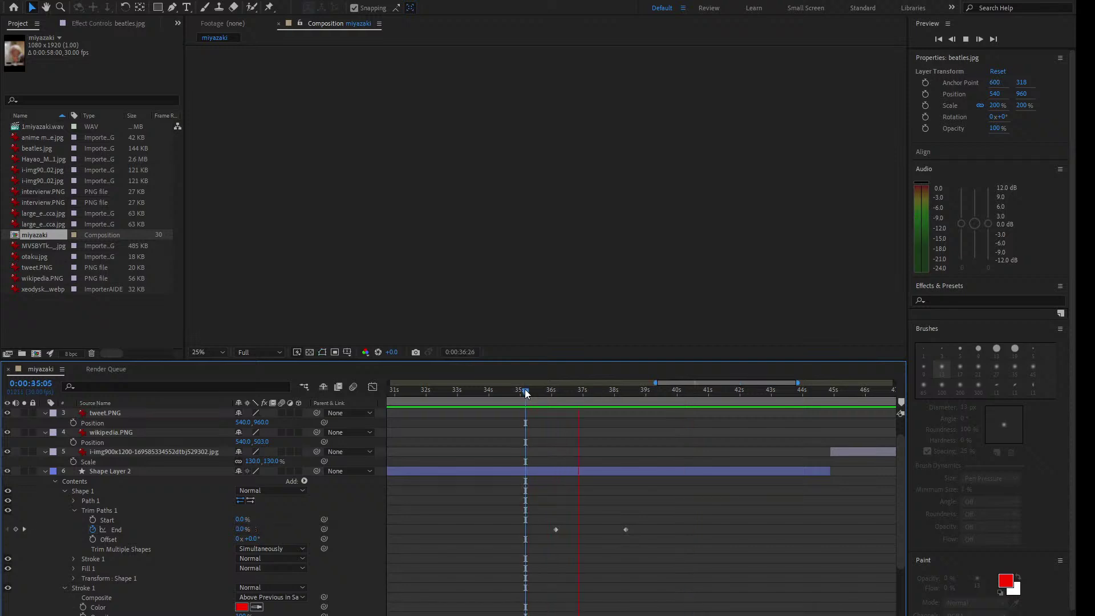
pyautogui.press('space')
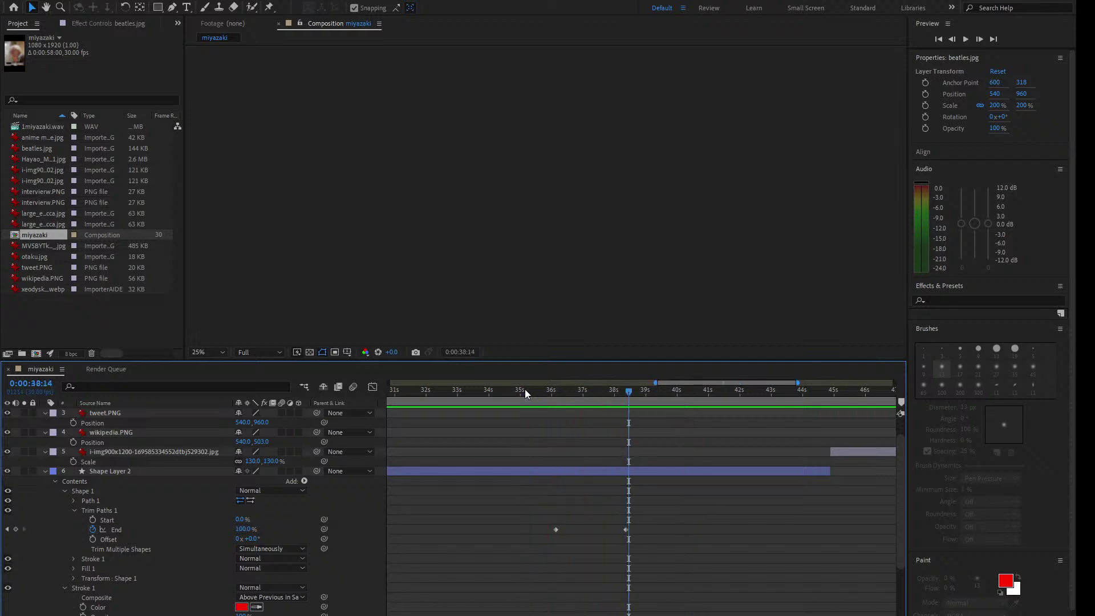
# Step: Move Shape Layer 2's second Trim Paths End keyframe a few frames earlier and play back both underlines from 0:00:31:20
pyautogui.scroll(-2, 263, 527)
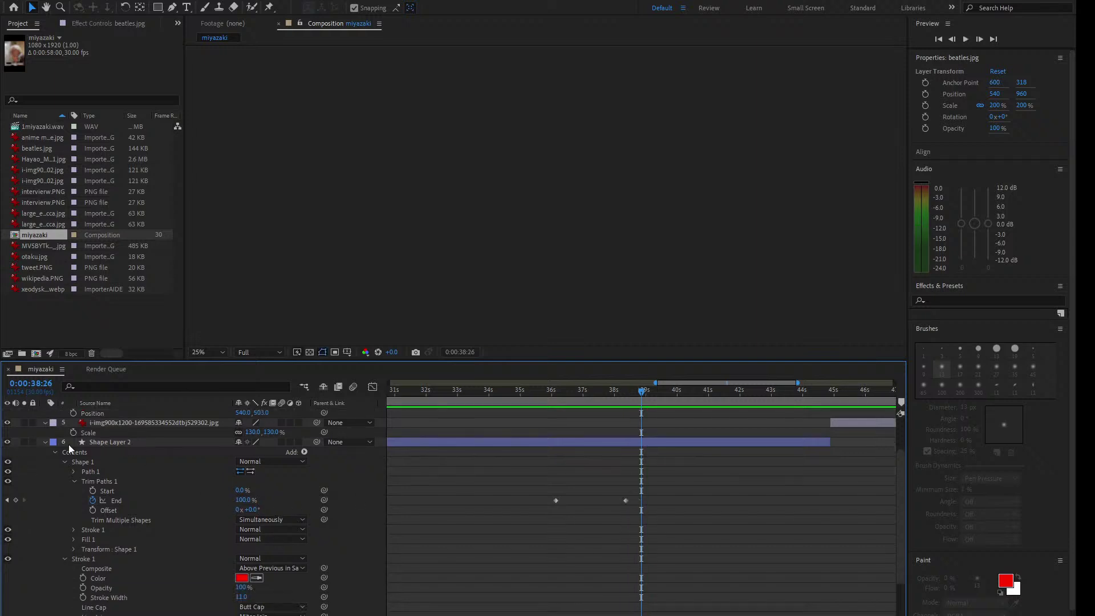
pyautogui.click(44, 442)
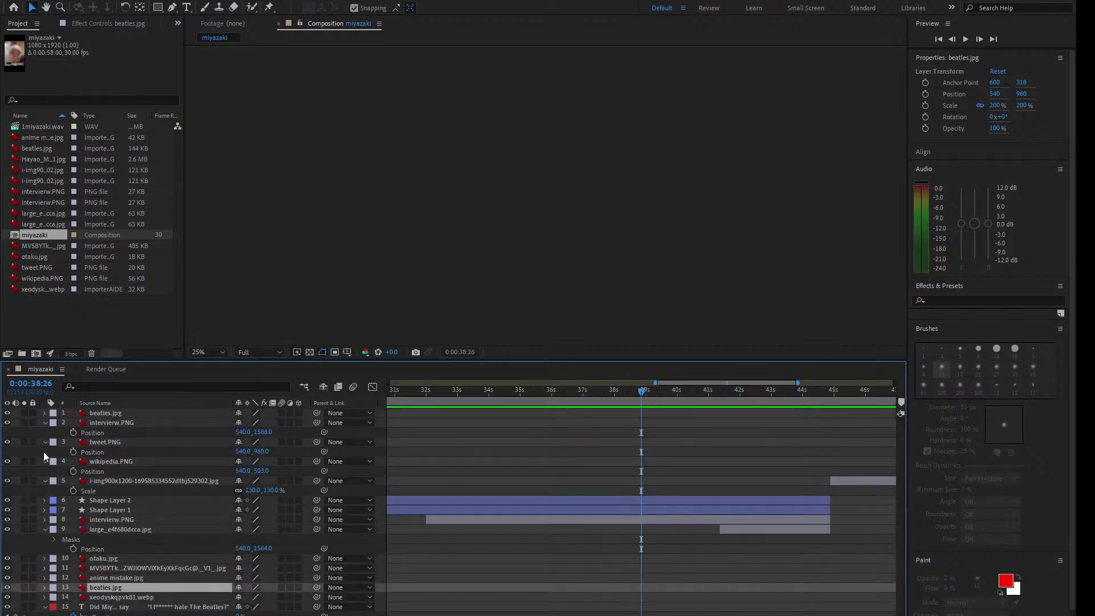
pyautogui.click(44, 510)
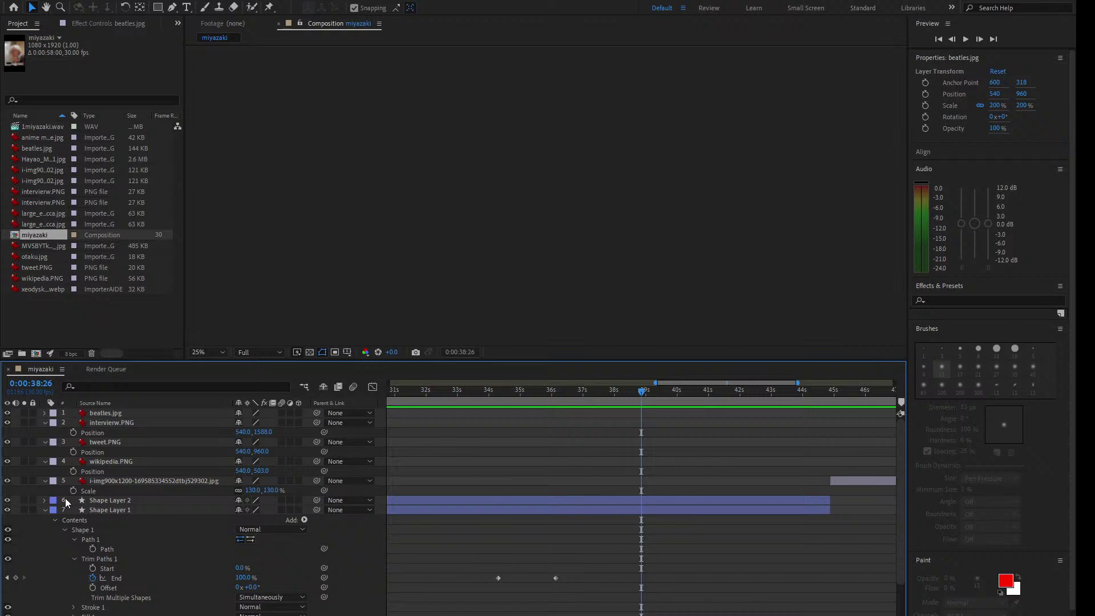
pyautogui.click(42, 501)
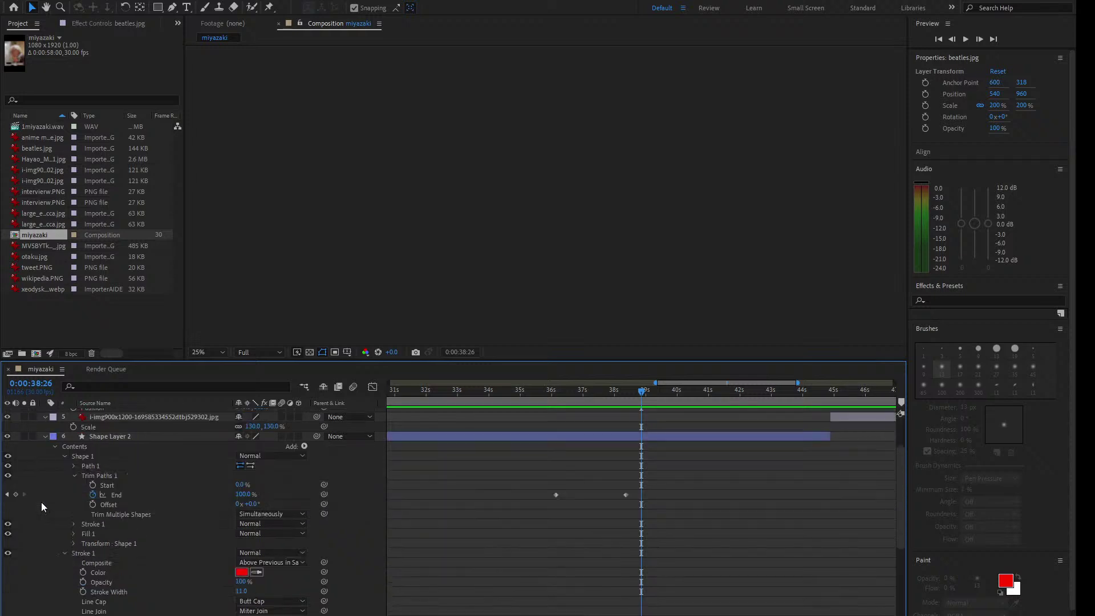
pyautogui.click(626, 495)
pyautogui.click(450, 396)
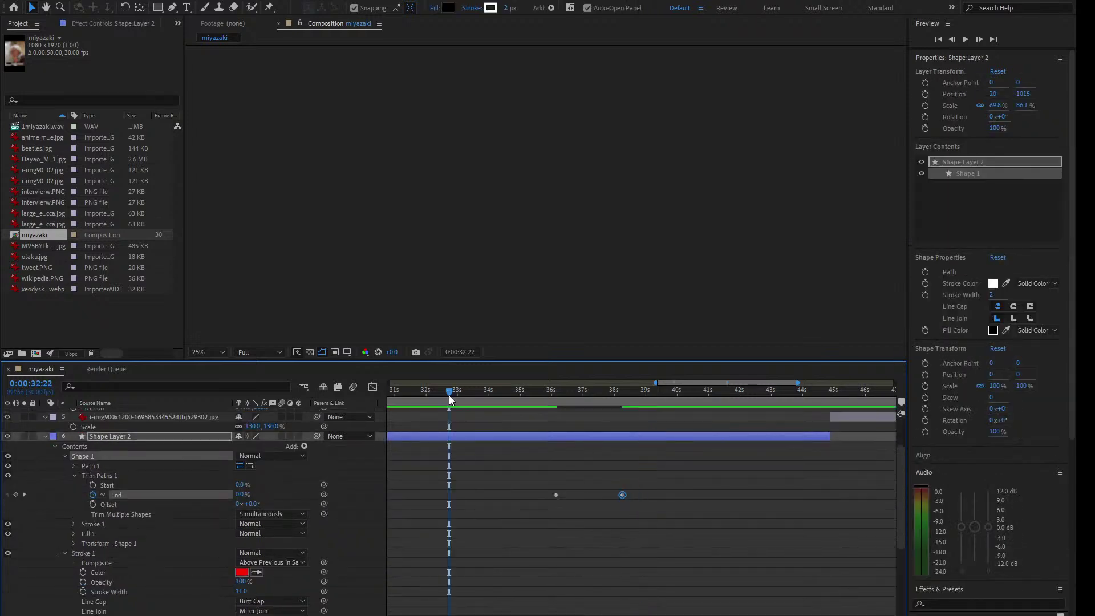
pyautogui.click(415, 395)
pyautogui.press('space')
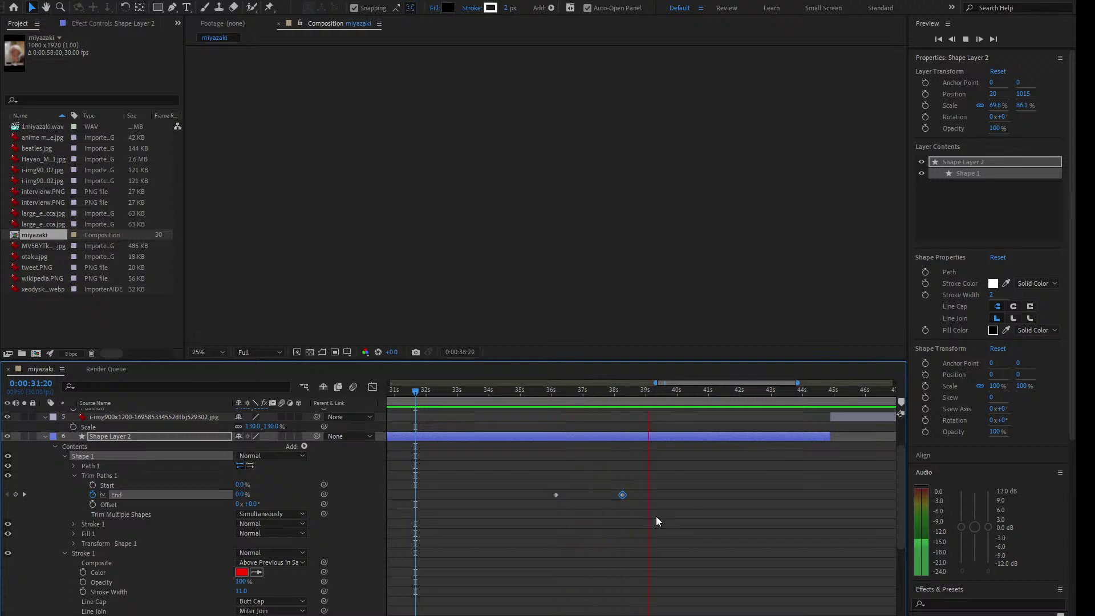
pyautogui.press('space')
# Step: Shift Shape Layer 2's second Trim Paths End keyframe a few more frames earlier and play back from 0:00:34:20
pyautogui.moveTo(622, 494); pyautogui.dragTo(619, 495)
pyautogui.click(510, 390)
pyautogui.press('space')
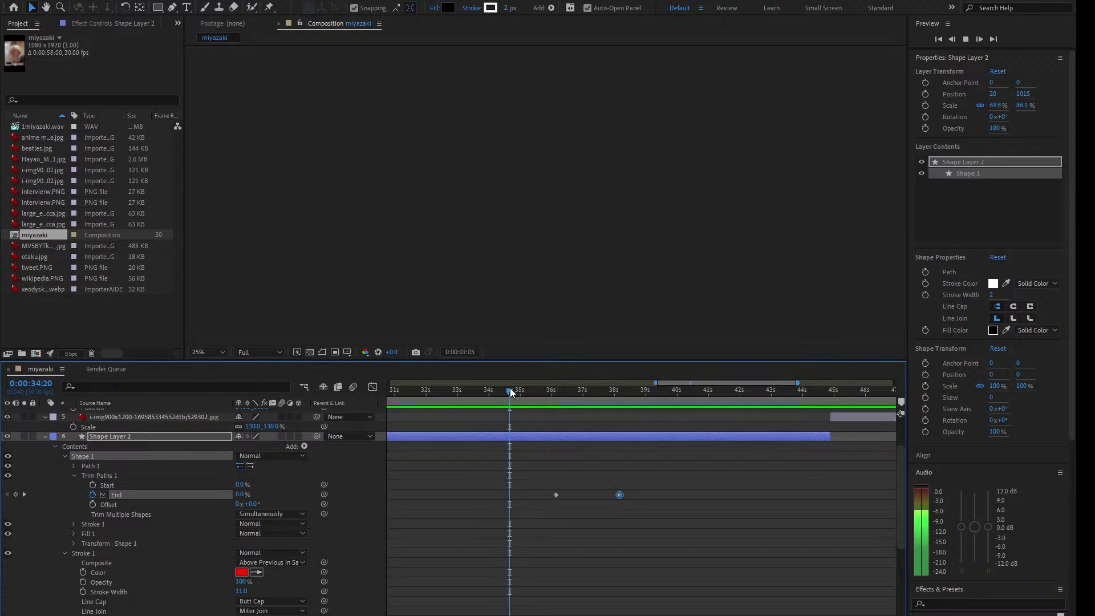
pyautogui.press('space')
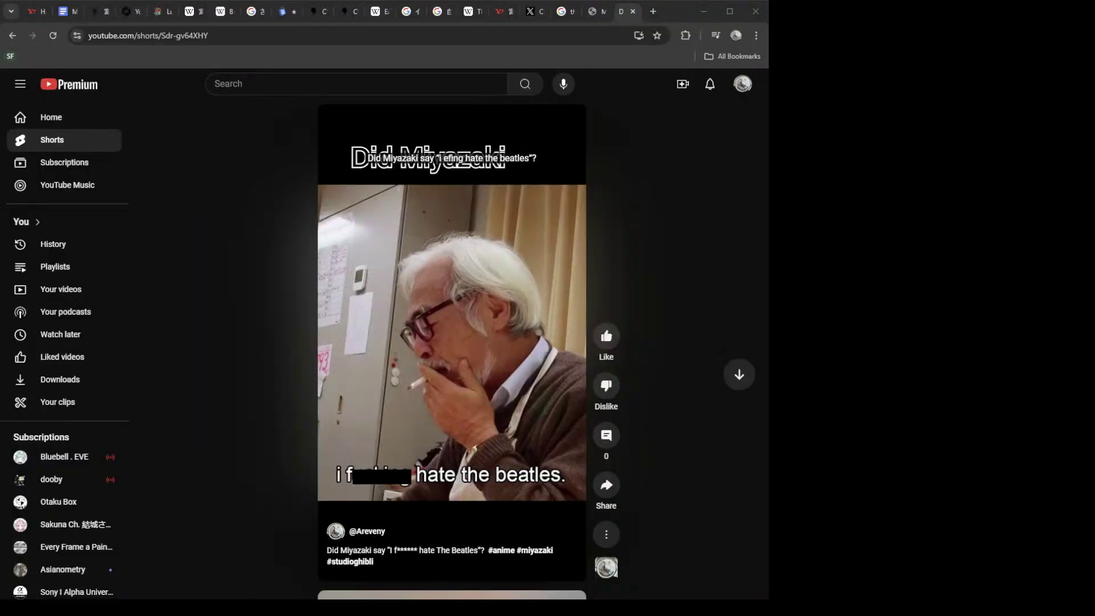
# Step: Switch to the browser, unmute the uploaded YouTube short, close the neighbouring tab, and play the short through before pausing it
pyautogui.click(403, 405)
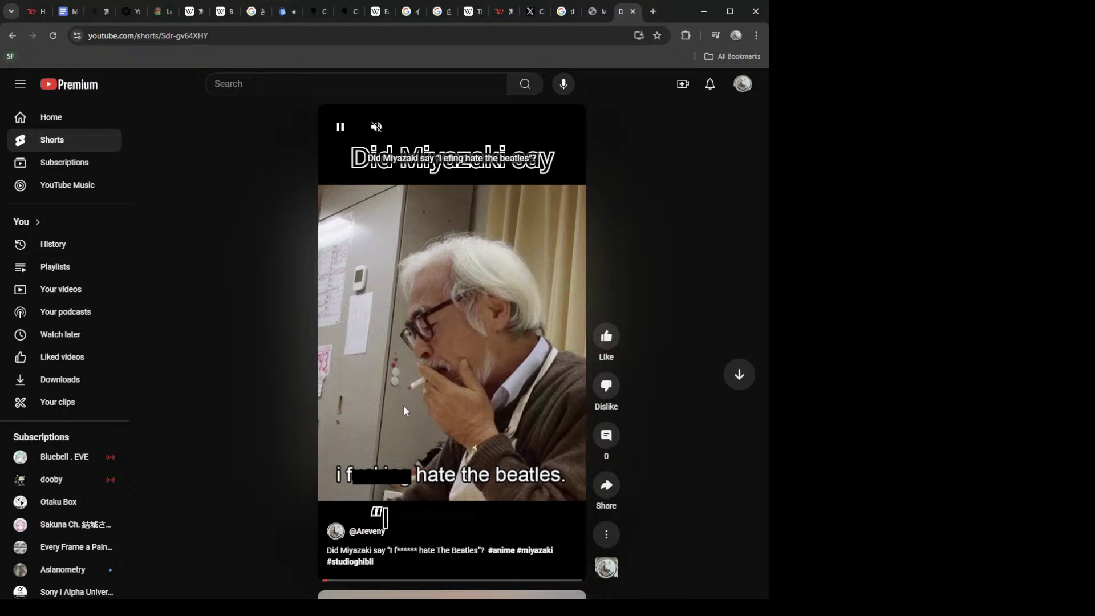
pyautogui.click(403, 406)
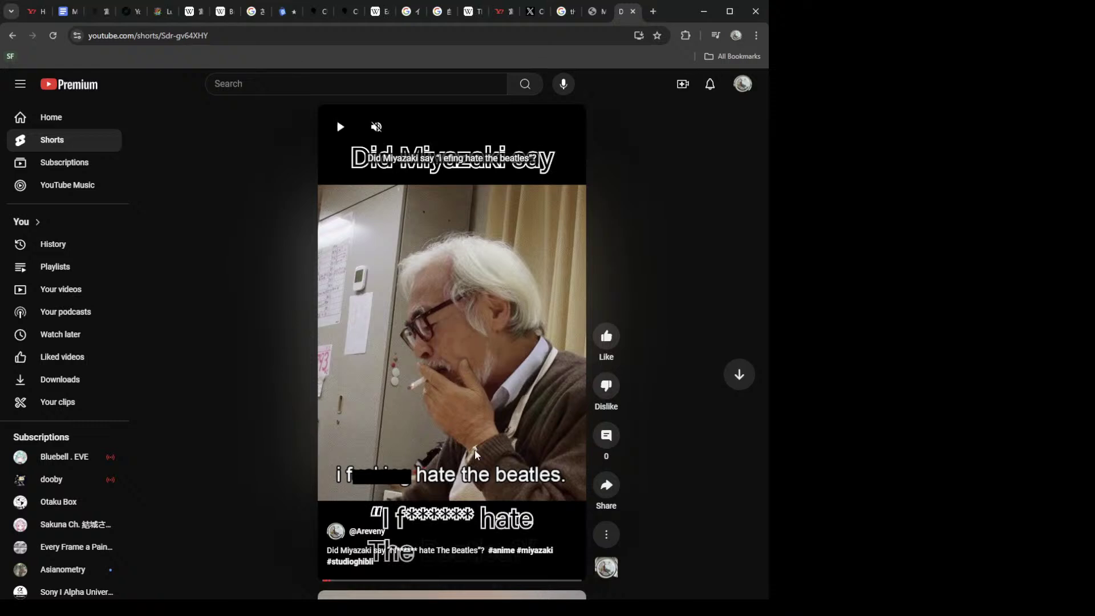
pyautogui.click(376, 127)
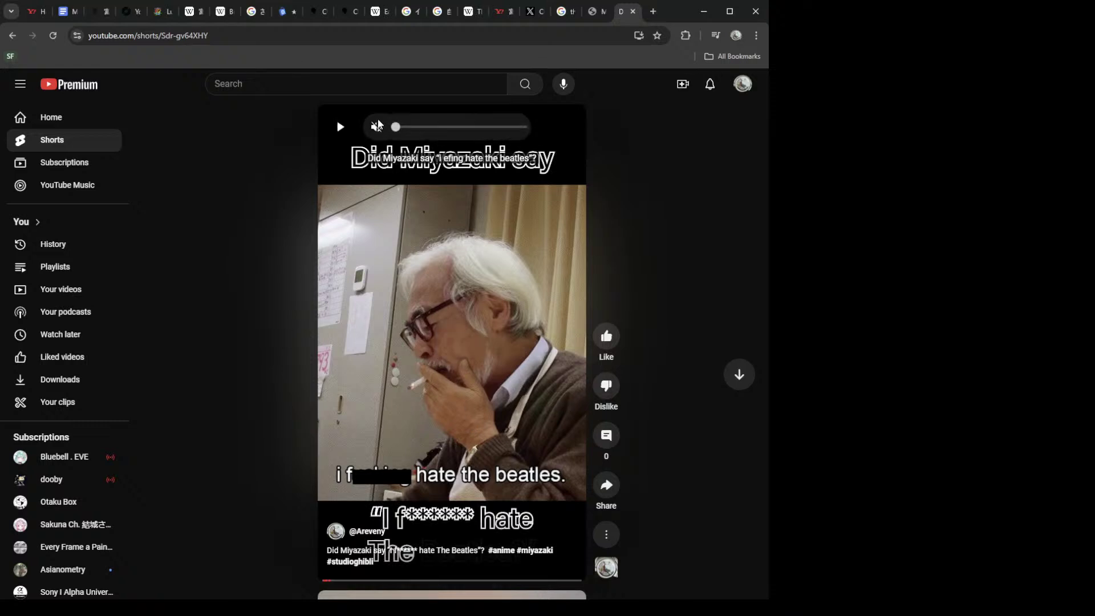
pyautogui.click(343, 131)
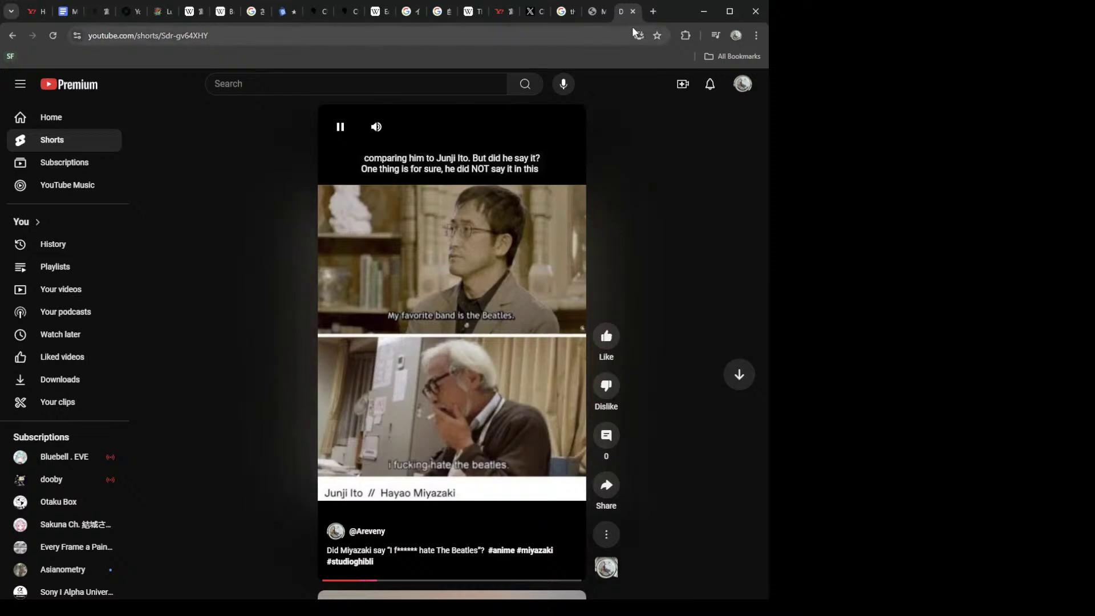
pyautogui.click(605, 12)
pyautogui.click(603, 11)
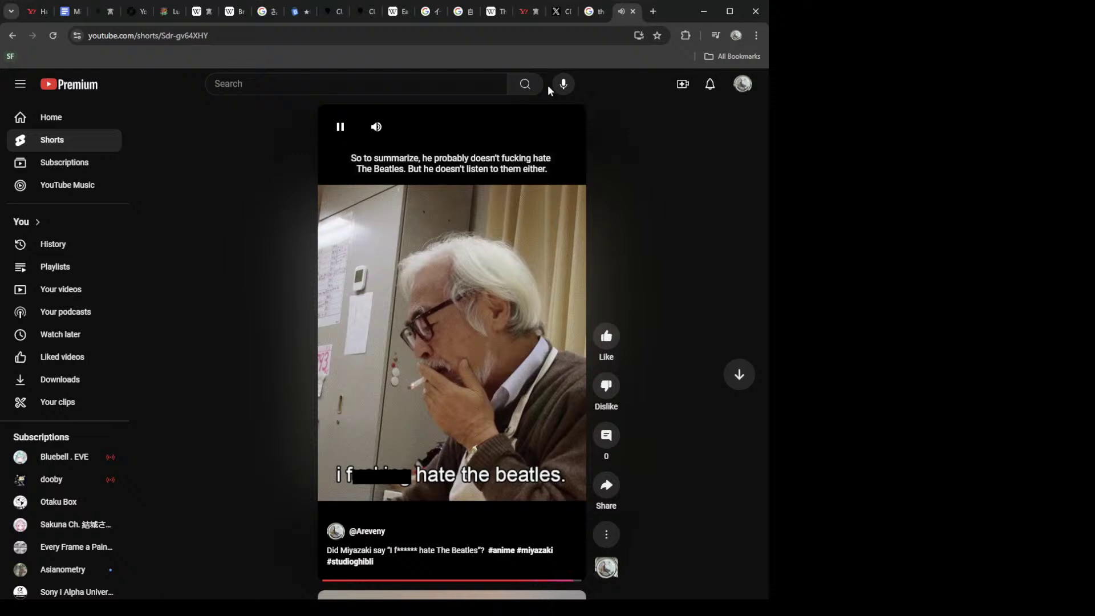
pyautogui.press('space')
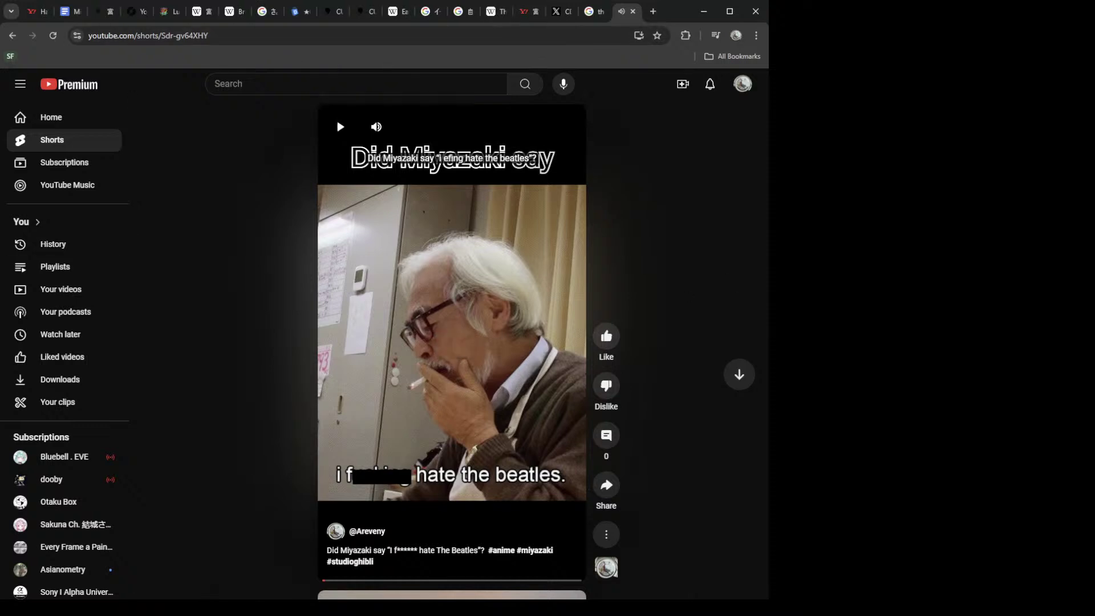